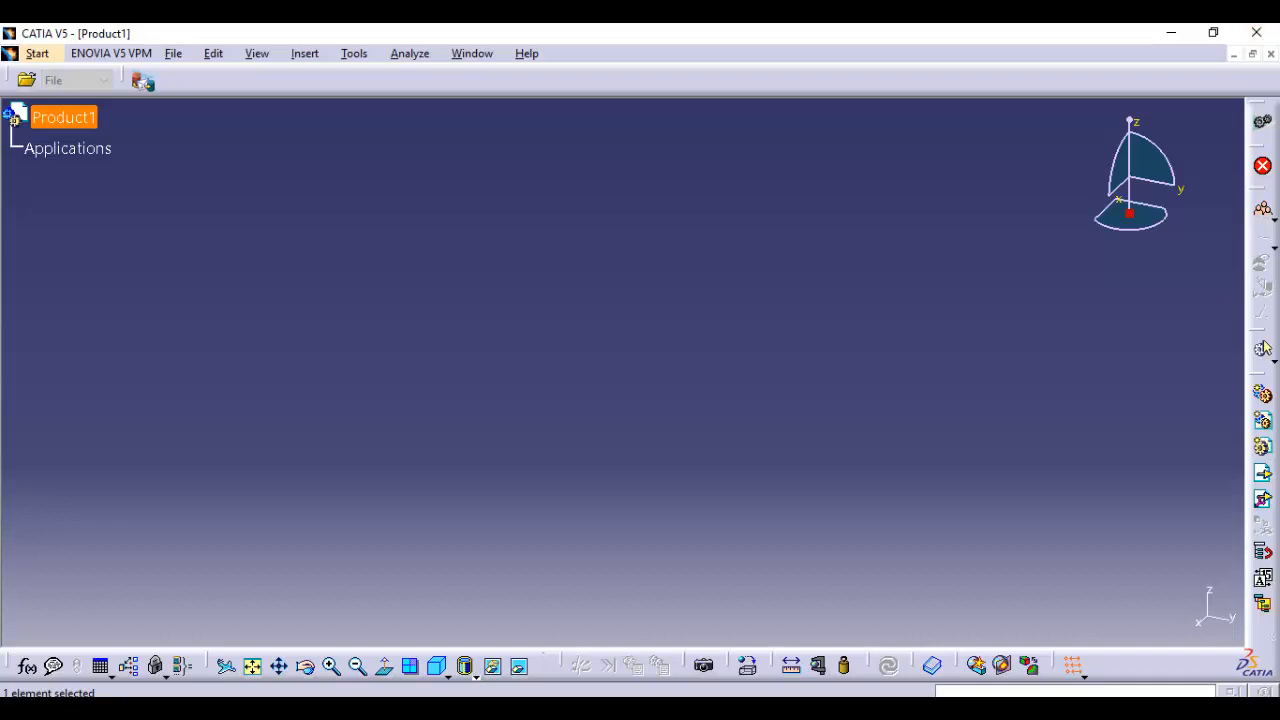
Close the empty product and create a new Part Design part named Part1 with hybrid design enabled
{"action": "left_click", "coordinate": [1271, 54]}
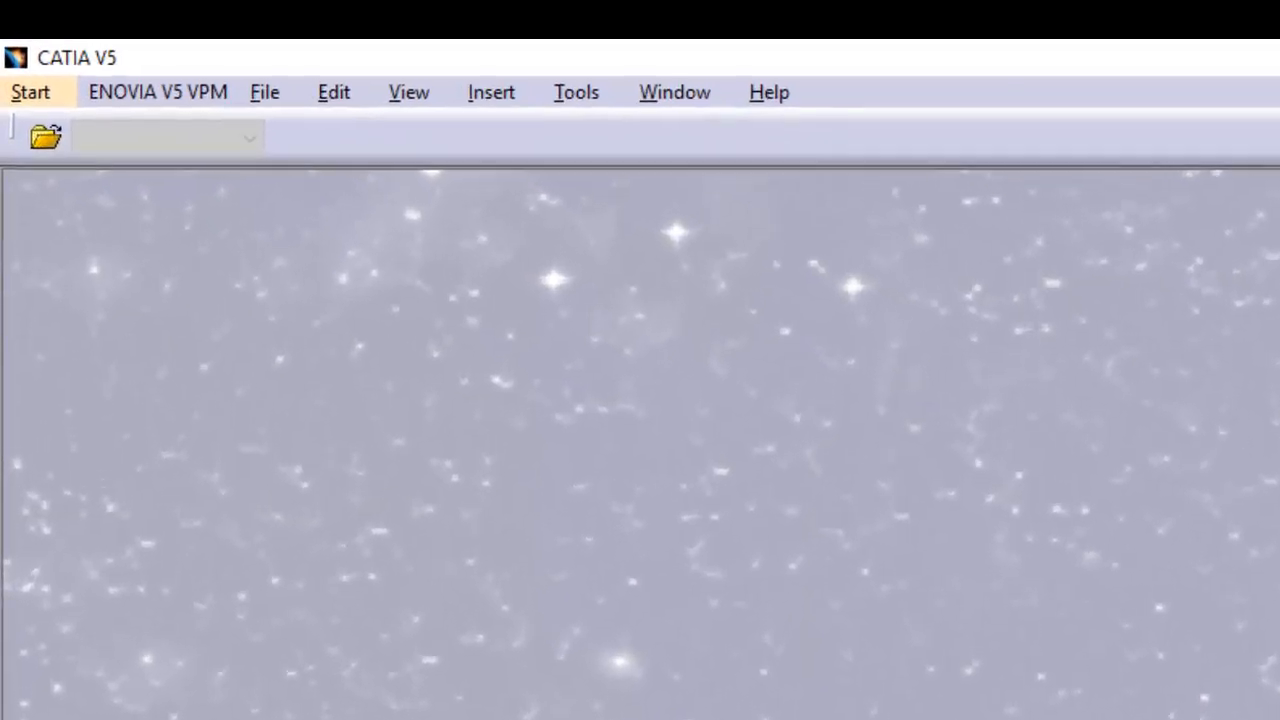
{"action": "left_click", "coordinate": [24, 71]}
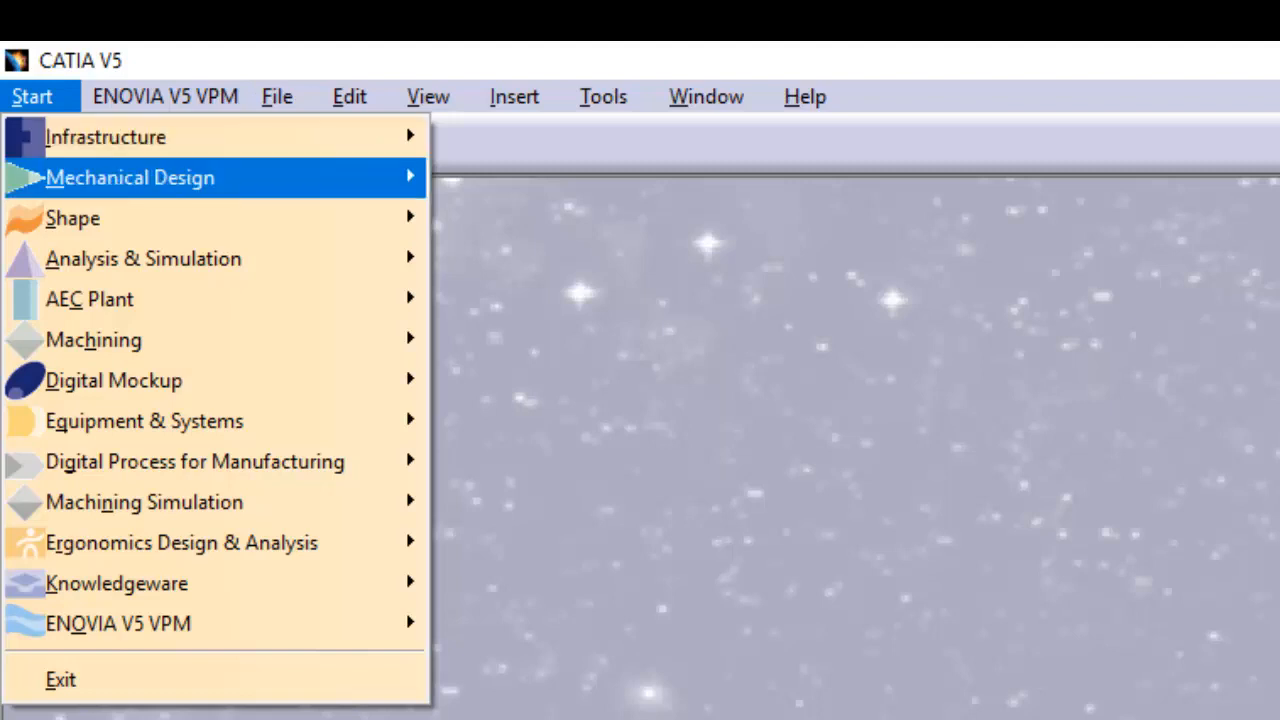
{"action": "mouse_move", "coordinate": [130, 178]}
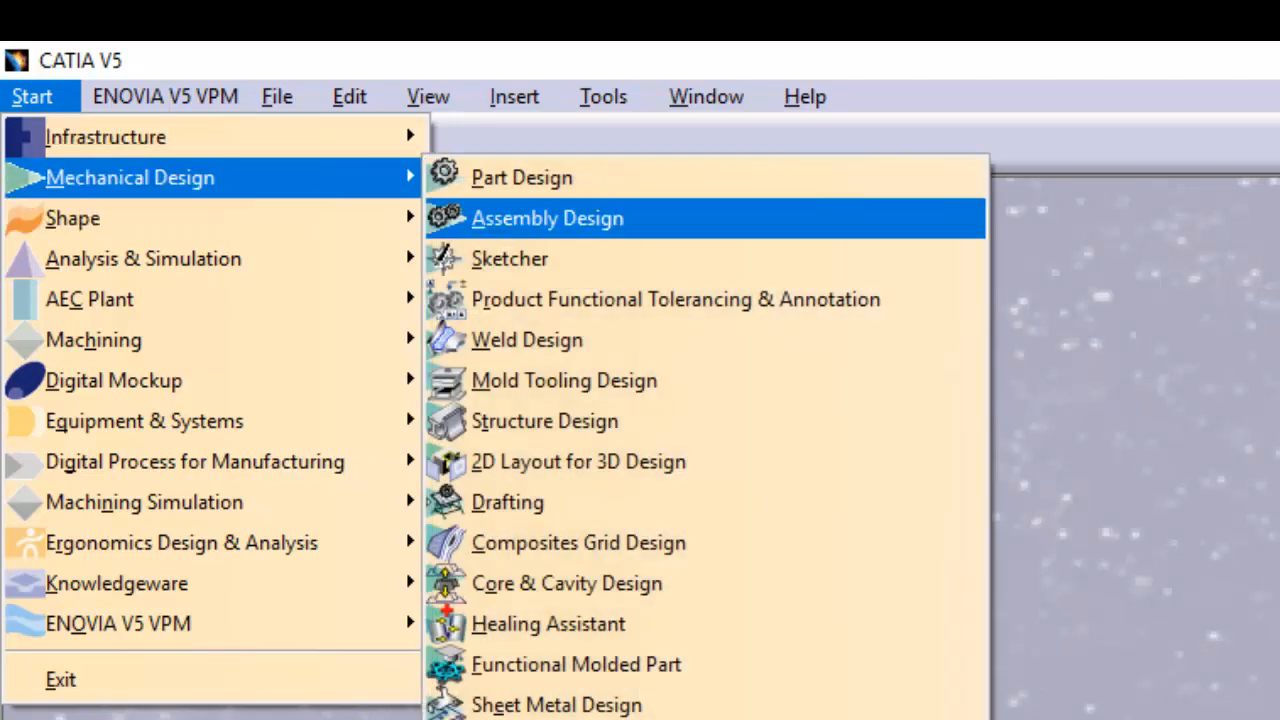
{"action": "left_click", "coordinate": [522, 178]}
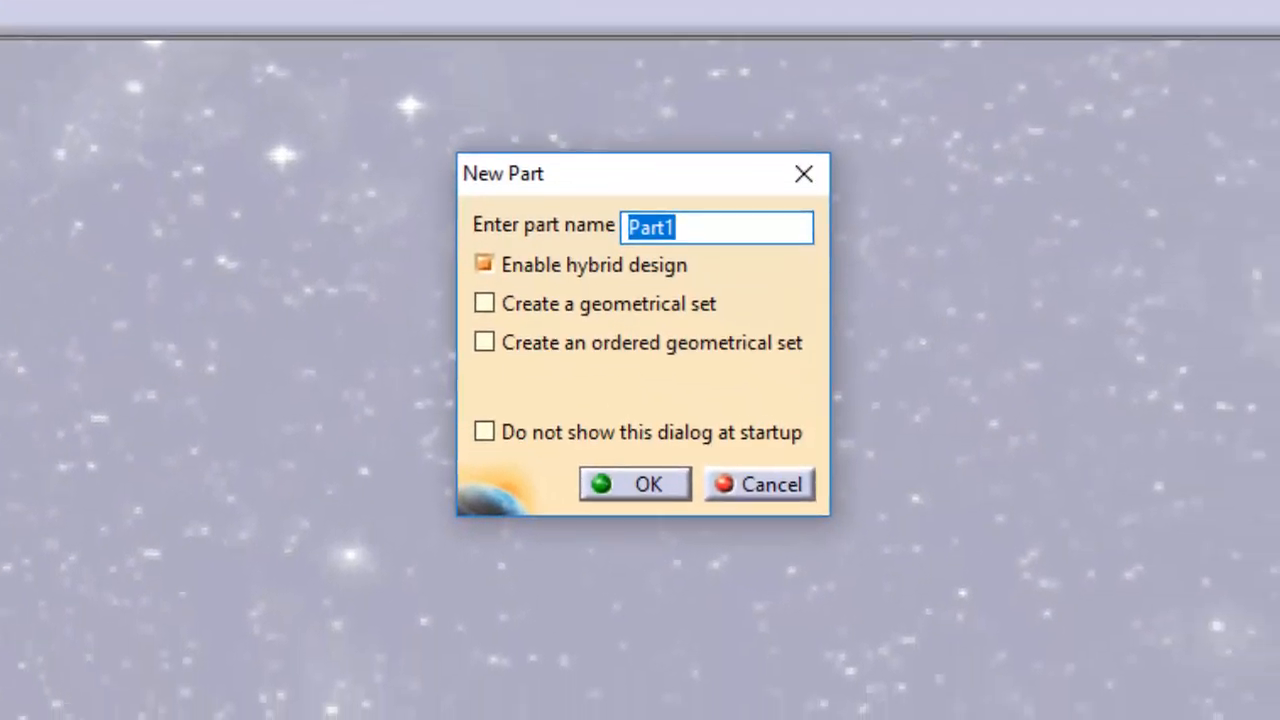
{"action": "left_click", "coordinate": [676, 228]}
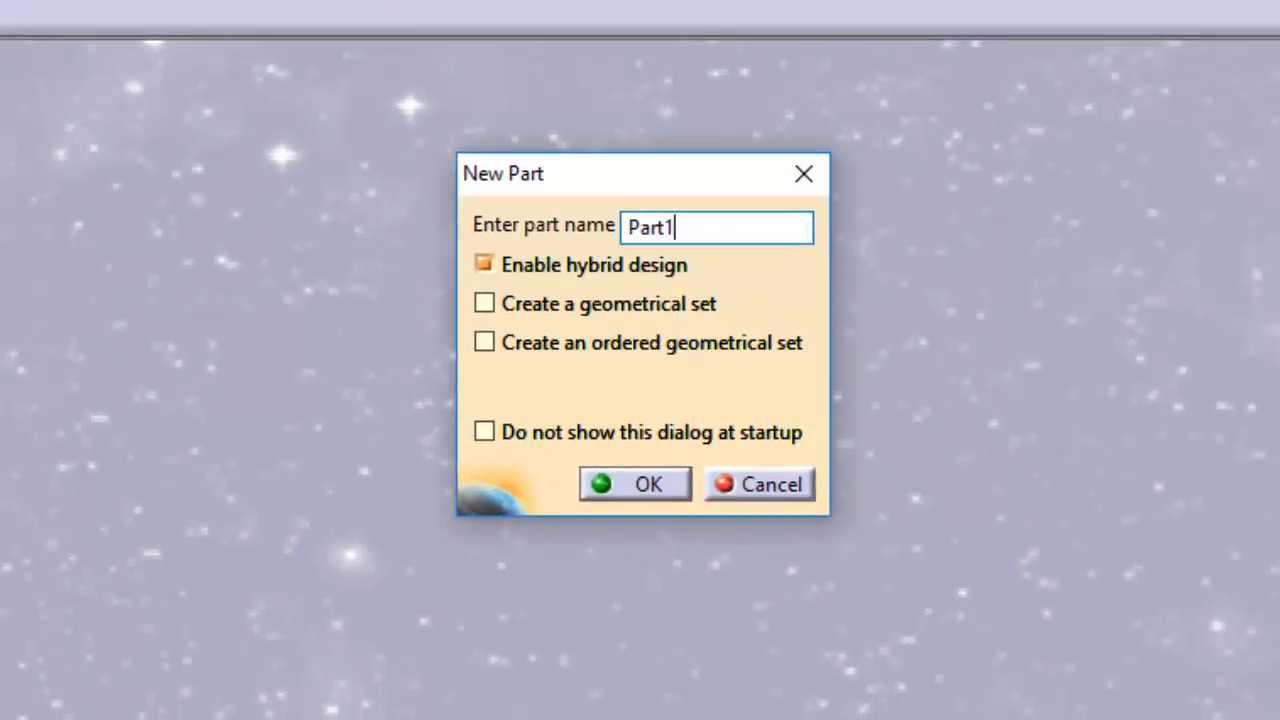
{"action": "key", "text": "Return"}
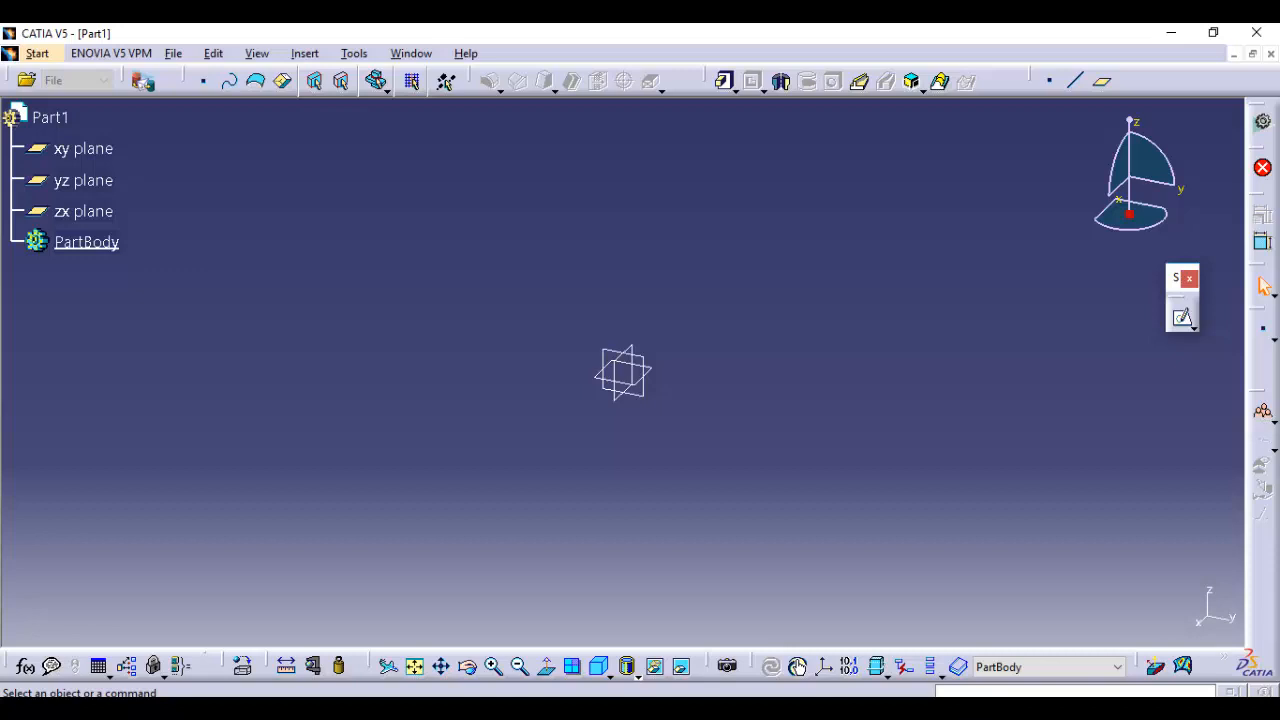
Remove the docked Sketch-Based Features toolbar from the window and show it again
{"action": "left_click_drag", "start_coordinate": [706, 80], "coordinate": [656, 170]}
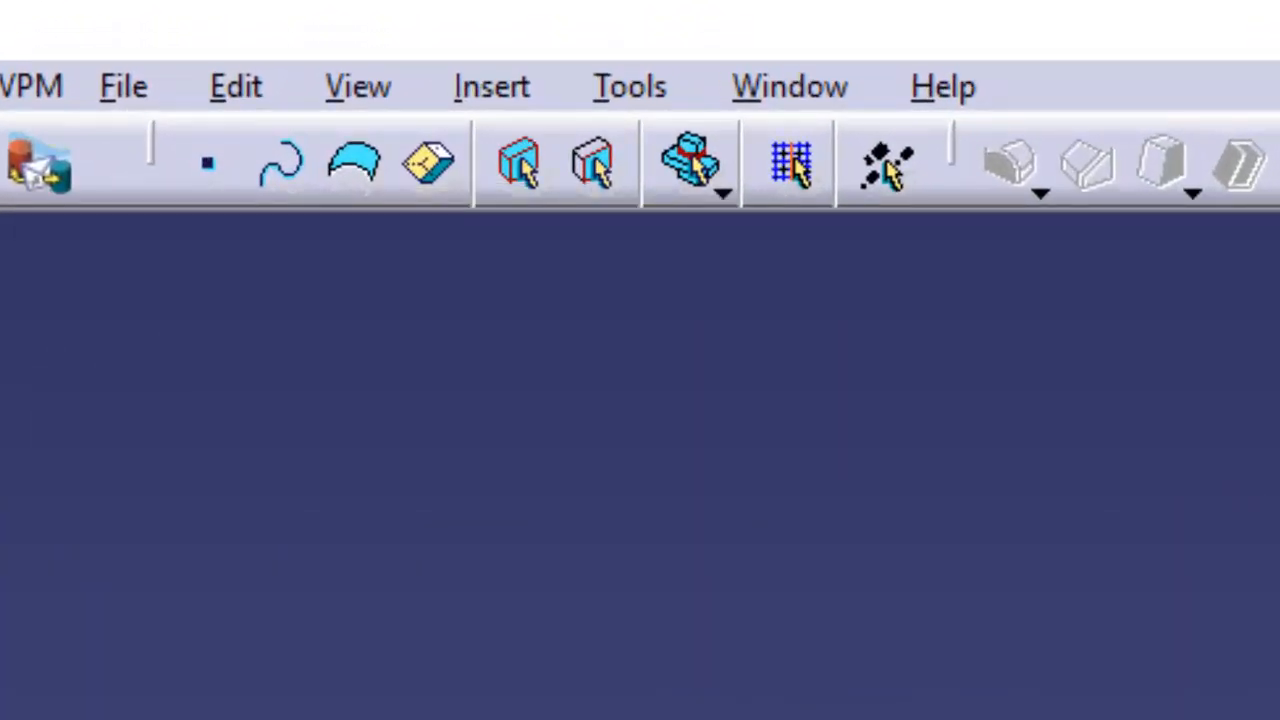
{"action": "left_click", "coordinate": [358, 87]}
{"action": "mouse_move", "coordinate": [440, 149]}
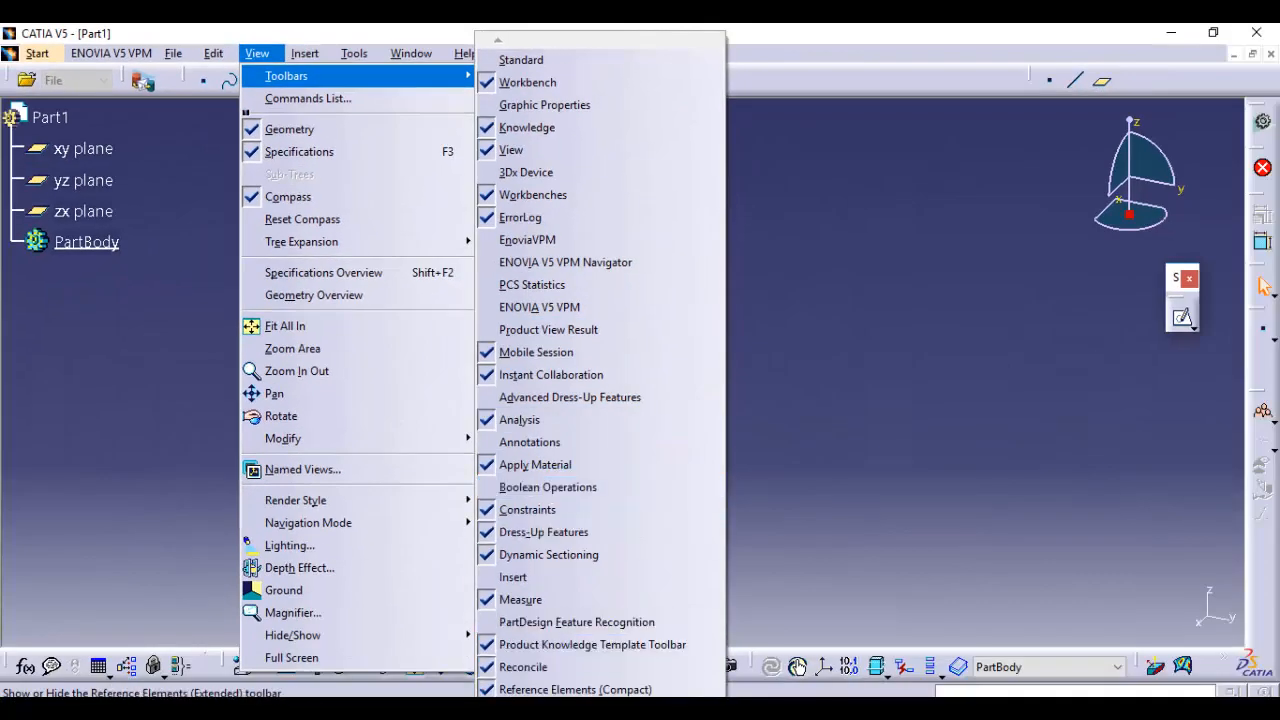
{"action": "mouse_move", "coordinate": [600, 714]}
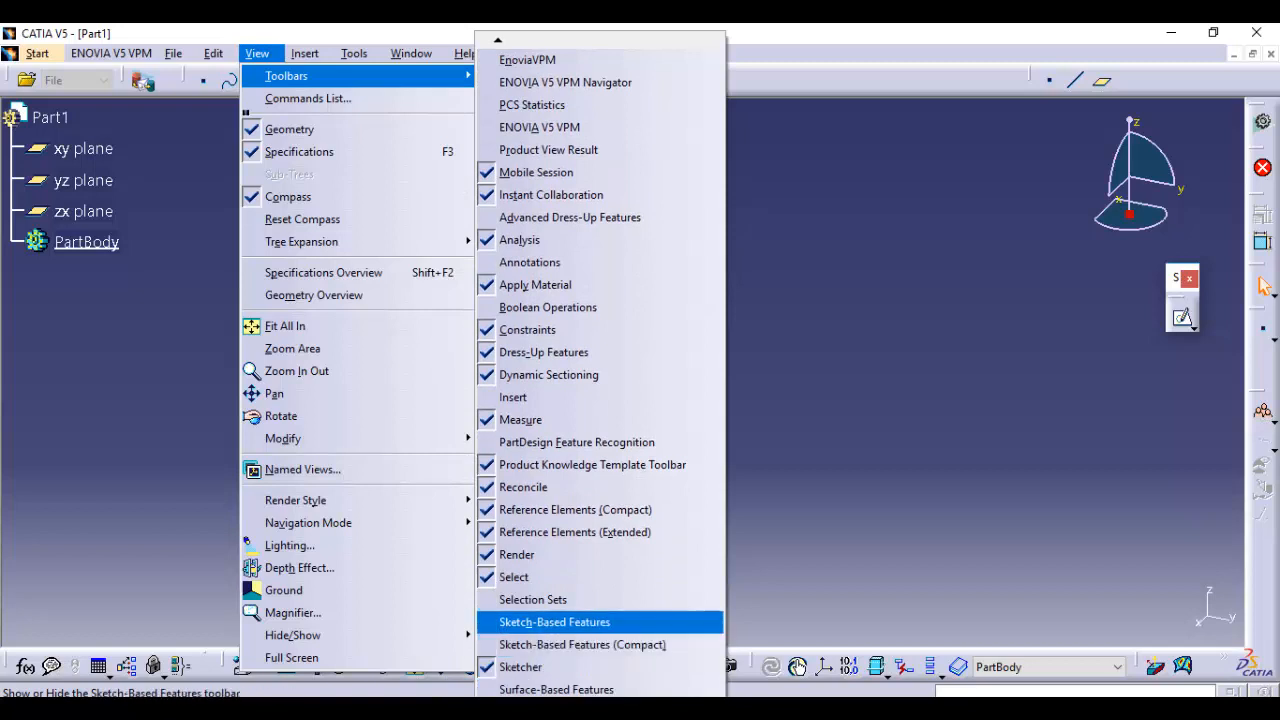
{"action": "left_click", "coordinate": [556, 622]}
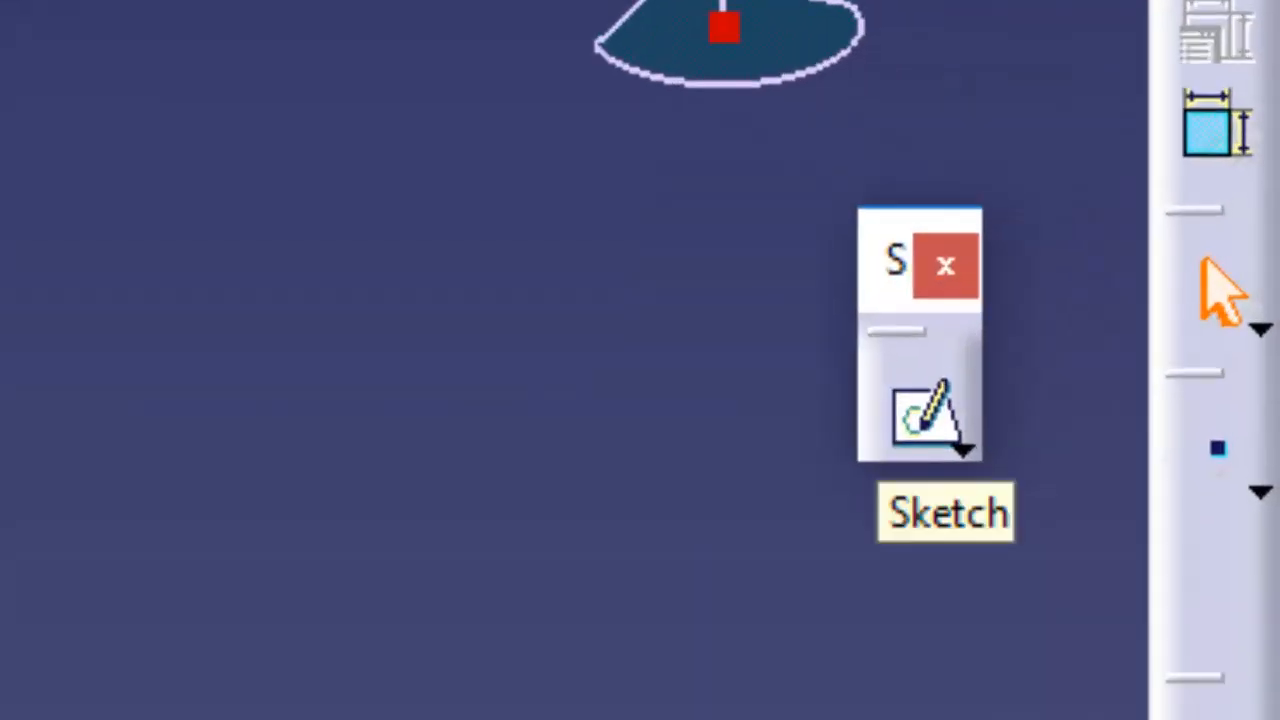
Start a sketch on the zx plane and draw a rectangle about 113 by 87 mm around the origin
{"action": "left_click", "coordinate": [922, 415]}
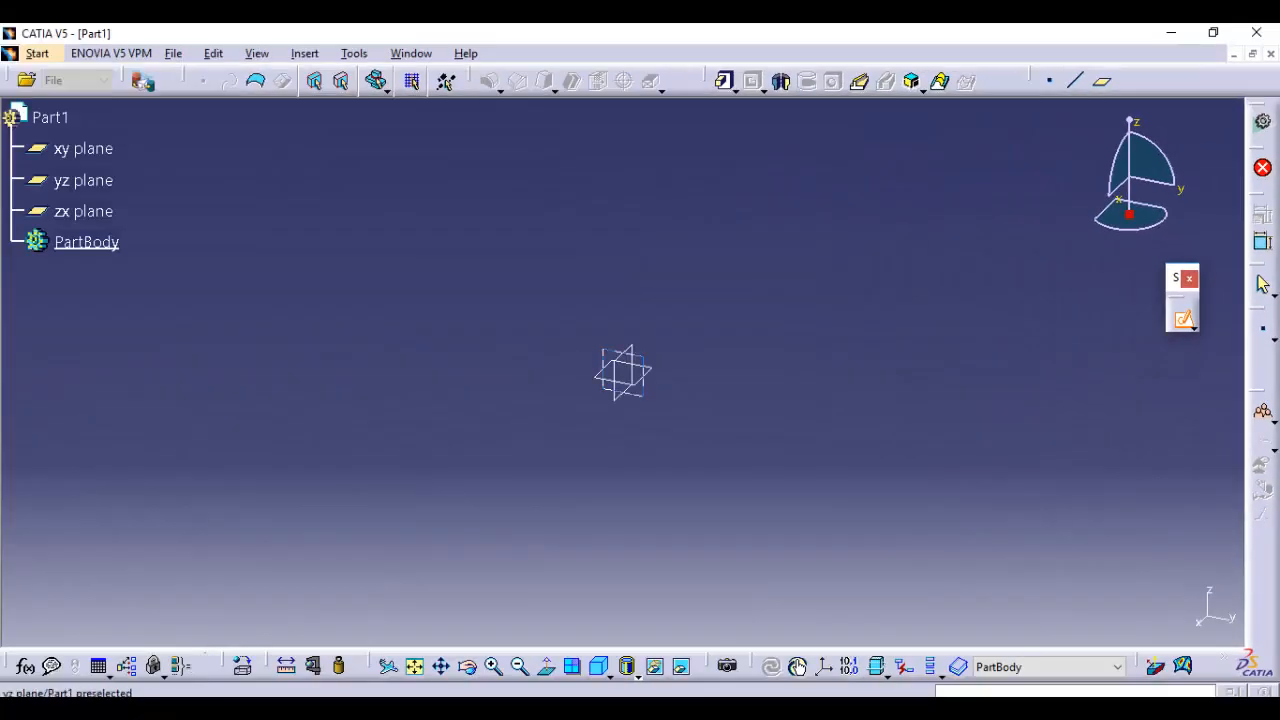
{"action": "left_click", "coordinate": [83, 212]}
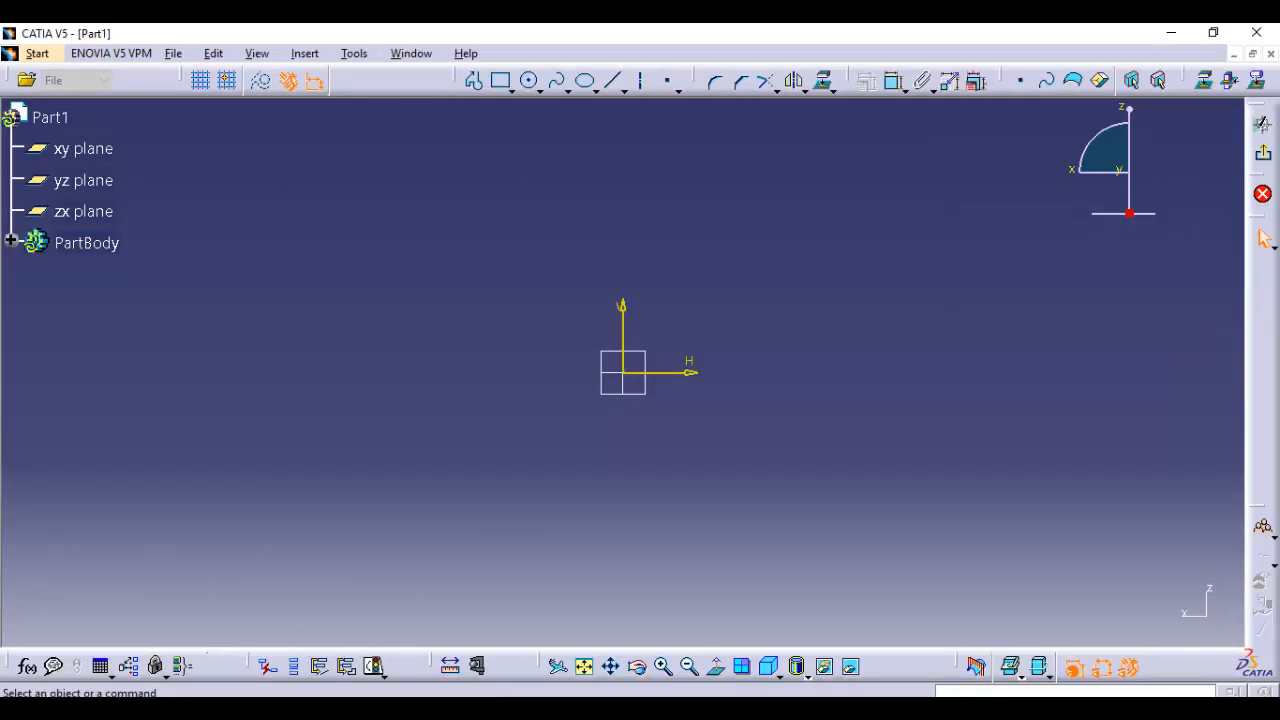
{"action": "left_click", "coordinate": [501, 81]}
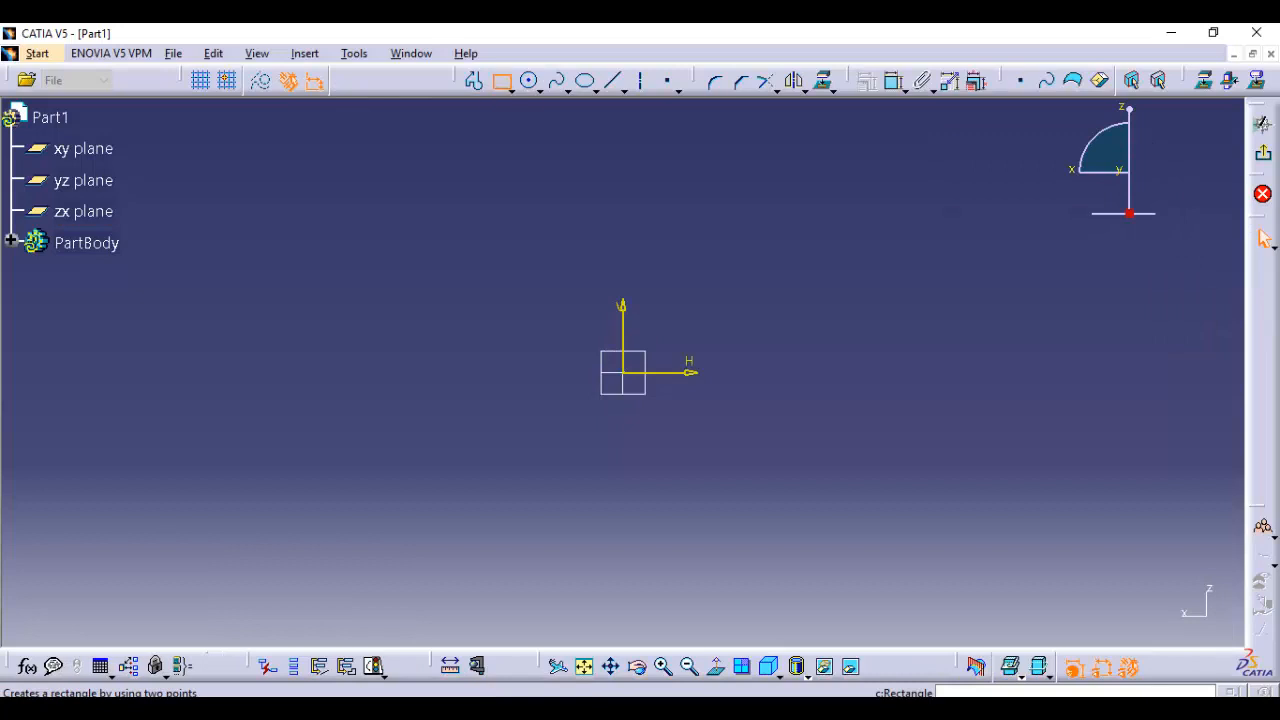
{"action": "left_click", "coordinate": [501, 453]}
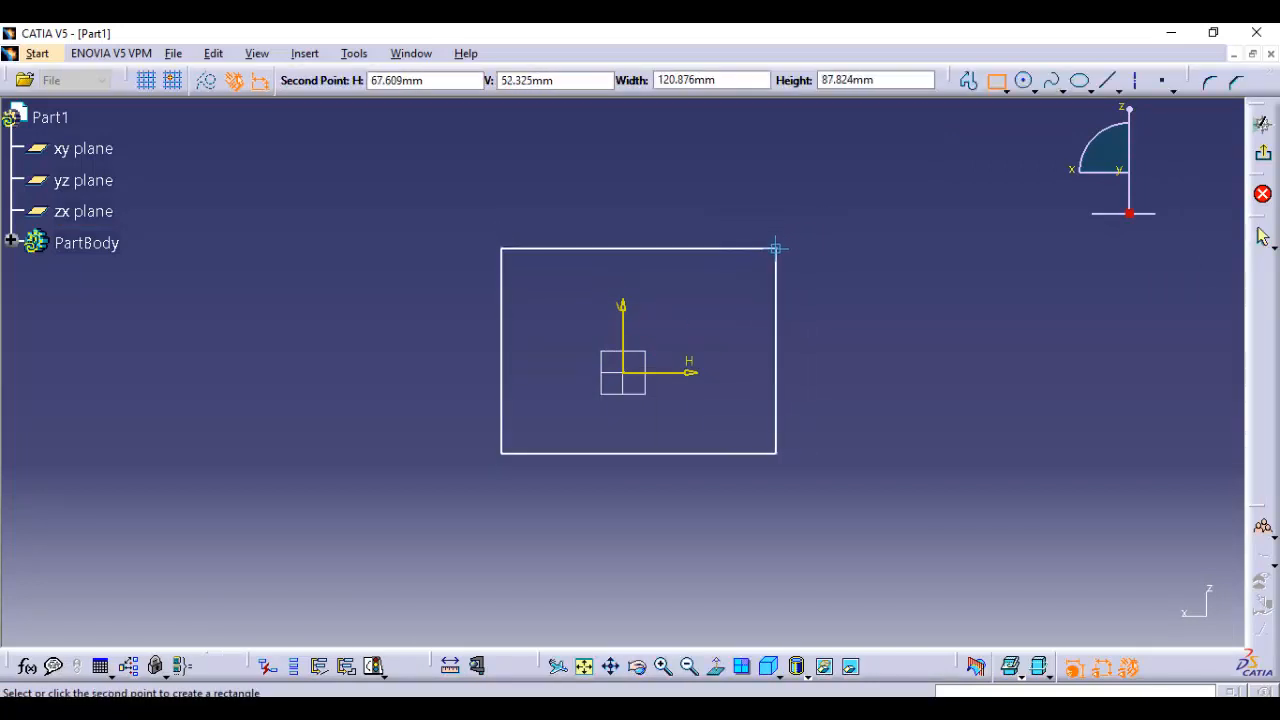
{"action": "left_click", "coordinate": [759, 255]}
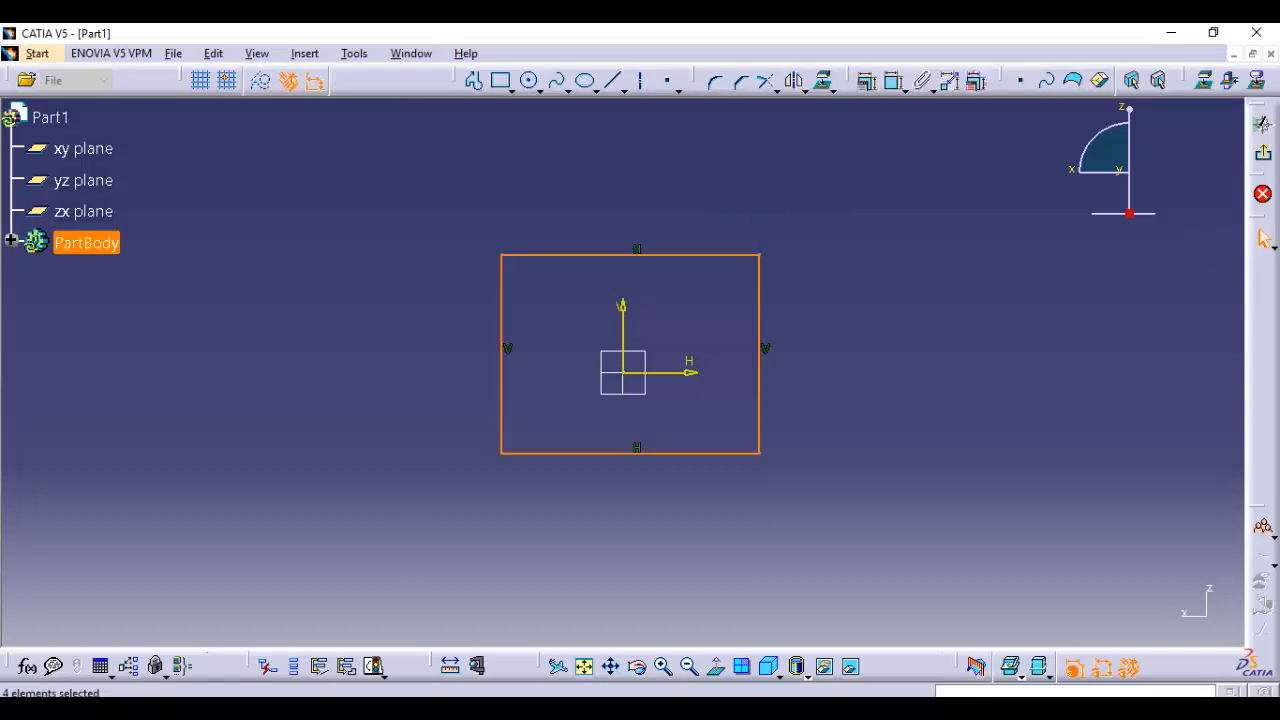
Dimension the rectangle's height on its right edge and its width on its top edge
{"action": "left_click", "coordinate": [893, 84]}
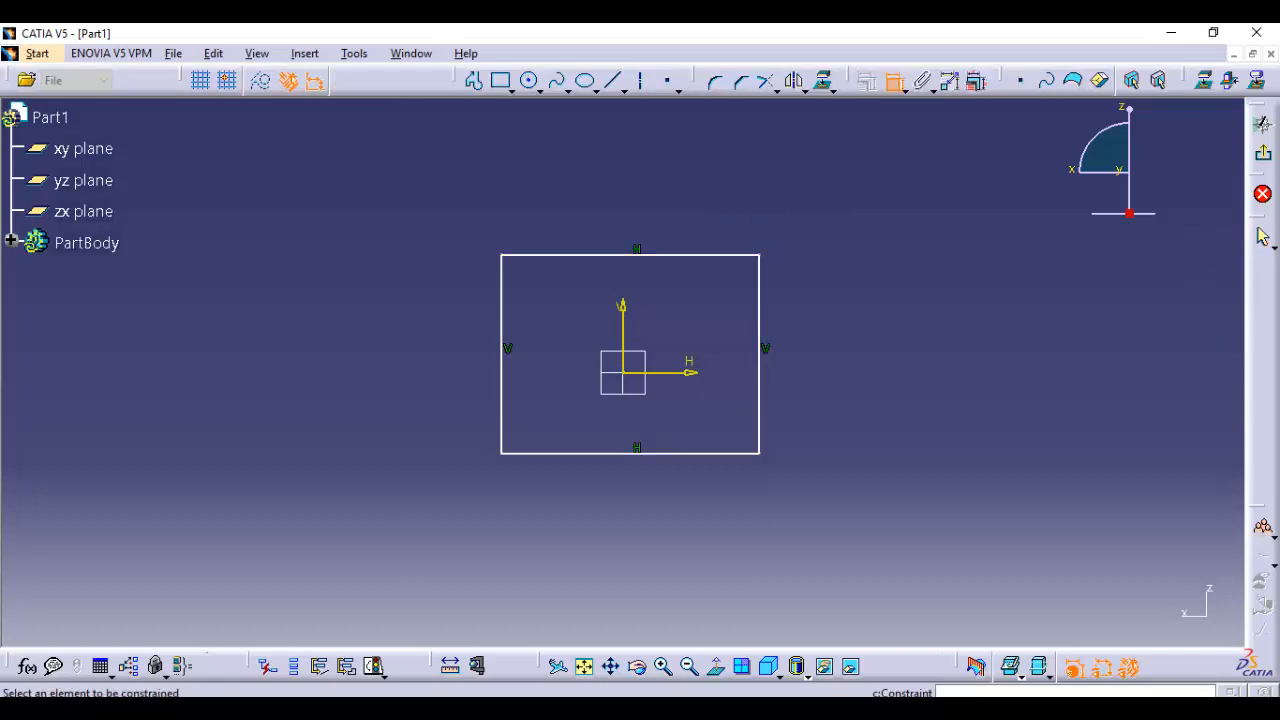
{"action": "left_click", "coordinate": [759, 300]}
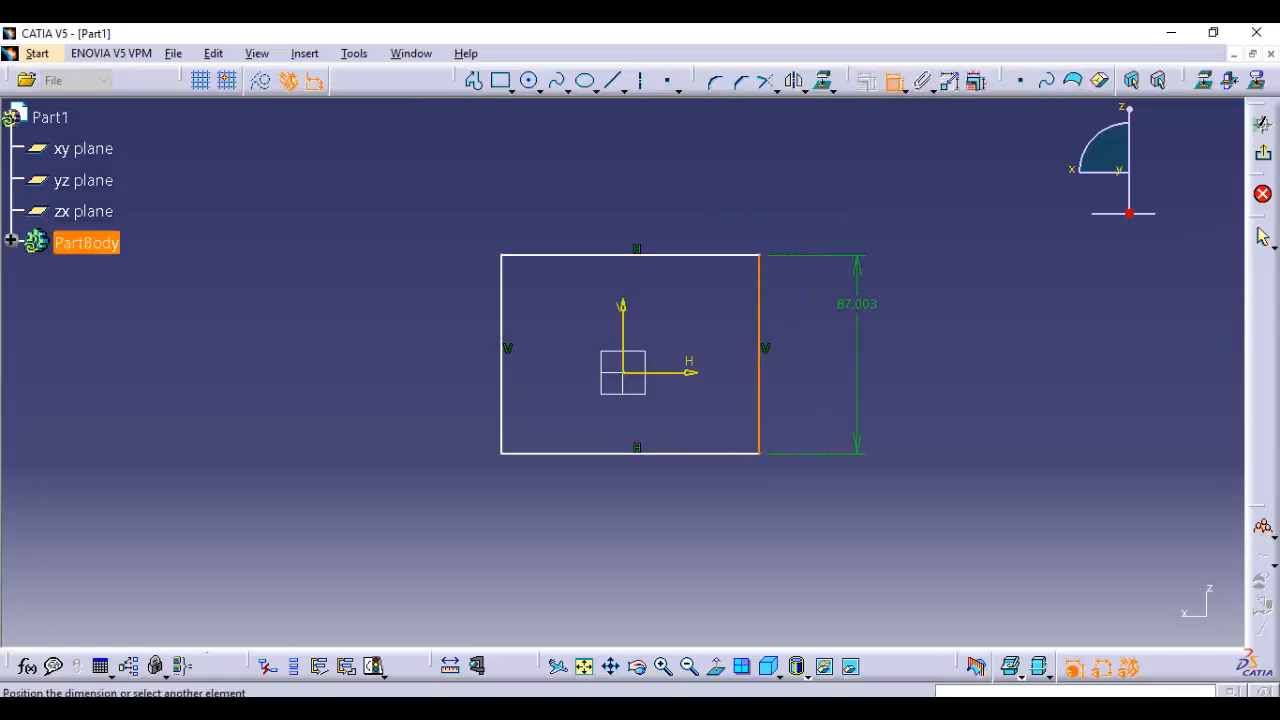
{"action": "left_click", "coordinate": [857, 318]}
{"action": "left_click", "coordinate": [672, 255]}
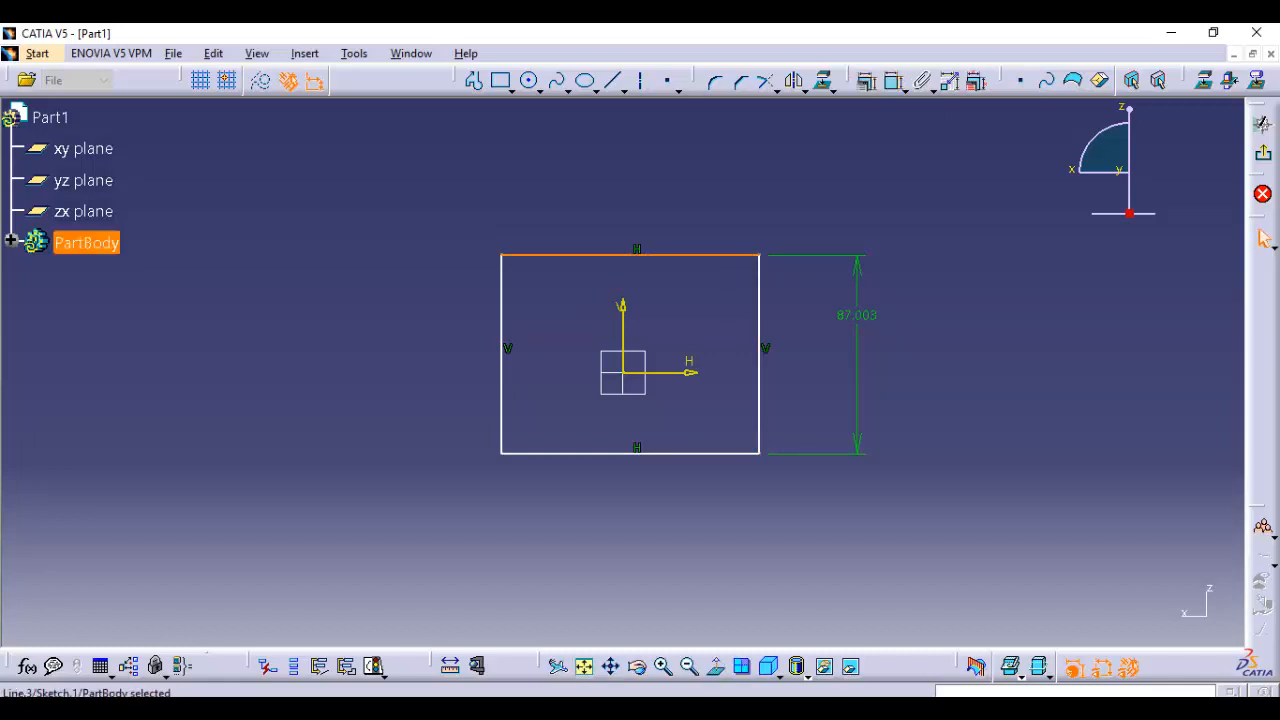
{"action": "left_click", "coordinate": [893, 81]}
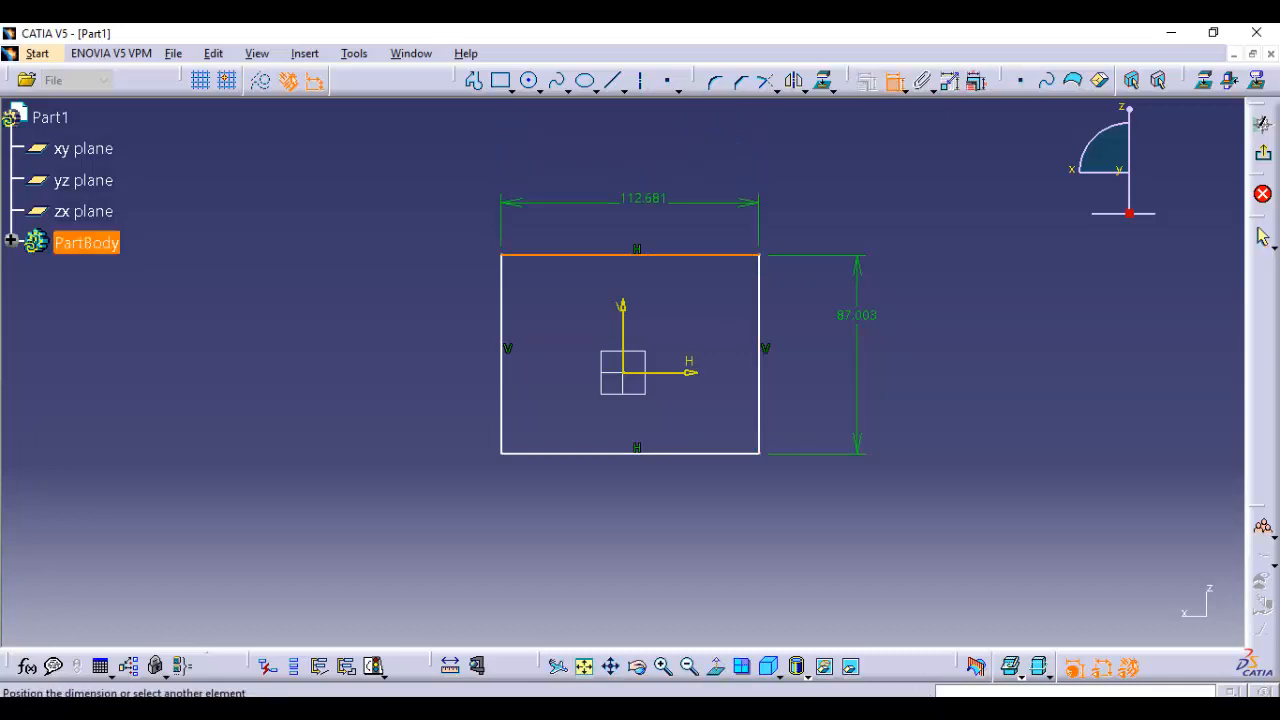
{"action": "left_click", "coordinate": [643, 202]}
Dimension the distance from the rectangle's top edge to the horizontal sketch axis
{"action": "left_click", "coordinate": [893, 81]}
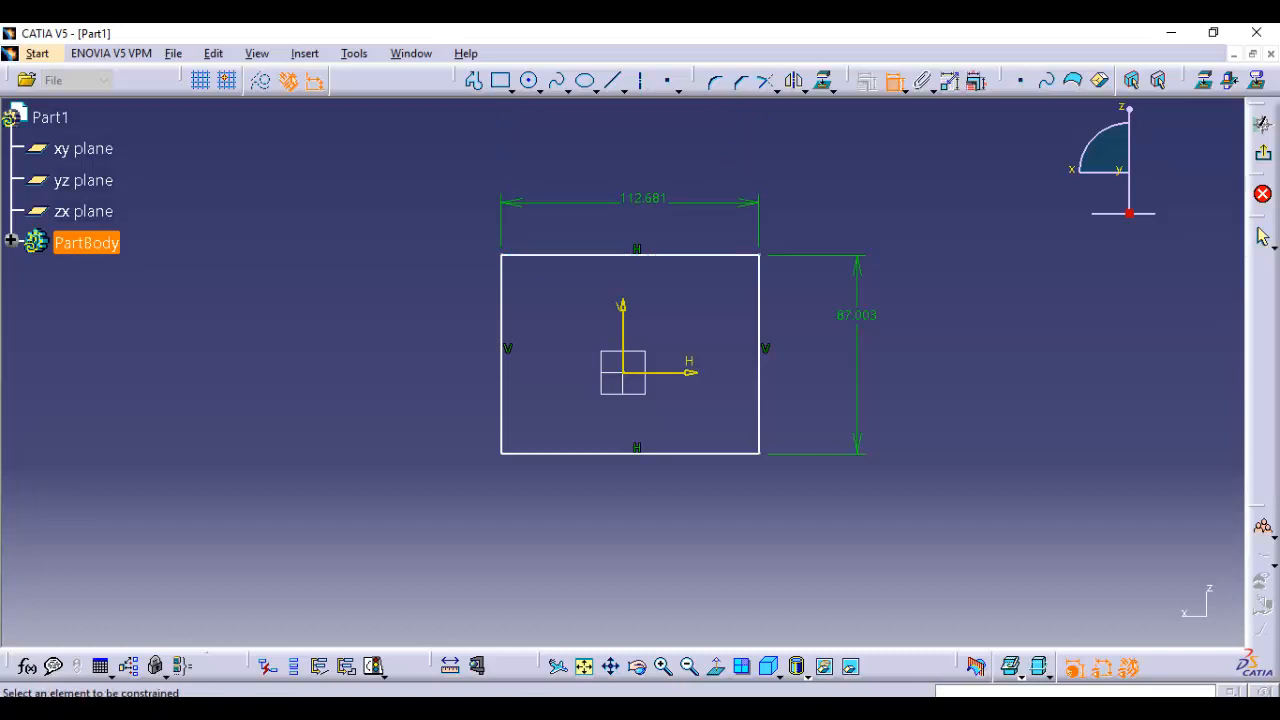
{"action": "left_click", "coordinate": [671, 255]}
{"action": "left_click", "coordinate": [670, 372]}
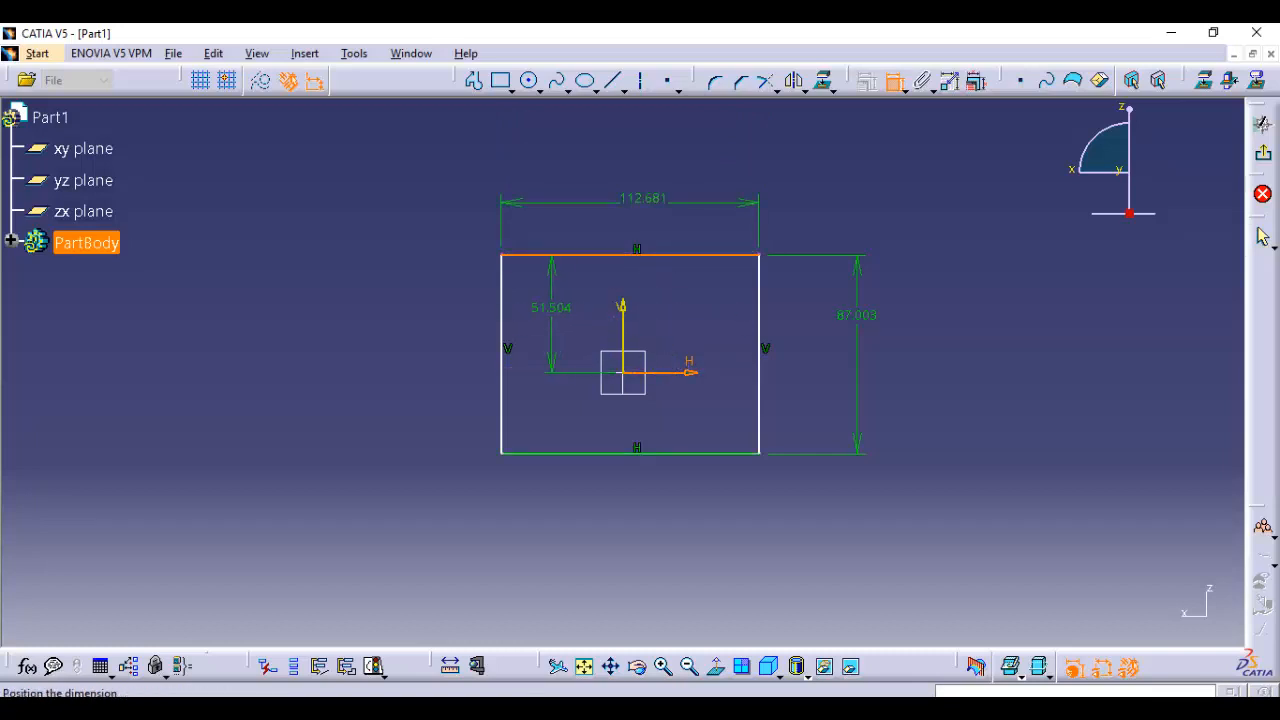
{"action": "left_click", "coordinate": [551, 307]}
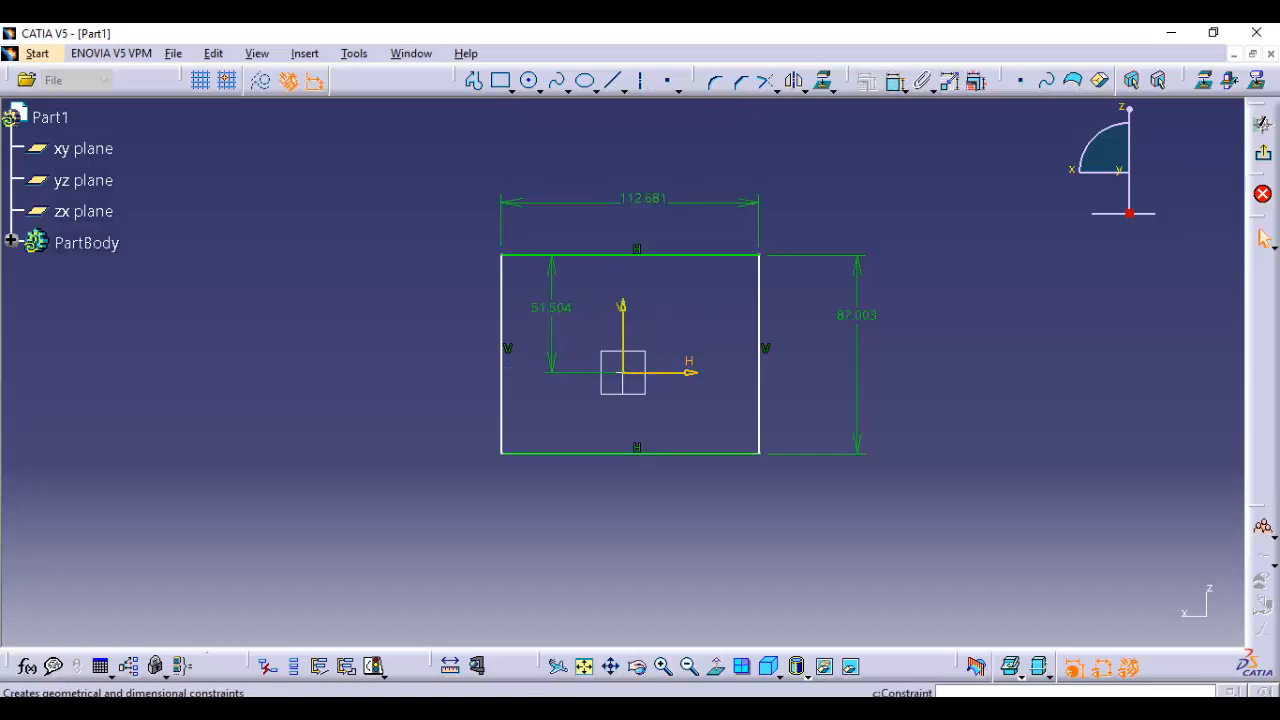
Dimension the distance from the rectangle's left edge to the vertical sketch axis
{"action": "left_click", "coordinate": [893, 81]}
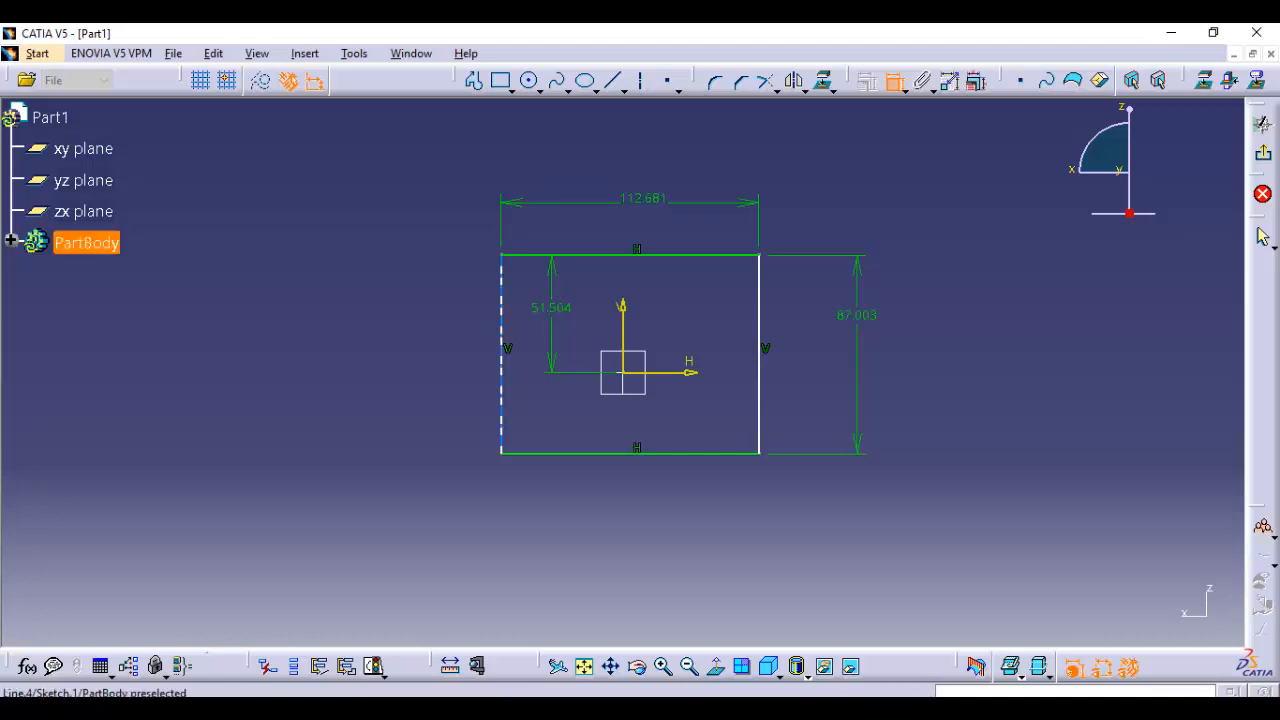
{"action": "left_click", "coordinate": [501, 381]}
{"action": "left_click", "coordinate": [622, 318]}
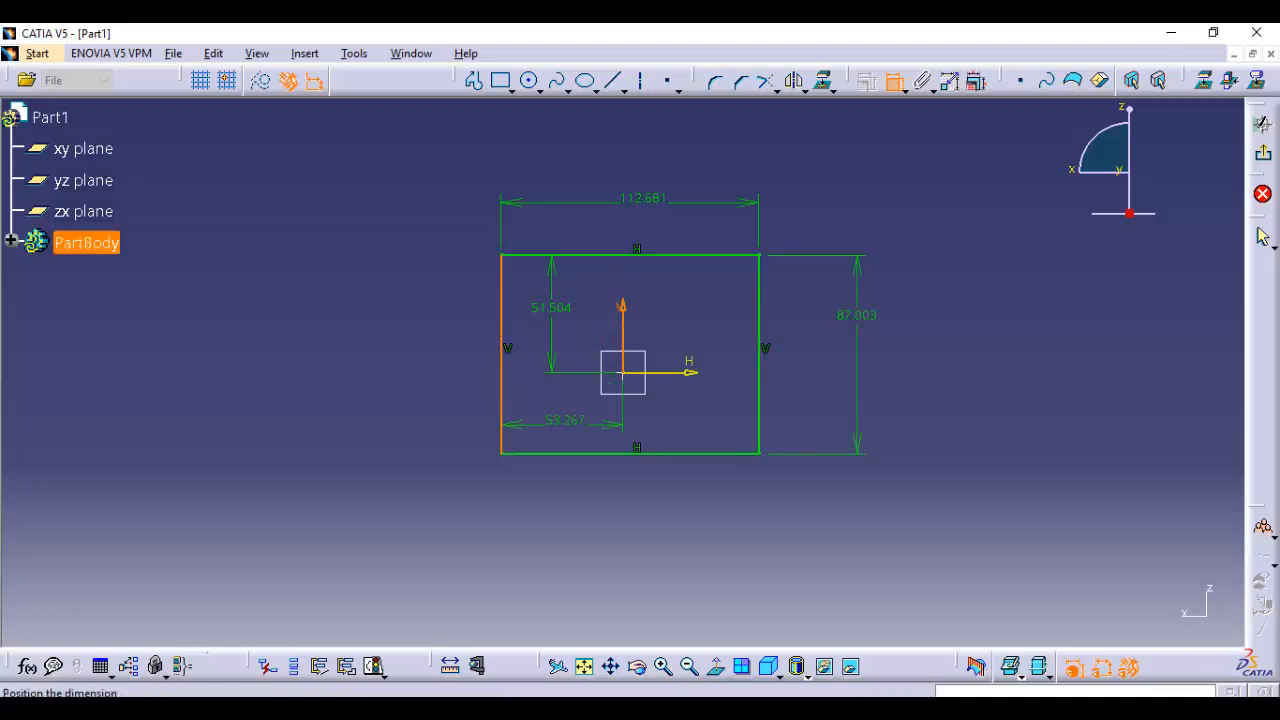
{"action": "left_click", "coordinate": [574, 412]}
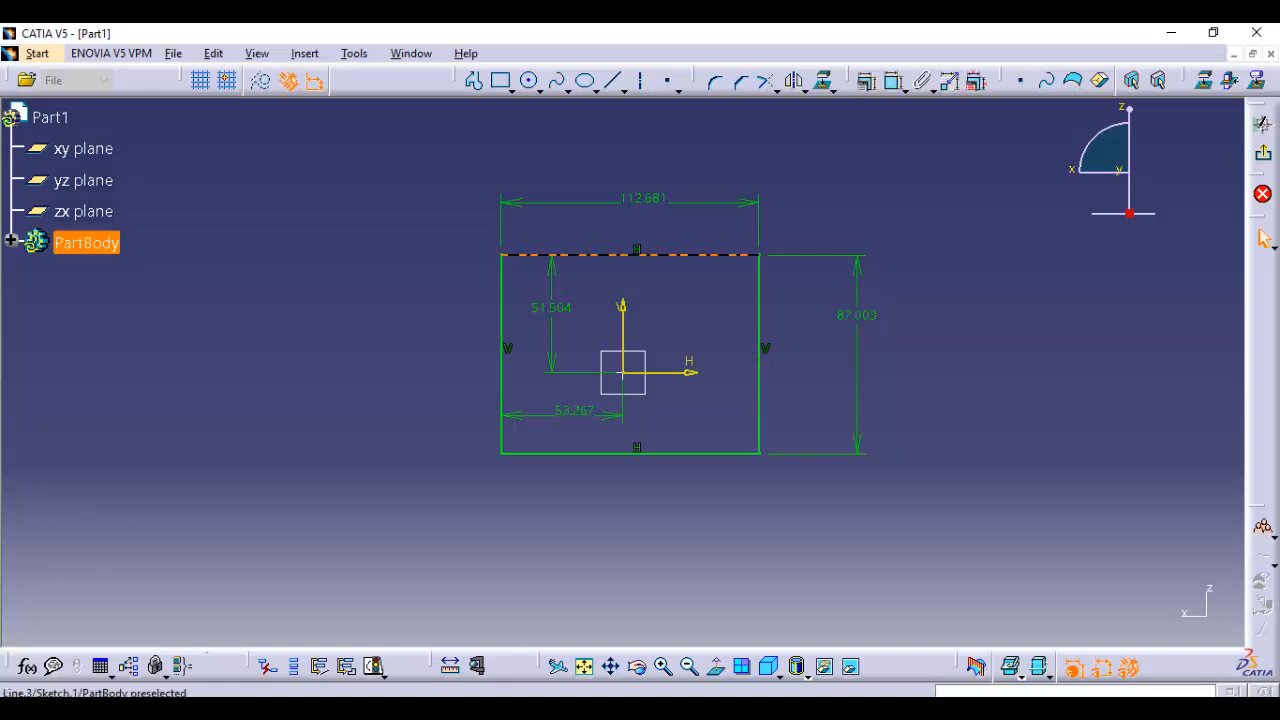
Check the rectangle's edges one by one and remove the dimension between its left edge and the vertical axis
{"action": "left_click", "coordinate": [660, 255]}
{"action": "left_click", "coordinate": [501, 335]}
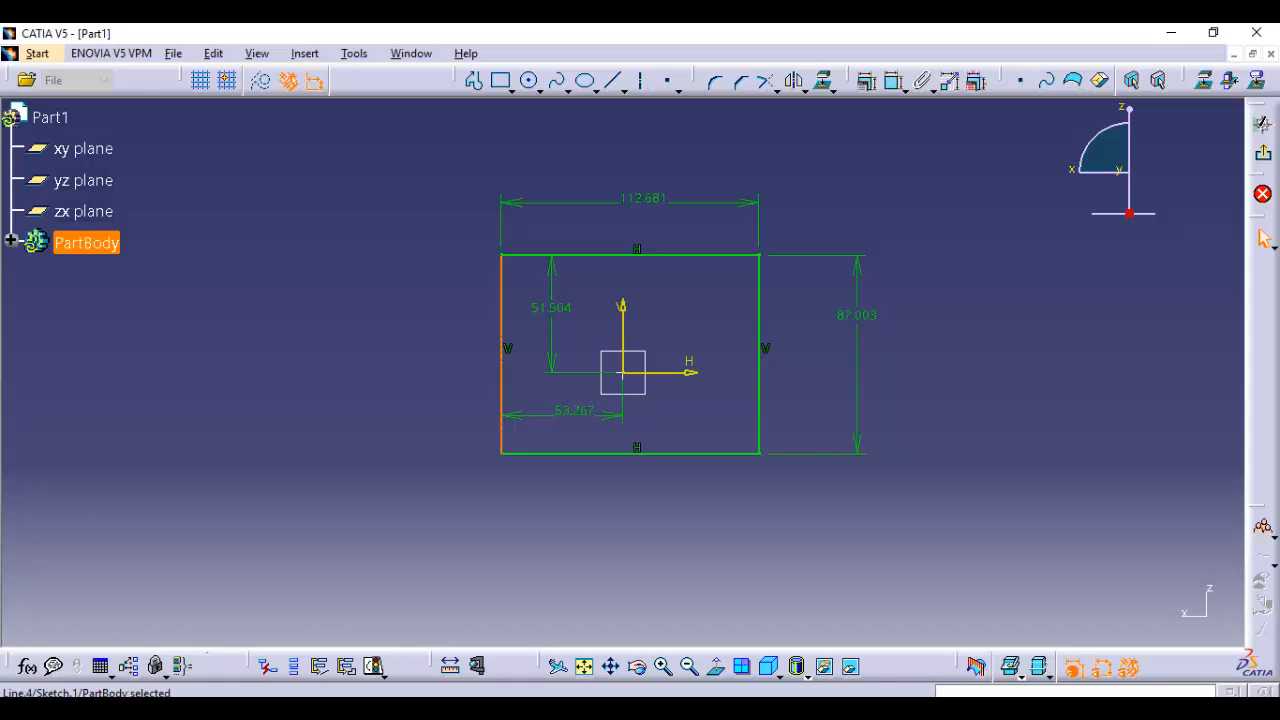
{"action": "left_click", "coordinate": [575, 453]}
{"action": "left_click", "coordinate": [575, 434]}
{"action": "left_click", "coordinate": [574, 411]}
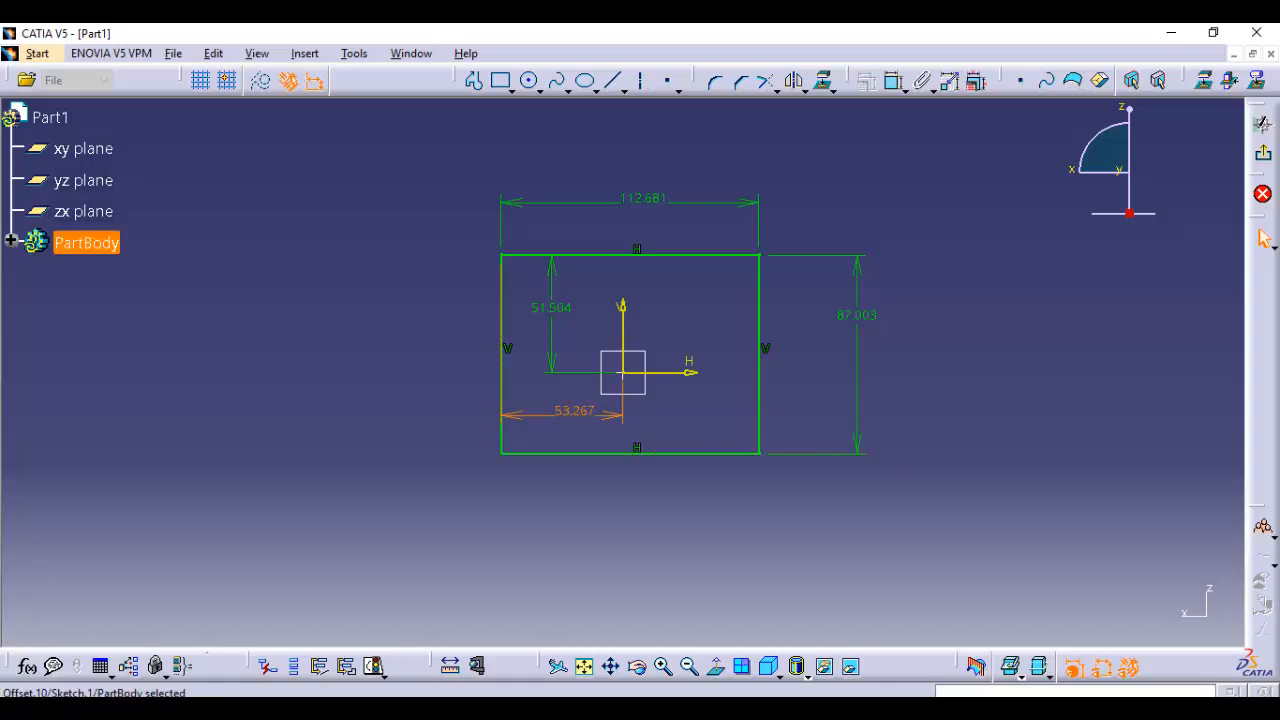
{"action": "key", "text": "Escape"}
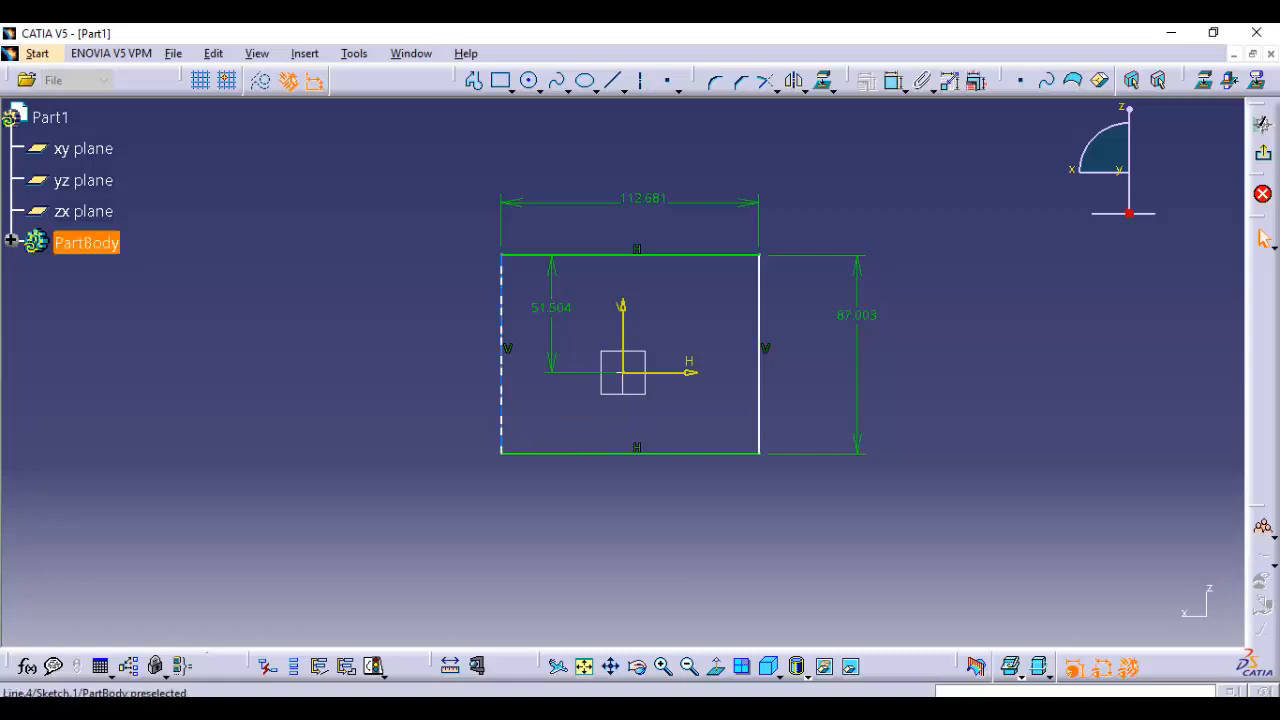
Shift the rectangle slightly to the right and dimension its left edge's distance to the vertical axis again
{"action": "mouse_move", "coordinate": [500, 350]}
{"action": "left_mouse_down"}
{"action": "mouse_move", "coordinate": [237, 350]}
{"action": "mouse_move", "coordinate": [860, 350]}
{"action": "mouse_move", "coordinate": [463, 350]}
{"action": "mouse_move", "coordinate": [546, 350]}
{"action": "mouse_move", "coordinate": [508, 350]}
{"action": "left_mouse_up"}
{"action": "key", "text": "Escape"}
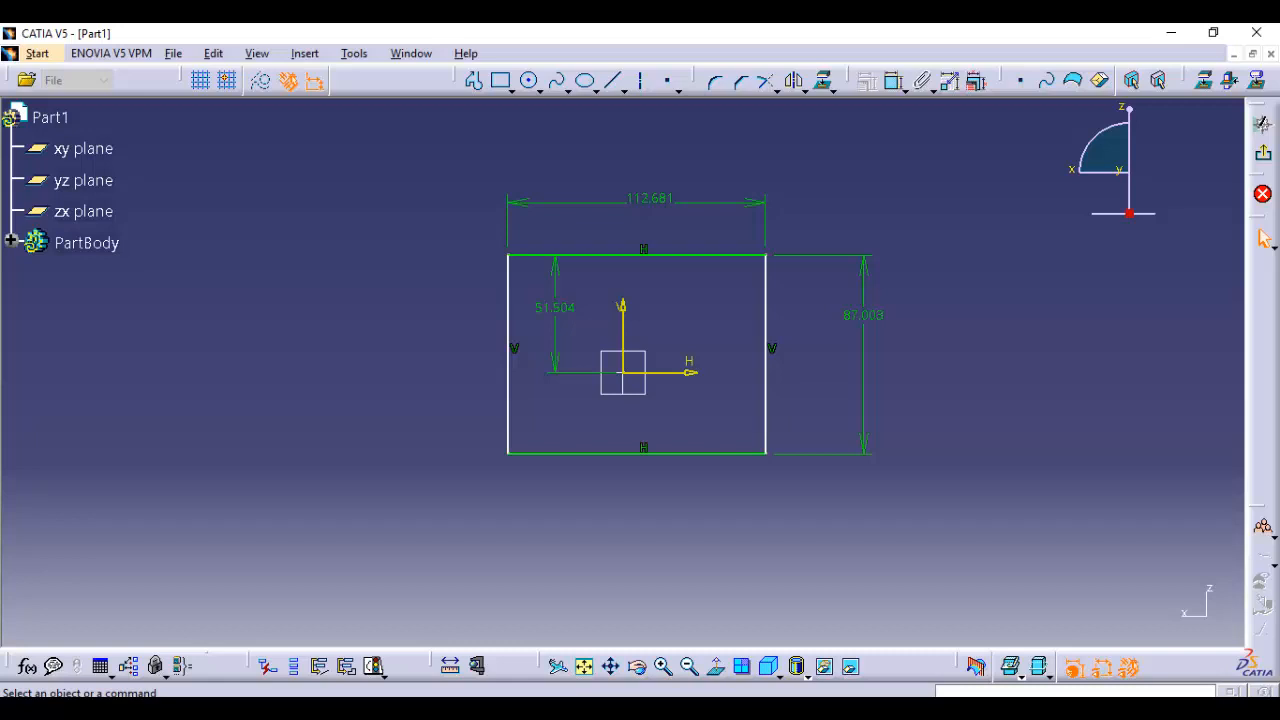
{"action": "left_click", "coordinate": [893, 81]}
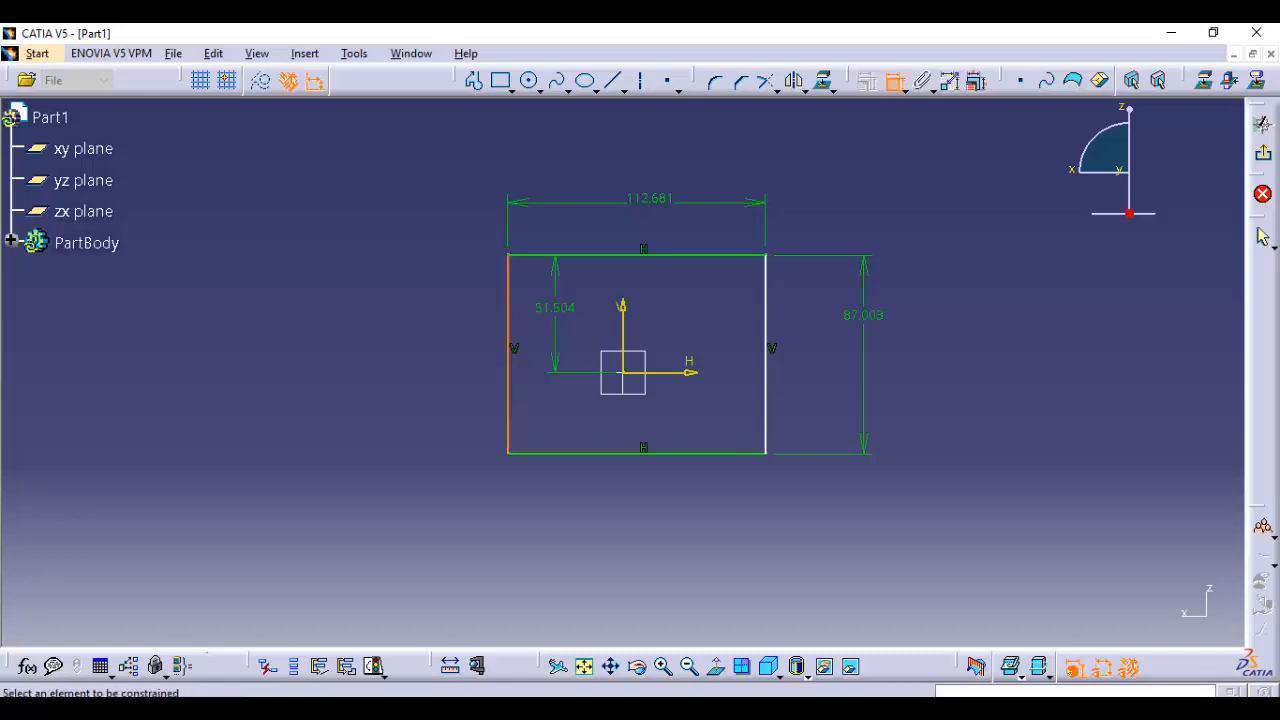
{"action": "left_click", "coordinate": [508, 310]}
{"action": "left_click", "coordinate": [623, 308]}
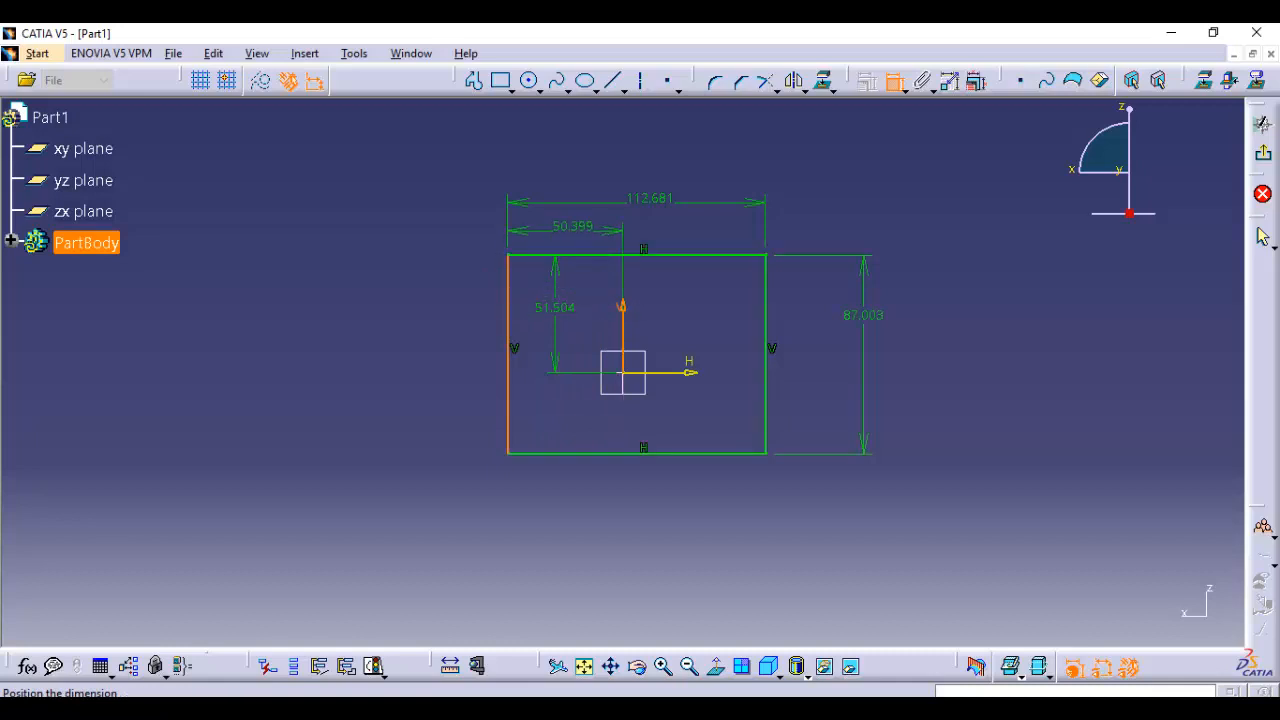
{"action": "left_click", "coordinate": [573, 231]}
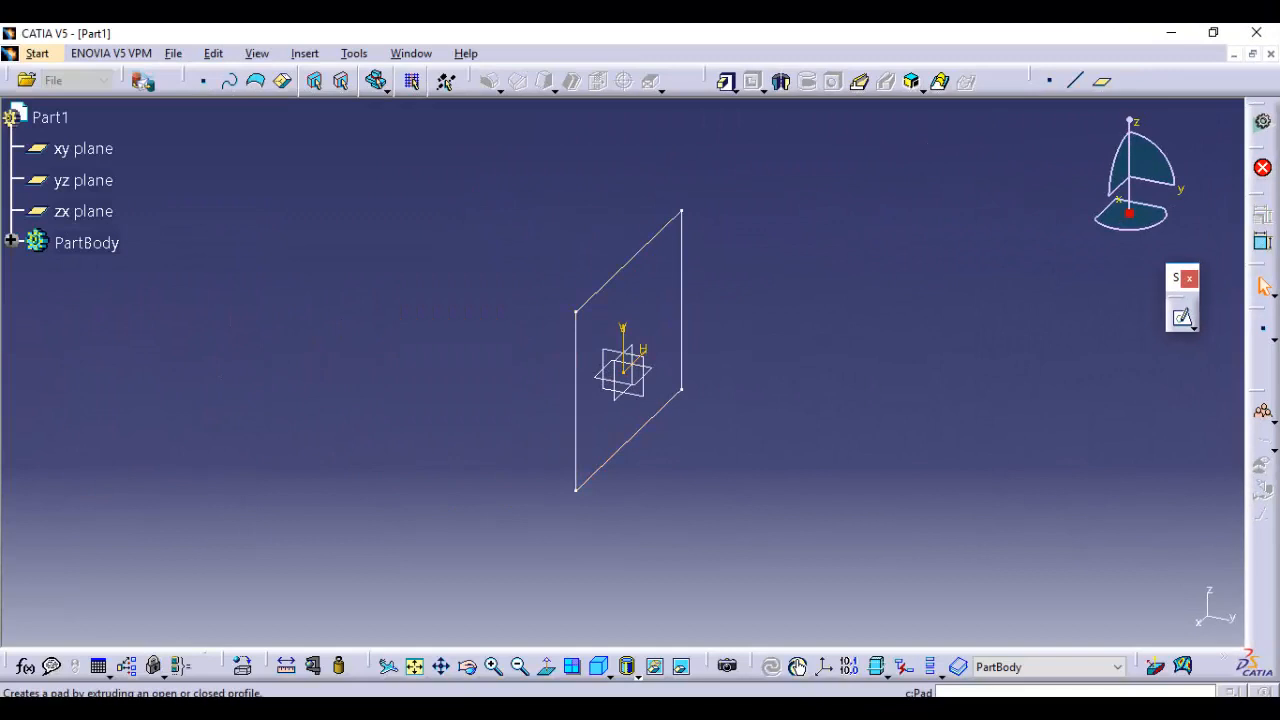
Pad the rectangular sketch to a length of 50 mm
{"action": "left_click", "coordinate": [725, 82]}
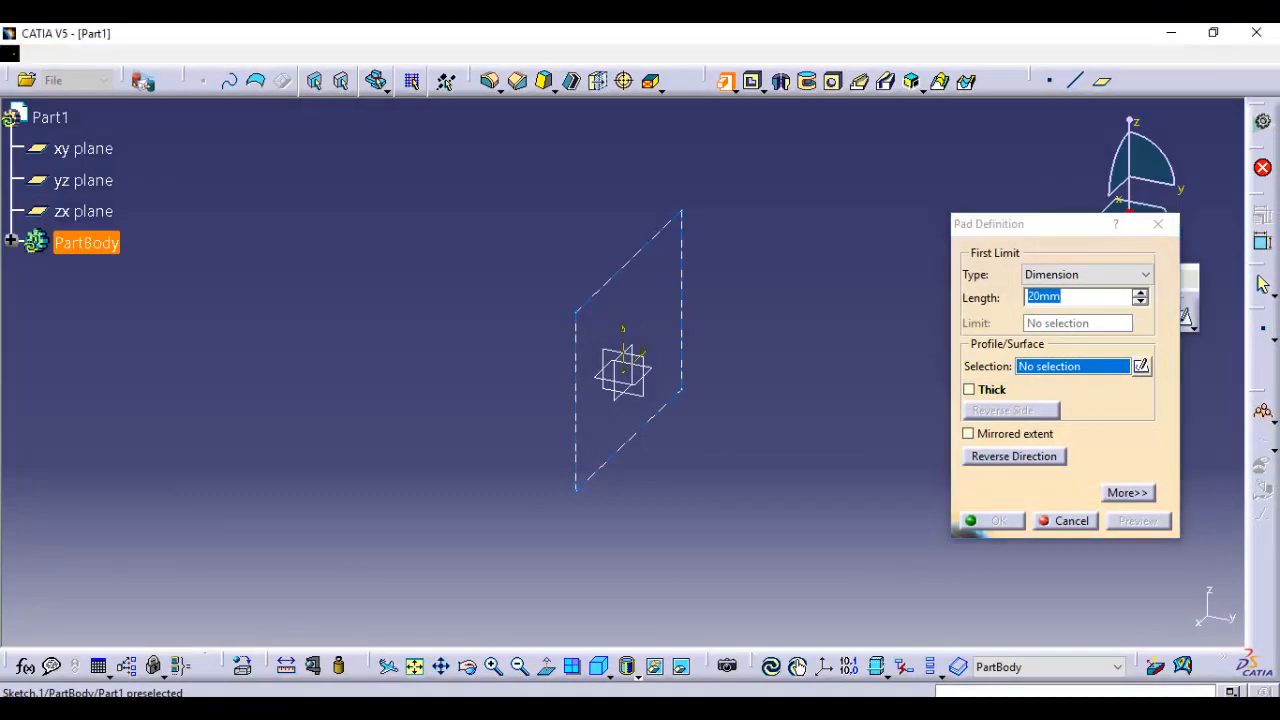
{"action": "left_click", "coordinate": [682, 300]}
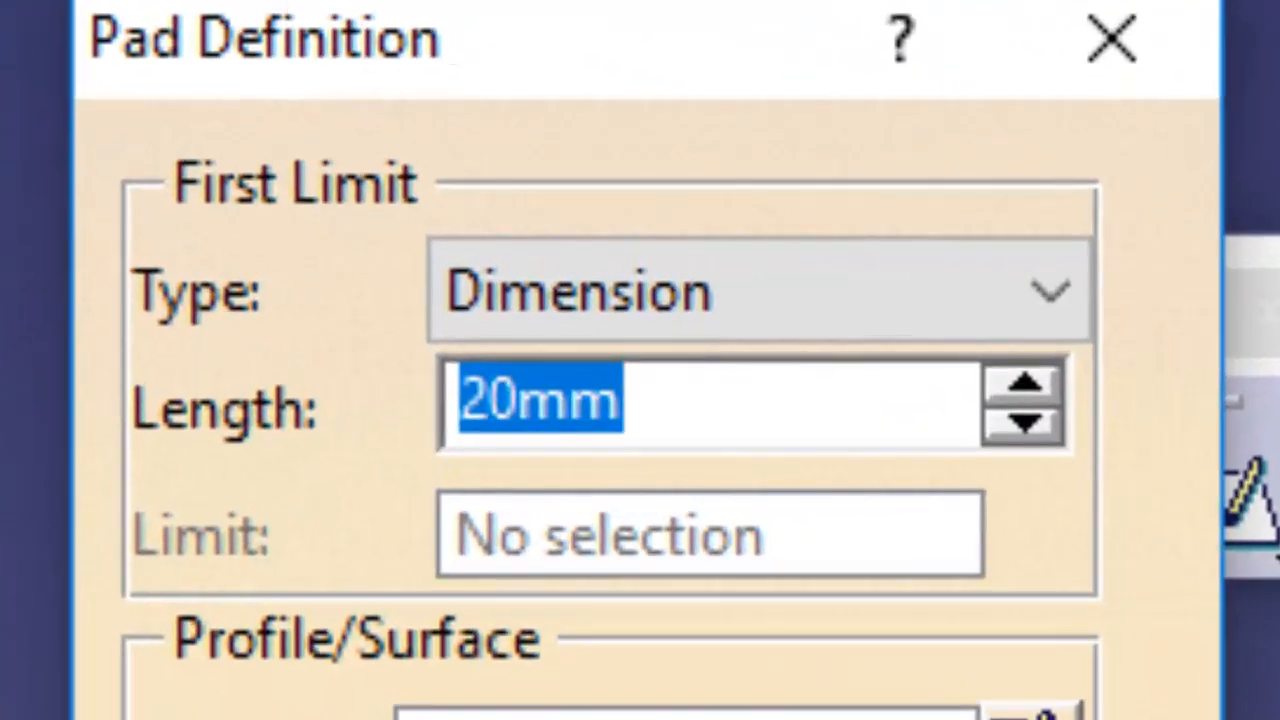
{"action": "left_click", "coordinate": [622, 400]}
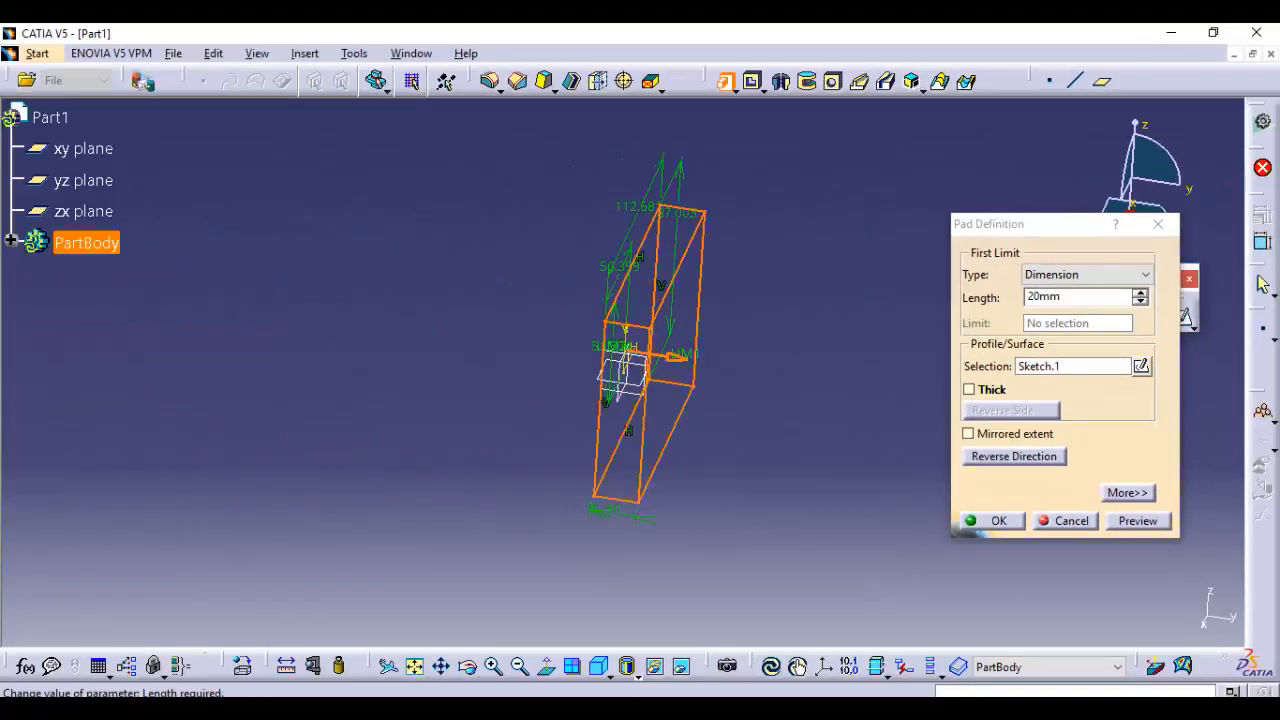
{"action": "left_click", "coordinate": [1140, 292]}
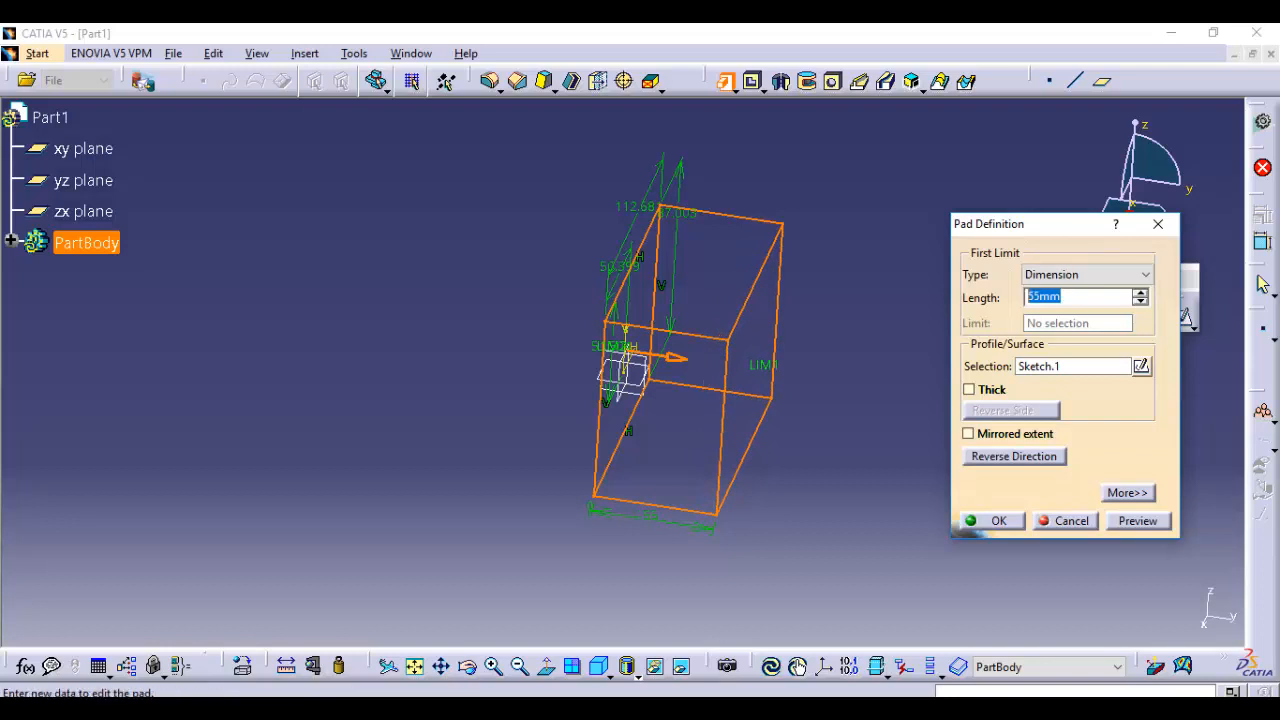
{"action": "type", "text": "50"}
{"action": "key", "text": "Return"}
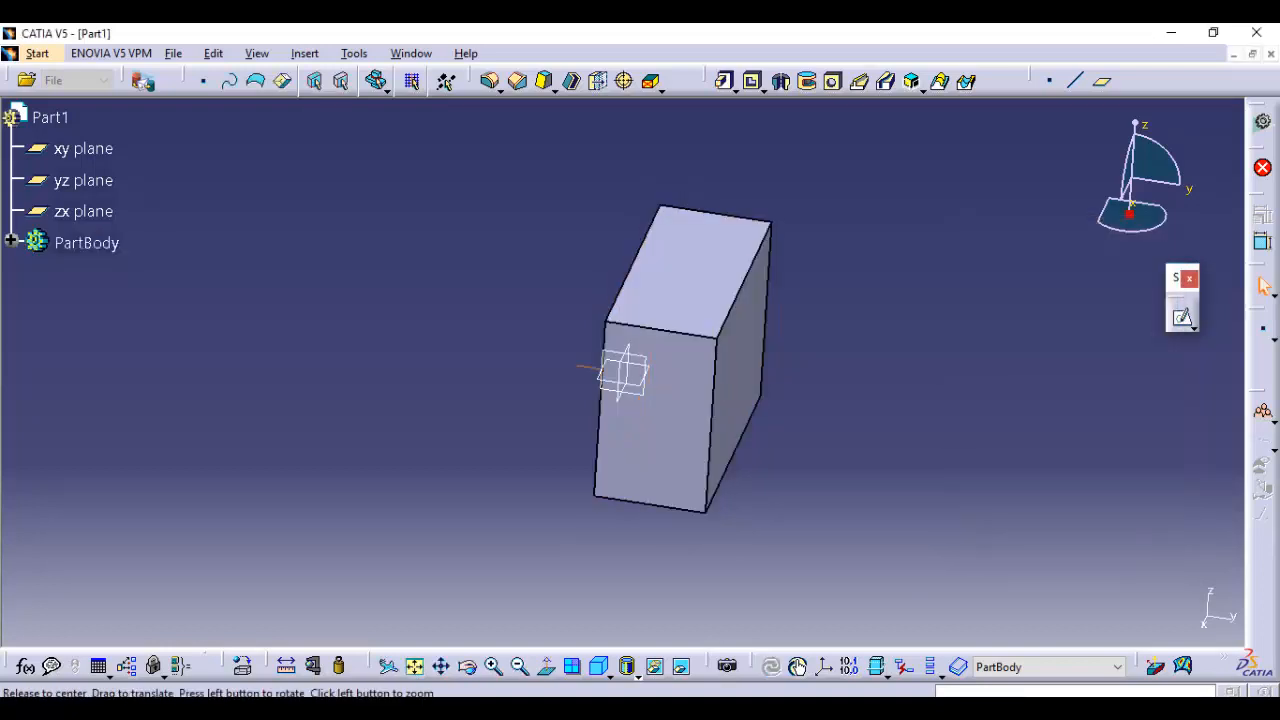
{"action": "middle_click_drag", "start_coordinate": [840, 462], "coordinate": [700, 520]}
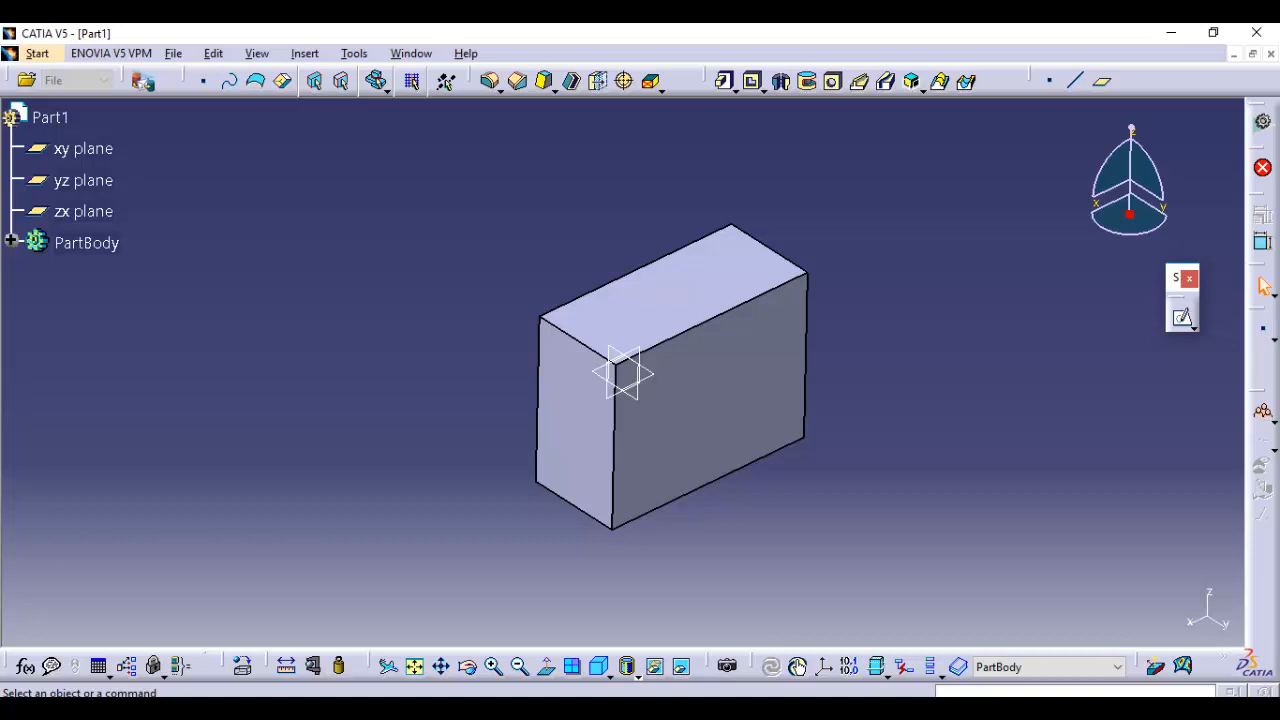
Expand PartBody in the tree and change the length of Pad.1 to 70 mm
{"action": "left_click", "coordinate": [11, 241]}
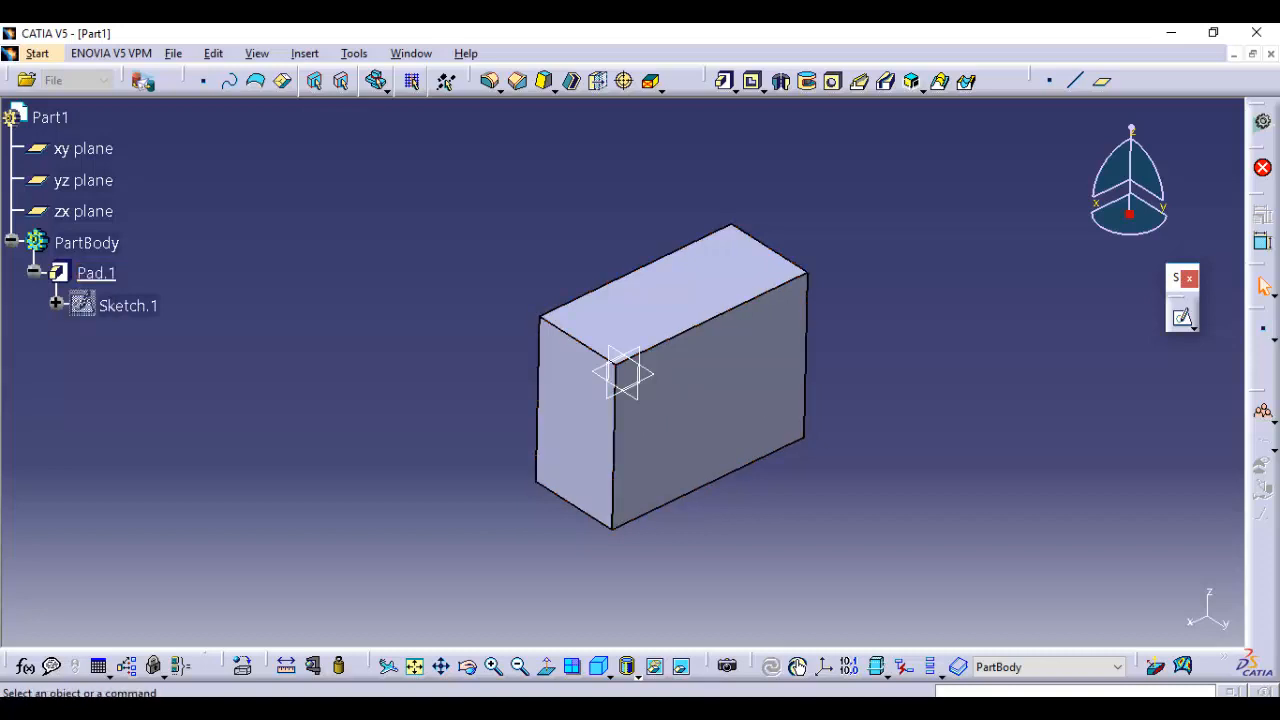
{"action": "double_click", "coordinate": [96, 273]}
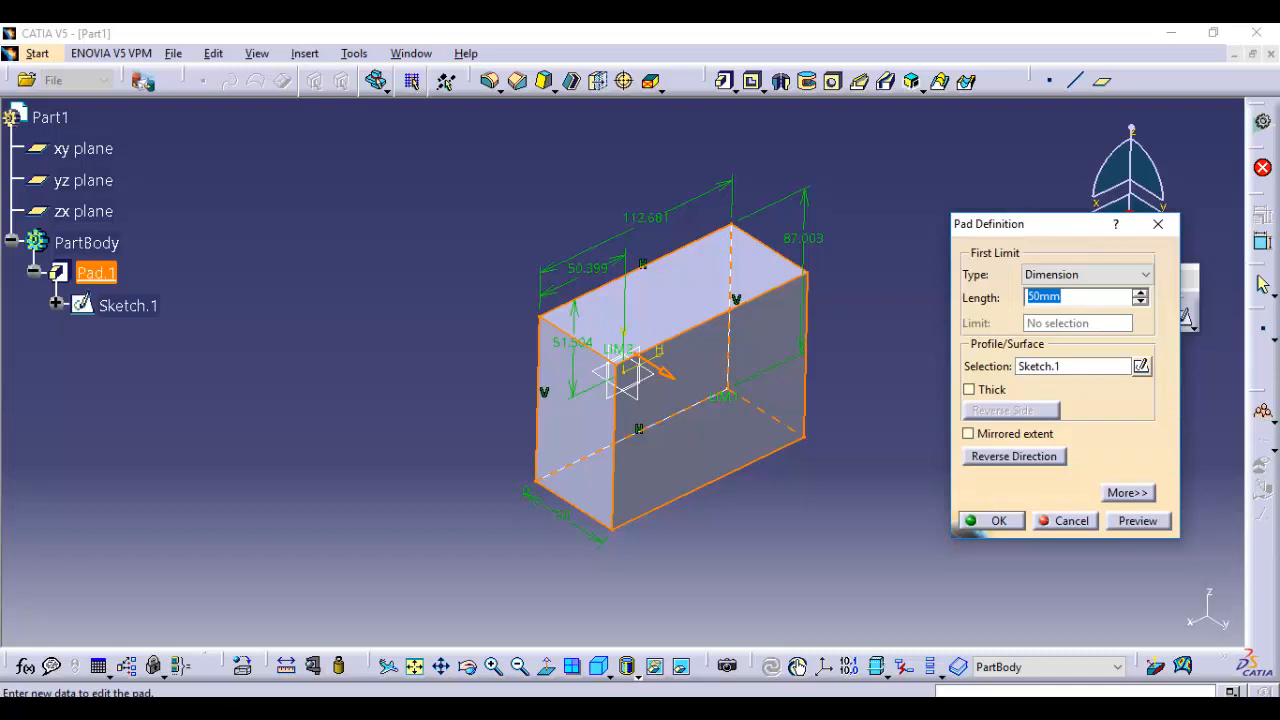
{"action": "type", "text": "70"}
{"action": "key", "text": "Return"}
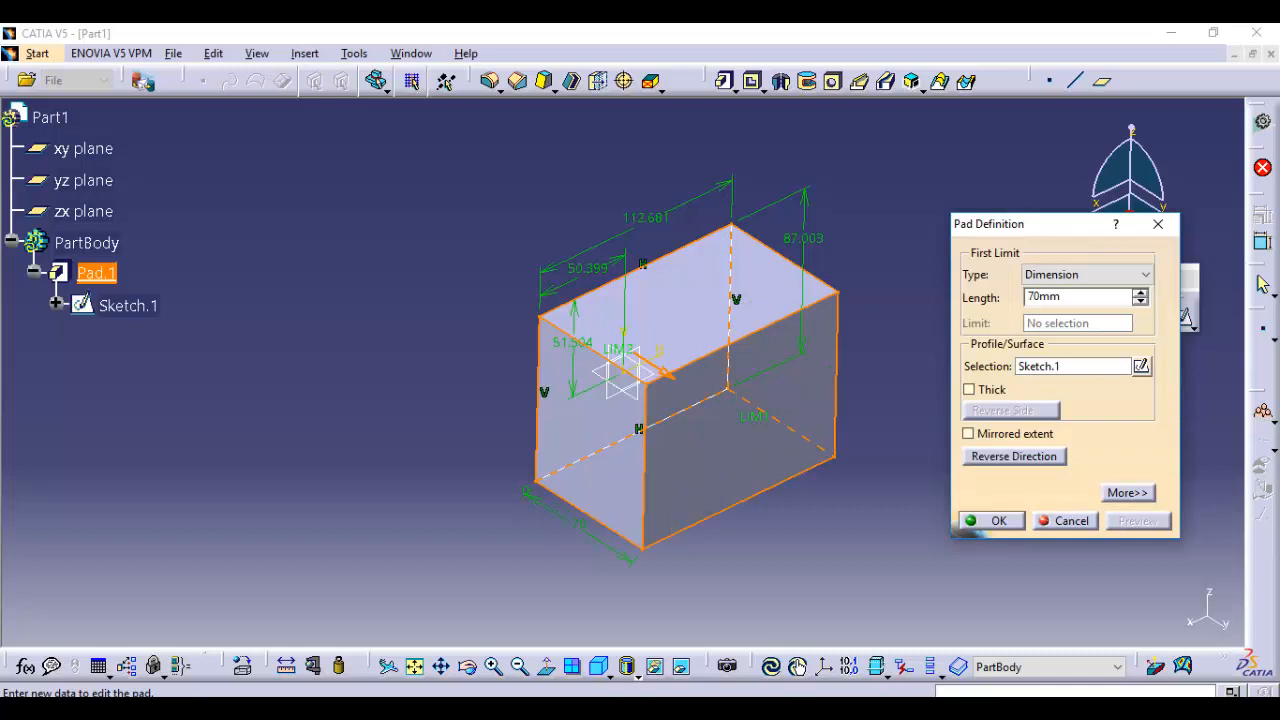
{"action": "key", "text": "Return"}
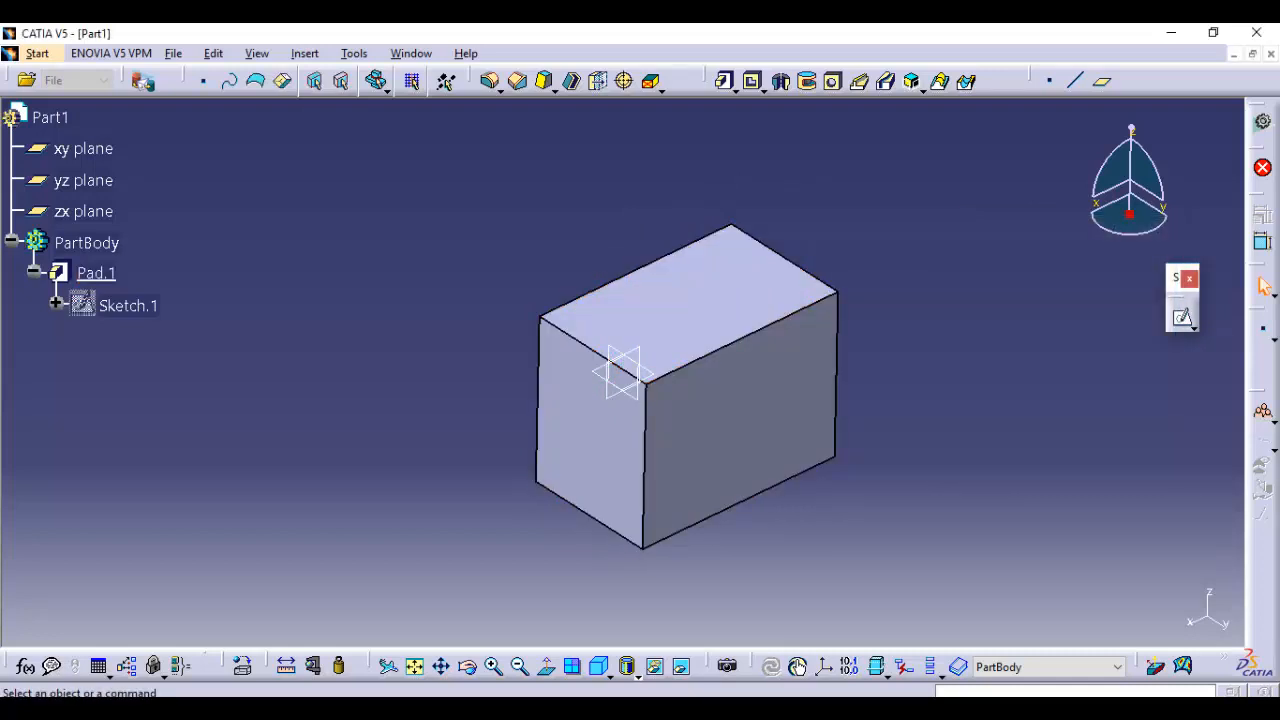
Edit Pad.1 again and extend it to both sides of the sketch with Mirrored extent
{"action": "double_click", "coordinate": [96, 273]}
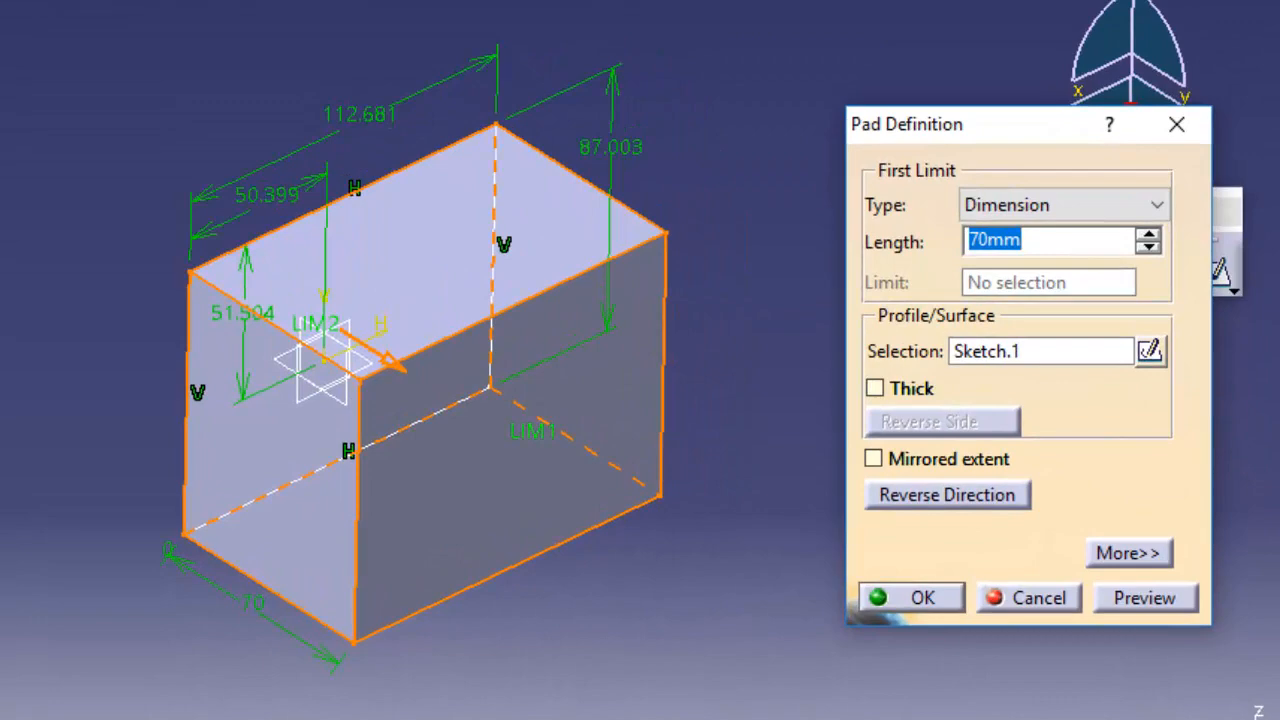
{"action": "left_click", "coordinate": [874, 458]}
{"action": "mouse_move", "coordinate": [2, 476]}
{"action": "middle_mouse_down"}
{"action": "mouse_move", "coordinate": [192, 467]}
{"action": "mouse_move", "coordinate": [151, 486]}
{"action": "middle_mouse_up"}
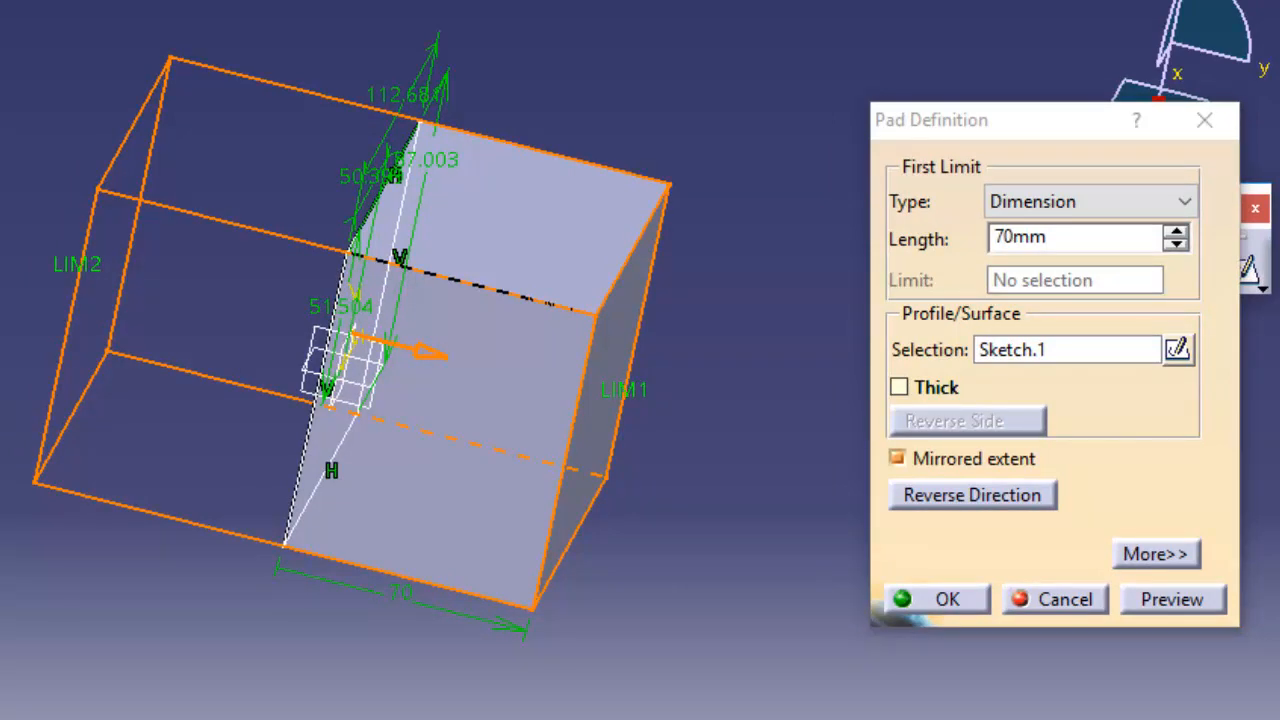
{"action": "left_click_drag", "start_coordinate": [1045, 120], "coordinate": [925, 40]}
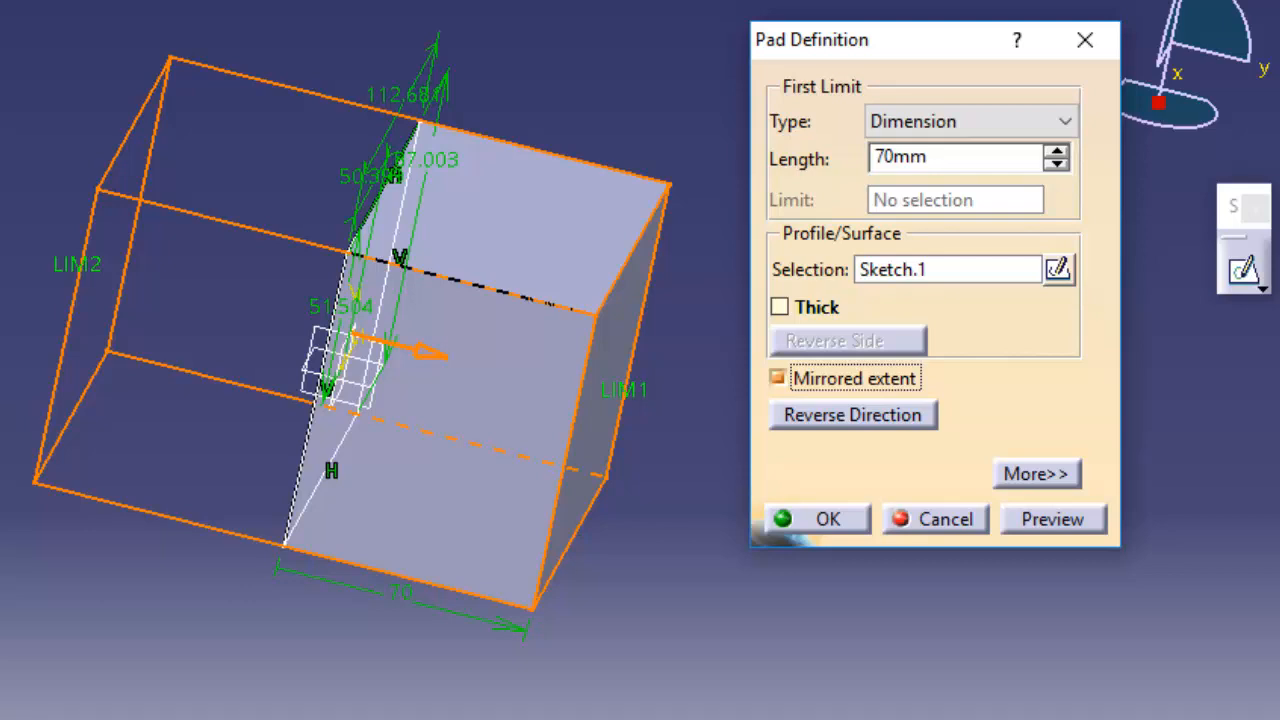
Turn off the pad's mirrored extent and set its second limit length to 20 mm
{"action": "left_click", "coordinate": [1036, 473]}
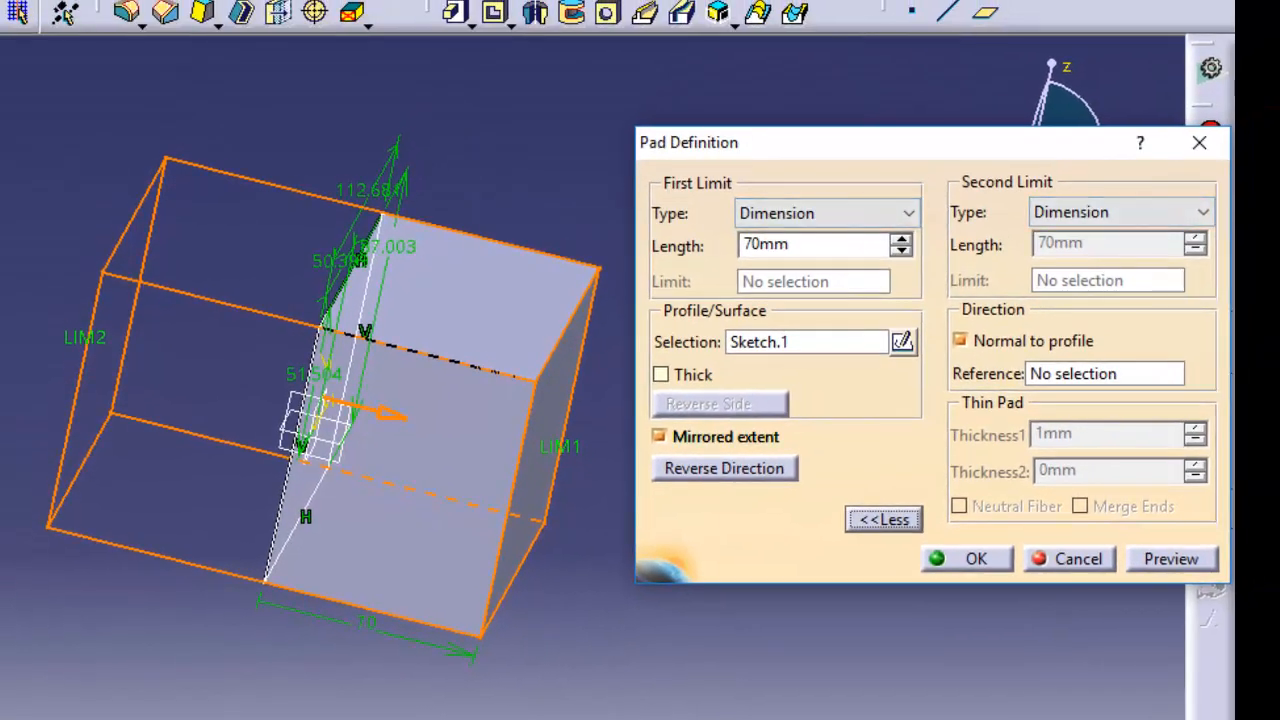
{"action": "left_click", "coordinate": [658, 436]}
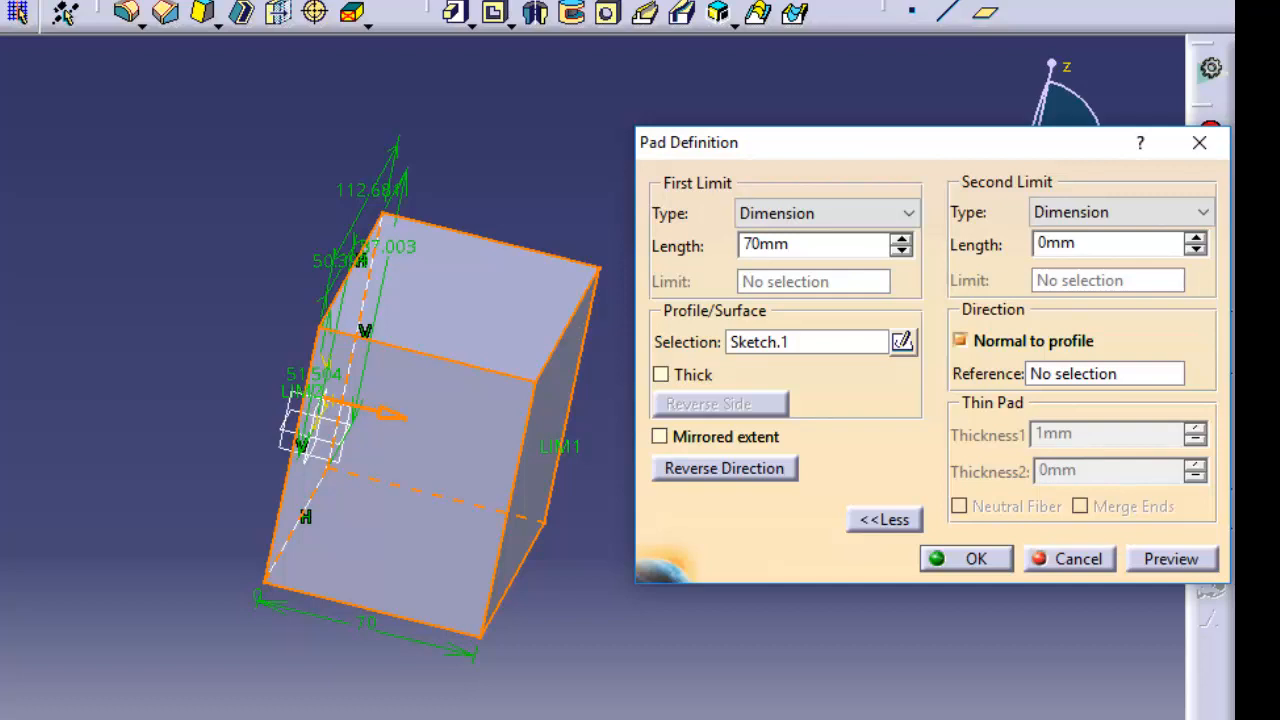
{"action": "left_click_drag", "start_coordinate": [1080, 243], "coordinate": [1037, 243]}
{"action": "type", "text": "20"}
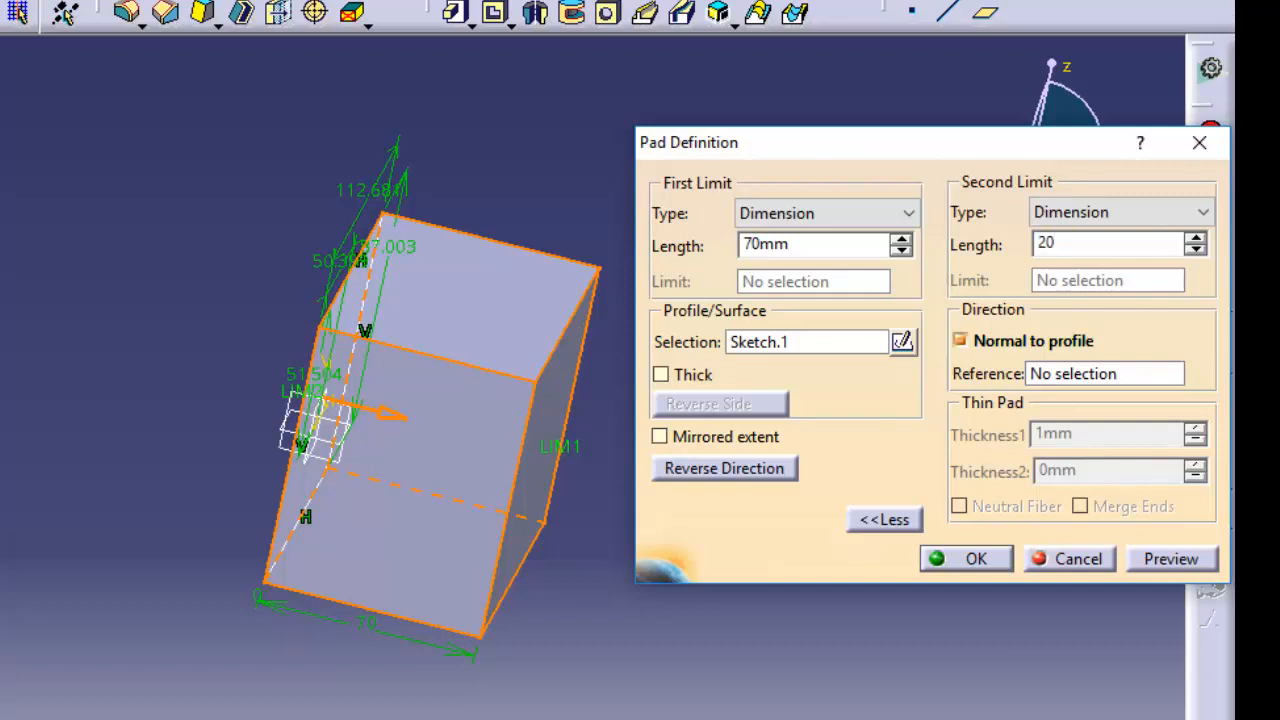
{"action": "key", "text": "Return"}
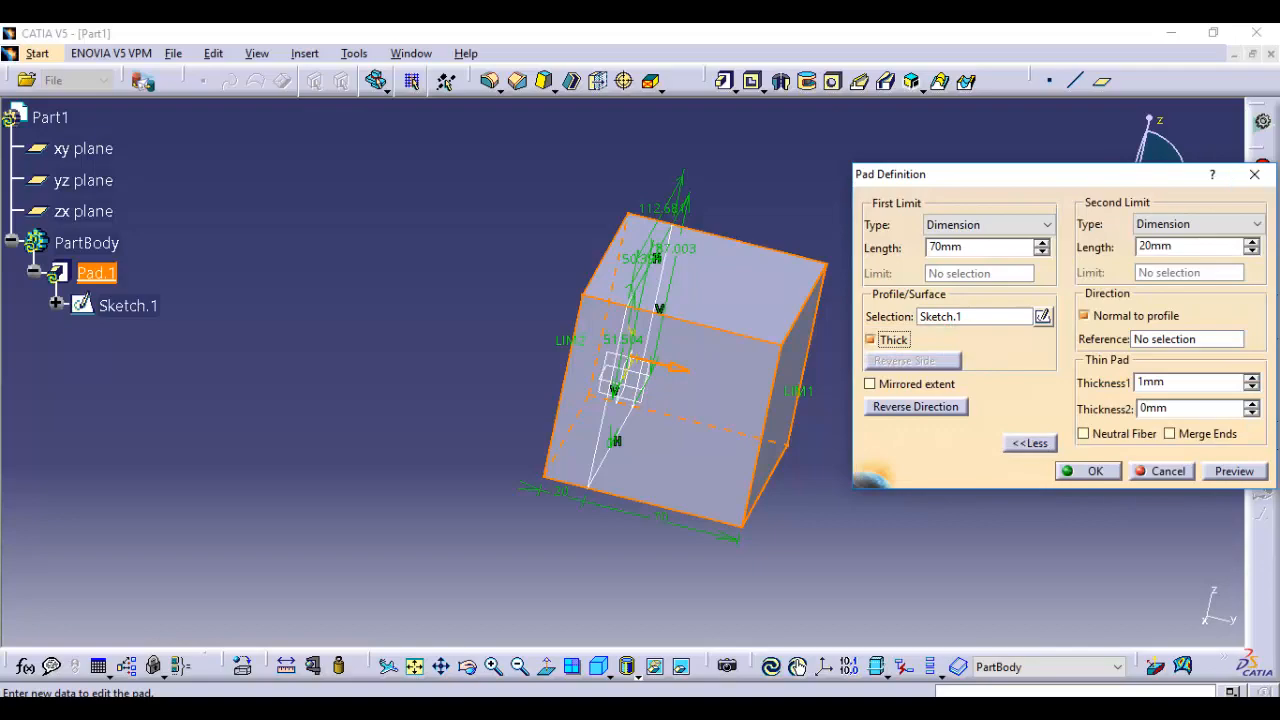
Make the pad hollow with the Thick option at a Thickness1 of 1 mm and preview it
{"action": "middle_click_drag", "start_coordinate": [788, 450], "coordinate": [728, 454]}
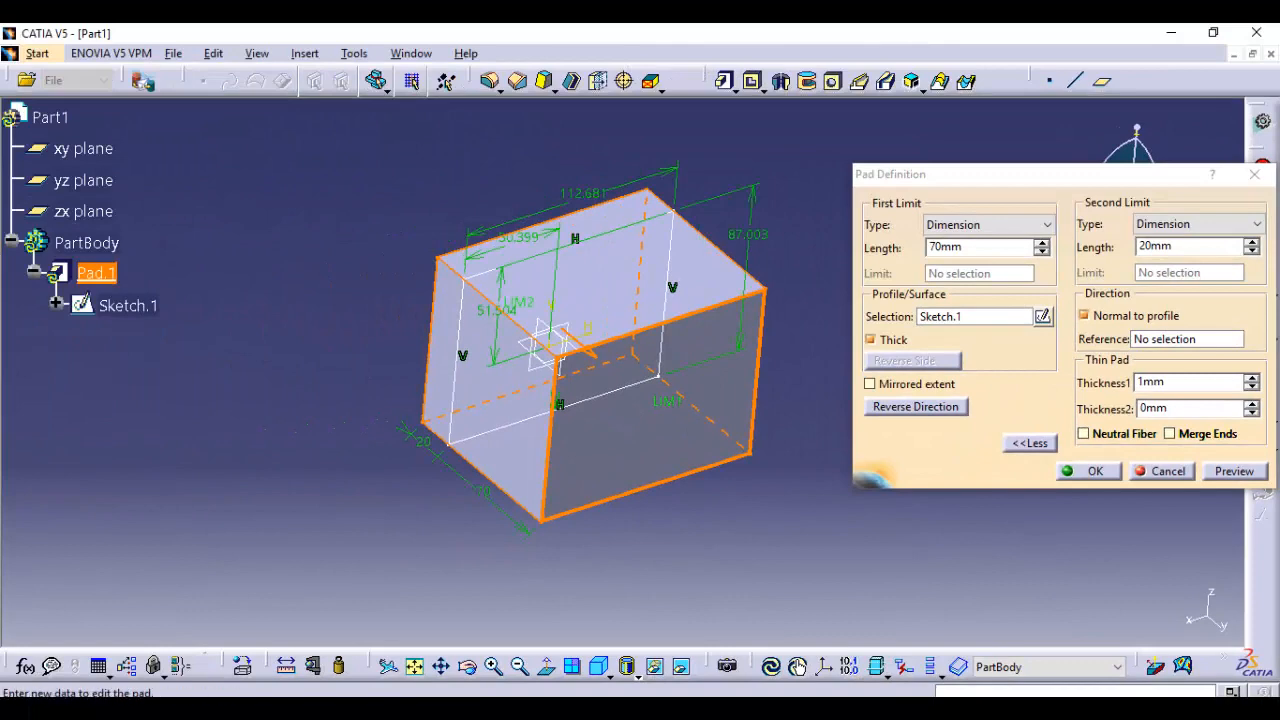
{"action": "left_click", "coordinate": [1234, 471]}
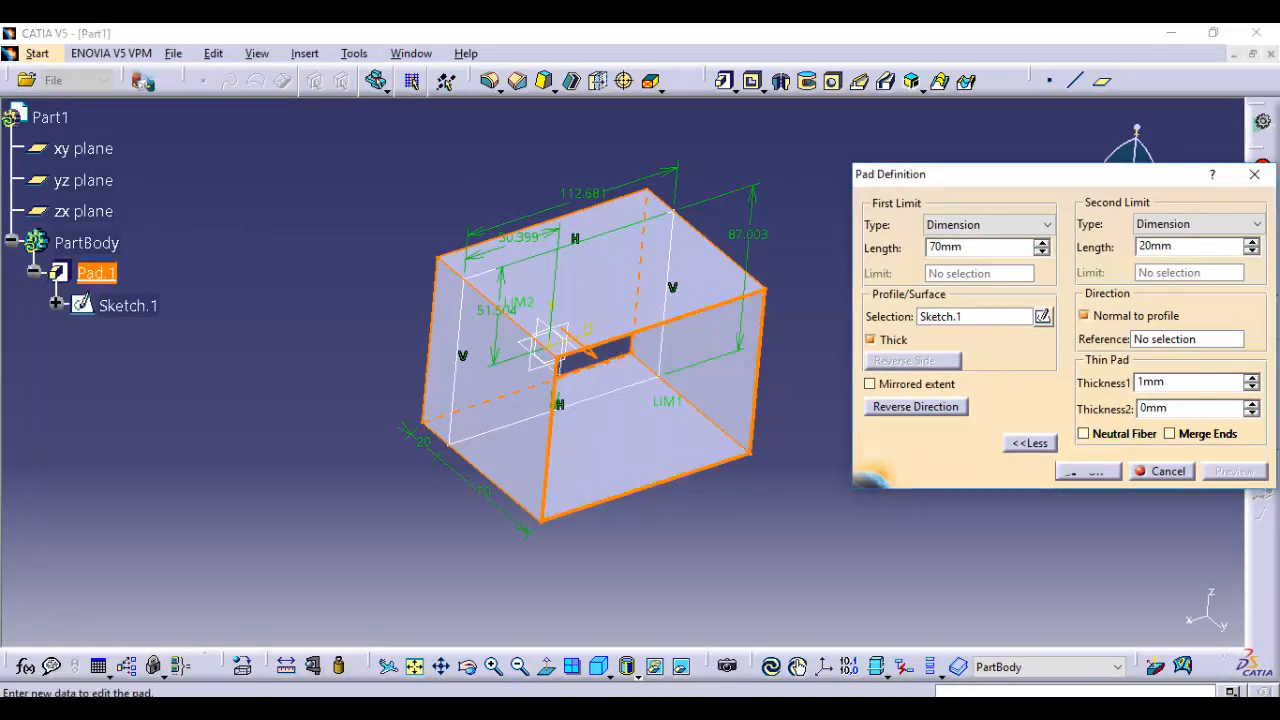
{"action": "middle_click_drag", "start_coordinate": [797, 515], "coordinate": [612, 411]}
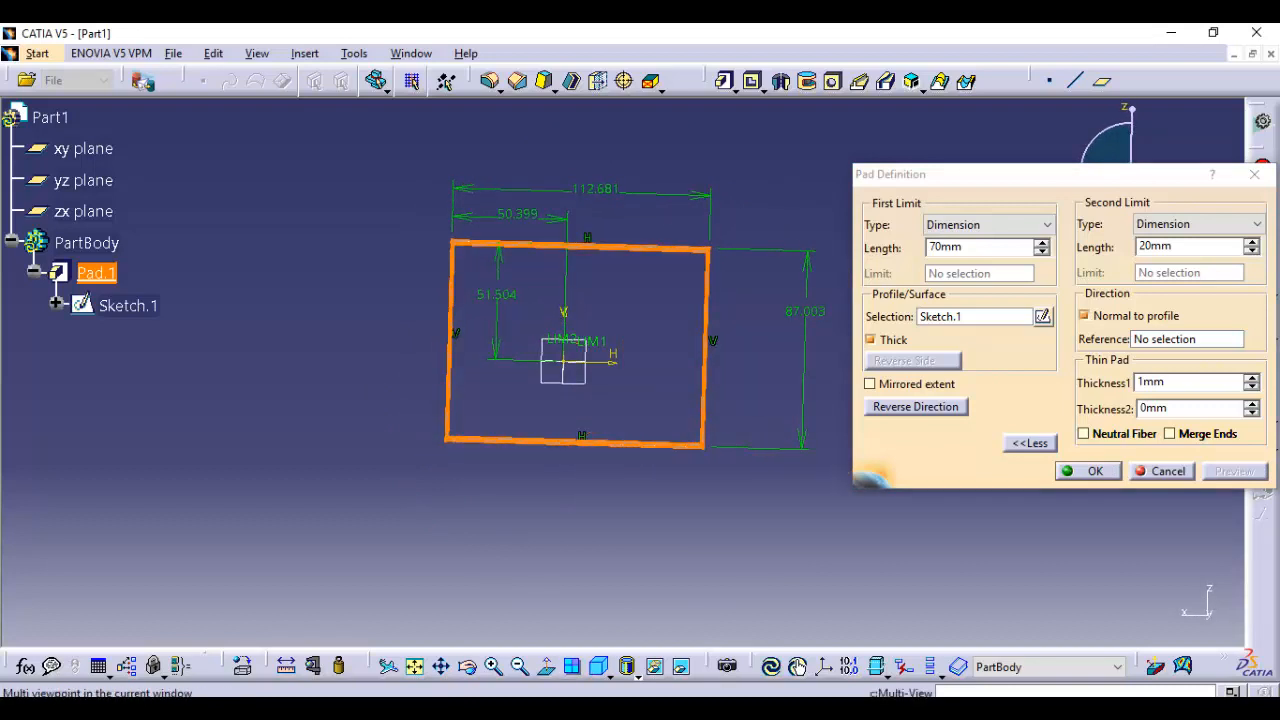
{"action": "mouse_move", "coordinate": [650, 479]}
{"action": "middle_mouse_down"}
{"action": "mouse_move", "coordinate": [649, 516]}
{"action": "mouse_move", "coordinate": [649, 480]}
{"action": "middle_mouse_up"}
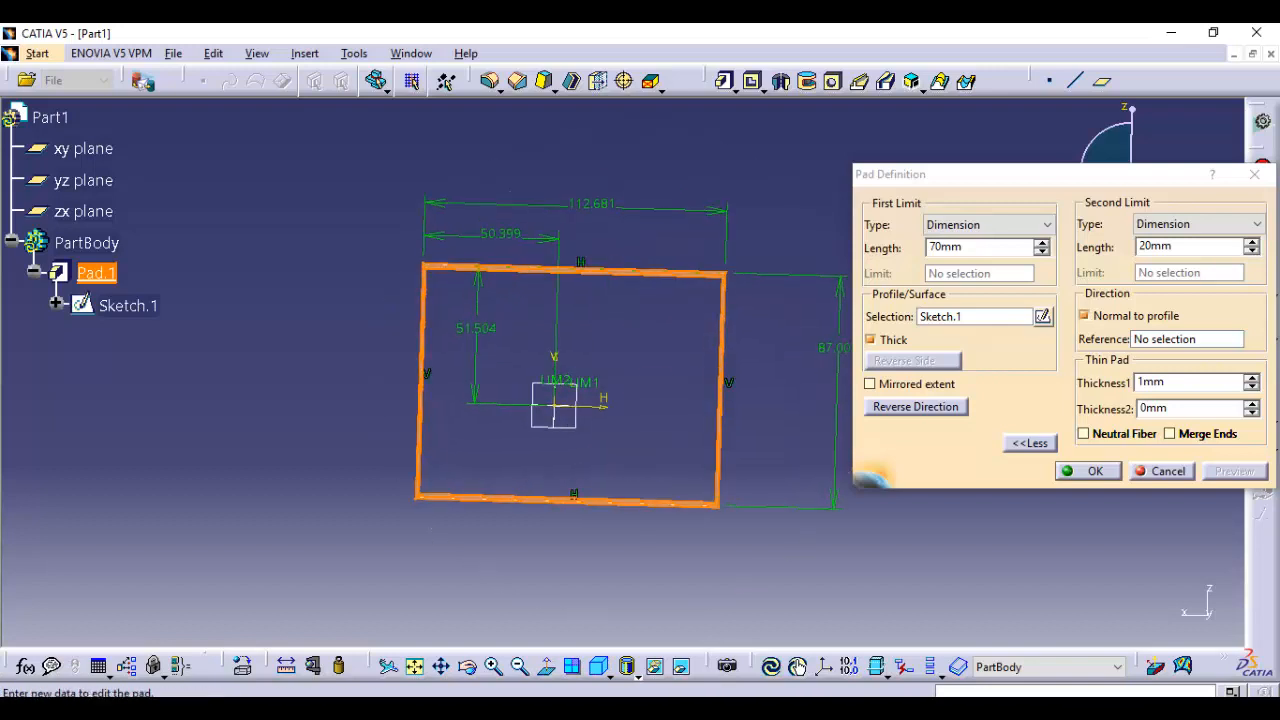
View the thin pad normal to the zx plane and accept its definition
{"action": "left_click", "coordinate": [547, 667]}
{"action": "middle_click_drag", "start_coordinate": [612, 362], "coordinate": [652, 455]}
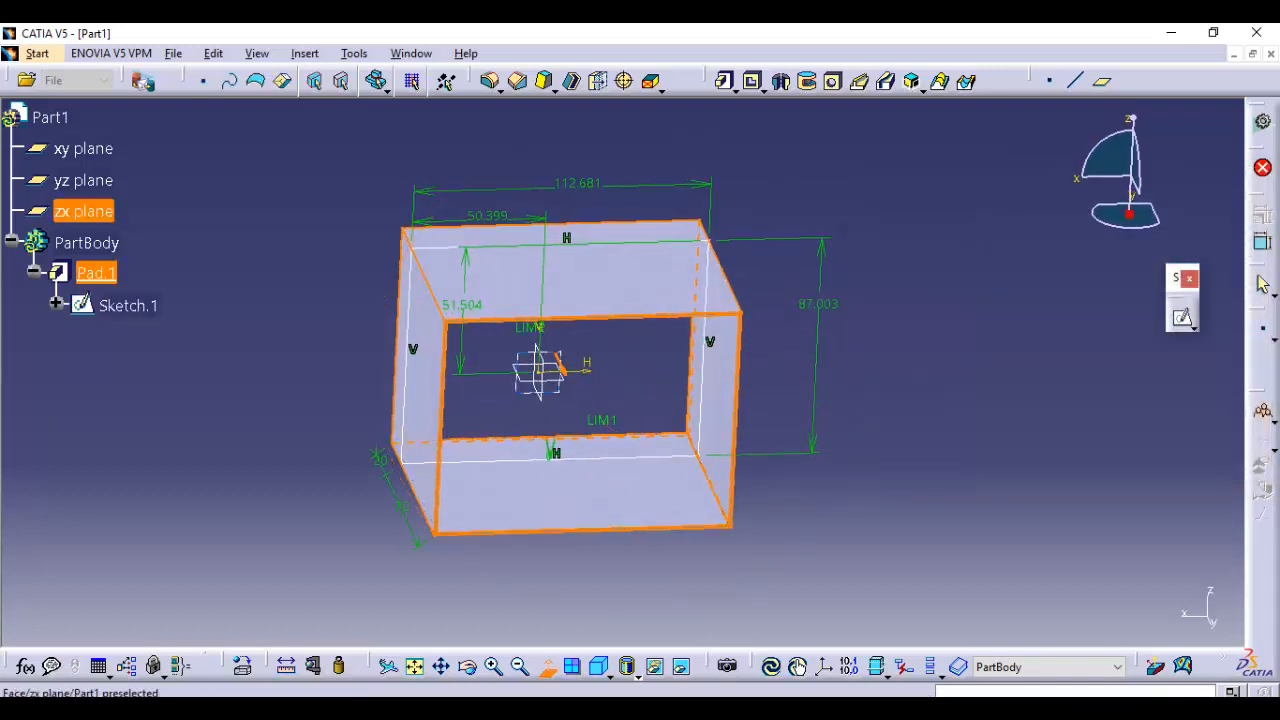
{"action": "left_click", "coordinate": [84, 211]}
{"action": "mouse_move", "coordinate": [678, 292]}
{"action": "middle_mouse_down"}
{"action": "mouse_move", "coordinate": [623, 371]}
{"action": "mouse_move", "coordinate": [623, 250]}
{"action": "mouse_move", "coordinate": [460, 589]}
{"action": "middle_mouse_up"}
{"action": "middle_click_drag", "start_coordinate": [622, 373], "coordinate": [541, 450]}
{"action": "left_click", "coordinate": [1090, 471]}
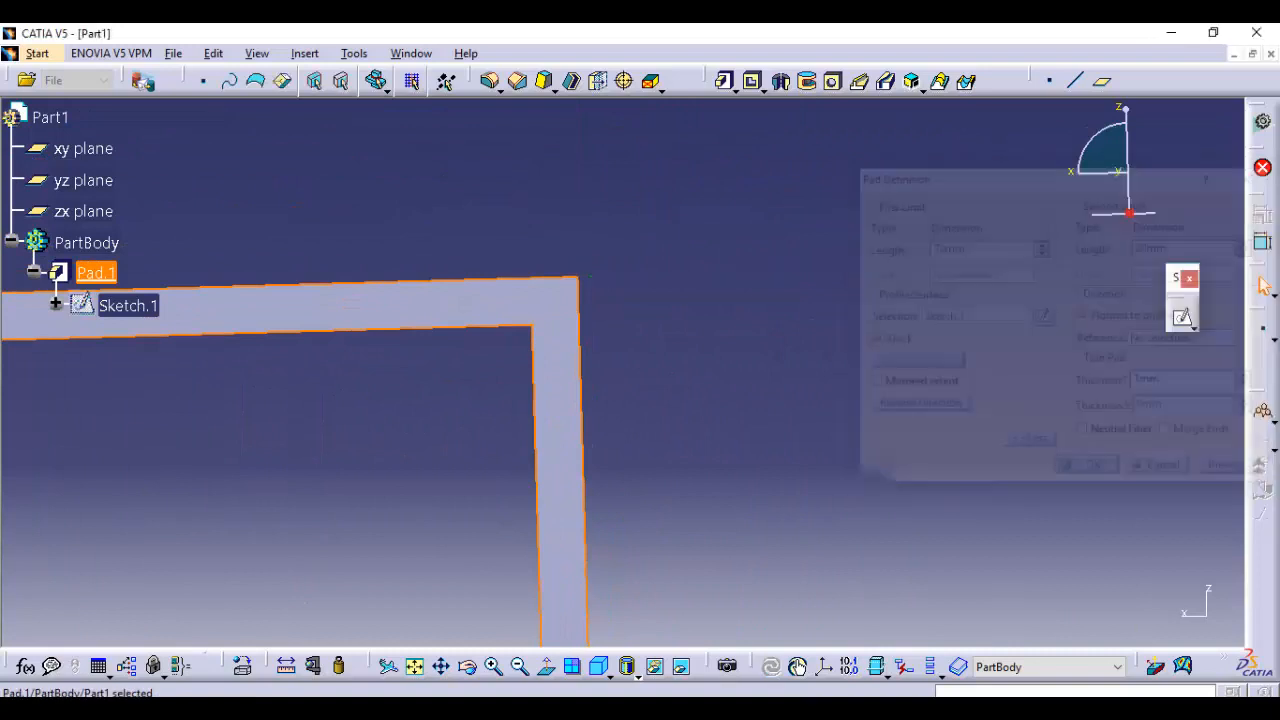
{"action": "middle_click_drag", "start_coordinate": [622, 373], "coordinate": [687, 411]}
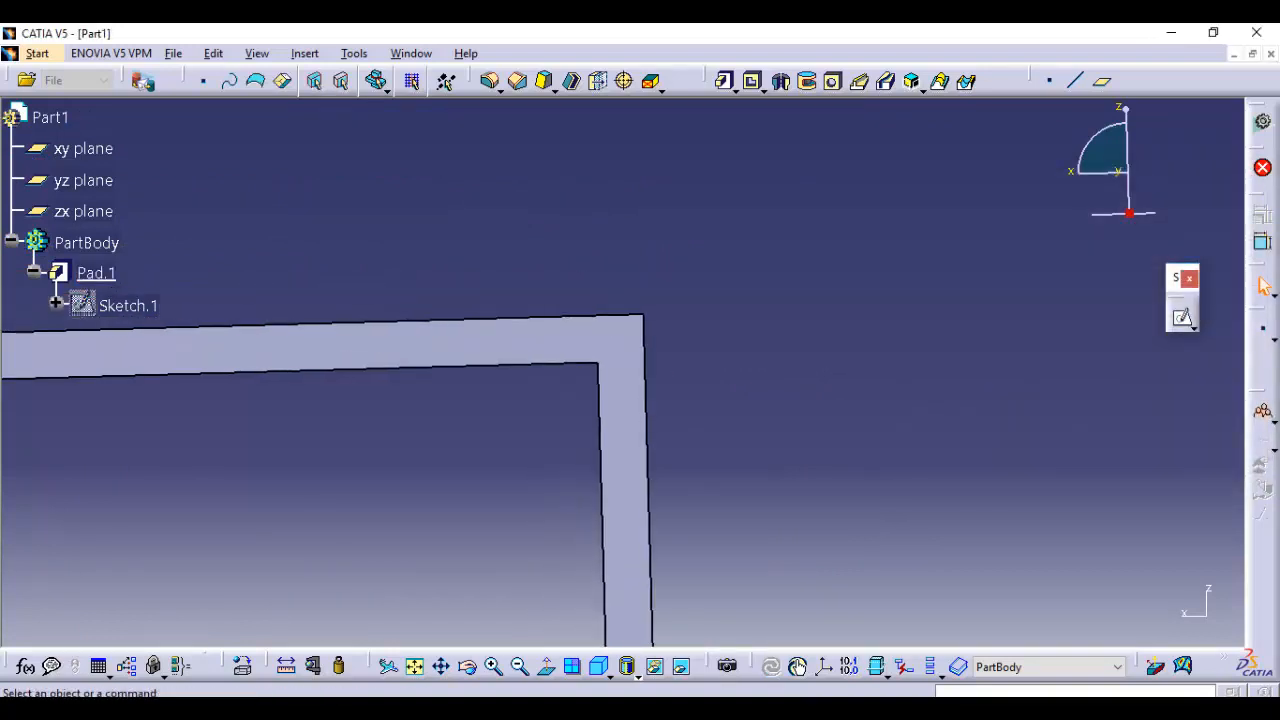
Show Sketch.1 so its outline can be compared with the thin wall at the upper corner
{"action": "left_click", "coordinate": [122, 305]}
{"action": "right_click", "coordinate": [124, 305]}
{"action": "left_click", "coordinate": [160, 363]}
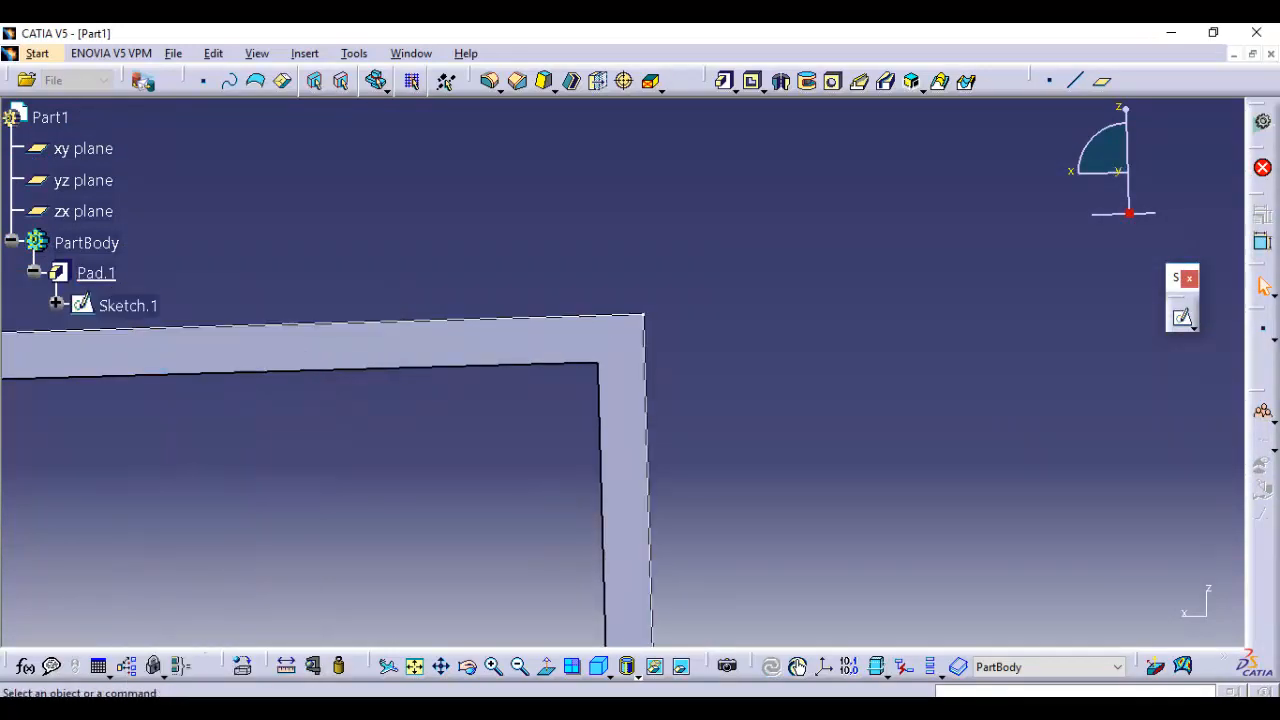
{"action": "middle_click_drag", "start_coordinate": [622, 373], "coordinate": [656, 315]}
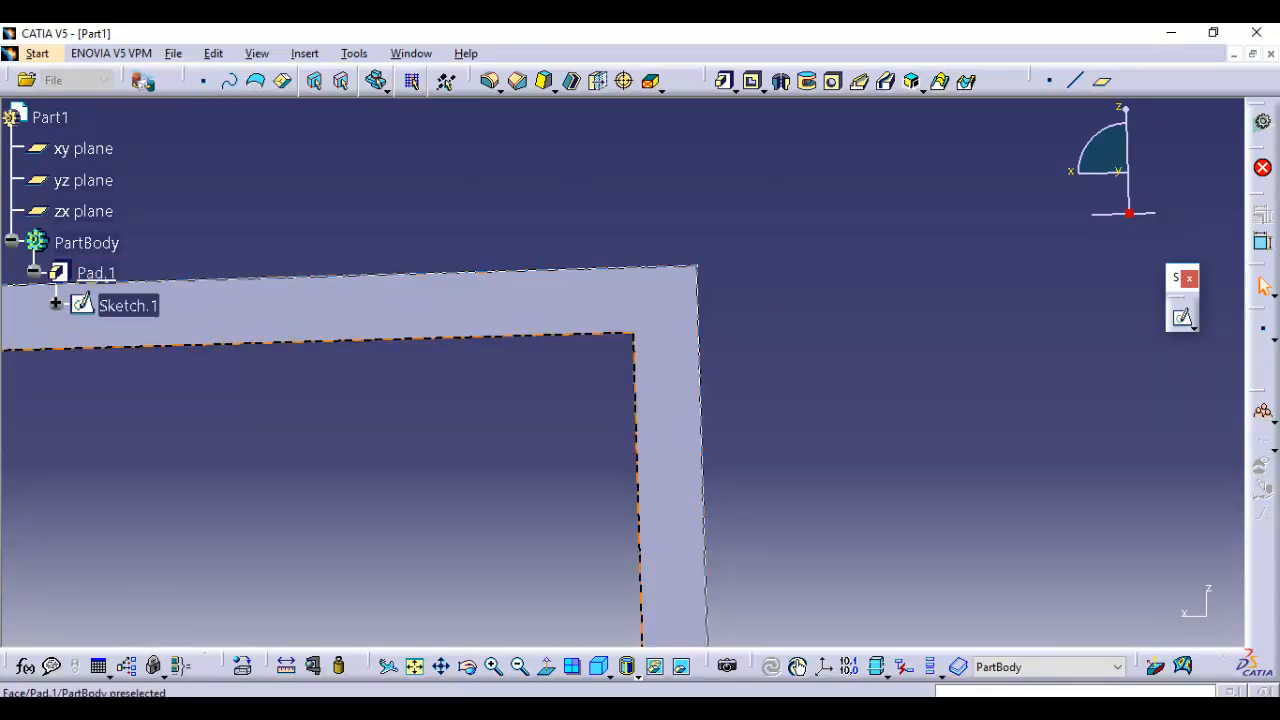
Edit the thin pad and set Thickness2 to 2 mm
{"action": "double_click", "coordinate": [660, 312]}
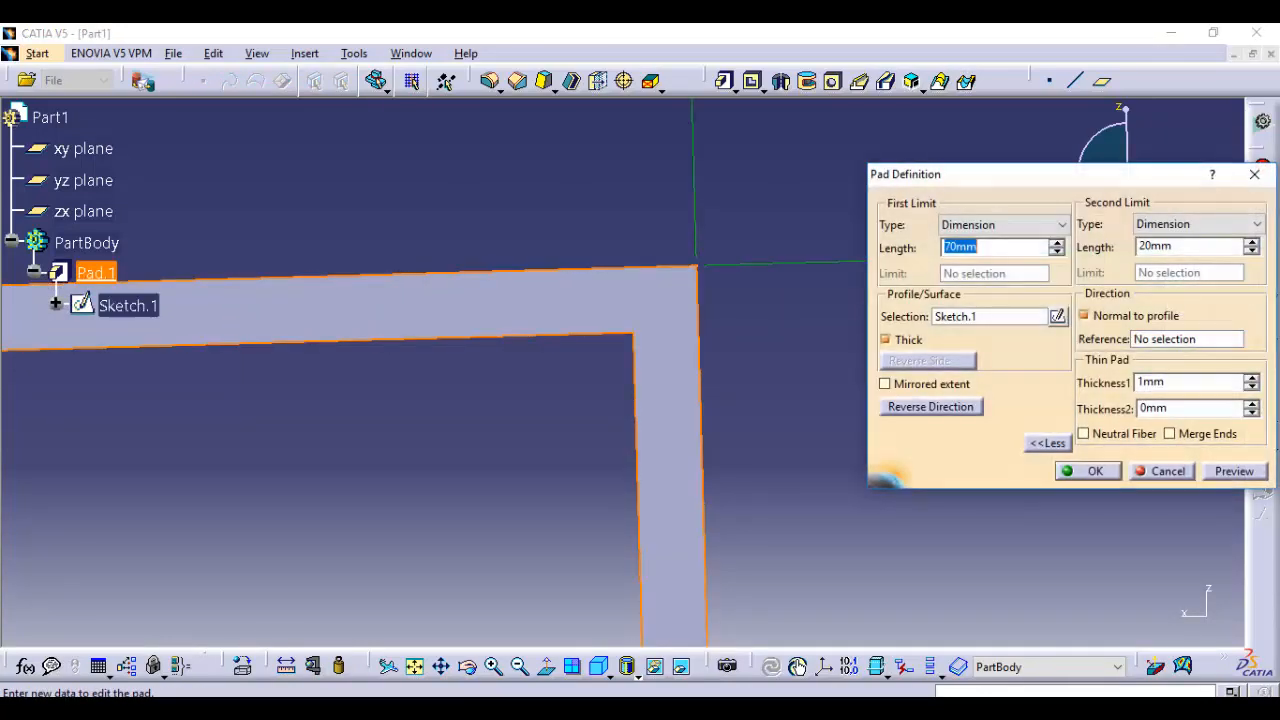
{"action": "middle_click", "coordinate": [832, 320]}
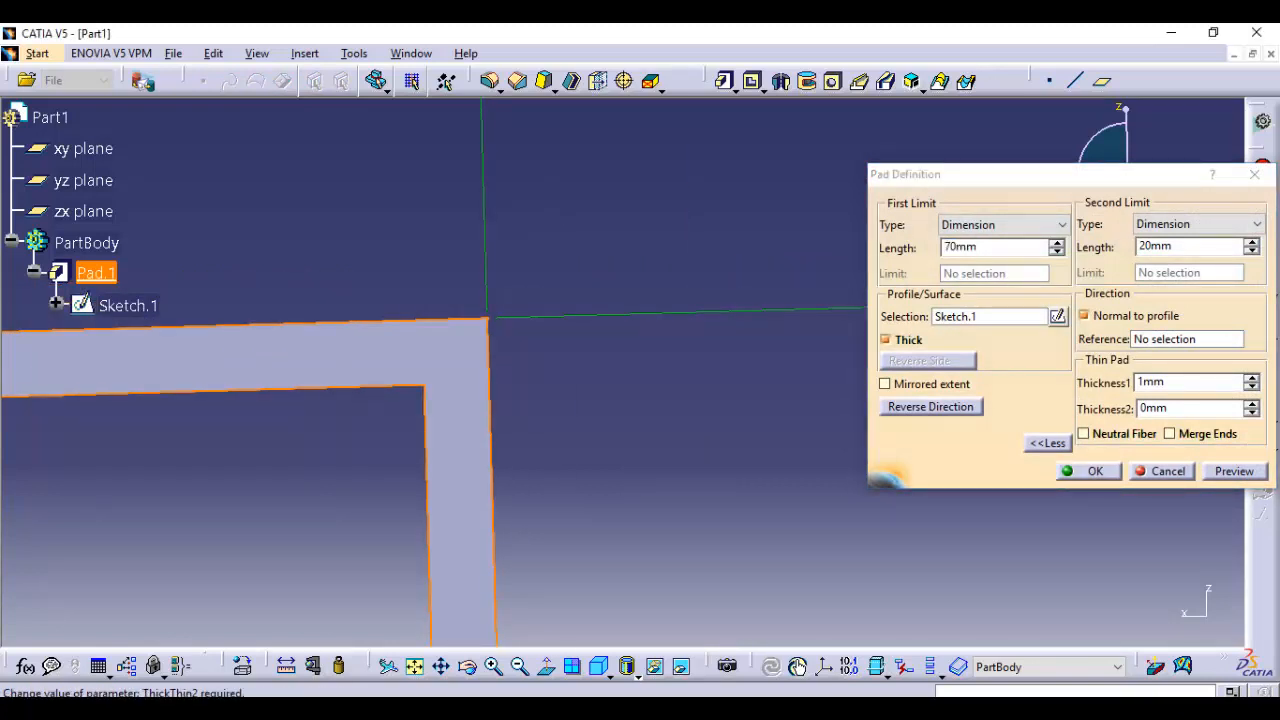
{"action": "left_click_drag", "start_coordinate": [1182, 408], "coordinate": [1130, 409]}
{"action": "type", "text": "2"}
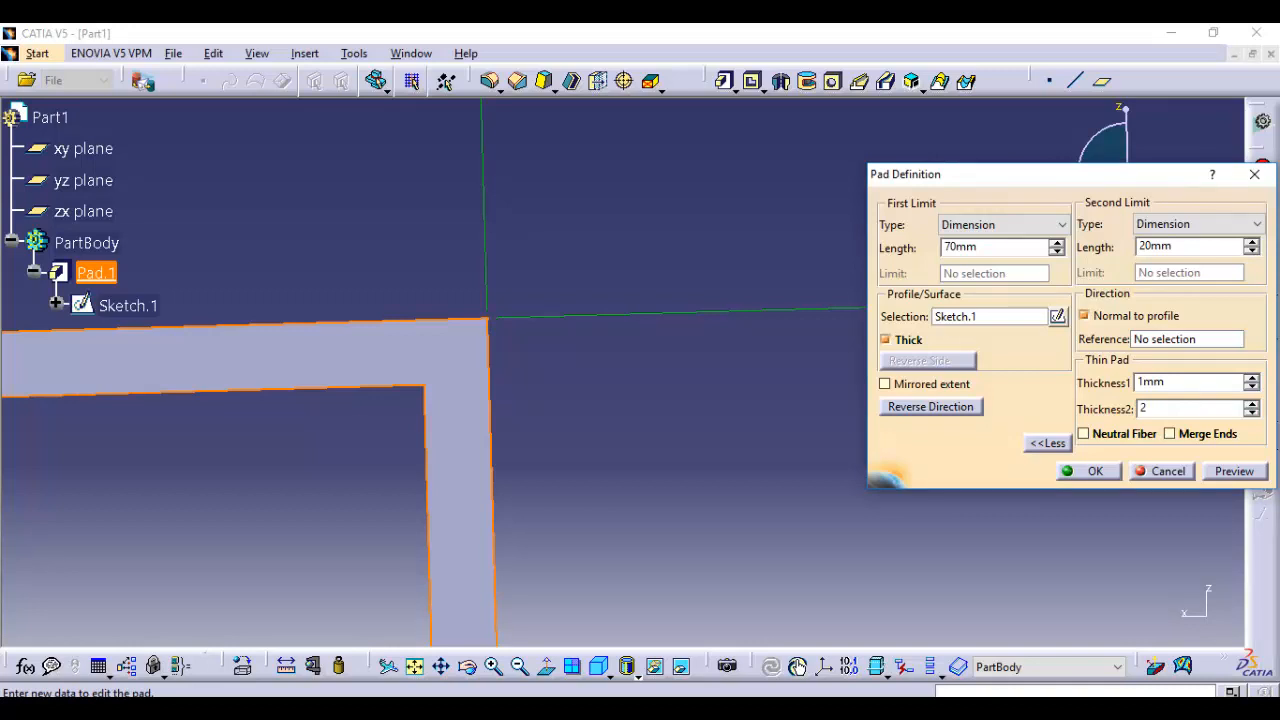
{"action": "key", "text": "Return"}
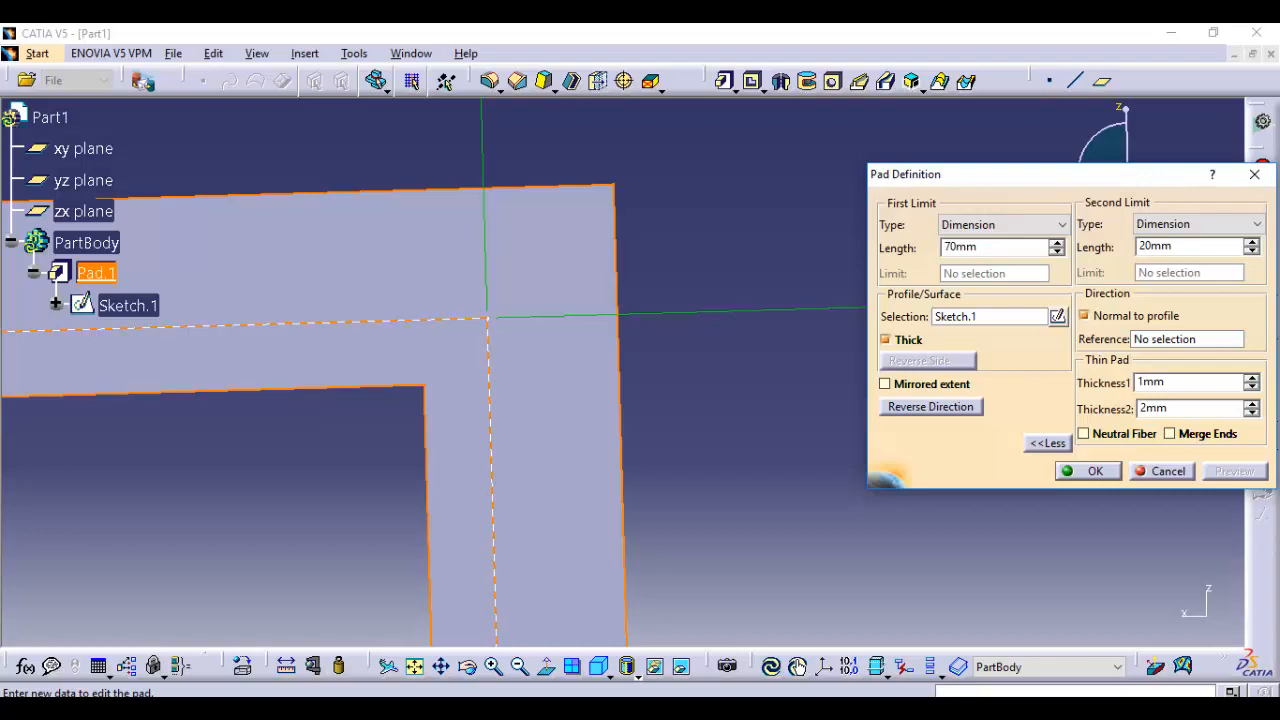
Turn on Neutral Fiber for the thin pad, preview it and accept the definition
{"action": "left_click", "coordinate": [1085, 434]}
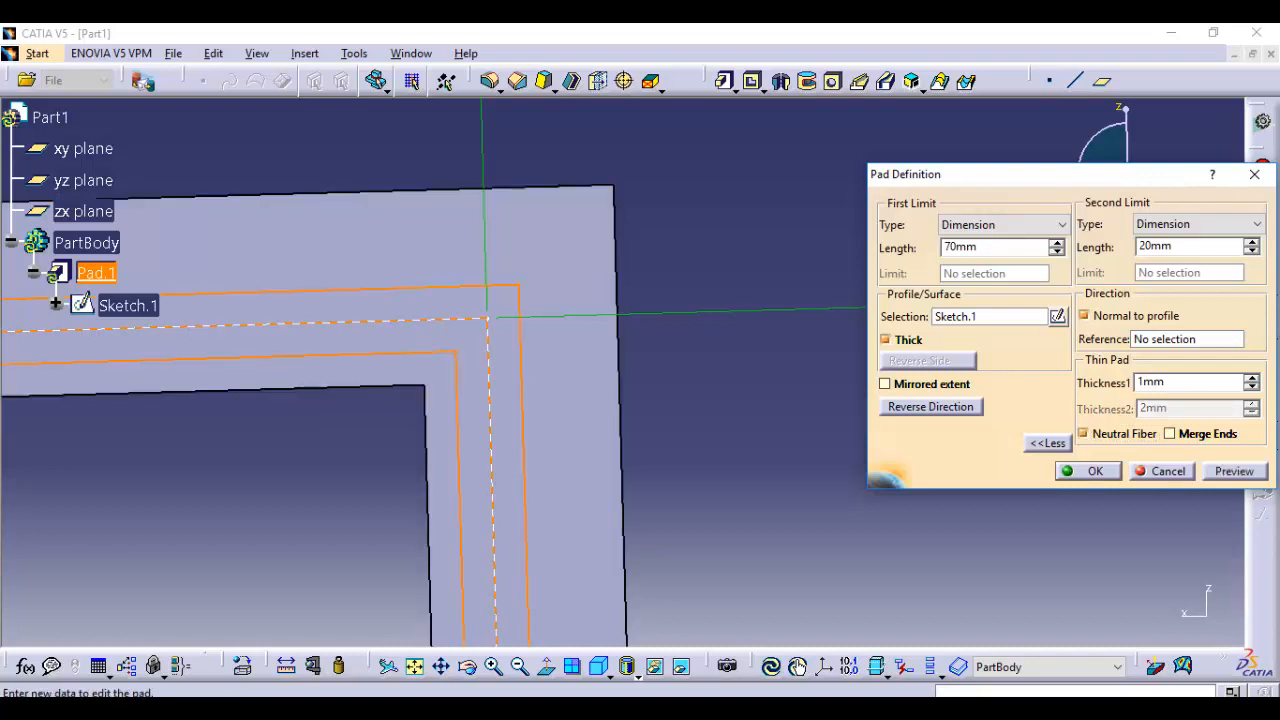
{"action": "left_click", "coordinate": [1234, 471]}
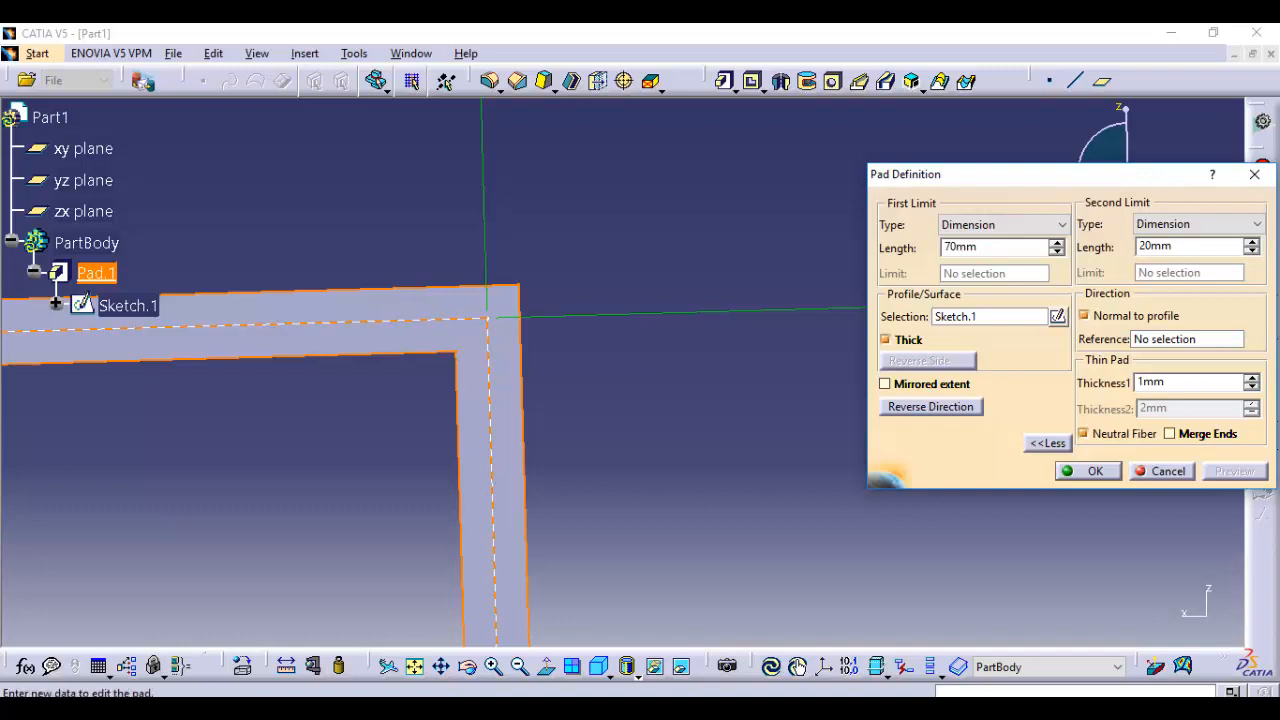
{"action": "left_click", "coordinate": [1088, 471]}
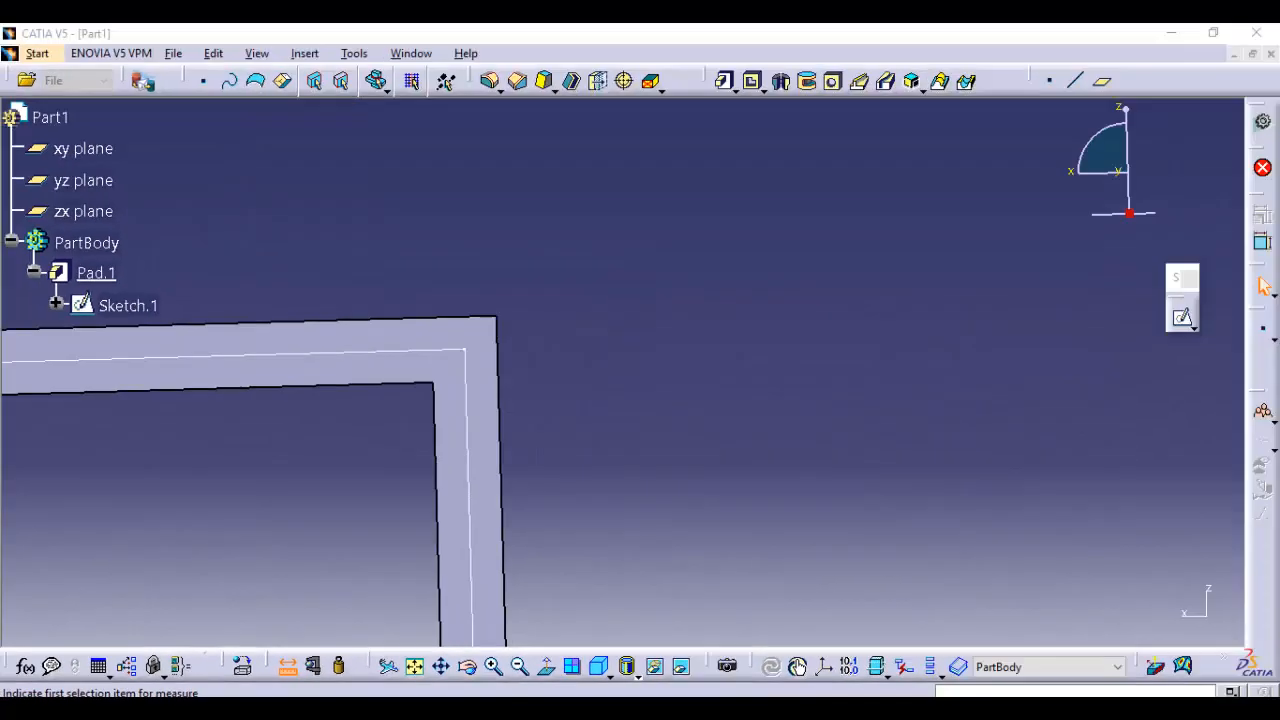
Measure the distance between the outer and inner upper edges of the thin pad's wall
{"action": "left_click", "coordinate": [518, 612]}
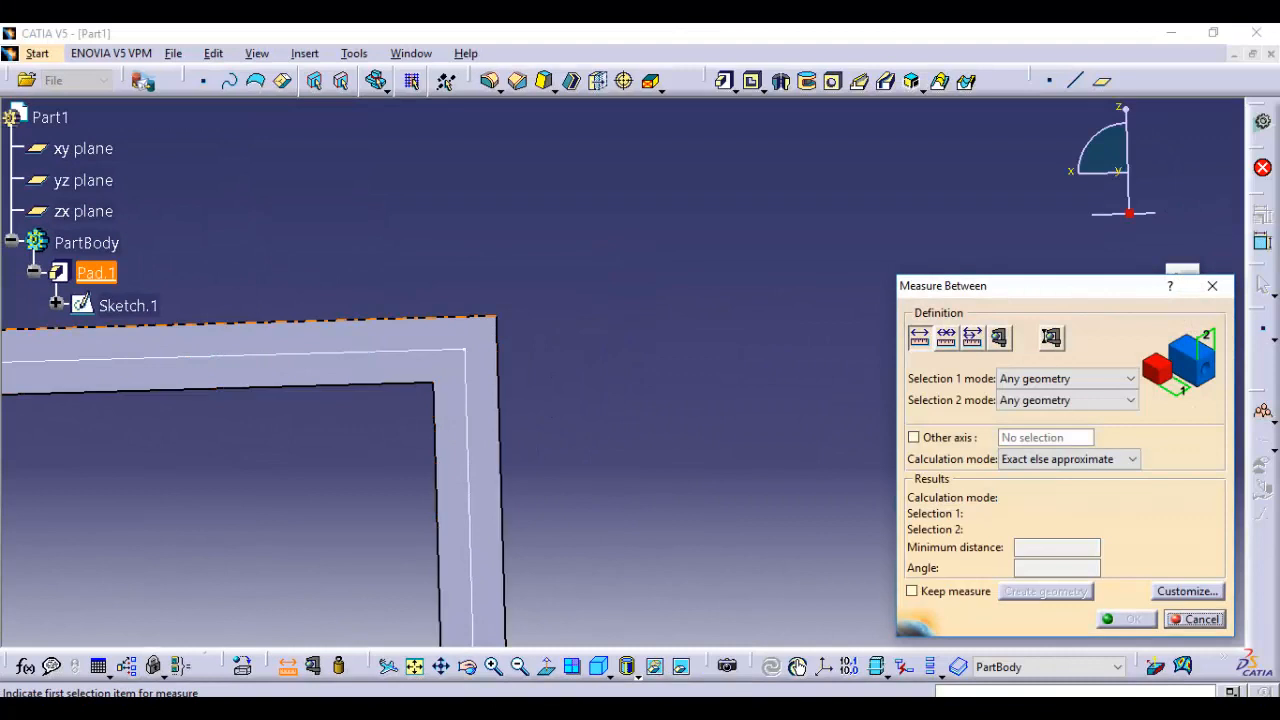
{"action": "left_click", "coordinate": [400, 319]}
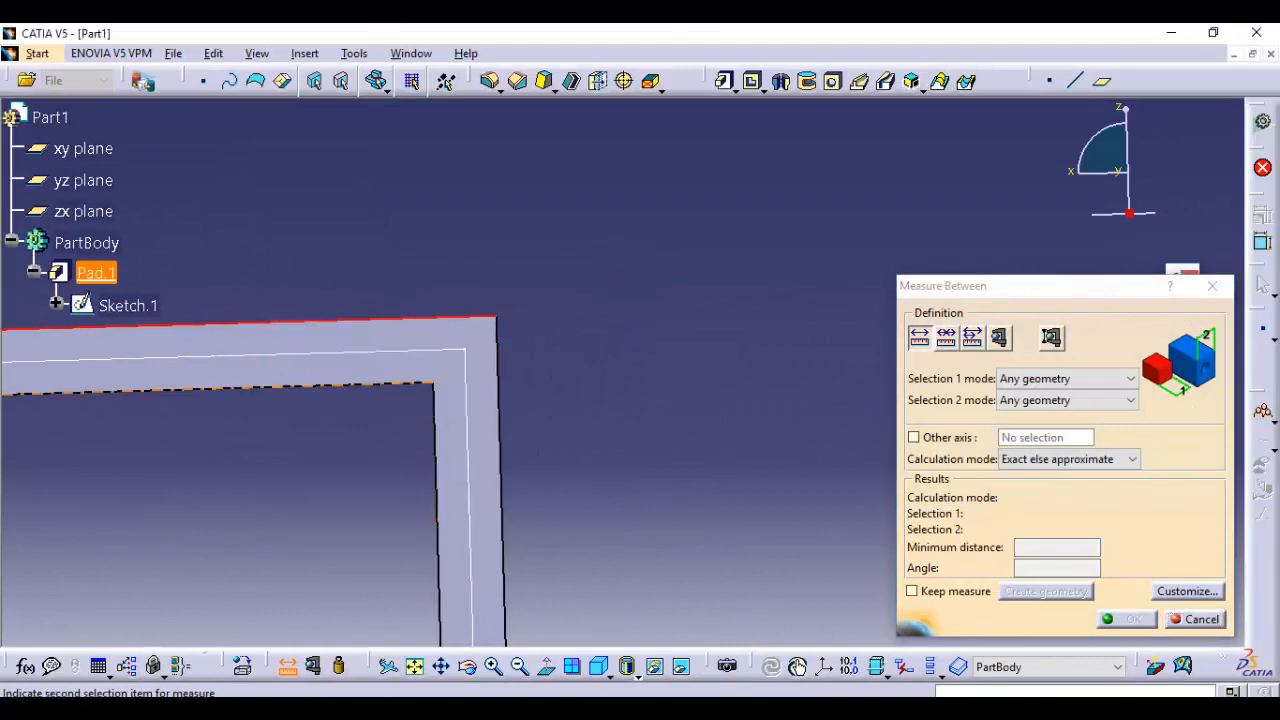
{"action": "left_click", "coordinate": [340, 385]}
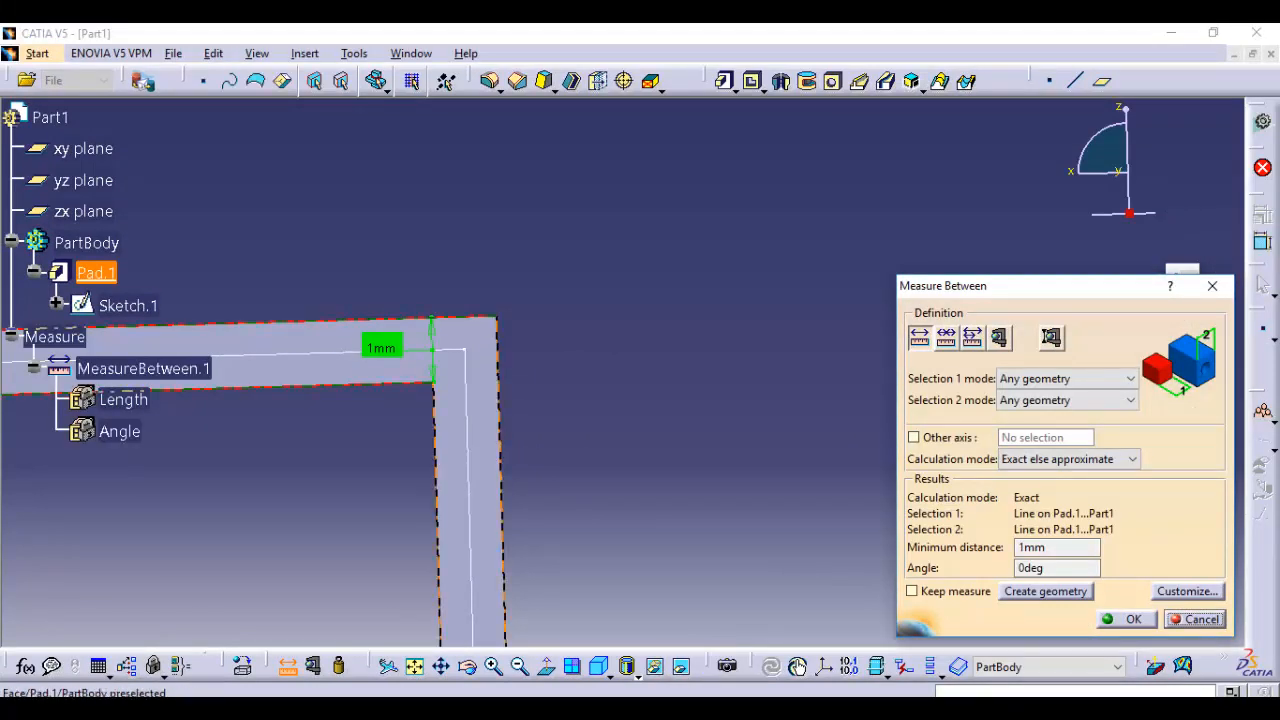
{"action": "middle_click_drag", "start_coordinate": [420, 365], "coordinate": [668, 400]}
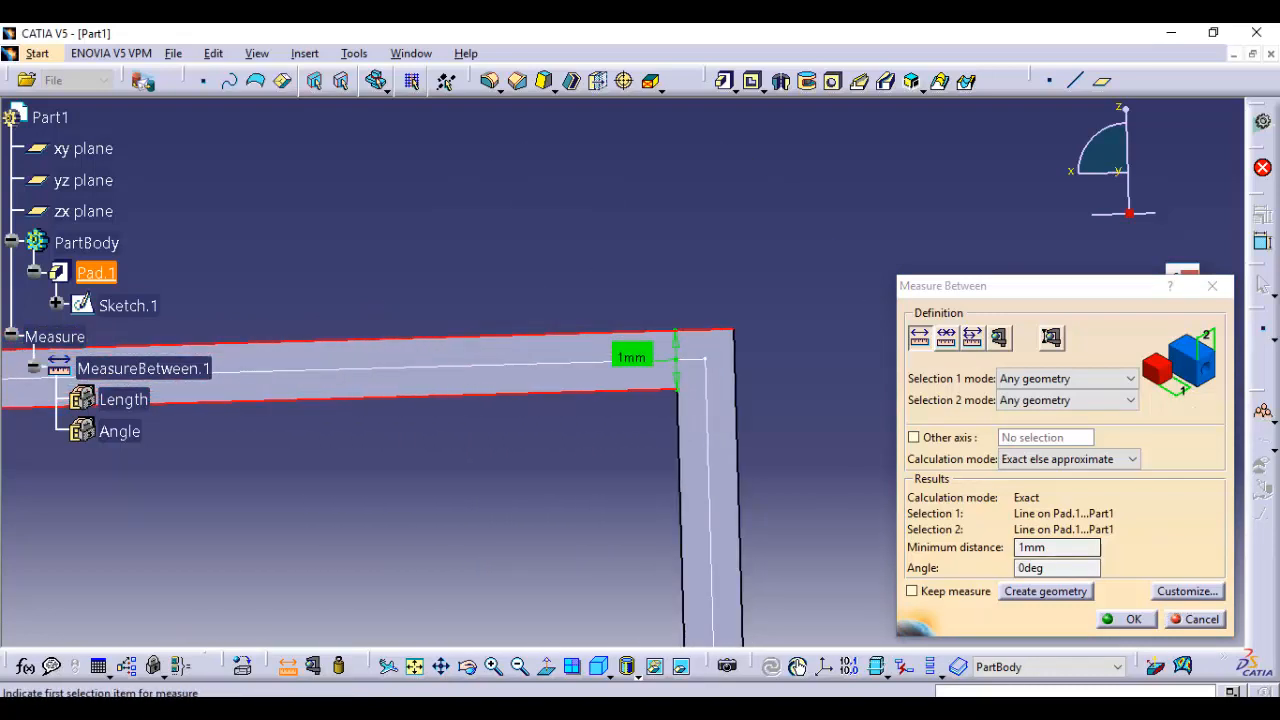
{"action": "left_click", "coordinate": [1130, 619]}
Open the pad's definition, review the first limit types on offer and cancel without changing anything
{"action": "middle_click_drag", "start_coordinate": [745, 372], "coordinate": [615, 372]}
{"action": "middle_click_drag", "start_coordinate": [615, 372], "coordinate": [615, 470], "text": "ctrl"}
{"action": "middle_click_drag", "start_coordinate": [660, 380], "coordinate": [580, 460]}
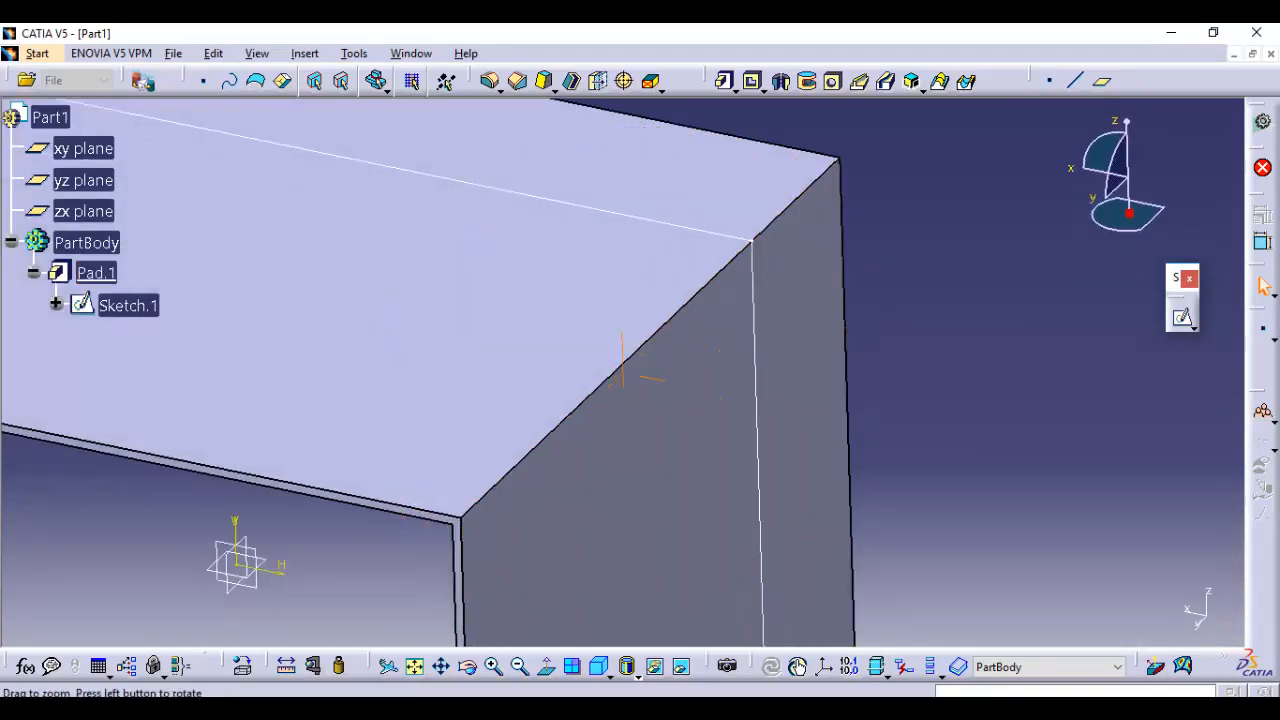
{"action": "middle_click_drag", "start_coordinate": [665, 380], "coordinate": [665, 480], "text": "ctrl"}
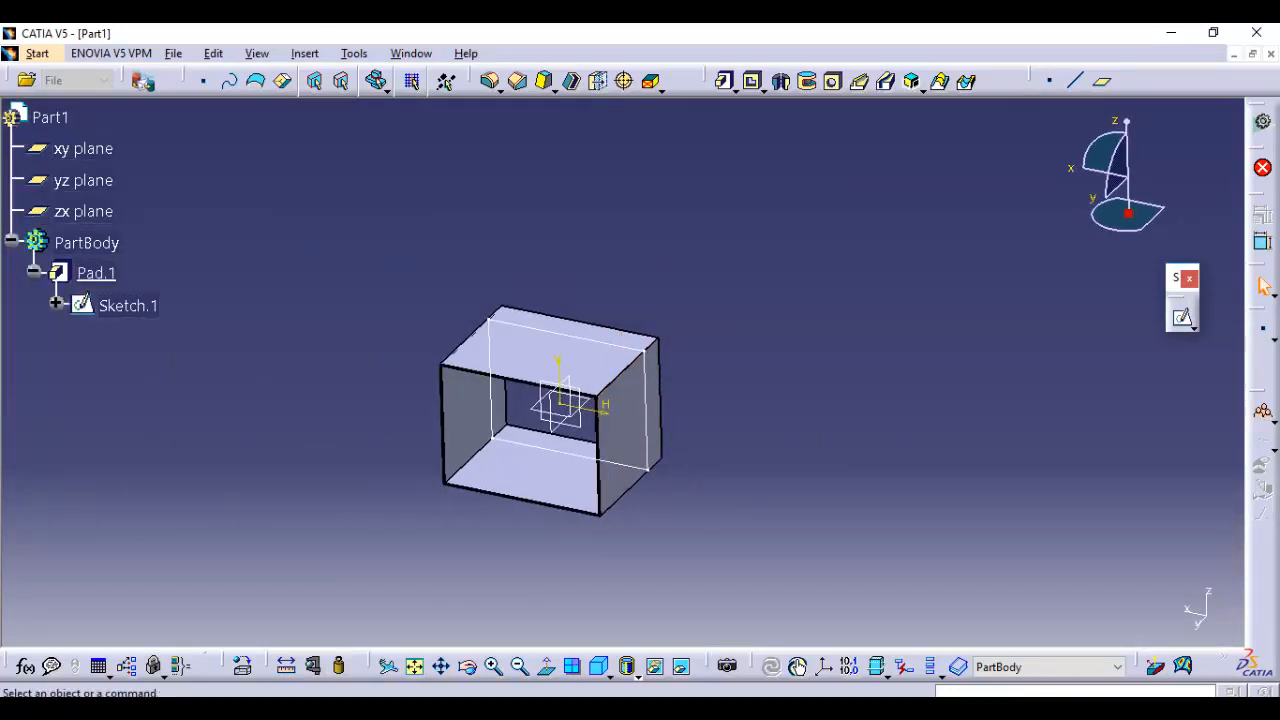
{"action": "double_click", "coordinate": [96, 273]}
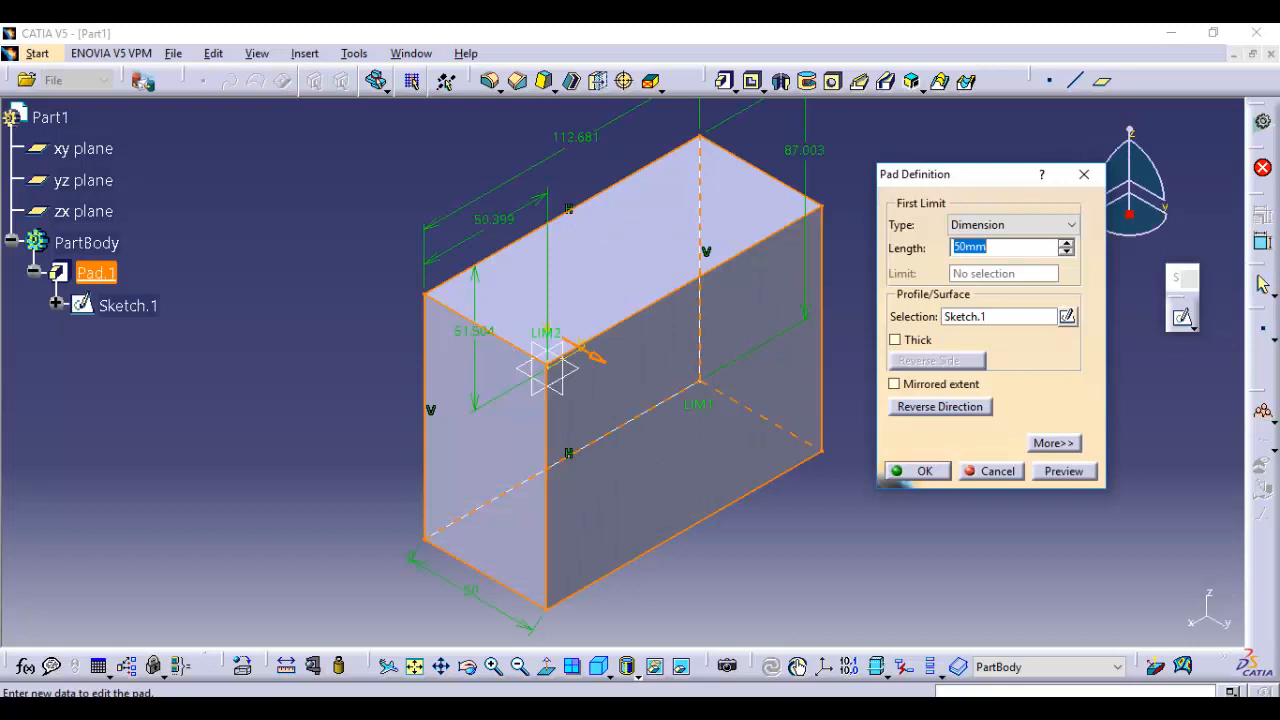
{"action": "left_click", "coordinate": [1050, 225]}
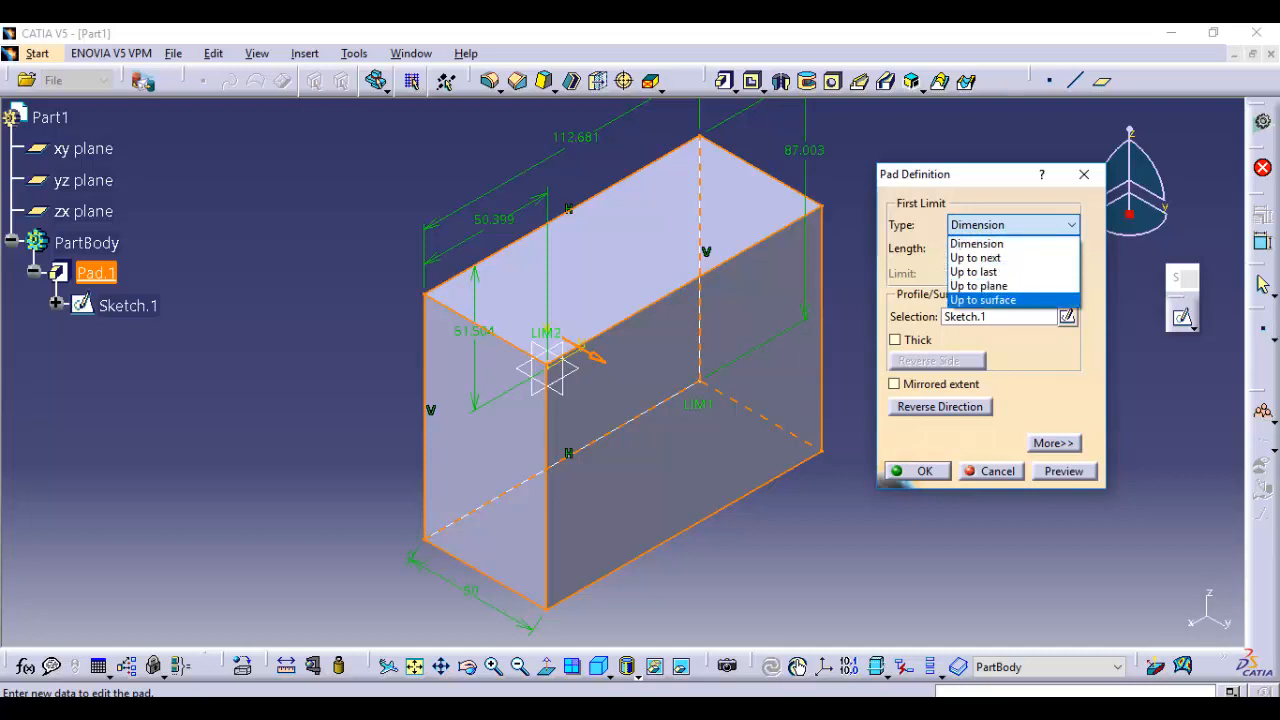
{"action": "left_click", "coordinate": [940, 385]}
{"action": "left_click", "coordinate": [992, 471]}
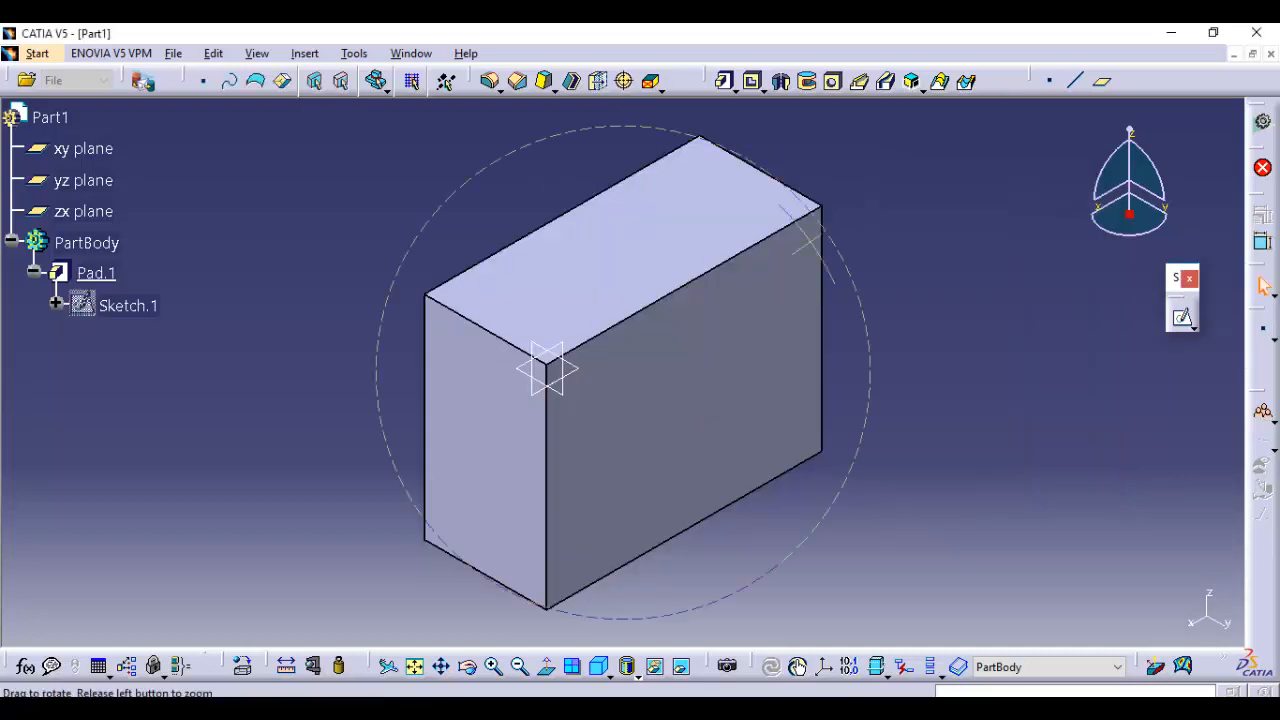
{"action": "middle_click_drag", "start_coordinate": [814, 243], "coordinate": [812, 390]}
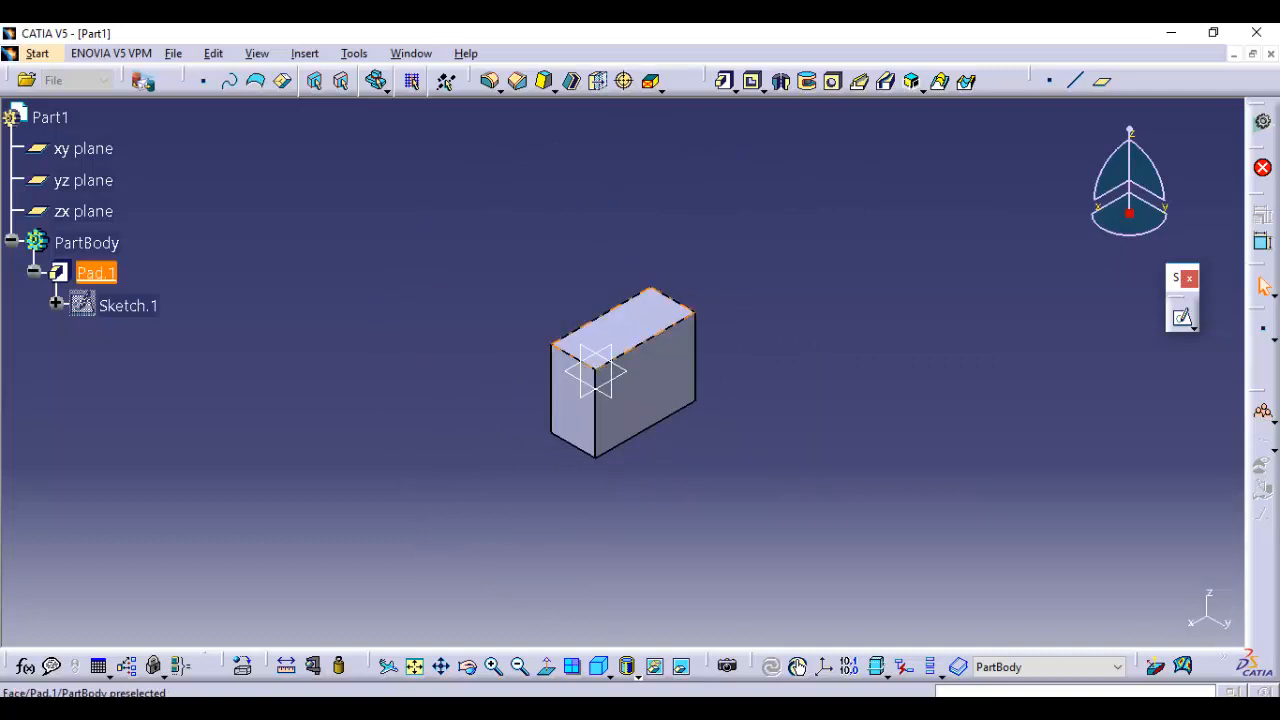
{"action": "double_click", "coordinate": [58, 275]}
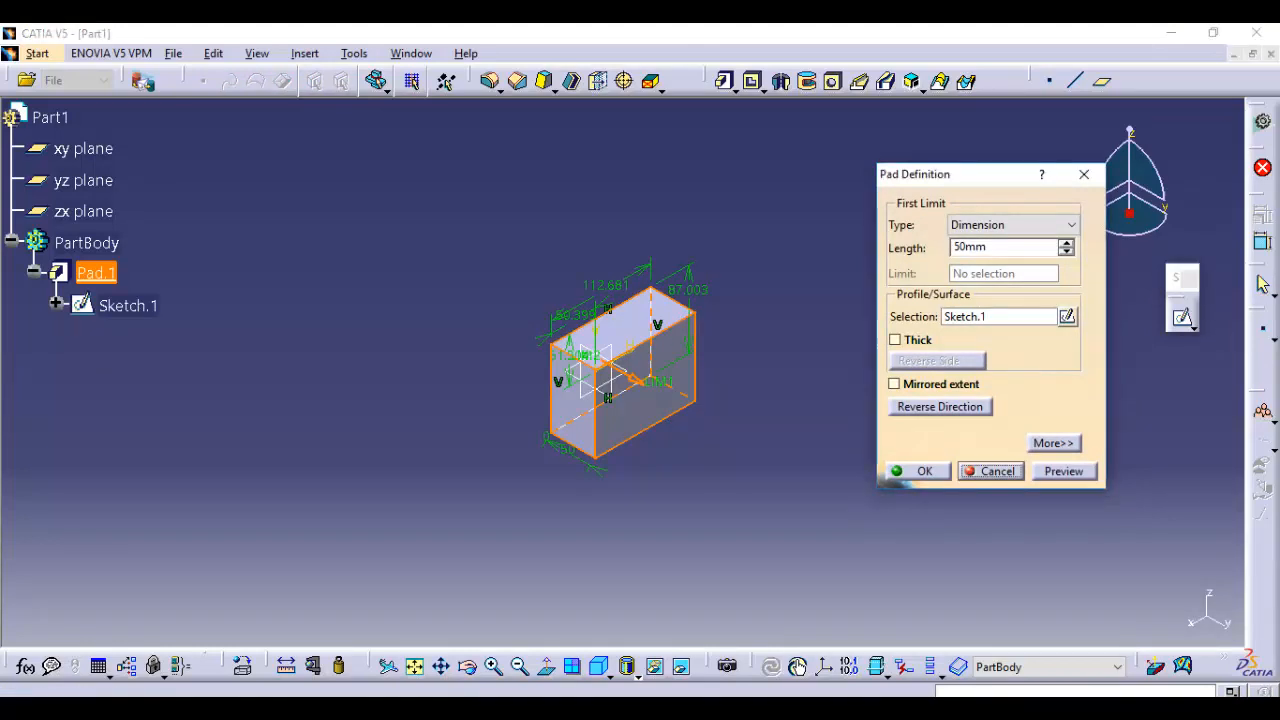
{"action": "key", "text": "Return"}
Edit Sketch.1 and draw a three-line U-shaped notch profile from the rectangle's upper edge, about 63 mm wide and 72 mm deep
{"action": "double_click", "coordinate": [82, 304]}
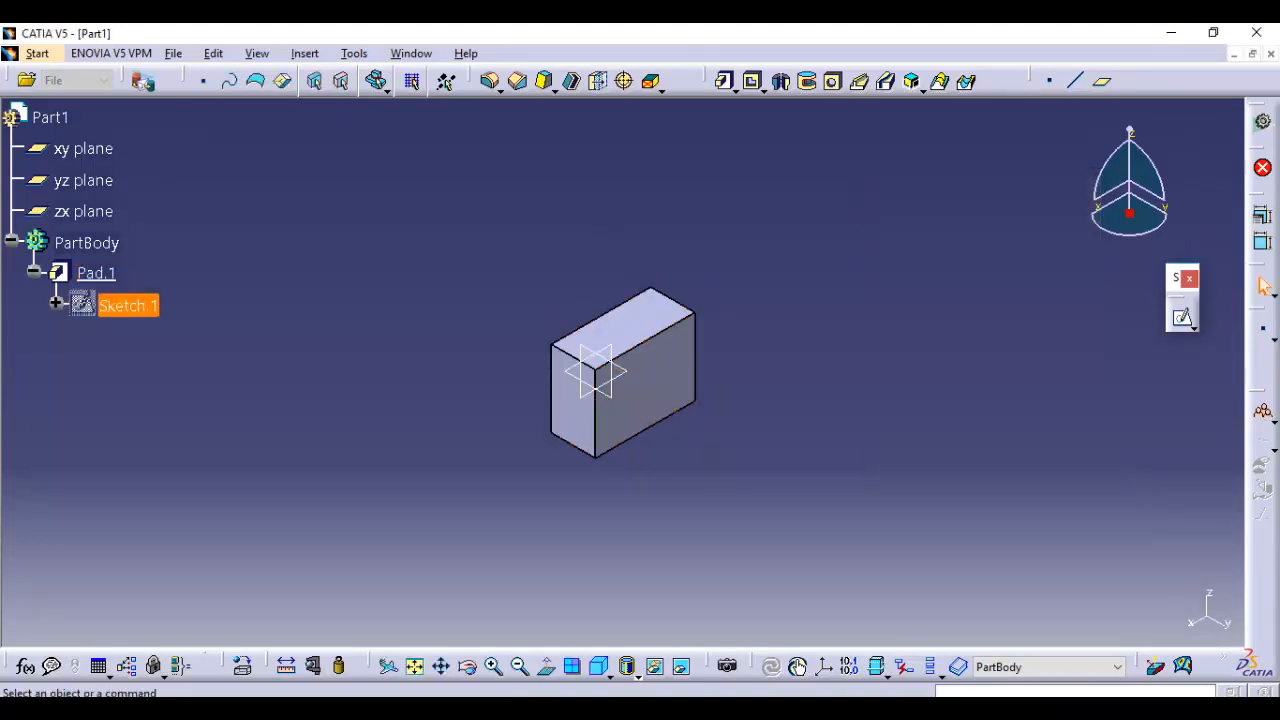
{"action": "mouse_move", "coordinate": [807, 336]}
{"action": "middle_mouse_down"}
{"action": "mouse_move", "coordinate": [864, 350]}
{"action": "mouse_move", "coordinate": [864, 230]}
{"action": "mouse_move", "coordinate": [840, 297]}
{"action": "mouse_move", "coordinate": [840, 256]}
{"action": "middle_mouse_up"}
{"action": "left_click", "coordinate": [864, 350]}
{"action": "left_click", "coordinate": [840, 297]}
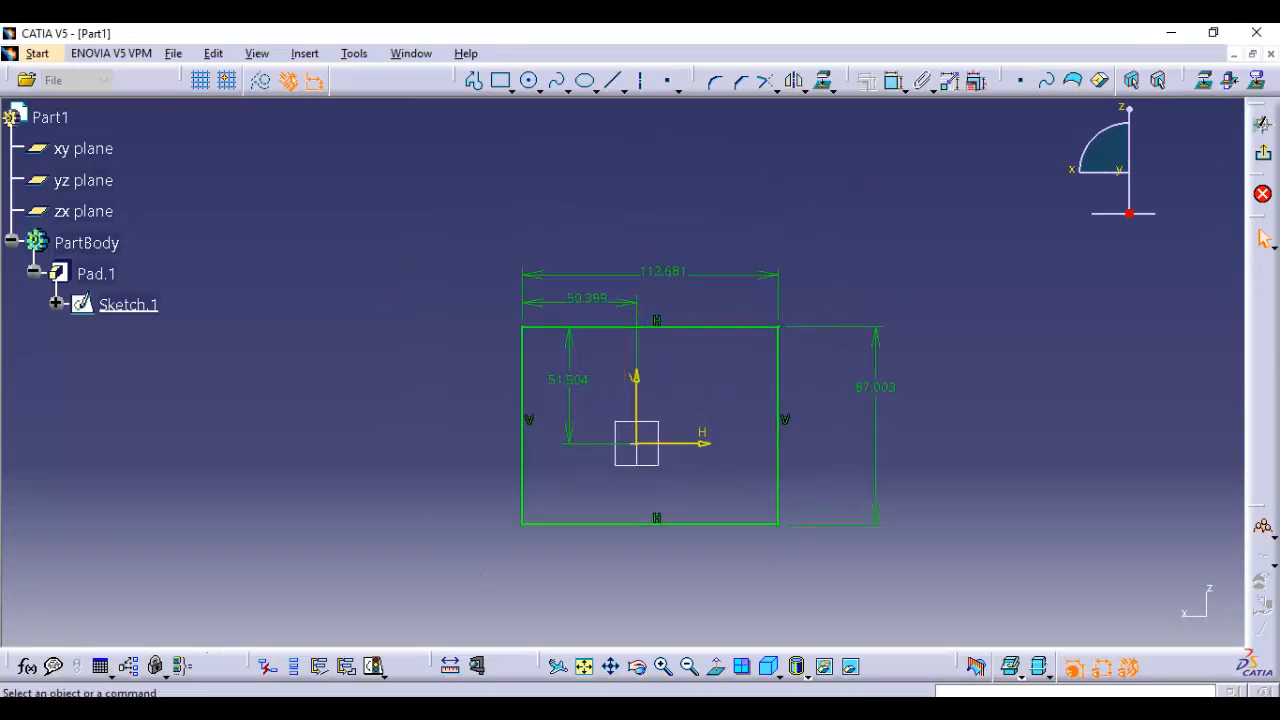
{"action": "left_click", "coordinate": [473, 80]}
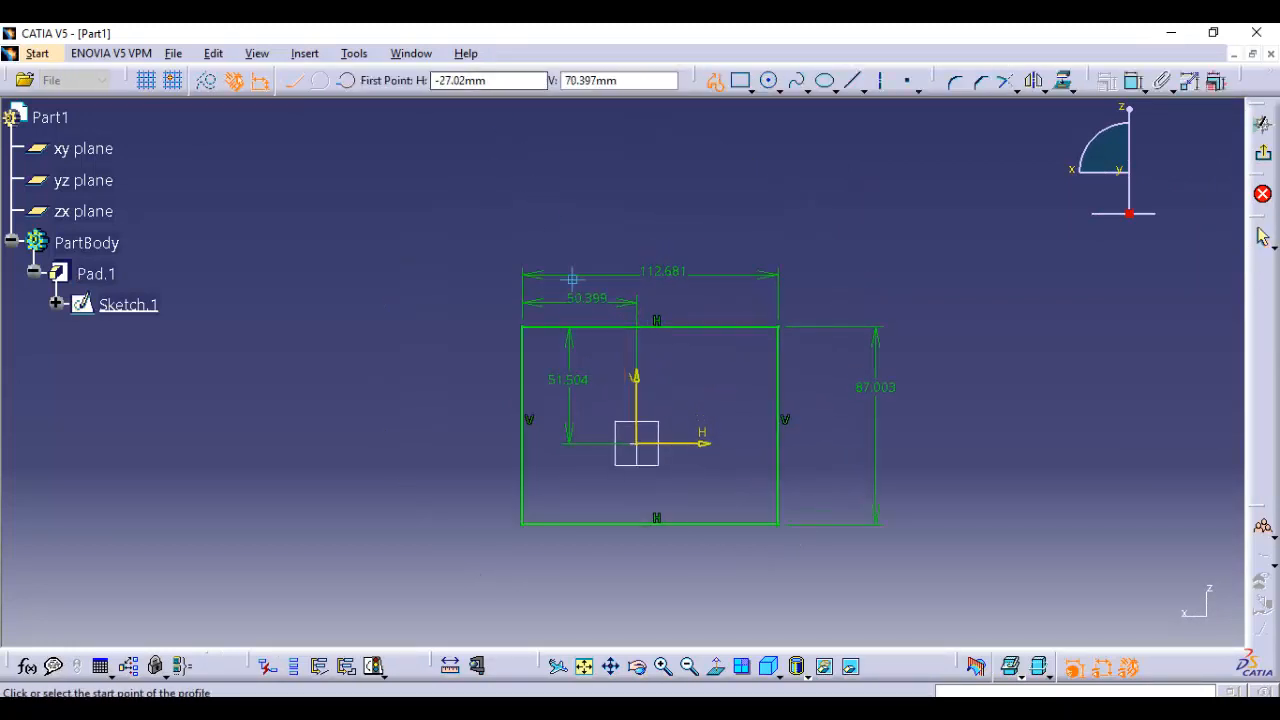
{"action": "left_click", "coordinate": [586, 327]}
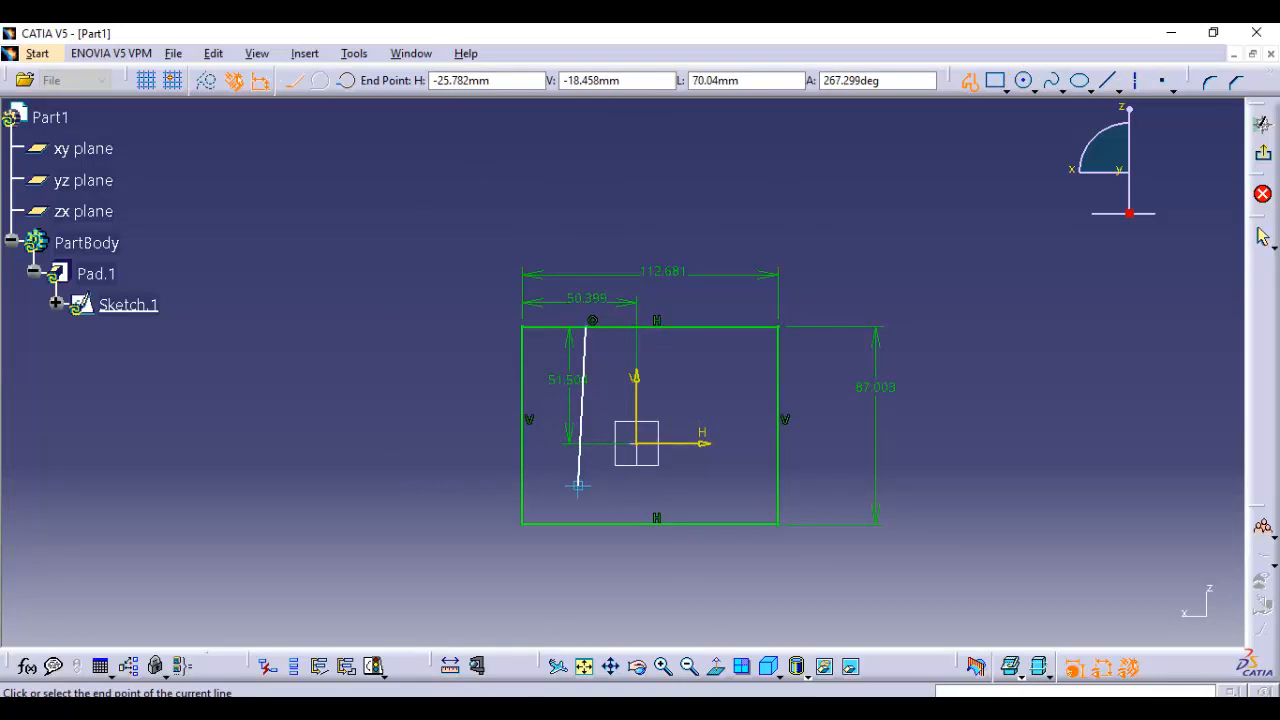
{"action": "left_click", "coordinate": [586, 490]}
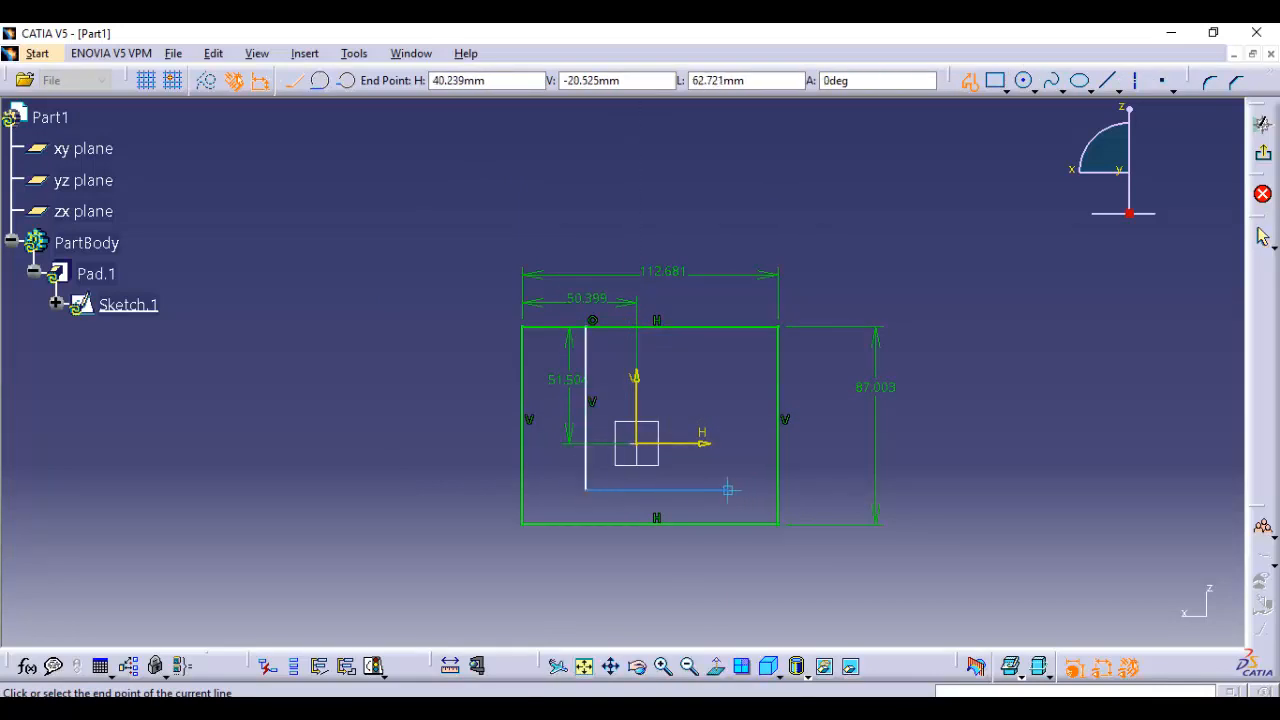
{"action": "left_click", "coordinate": [728, 489]}
{"action": "double_click", "coordinate": [728, 327]}
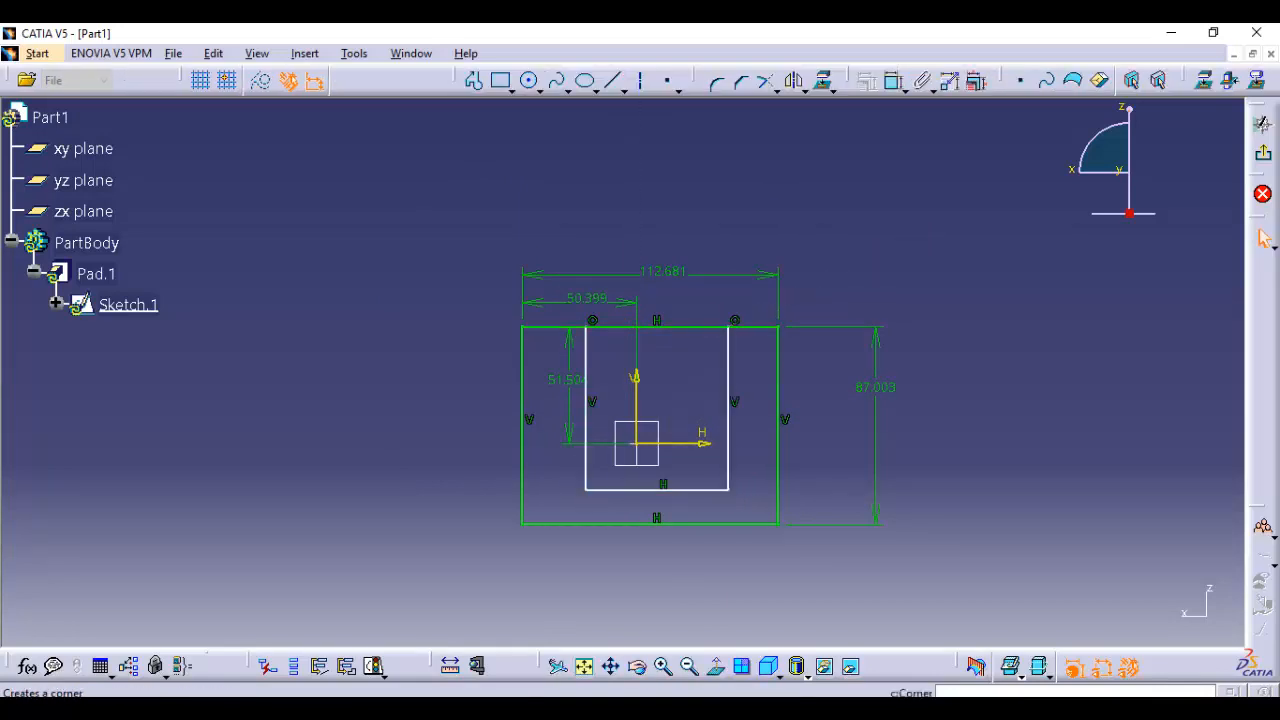
Dock the sketch operation tools vertically and Quick Trim the upper edge between the notch lines, converting the length into a distance
{"action": "left_click_drag", "start_coordinate": [697, 80], "coordinate": [1264, 358]}
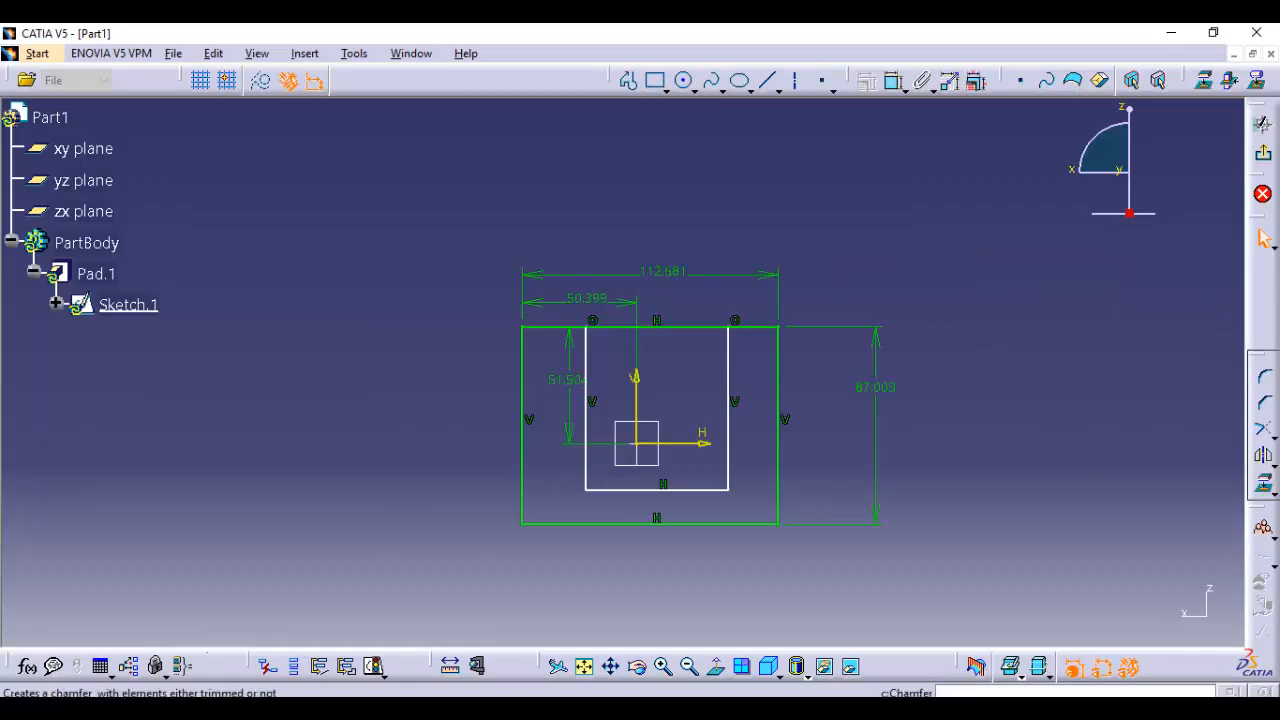
{"action": "left_click", "coordinate": [1274, 438]}
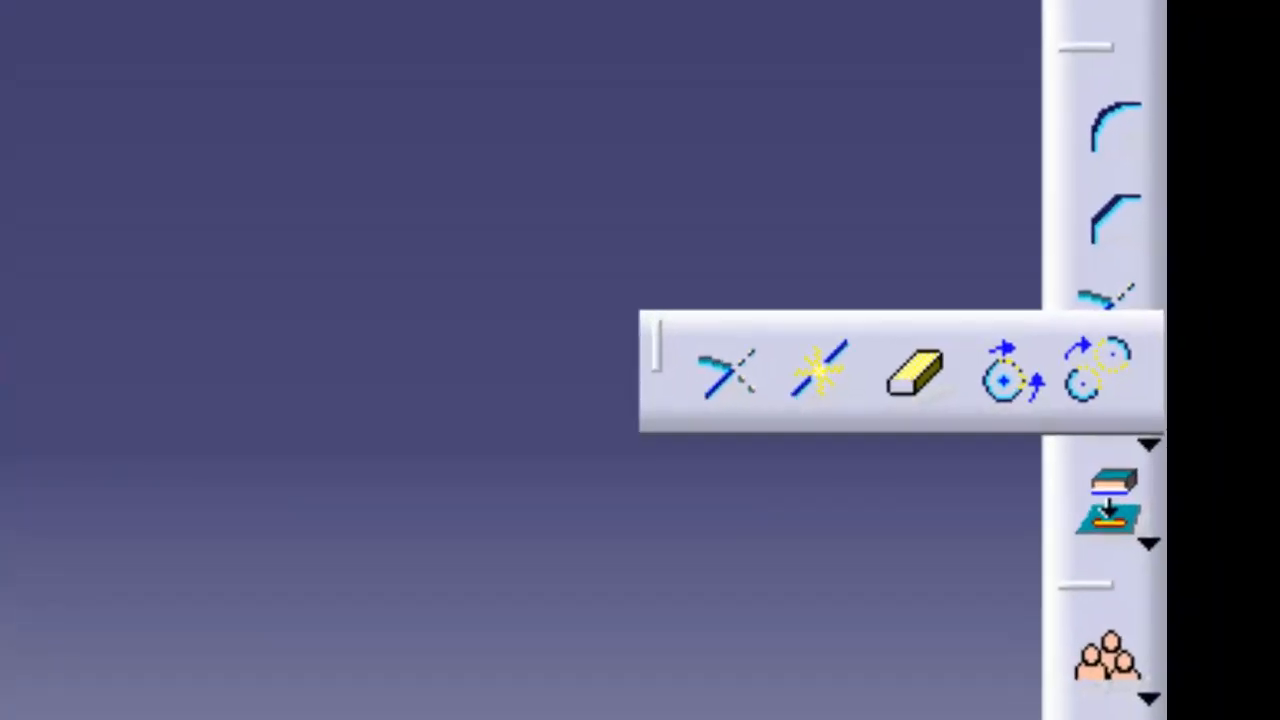
{"action": "left_click", "coordinate": [1051, 407]}
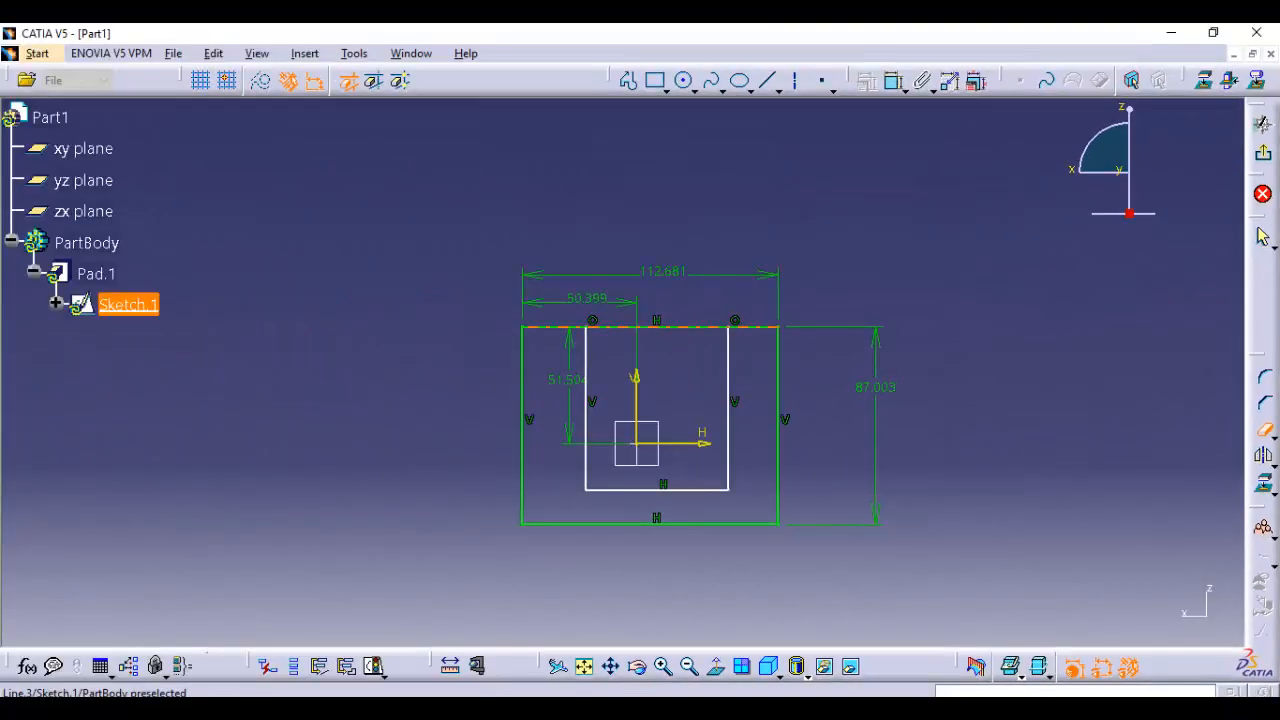
{"action": "left_click", "coordinate": [660, 327]}
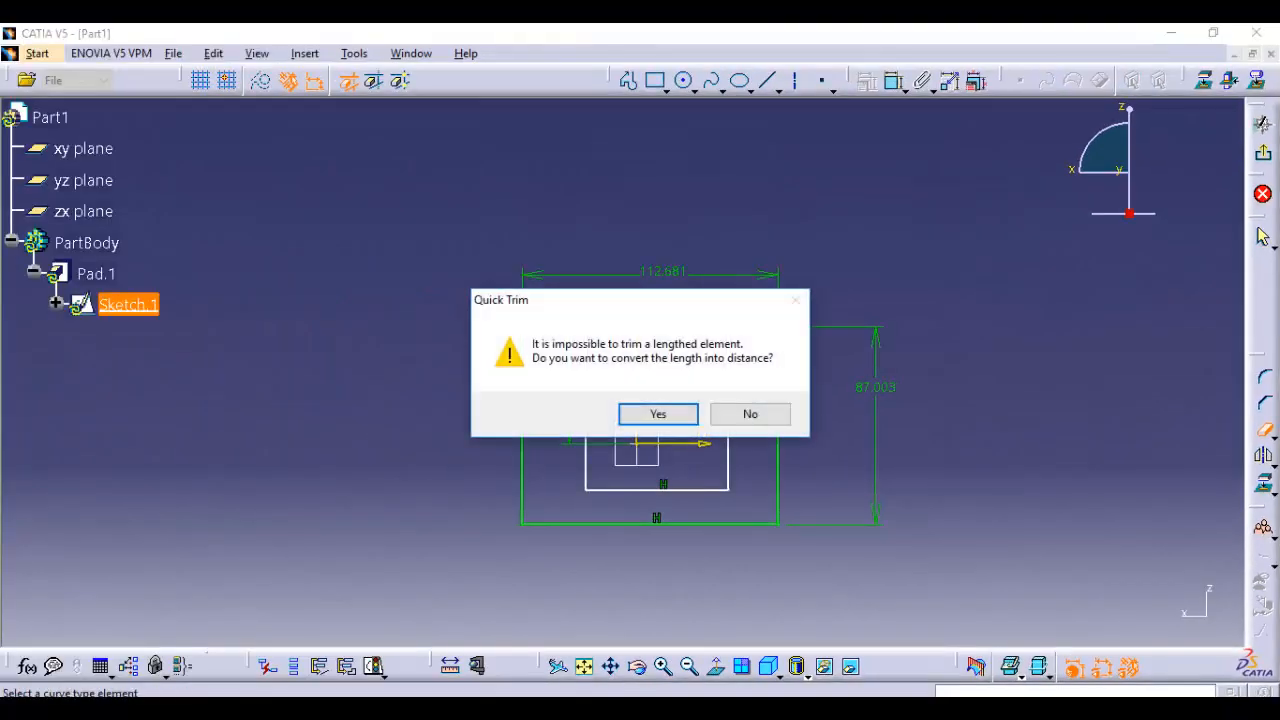
{"action": "left_click", "coordinate": [658, 413]}
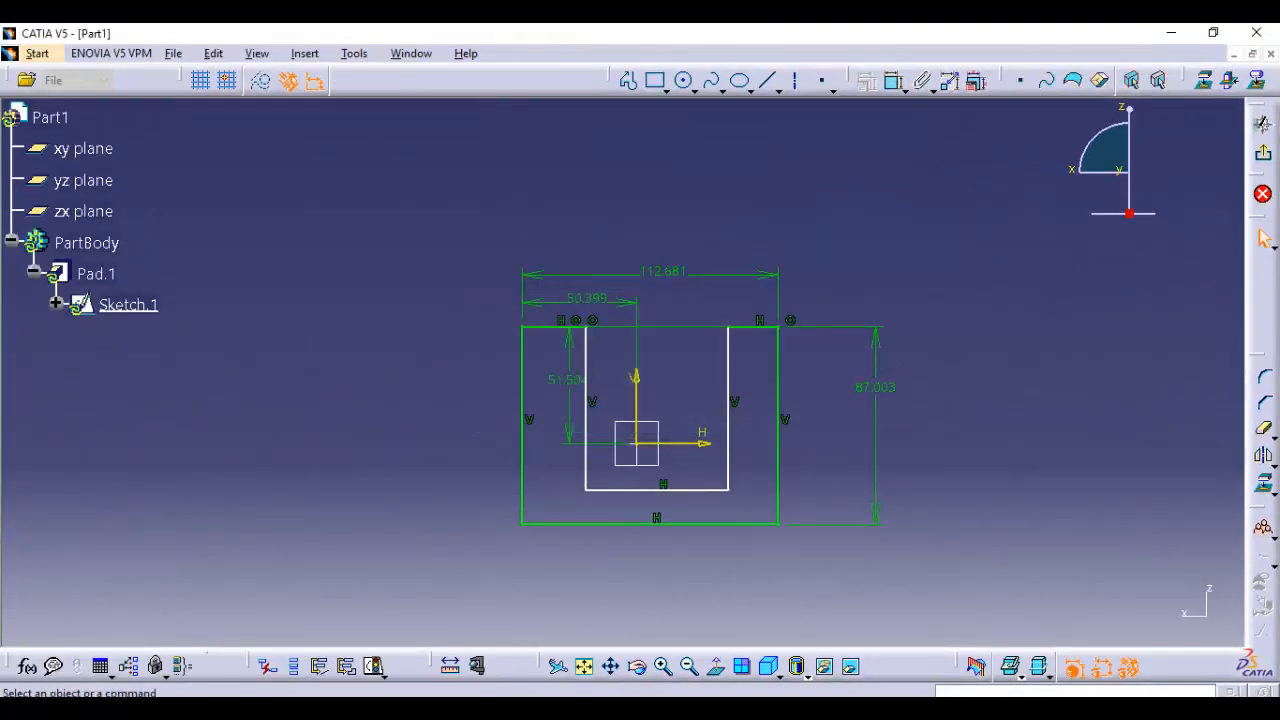
Shift the notch's left line outward, raise its floor line, and exit the sketch to update the pad
{"action": "mouse_move", "coordinate": [658, 413]}
{"action": "middle_mouse_down"}
{"action": "mouse_move", "coordinate": [660, 455]}
{"action": "mouse_move", "coordinate": [660, 410]}
{"action": "middle_mouse_up"}
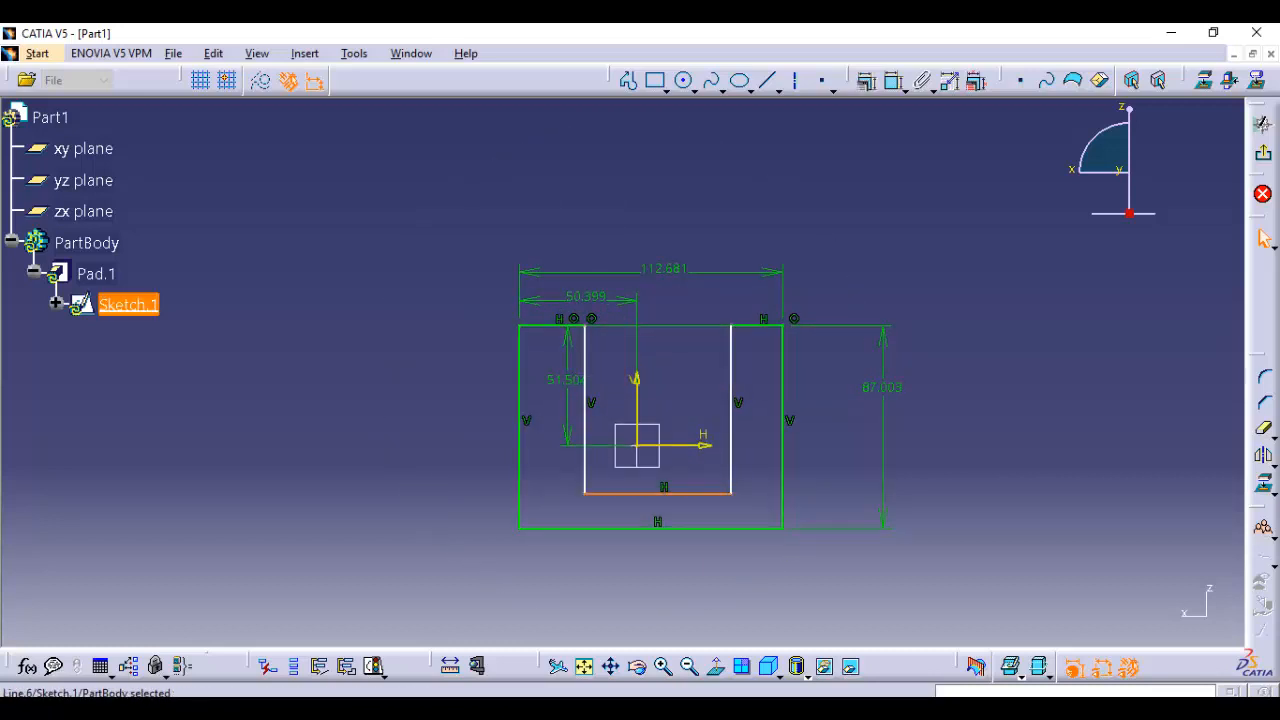
{"action": "left_click", "coordinate": [585, 420]}
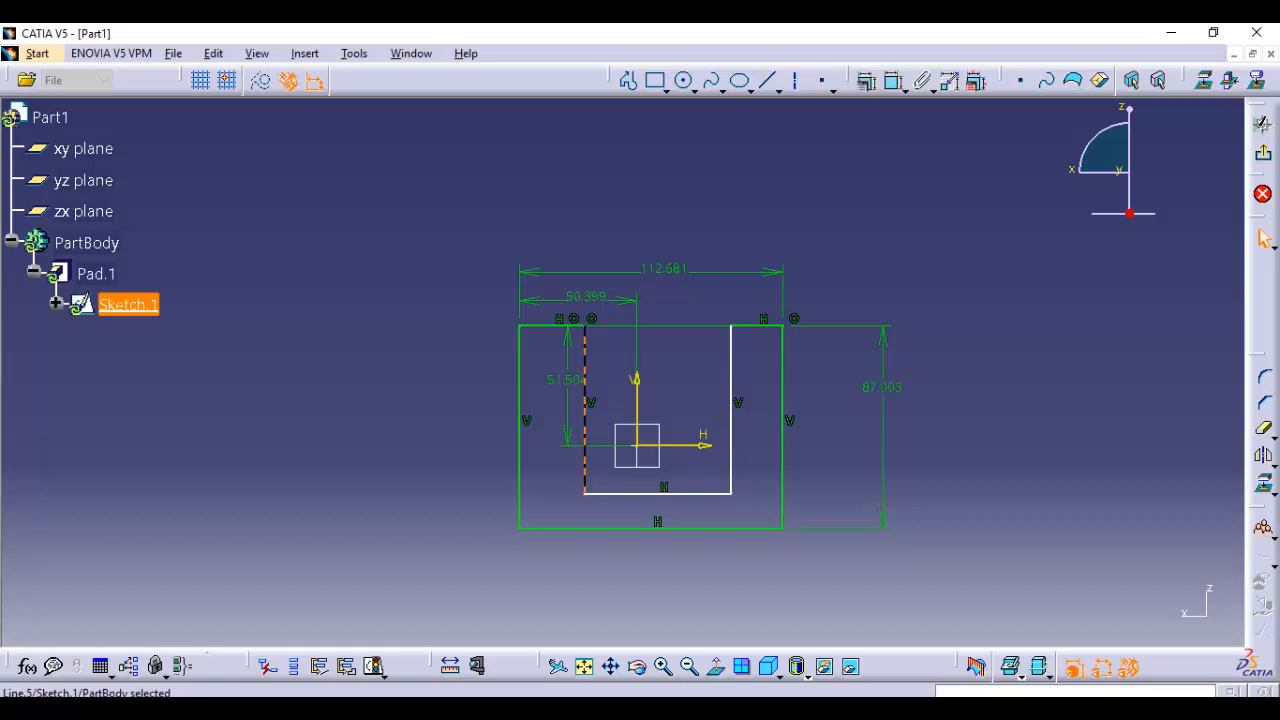
{"action": "left_click_drag", "start_coordinate": [585, 420], "coordinate": [572, 416]}
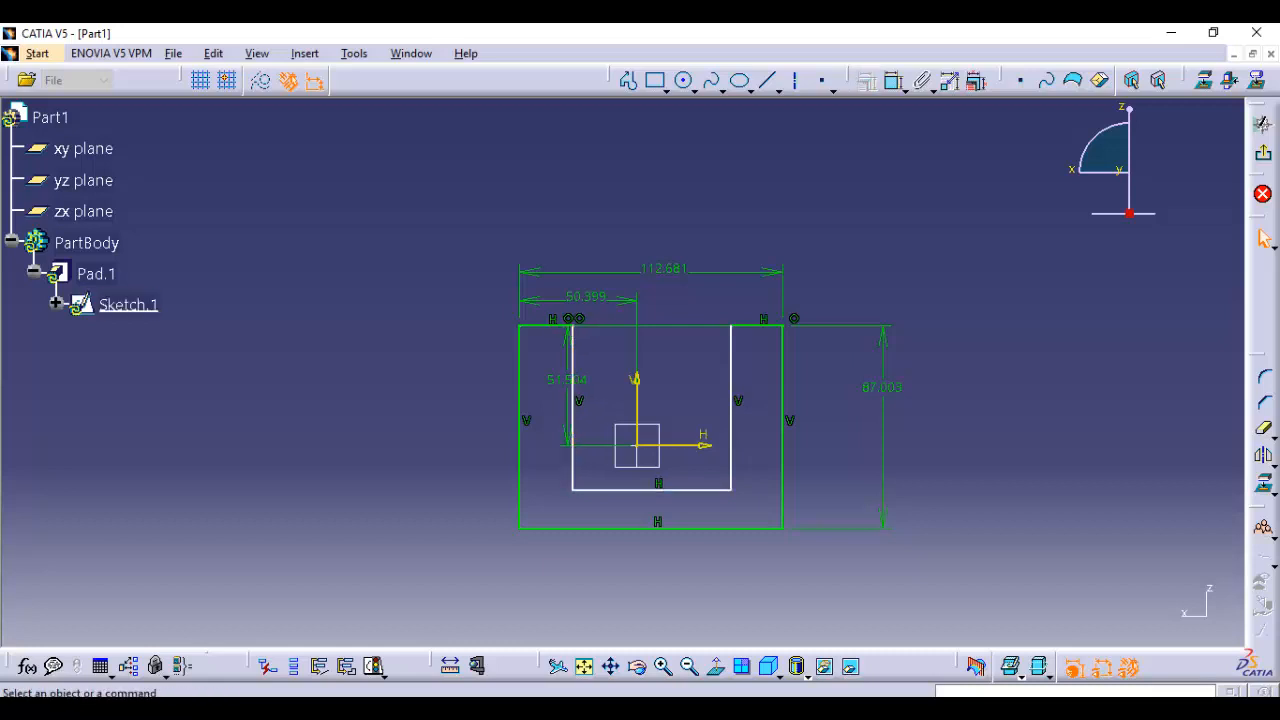
{"action": "left_click", "coordinate": [652, 490]}
{"action": "left_click_drag", "start_coordinate": [652, 490], "coordinate": [652, 471]}
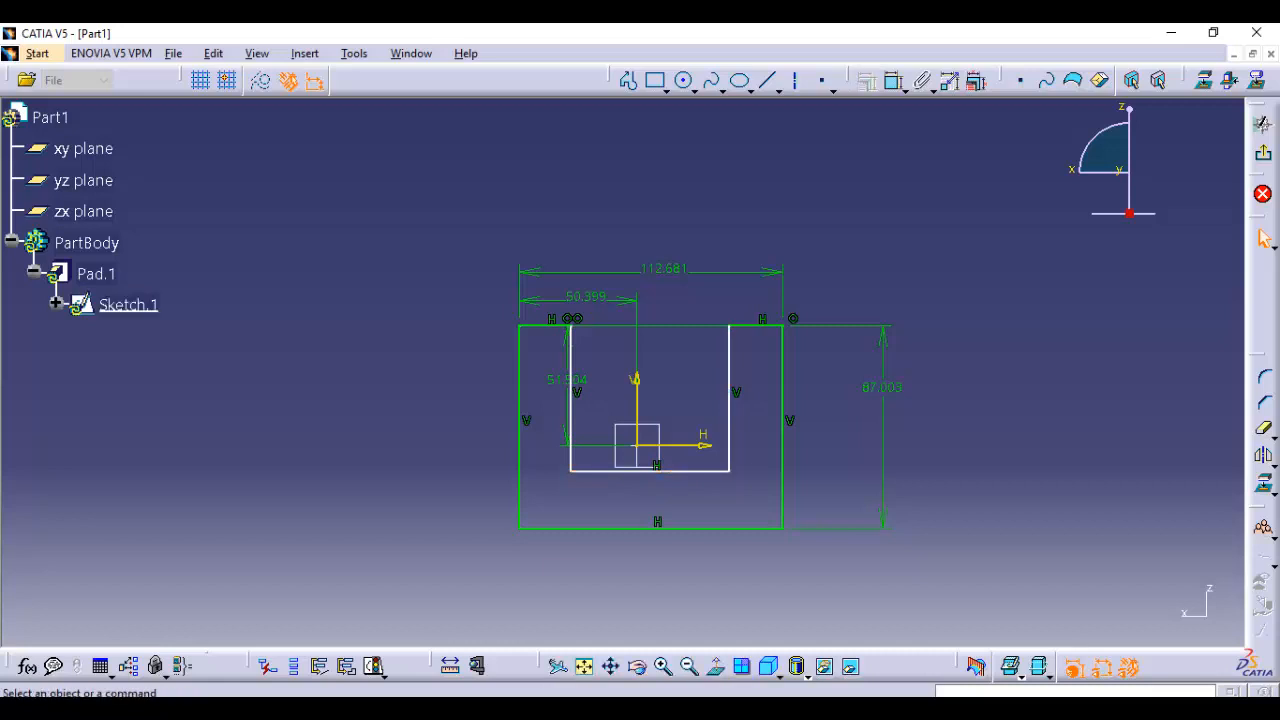
{"action": "left_click", "coordinate": [1263, 152]}
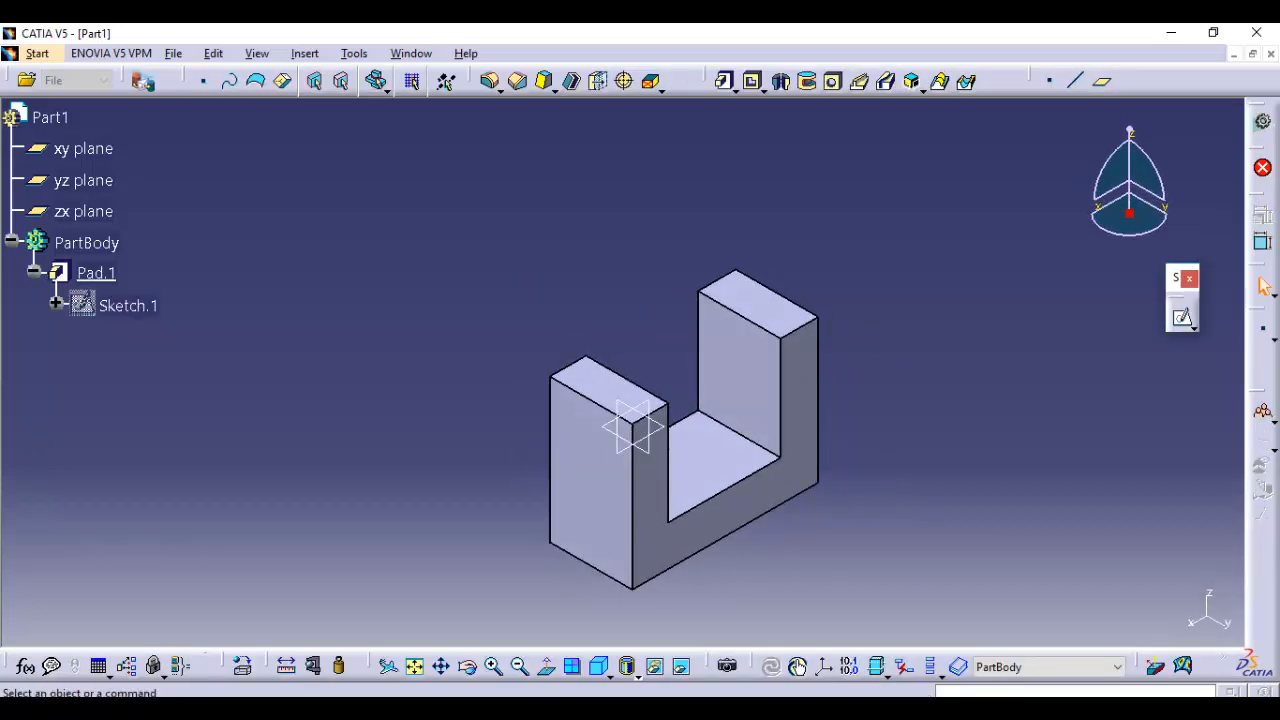
{"action": "middle_click_drag", "start_coordinate": [868, 432], "coordinate": [843, 395]}
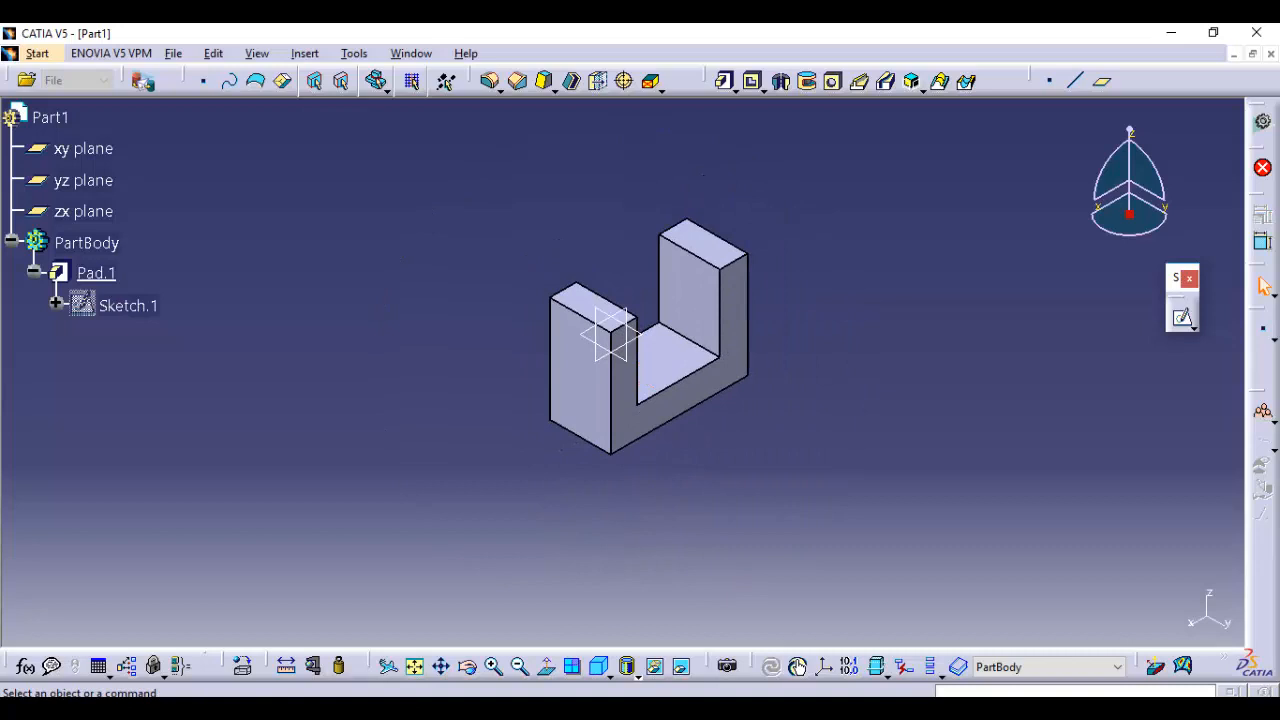
{"action": "left_click", "coordinate": [723, 80]}
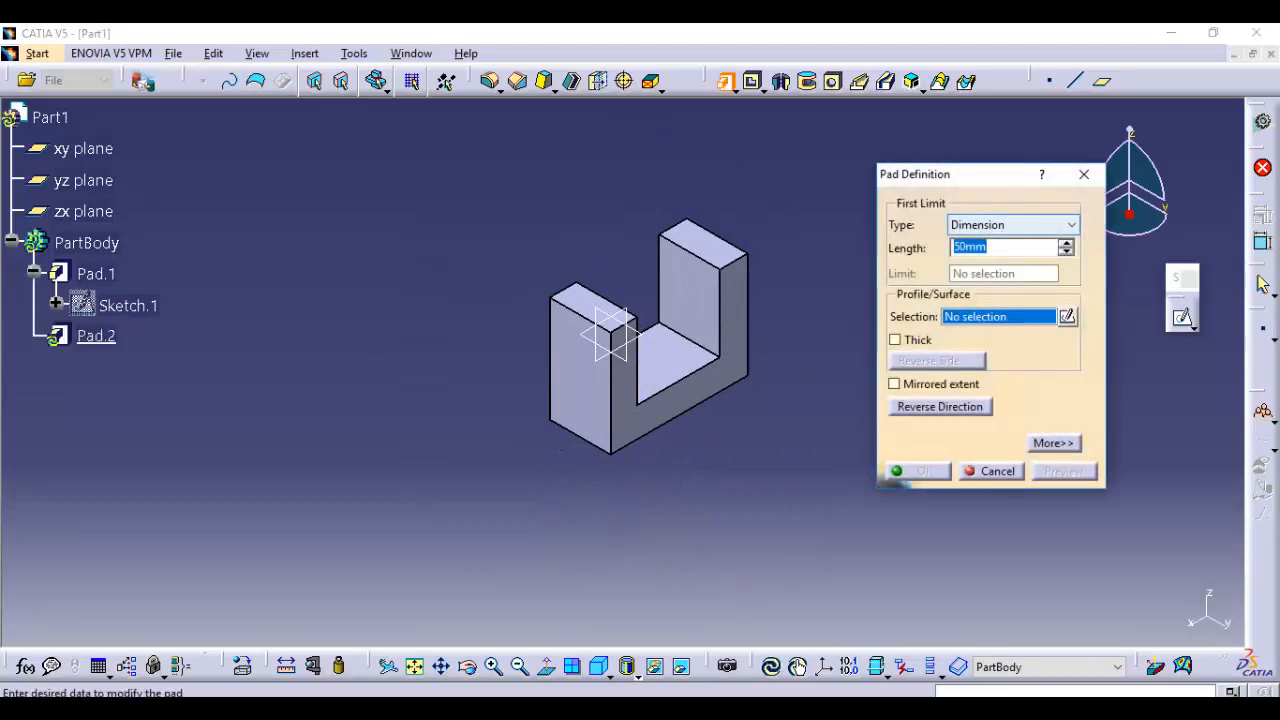
{"action": "left_click", "coordinate": [1013, 225]}
{"action": "left_click", "coordinate": [1013, 225]}
{"action": "left_click", "coordinate": [991, 471]}
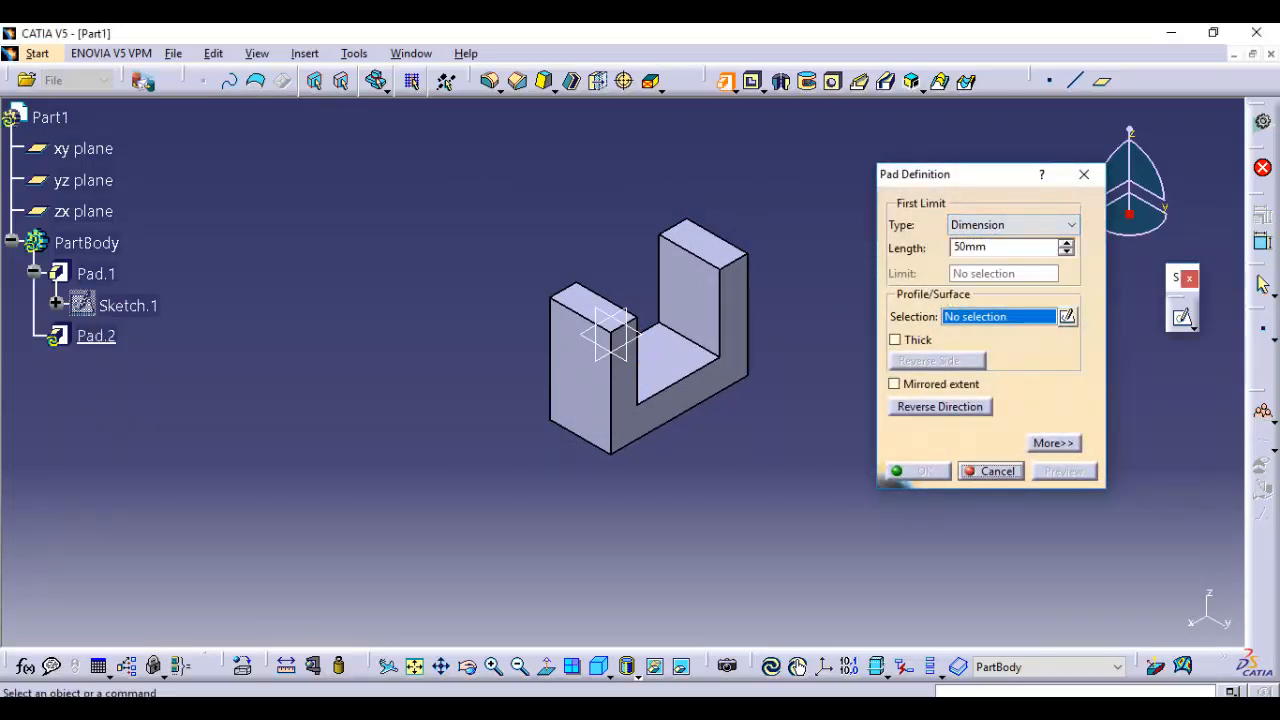
Start a new sketch on the inner side face of one arm of the U-shaped pad
{"action": "middle_click_drag", "start_coordinate": [611, 333], "coordinate": [626, 413]}
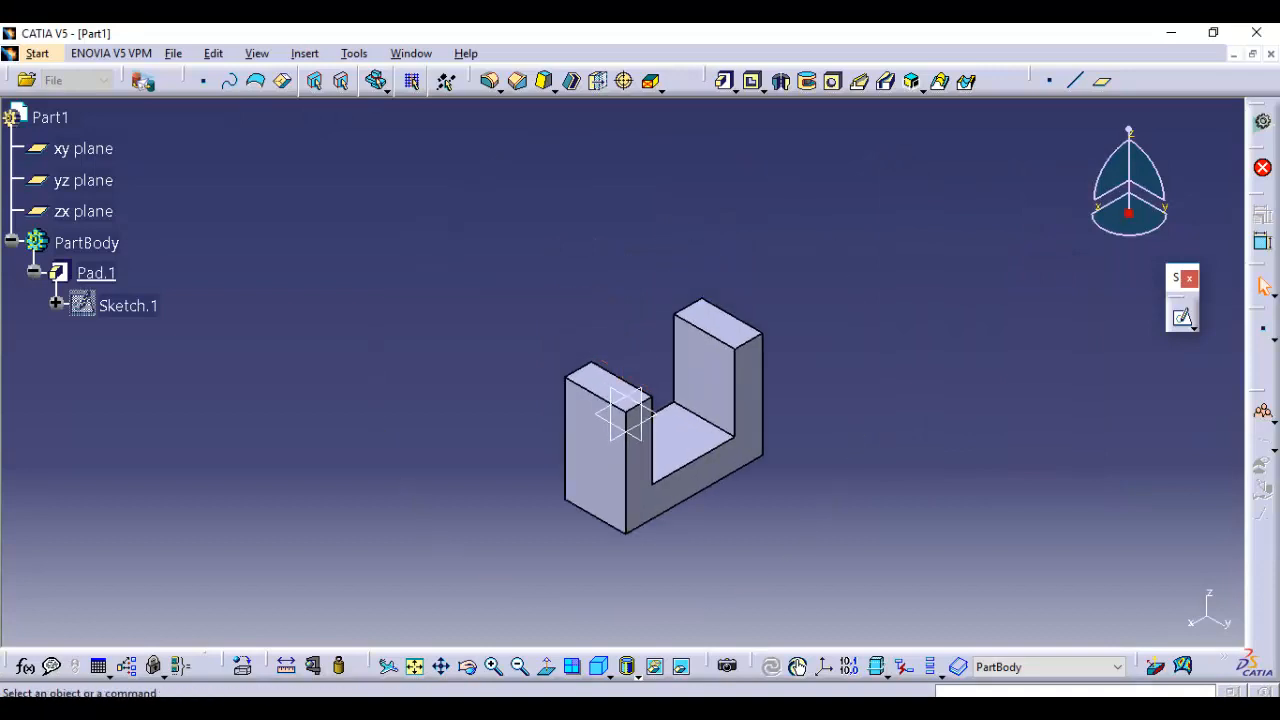
{"action": "left_click", "coordinate": [1183, 318]}
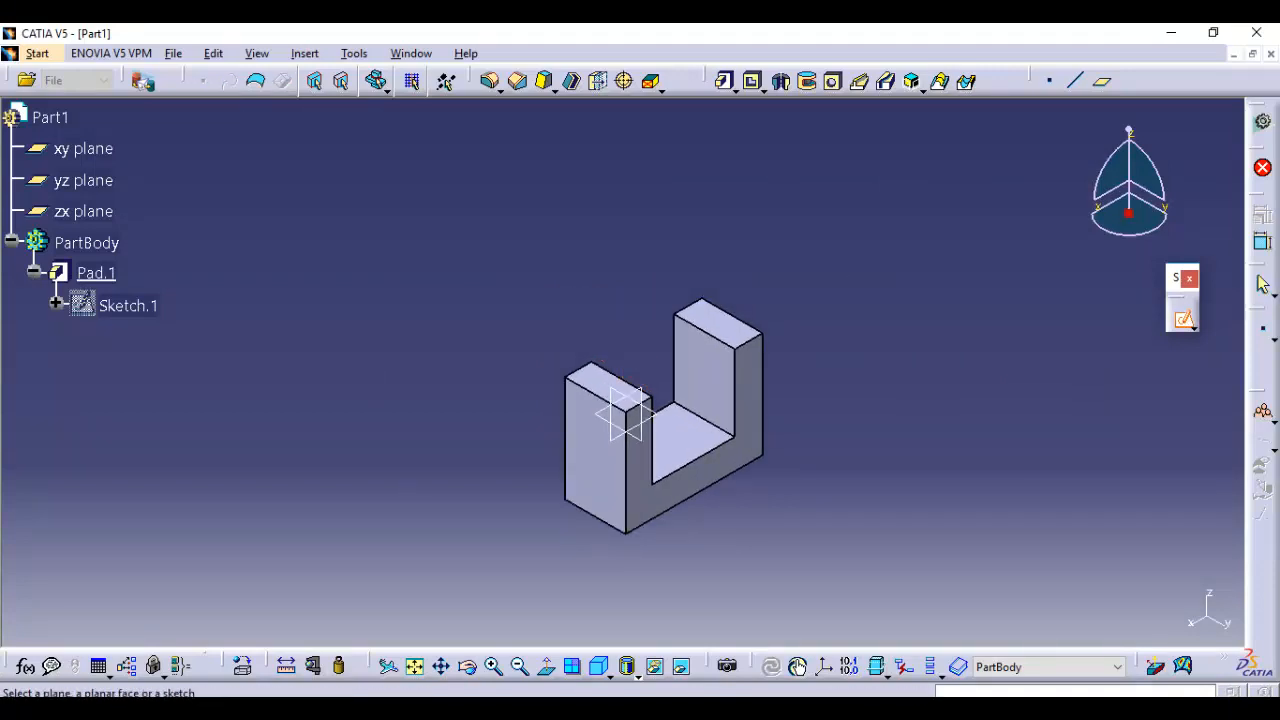
{"action": "middle_click_drag", "start_coordinate": [625, 415], "coordinate": [641, 412]}
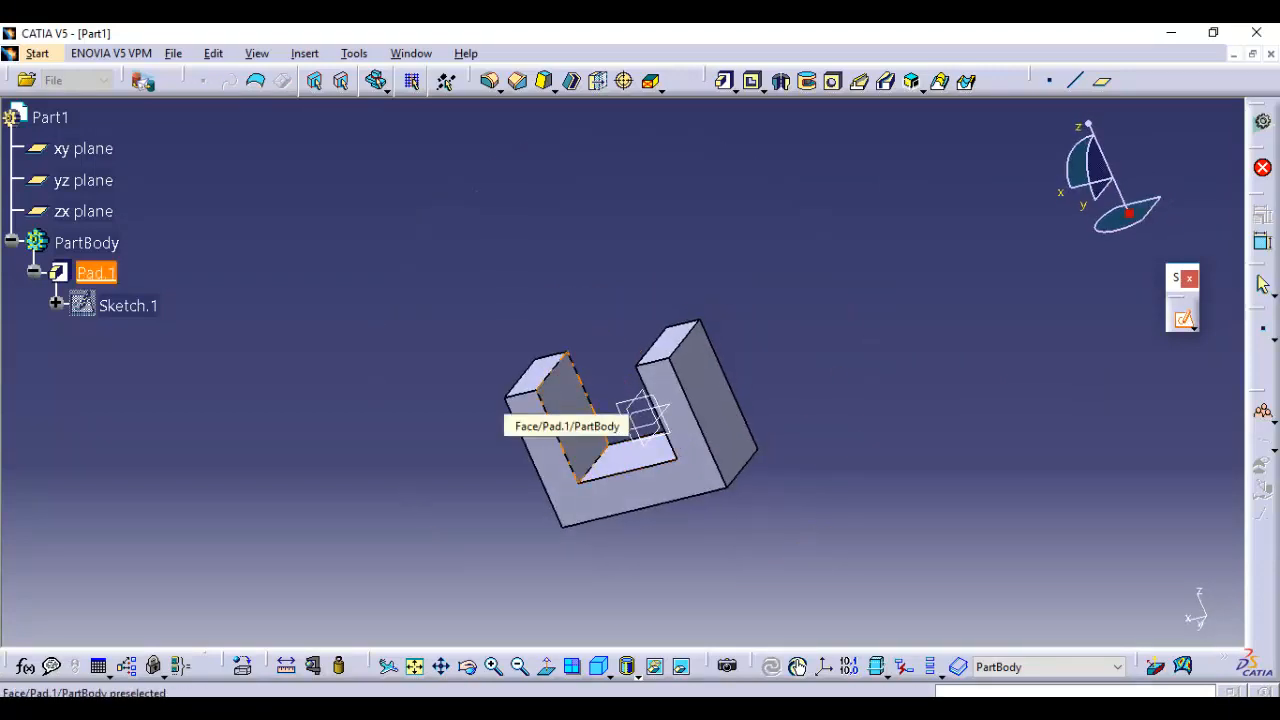
{"action": "left_click", "coordinate": [641, 412]}
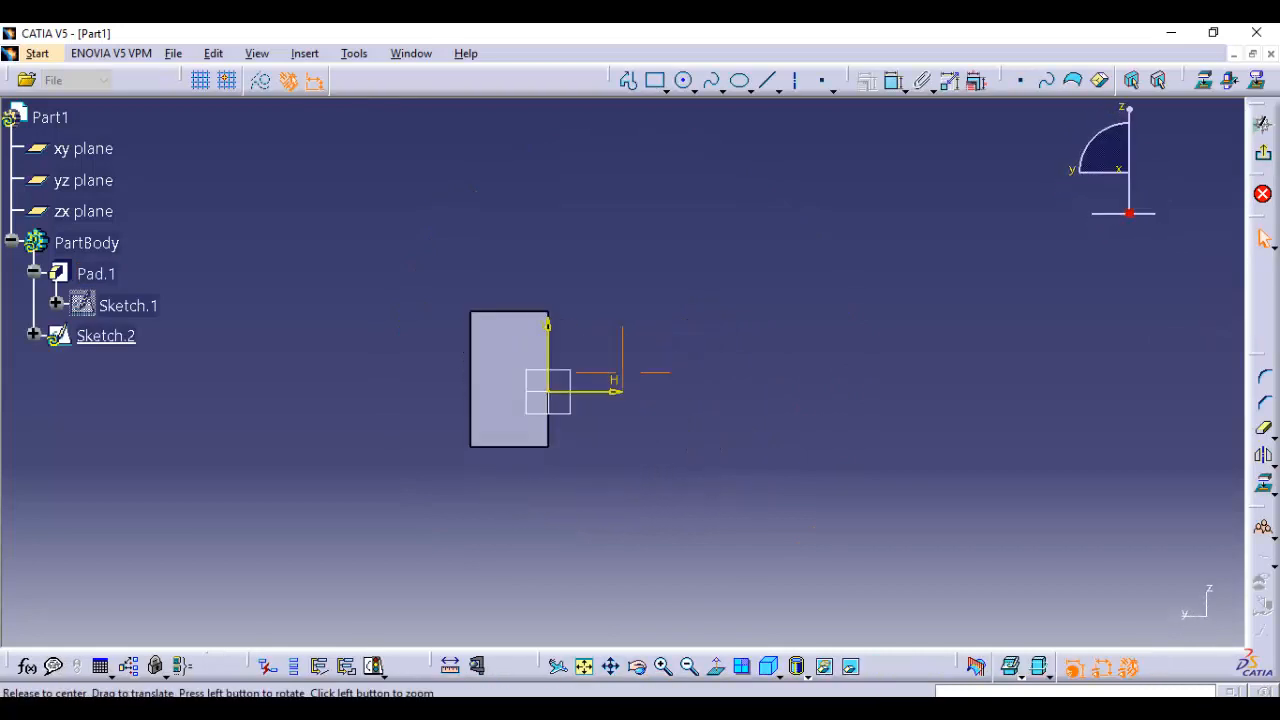
Sketch a closed triangle with a horizontal base on the arm's inner face using the Profile tool and exit the sketch
{"action": "mouse_move", "coordinate": [622, 372]}
{"action": "middle_mouse_down"}
{"action": "mouse_move", "coordinate": [622, 270]}
{"action": "mouse_move", "coordinate": [1042, 334]}
{"action": "middle_mouse_up"}
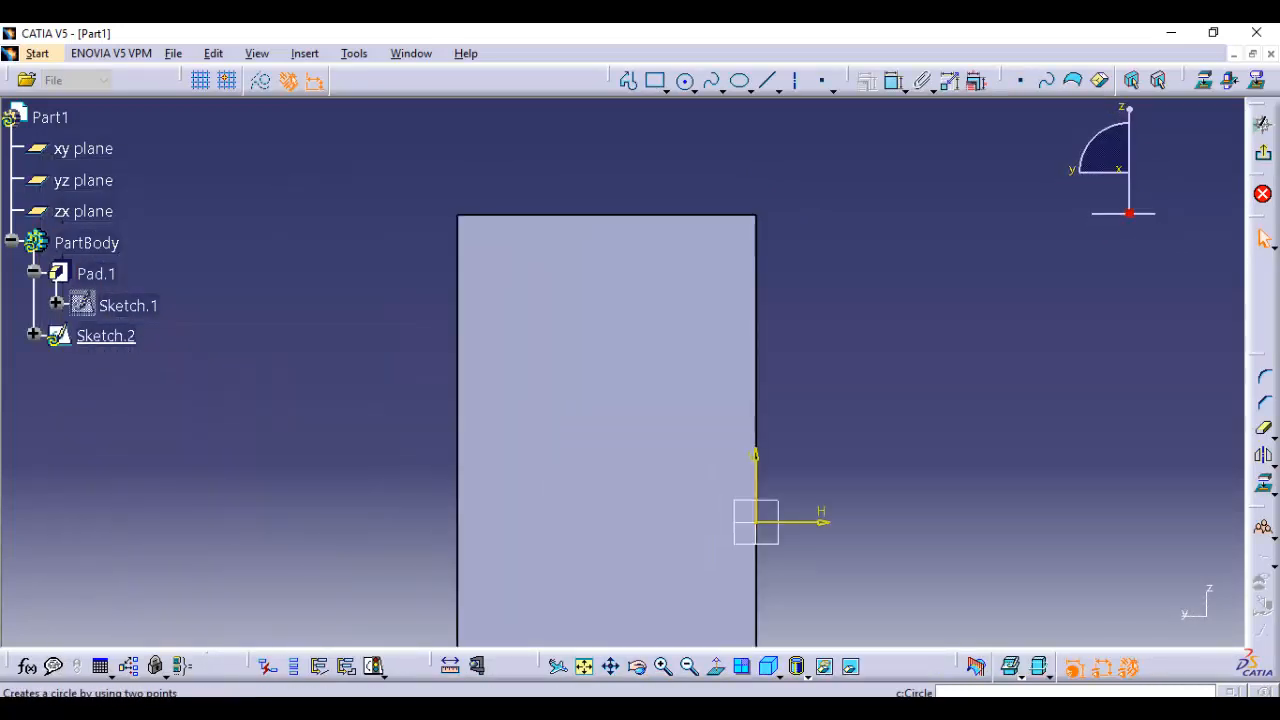
{"action": "left_click", "coordinate": [629, 80]}
{"action": "left_click", "coordinate": [598, 290]}
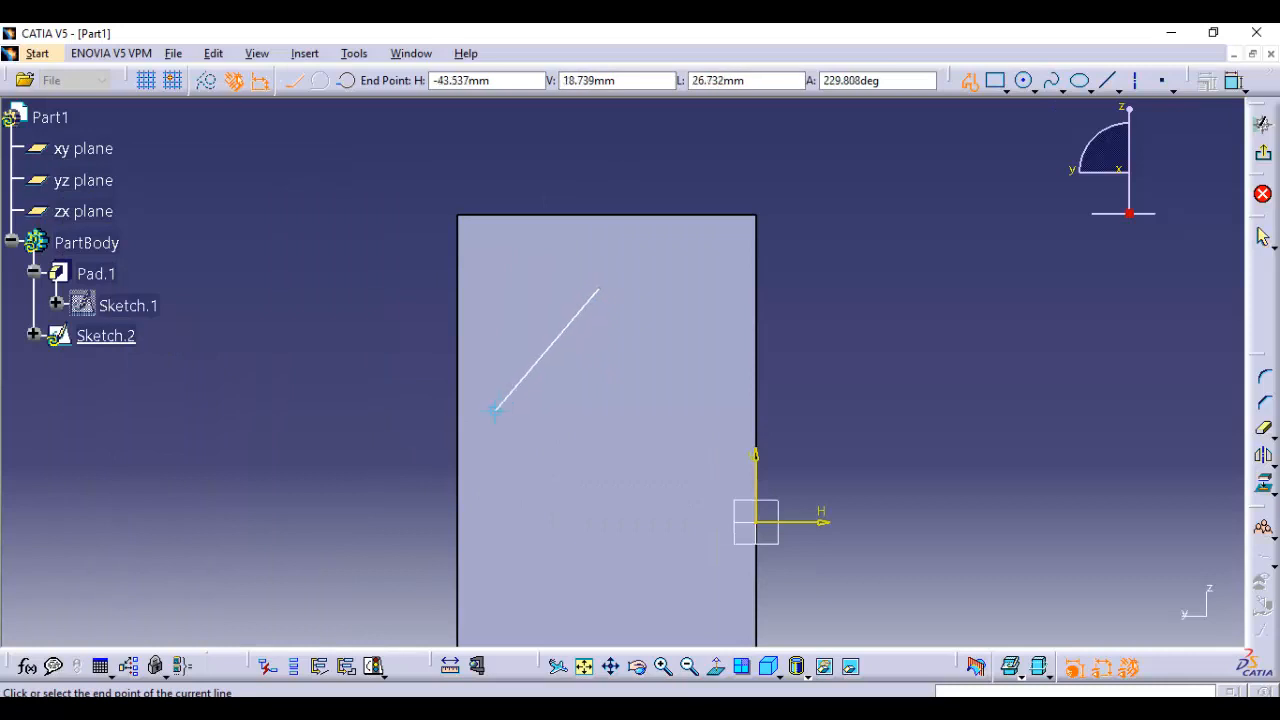
{"action": "left_click", "coordinate": [505, 436]}
{"action": "left_click", "coordinate": [710, 436]}
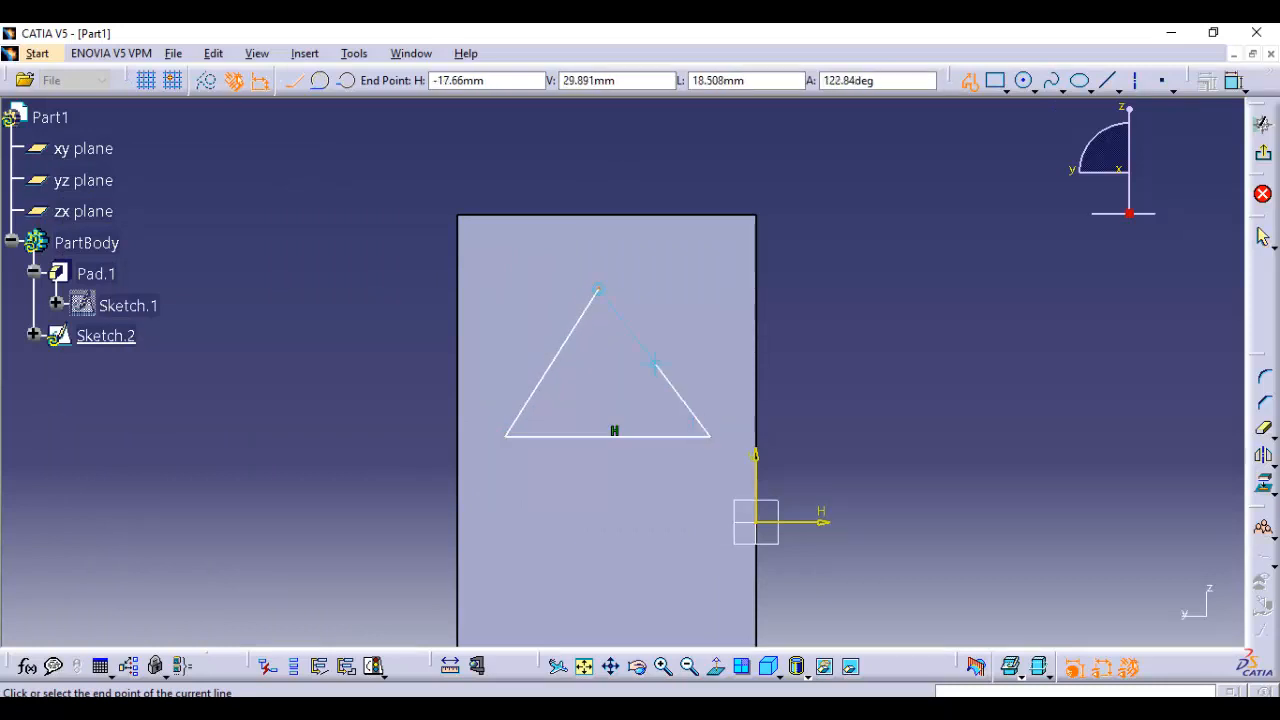
{"action": "left_click", "coordinate": [598, 290]}
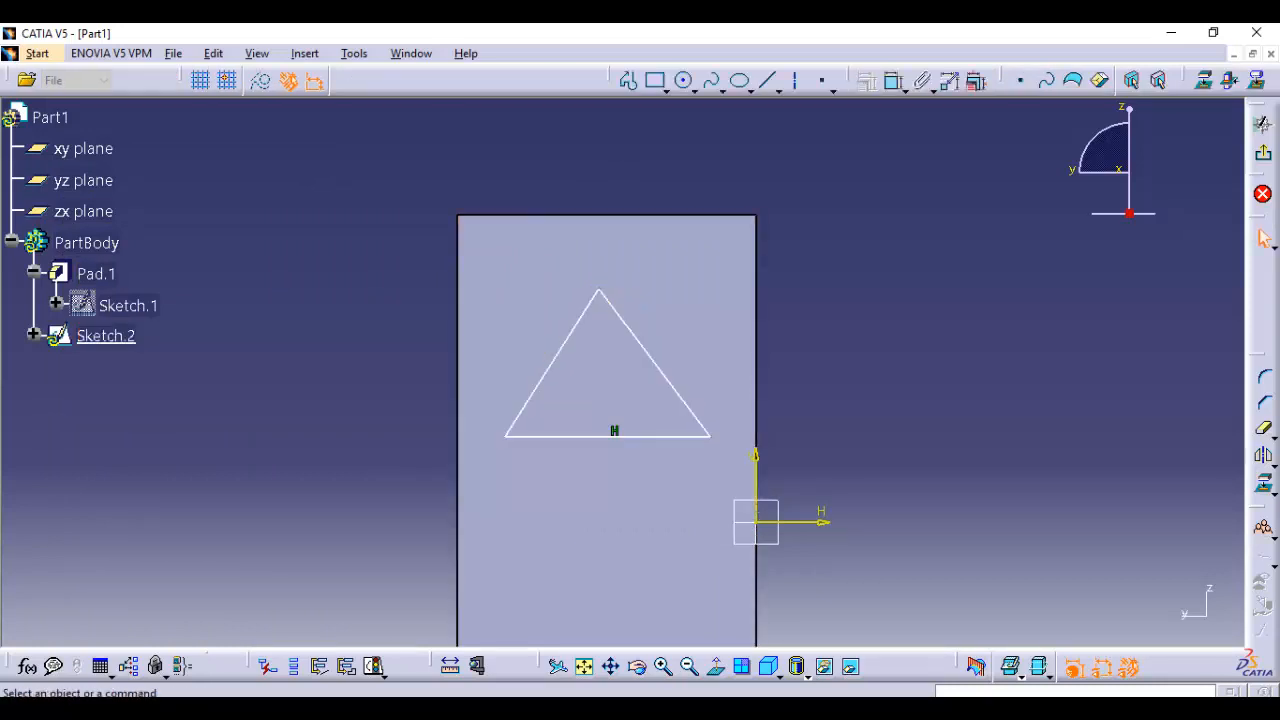
{"action": "left_click", "coordinate": [1263, 152]}
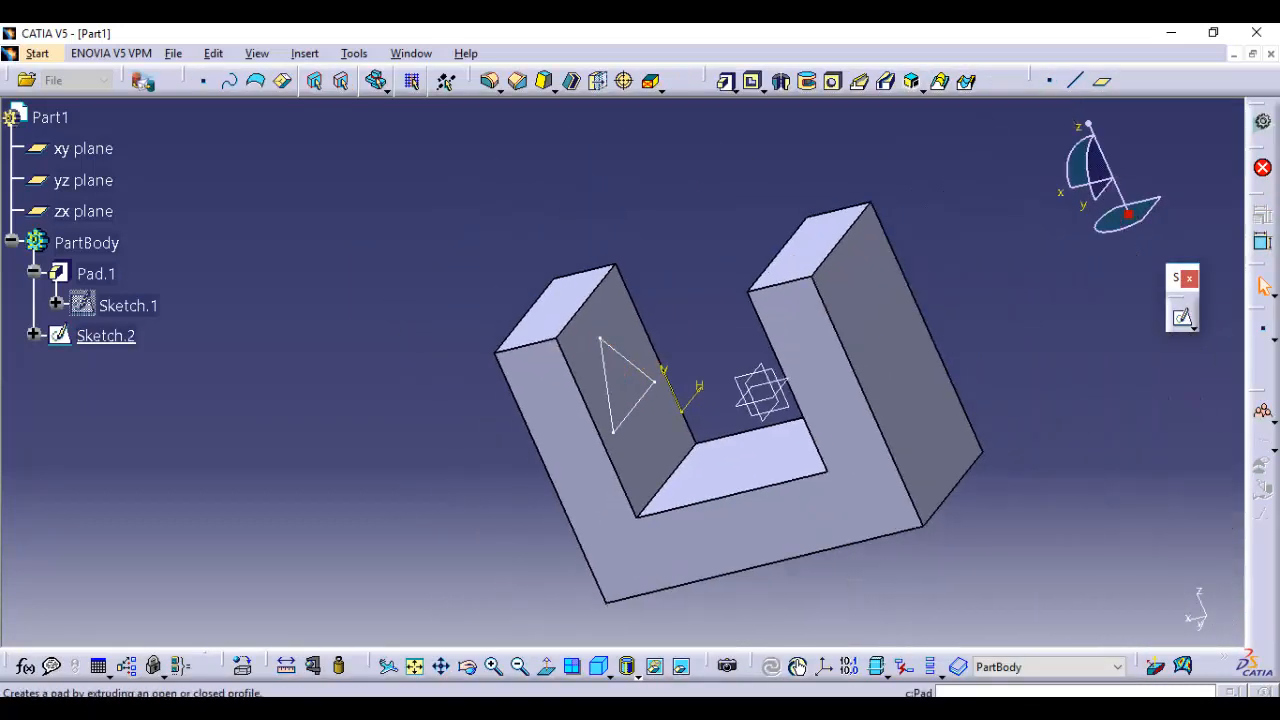
Pad the triangle sketch Sketch.2 with the first limit type Up to next, previewing it before creating the pad
{"action": "left_click", "coordinate": [725, 80]}
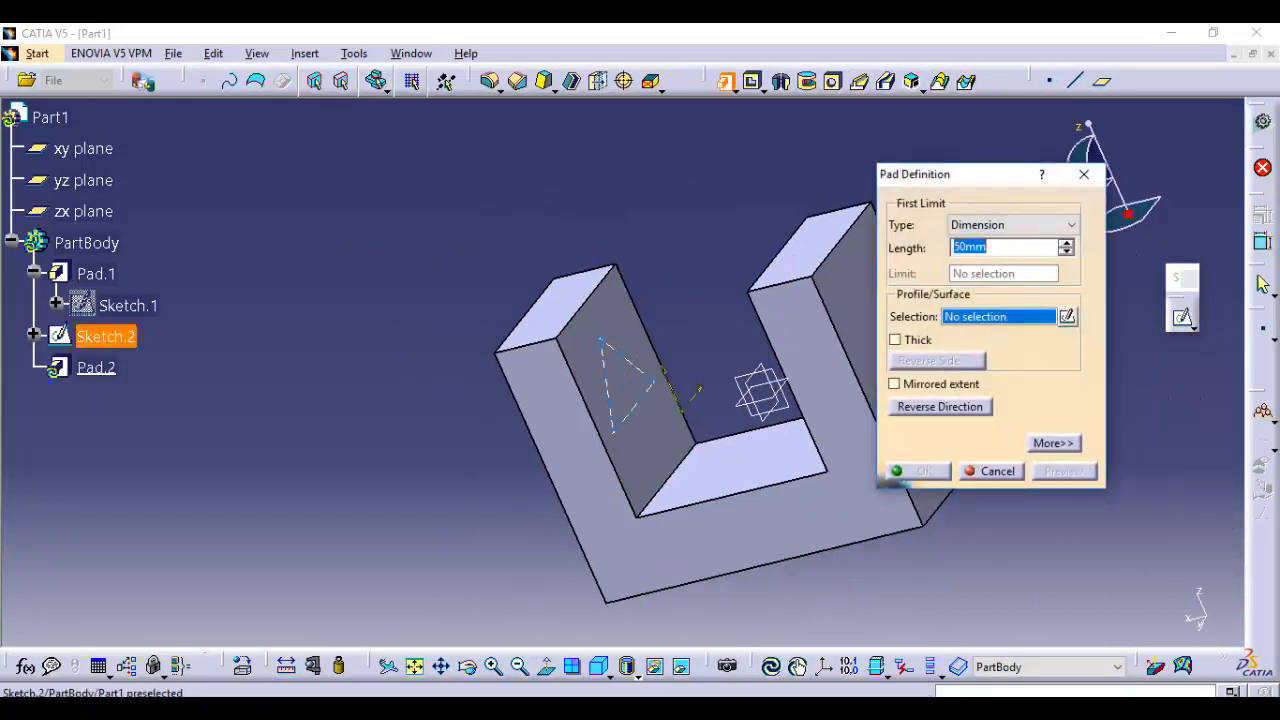
{"action": "left_click", "coordinate": [106, 335]}
{"action": "middle_click_drag", "start_coordinate": [780, 241], "coordinate": [814, 302]}
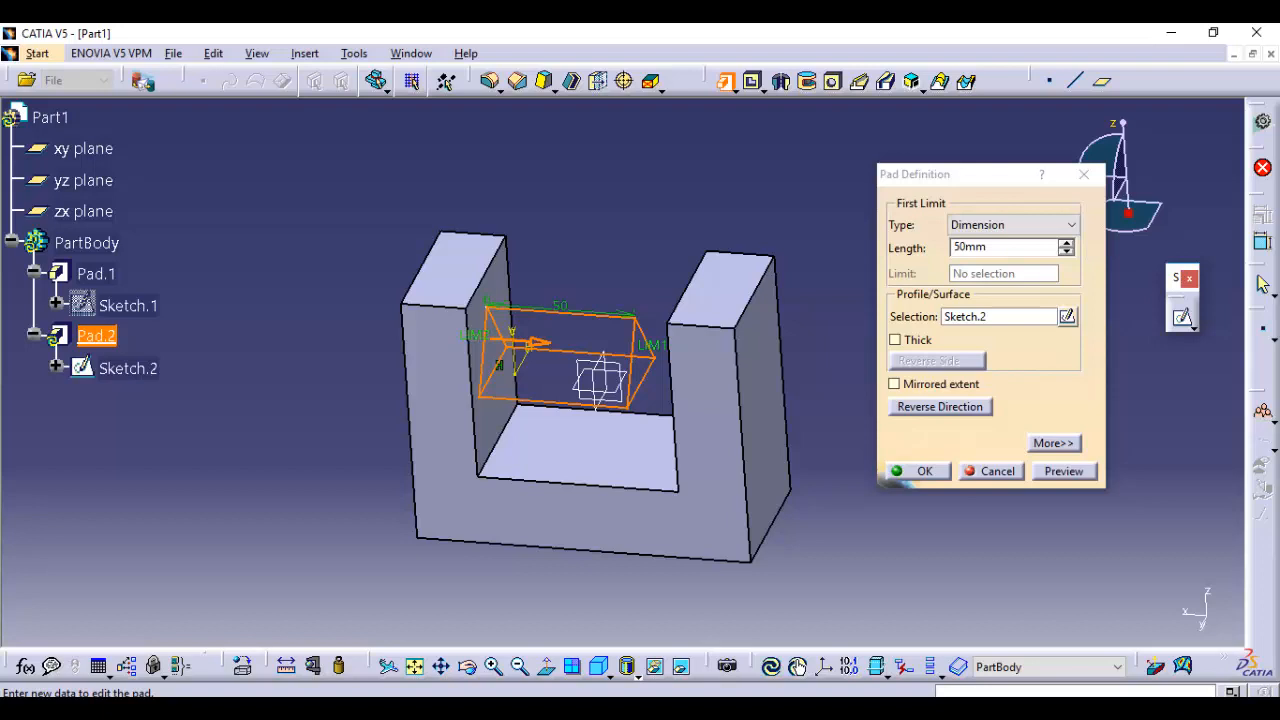
{"action": "middle_click_drag", "start_coordinate": [610, 400], "coordinate": [718, 404]}
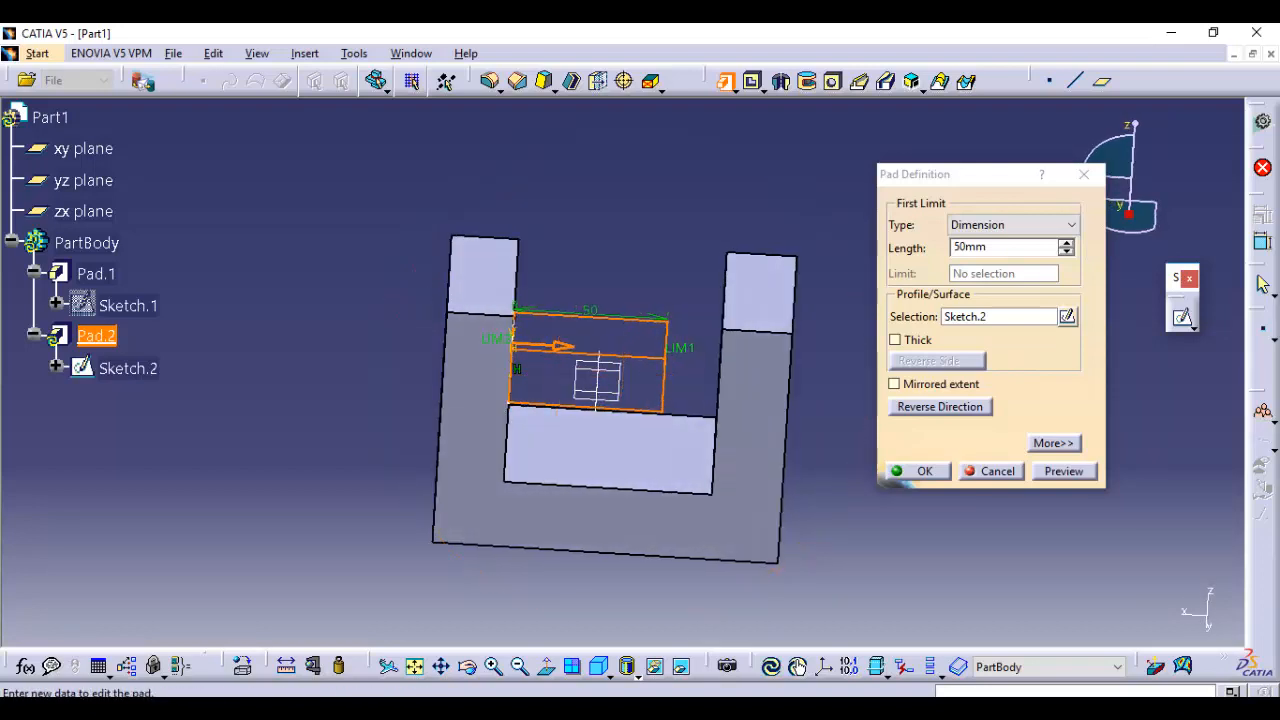
{"action": "middle_click_drag", "start_coordinate": [645, 315], "coordinate": [682, 341]}
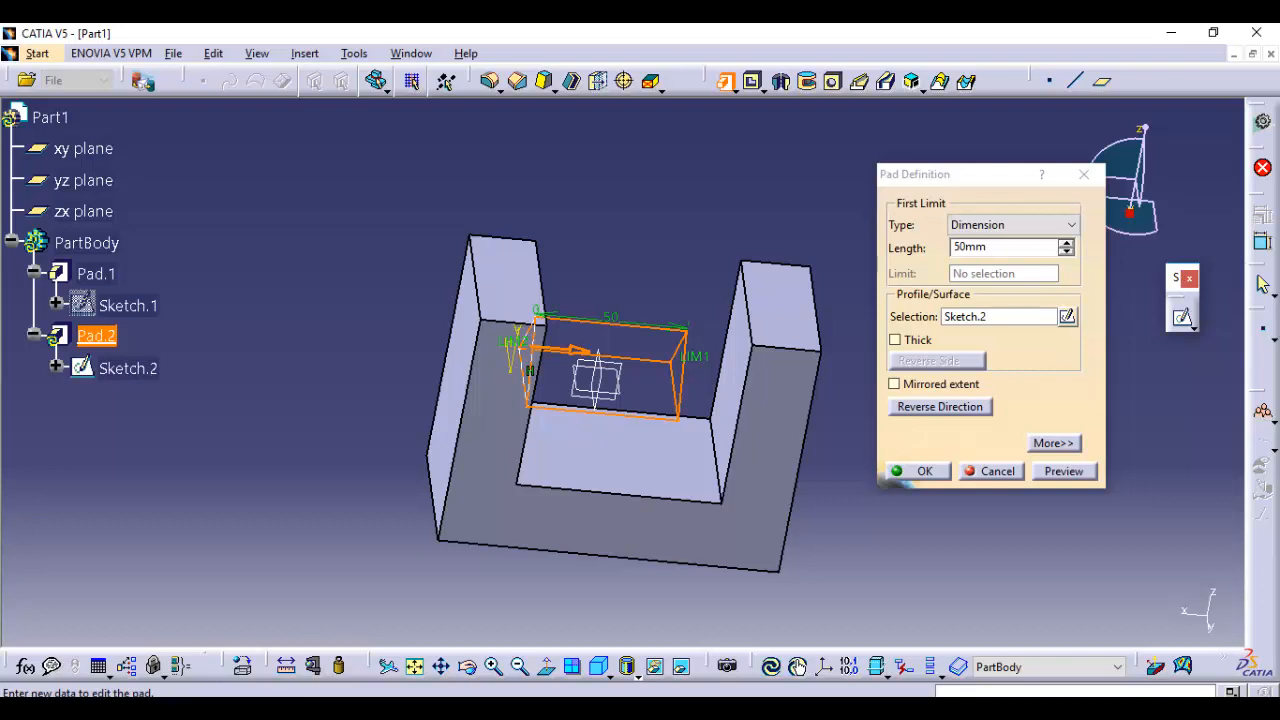
{"action": "left_click", "coordinate": [1014, 225]}
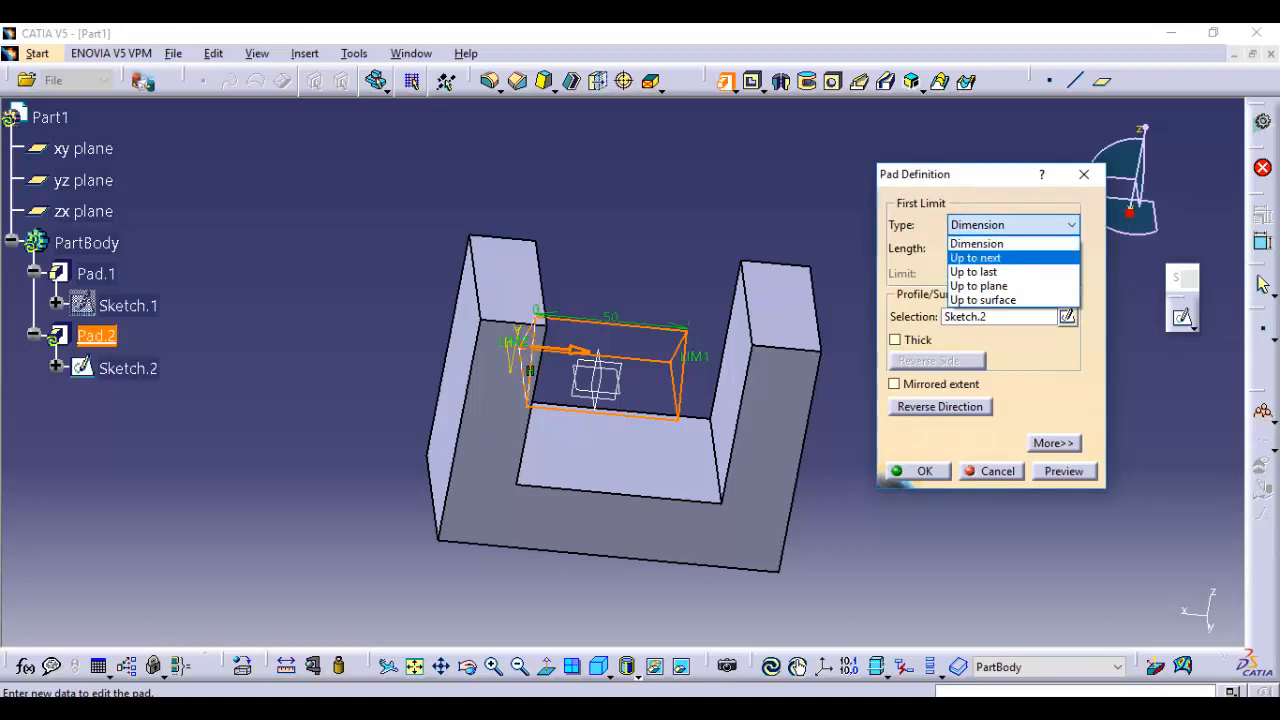
{"action": "left_click", "coordinate": [975, 258]}
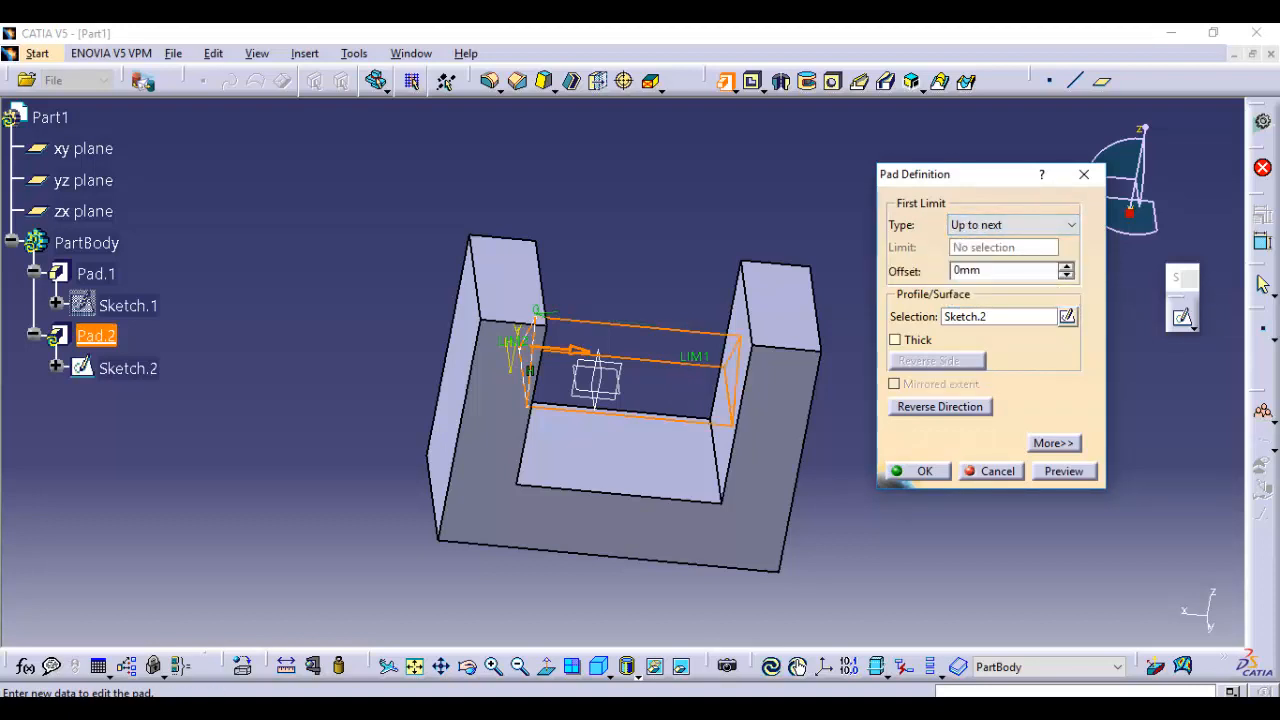
{"action": "left_click", "coordinate": [1064, 471]}
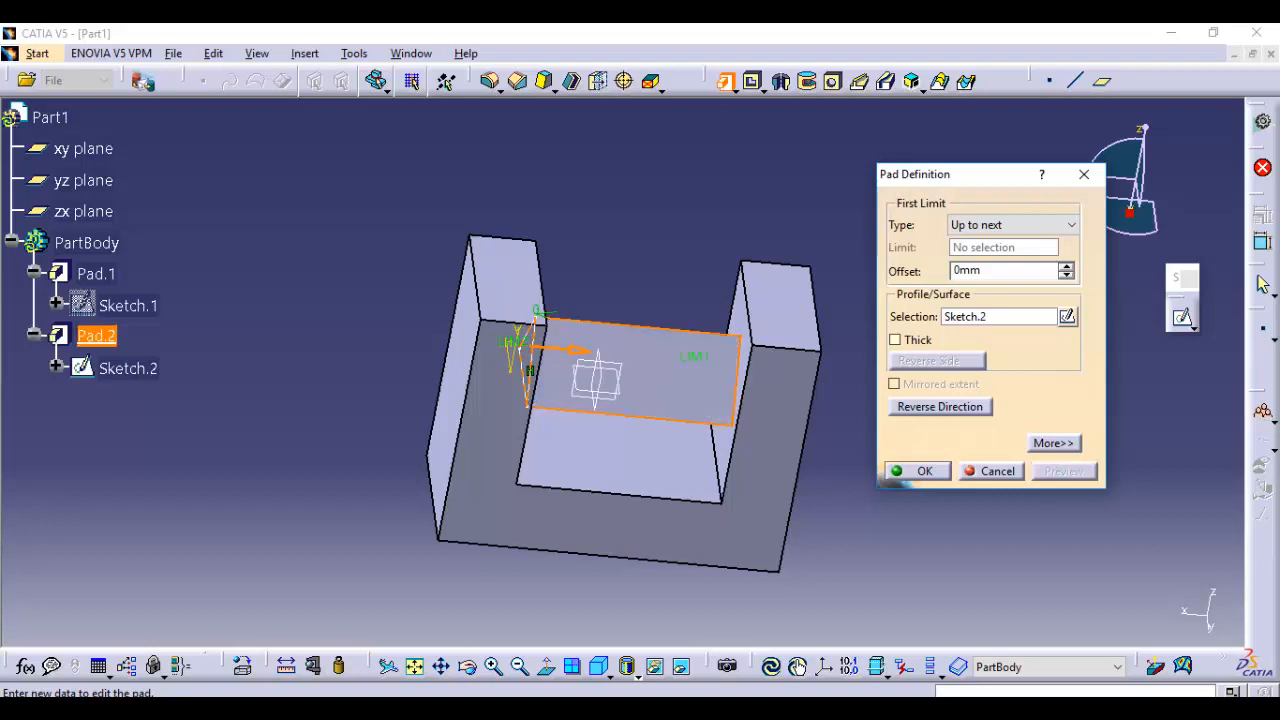
{"action": "left_click", "coordinate": [917, 471]}
Inspect the triangular pad between the two arms from several angles and undo the pad
{"action": "middle_click_drag", "start_coordinate": [620, 400], "coordinate": [600, 300]}
{"action": "middle_click_drag", "start_coordinate": [850, 330], "coordinate": [780, 210]}
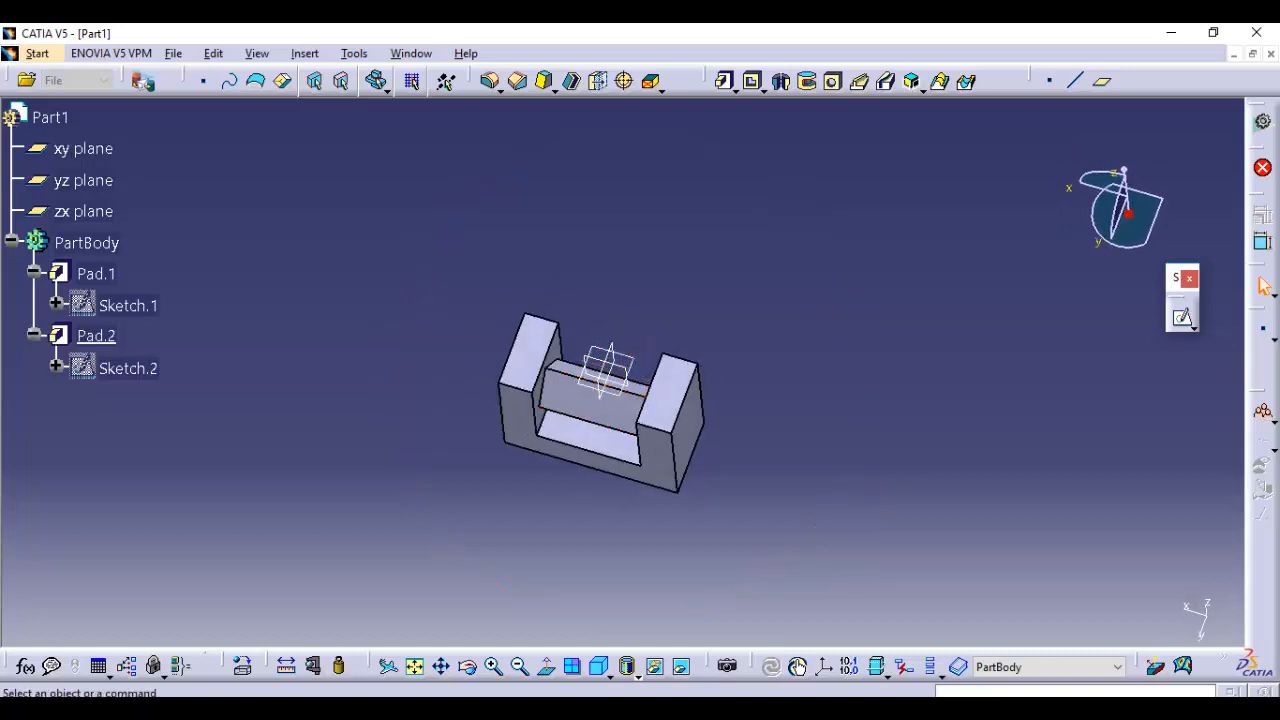
{"action": "left_click", "coordinate": [599, 667]}
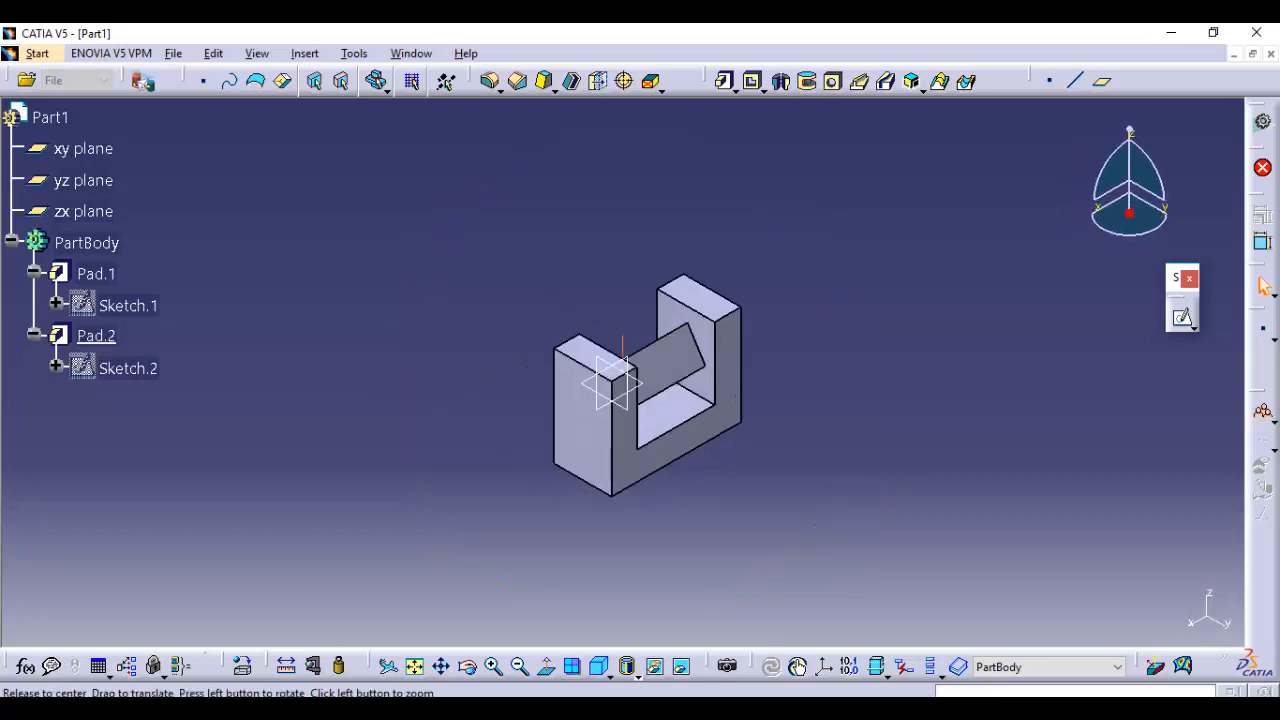
{"action": "middle_click_drag", "start_coordinate": [800, 430], "coordinate": [590, 330]}
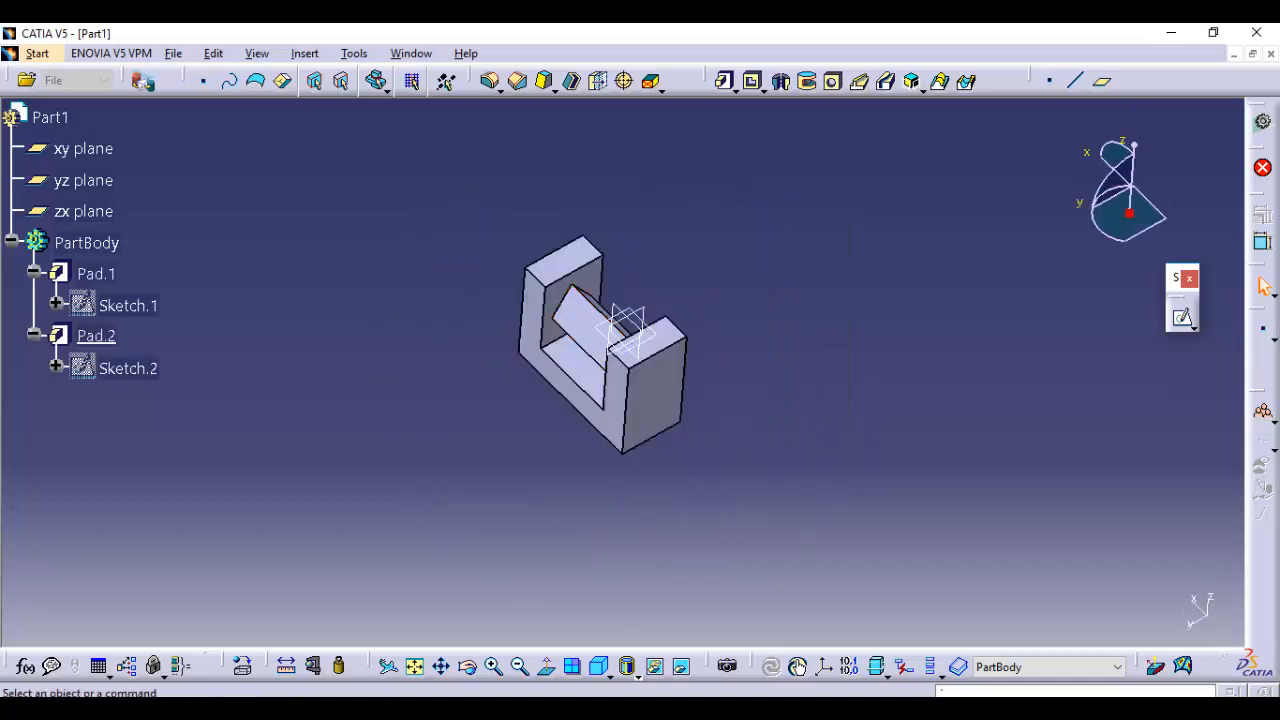
{"action": "key", "text": "ctrl+z"}
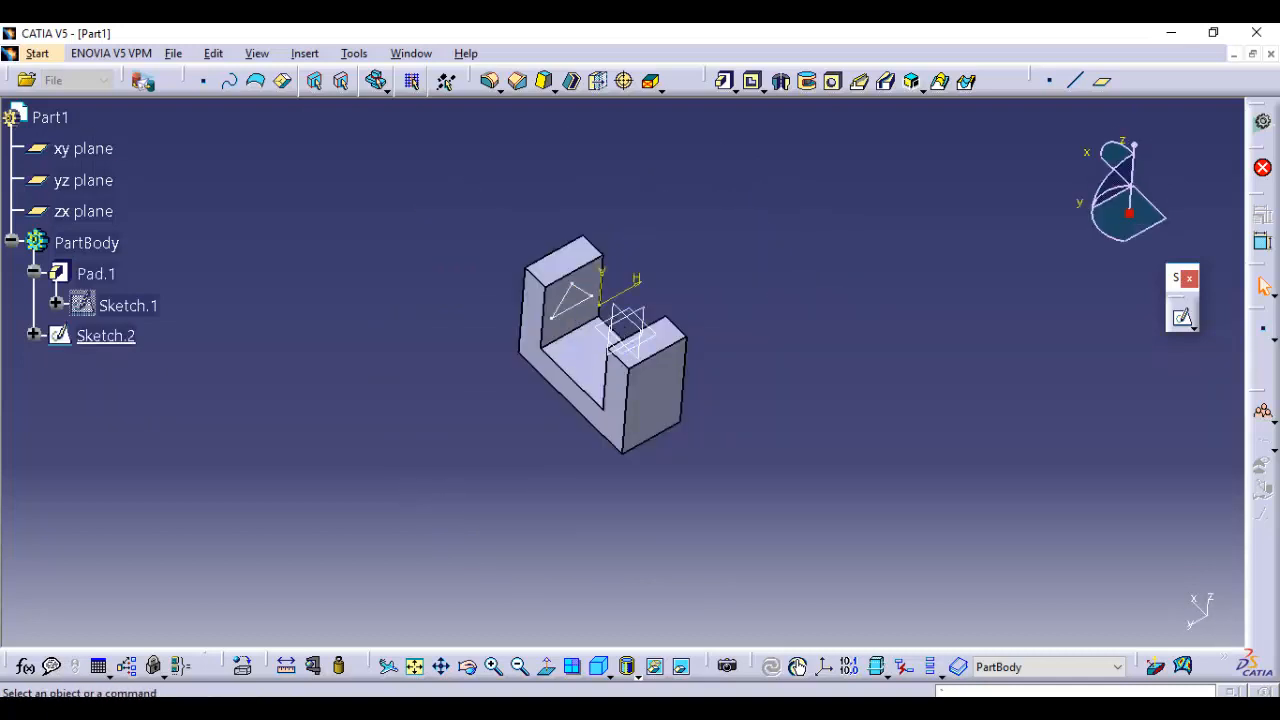
Edit Sketch.1 and draw a narrow upright rectangle inside the notch, from its floor line up to the profile's upper edge
{"action": "double_click", "coordinate": [96, 273]}
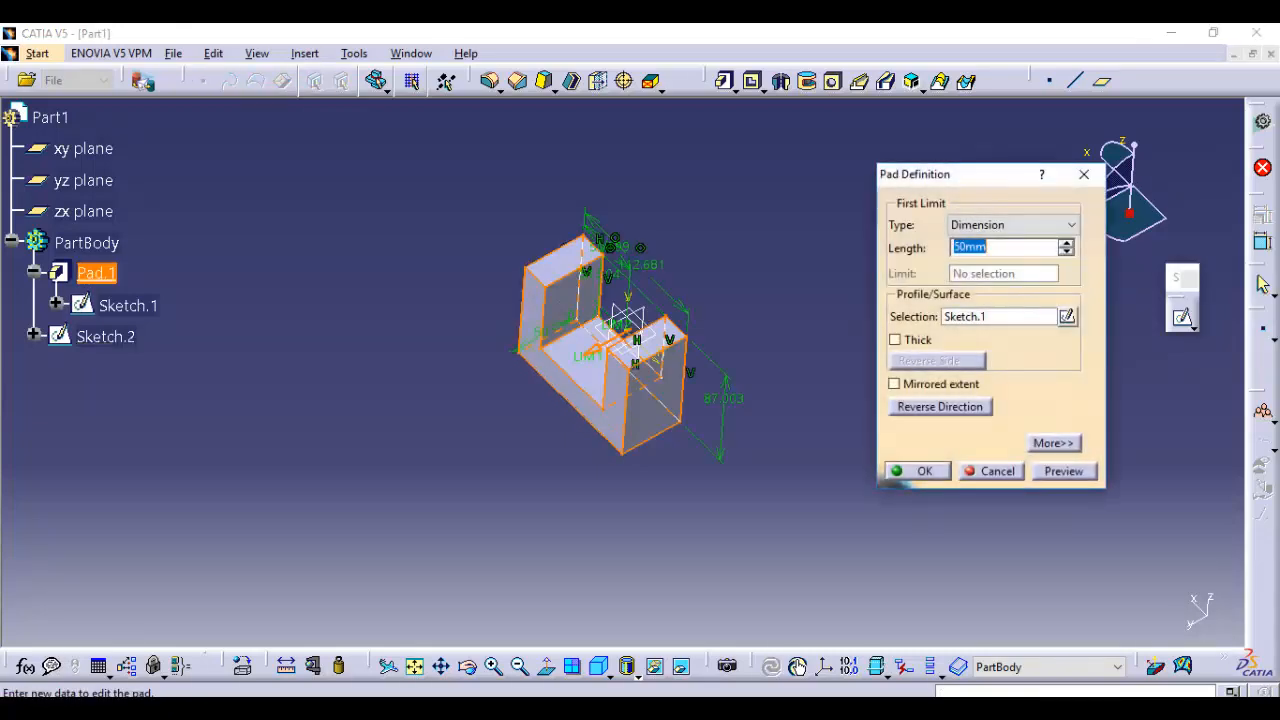
{"action": "key", "text": "Escape"}
{"action": "double_click", "coordinate": [128, 305]}
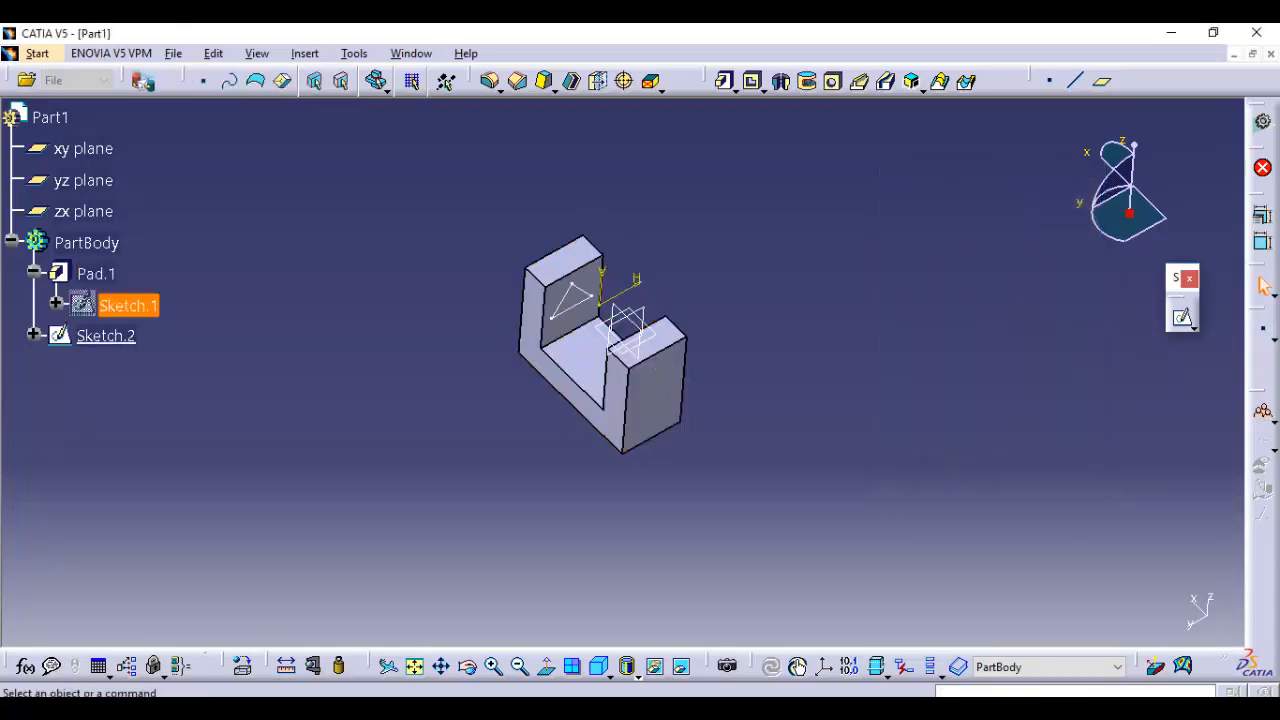
{"action": "mouse_move", "coordinate": [622, 309]}
{"action": "middle_mouse_down"}
{"action": "mouse_move", "coordinate": [578, 398]}
{"action": "mouse_move", "coordinate": [578, 376]}
{"action": "middle_mouse_up"}
{"action": "left_click", "coordinate": [578, 398]}
{"action": "middle_click_drag", "start_coordinate": [834, 380], "coordinate": [834, 330]}
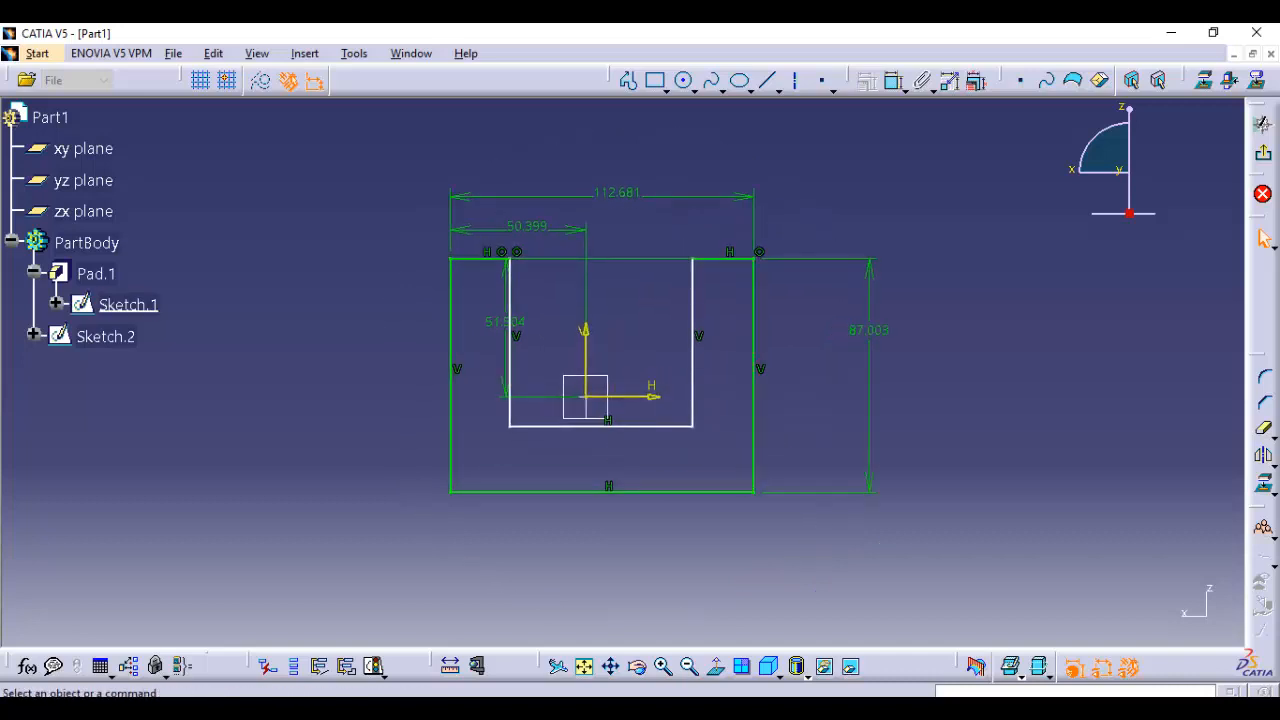
{"action": "left_click", "coordinate": [655, 80]}
{"action": "left_click", "coordinate": [579, 425]}
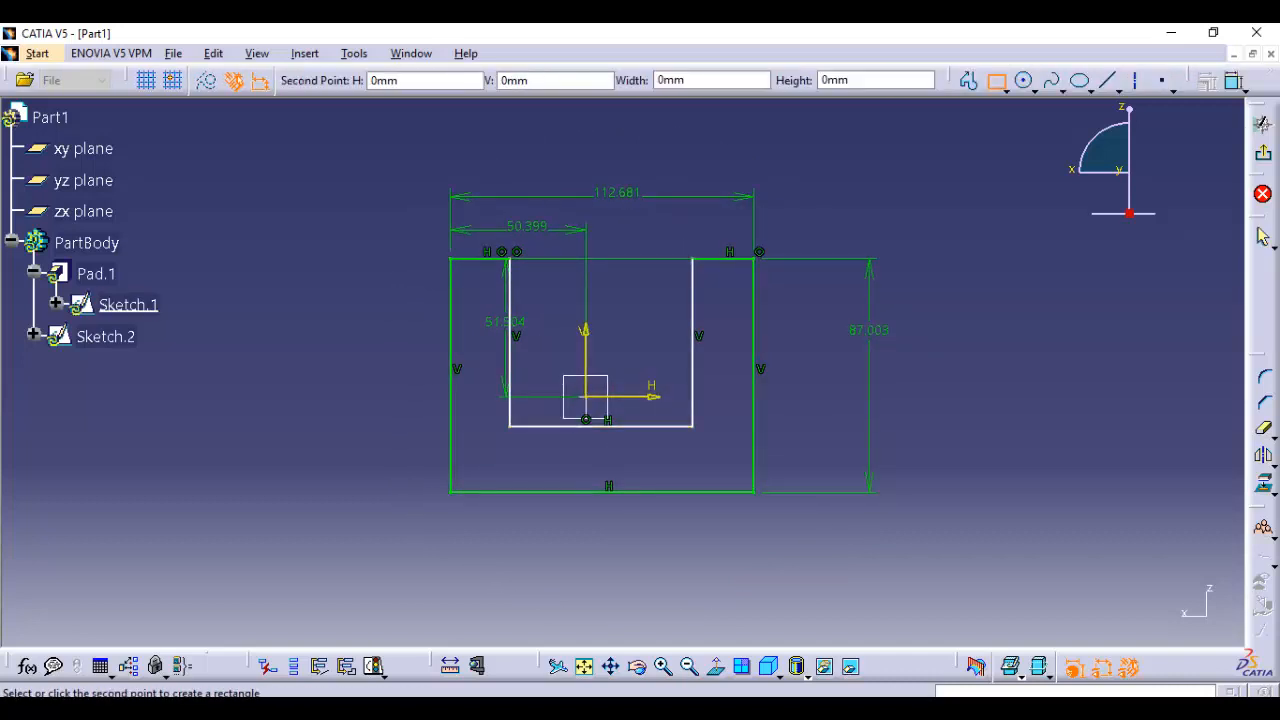
{"action": "left_click", "coordinate": [614, 259]}
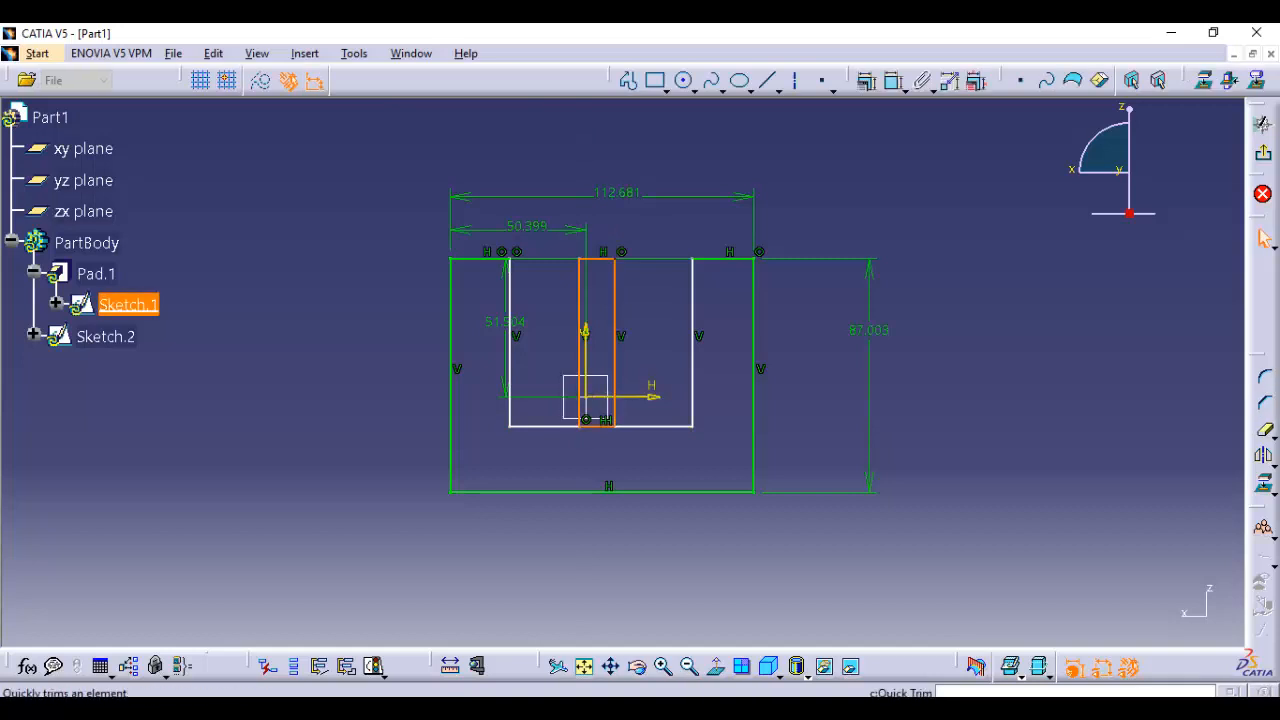
Quick Trim the overlapping floor lines between the narrow rectangle's sides to form a middle arm, and exit the sketch
{"action": "left_click", "coordinate": [1265, 430]}
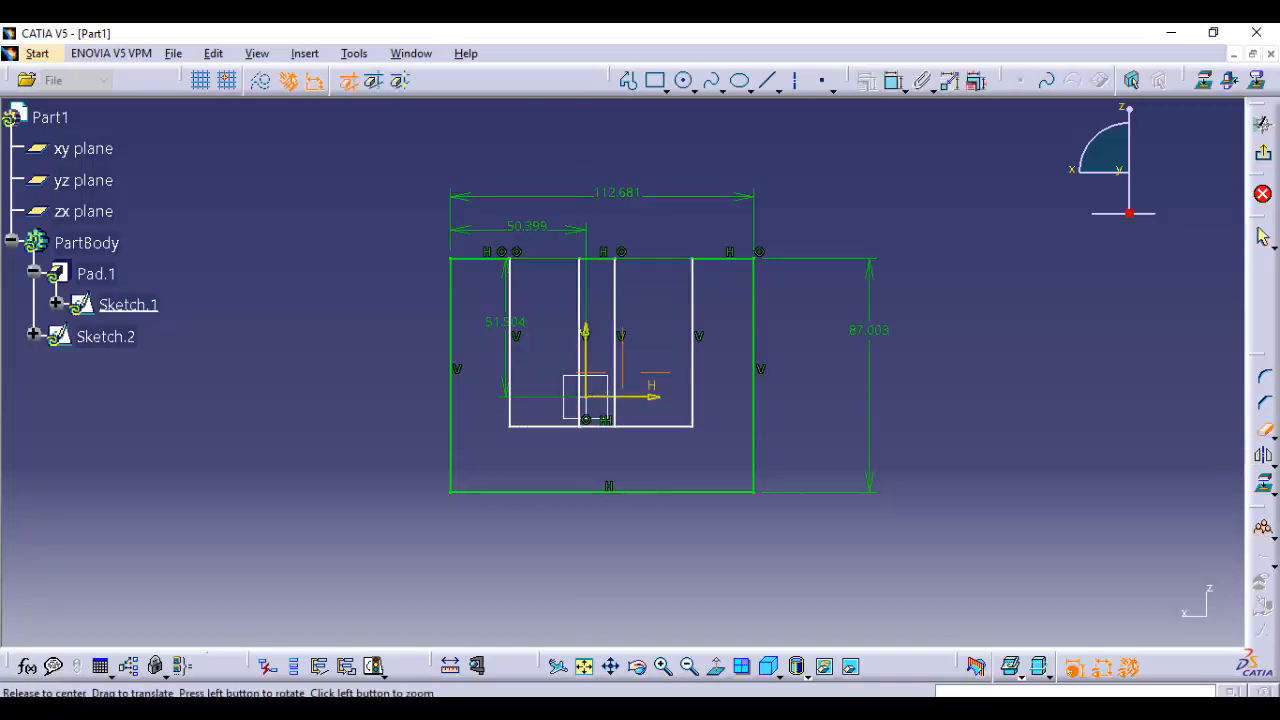
{"action": "middle_click_drag", "start_coordinate": [680, 410], "coordinate": [680, 320]}
{"action": "left_click", "coordinate": [560, 500]}
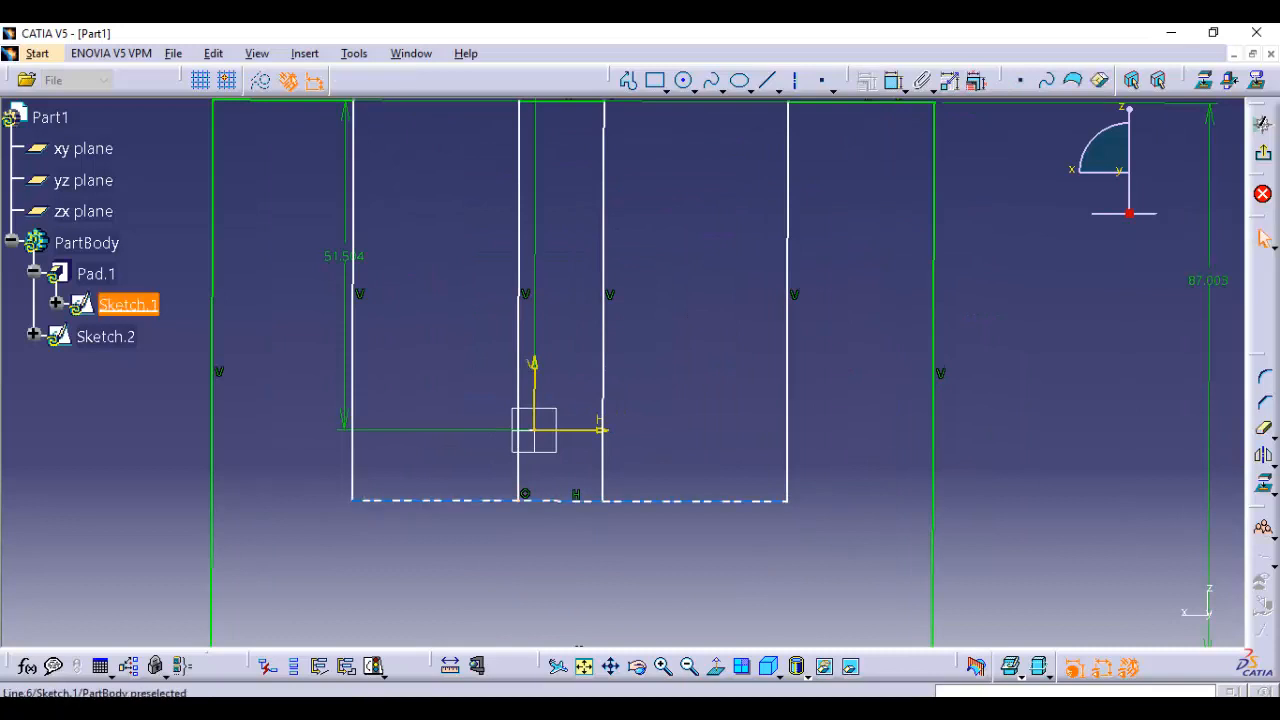
{"action": "left_click", "coordinate": [560, 500]}
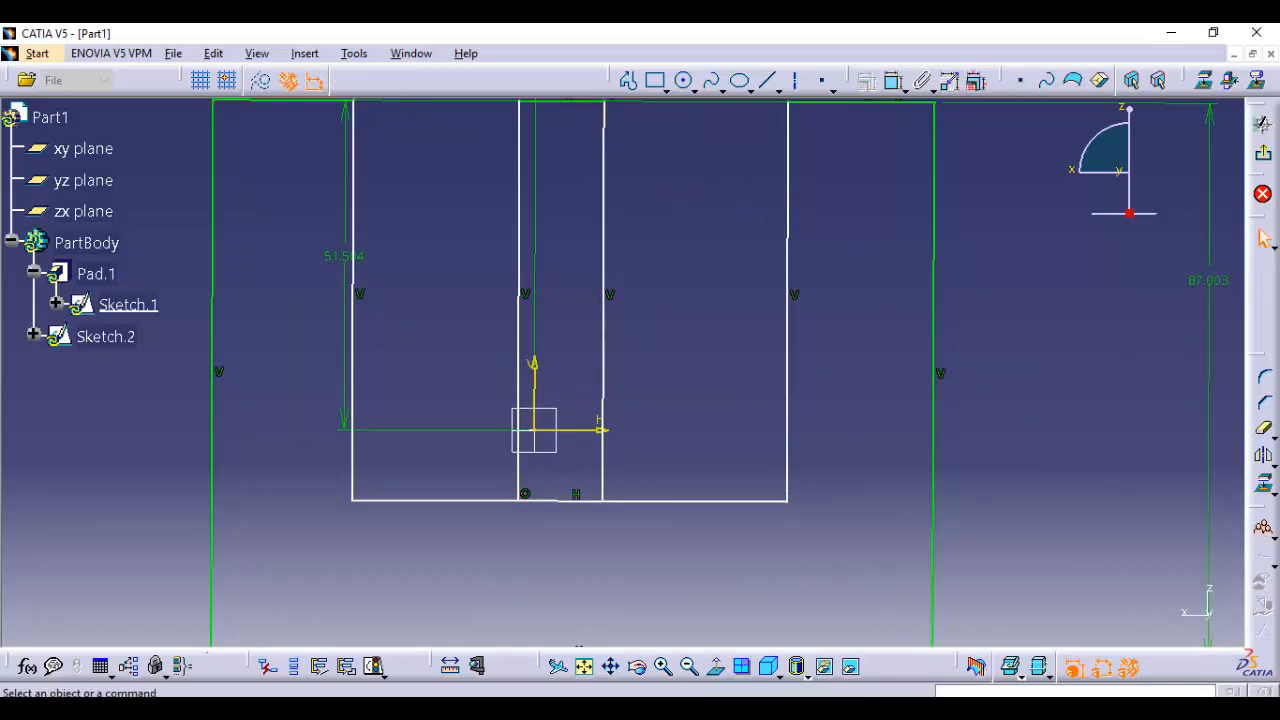
{"action": "left_click", "coordinate": [1274, 436]}
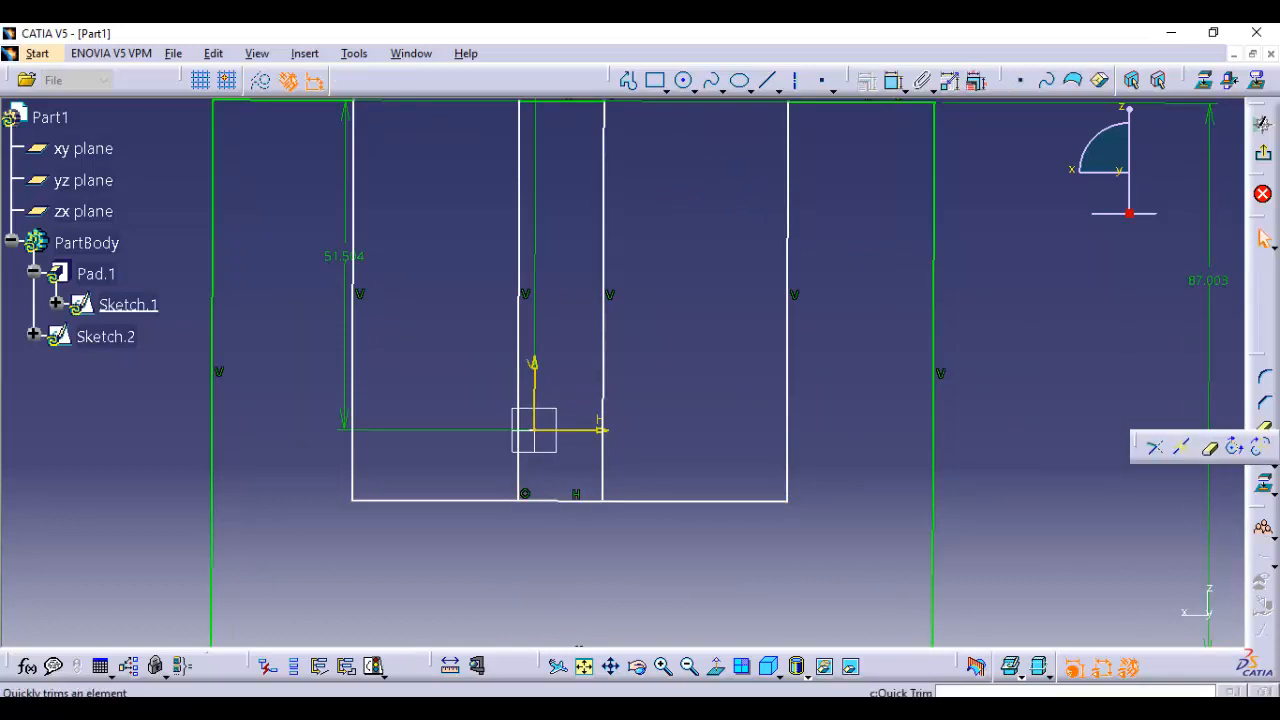
{"action": "left_click", "coordinate": [1207, 447]}
{"action": "left_click", "coordinate": [560, 500]}
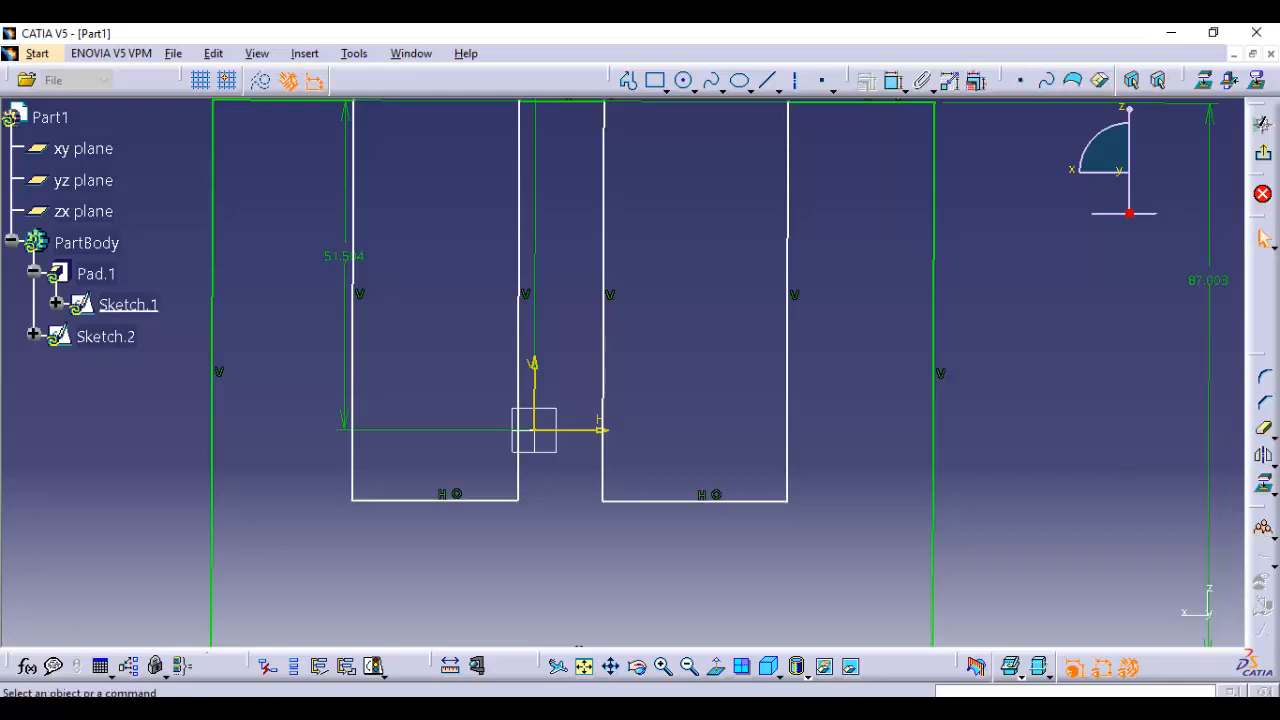
{"action": "middle_click_drag", "start_coordinate": [560, 500], "coordinate": [560, 590], "text": "ctrl"}
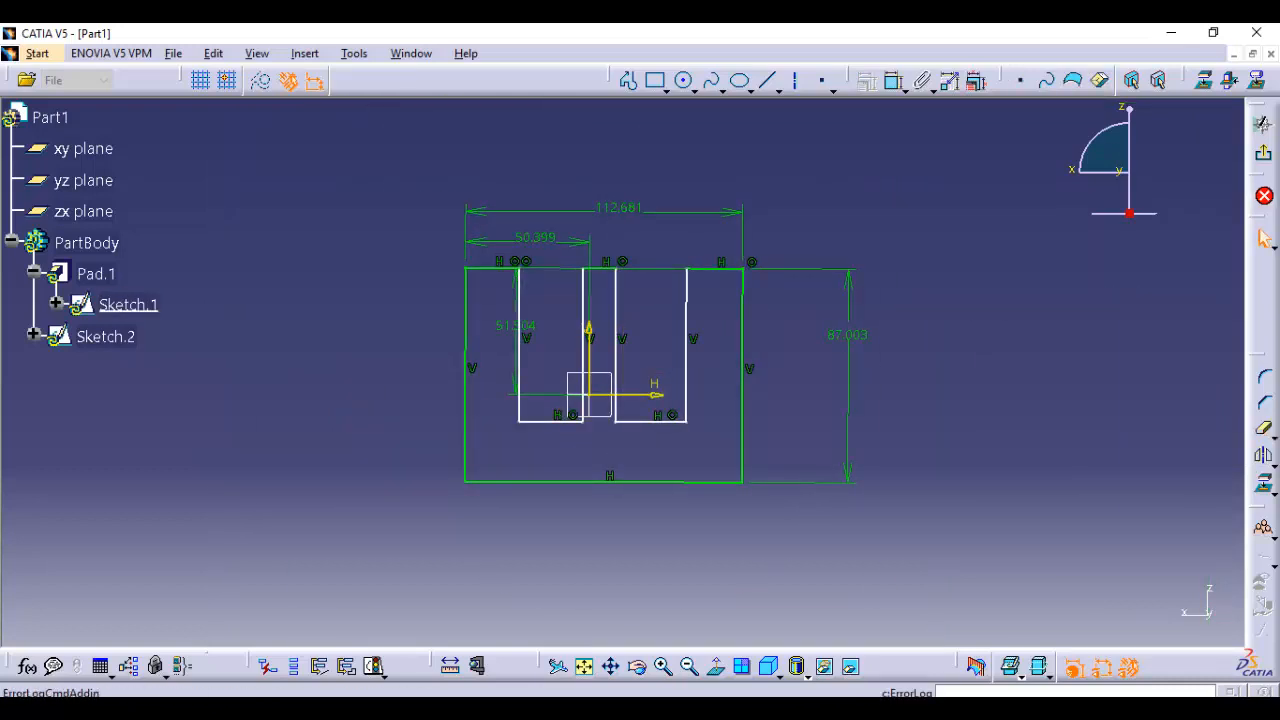
{"action": "left_click", "coordinate": [1263, 123]}
{"action": "left_click", "coordinate": [800, 380]}
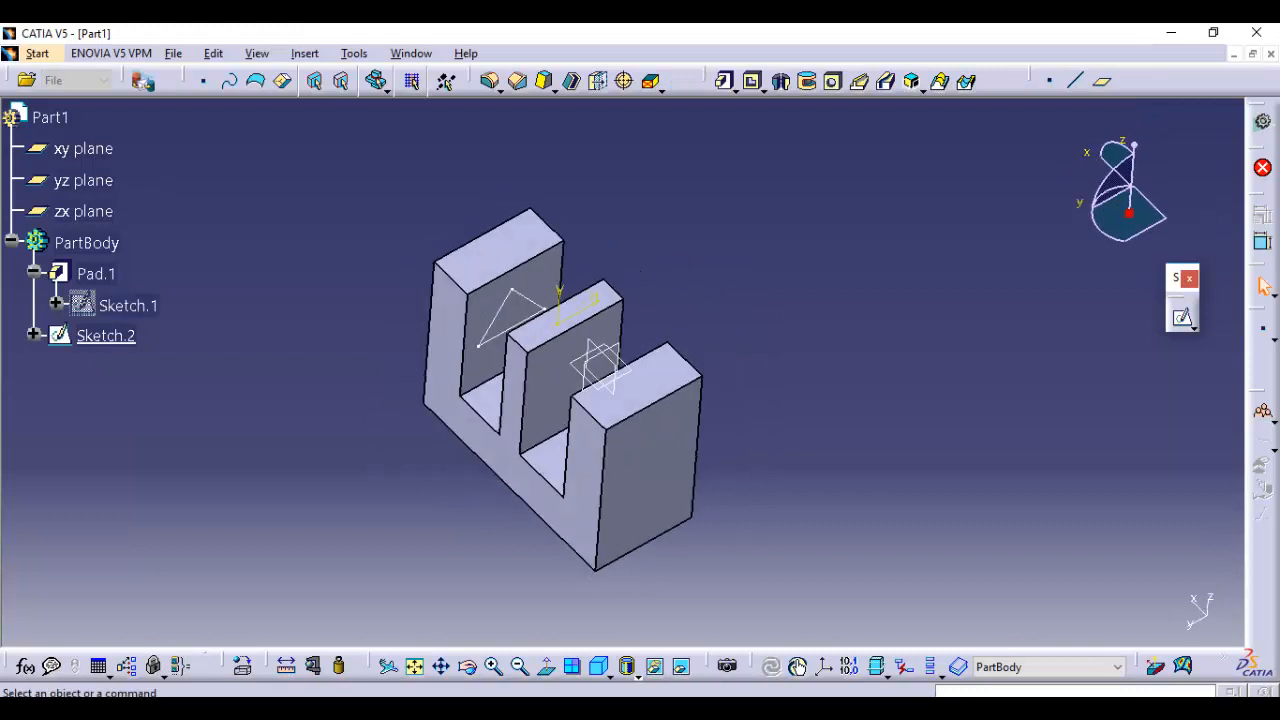
Define a pad from Sketch.2 with the first limit type Up to next and preview it against the middle arm
{"action": "middle_click_drag", "start_coordinate": [800, 380], "coordinate": [888, 380]}
{"action": "left_click", "coordinate": [725, 82]}
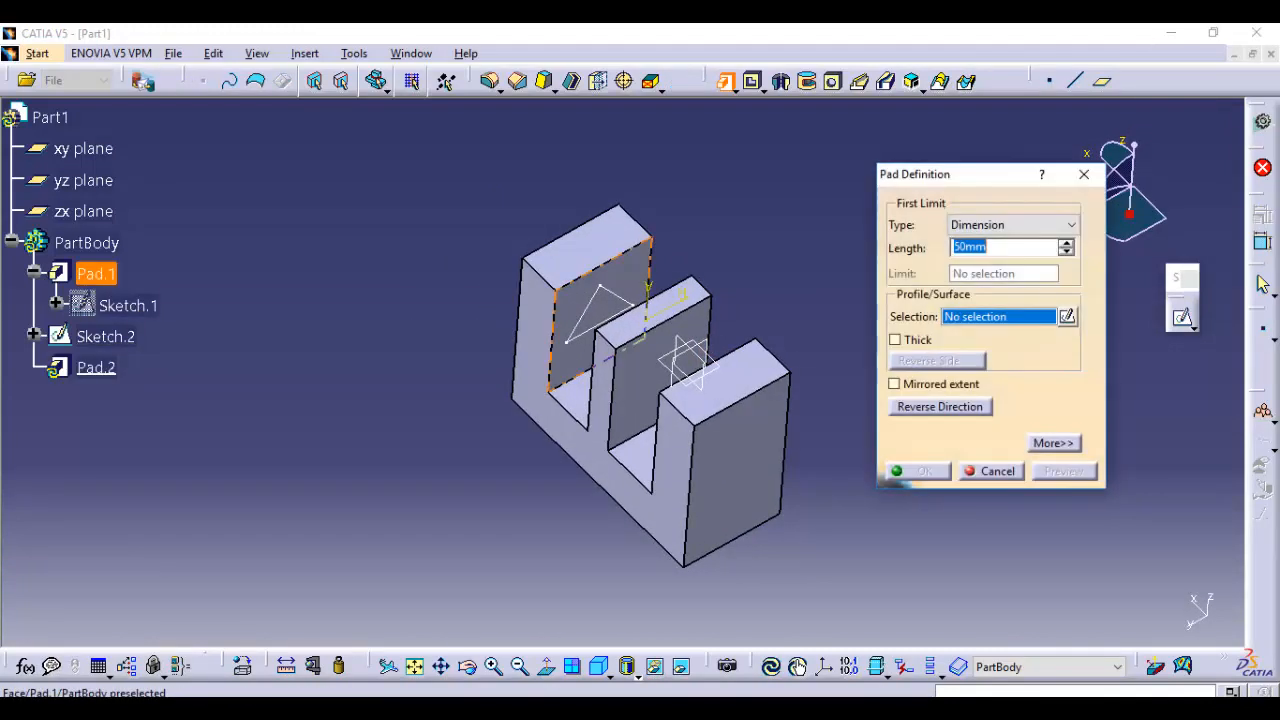
{"action": "left_click", "coordinate": [105, 336]}
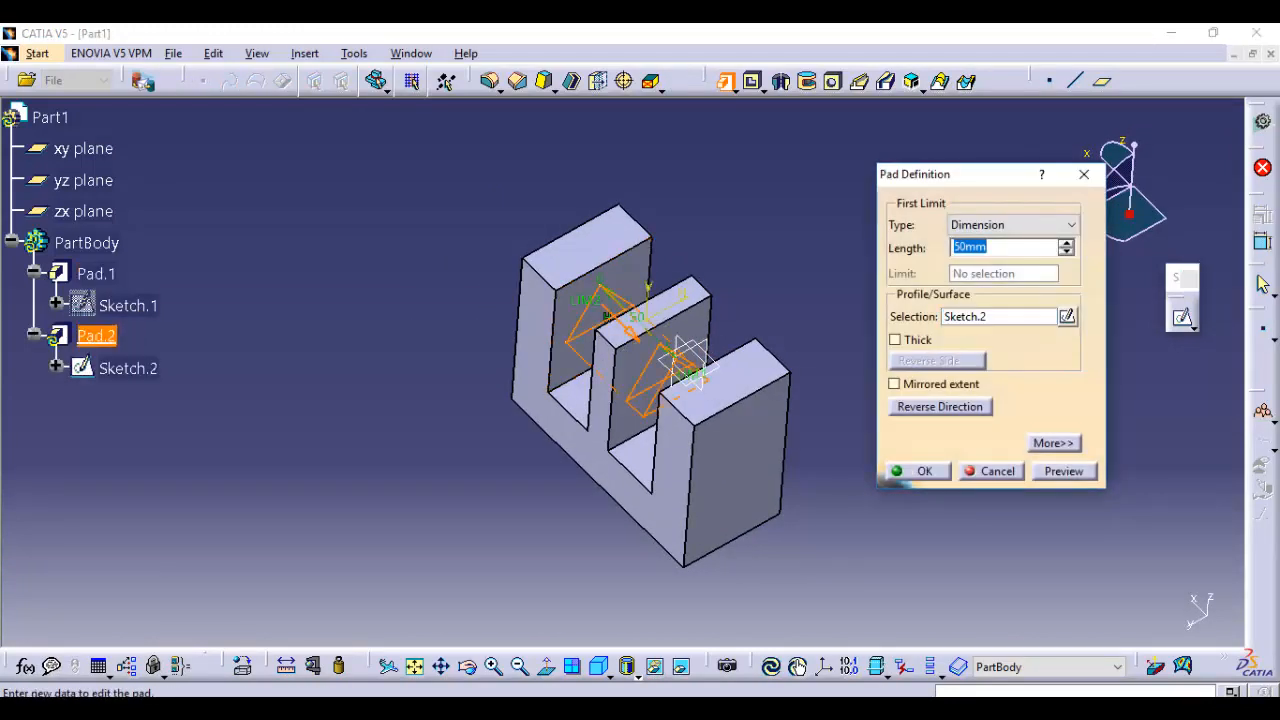
{"action": "middle_click_drag", "start_coordinate": [700, 405], "coordinate": [623, 371]}
{"action": "left_click", "coordinate": [1013, 225]}
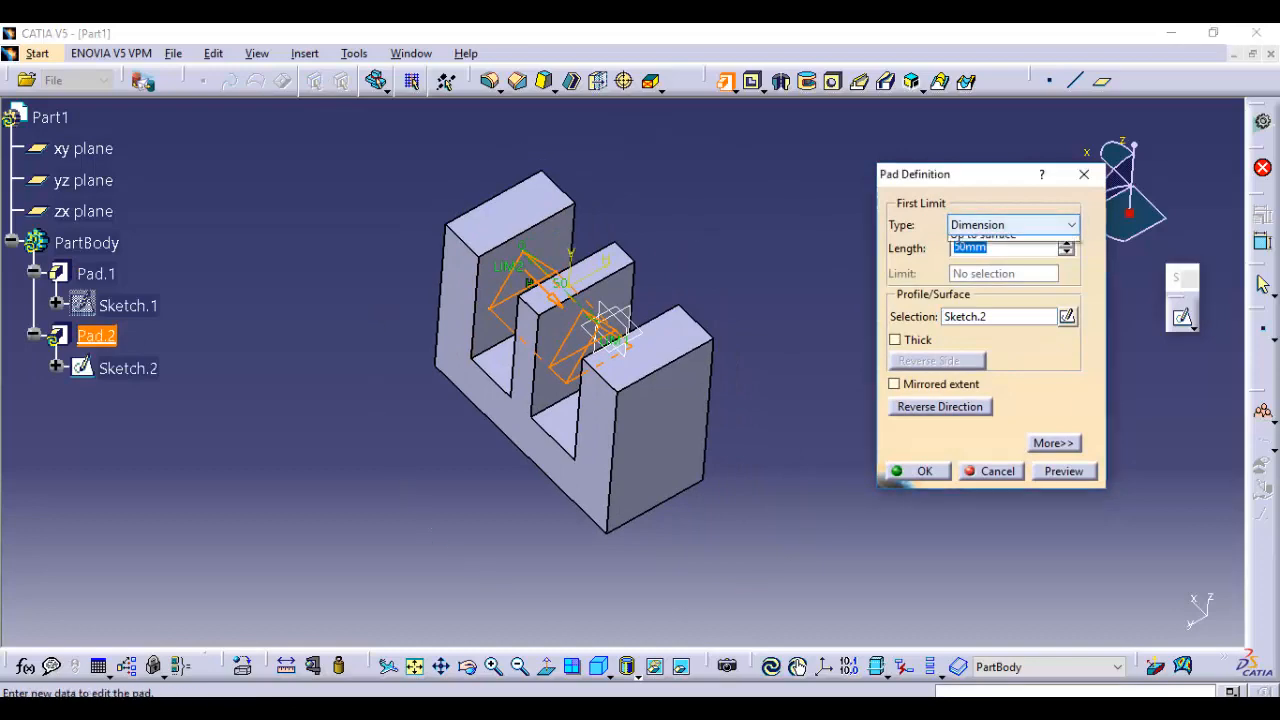
{"action": "left_click", "coordinate": [976, 258]}
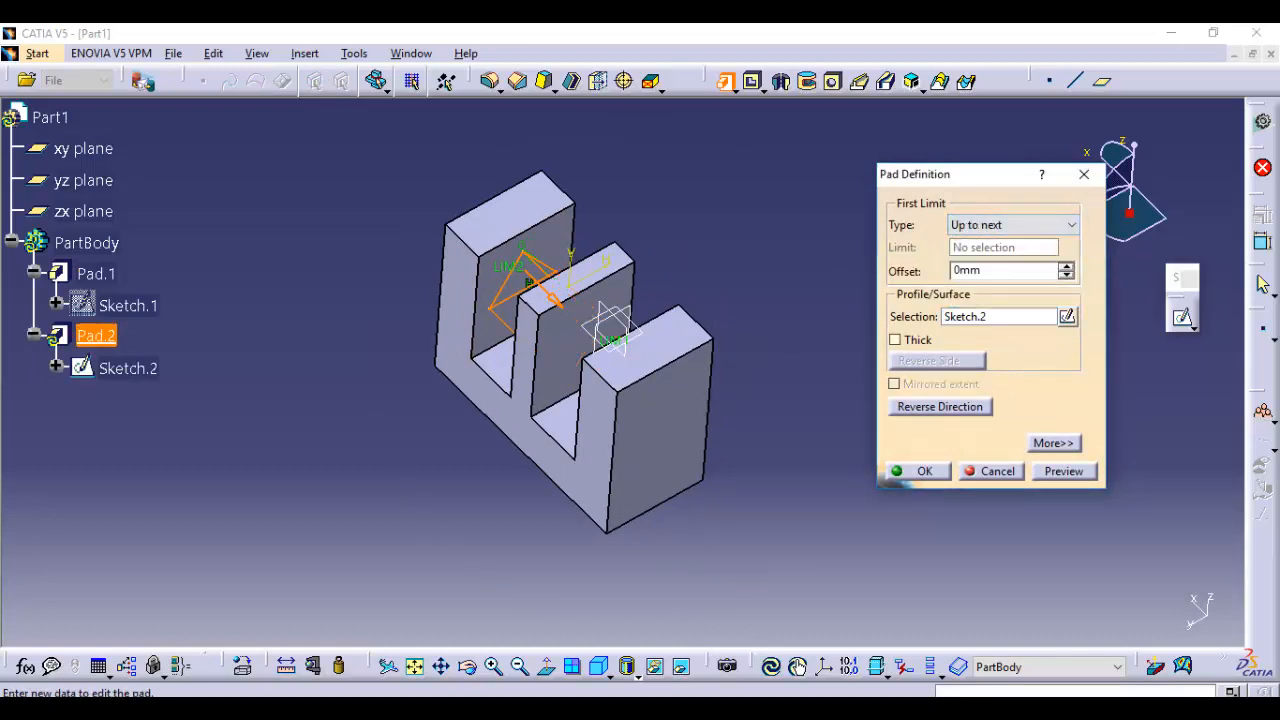
{"action": "middle_click_drag", "start_coordinate": [500, 424], "coordinate": [562, 428]}
{"action": "middle_click_drag", "start_coordinate": [520, 303], "coordinate": [485, 378]}
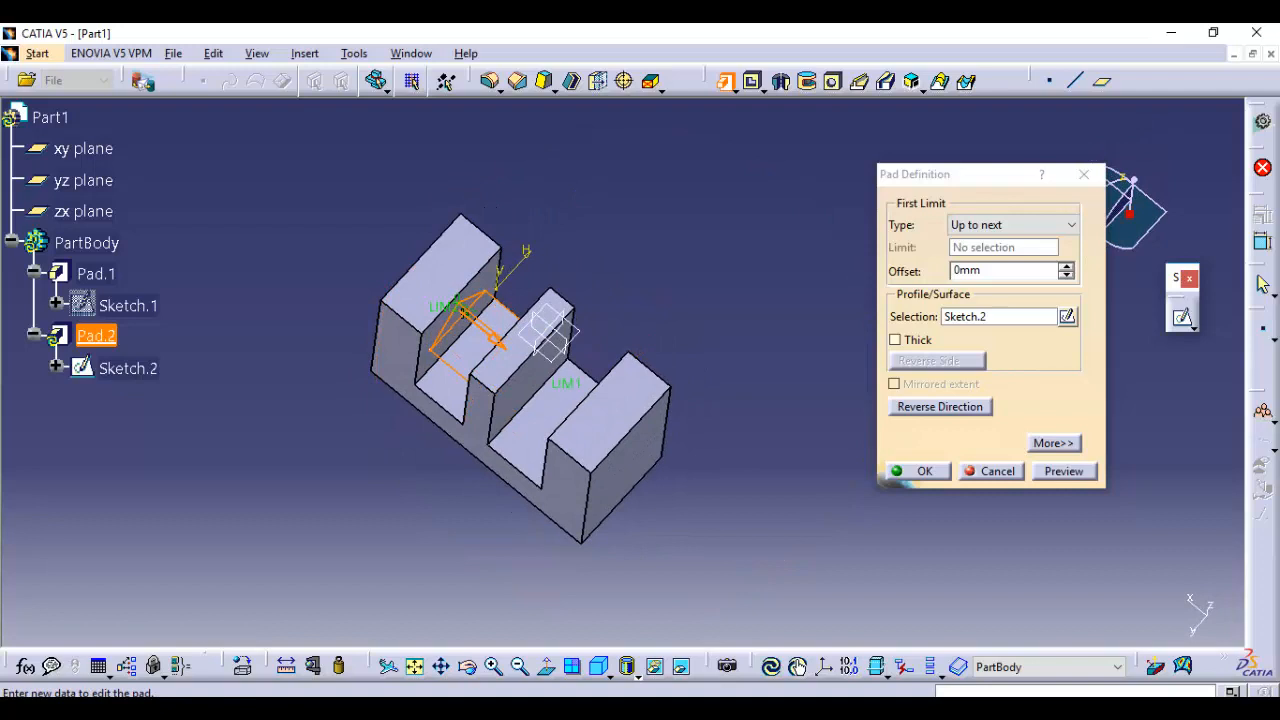
{"action": "left_click", "coordinate": [1064, 471]}
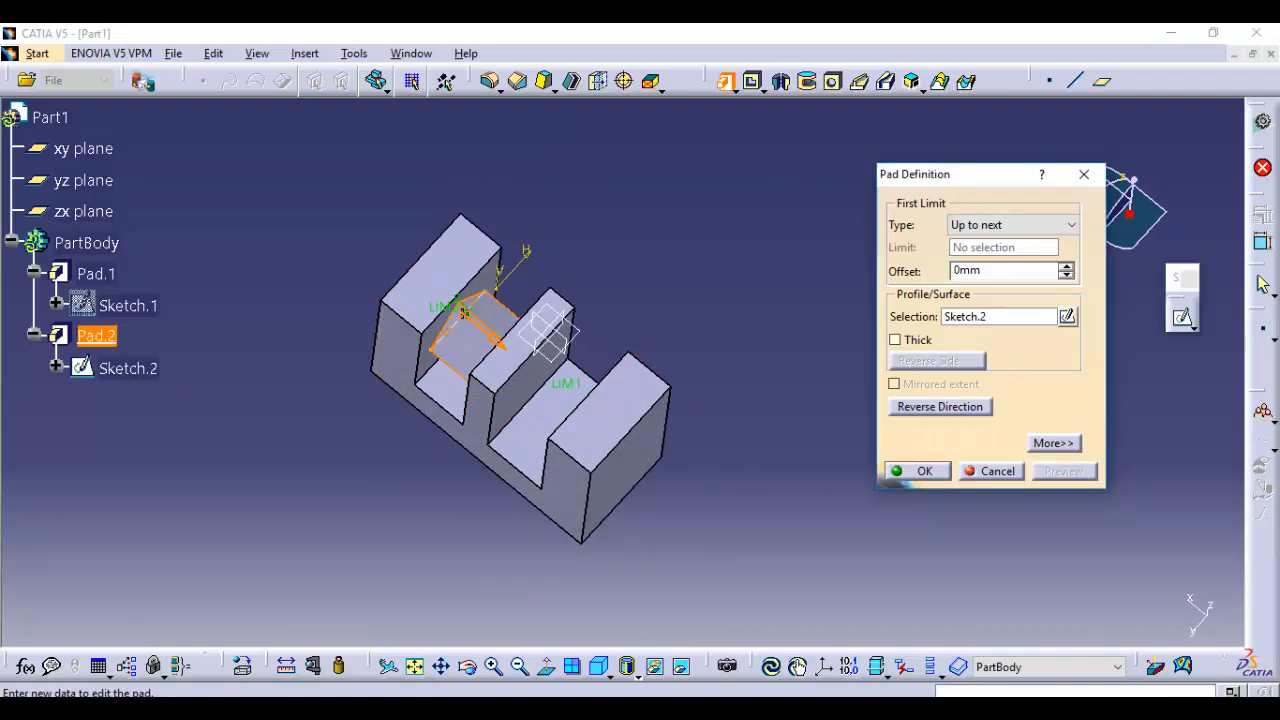
{"action": "mouse_move", "coordinate": [464, 313]}
{"action": "middle_mouse_down"}
{"action": "mouse_move", "coordinate": [489, 268]}
{"action": "mouse_move", "coordinate": [489, 284]}
{"action": "middle_mouse_up"}
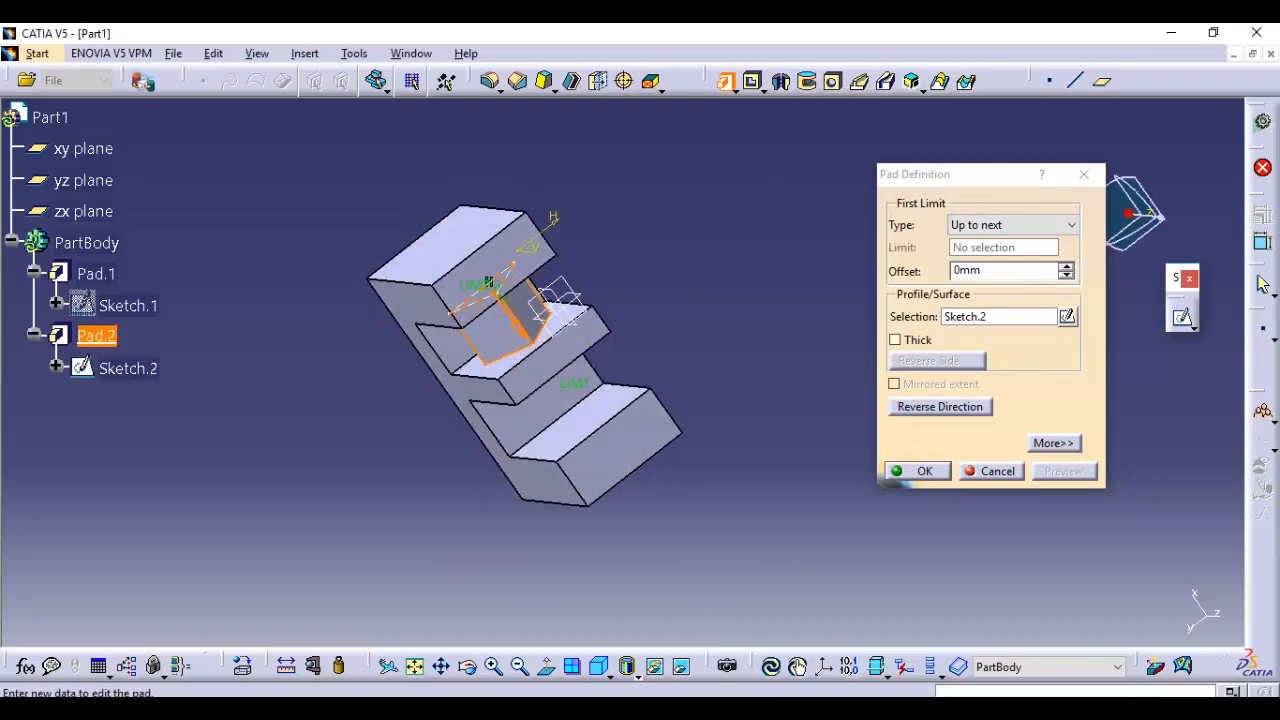
Set the pad's first limit type to Up to last and inspect its preview through both slots from several angles
{"action": "middle_click_drag", "start_coordinate": [684, 402], "coordinate": [680, 310]}
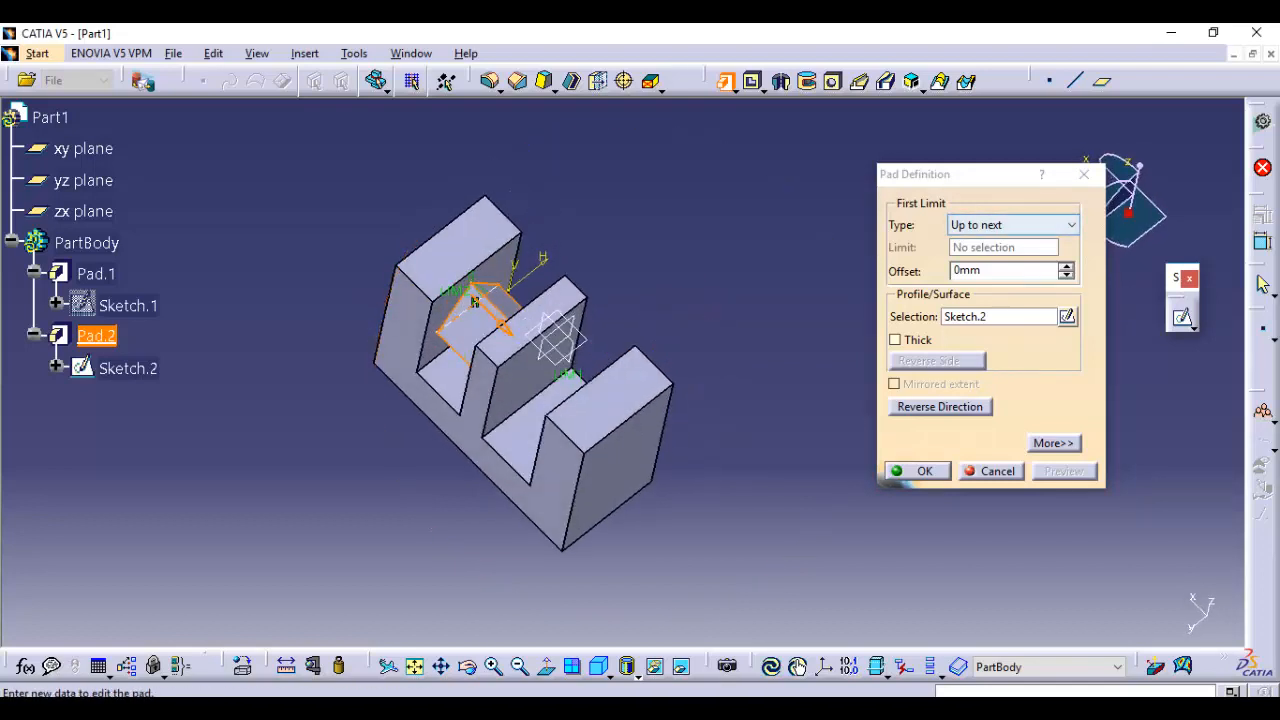
{"action": "left_click", "coordinate": [1013, 225]}
{"action": "left_click", "coordinate": [990, 272]}
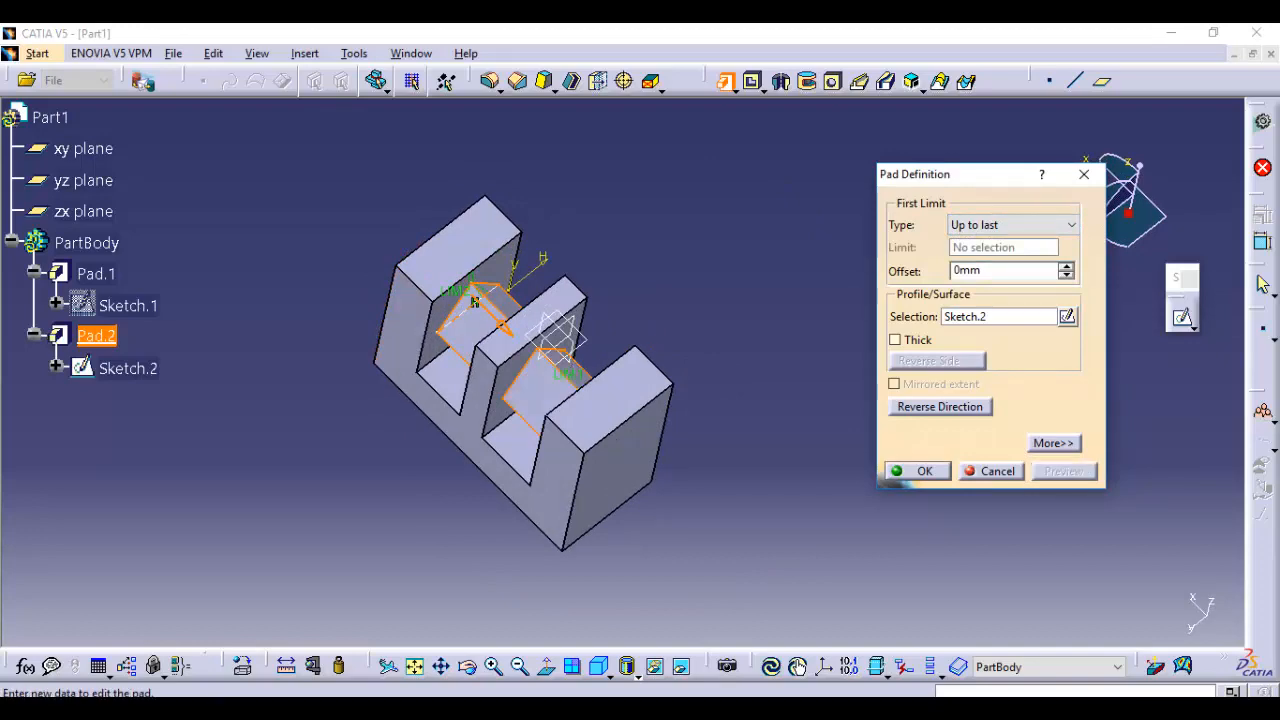
{"action": "middle_click_drag", "start_coordinate": [640, 432], "coordinate": [746, 342]}
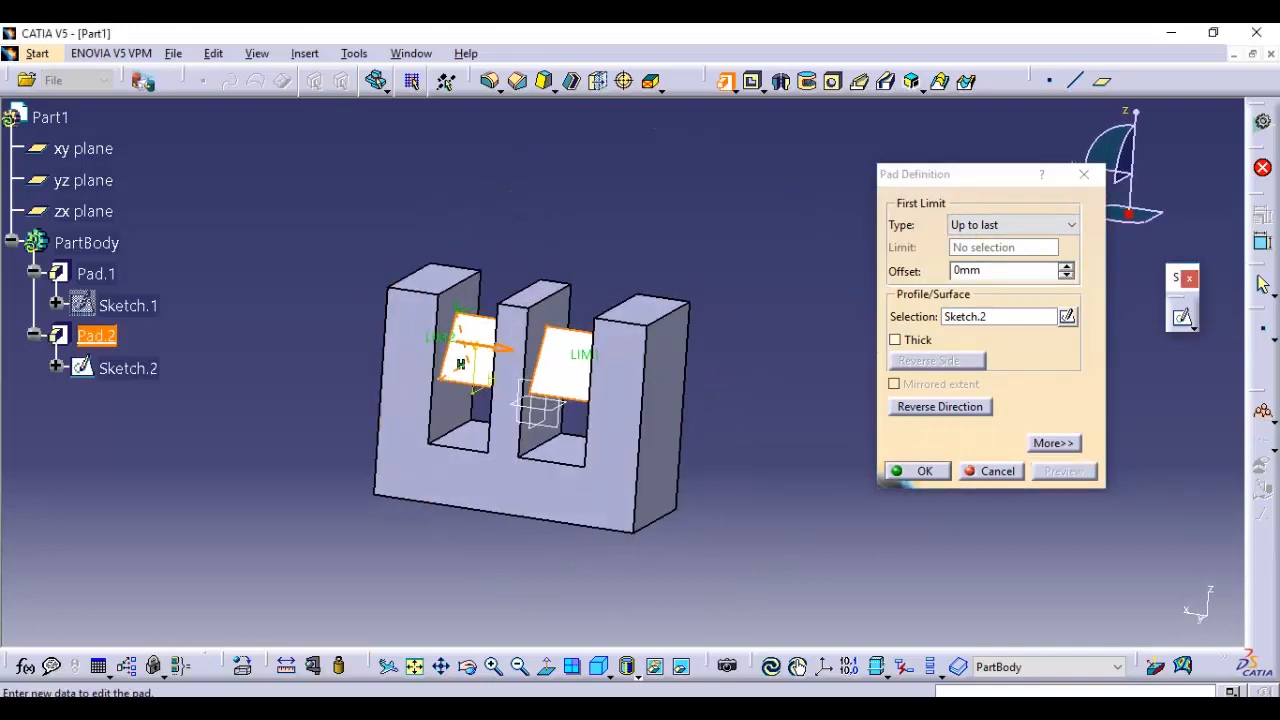
{"action": "middle_click_drag", "start_coordinate": [560, 375], "coordinate": [756, 425]}
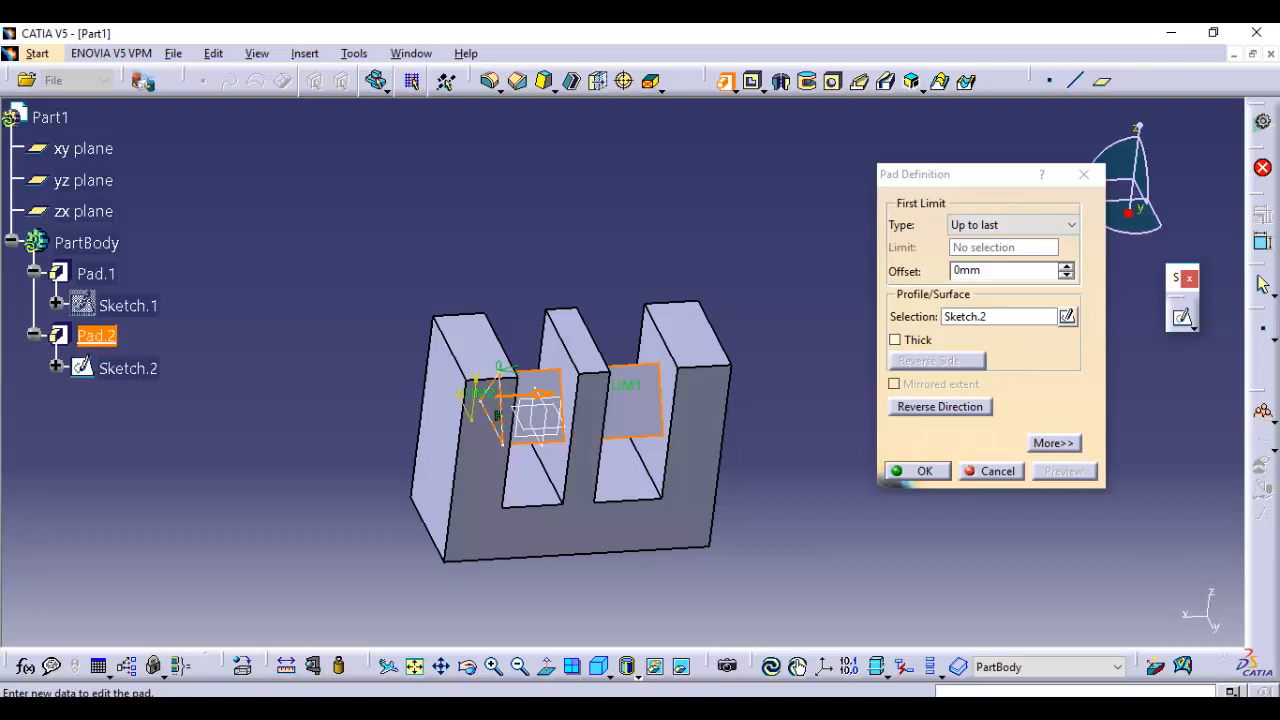
{"action": "left_click", "coordinate": [1071, 225]}
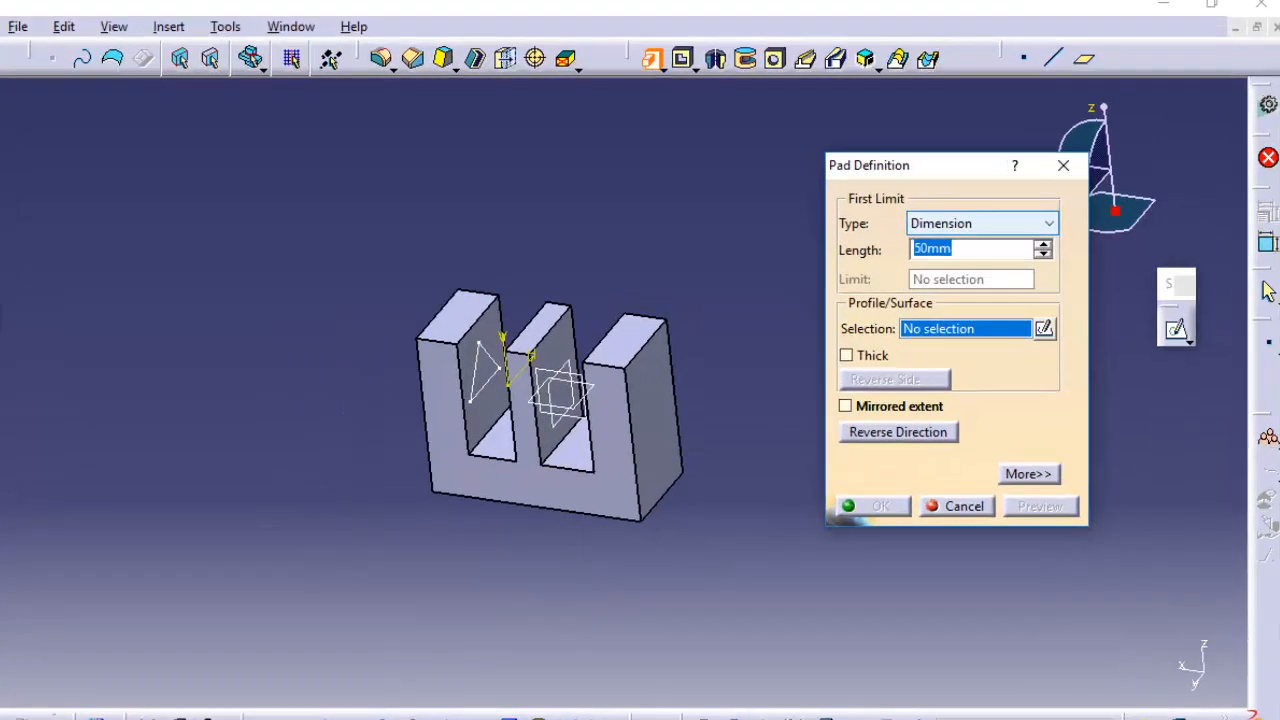
{"action": "left_click", "coordinate": [1071, 225]}
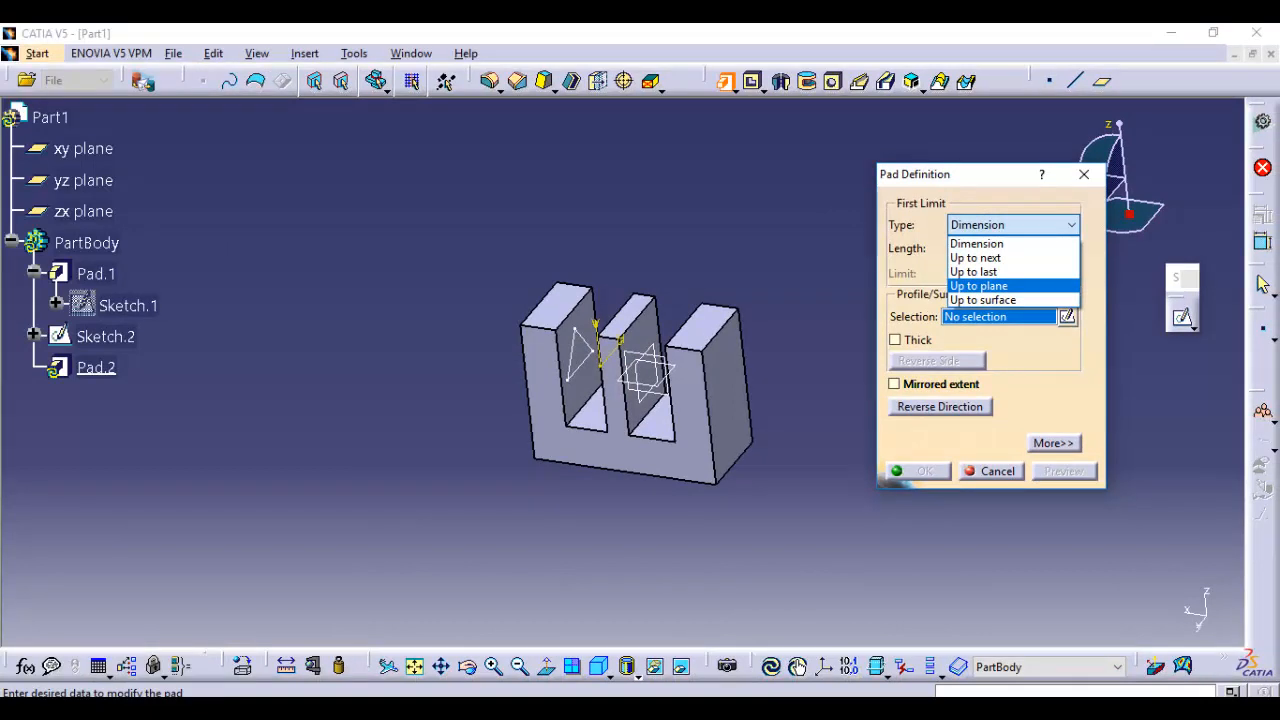
{"action": "left_click", "coordinate": [980, 286]}
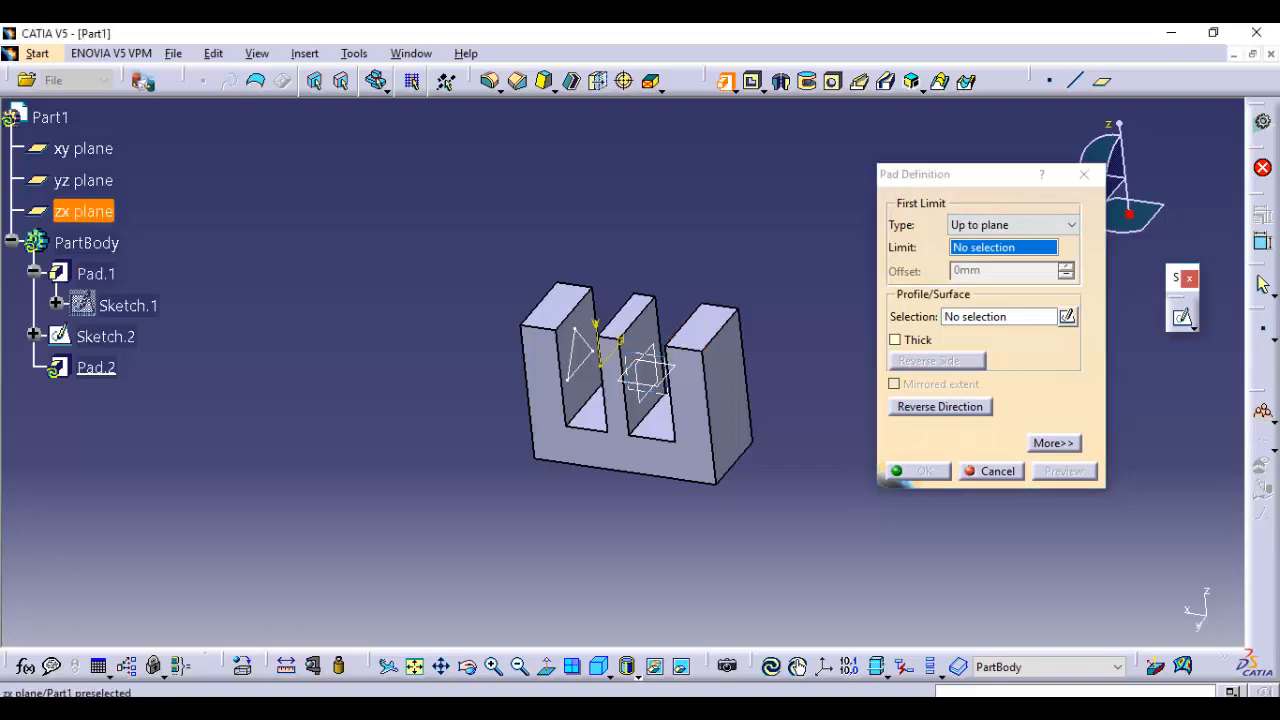
{"action": "middle_click_drag", "start_coordinate": [643, 368], "coordinate": [829, 377]}
{"action": "left_click", "coordinate": [693, 380]}
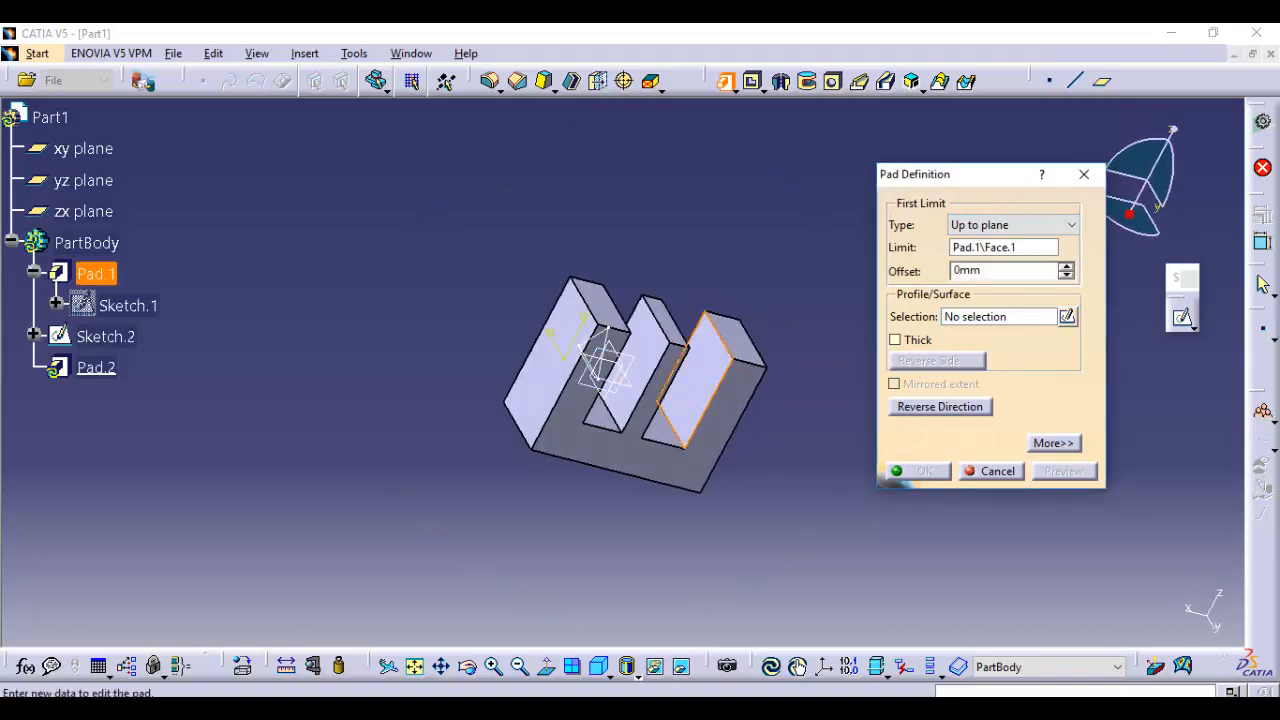
{"action": "middle_click_drag", "start_coordinate": [826, 300], "coordinate": [690, 370]}
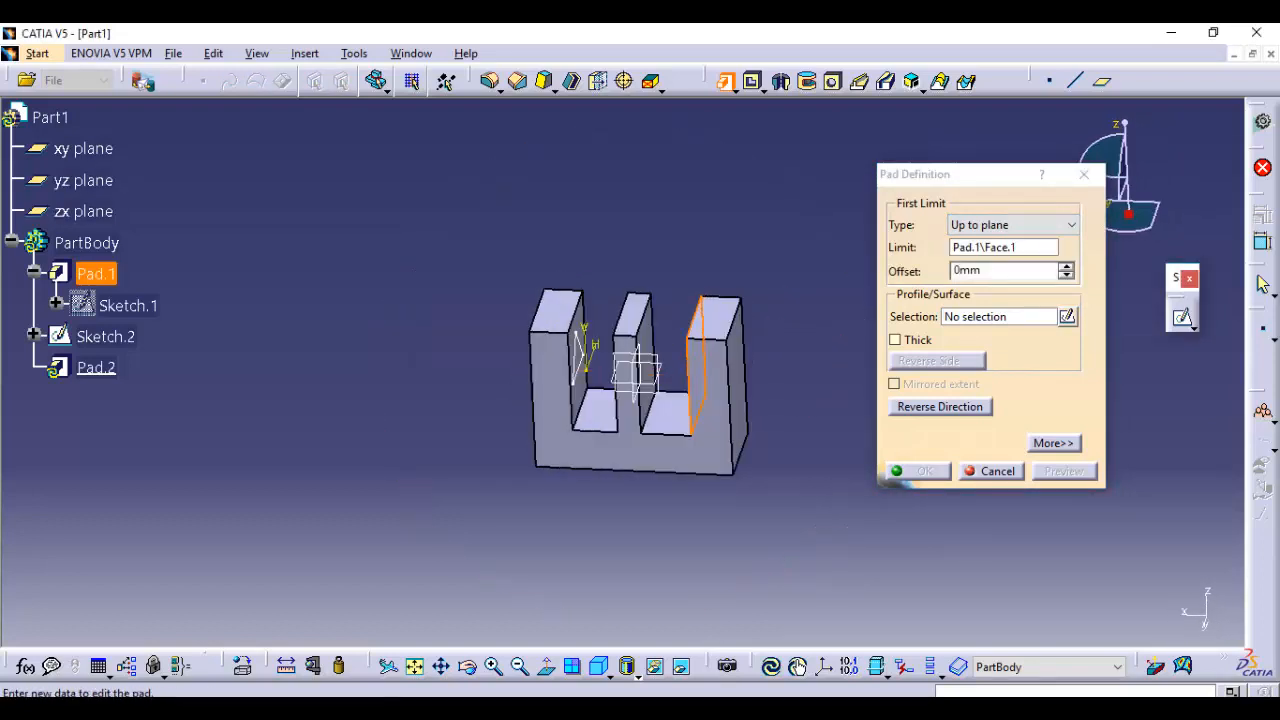
{"action": "key", "text": "Escape"}
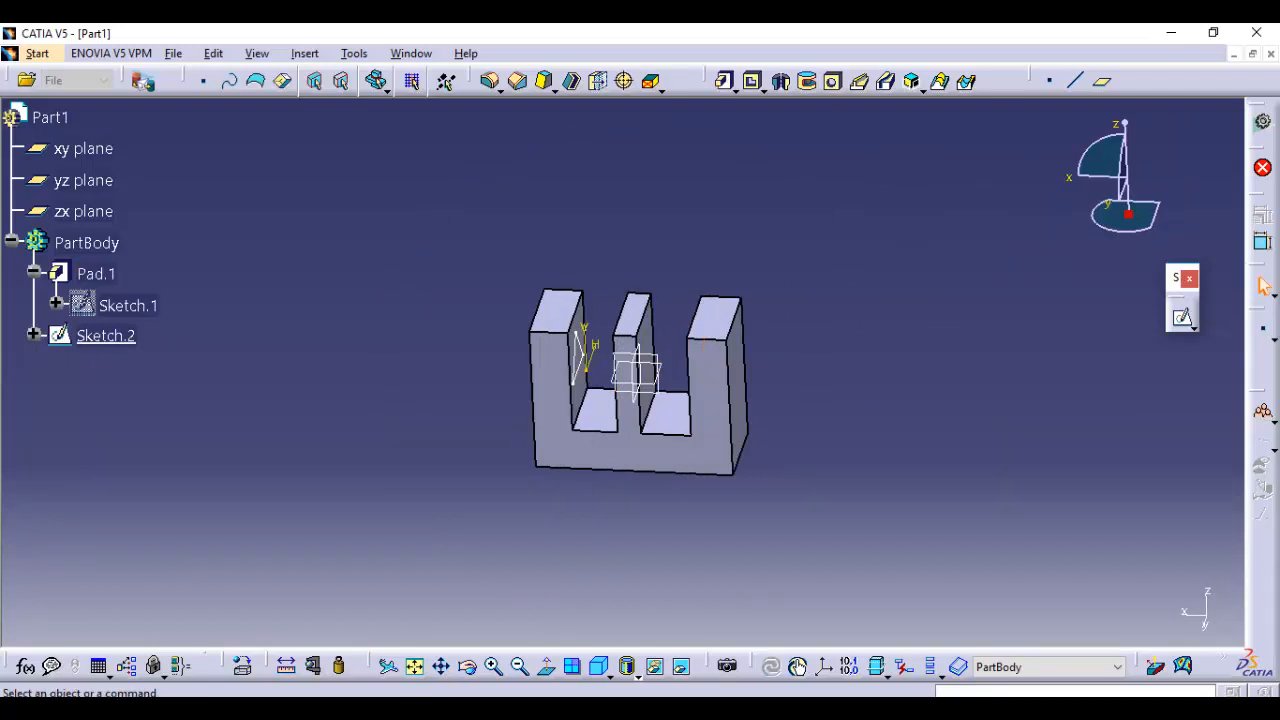
Edit Sketch.1 and shift both sides of the middle arm to narrow the slot beside the triangle and widen the other slot
{"action": "double_click", "coordinate": [127, 305]}
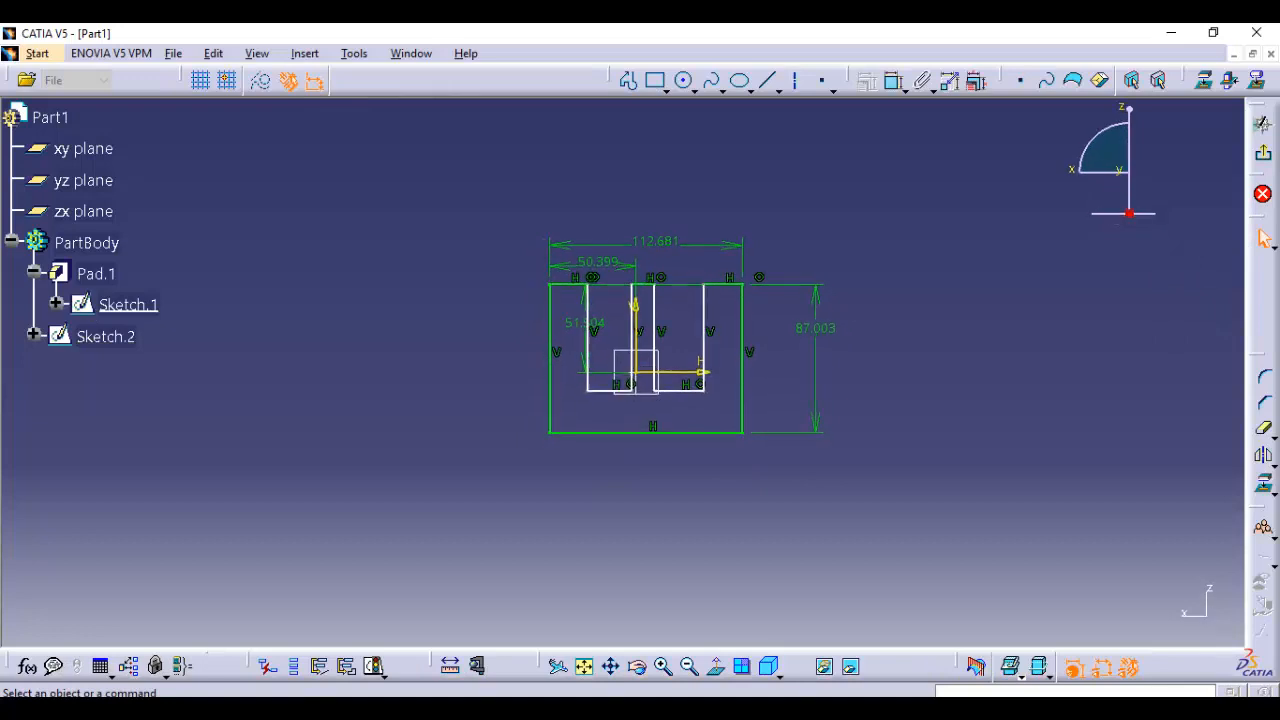
{"action": "mouse_move", "coordinate": [853, 440]}
{"action": "middle_mouse_down"}
{"action": "mouse_move", "coordinate": [853, 329]}
{"action": "mouse_move", "coordinate": [653, 358]}
{"action": "mouse_move", "coordinate": [760, 381]}
{"action": "middle_mouse_up"}
{"action": "left_click_drag", "start_coordinate": [590, 340], "coordinate": [540, 335]}
{"action": "left_click_drag", "start_coordinate": [645, 335], "coordinate": [599, 334]}
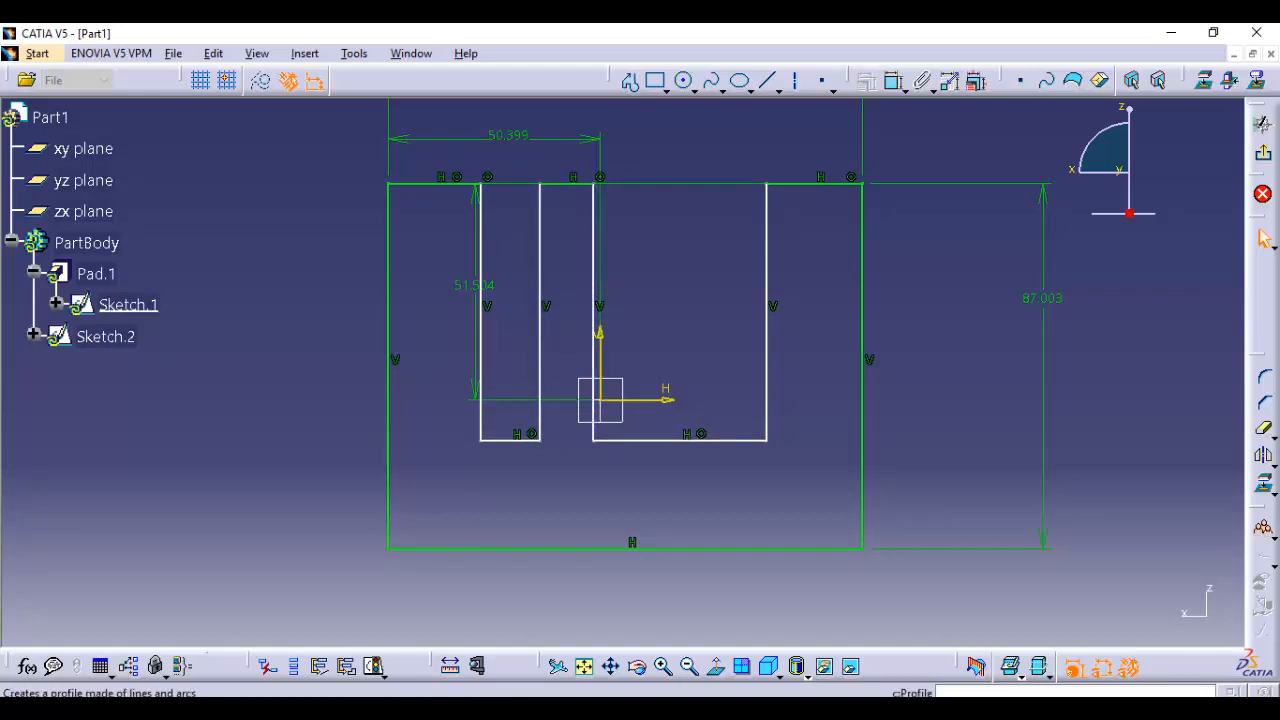
Draw a narrow upright rectangle inside the widened slot, from its floor line up to the profile's upper edge
{"action": "left_click", "coordinate": [655, 80]}
{"action": "left_click", "coordinate": [653, 440]}
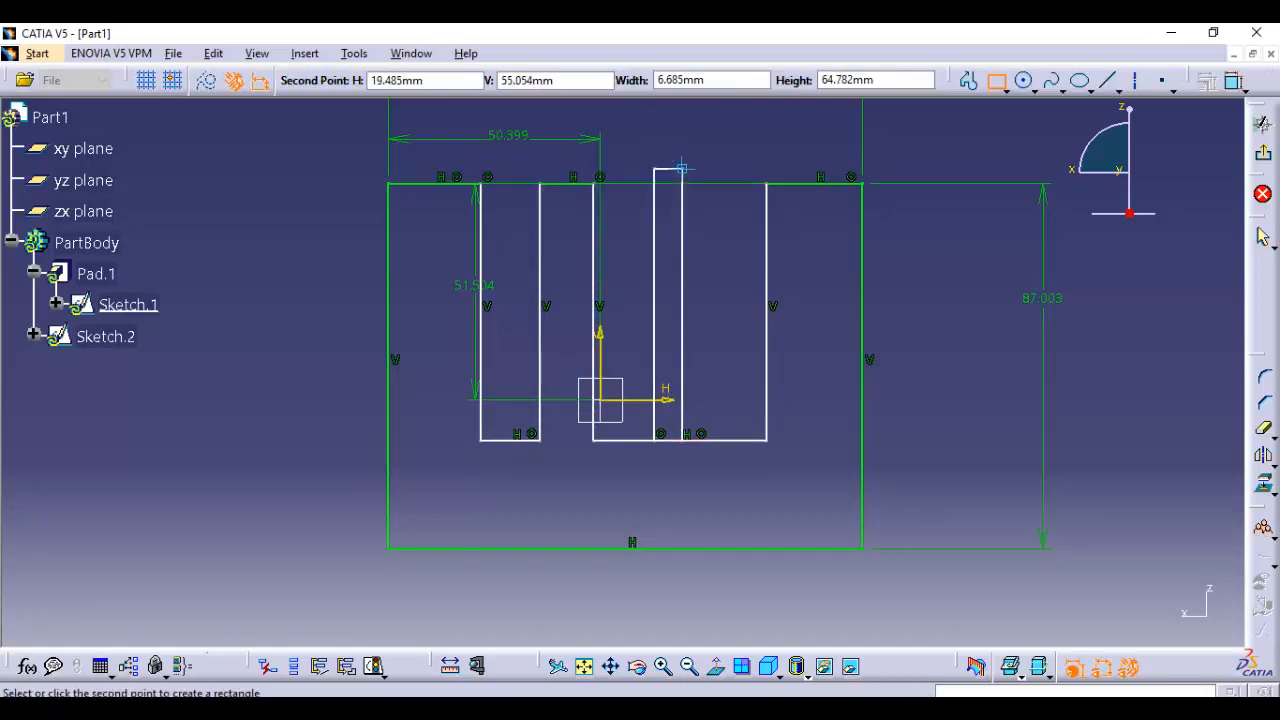
{"action": "left_click", "coordinate": [711, 184]}
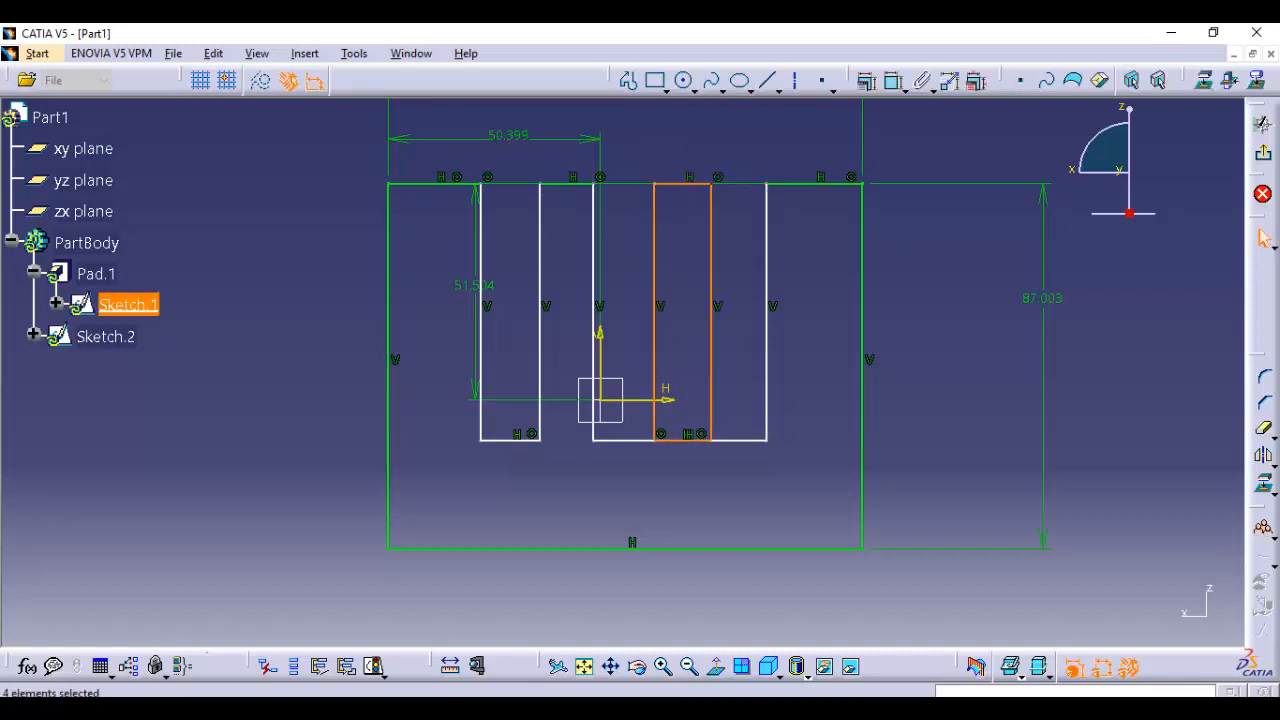
{"action": "left_click", "coordinate": [930, 330]}
Quick Trim both overlapping floor lines between the new rectangle's sides to form a second middle arm, and exit the sketch
{"action": "left_click", "coordinate": [1264, 429]}
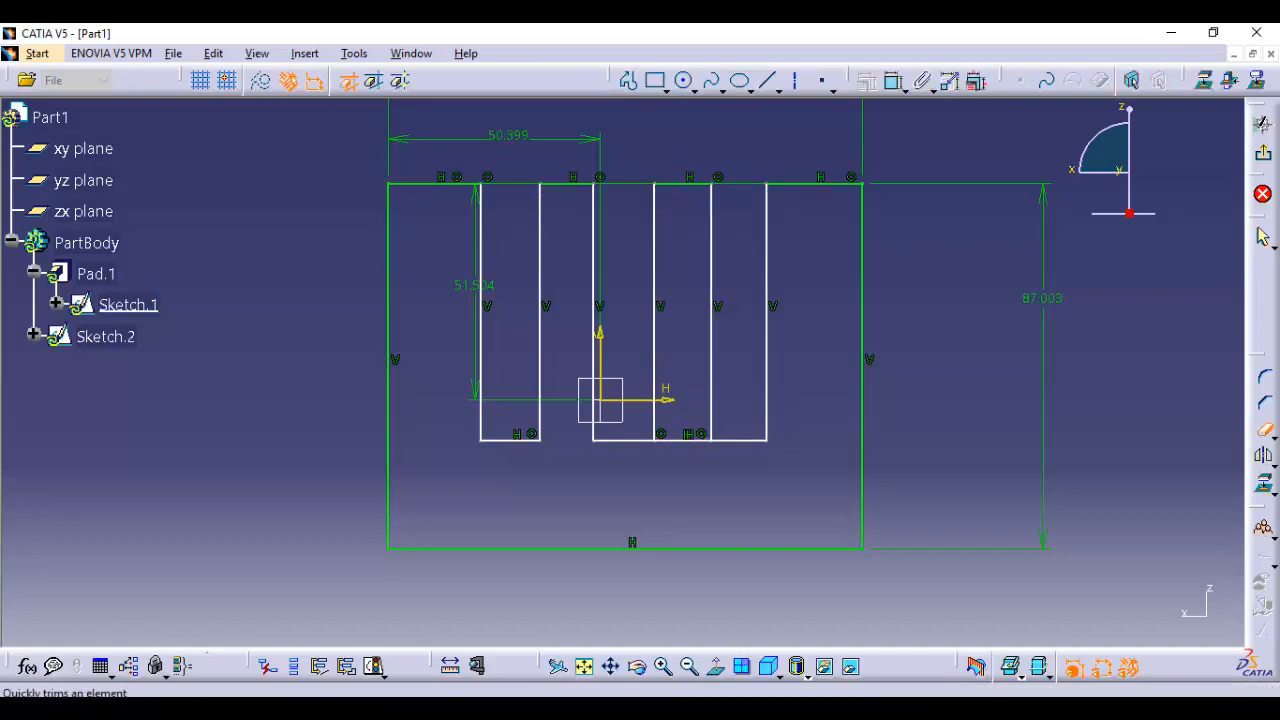
{"action": "left_click", "coordinate": [683, 440]}
{"action": "left_click", "coordinate": [1264, 428]}
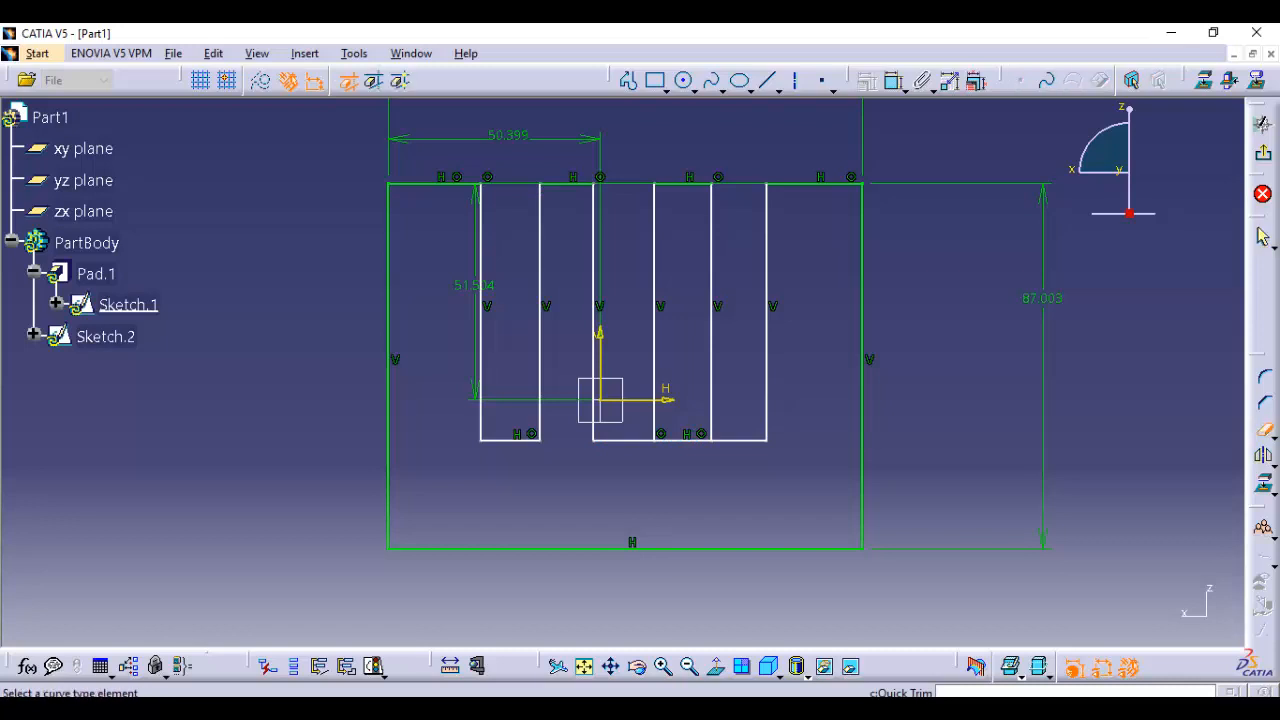
{"action": "left_click", "coordinate": [683, 440]}
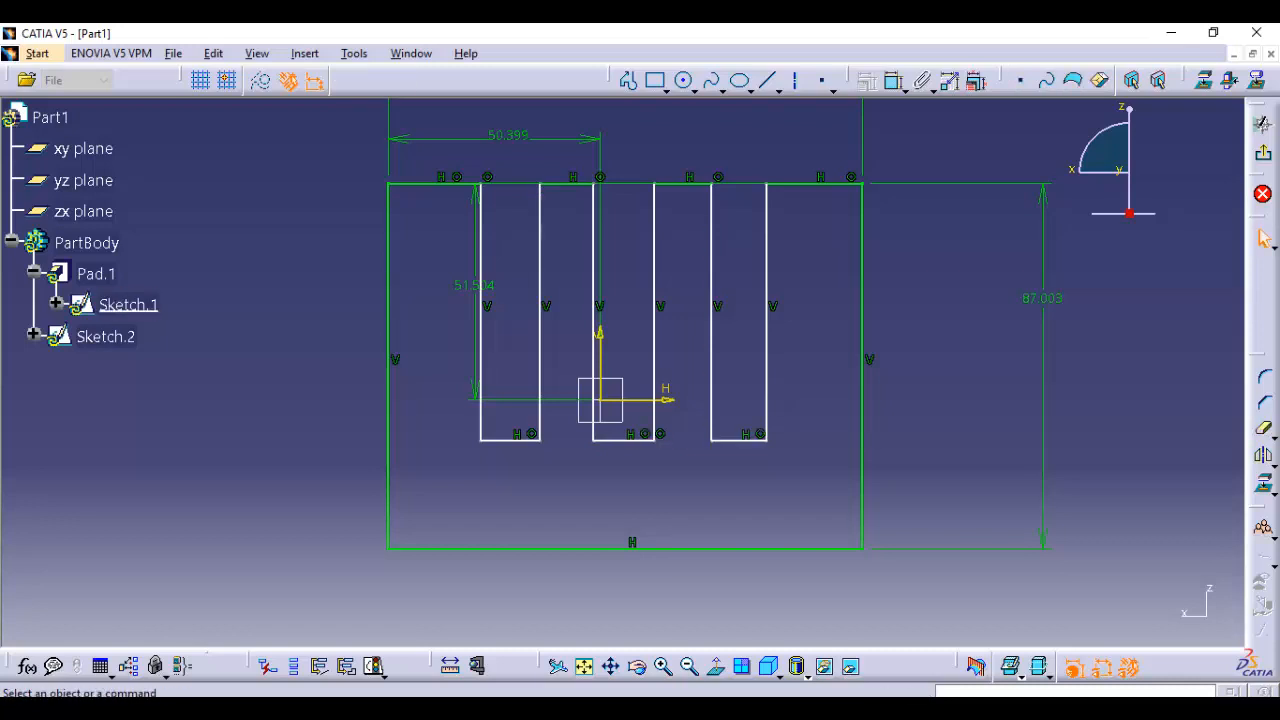
{"action": "left_click", "coordinate": [1264, 153]}
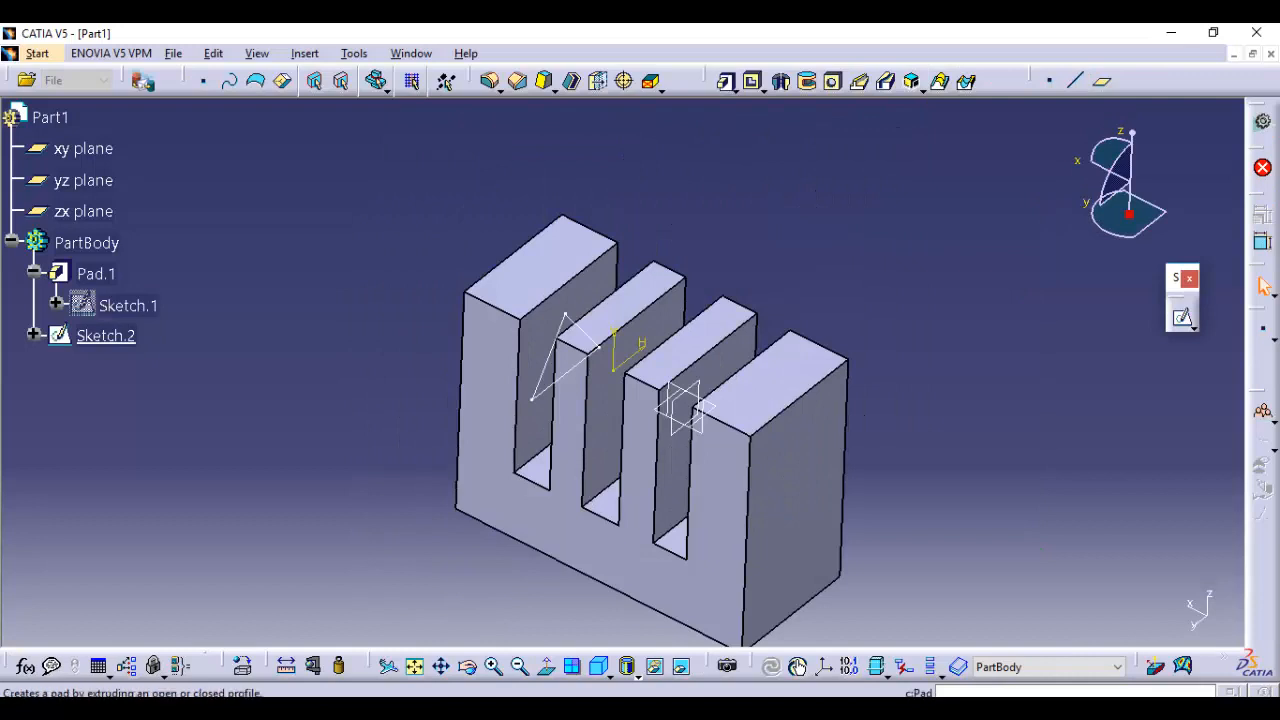
Define a pad from Sketch.2 and compare the first limit types Up to next and Up to last across the four-arm body
{"action": "left_click", "coordinate": [724, 80]}
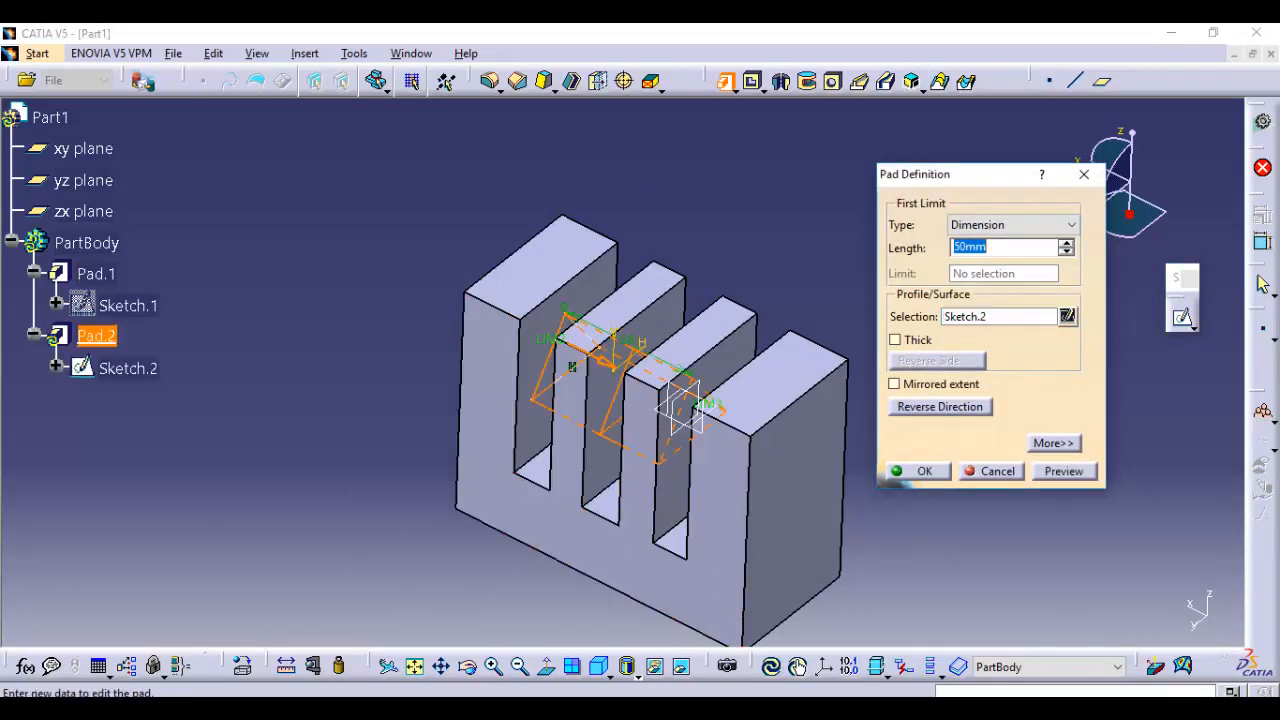
{"action": "middle_click_drag", "start_coordinate": [600, 509], "coordinate": [664, 508]}
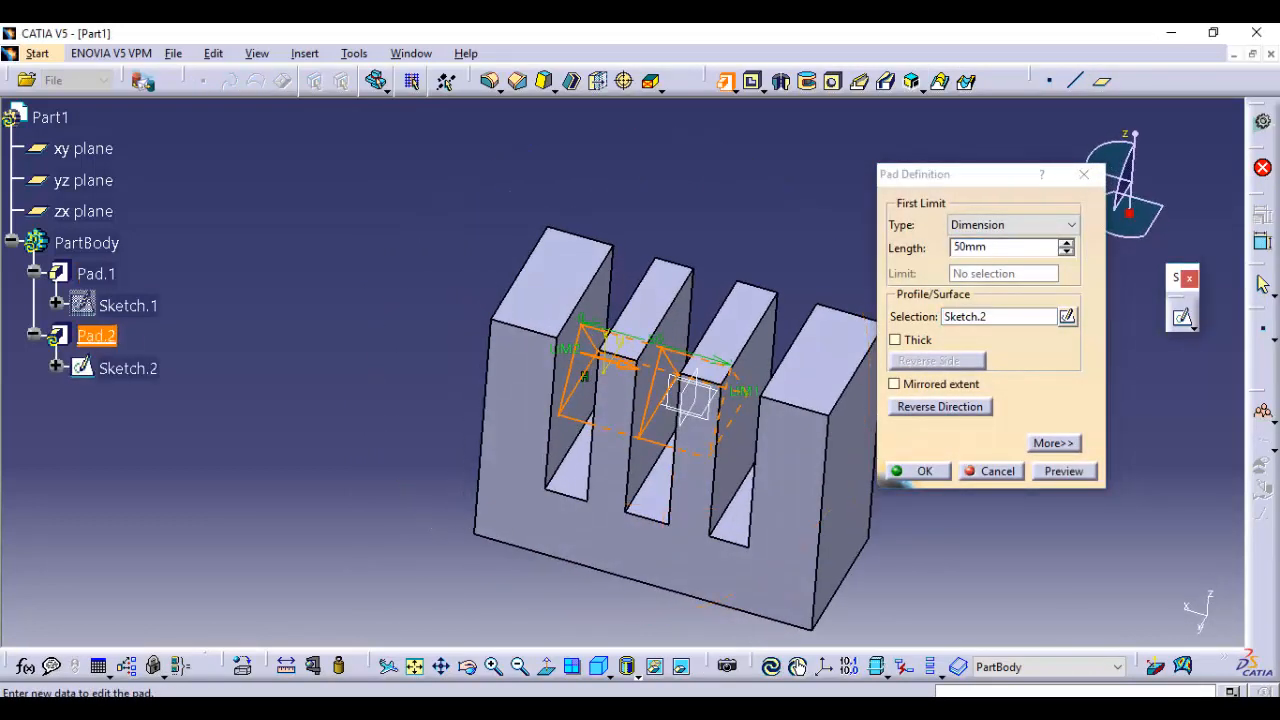
{"action": "middle_click_drag", "start_coordinate": [620, 472], "coordinate": [456, 402]}
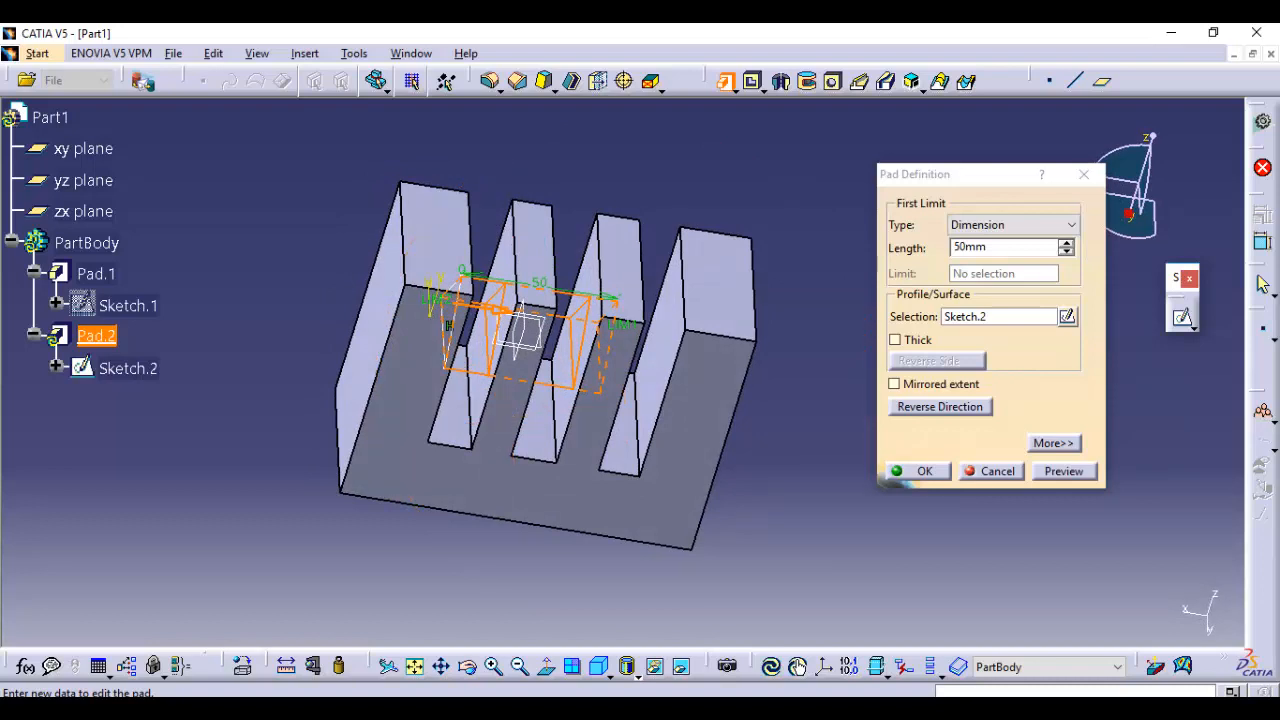
{"action": "left_click", "coordinate": [1014, 225]}
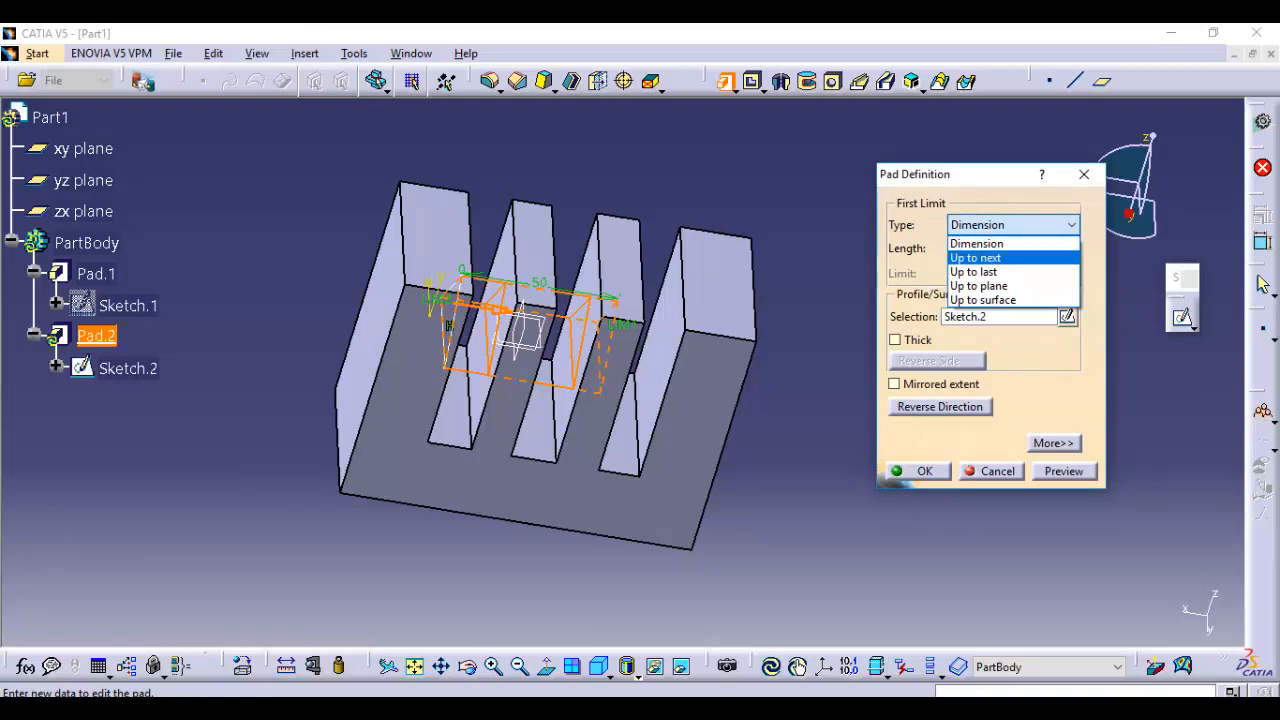
{"action": "left_click", "coordinate": [975, 257]}
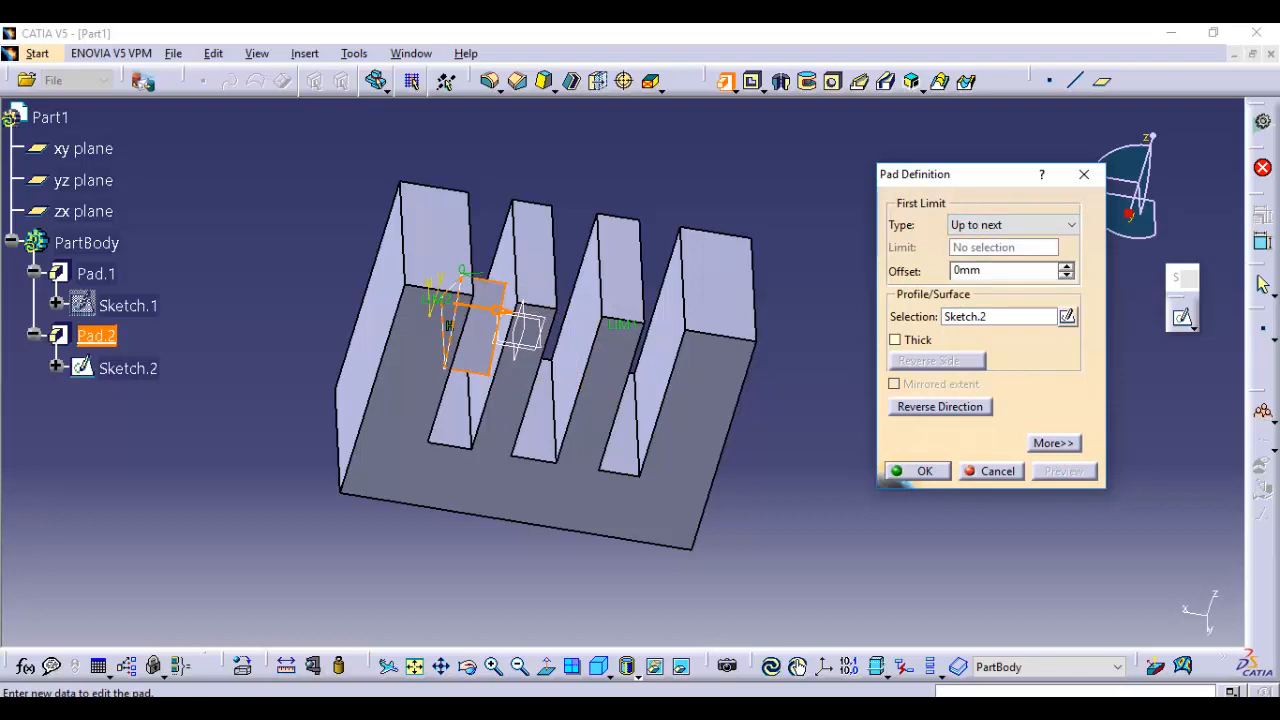
{"action": "left_click", "coordinate": [1014, 225]}
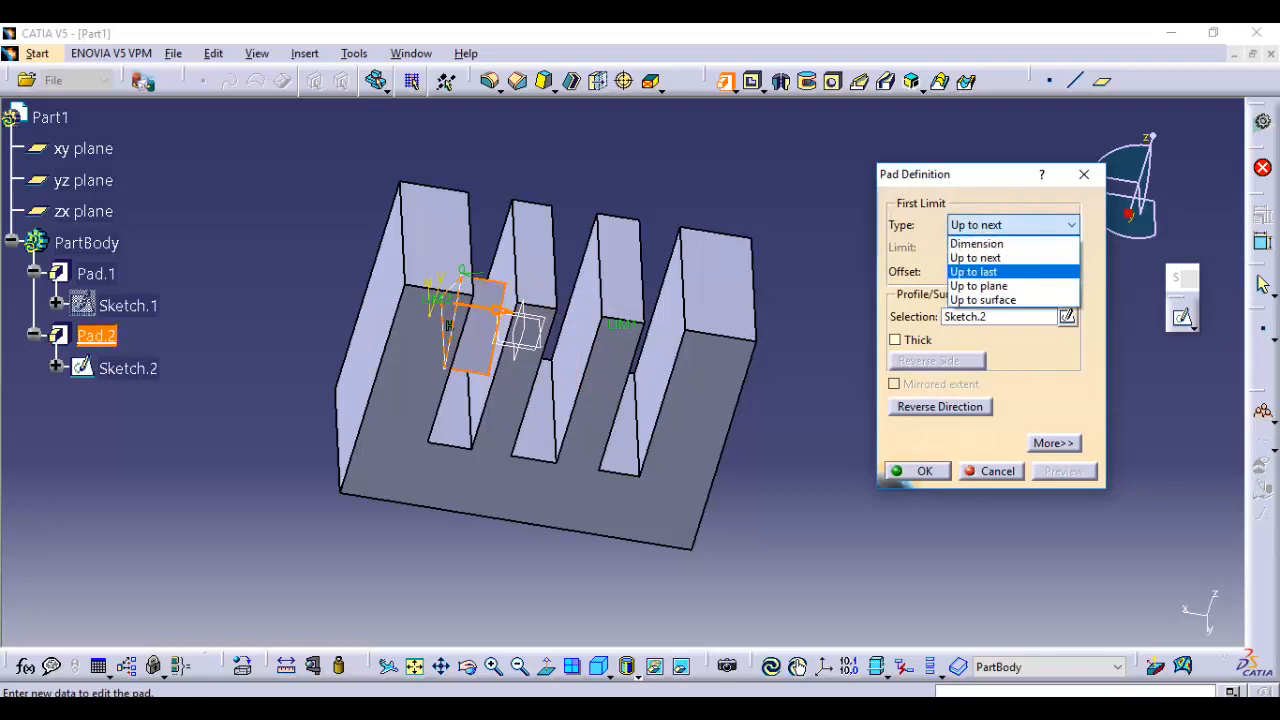
{"action": "left_click", "coordinate": [973, 271]}
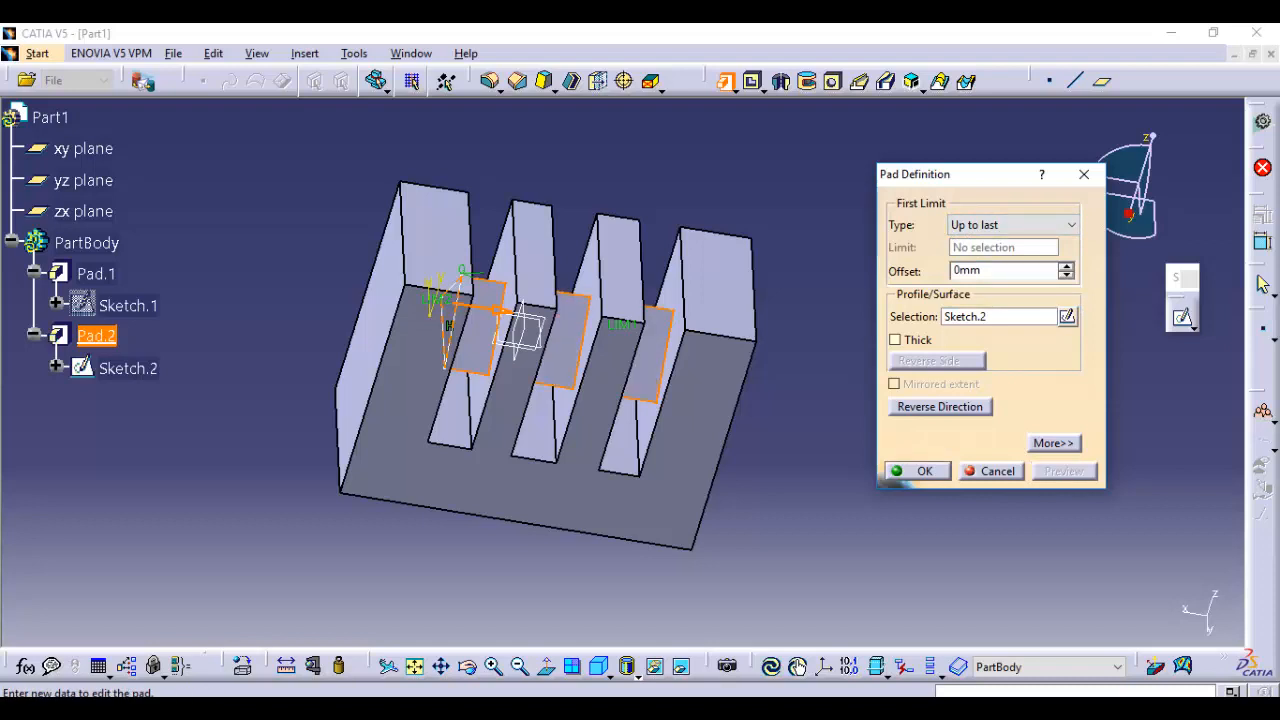
Set the first limit type to Up to plane with the third arm's near face as limit, preview the pad, and cancel it
{"action": "left_click", "coordinate": [1014, 225]}
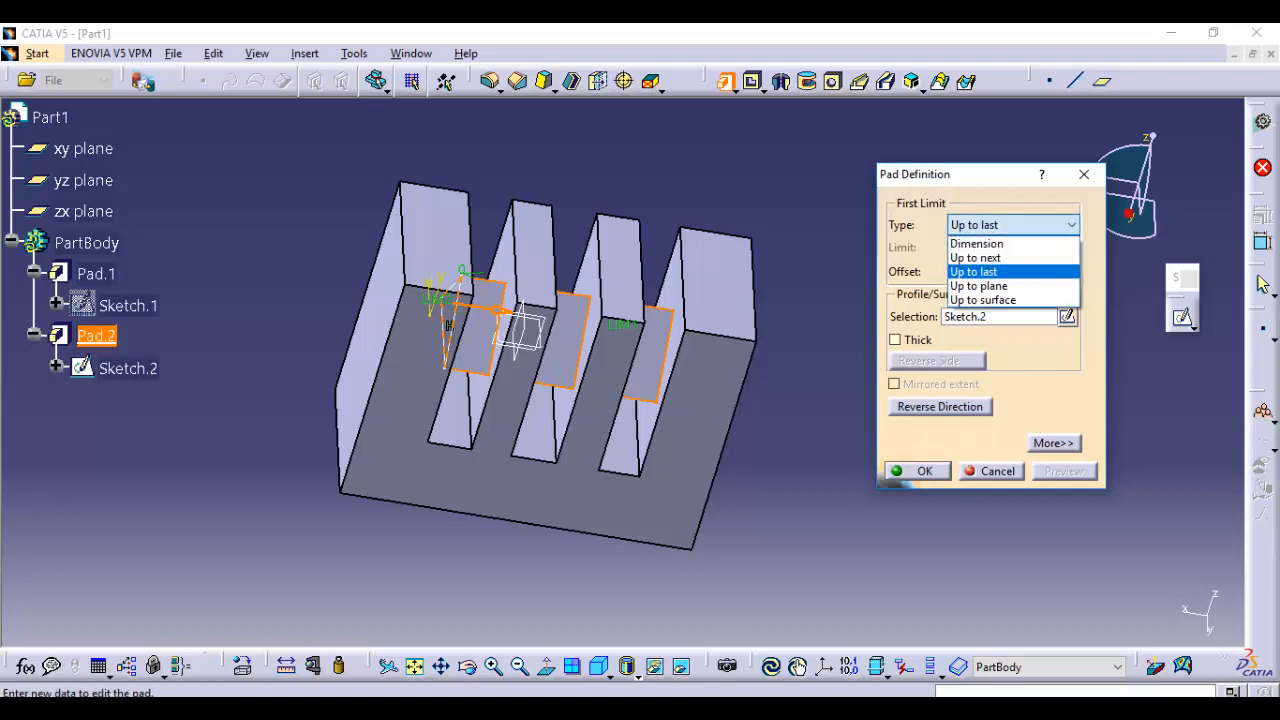
{"action": "left_click", "coordinate": [979, 286]}
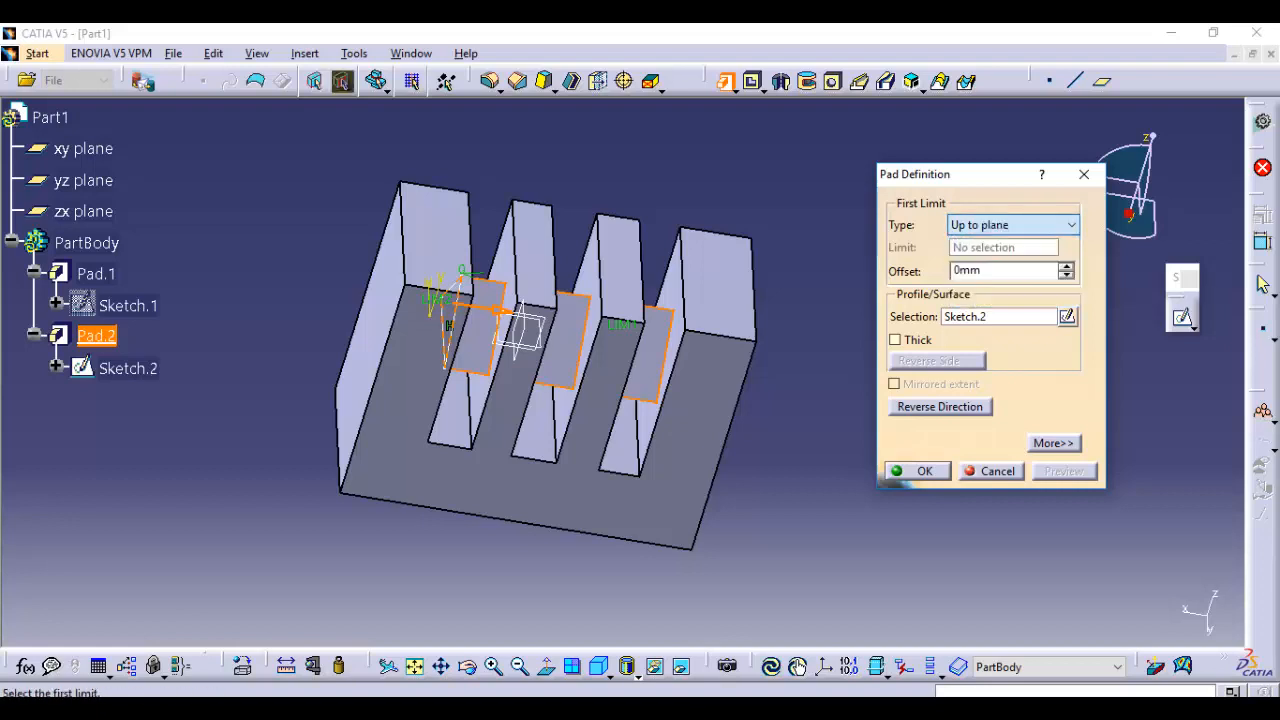
{"action": "left_click", "coordinate": [588, 285]}
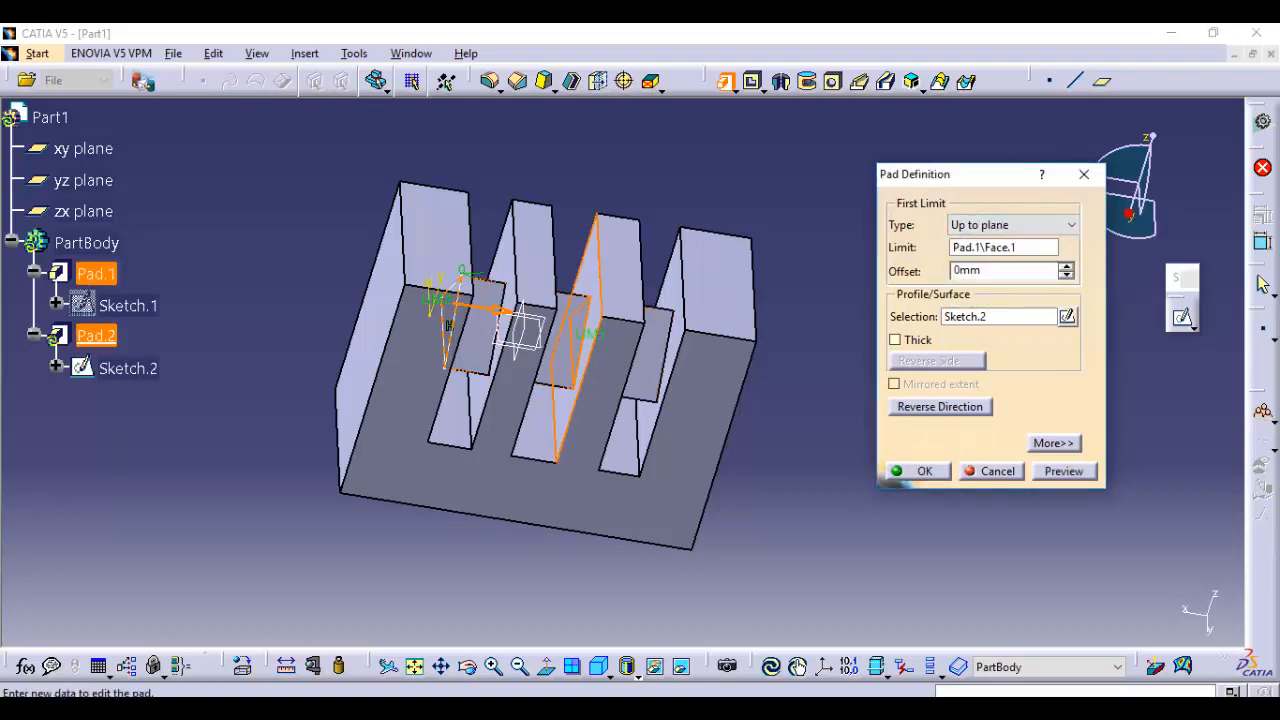
{"action": "left_click", "coordinate": [1064, 471]}
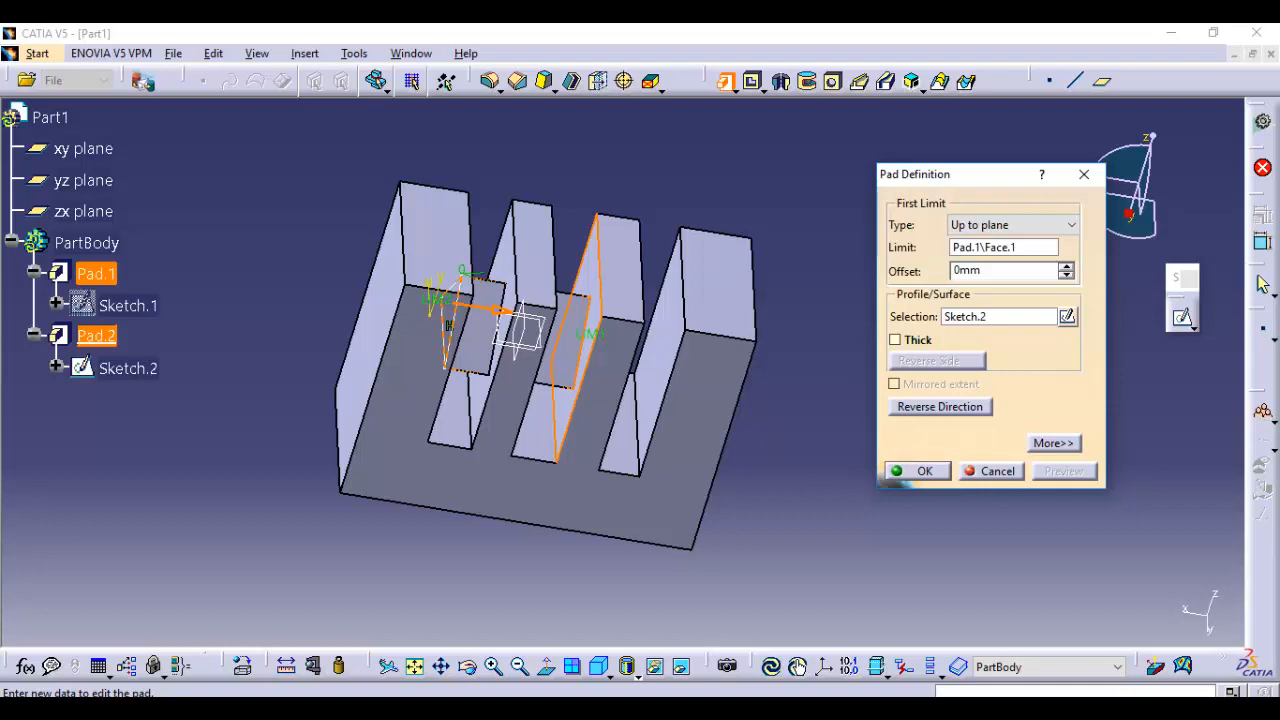
{"action": "left_click", "coordinate": [990, 471]}
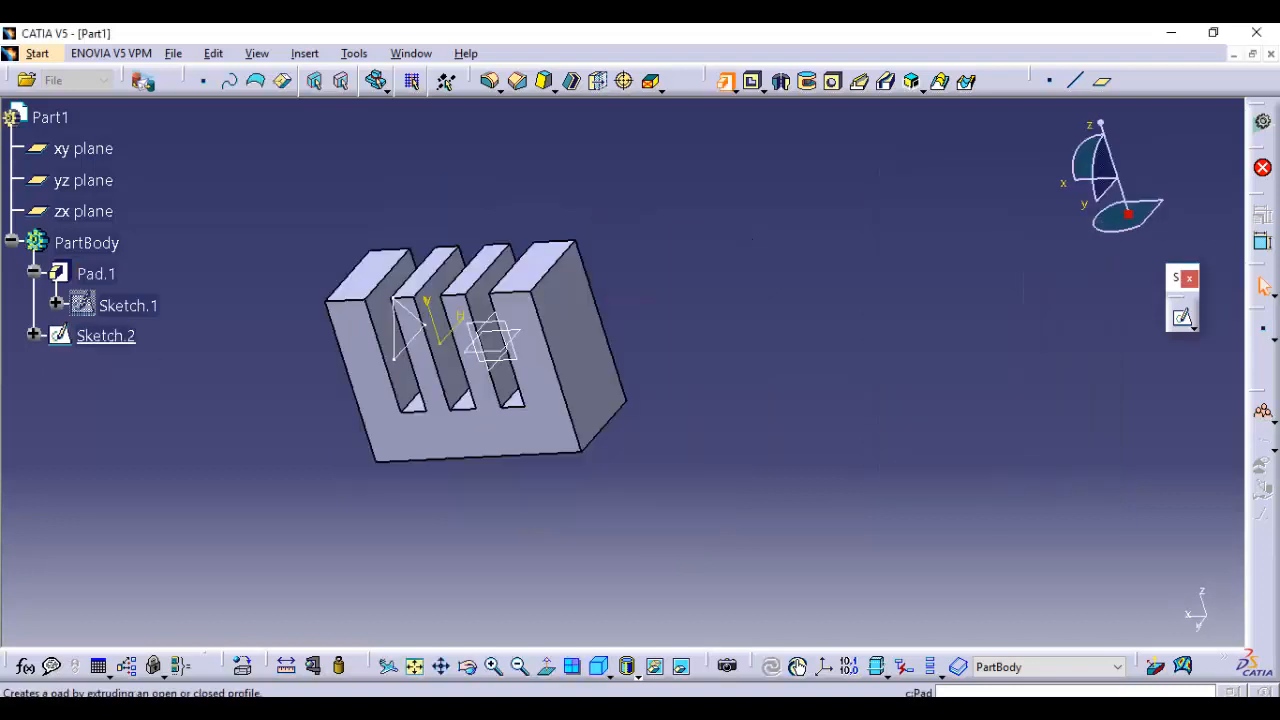
{"action": "left_click", "coordinate": [489, 80]}
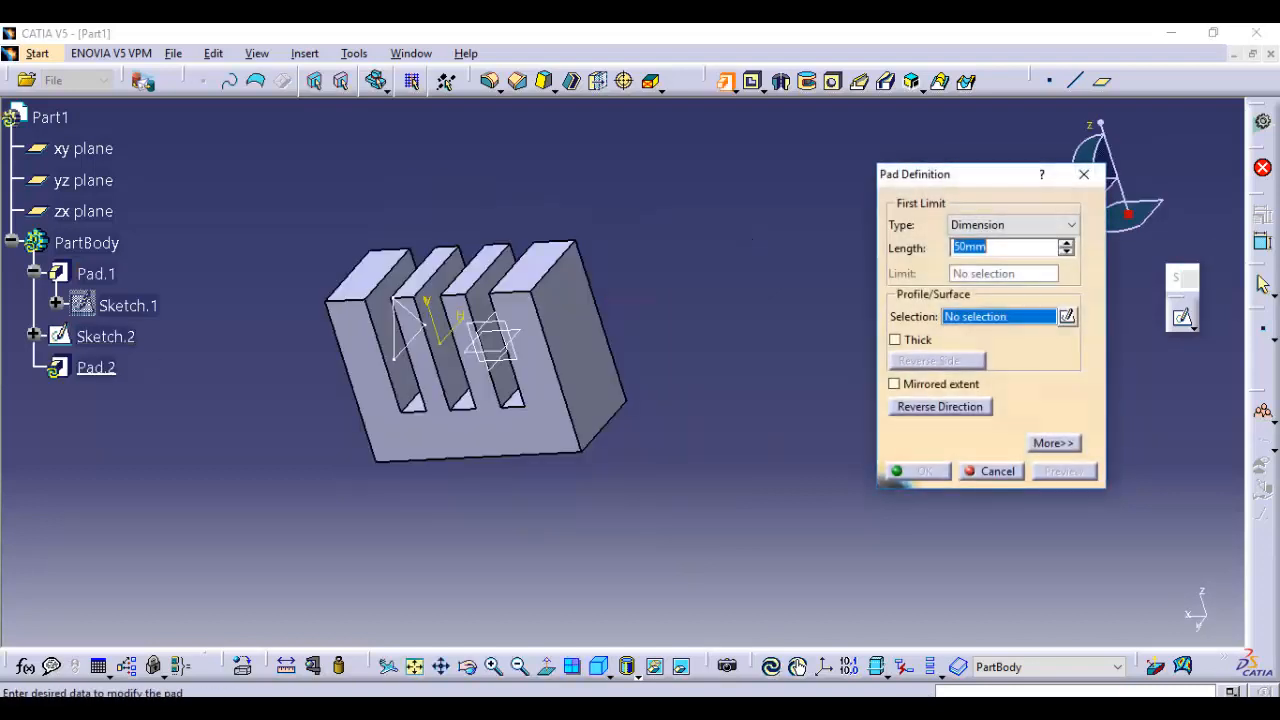
{"action": "left_click", "coordinate": [1072, 225]}
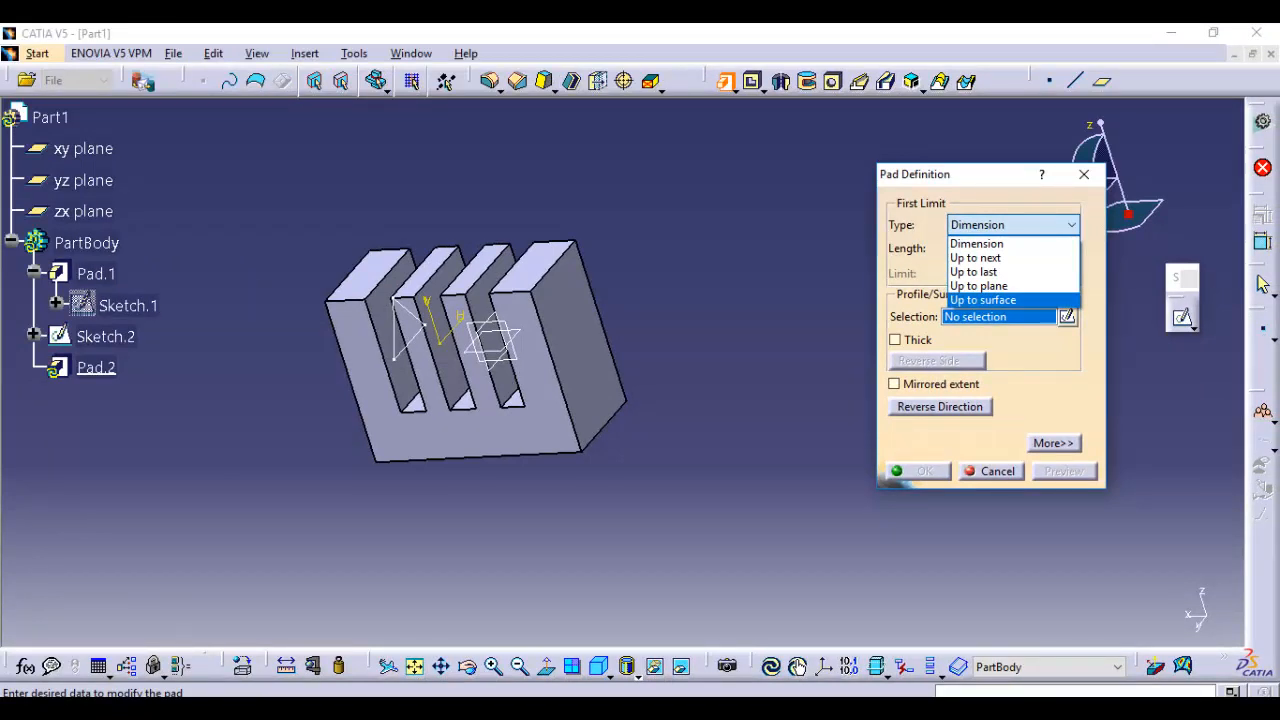
{"action": "left_click", "coordinate": [977, 244]}
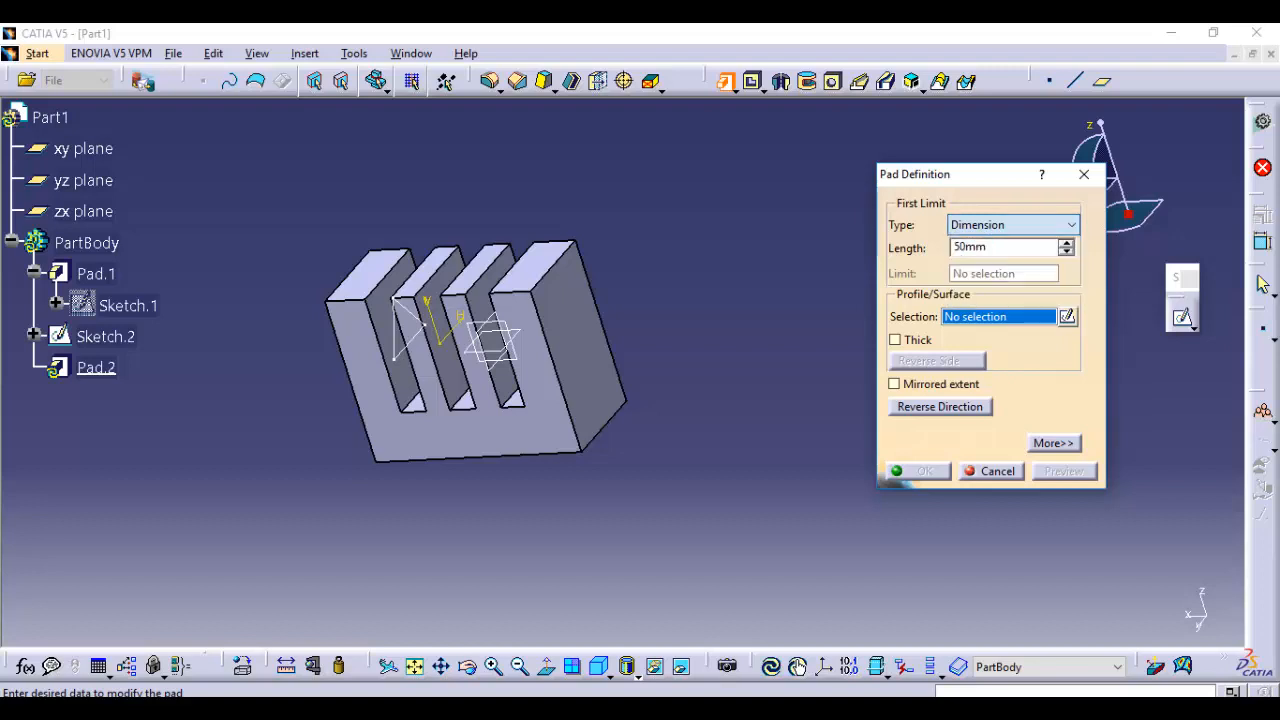
{"action": "left_click", "coordinate": [990, 471]}
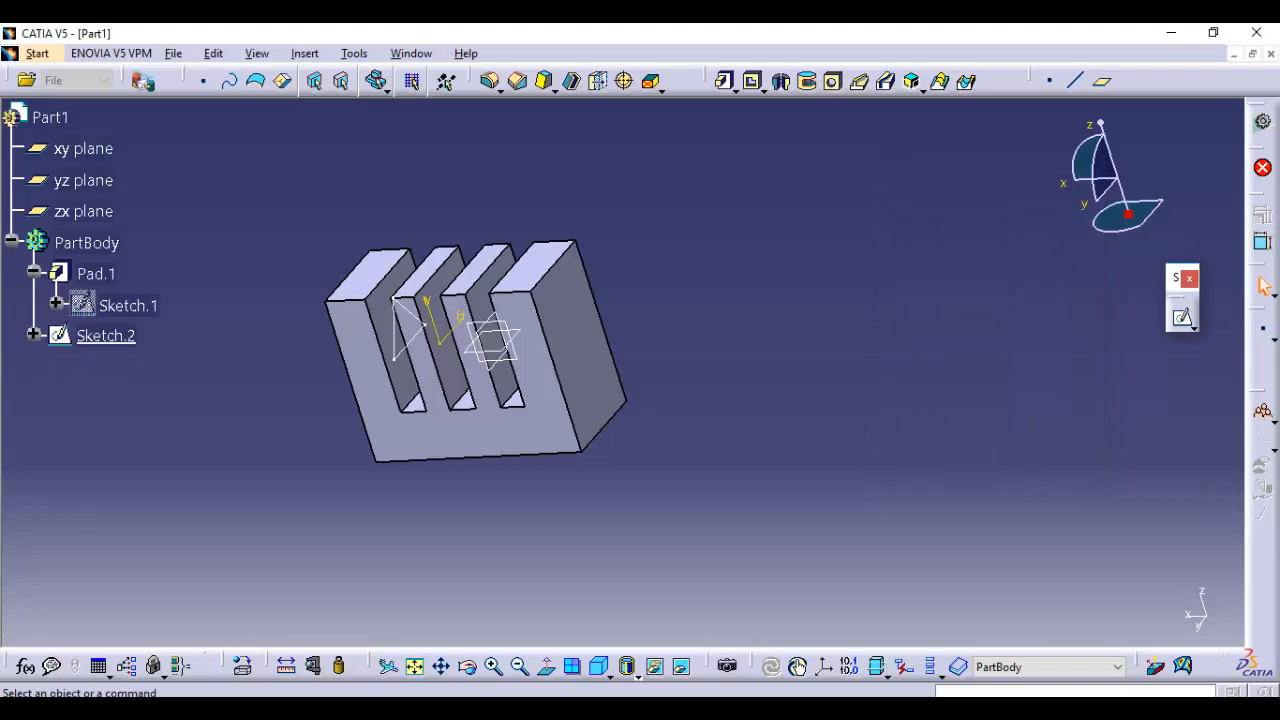
Start a pad with a new sketch on the slotted body's front face, draw a large circle beside the body, and exit the sketch
{"action": "left_click", "coordinate": [724, 81]}
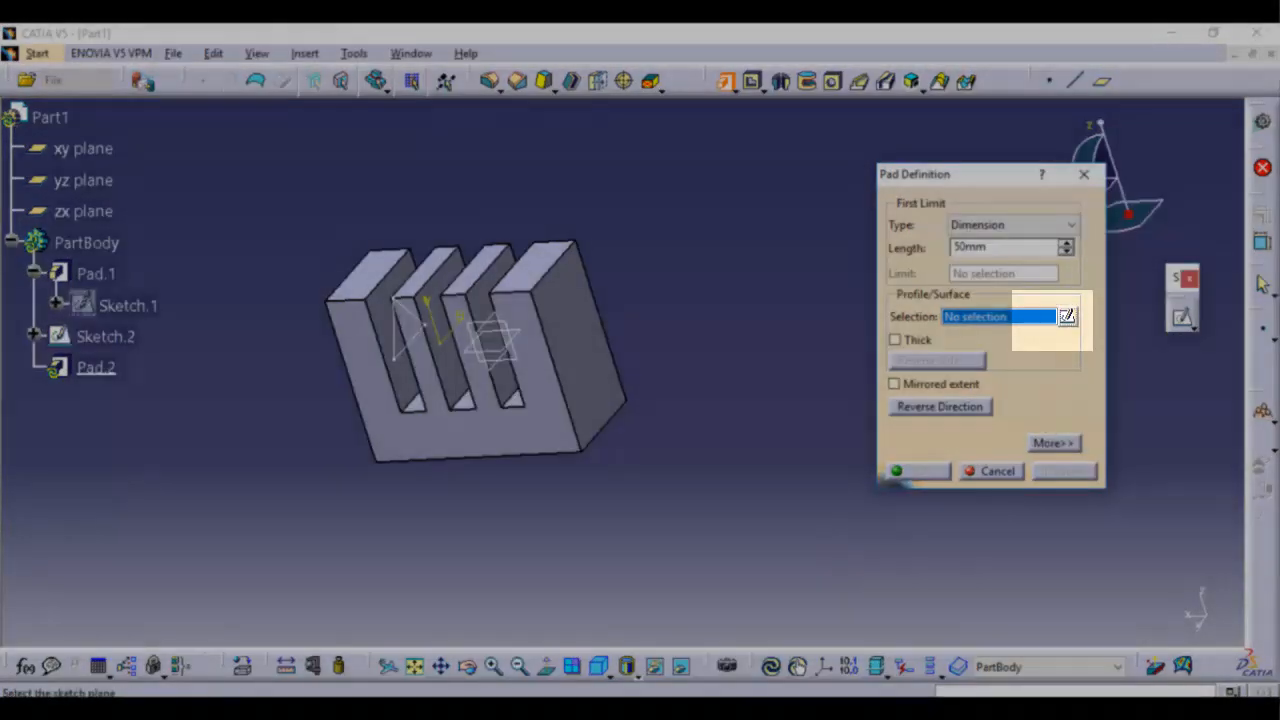
{"action": "left_click", "coordinate": [1067, 316]}
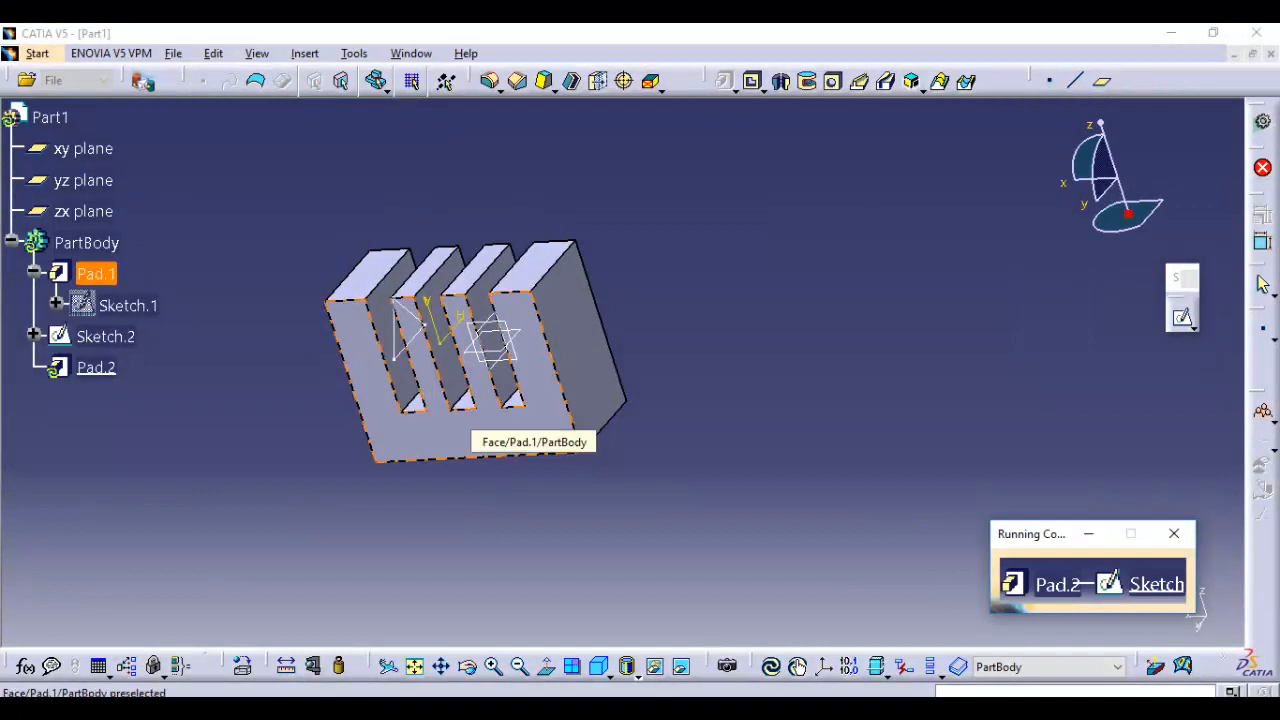
{"action": "left_click", "coordinate": [468, 425]}
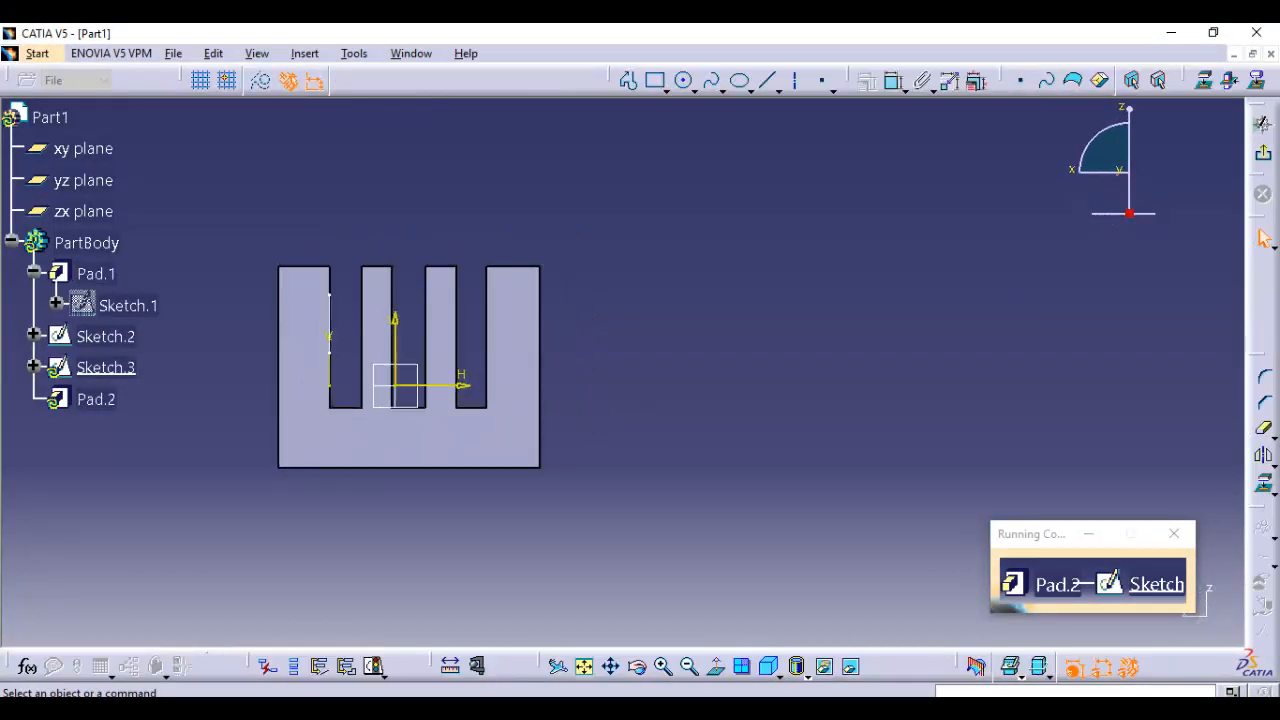
{"action": "left_click", "coordinate": [683, 80]}
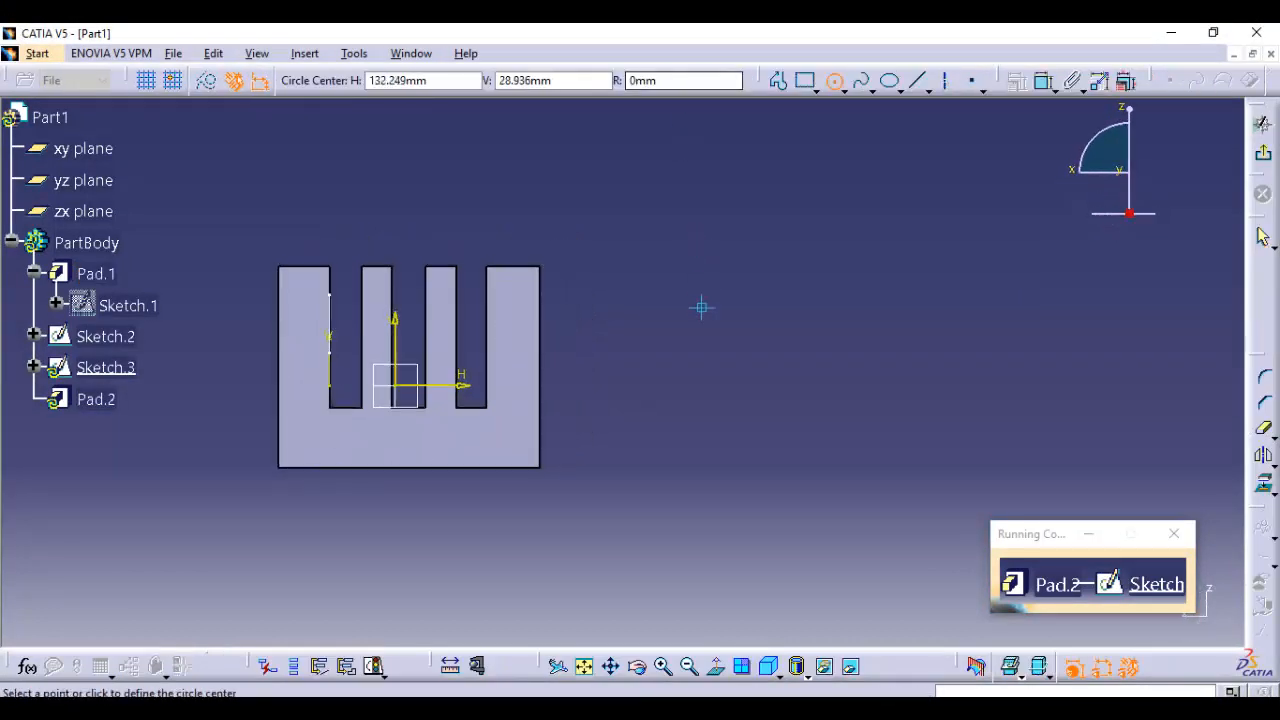
{"action": "left_click", "coordinate": [733, 372]}
{"action": "left_click", "coordinate": [769, 242]}
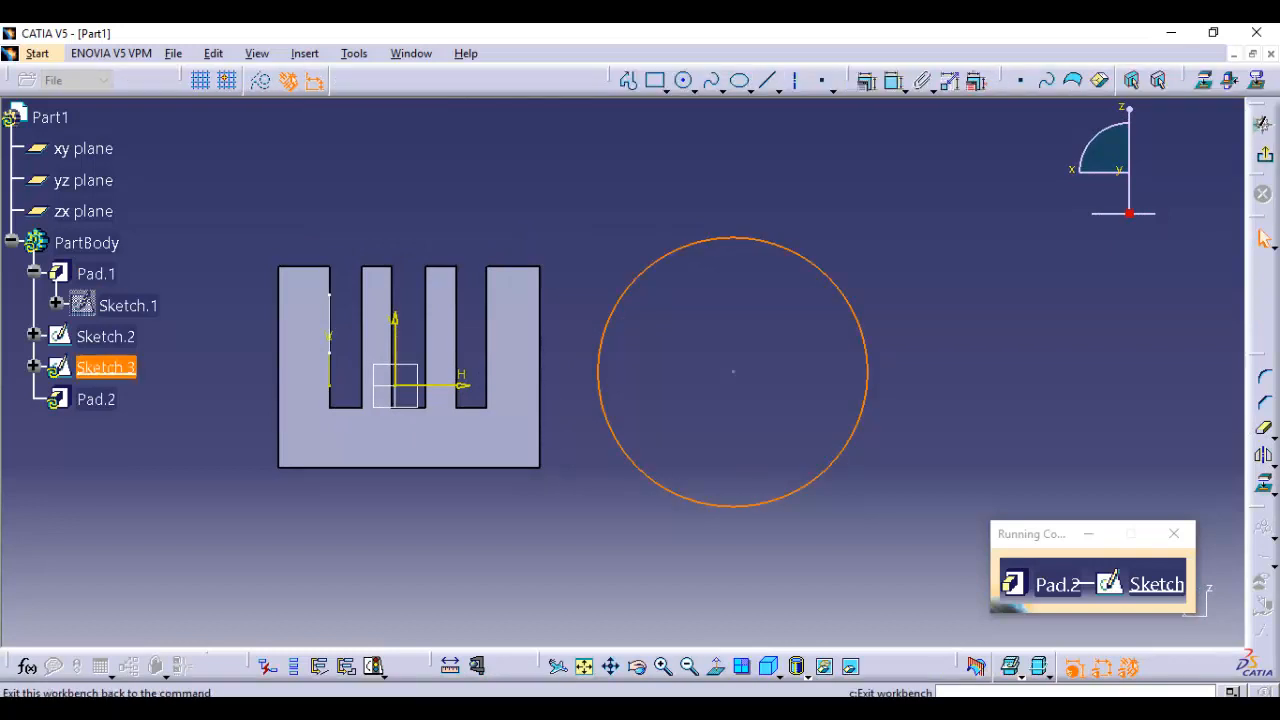
{"action": "left_click", "coordinate": [1263, 122]}
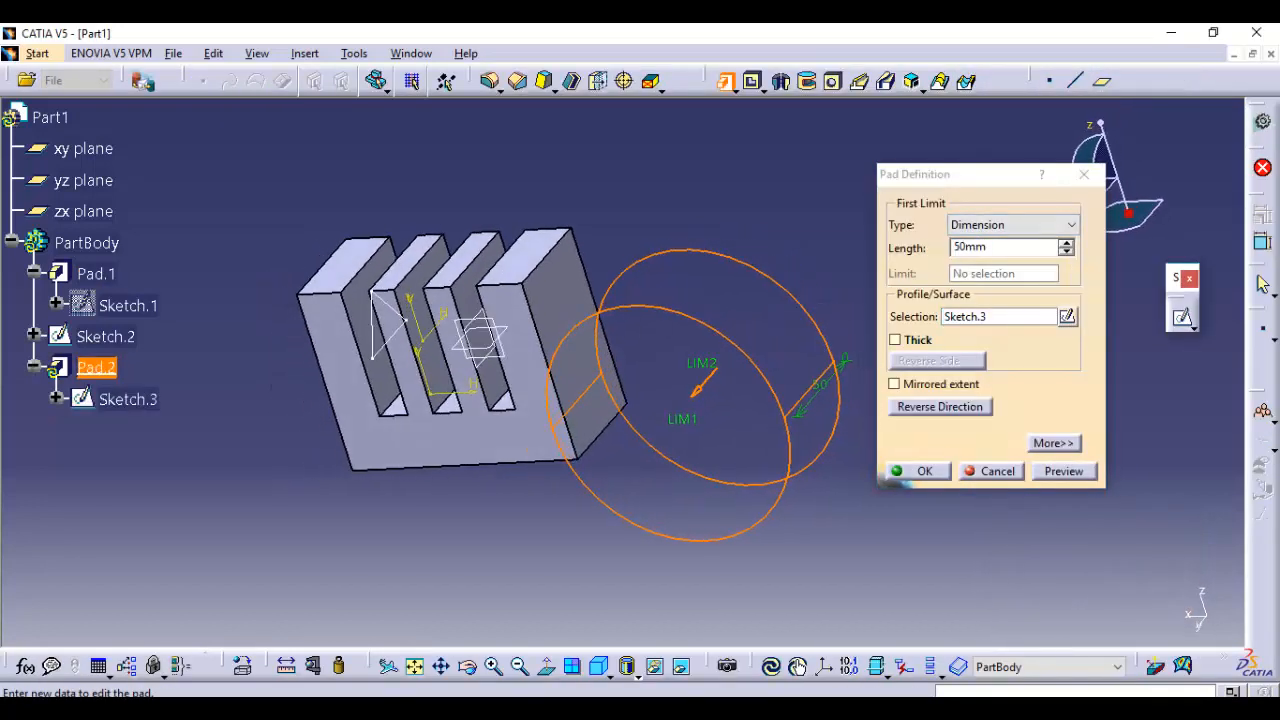
Reverse the circle pad's direction so it extrudes 50 mm toward the body's back side, and confirm it
{"action": "left_click", "coordinate": [940, 407]}
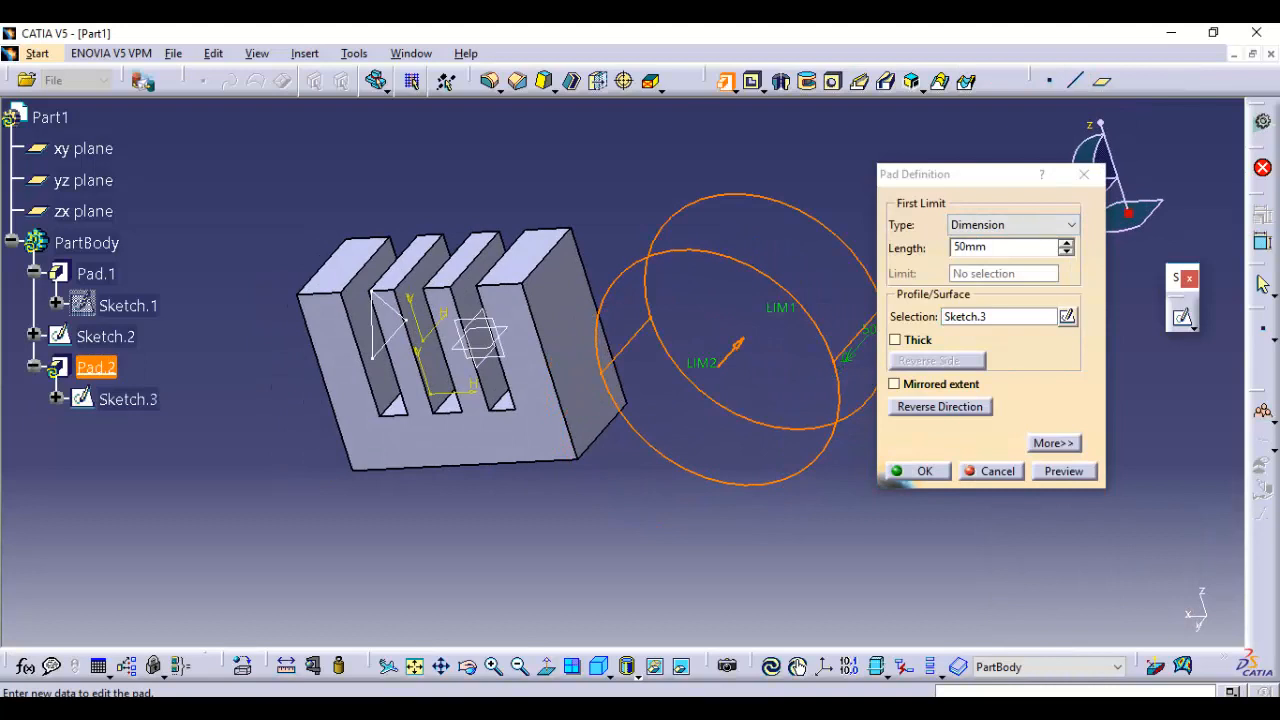
{"action": "left_click", "coordinate": [918, 471]}
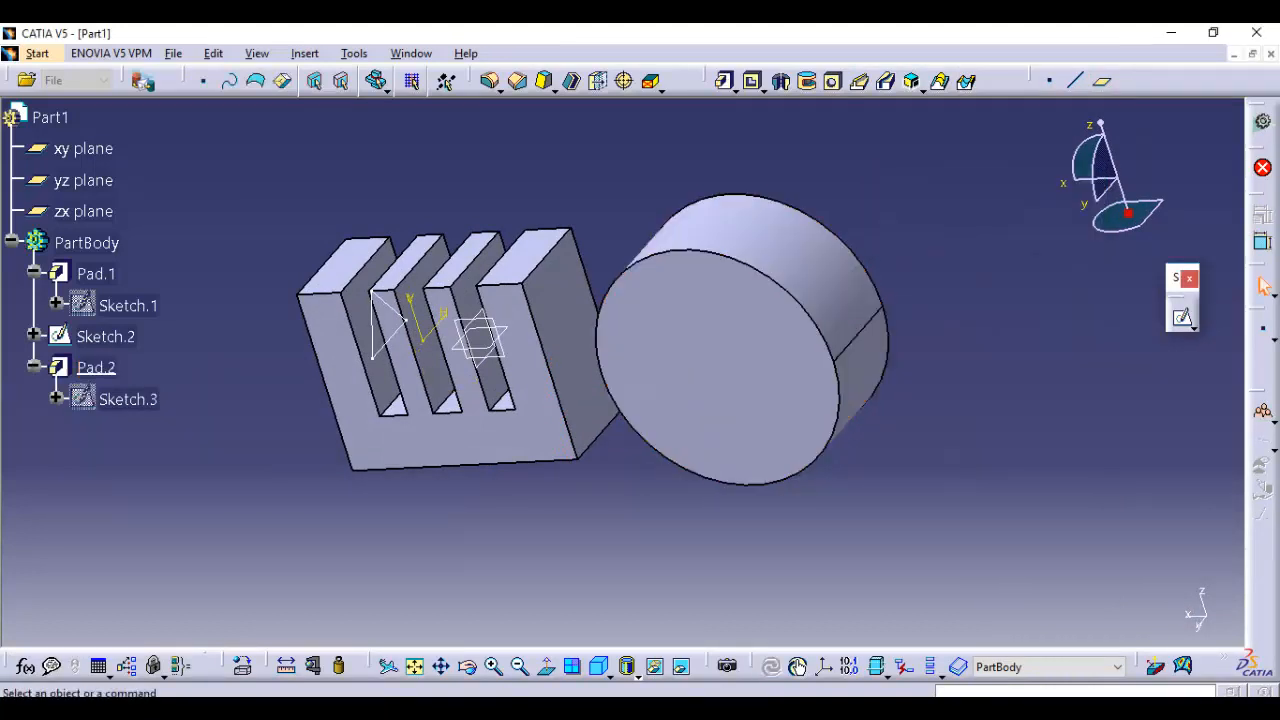
{"action": "middle_click_drag", "start_coordinate": [680, 420], "coordinate": [821, 453]}
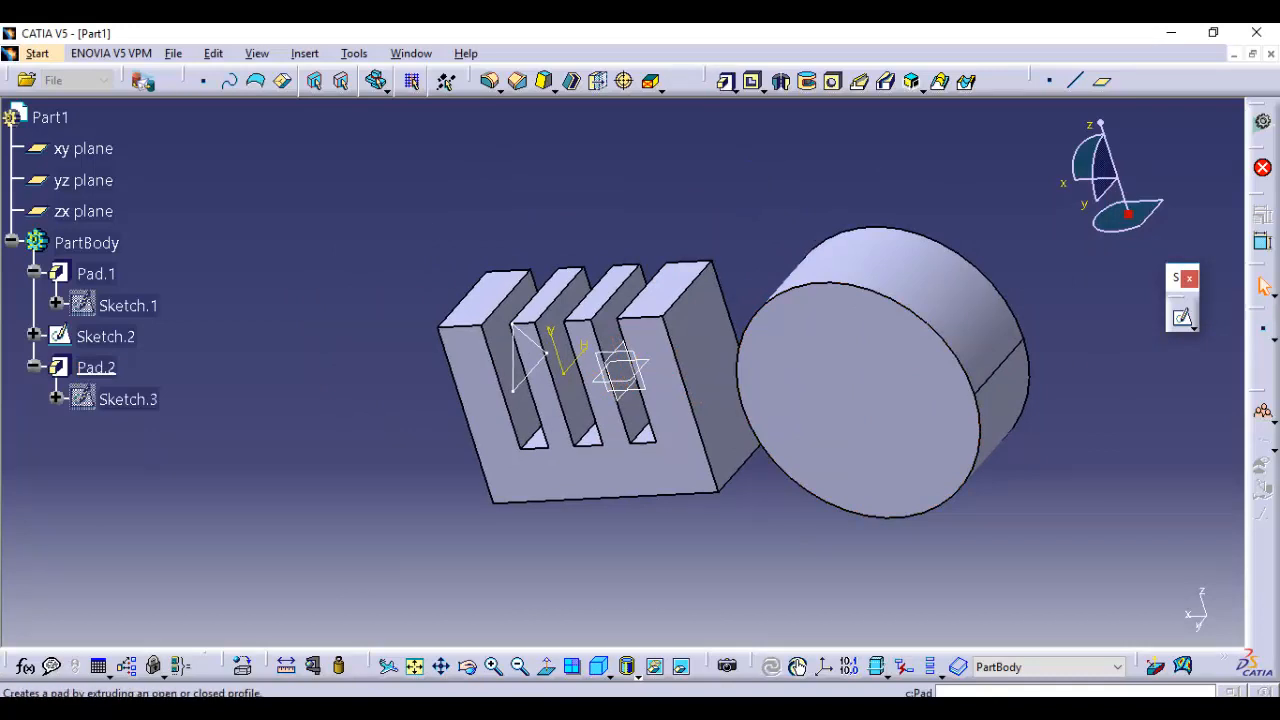
Start a pad using the triangle sketch, Sketch.2, as its profile
{"action": "left_click", "coordinate": [725, 81]}
{"action": "mouse_move", "coordinate": [540, 400]}
{"action": "middle_mouse_down"}
{"action": "mouse_move", "coordinate": [540, 382]}
{"action": "mouse_move", "coordinate": [382, 358]}
{"action": "mouse_move", "coordinate": [382, 388]}
{"action": "mouse_move", "coordinate": [595, 372]}
{"action": "middle_mouse_up"}
{"action": "left_click", "coordinate": [502, 370]}
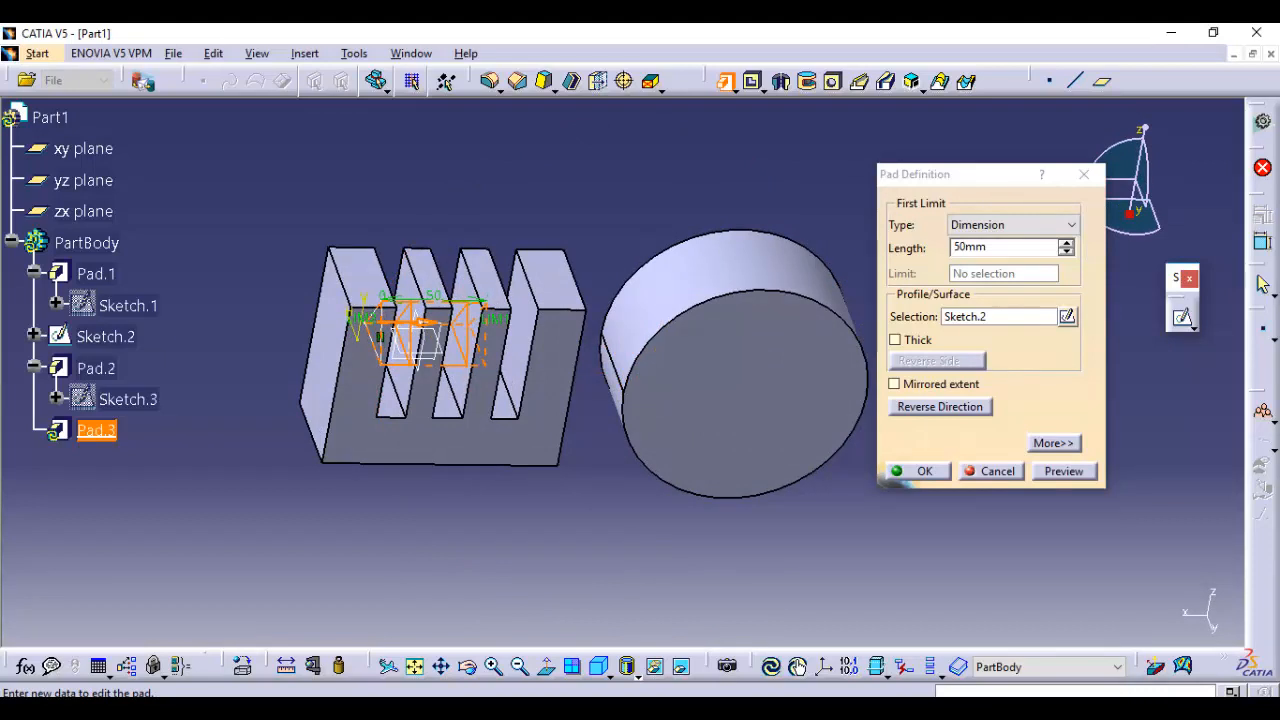
Try Up to plane as the first limit type of the triangle pad
{"action": "left_click", "coordinate": [1012, 225]}
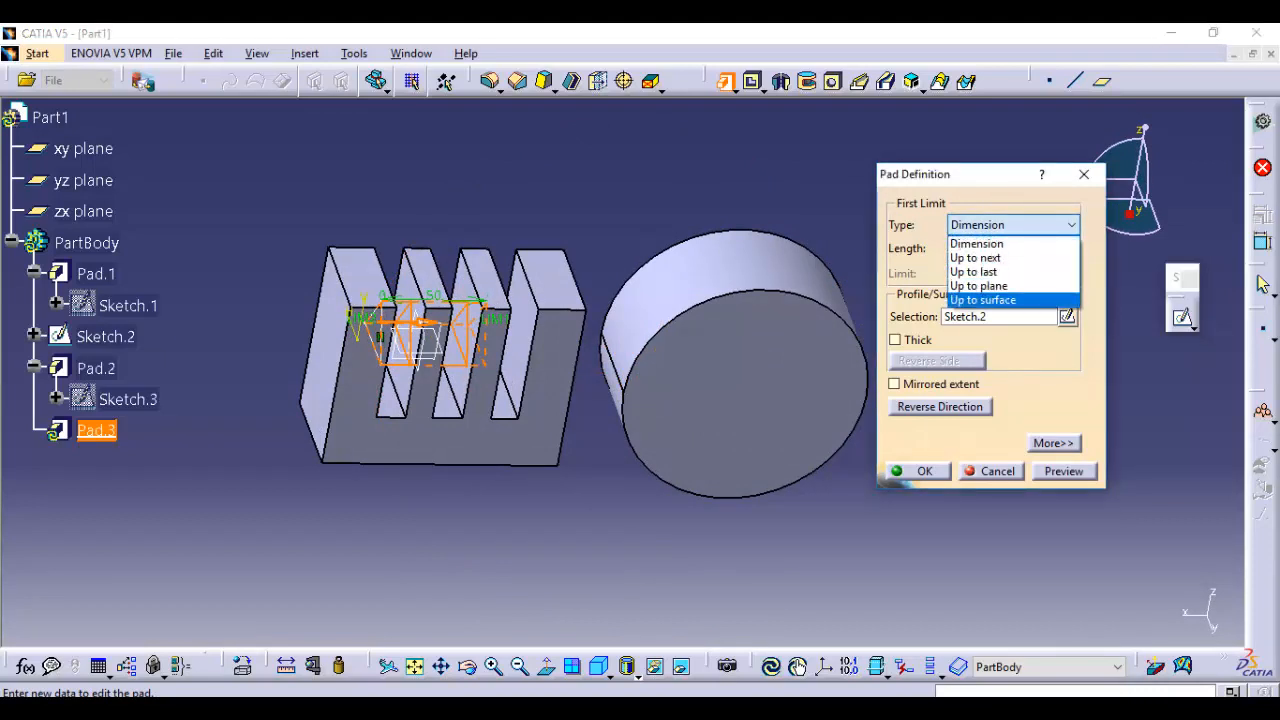
{"action": "left_click", "coordinate": [978, 286]}
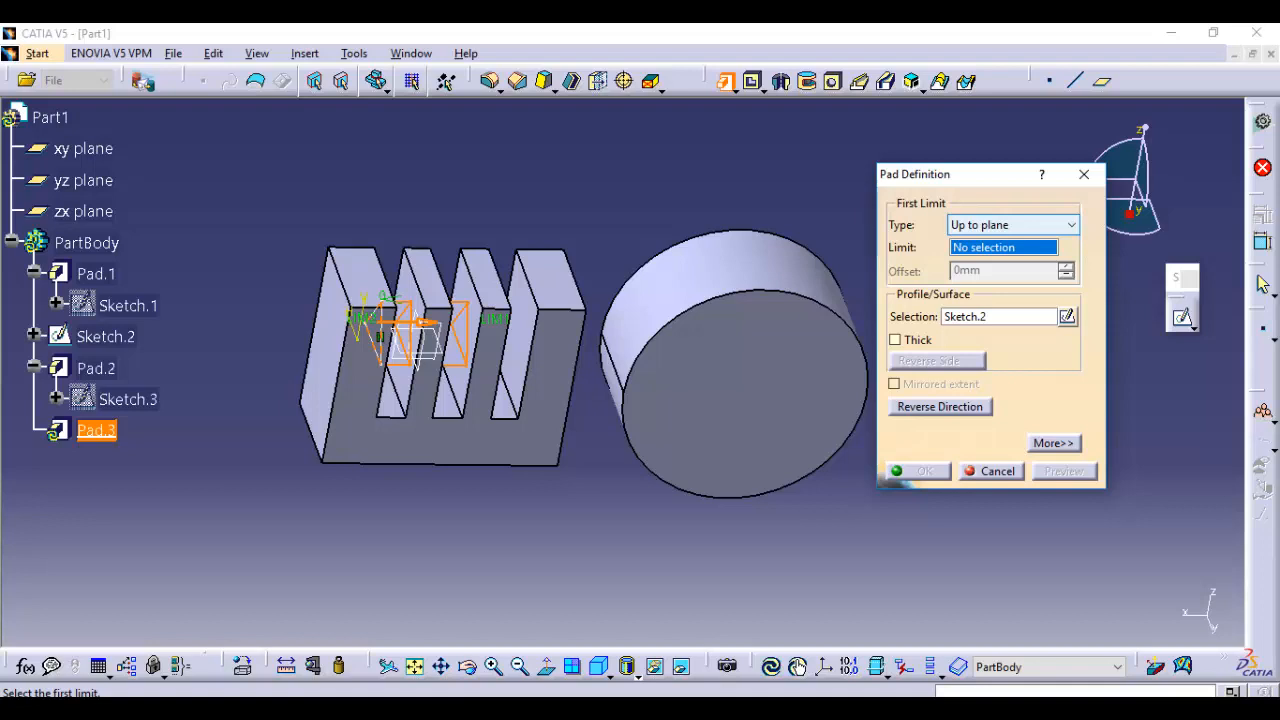
{"action": "left_click", "coordinate": [1013, 225]}
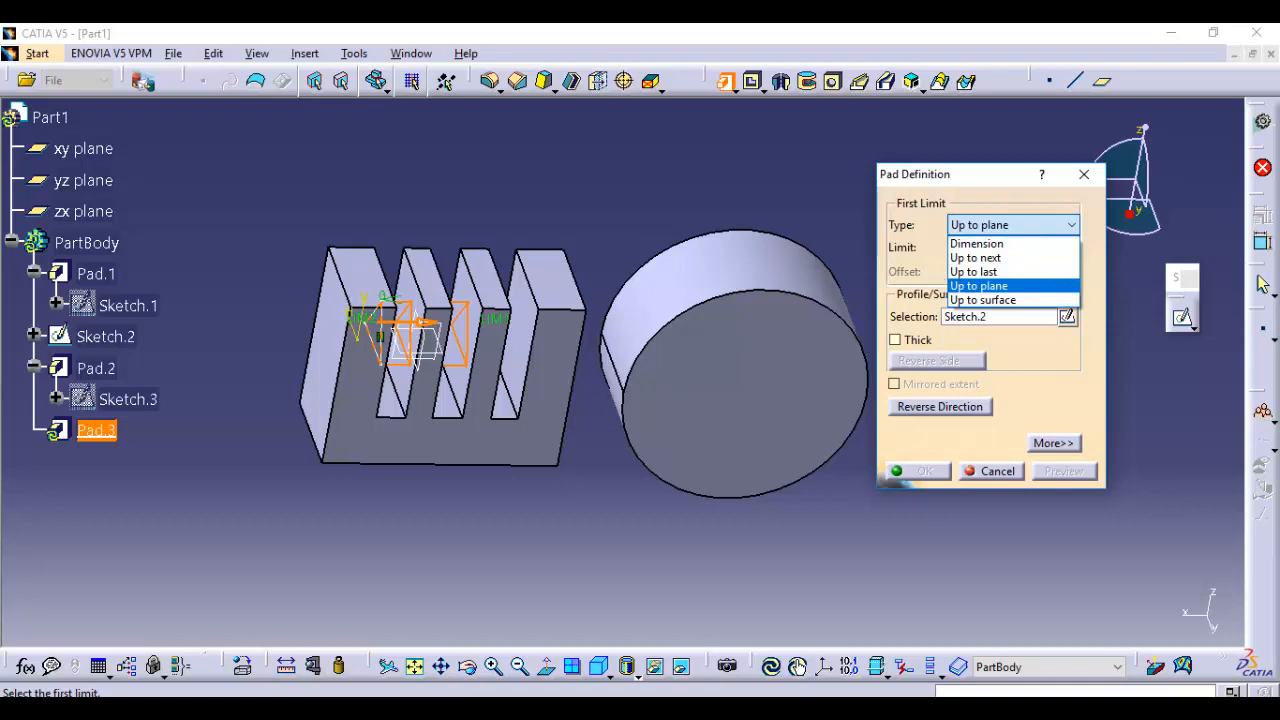
{"action": "left_click", "coordinate": [980, 286]}
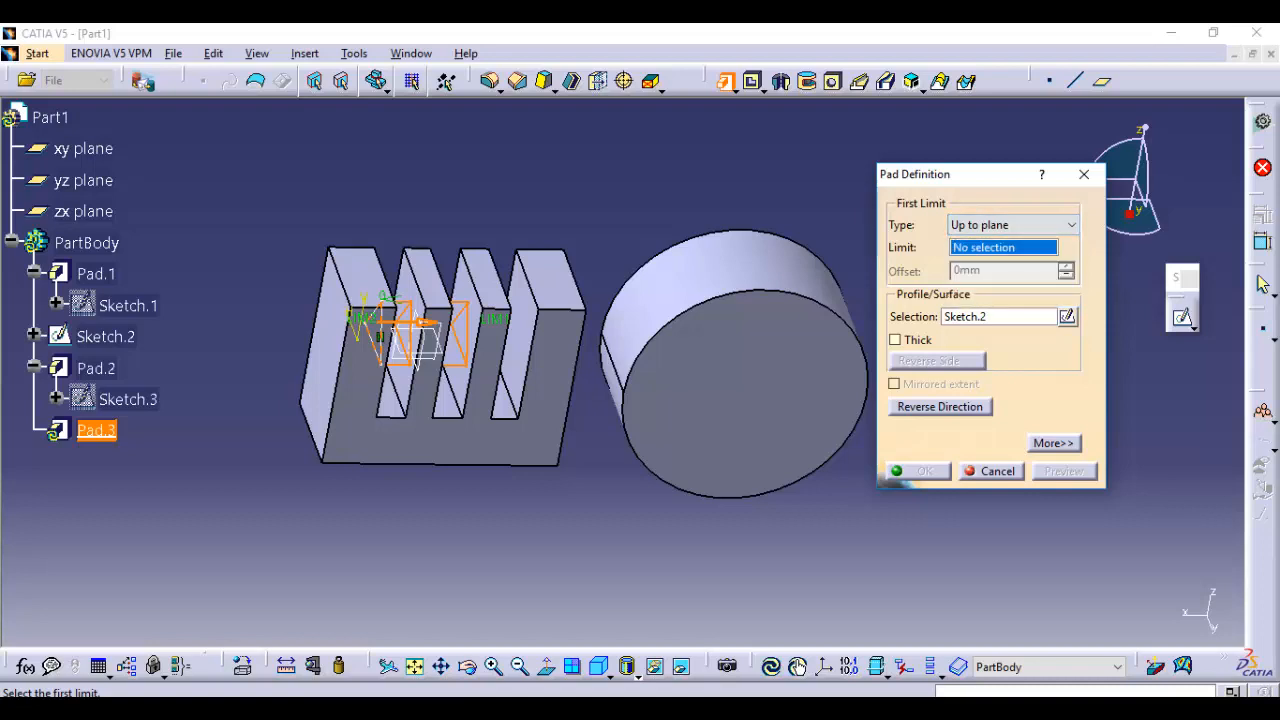
Set the first limit type to Up to surface with the cylinder's curved face as limit, and confirm the triangle pad
{"action": "left_click", "coordinate": [1013, 225]}
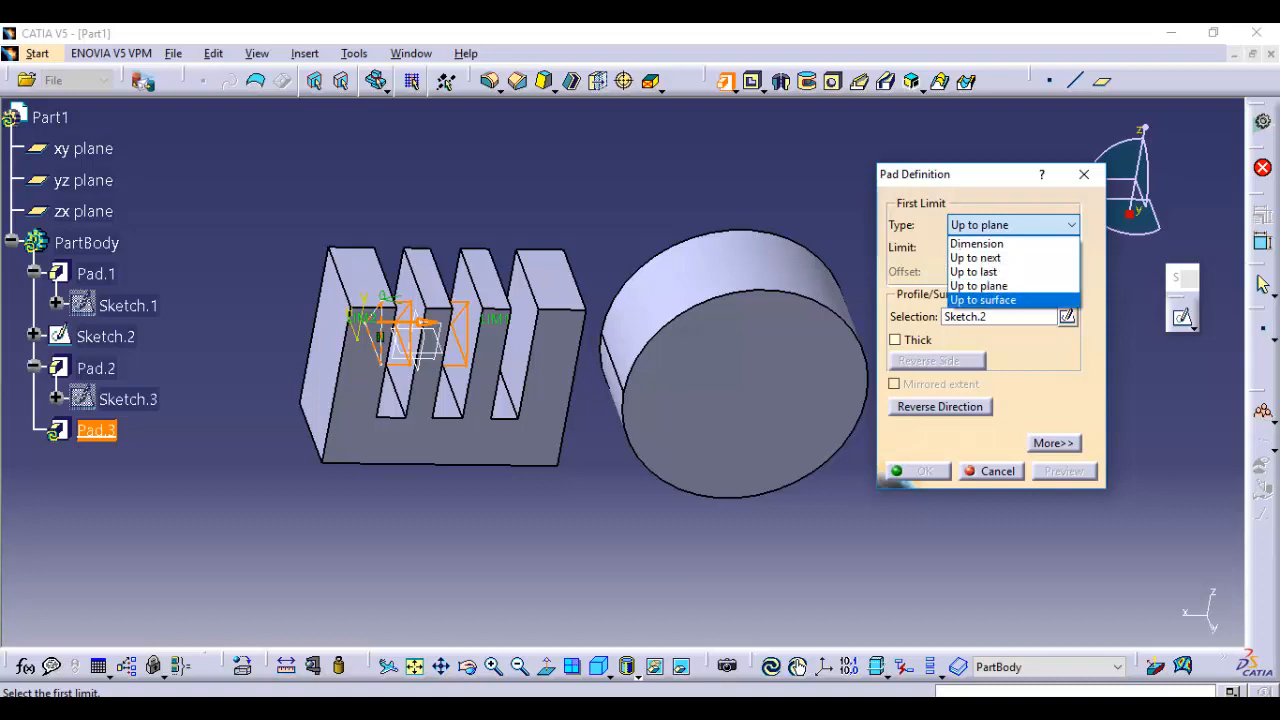
{"action": "left_click", "coordinate": [983, 300]}
{"action": "left_click", "coordinate": [725, 455]}
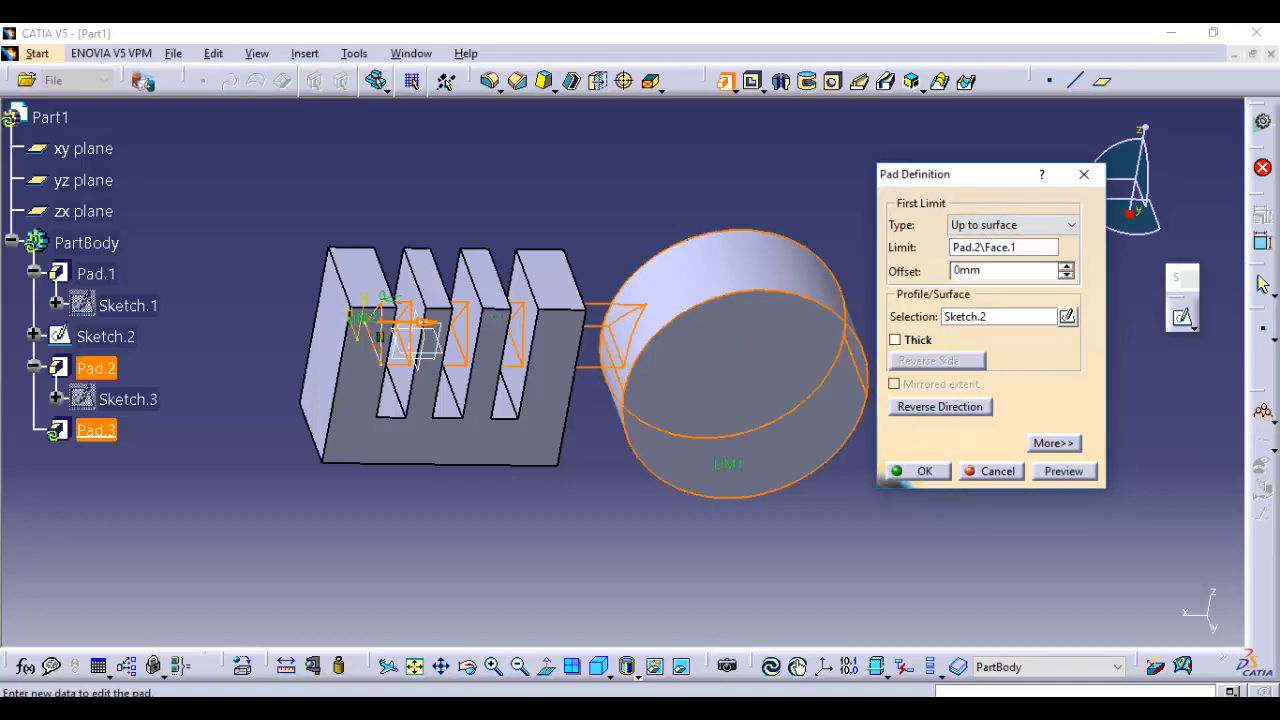
{"action": "left_click", "coordinate": [919, 471]}
Examine from several angles how the triangle pad meets the cylinder's curved face
{"action": "middle_click_drag", "start_coordinate": [852, 425], "coordinate": [815, 345]}
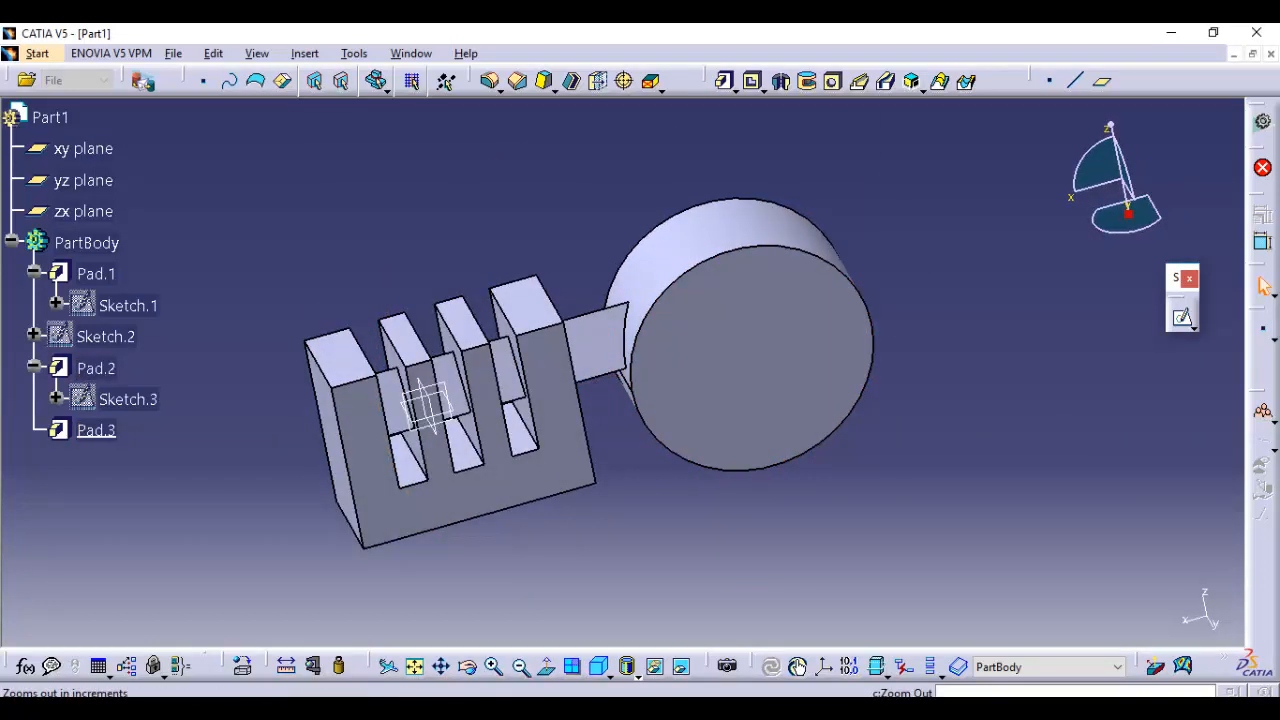
{"action": "left_click", "coordinate": [547, 667]}
{"action": "left_click", "coordinate": [84, 211]}
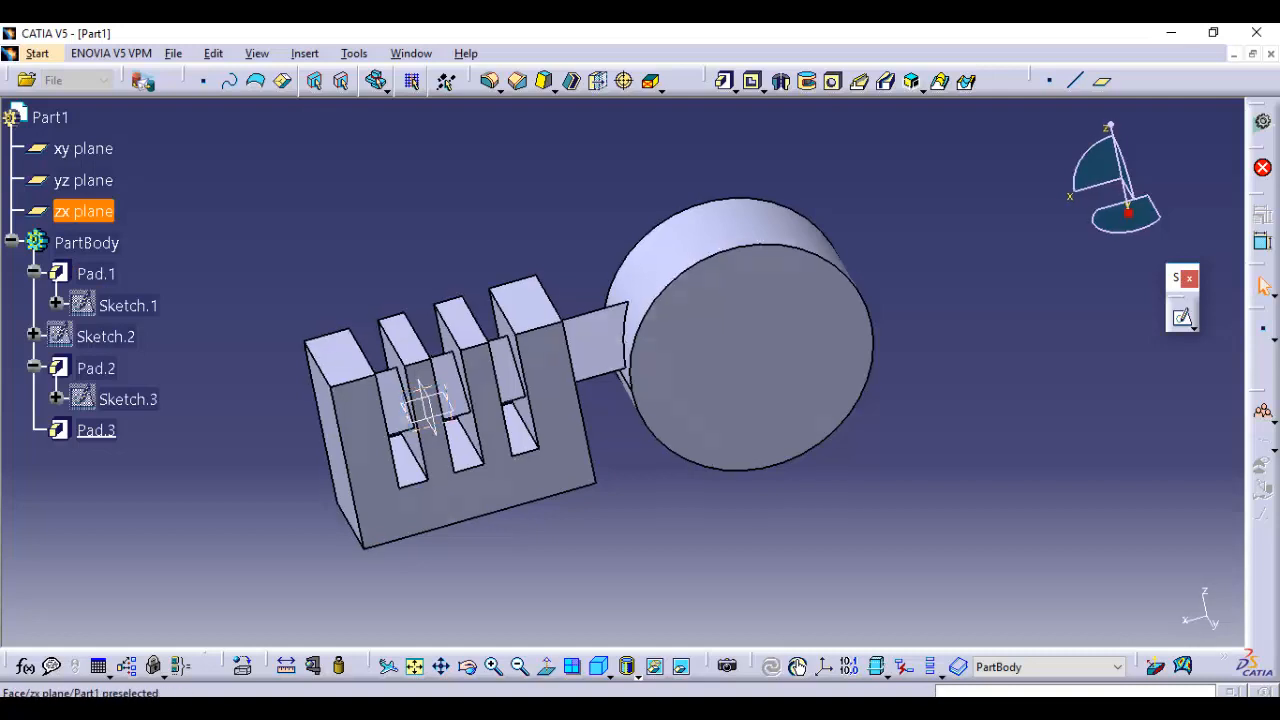
{"action": "middle_click_drag", "start_coordinate": [690, 390], "coordinate": [740, 335]}
{"action": "middle_click_drag", "start_coordinate": [745, 400], "coordinate": [770, 425]}
{"action": "middle_click_drag", "start_coordinate": [672, 305], "coordinate": [803, 350]}
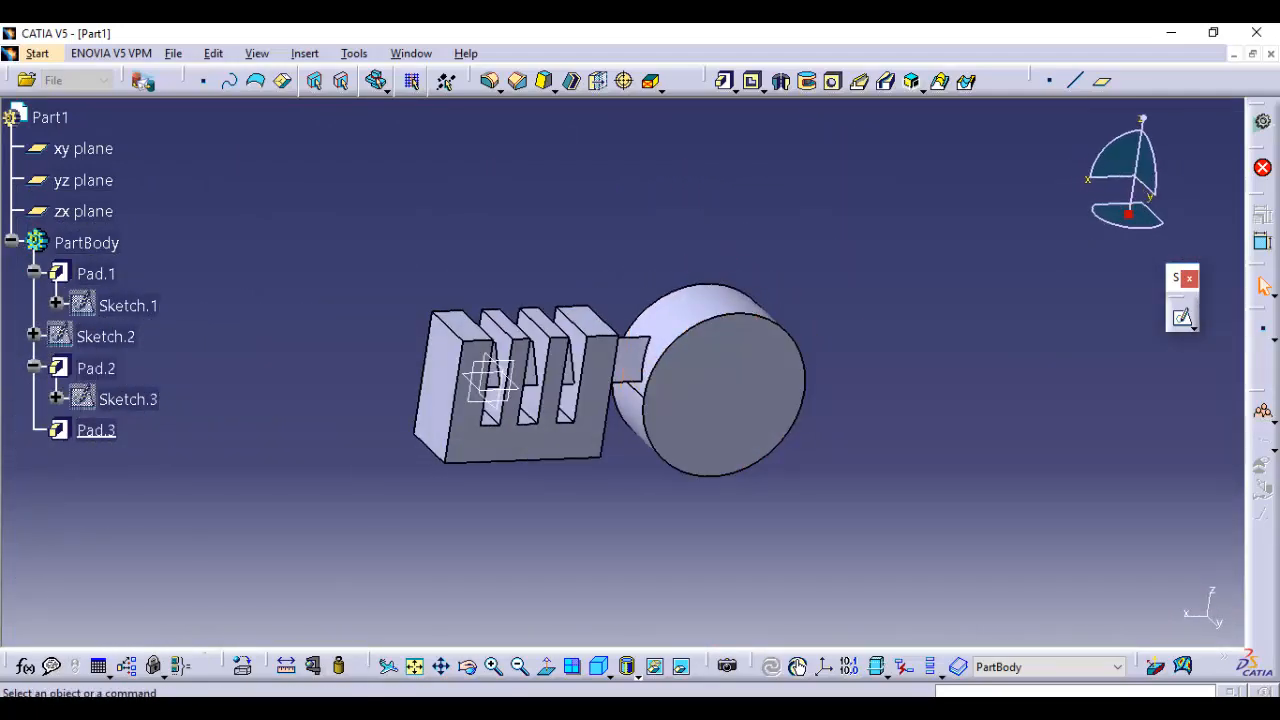
{"action": "middle_click_drag", "start_coordinate": [680, 275], "coordinate": [600, 327]}
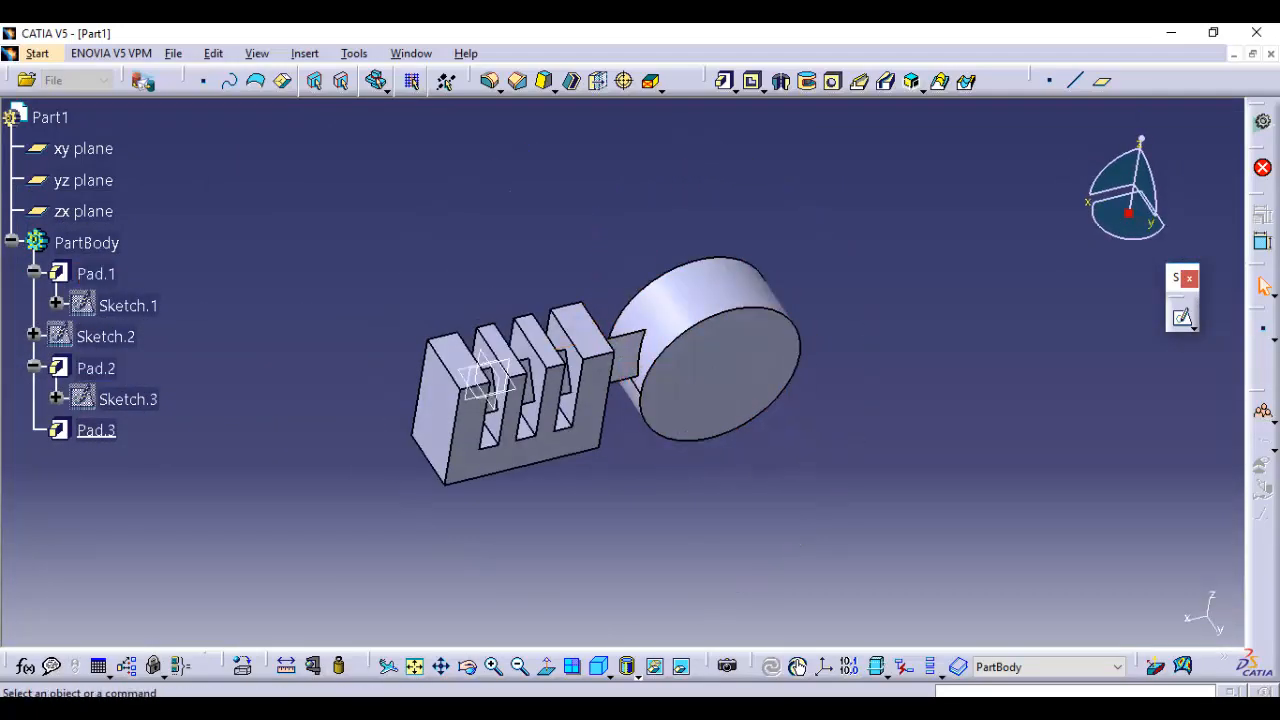
{"action": "middle_click_drag", "start_coordinate": [610, 375], "coordinate": [634, 340]}
{"action": "left_click", "coordinate": [636, 385]}
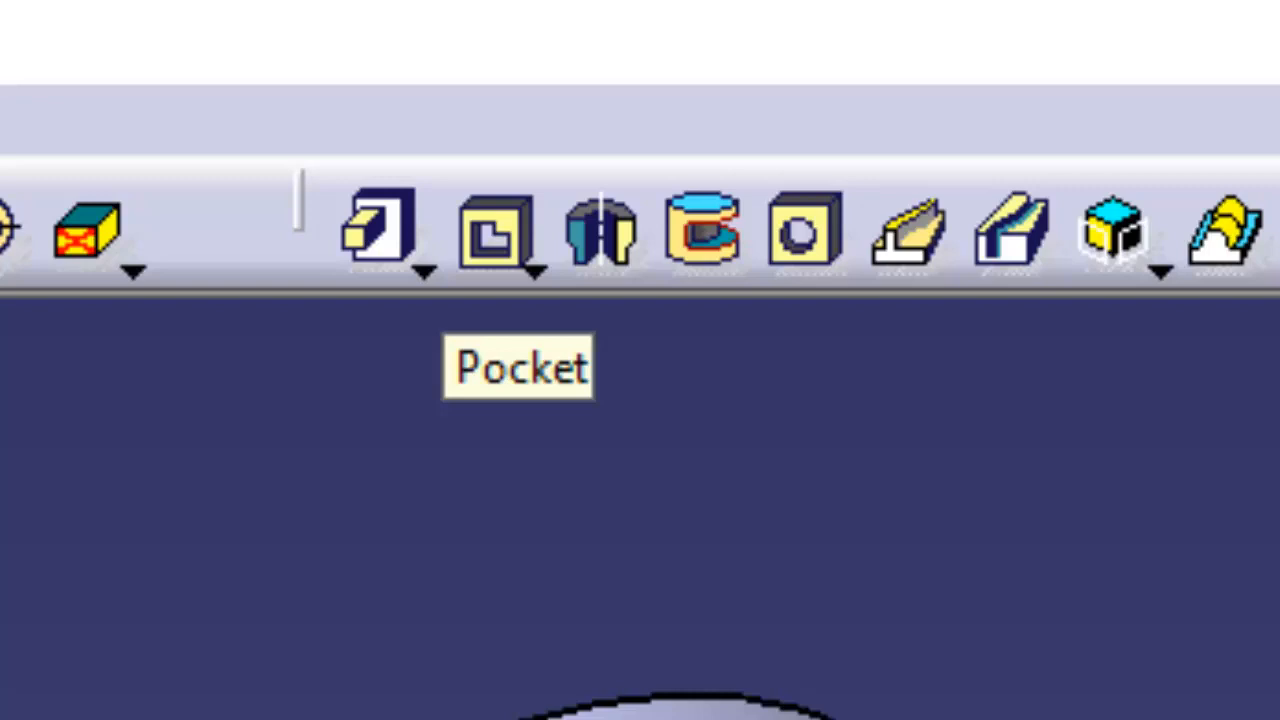
Start a pocket, review its first limit types and second limit options, and turn Mirrored extent off
{"action": "left_click", "coordinate": [495, 230]}
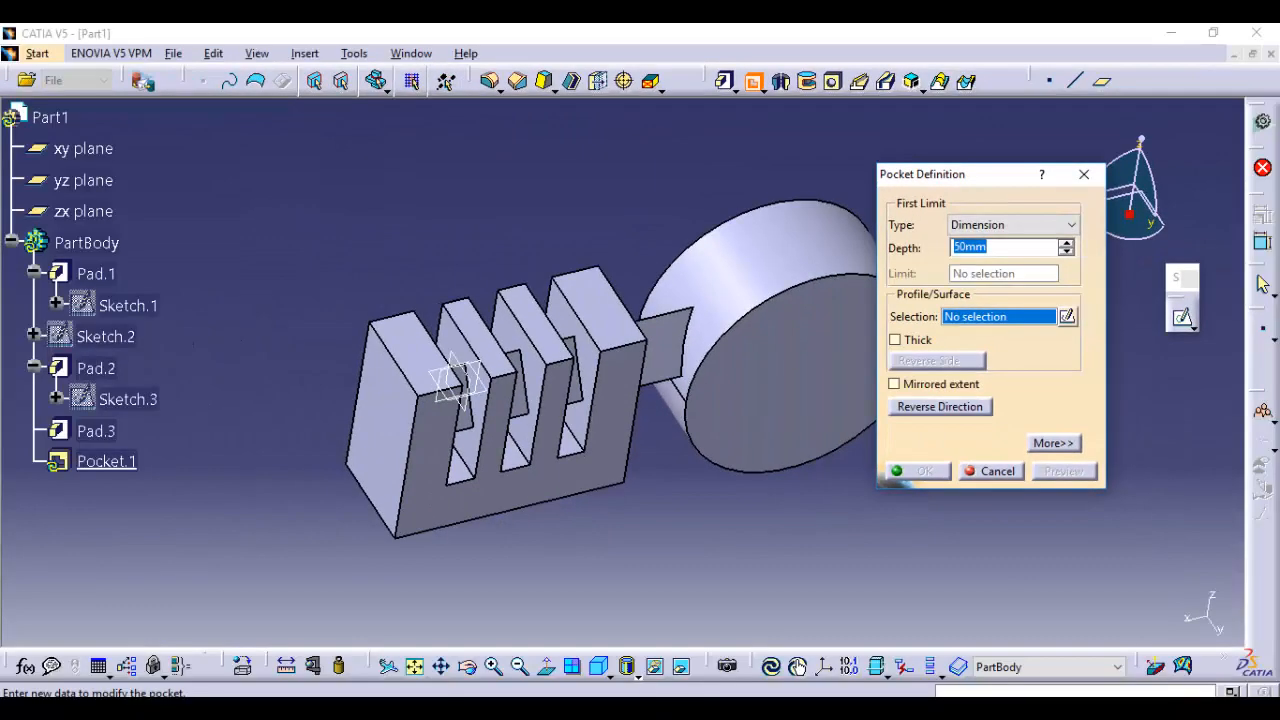
{"action": "left_click", "coordinate": [1071, 225]}
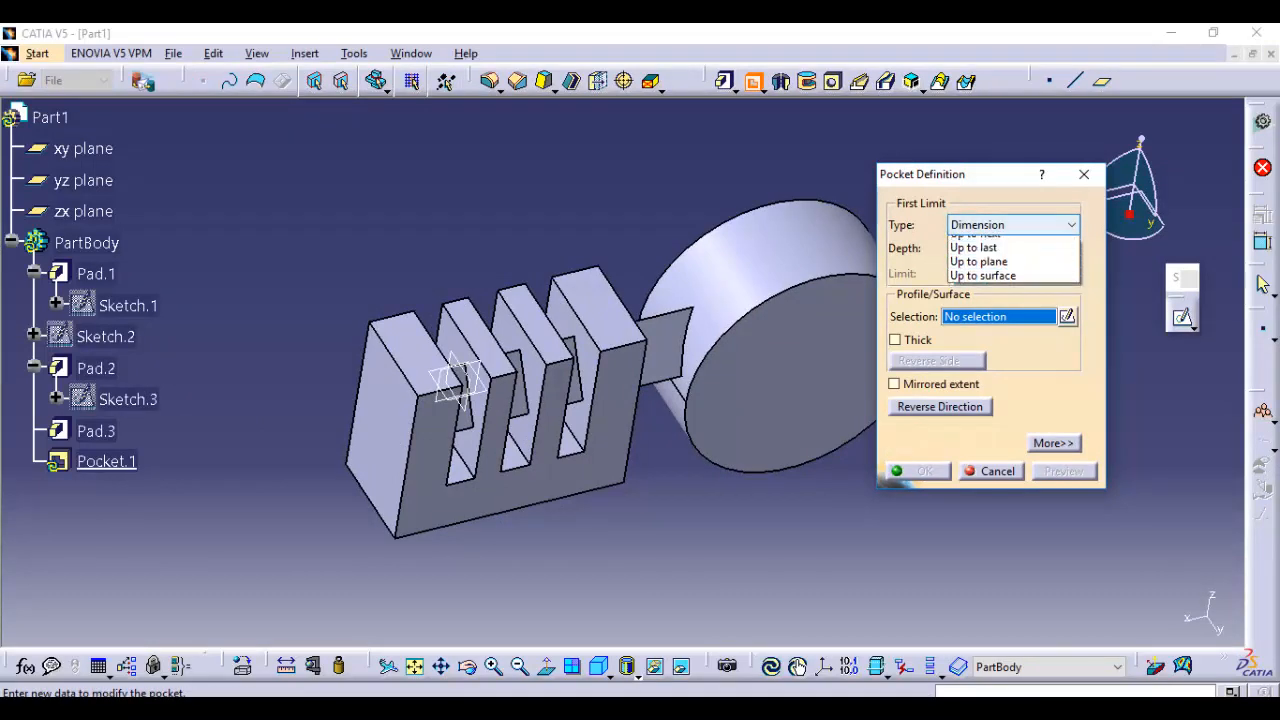
{"action": "left_click", "coordinate": [1071, 225]}
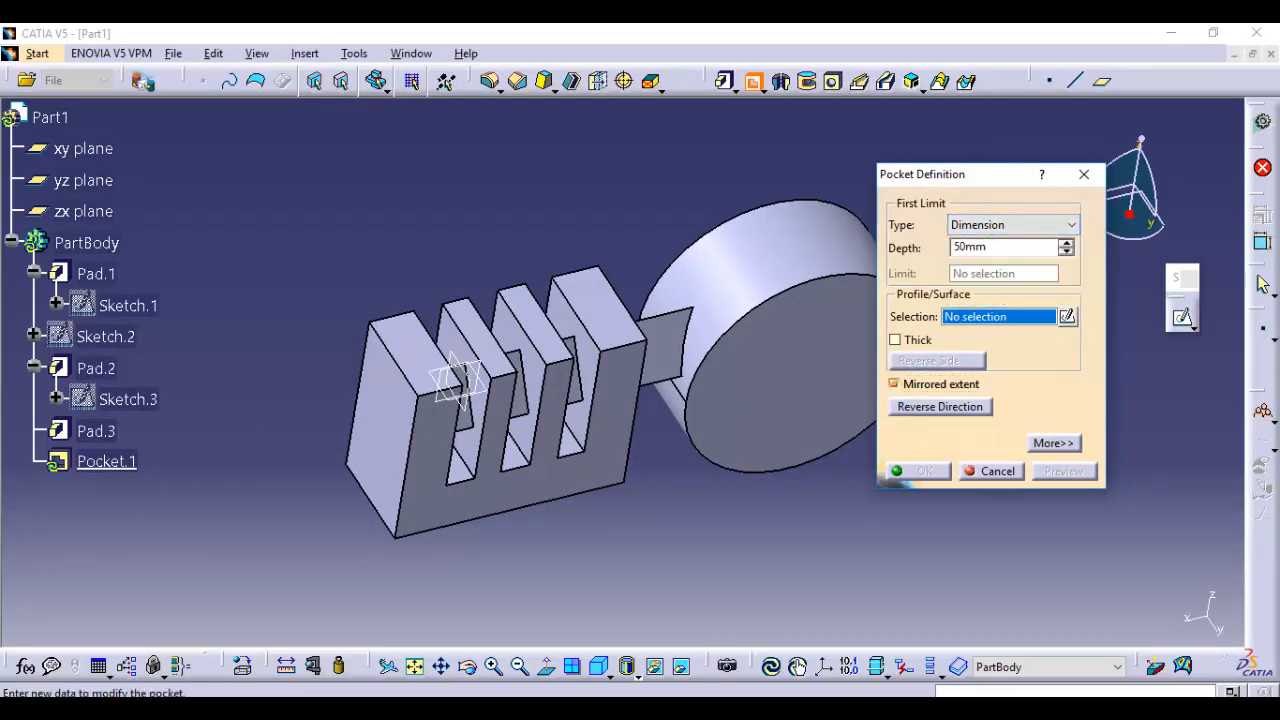
{"action": "left_click", "coordinate": [1053, 443]}
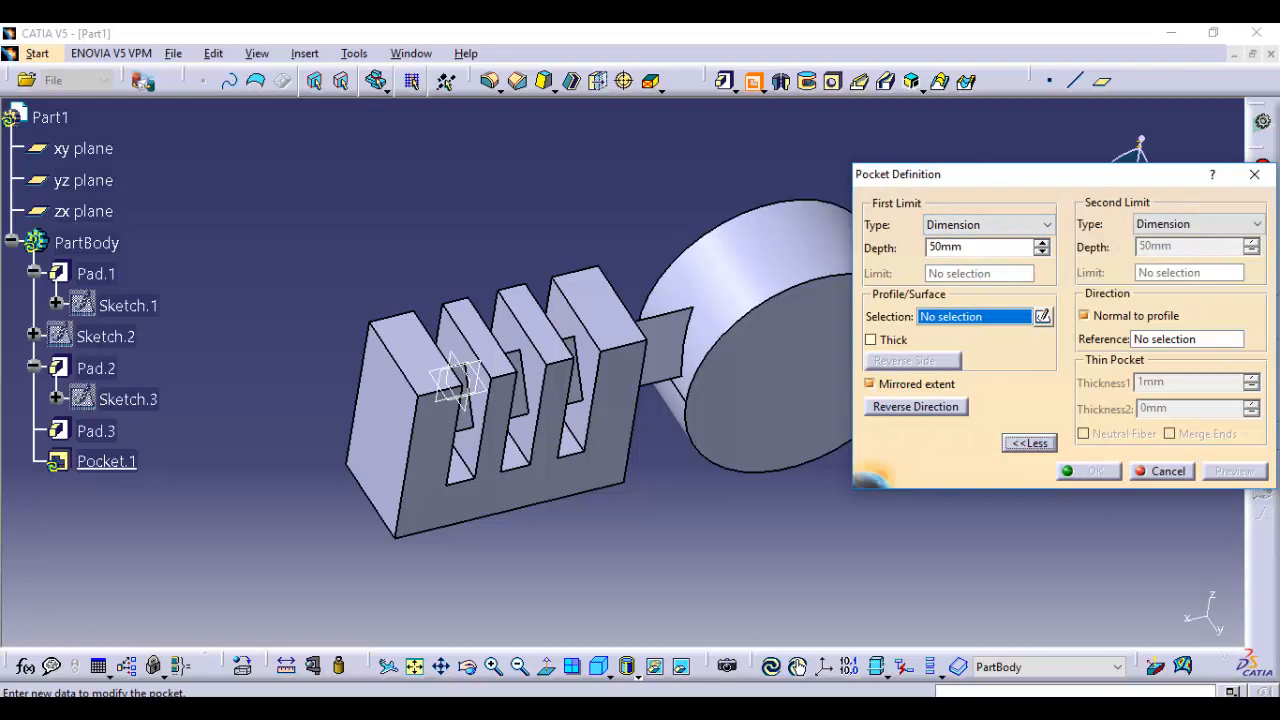
{"action": "left_click", "coordinate": [869, 384]}
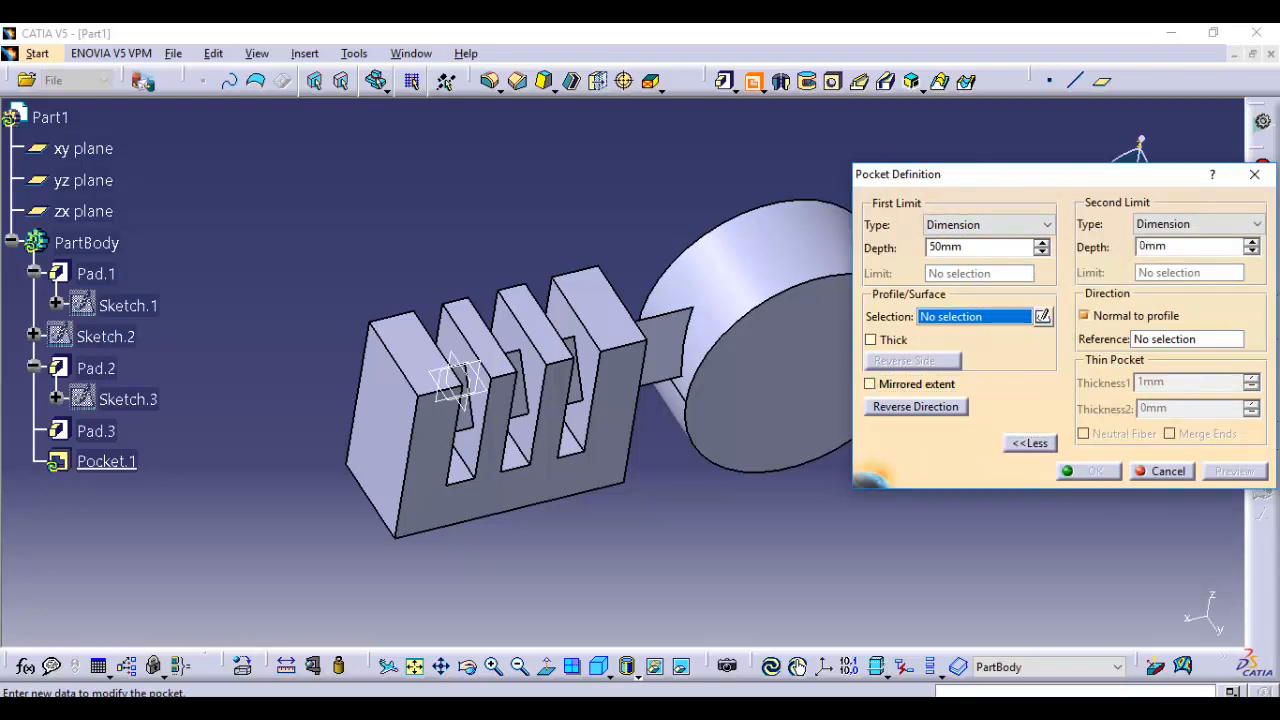
{"action": "left_click", "coordinate": [1030, 443]}
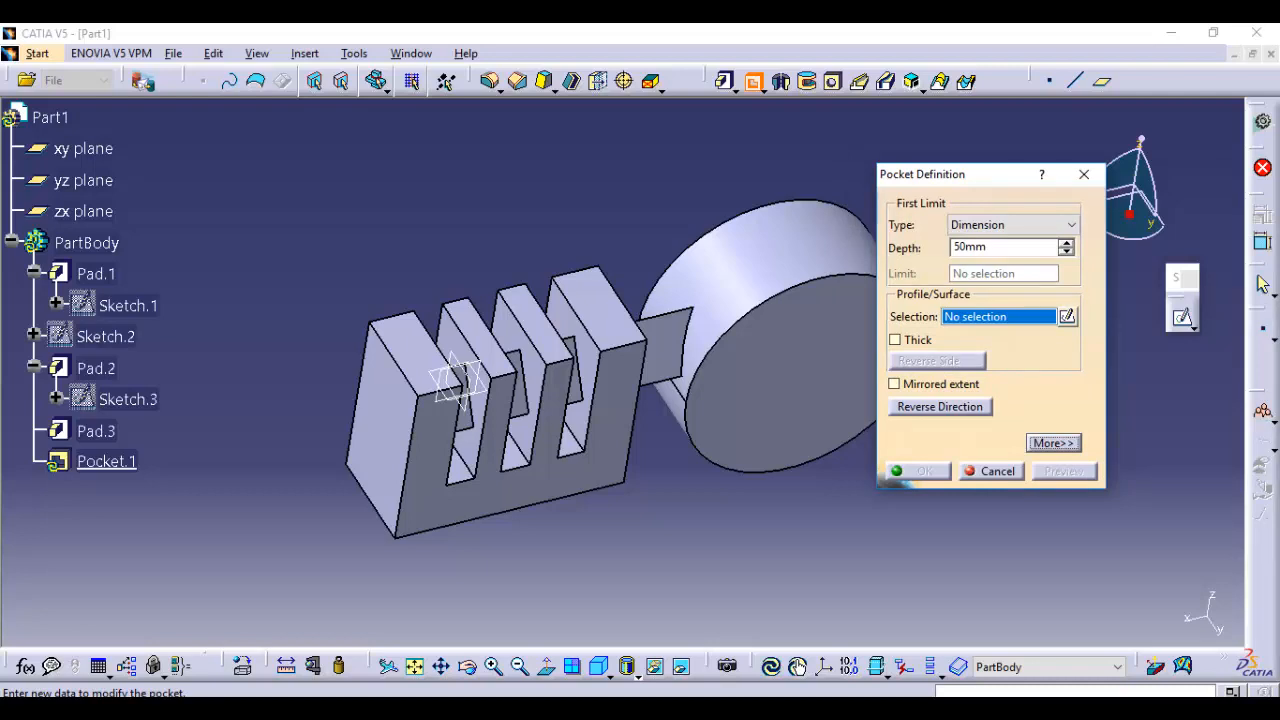
Sketch a wide rectangle on the cylinder's front face, from inside the circle to beyond its outer side, as the pocket profile, and exit the sketch
{"action": "left_click", "coordinate": [1067, 316]}
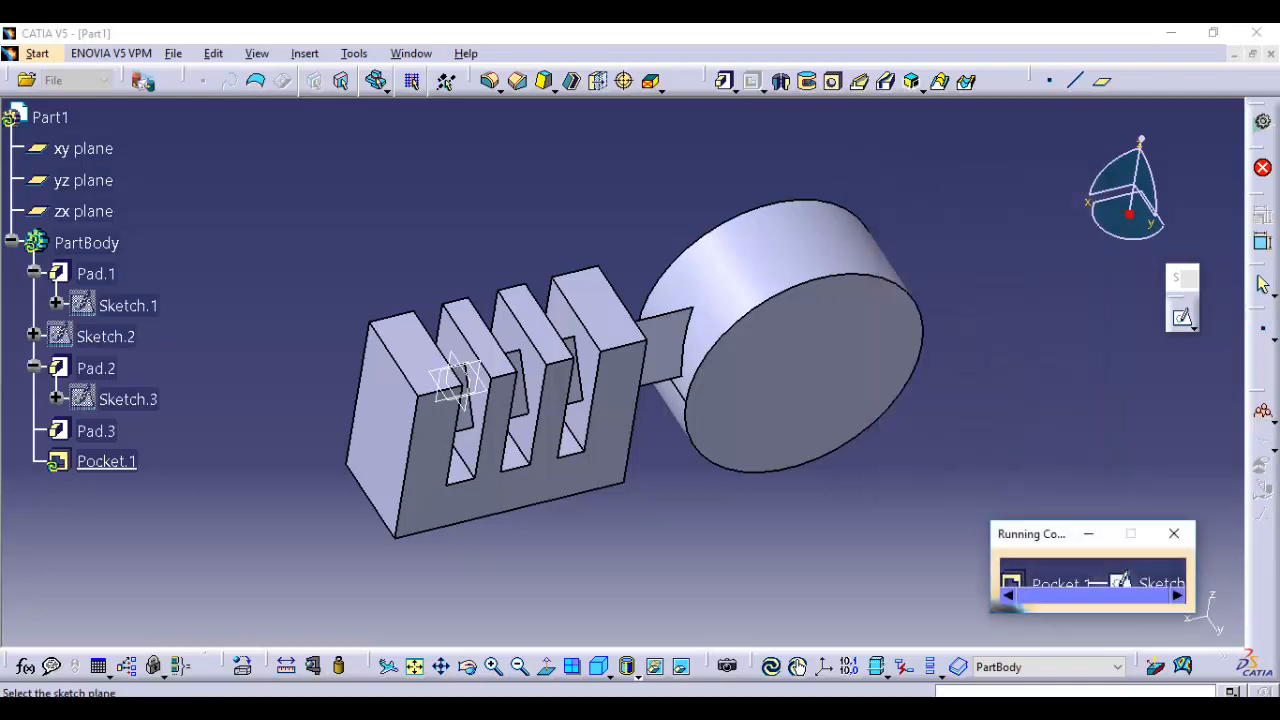
{"action": "left_click", "coordinate": [806, 374]}
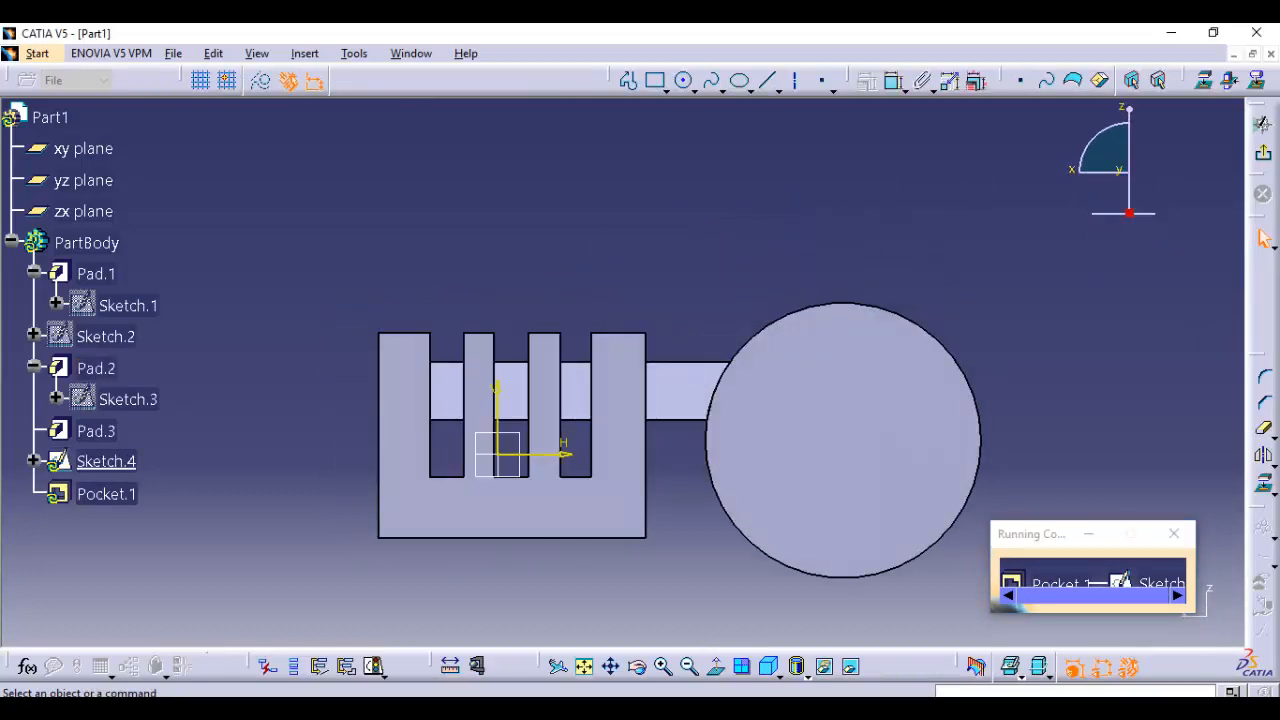
{"action": "middle_click_drag", "start_coordinate": [820, 400], "coordinate": [543, 310]}
{"action": "left_click", "coordinate": [655, 80]}
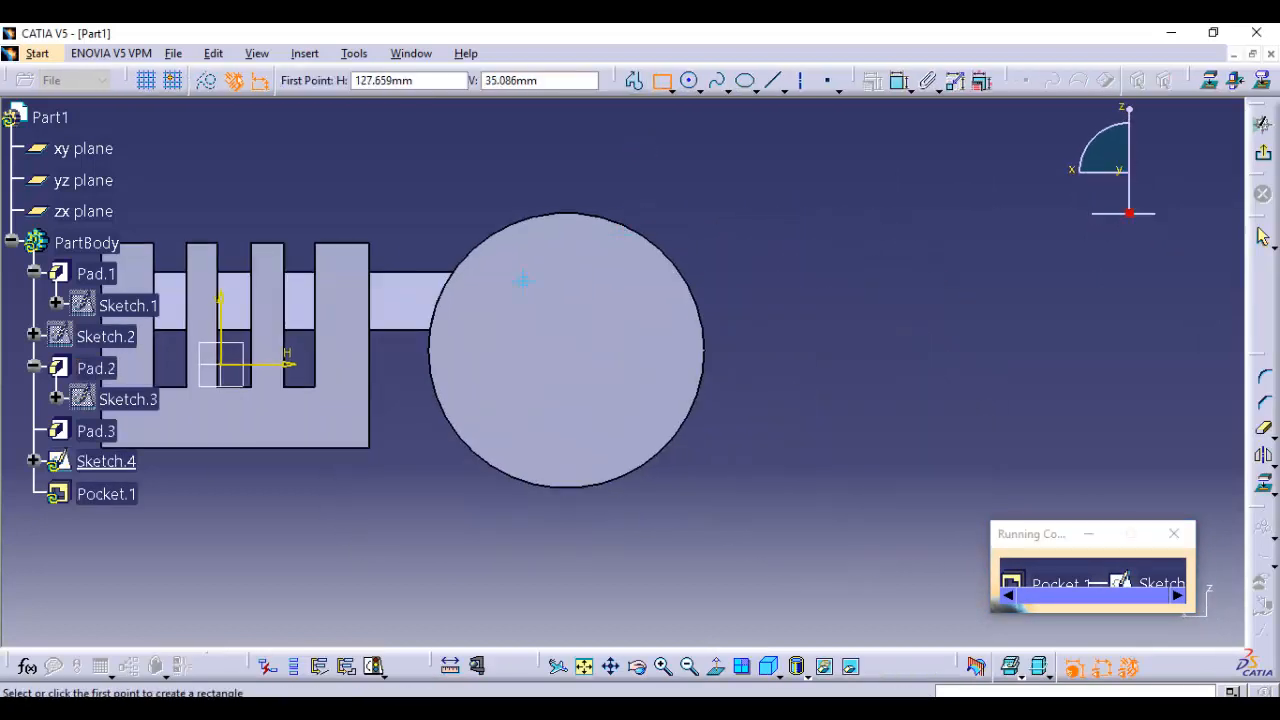
{"action": "left_click", "coordinate": [523, 282]}
{"action": "left_click", "coordinate": [865, 407]}
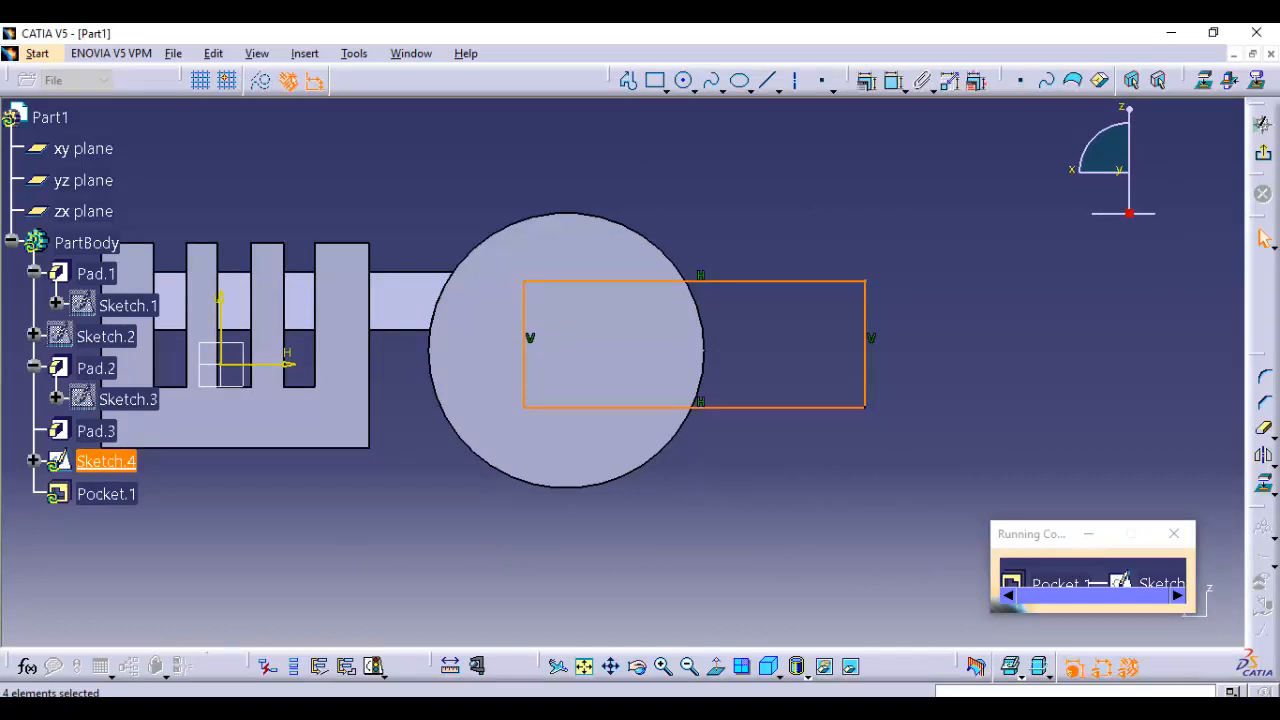
{"action": "left_click", "coordinate": [1263, 153]}
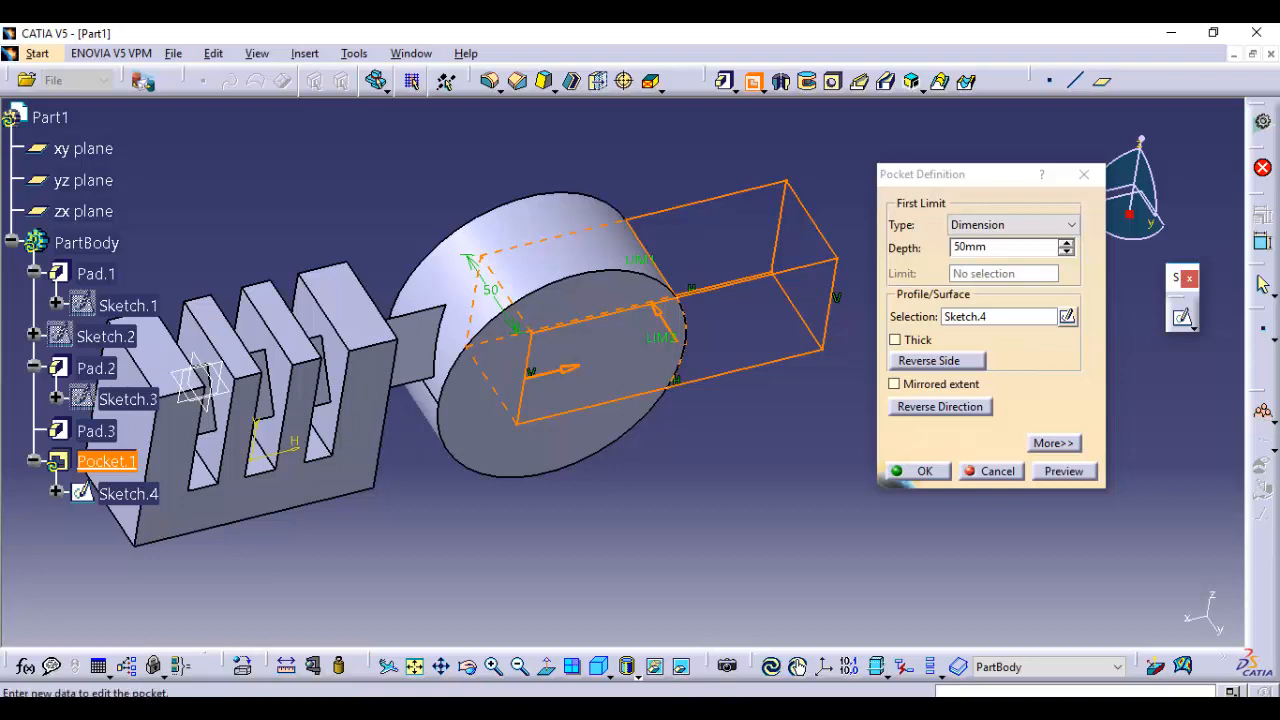
Preview and confirm the 50 mm deep pocket through the cylinder, and inspect the cut from another angle
{"action": "left_click", "coordinate": [1064, 471]}
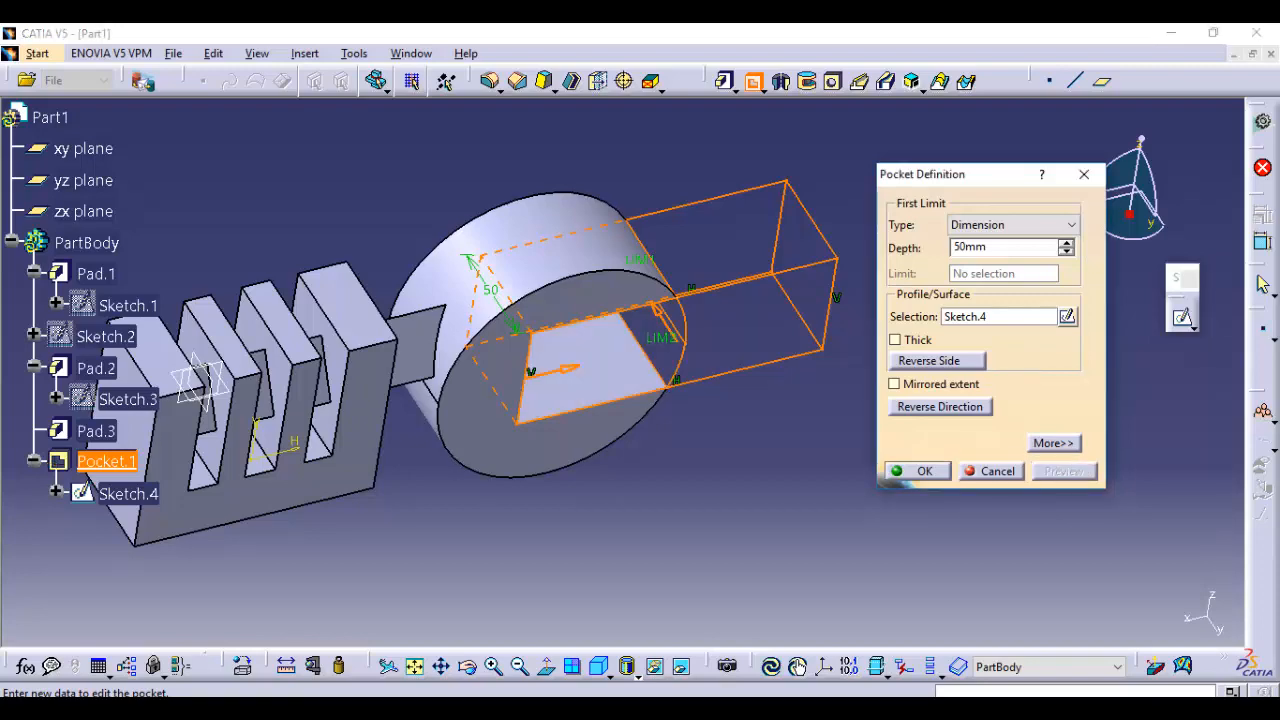
{"action": "left_click", "coordinate": [918, 471]}
{"action": "middle_click_drag", "start_coordinate": [463, 533], "coordinate": [485, 380]}
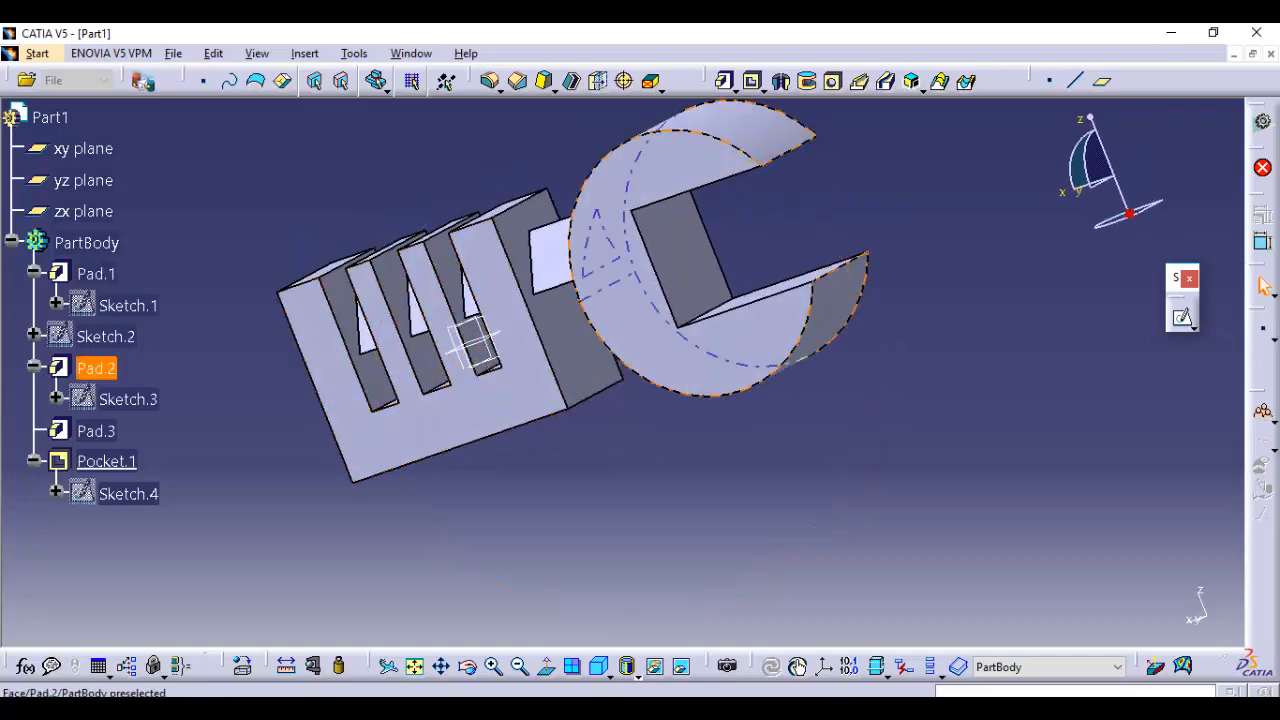
{"action": "left_click", "coordinate": [610, 676]}
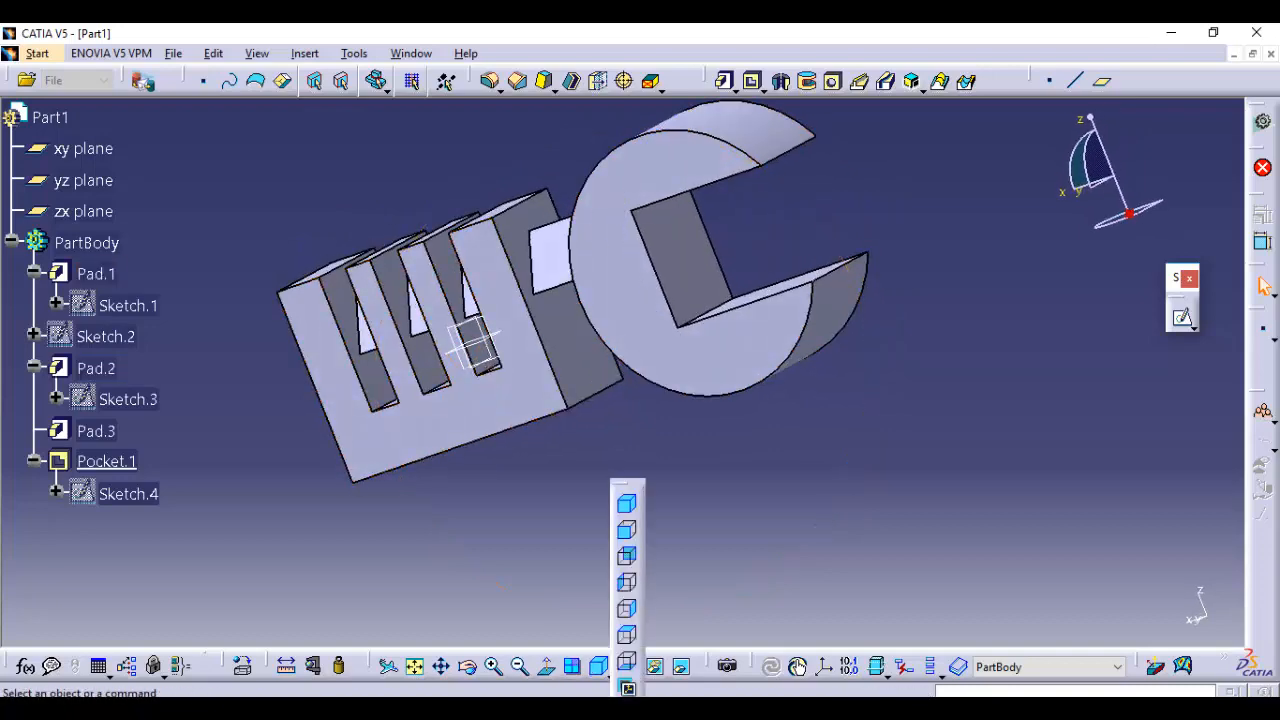
Set the cylinder pocket's first limit to Up to next, preview and confirm it, and inspect the open slot
{"action": "left_click", "coordinate": [627, 506]}
{"action": "middle_click_drag", "start_coordinate": [738, 188], "coordinate": [760, 346]}
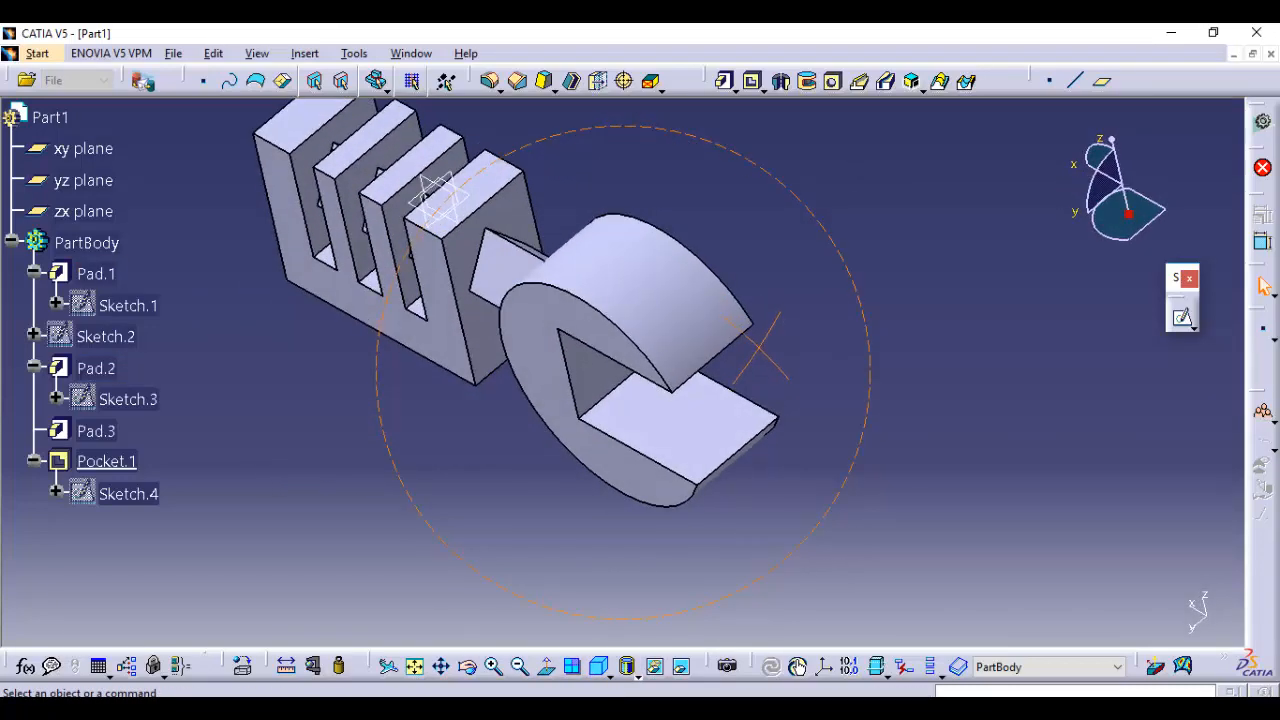
{"action": "double_click", "coordinate": [680, 420]}
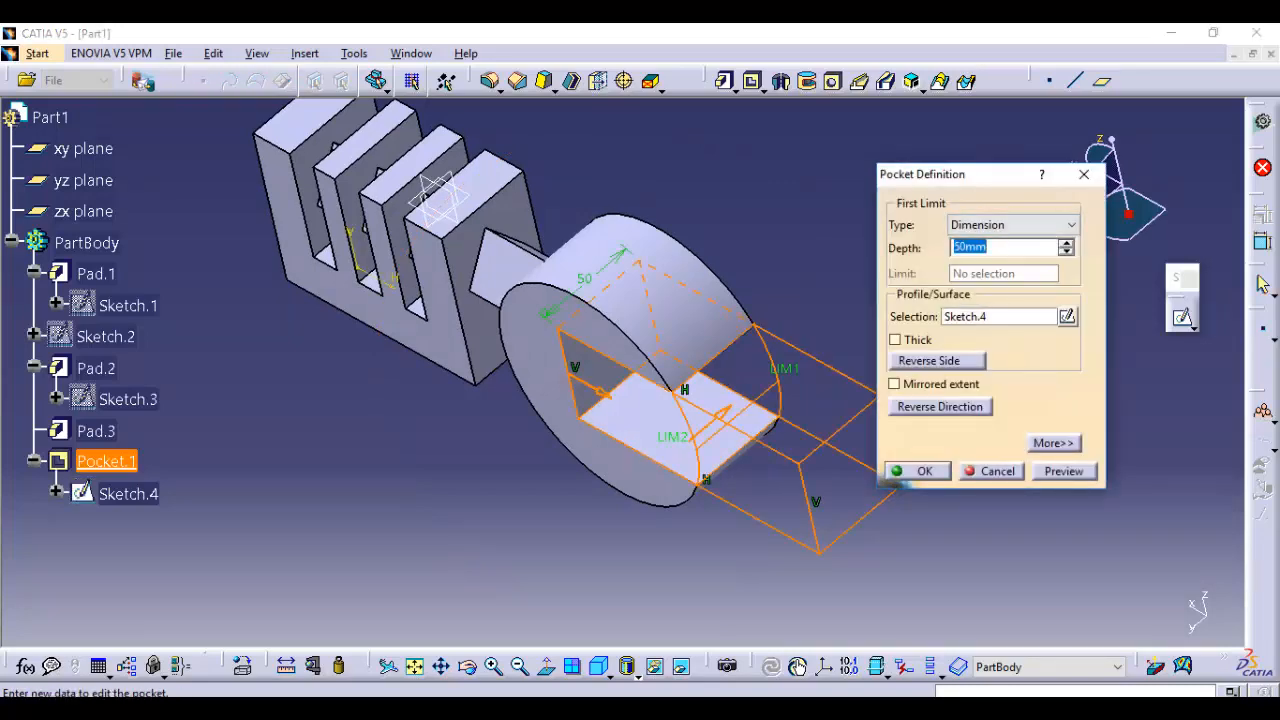
{"action": "left_click", "coordinate": [1012, 225]}
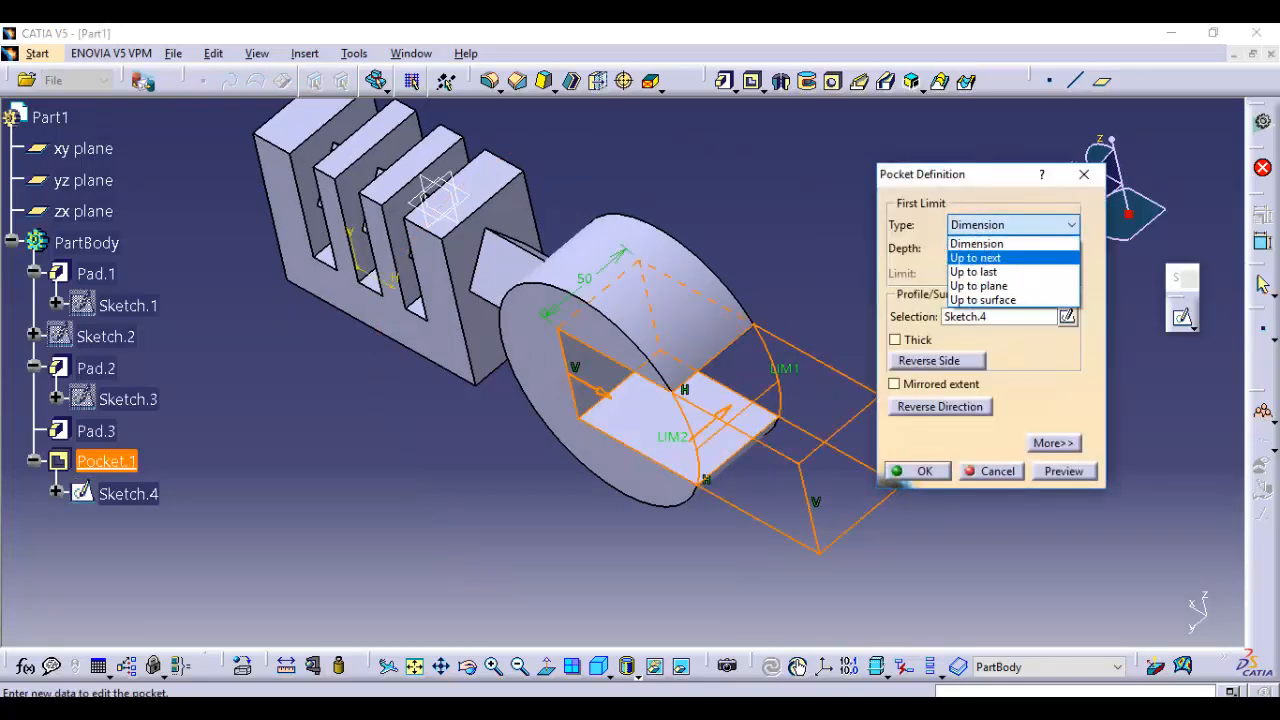
{"action": "left_click", "coordinate": [976, 259]}
{"action": "middle_click_drag", "start_coordinate": [750, 235], "coordinate": [710, 393]}
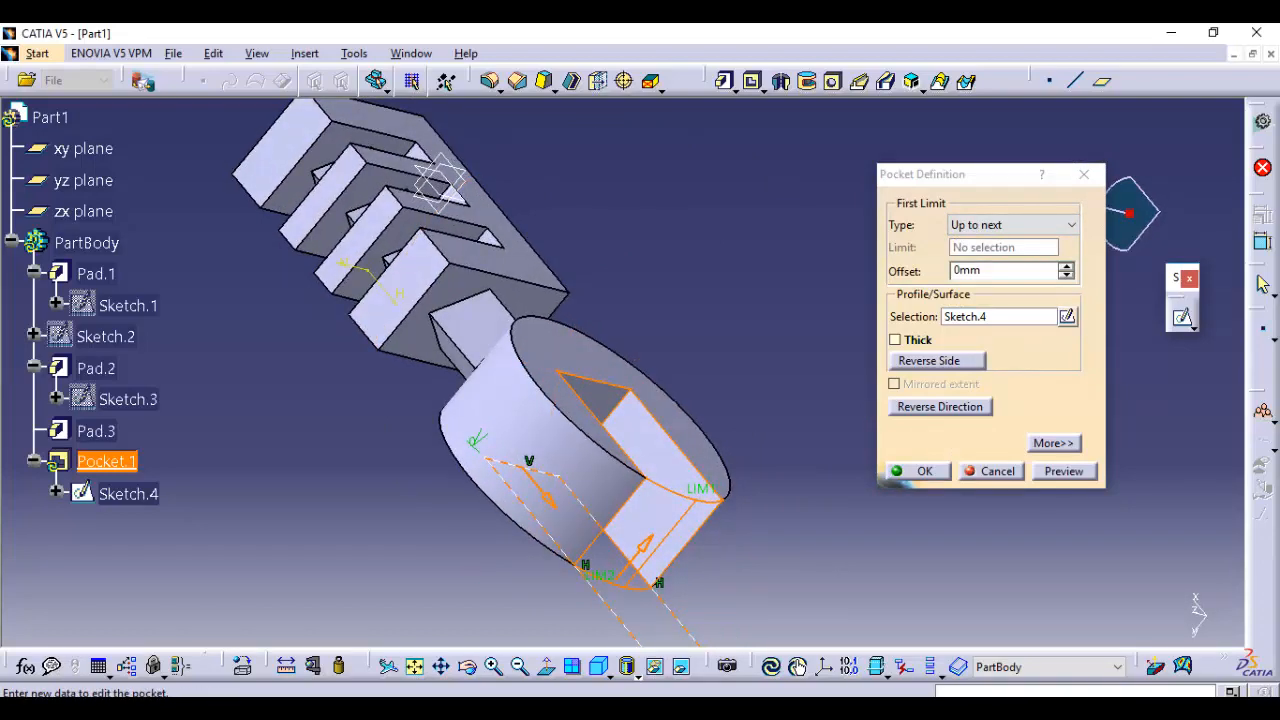
{"action": "left_click", "coordinate": [1064, 471]}
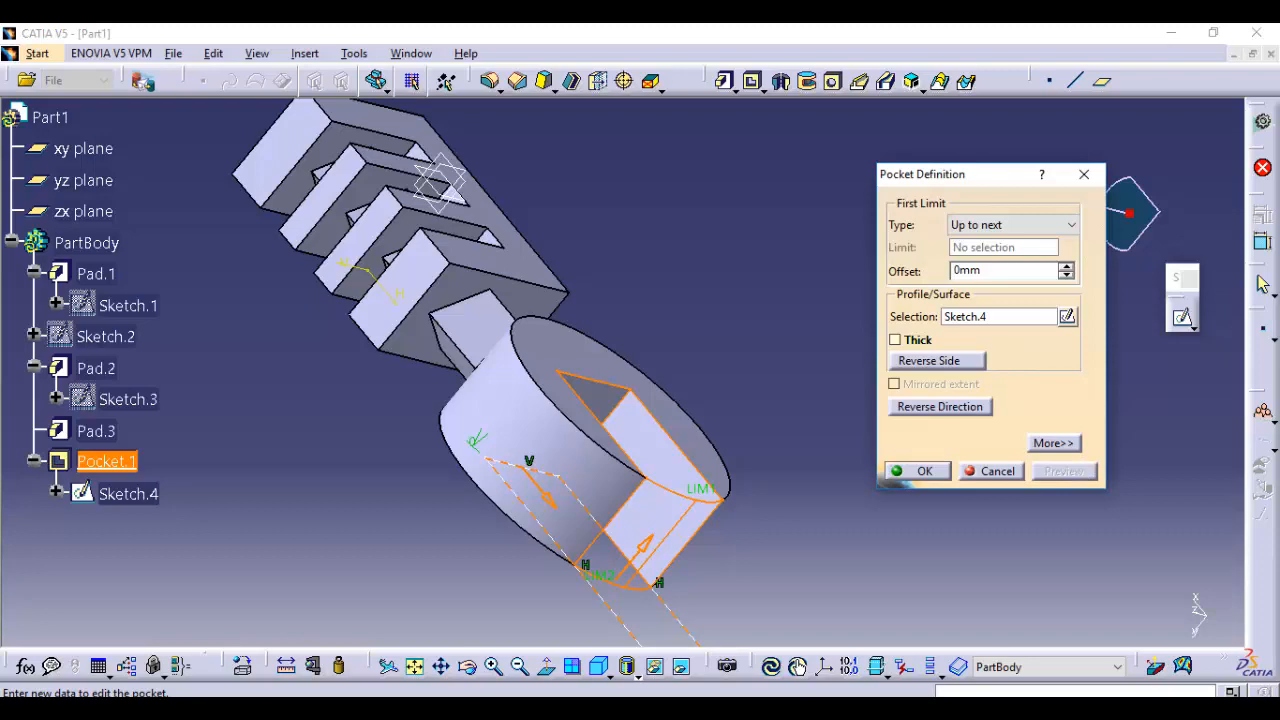
{"action": "left_click", "coordinate": [918, 471]}
{"action": "middle_click_drag", "start_coordinate": [640, 450], "coordinate": [780, 290]}
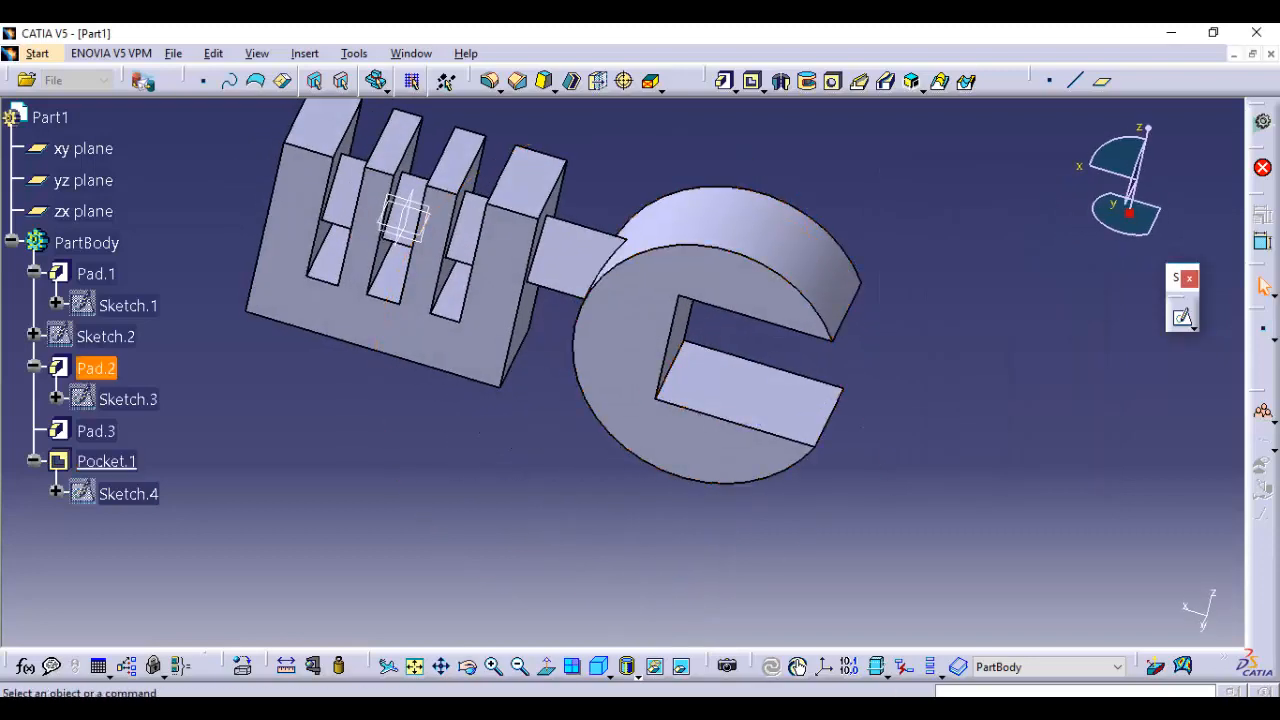
Delete the triangular pad running through the slotted block, keeping its sketch
{"action": "middle_click_drag", "start_coordinate": [355, 222], "coordinate": [755, 386]}
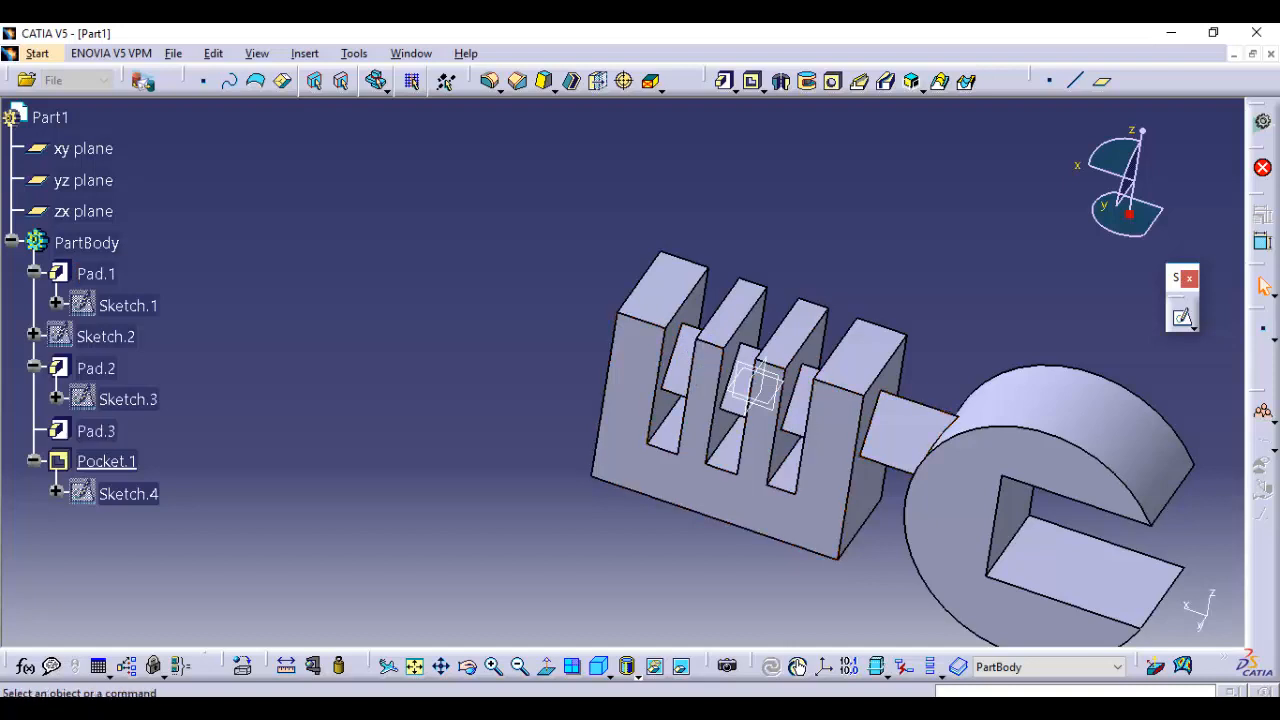
{"action": "left_click", "coordinate": [755, 385]}
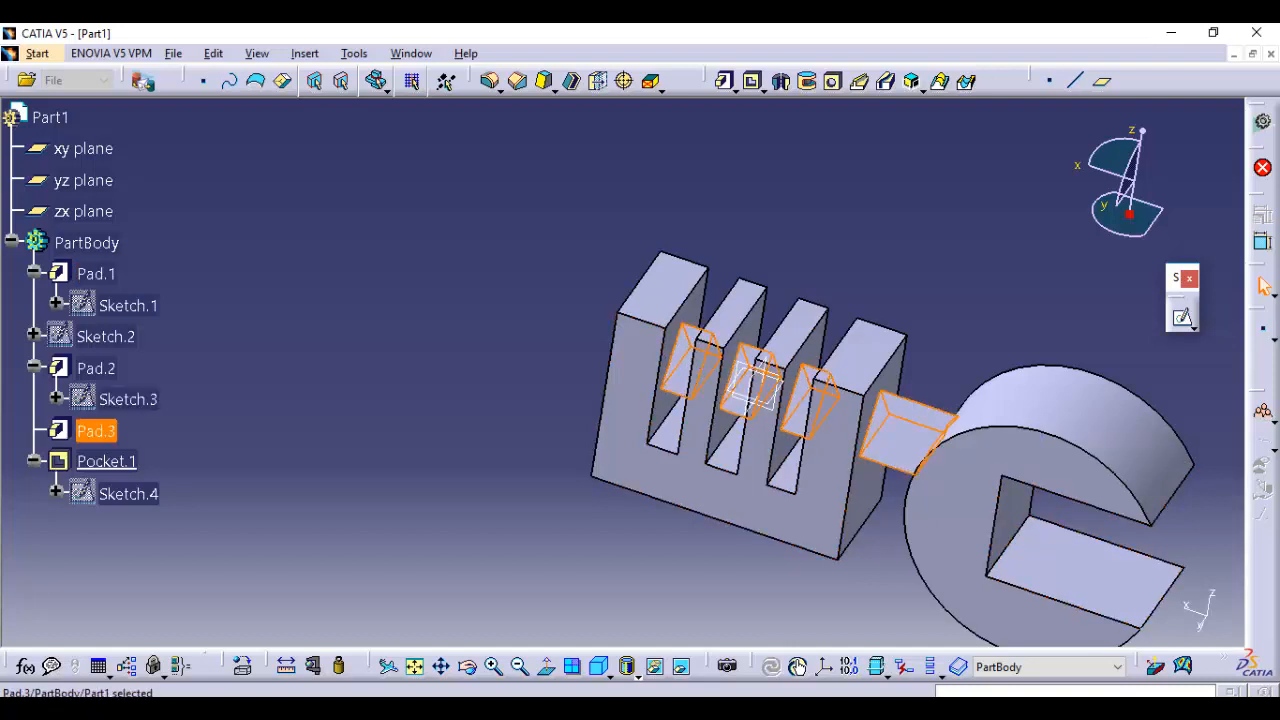
{"action": "key", "text": "Delete"}
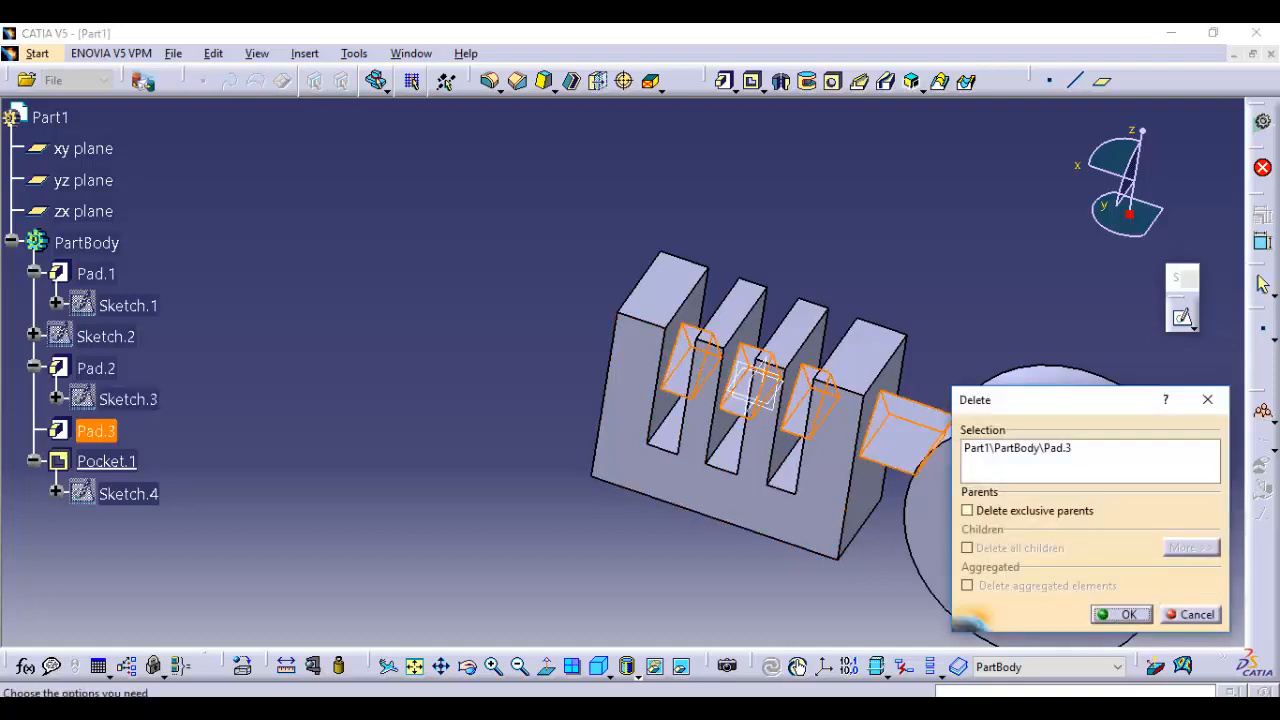
{"action": "key", "text": "Return"}
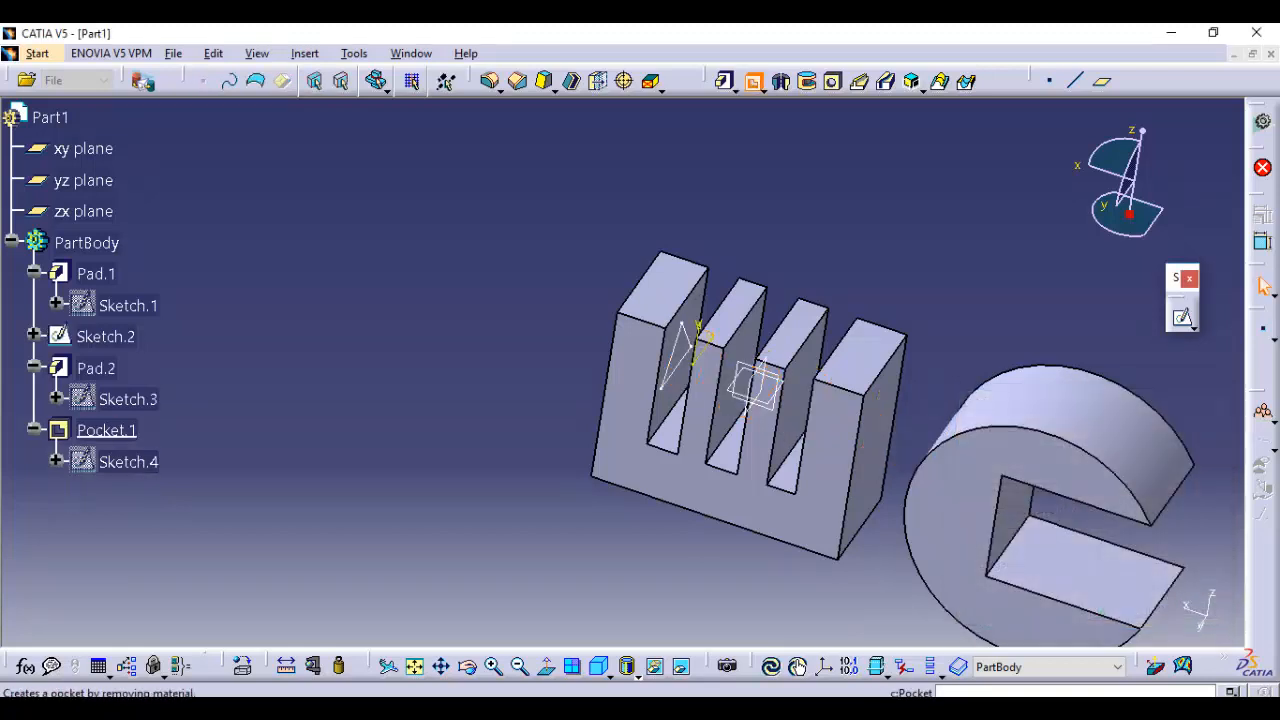
Start a pocket from the triangle sketch, reverse it towards the cylinder, and preview it with the first limit set to Up to last
{"action": "left_click", "coordinate": [752, 80]}
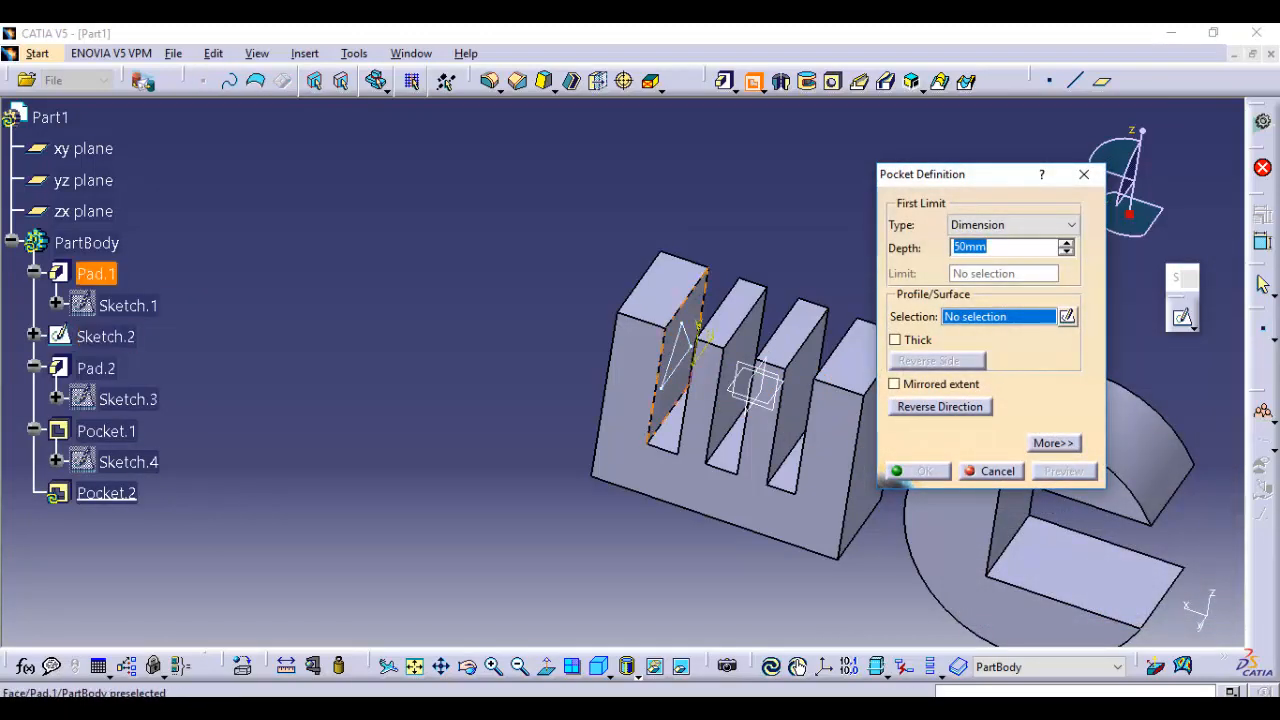
{"action": "left_click", "coordinate": [105, 336]}
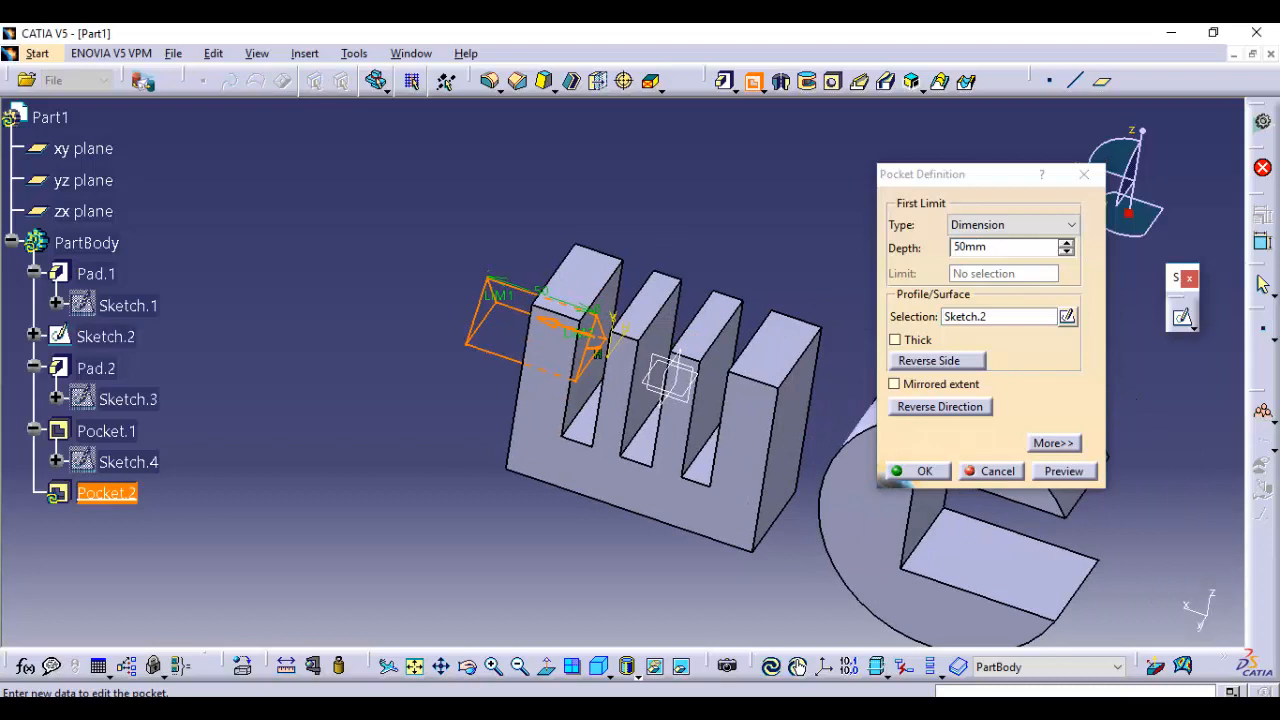
{"action": "left_click", "coordinate": [549, 323]}
{"action": "middle_click_drag", "start_coordinate": [740, 372], "coordinate": [624, 372]}
{"action": "left_click", "coordinate": [1014, 225]}
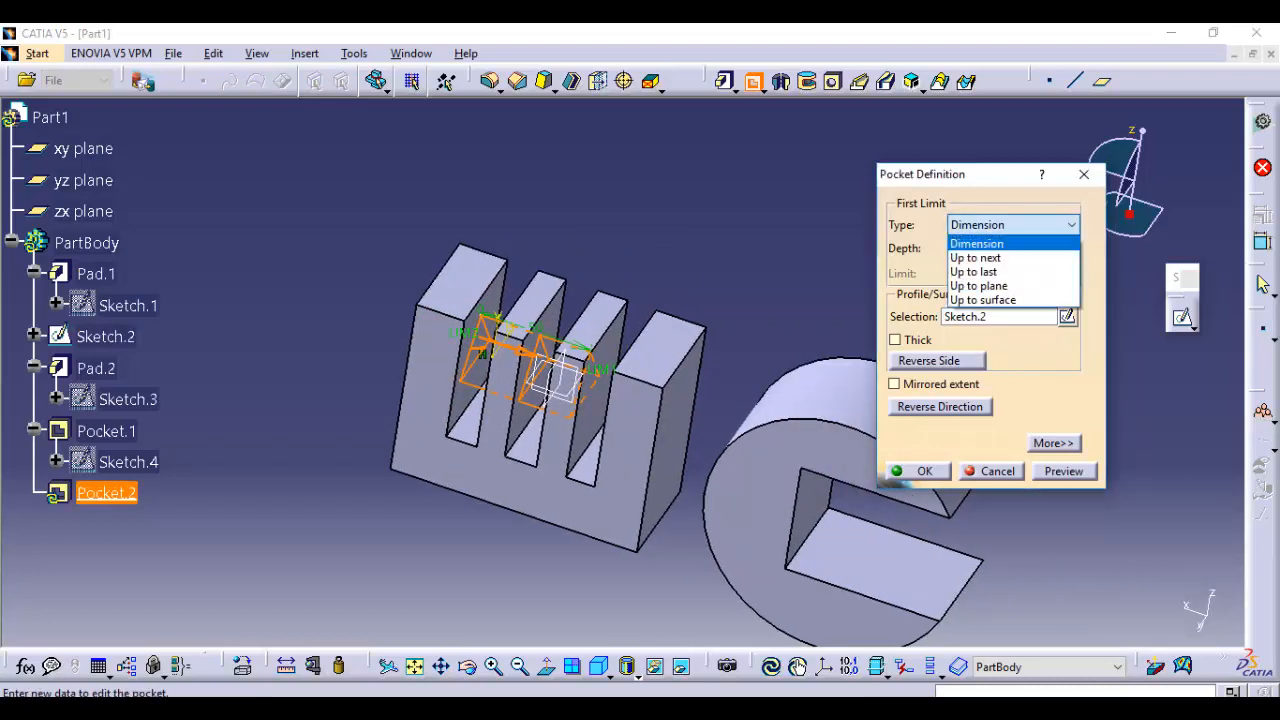
{"action": "left_click", "coordinate": [974, 271]}
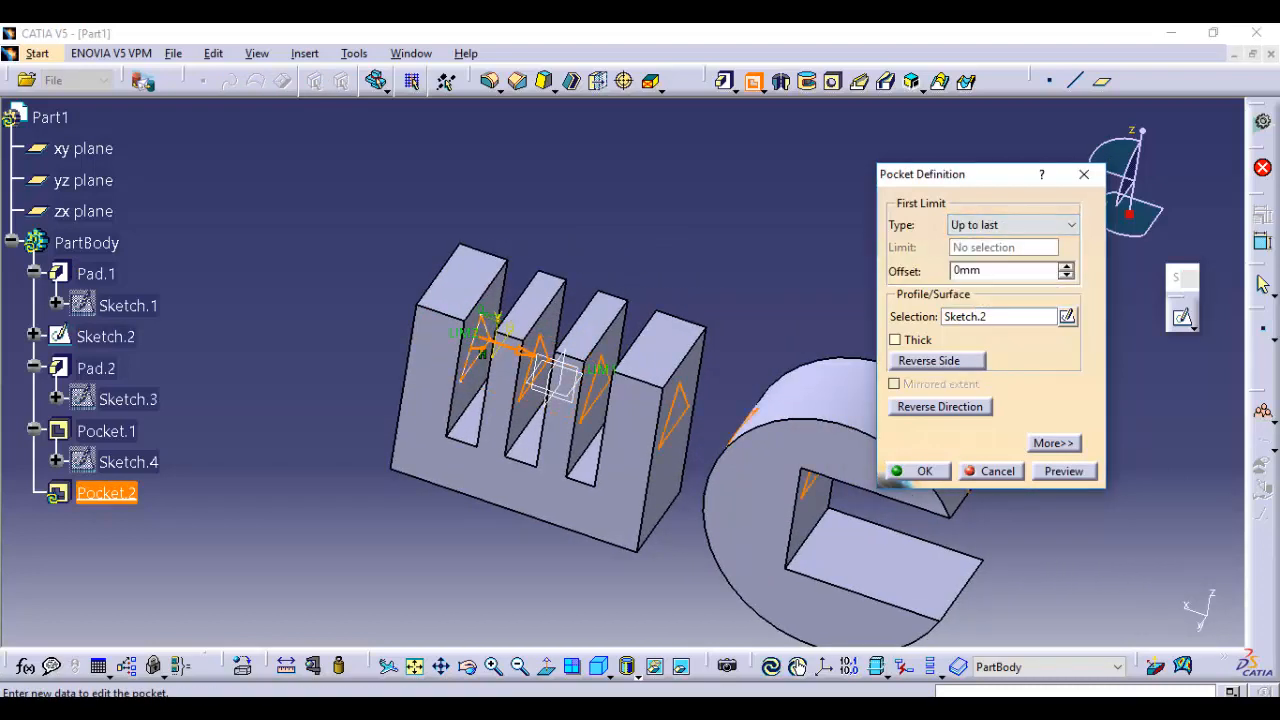
{"action": "left_click", "coordinate": [1064, 471]}
{"action": "mouse_move", "coordinate": [820, 470]}
{"action": "middle_mouse_down"}
{"action": "mouse_move", "coordinate": [748, 448]}
{"action": "mouse_move", "coordinate": [626, 374]}
{"action": "mouse_move", "coordinate": [380, 372]}
{"action": "middle_mouse_up"}
{"action": "middle_click_drag", "start_coordinate": [780, 360], "coordinate": [652, 345]}
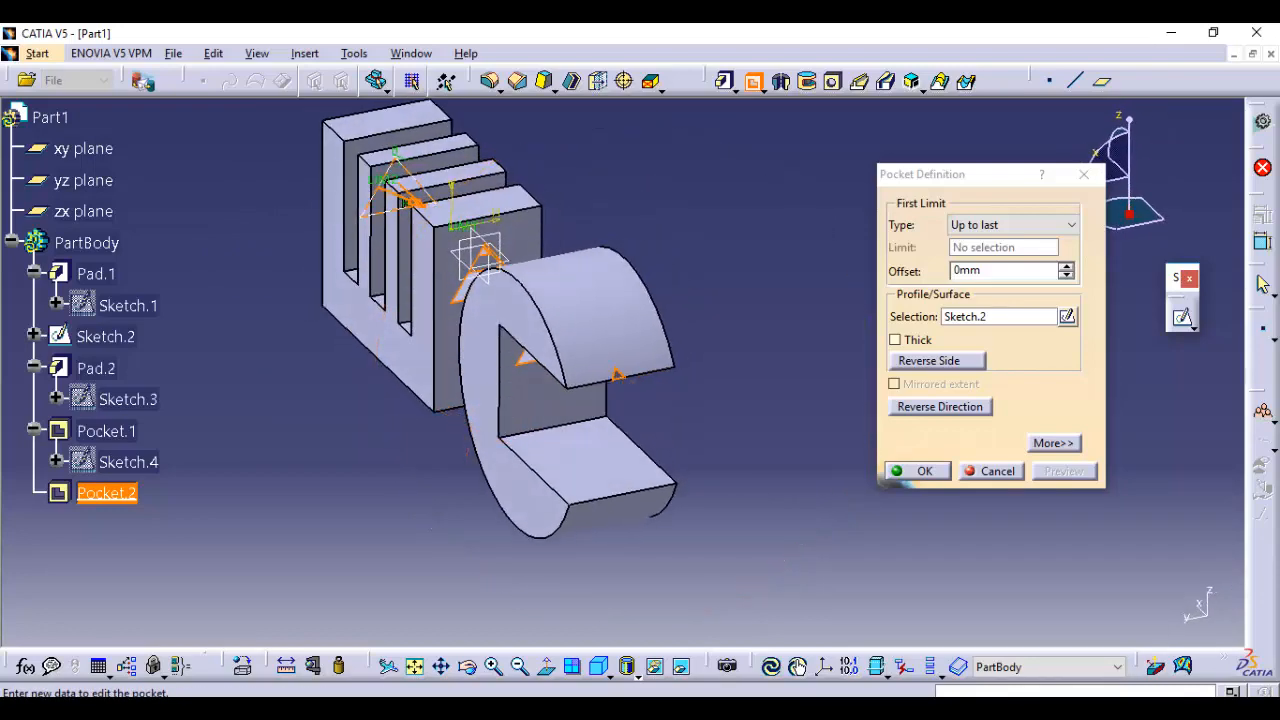
Switch the triangular pocket's first limit to Up to next and preview the cut through the block's first rib
{"action": "left_click", "coordinate": [1013, 224]}
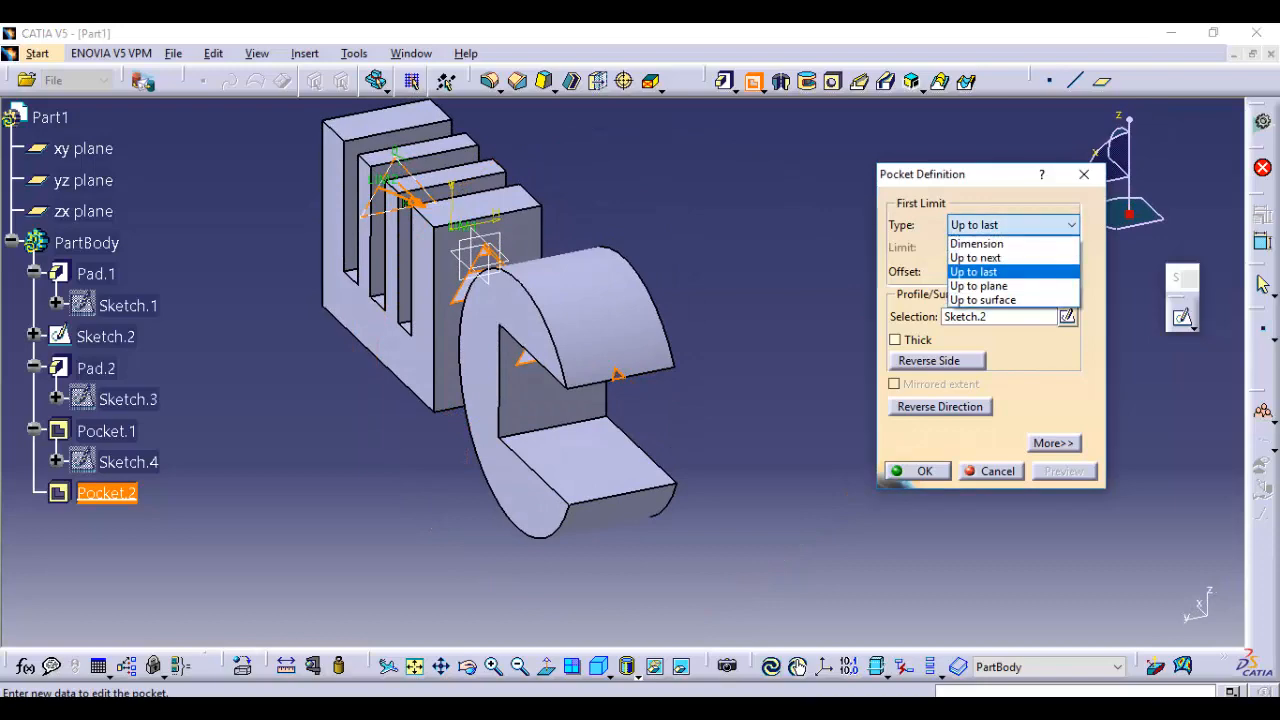
{"action": "left_click", "coordinate": [976, 258]}
{"action": "middle_click_drag", "start_coordinate": [470, 275], "coordinate": [640, 315]}
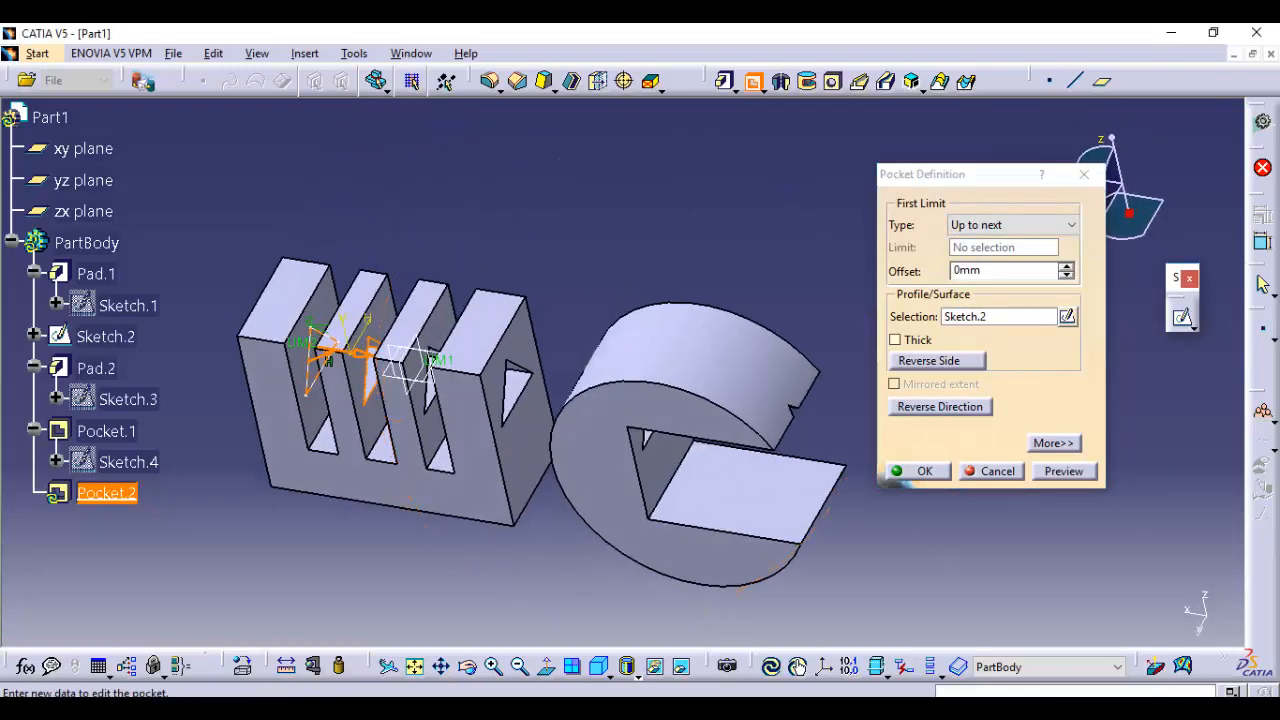
{"action": "middle_click_drag", "start_coordinate": [513, 292], "coordinate": [527, 290]}
{"action": "middle_click_drag", "start_coordinate": [527, 290], "coordinate": [536, 293]}
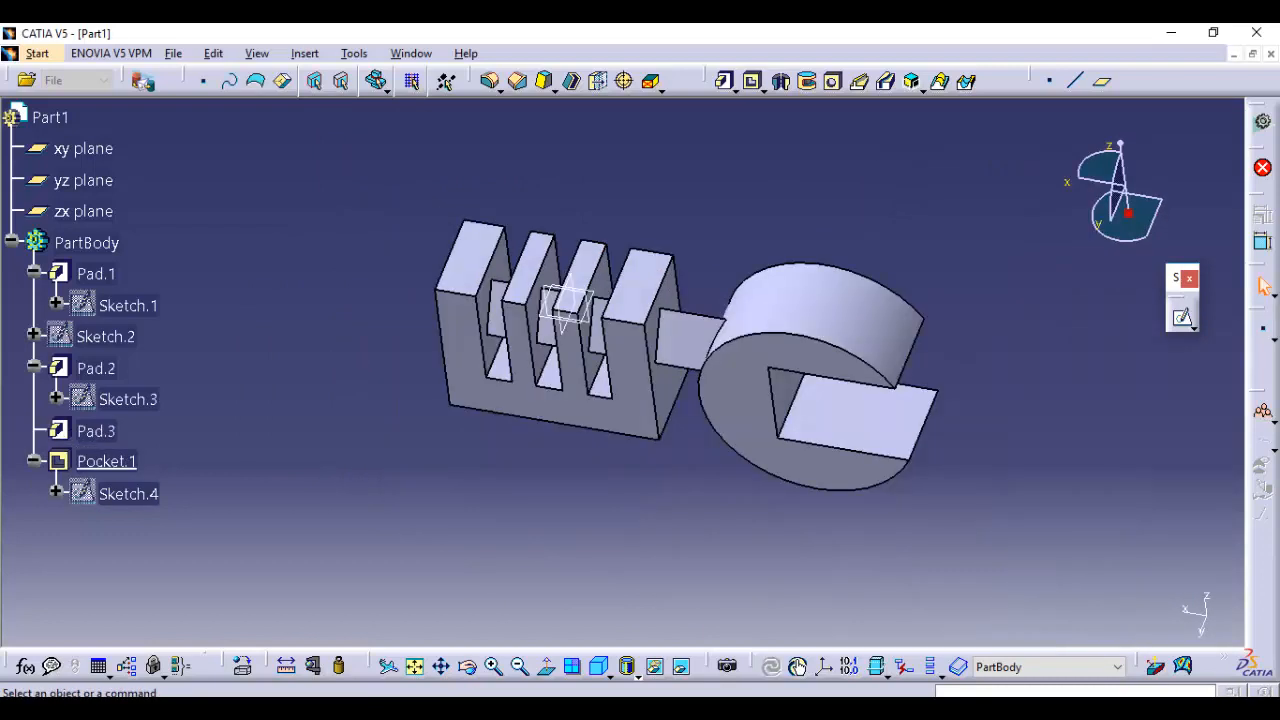
{"action": "middle_click_drag", "start_coordinate": [640, 360], "coordinate": [660, 364]}
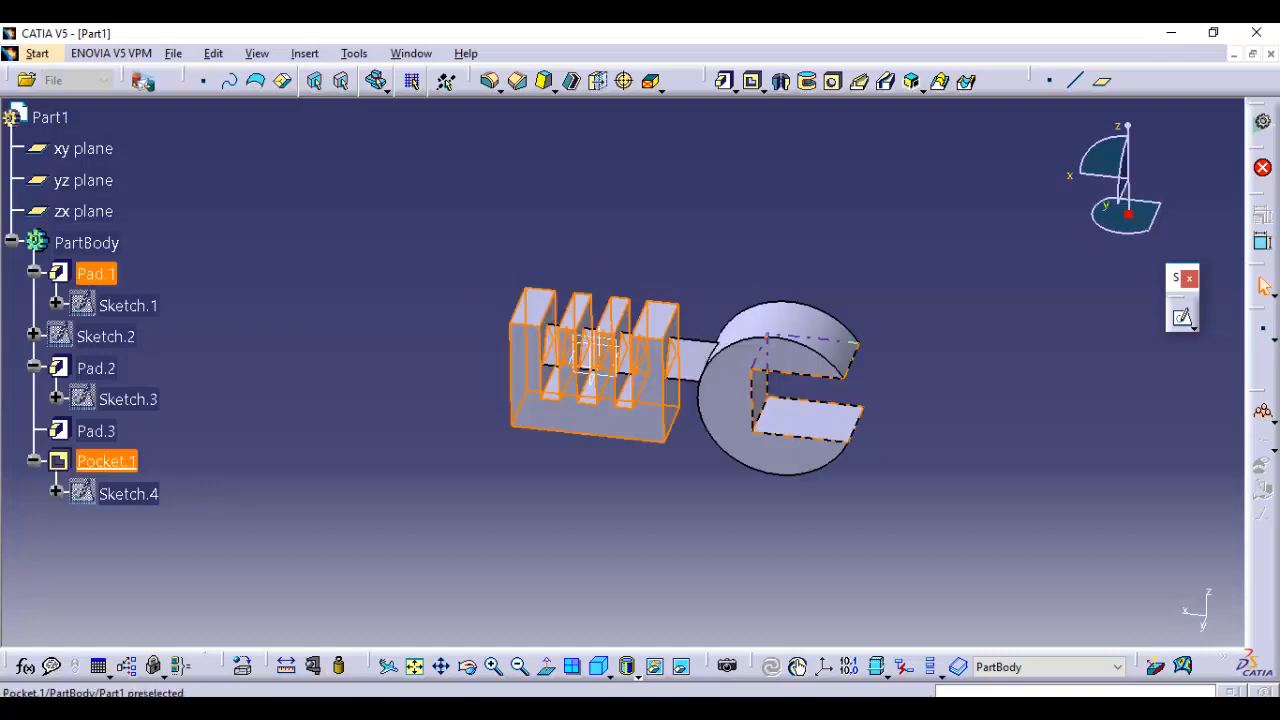
Delete all pads, the pocket and their sketches, including children and aggregated elements, to empty the part body
{"action": "left_click", "coordinate": [106, 462], "text": "shift"}
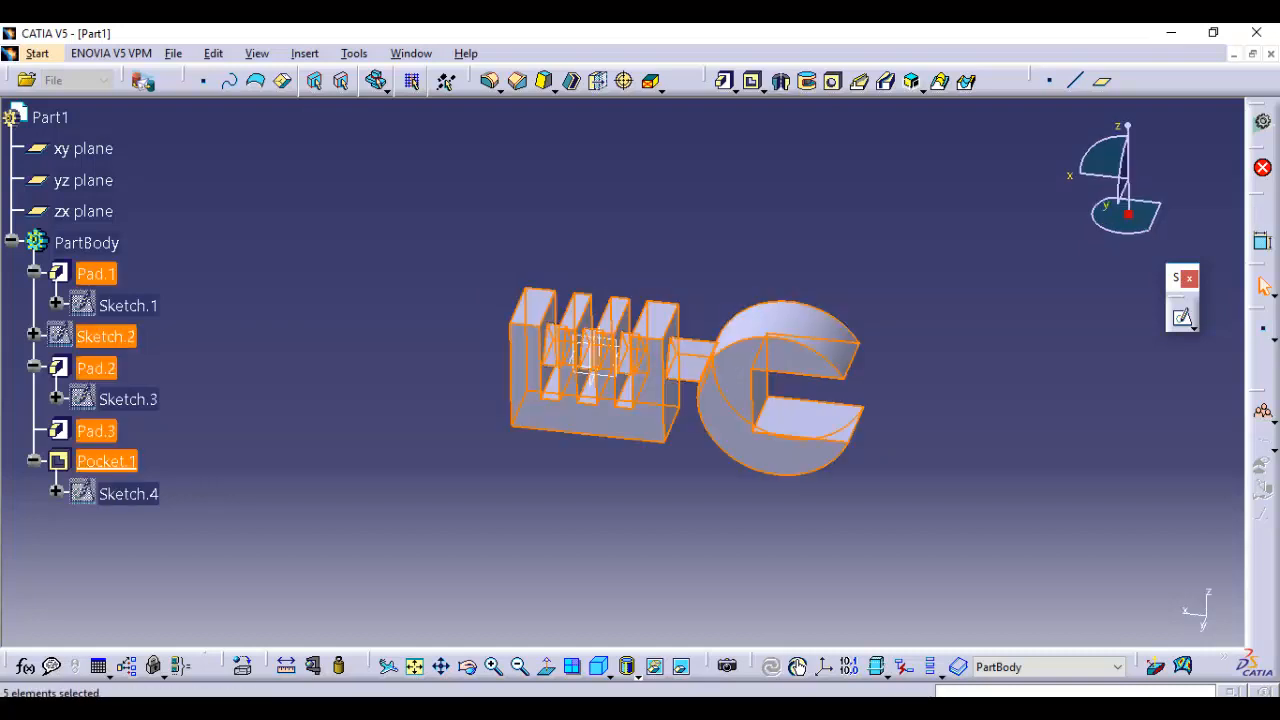
{"action": "key", "text": "Delete"}
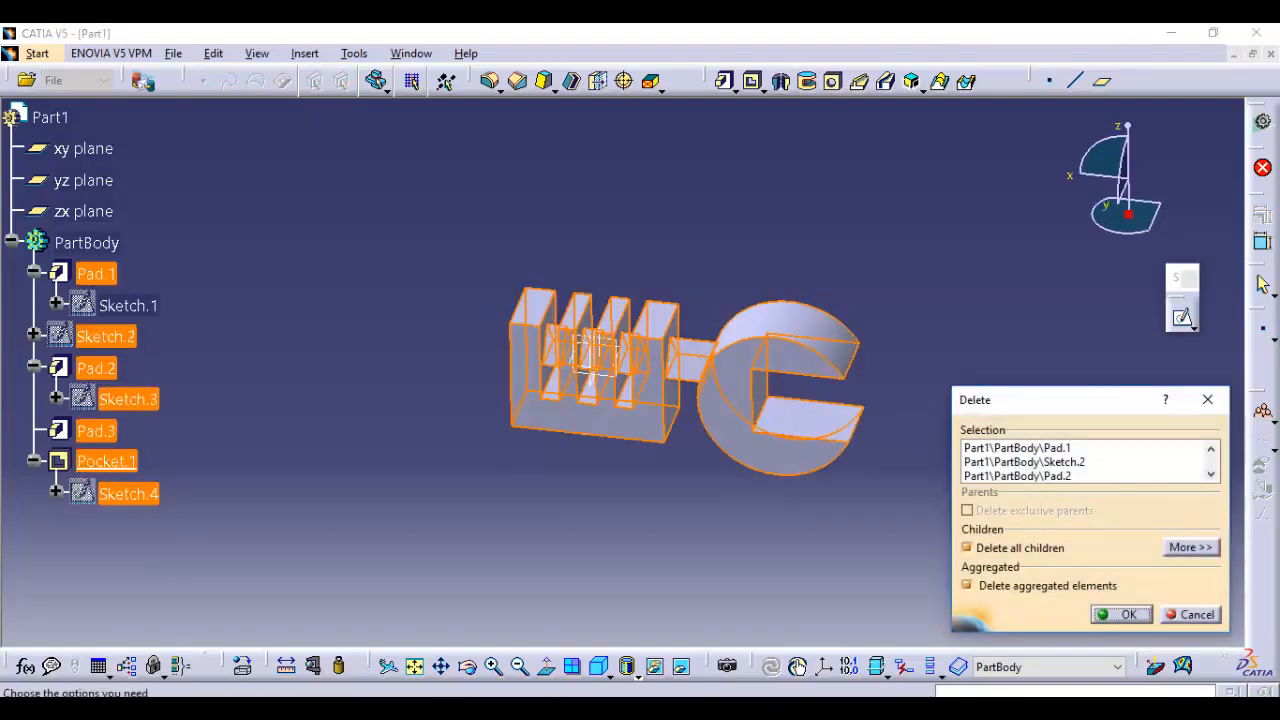
{"action": "key", "text": "Return"}
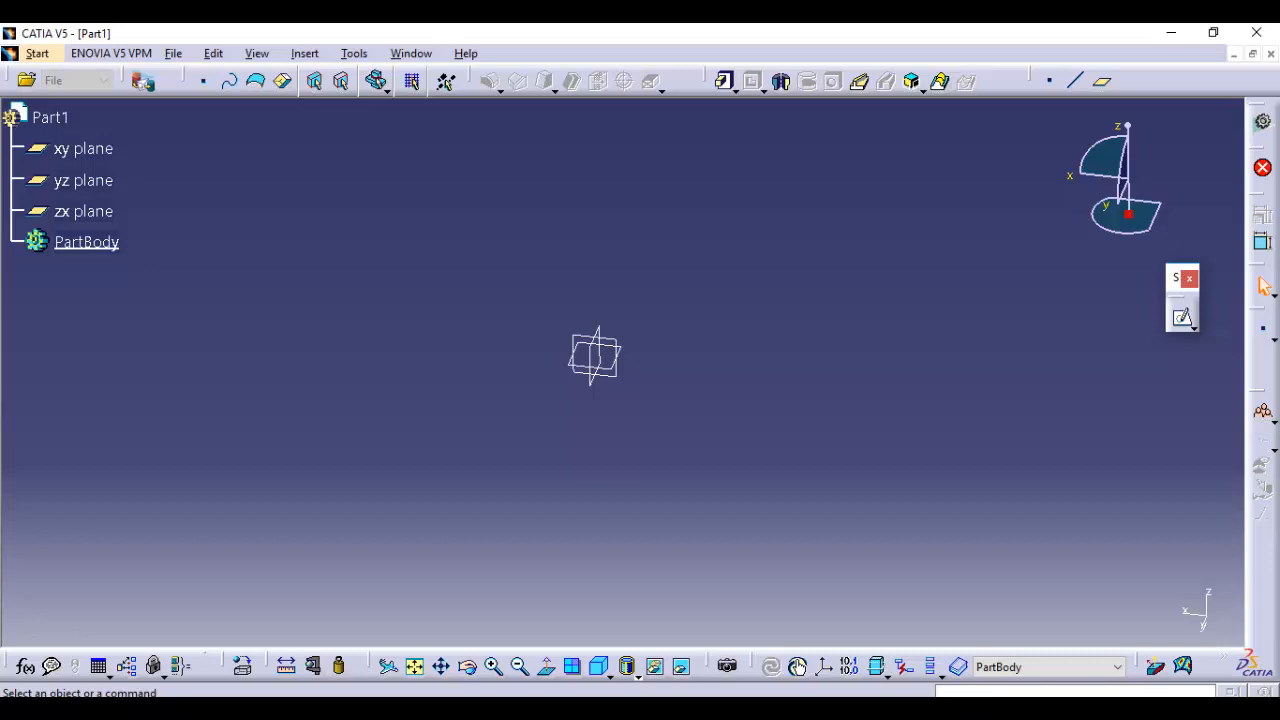
On the zx plane, sketch a profile starting and ending on the vertical axis: a sloping line, a vertical line and a tangent arc of about 132 mm radius
{"action": "left_click", "coordinate": [1184, 318]}
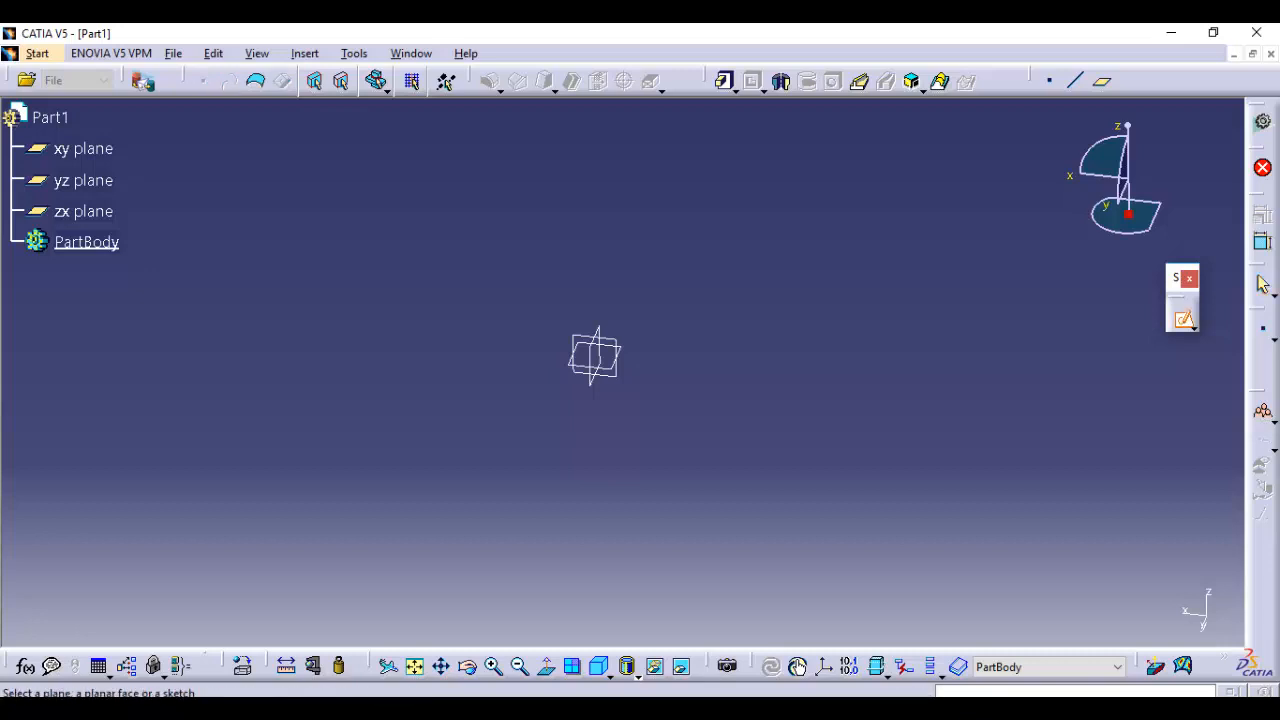
{"action": "left_click", "coordinate": [84, 211]}
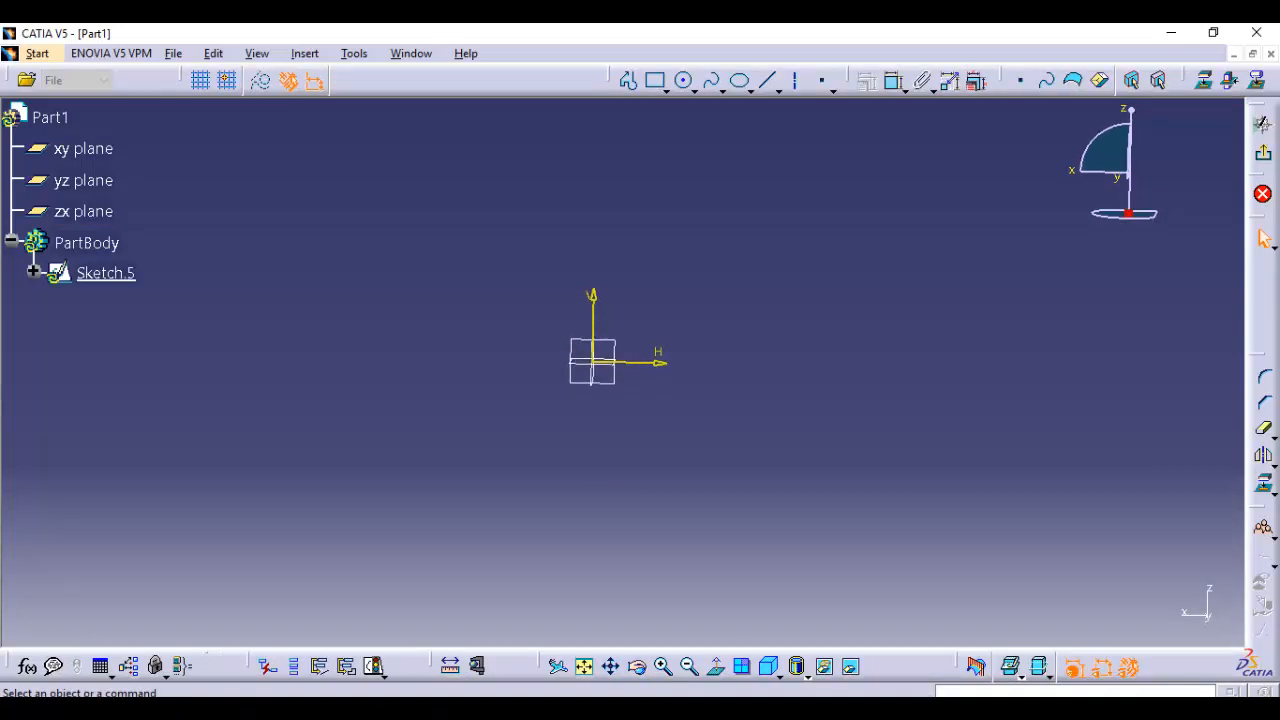
{"action": "left_click", "coordinate": [628, 80]}
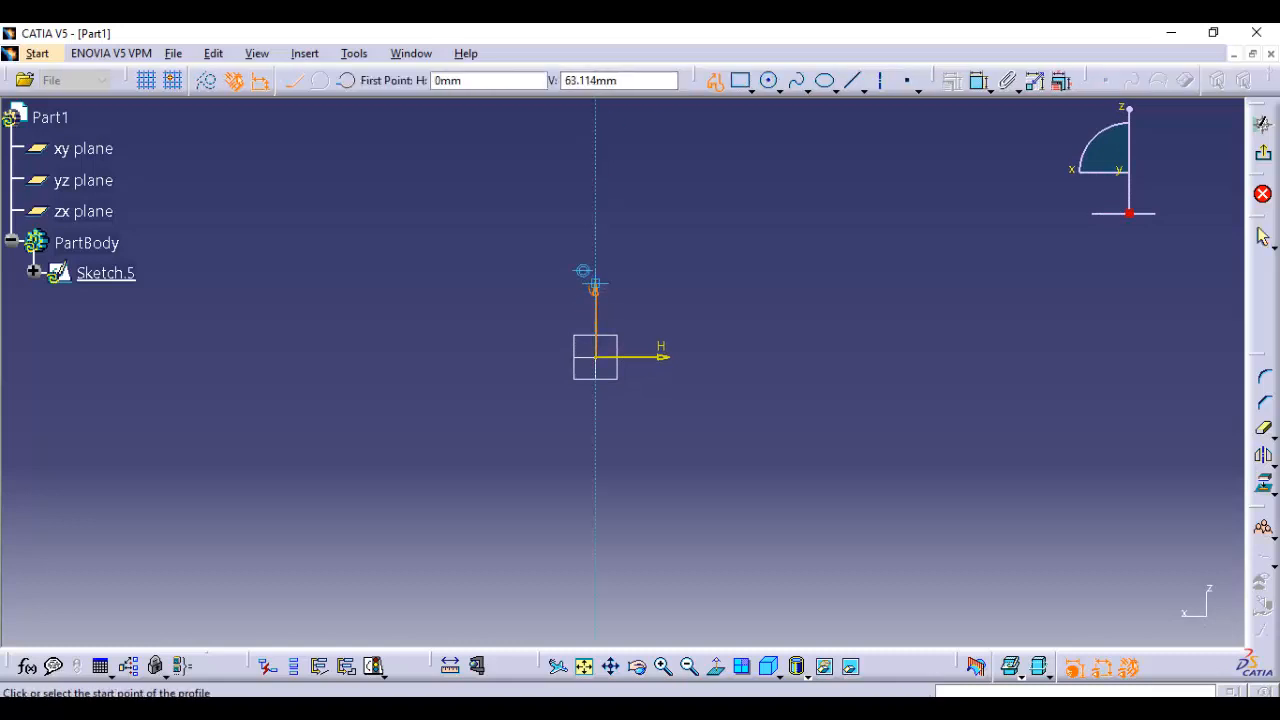
{"action": "left_click", "coordinate": [598, 163]}
{"action": "left_click", "coordinate": [769, 258]}
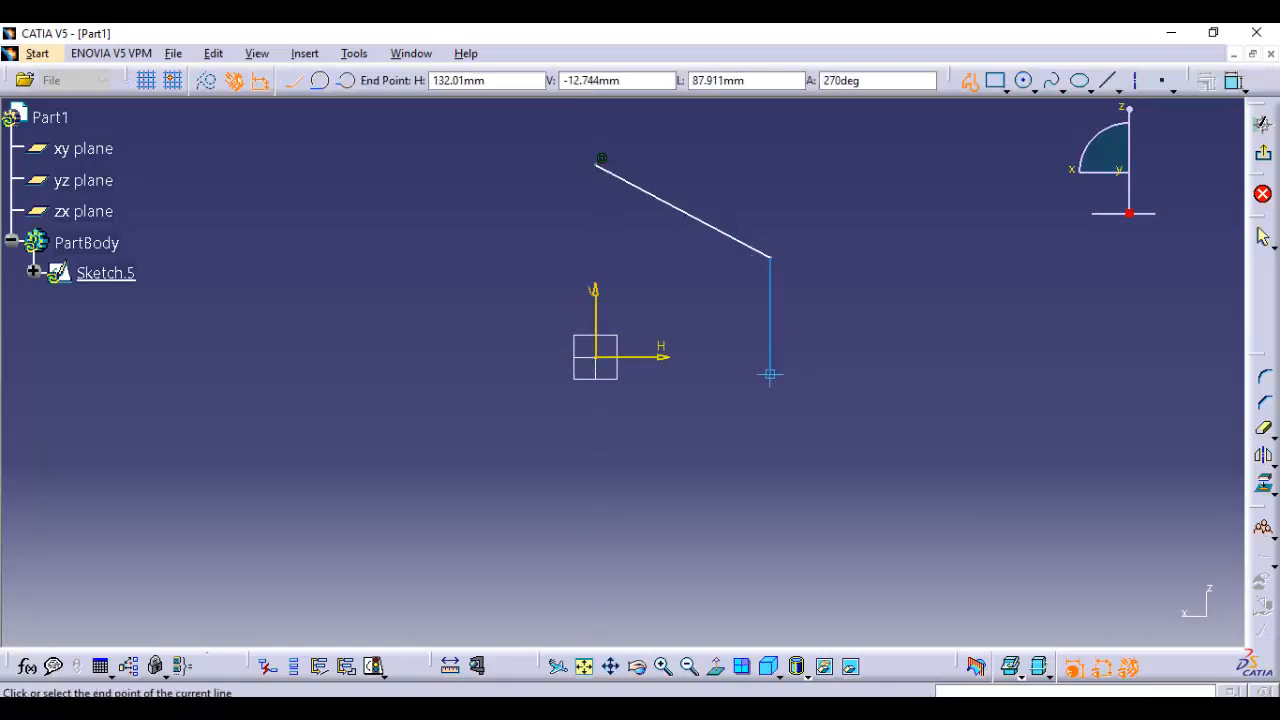
{"action": "left_click", "coordinate": [770, 380]}
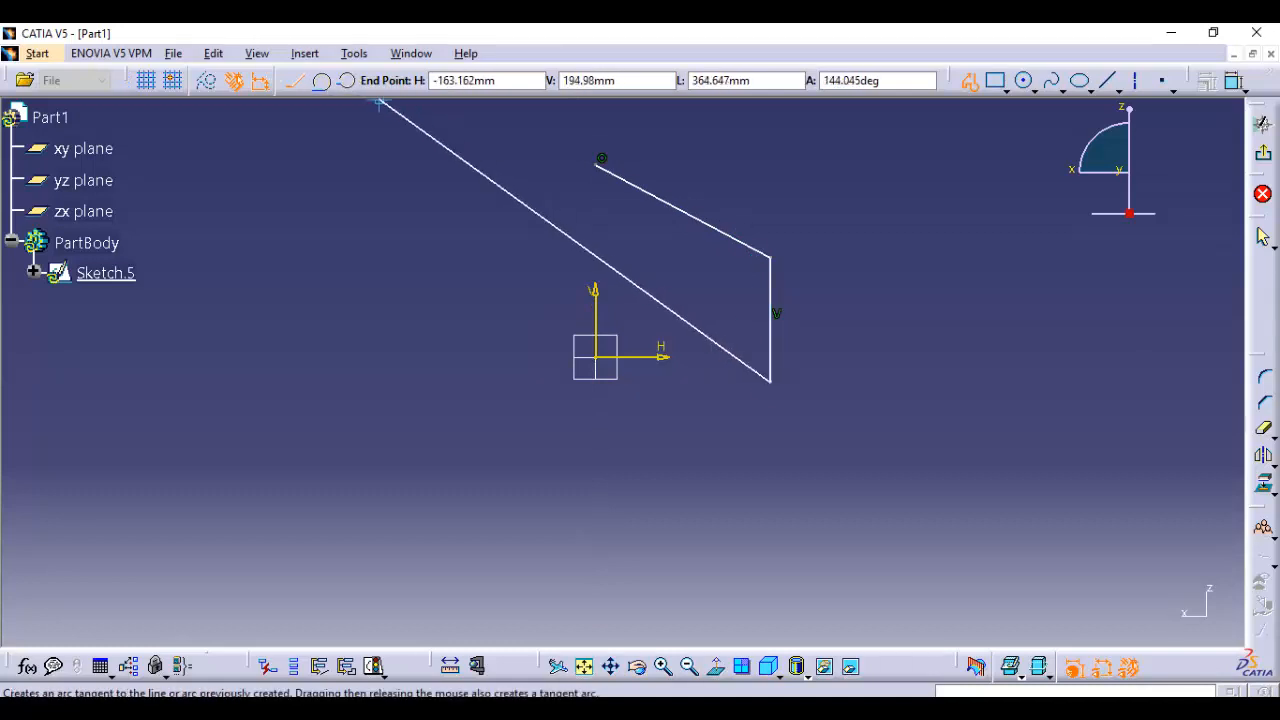
{"action": "left_click", "coordinate": [321, 80]}
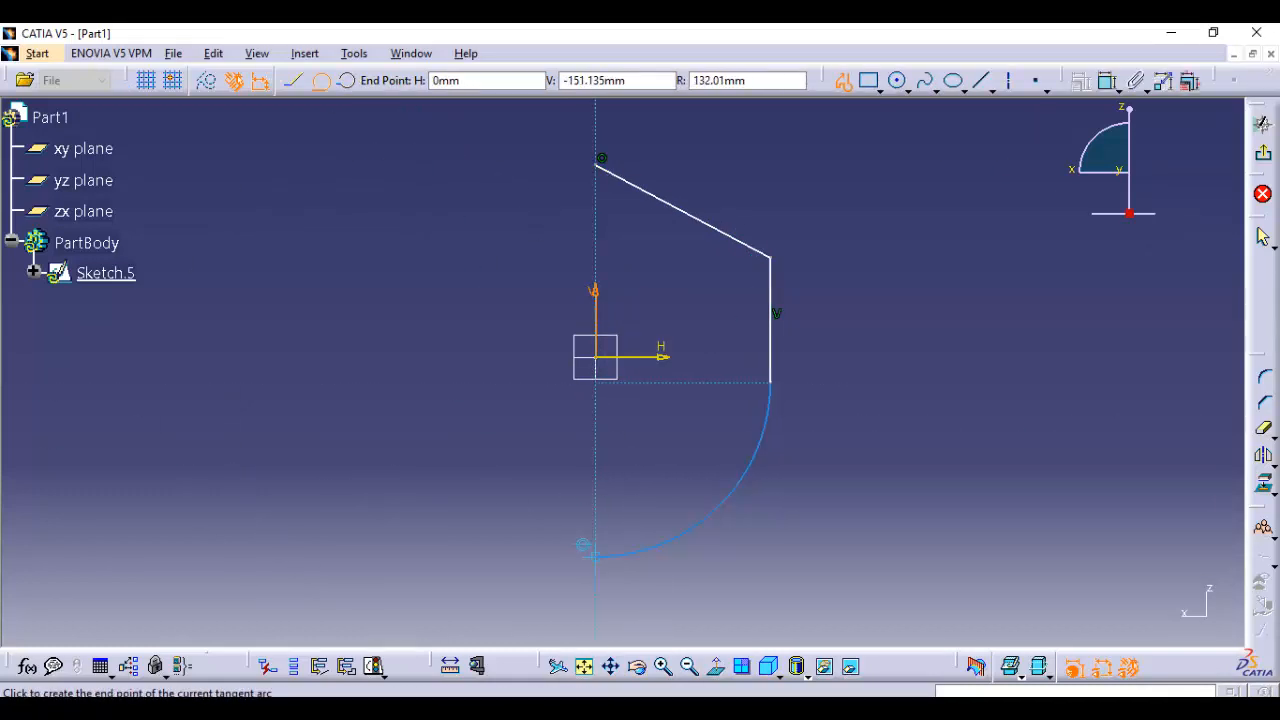
{"action": "left_click", "coordinate": [595, 556]}
{"action": "left_click", "coordinate": [974, 81]}
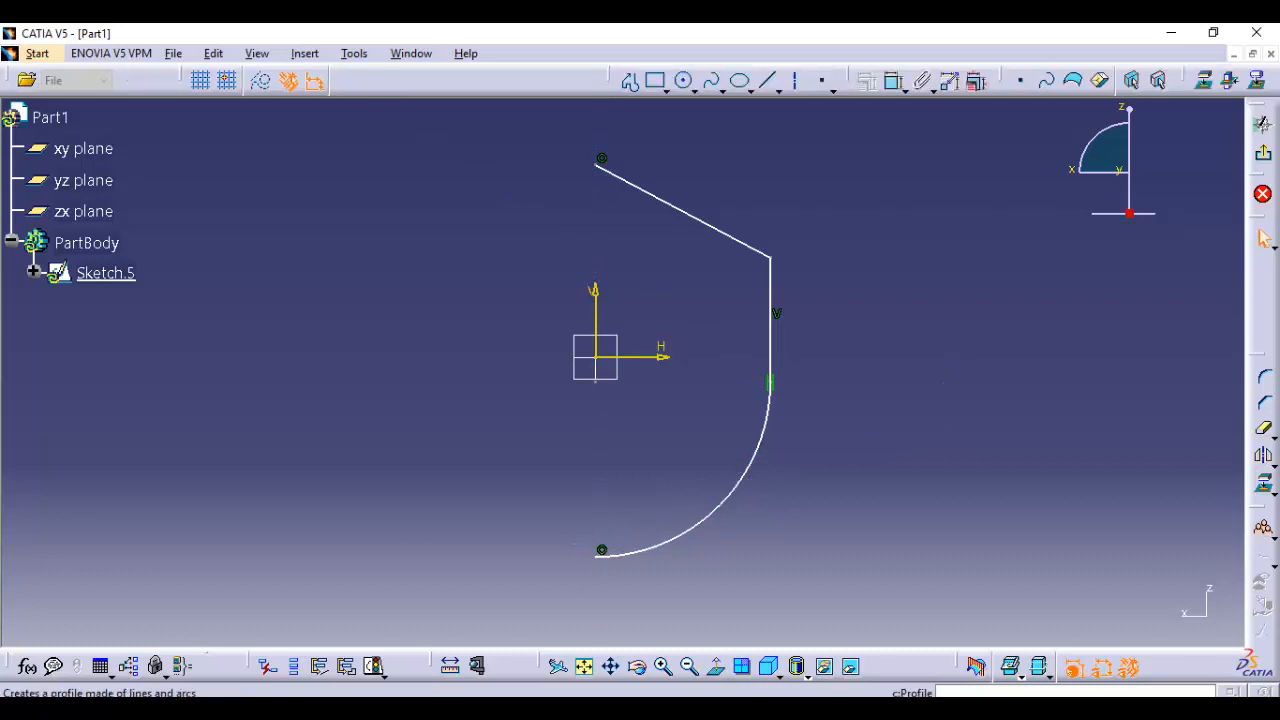
Draw a closing line about 292 mm long from the sloping line's start to the arc's end, and exit the sketch
{"action": "left_click", "coordinate": [588, 159]}
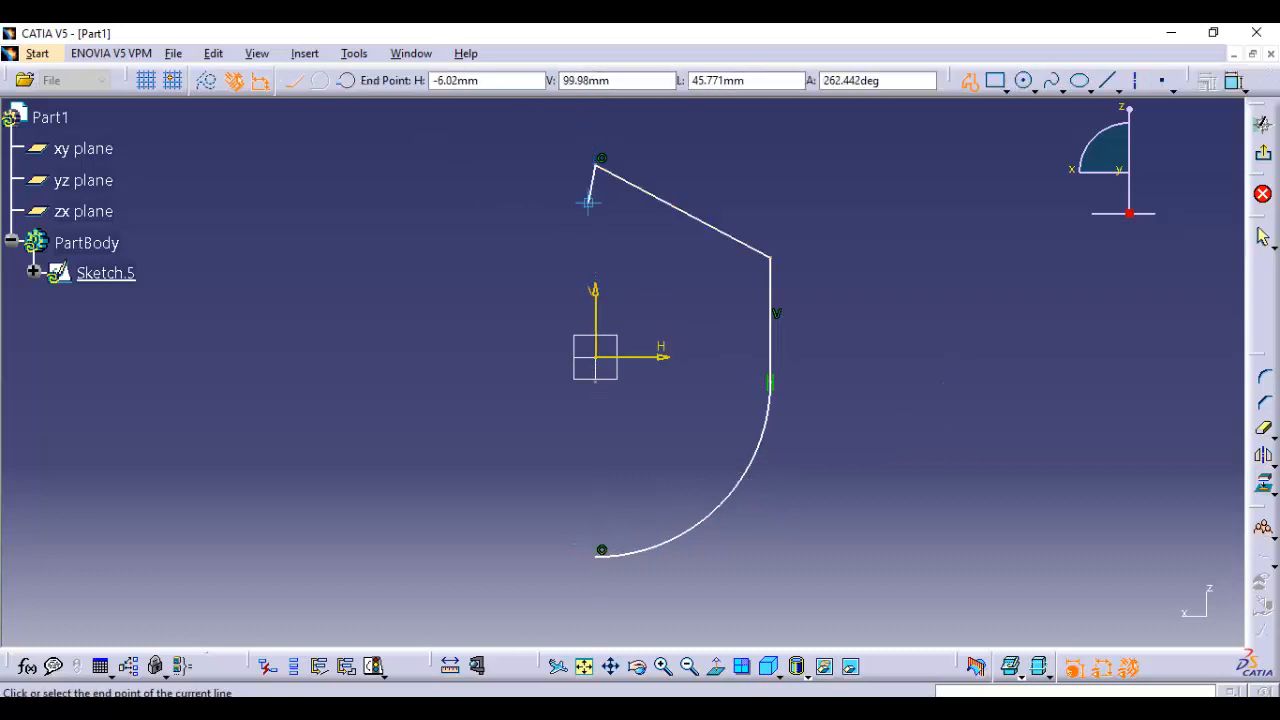
{"action": "left_click", "coordinate": [599, 549]}
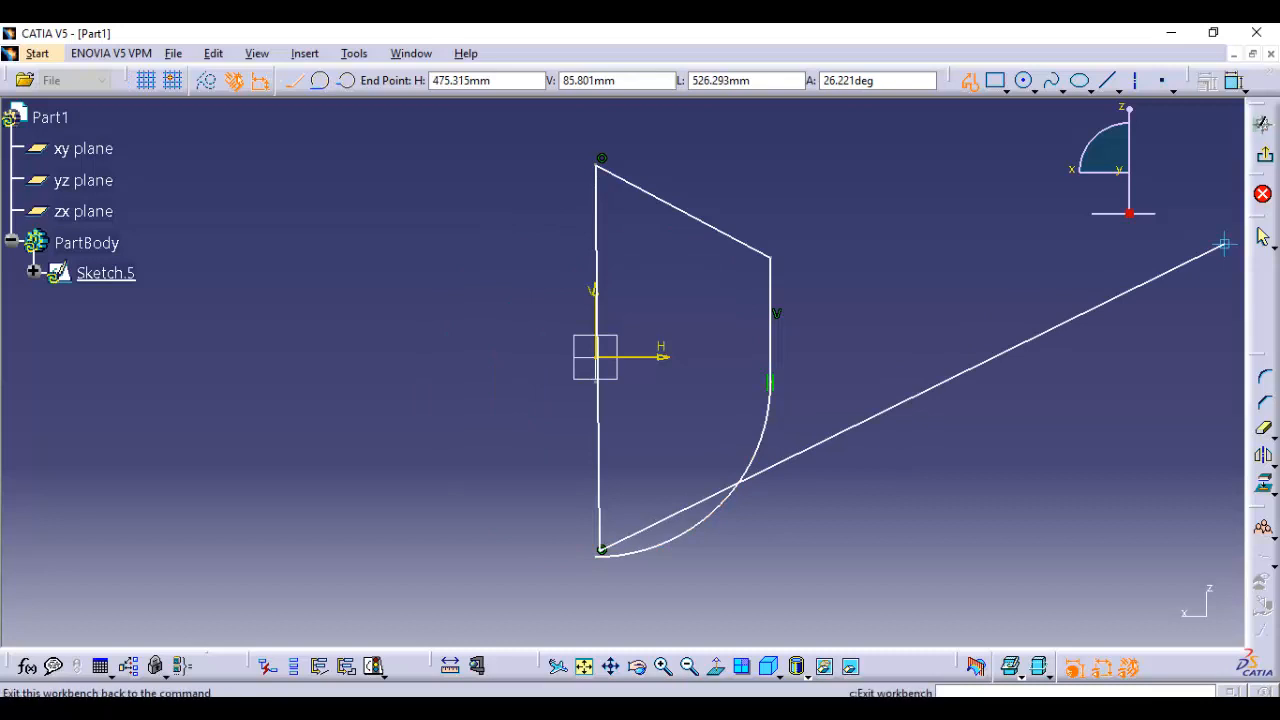
{"action": "left_click", "coordinate": [1262, 122]}
Try to revolve the profile sketch 360 degrees around its closing line with the Shaft tool
{"action": "left_click", "coordinate": [650, 425]}
{"action": "mouse_move", "coordinate": [650, 425]}
{"action": "middle_mouse_down"}
{"action": "mouse_move", "coordinate": [624, 373]}
{"action": "mouse_move", "coordinate": [624, 450]}
{"action": "middle_mouse_up"}
{"action": "left_click", "coordinate": [782, 82]}
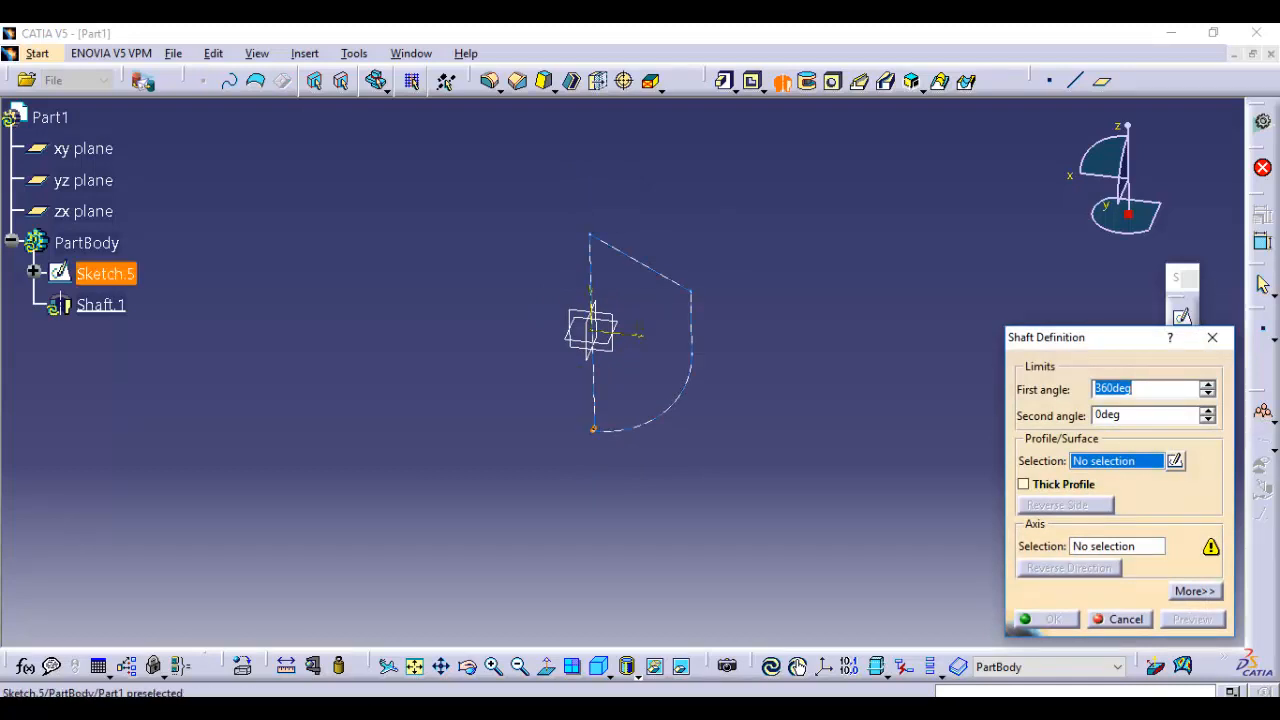
{"action": "left_click", "coordinate": [105, 273]}
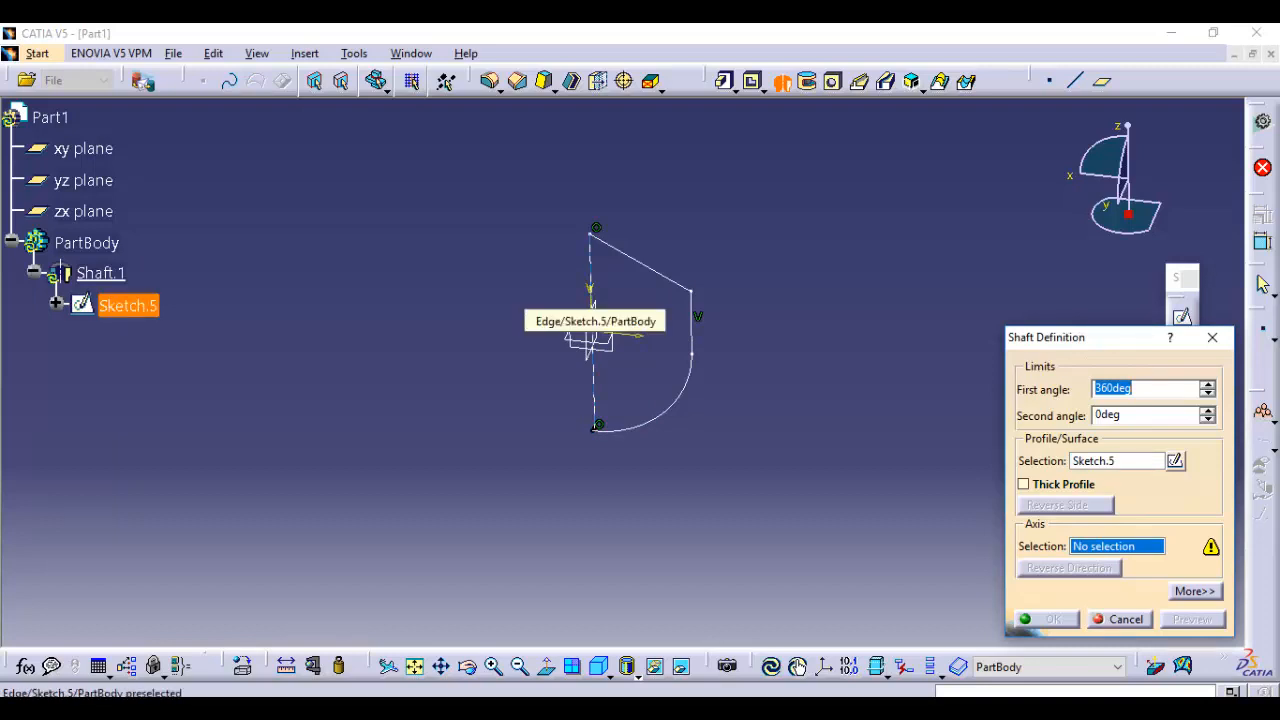
{"action": "left_click", "coordinate": [591, 300]}
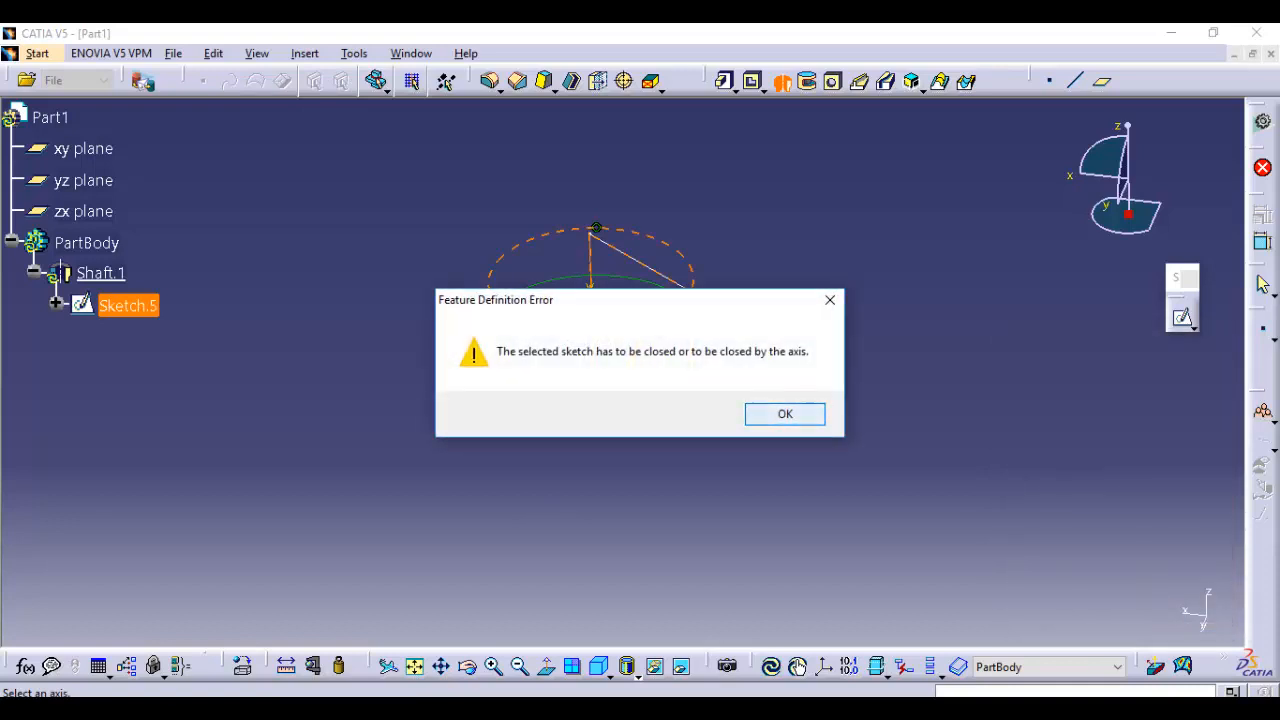
{"action": "key", "text": "Return"}
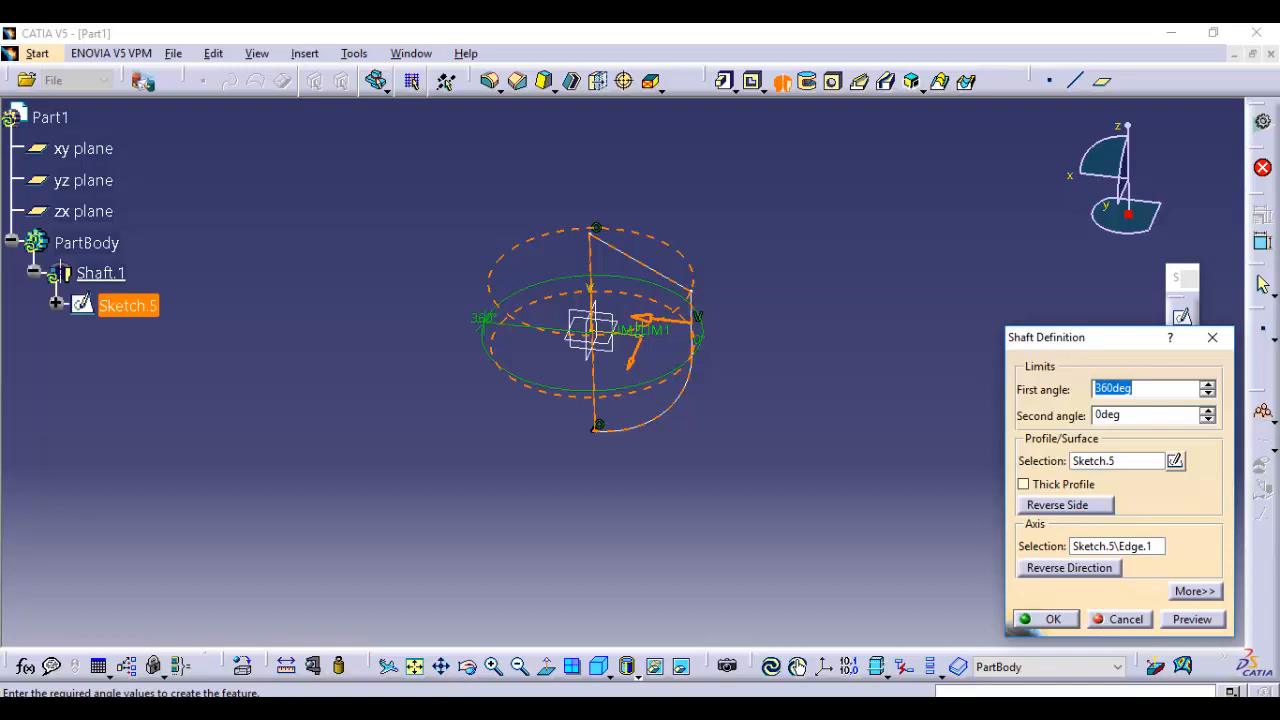
{"action": "key", "text": "Escape"}
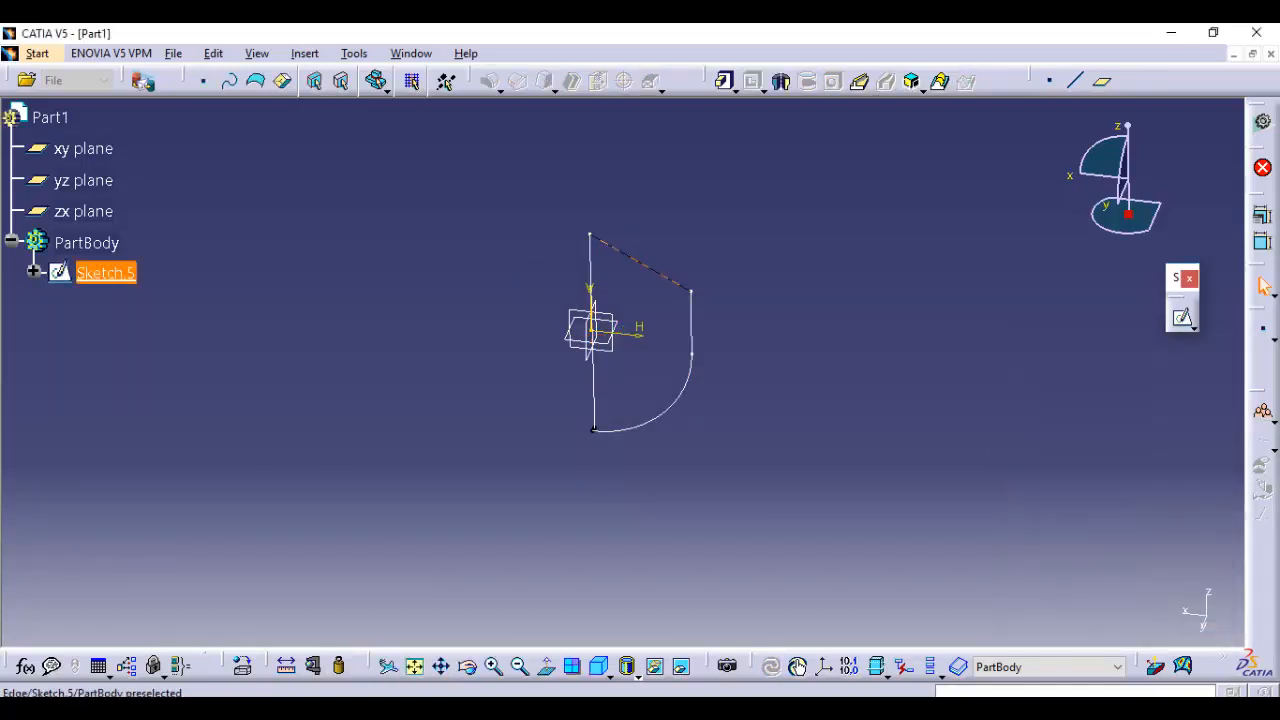
Reopen the profile sketch, make the closing line's lower endpoint coincident with the arc's end, and exit the sketch
{"action": "left_click", "coordinate": [624, 254]}
{"action": "double_click", "coordinate": [105, 273]}
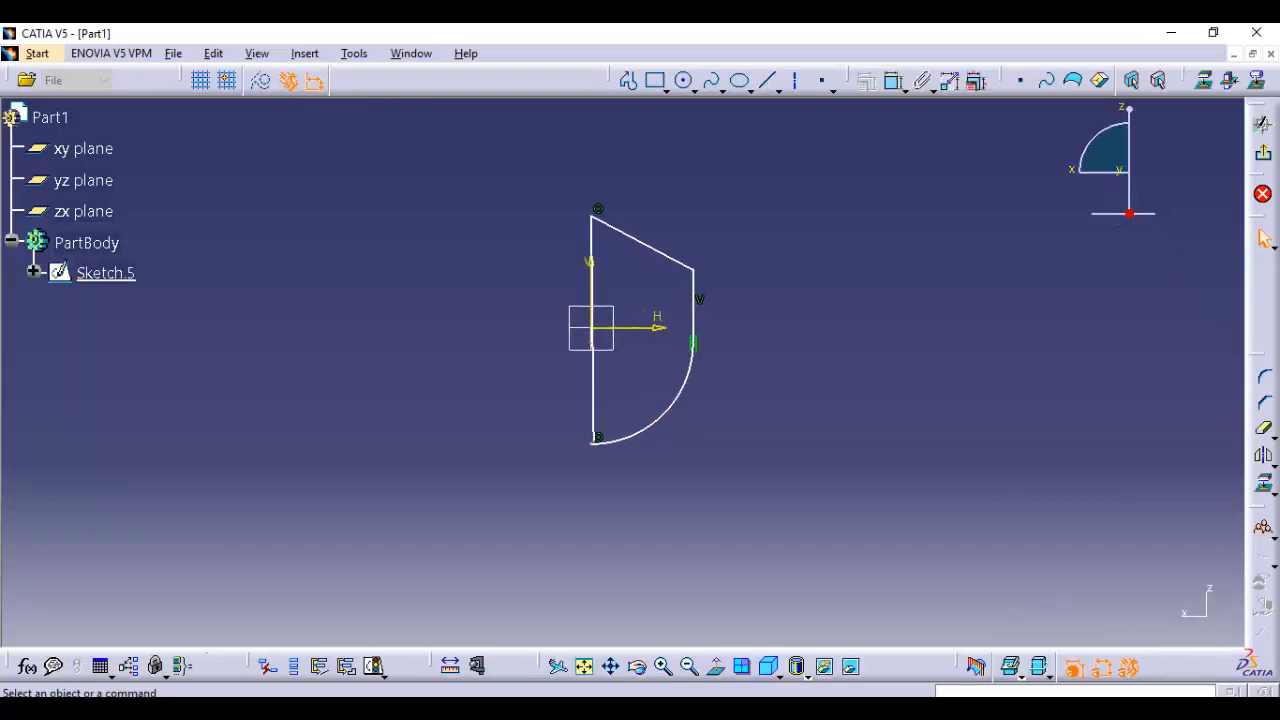
{"action": "mouse_move", "coordinate": [950, 330]}
{"action": "middle_mouse_down"}
{"action": "mouse_move", "coordinate": [957, 357]}
{"action": "mouse_move", "coordinate": [975, 300]}
{"action": "mouse_move", "coordinate": [975, 133]}
{"action": "mouse_move", "coordinate": [1030, 493]}
{"action": "middle_mouse_up"}
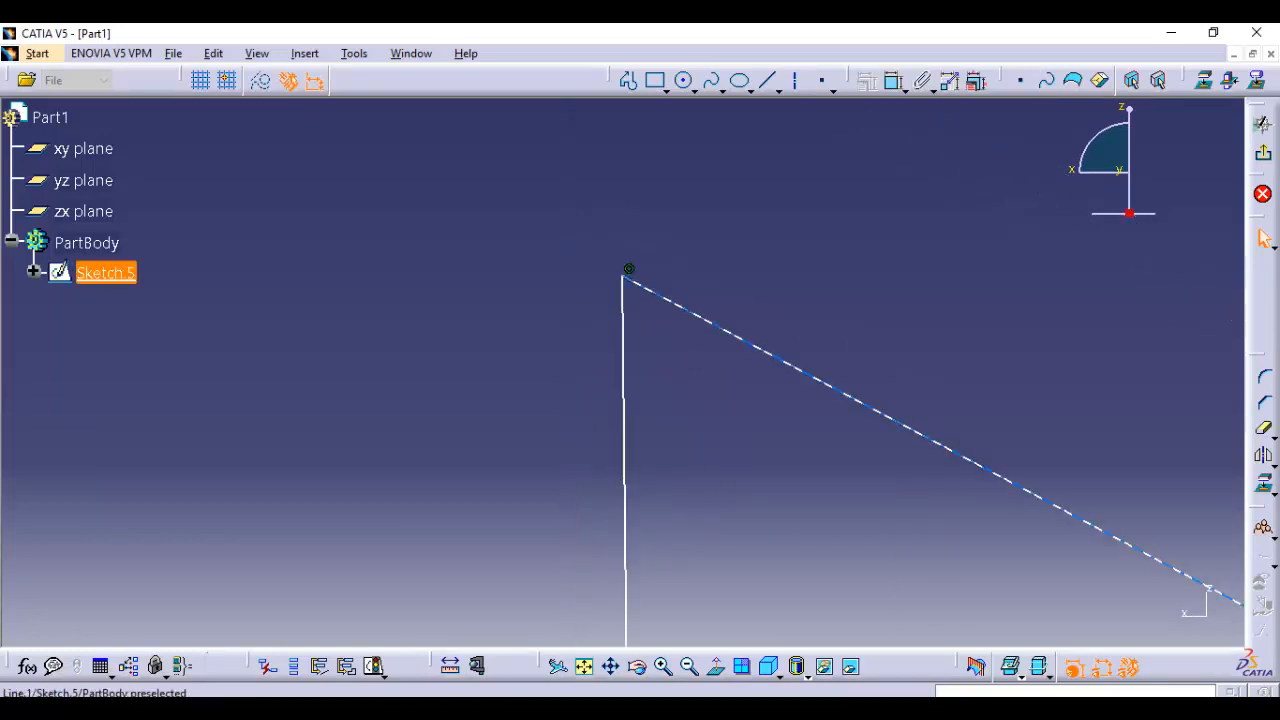
{"action": "left_click", "coordinate": [623, 300]}
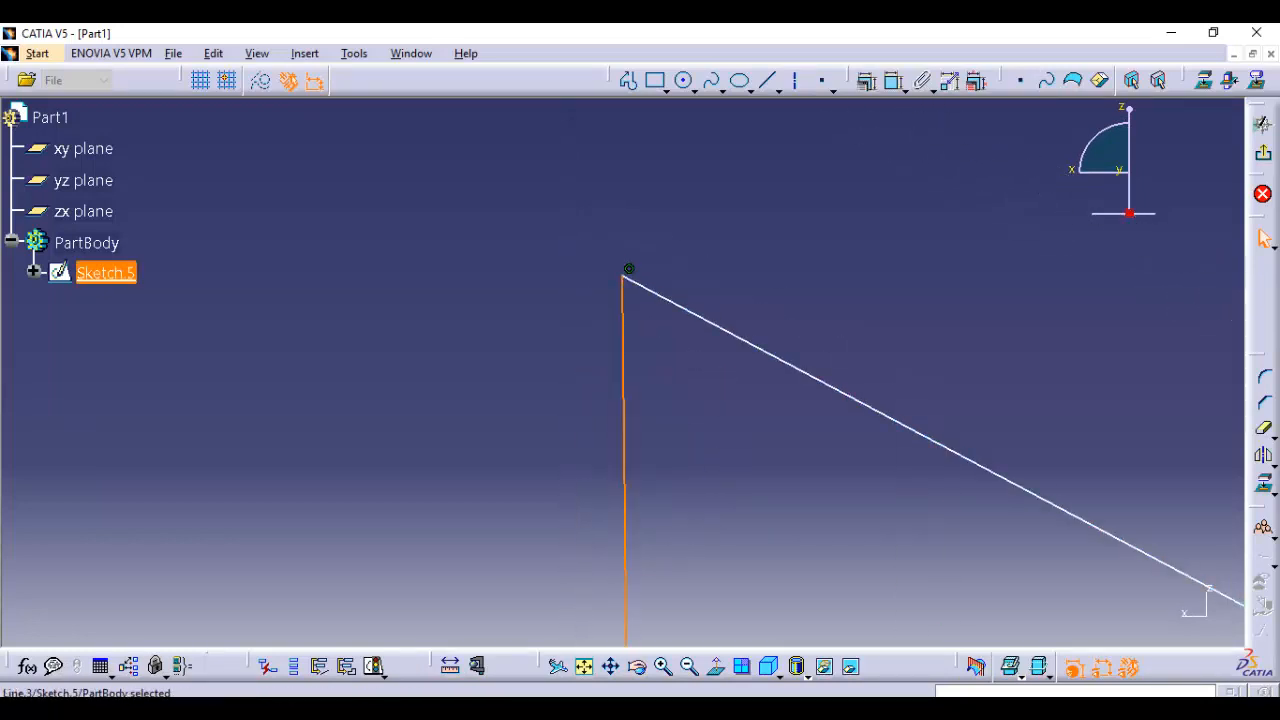
{"action": "mouse_move", "coordinate": [622, 276]}
{"action": "left_mouse_down"}
{"action": "mouse_move", "coordinate": [622, 320]}
{"action": "mouse_move", "coordinate": [622, 289]}
{"action": "left_mouse_up"}
{"action": "mouse_move", "coordinate": [622, 289]}
{"action": "middle_mouse_down"}
{"action": "mouse_move", "coordinate": [625, 480]}
{"action": "mouse_move", "coordinate": [585, 215]}
{"action": "middle_mouse_up"}
{"action": "middle_click_drag", "start_coordinate": [590, 400], "coordinate": [585, 208]}
{"action": "left_click", "coordinate": [590, 200]}
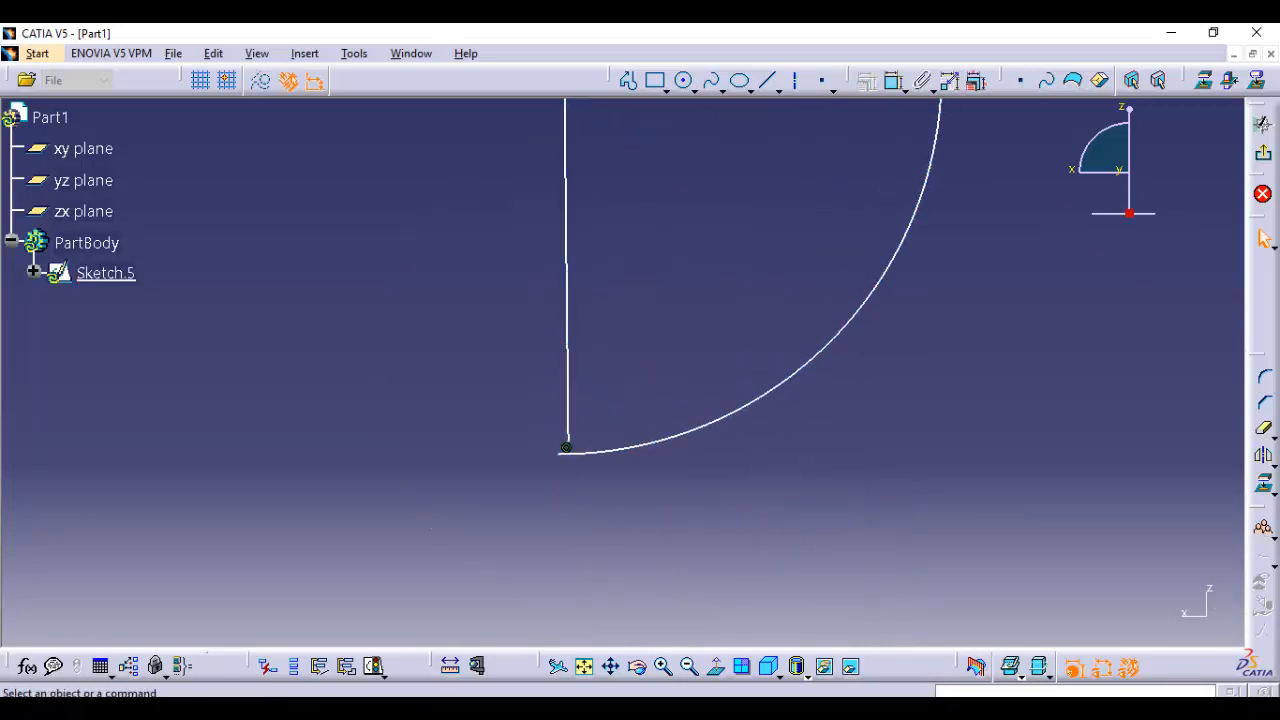
{"action": "left_click", "coordinate": [566, 447]}
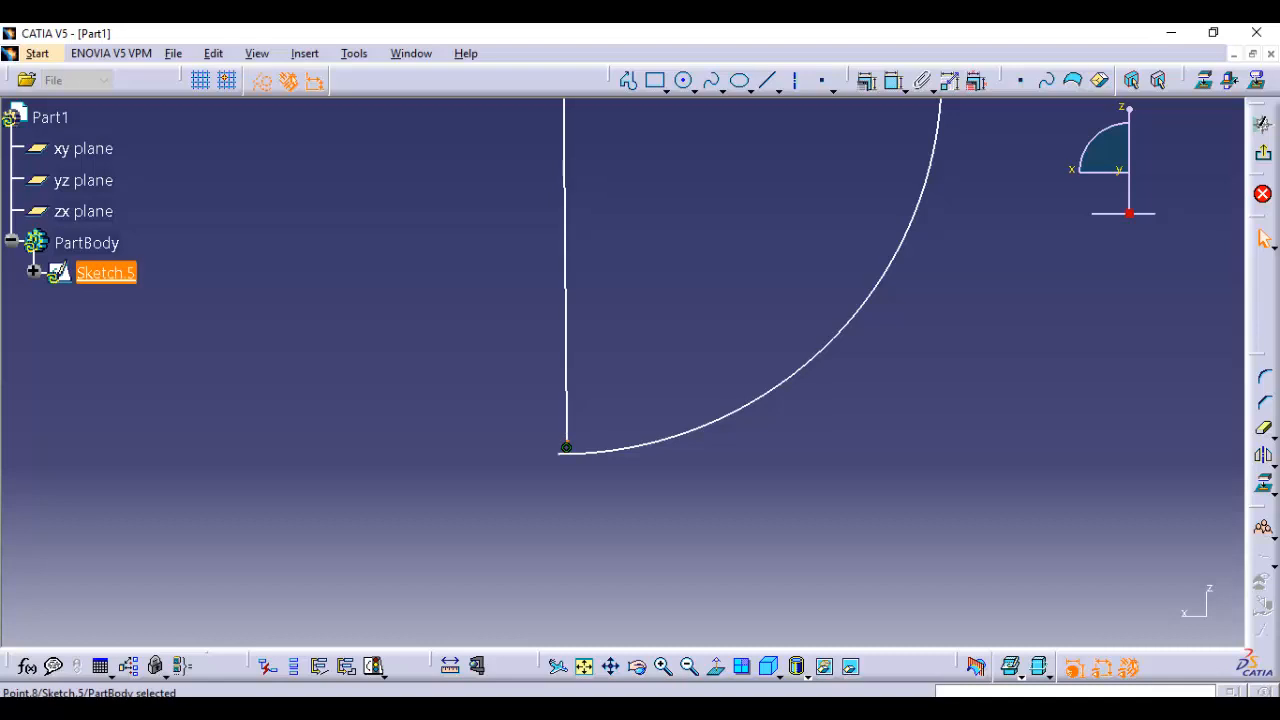
{"action": "left_click", "coordinate": [559, 454], "text": "ctrl"}
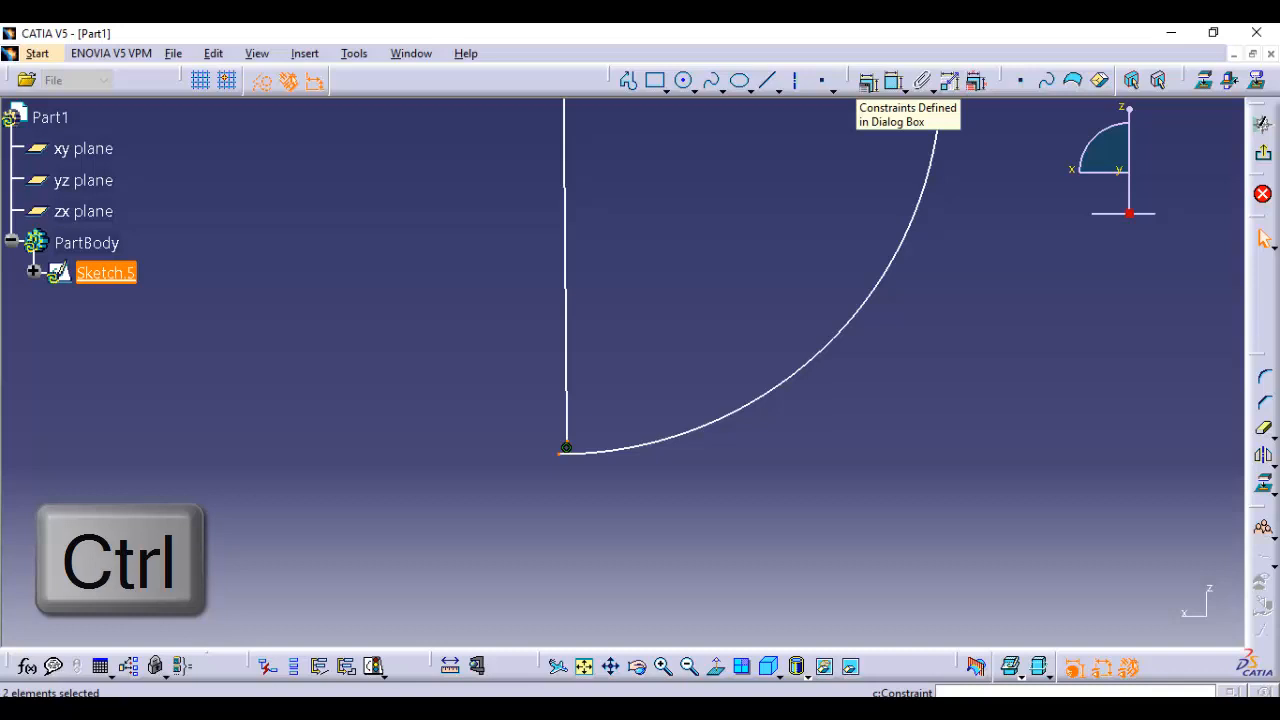
{"action": "left_click", "coordinate": [867, 82]}
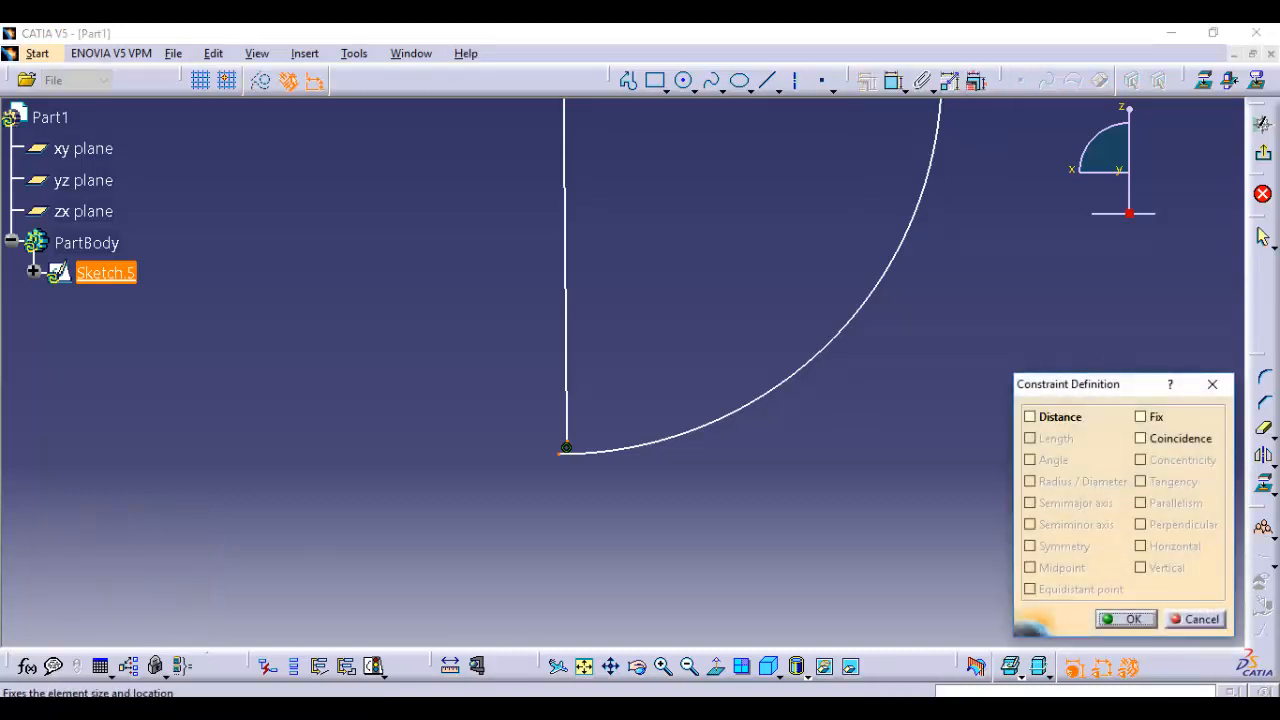
{"action": "left_click", "coordinate": [1141, 438]}
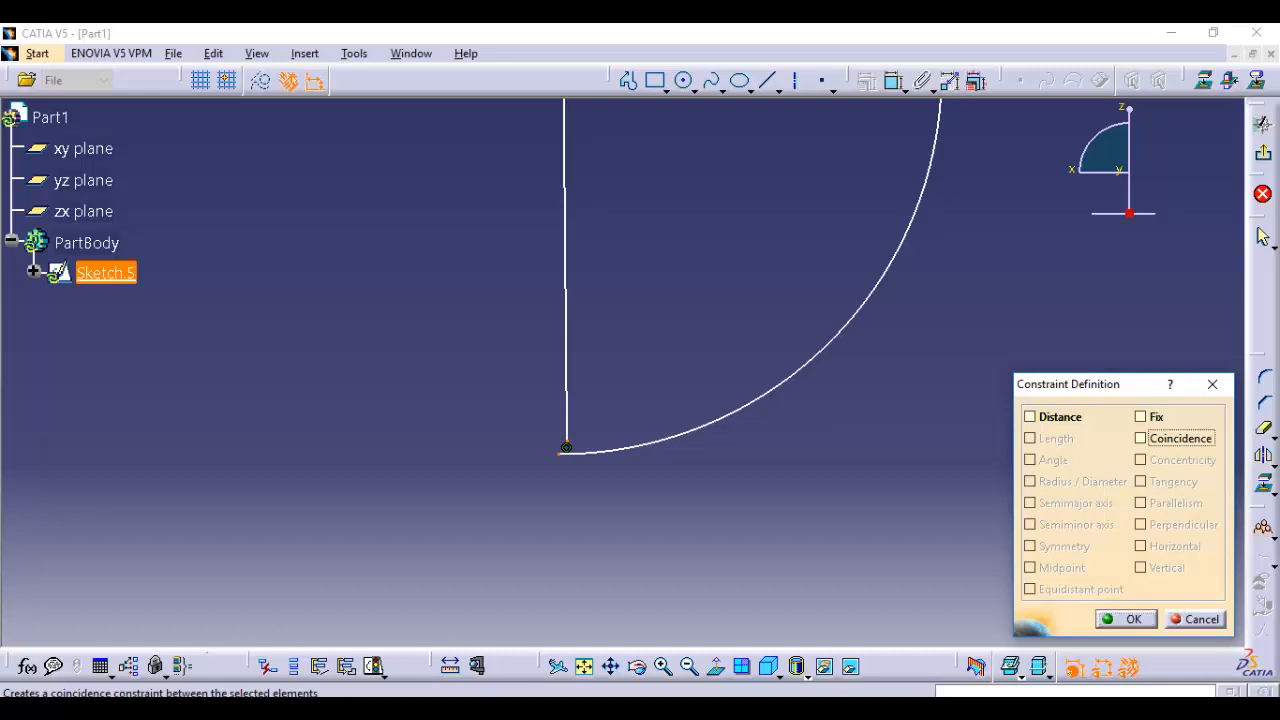
{"action": "left_click", "coordinate": [1127, 619]}
{"action": "middle_click_drag", "start_coordinate": [800, 350], "coordinate": [800, 520]}
{"action": "left_click", "coordinate": [1263, 153]}
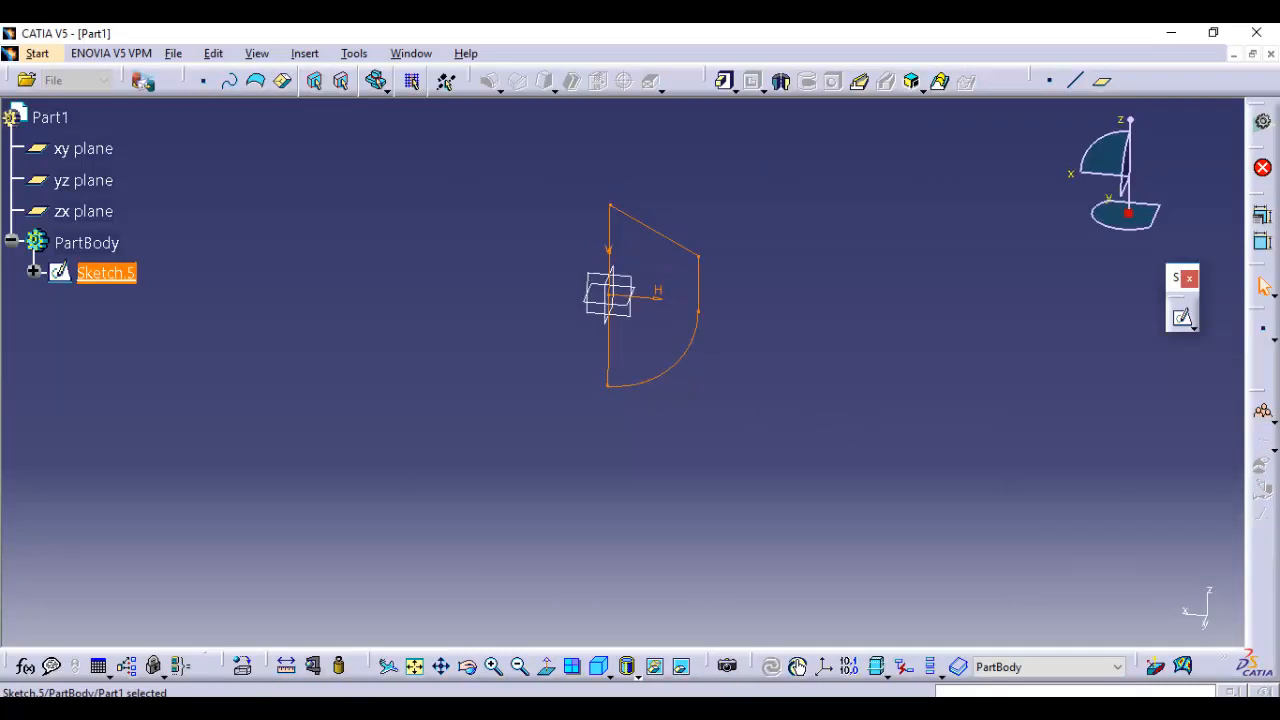
Revolve the corrected profile into a full 360-degree shaft, using the sketch's closing line as the axis
{"action": "left_click", "coordinate": [782, 80]}
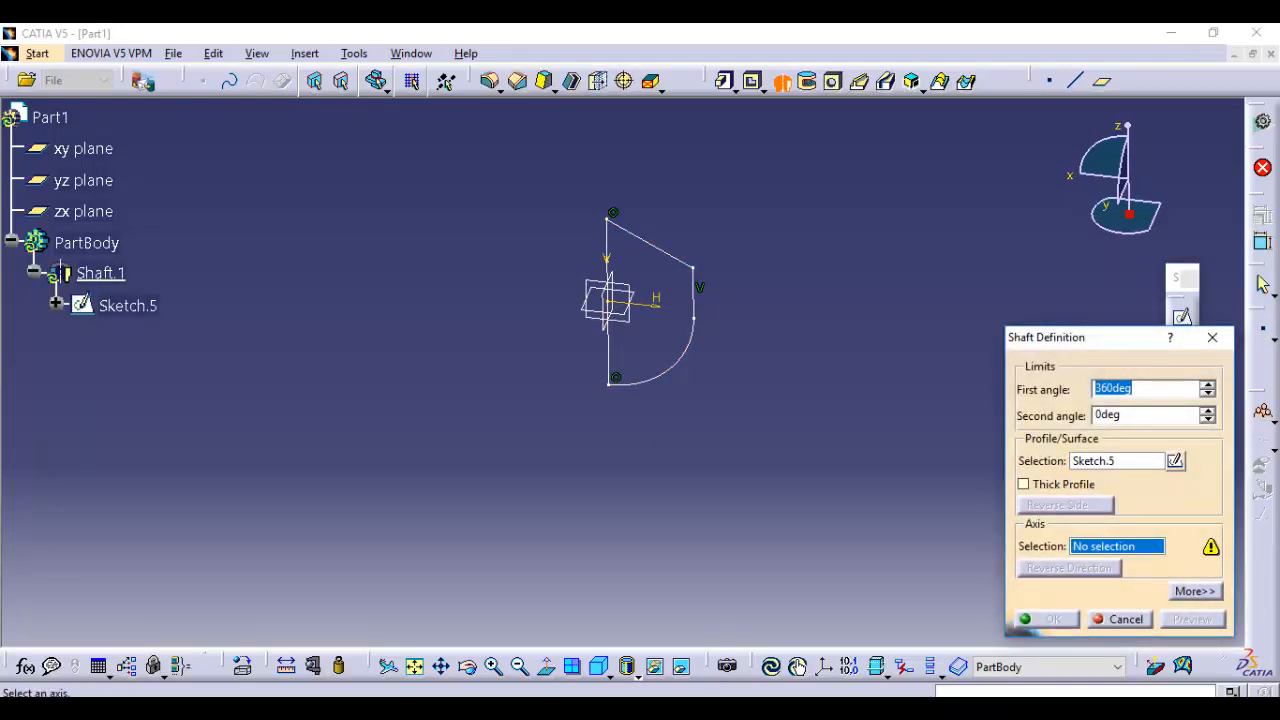
{"action": "left_click", "coordinate": [608, 350]}
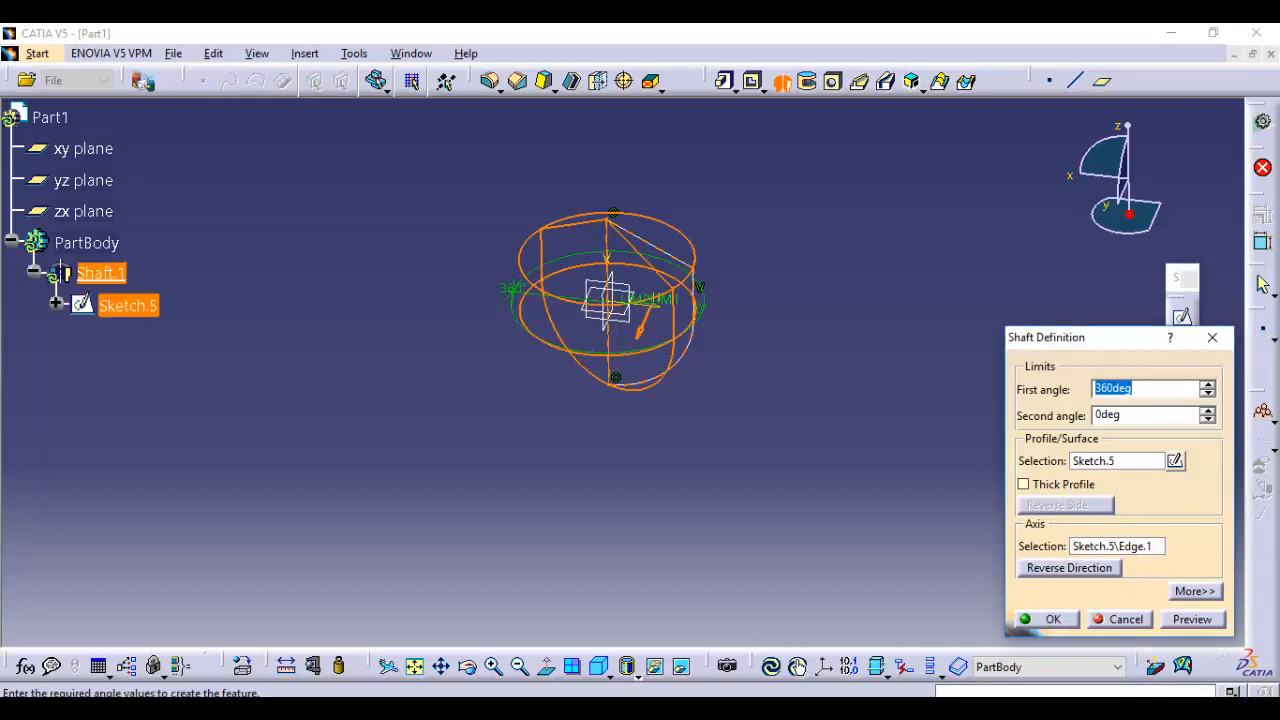
{"action": "left_click", "coordinate": [1192, 619]}
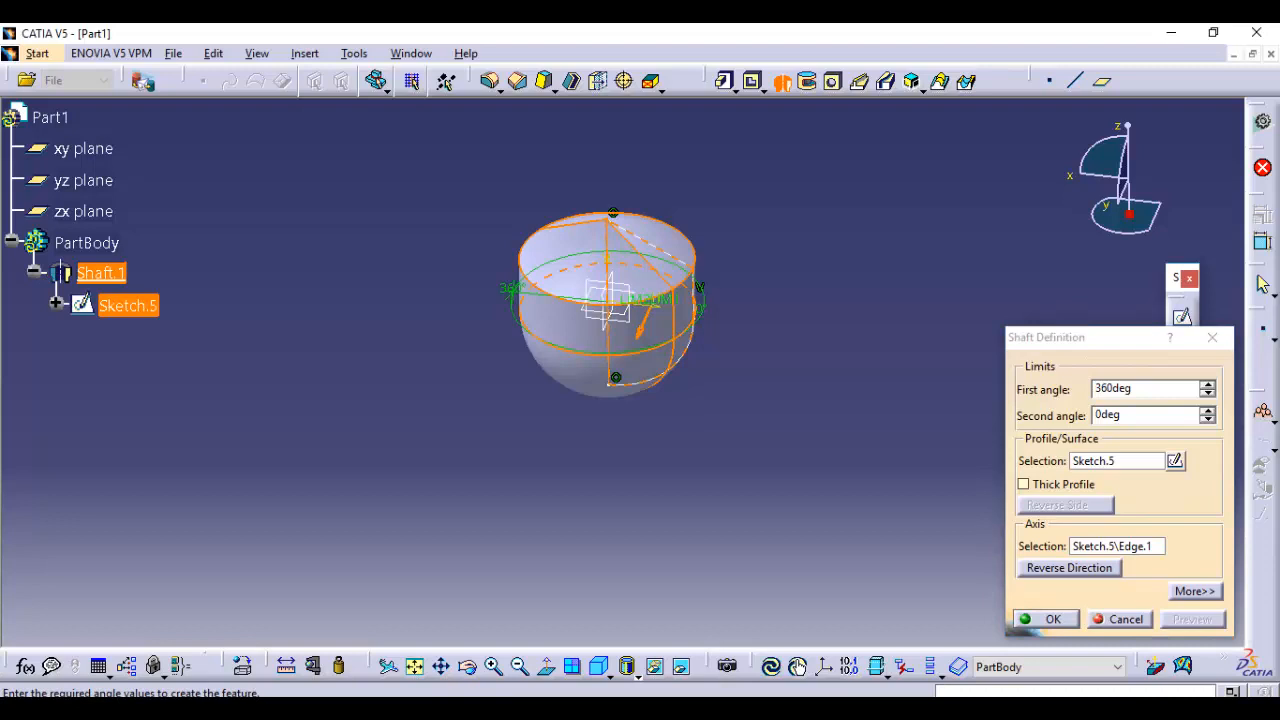
{"action": "left_click", "coordinate": [1046, 619]}
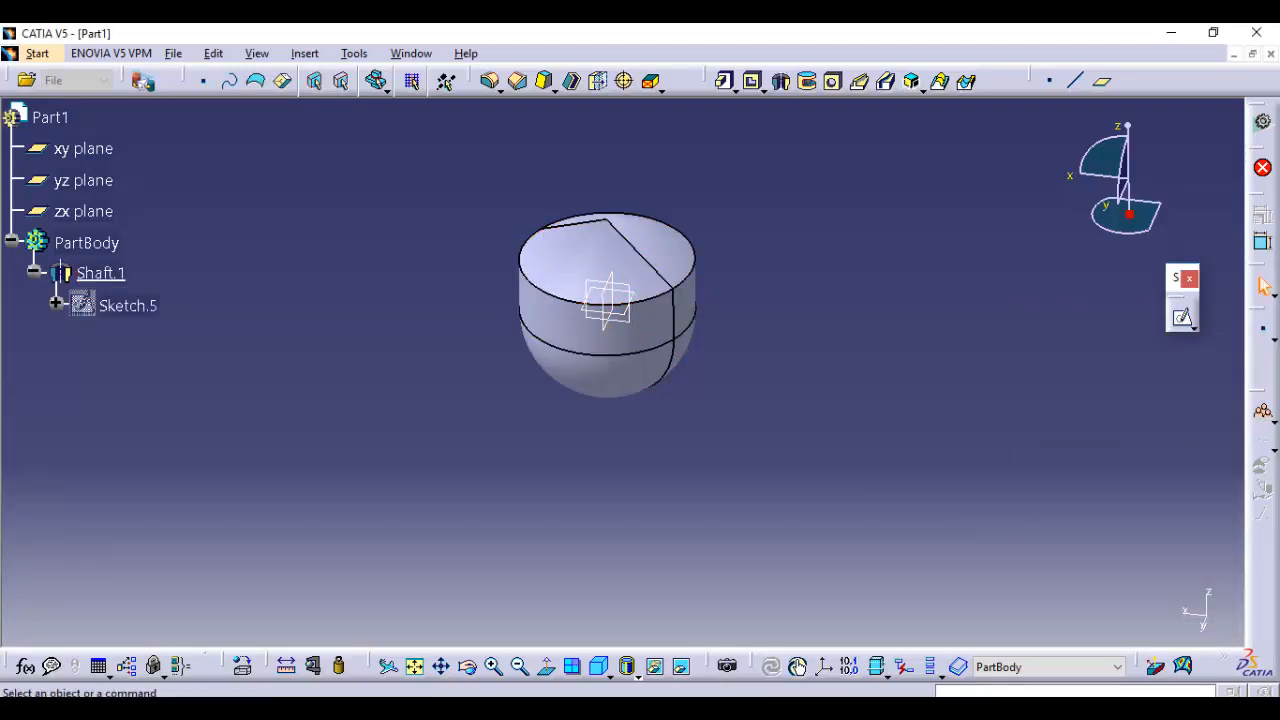
Edit the shaft, set its first angle to 309 degrees, and preview the opened revolution
{"action": "double_click", "coordinate": [610, 328]}
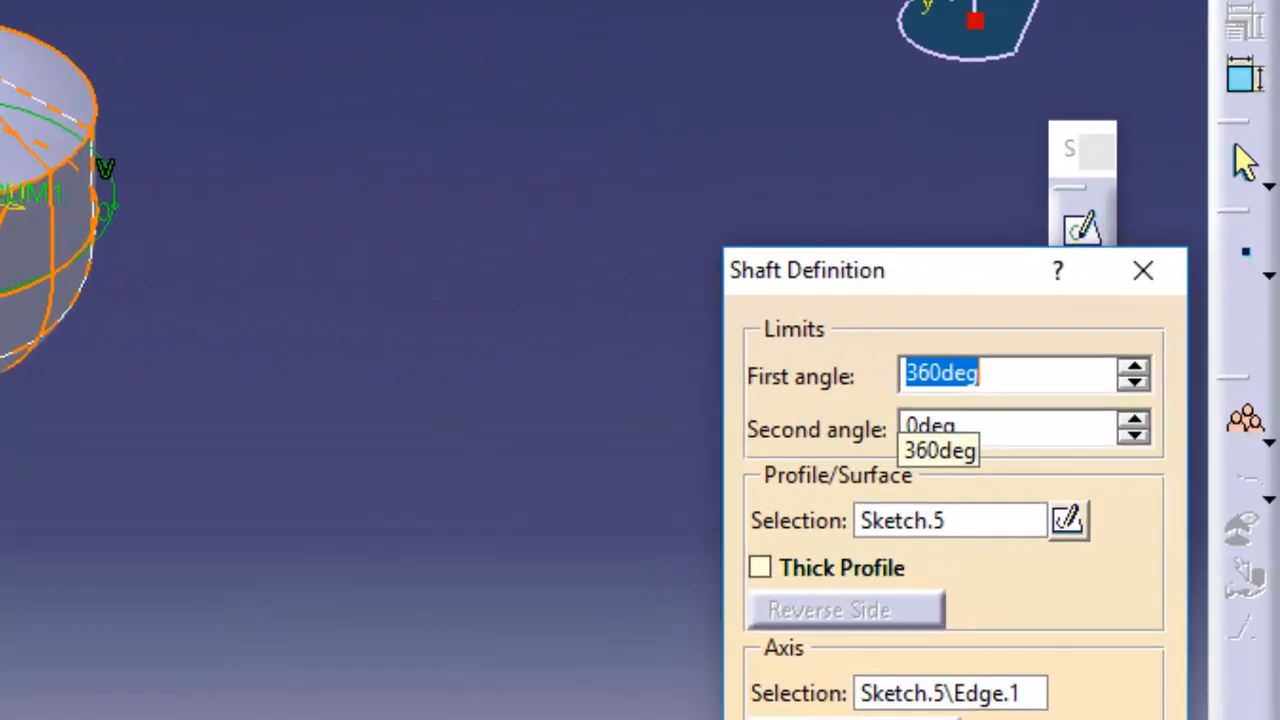
{"action": "left_click", "coordinate": [1136, 388]}
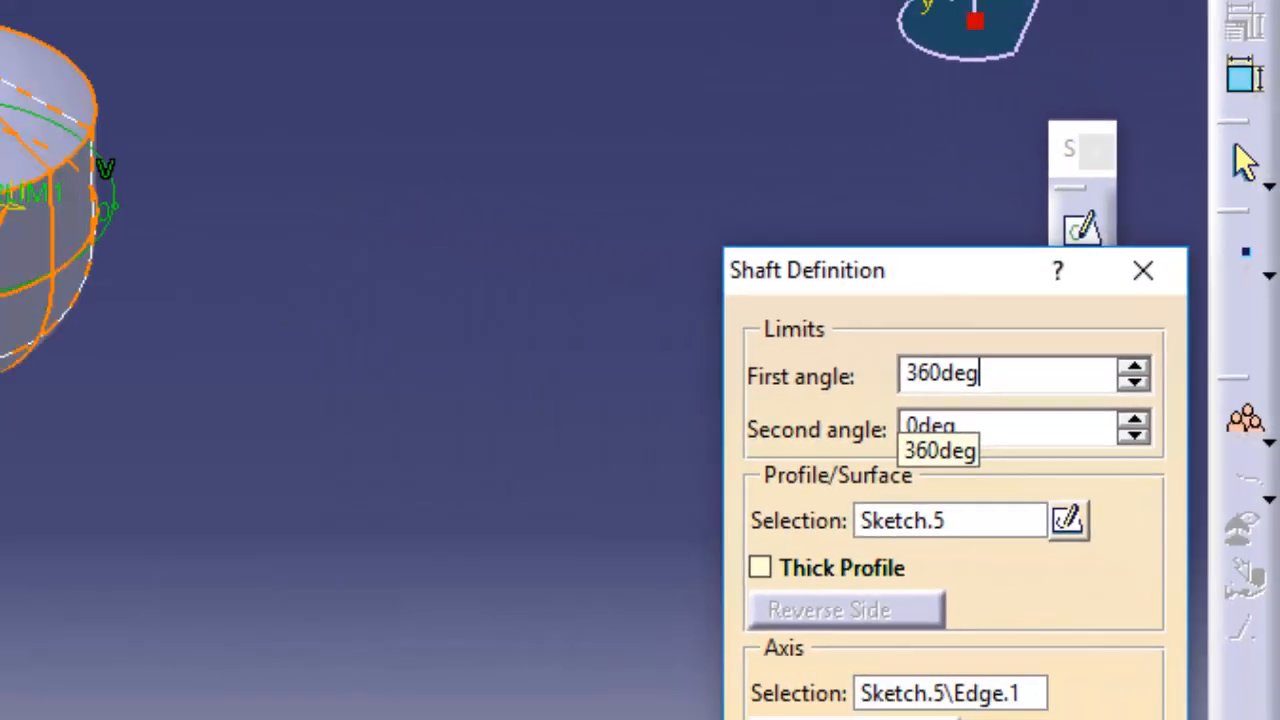
{"action": "double_click", "coordinate": [942, 373]}
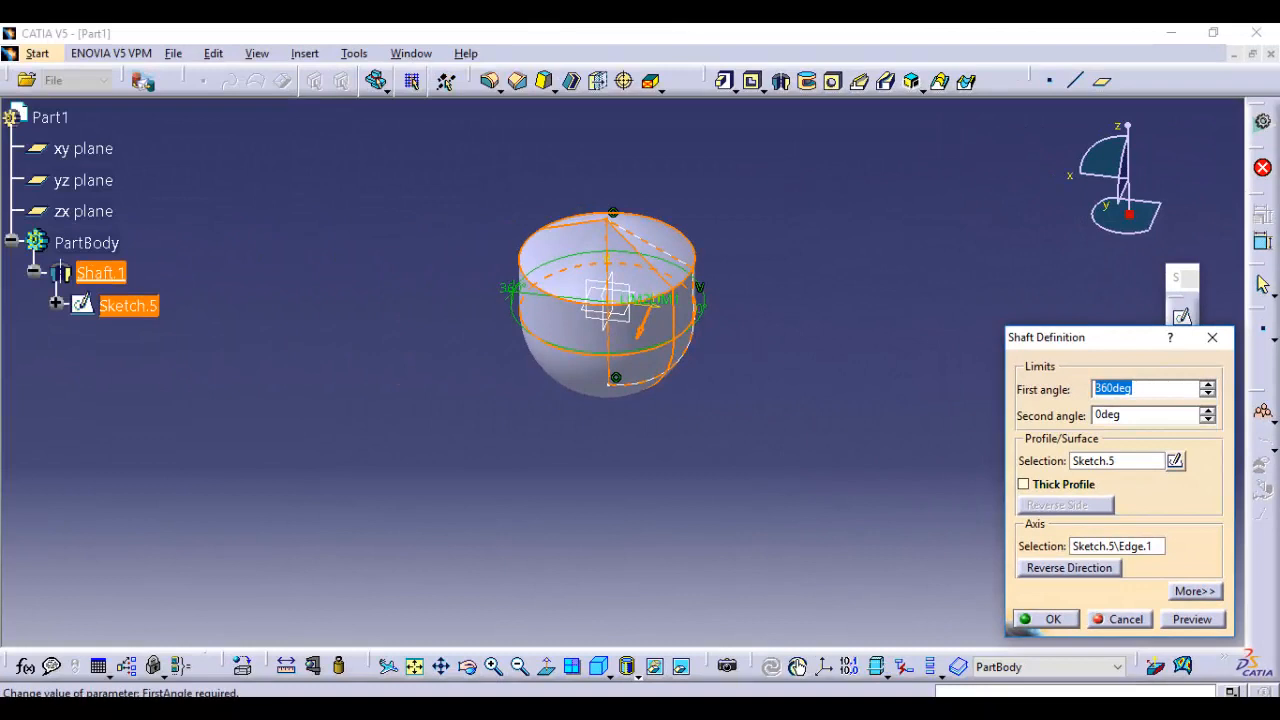
{"action": "type", "text": "349"}
{"action": "key", "text": "Return"}
{"action": "left_click", "coordinate": [1208, 394]}
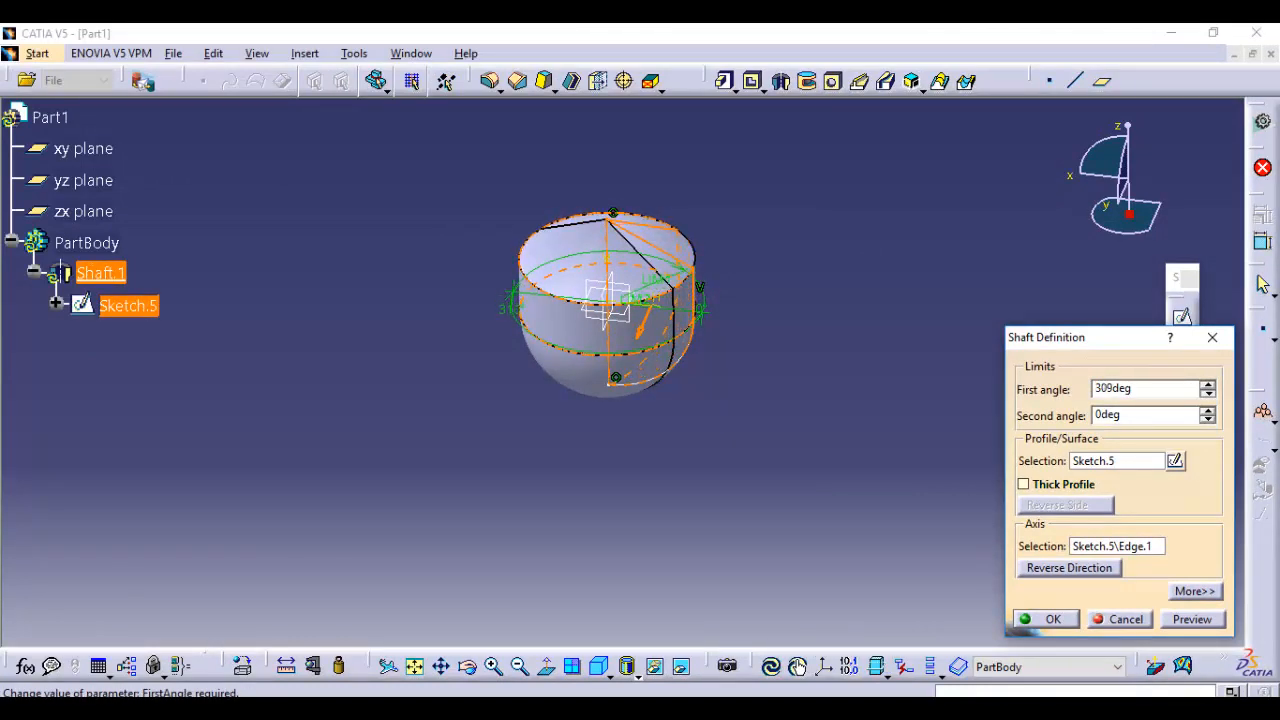
{"action": "left_click", "coordinate": [1192, 619]}
{"action": "middle_click_drag", "start_coordinate": [762, 372], "coordinate": [452, 262]}
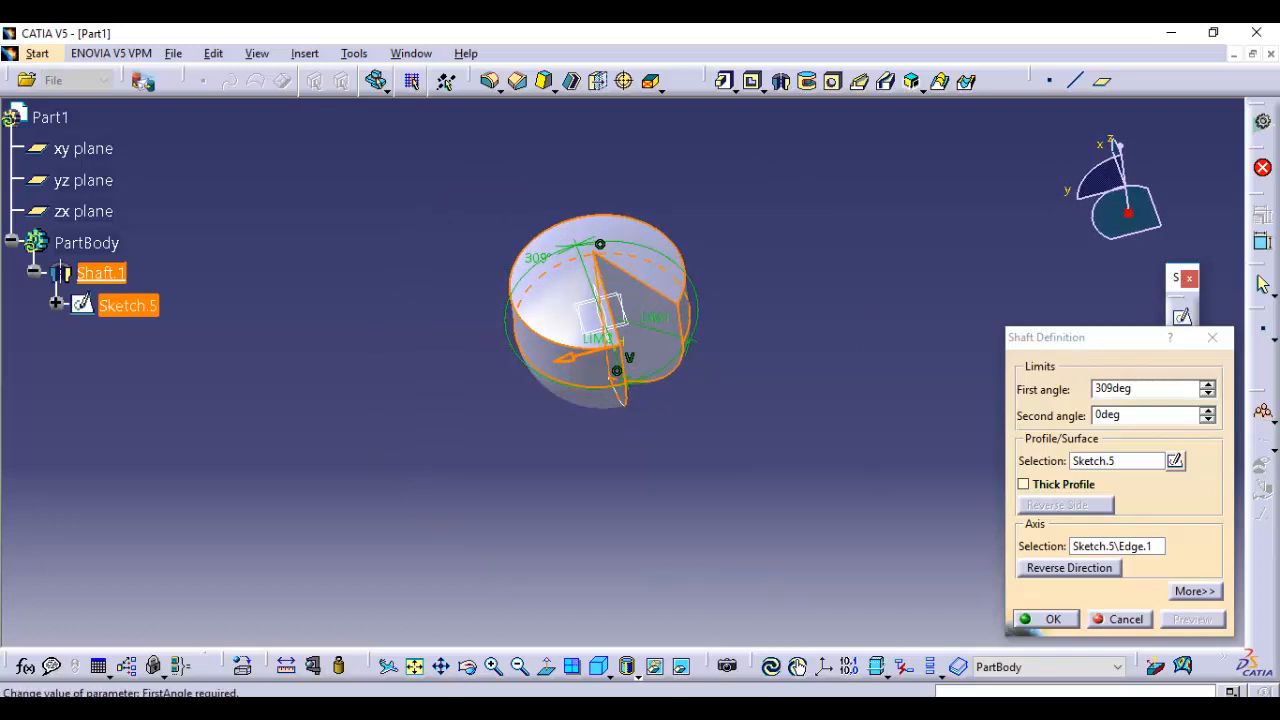
Set the shaft's first angle to 50 degrees, preview it, and apply the change
{"action": "double_click", "coordinate": [1114, 389]}
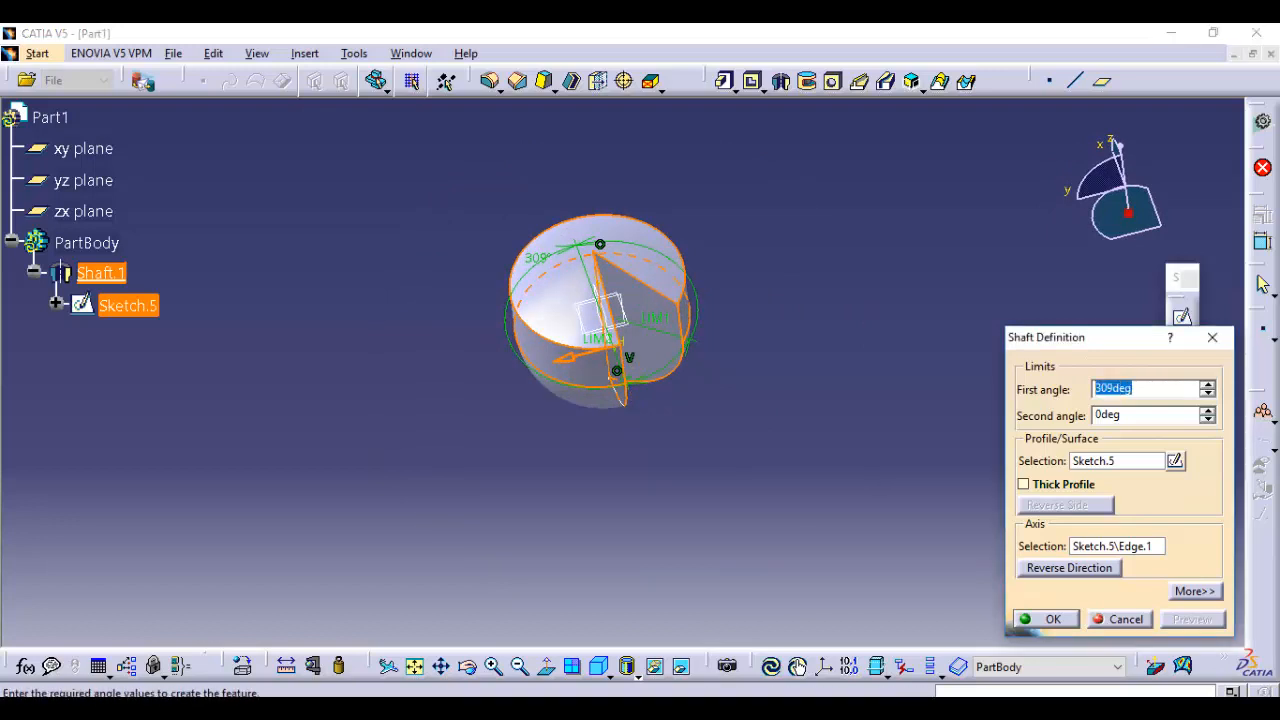
{"action": "type", "text": "50"}
{"action": "key", "text": "Tab"}
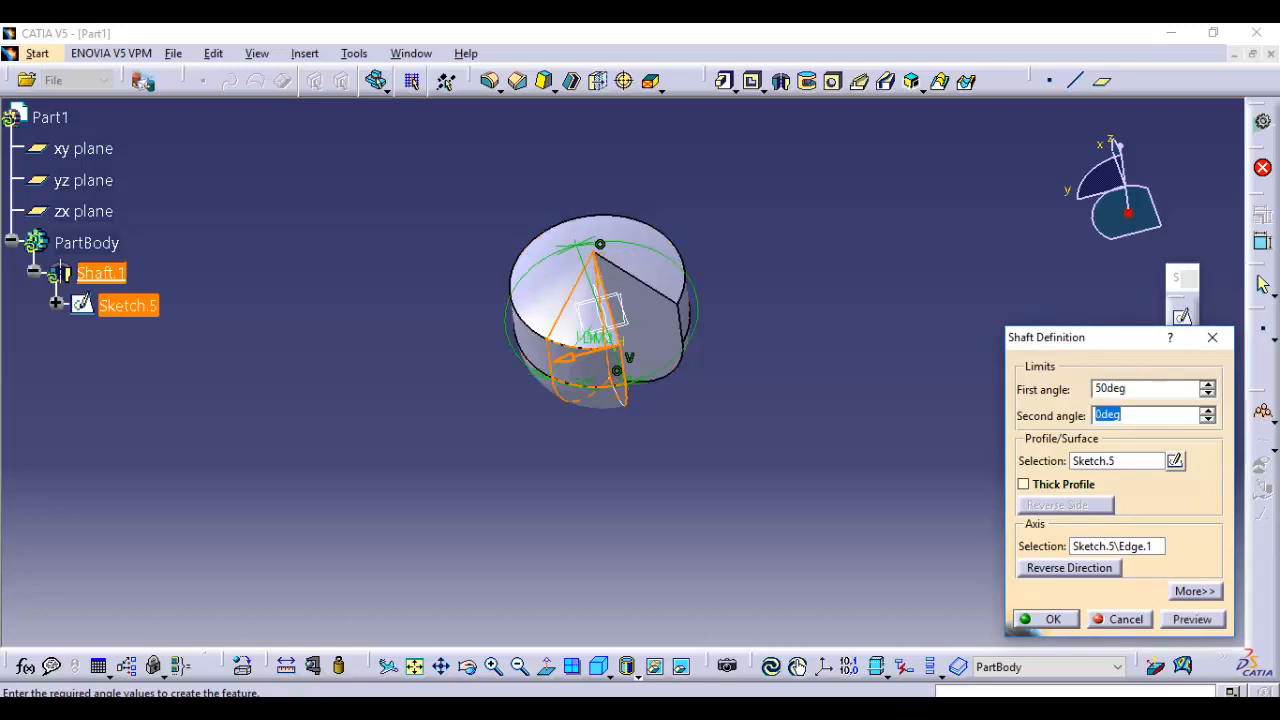
{"action": "left_click", "coordinate": [1192, 619]}
{"action": "middle_click_drag", "start_coordinate": [650, 385], "coordinate": [775, 285]}
{"action": "left_click", "coordinate": [1046, 619]}
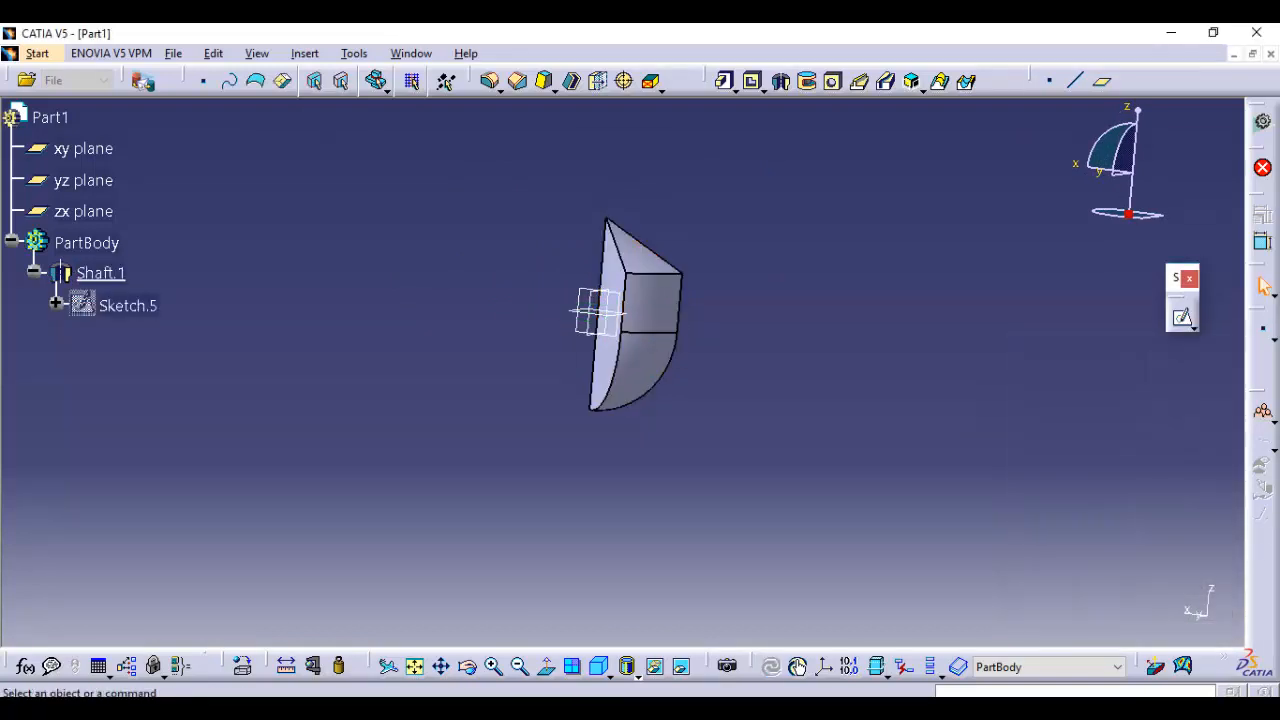
Reopen the shaft's definition and examine the wedge and its angular limits from both sides
{"action": "mouse_move", "coordinate": [650, 420]}
{"action": "middle_mouse_down"}
{"action": "mouse_move", "coordinate": [650, 300]}
{"action": "mouse_move", "coordinate": [650, 425]}
{"action": "middle_mouse_up"}
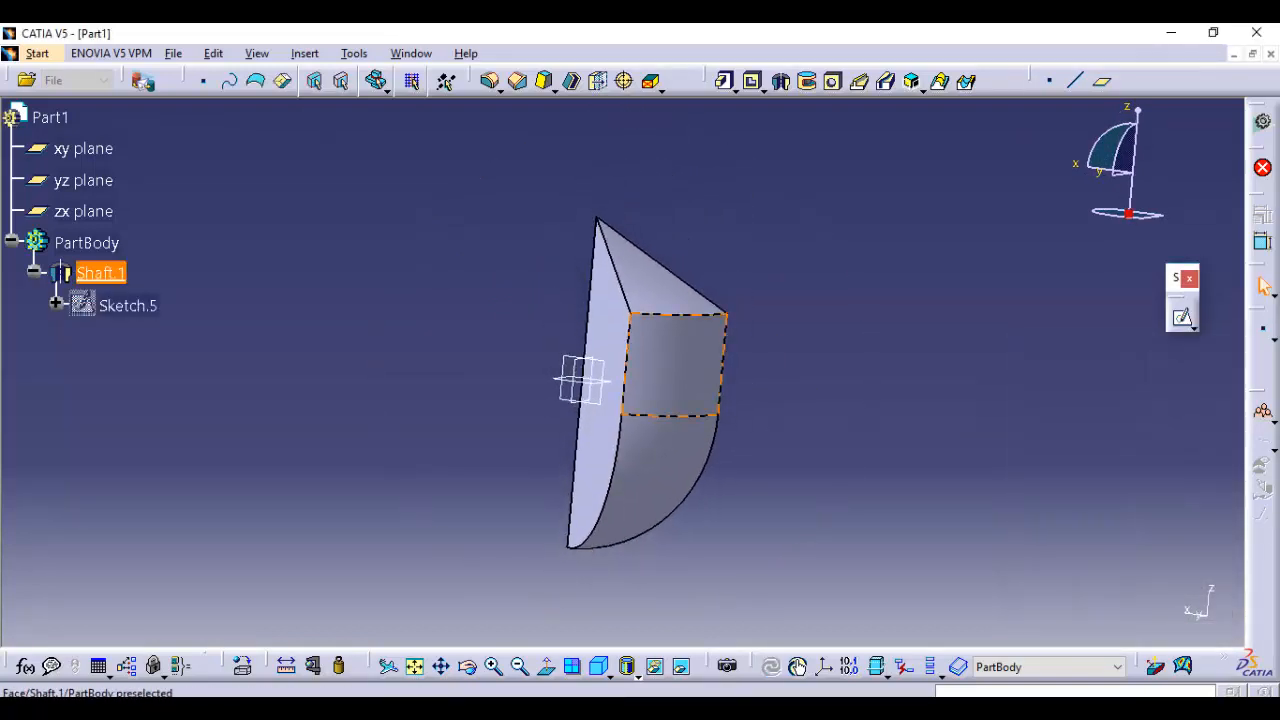
{"action": "double_click", "coordinate": [657, 385]}
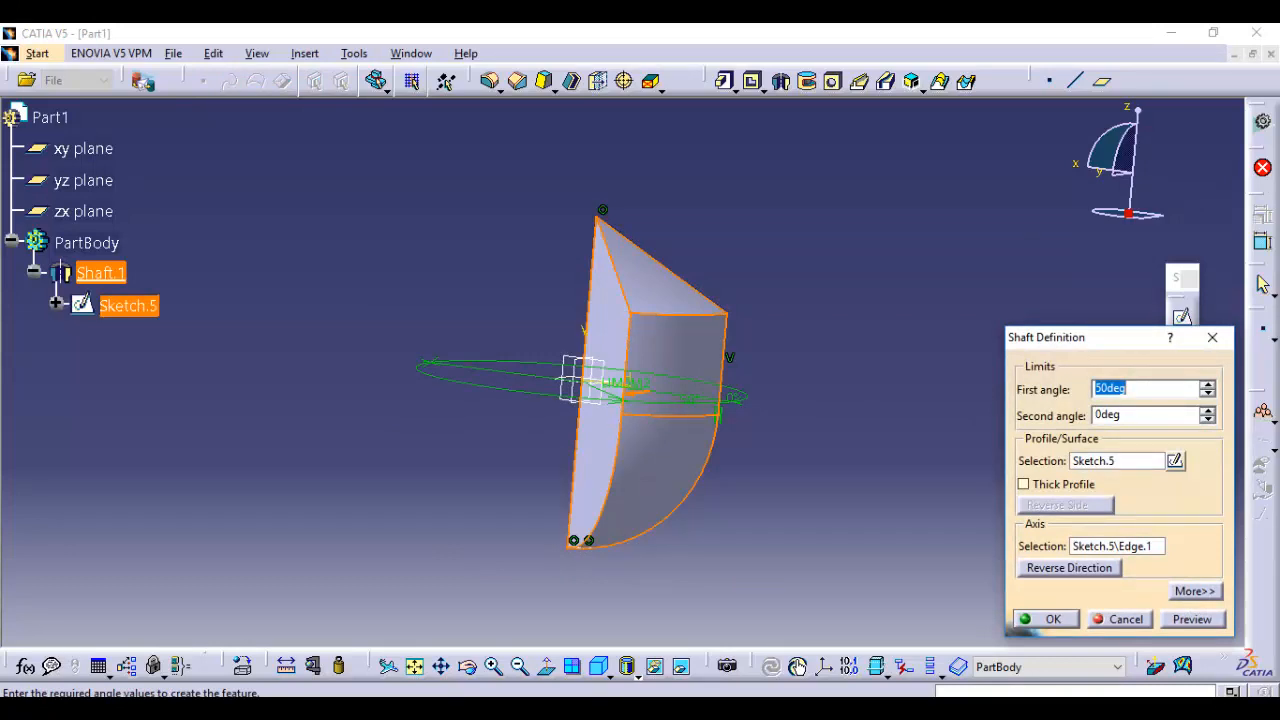
{"action": "mouse_move", "coordinate": [584, 378]}
{"action": "middle_mouse_down"}
{"action": "mouse_move", "coordinate": [580, 366]}
{"action": "mouse_move", "coordinate": [590, 382]}
{"action": "middle_mouse_up"}
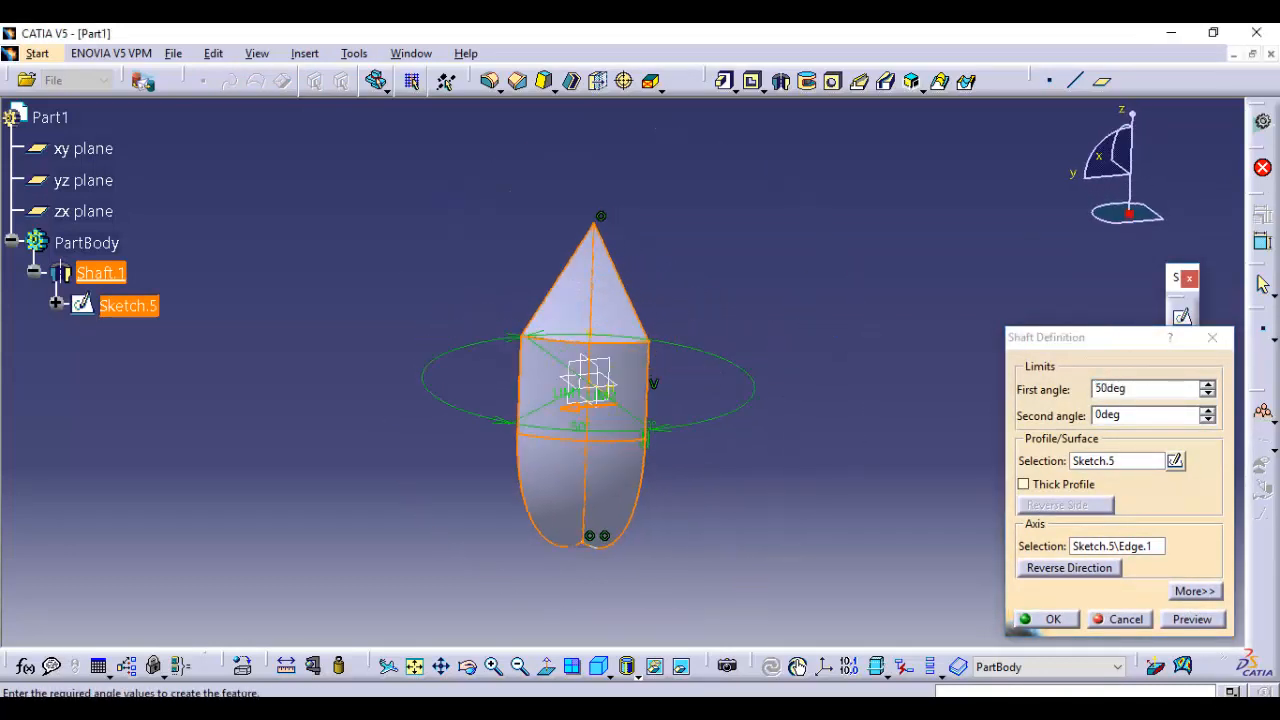
{"action": "middle_click_drag", "start_coordinate": [690, 380], "coordinate": [530, 376]}
{"action": "left_click", "coordinate": [1047, 619]}
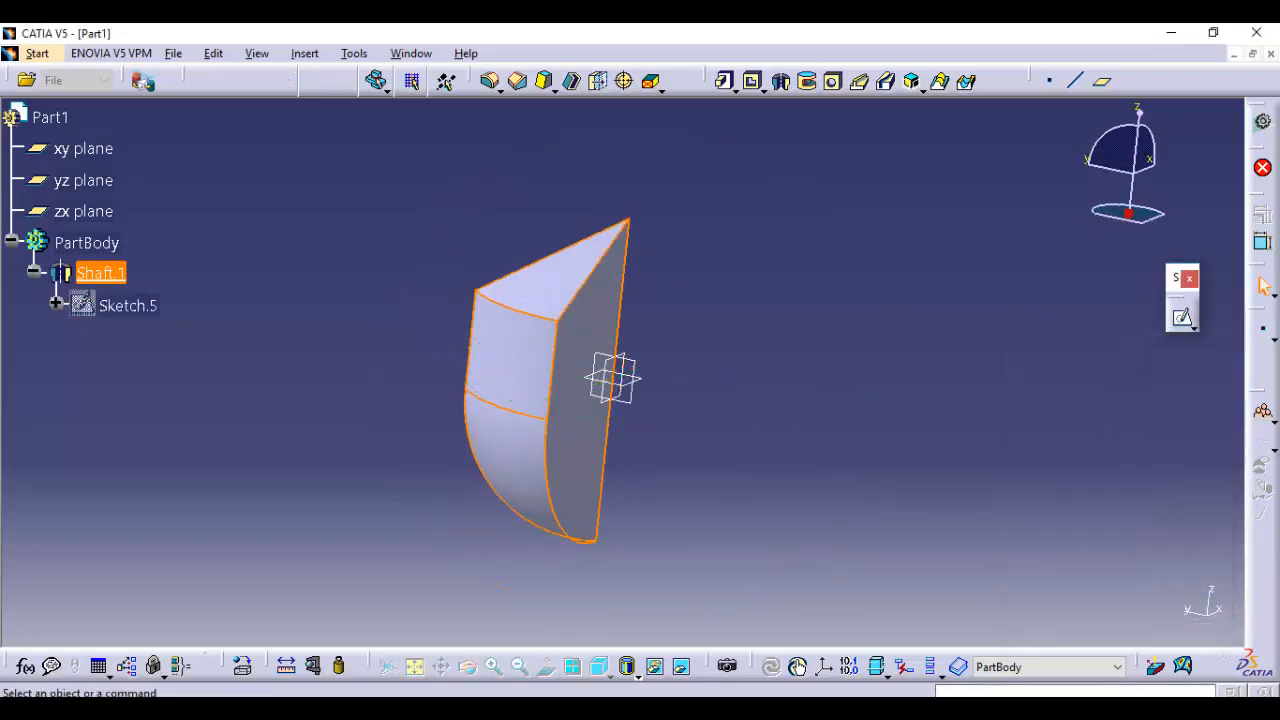
Show the hidden profile sketch under the shaft feature
{"action": "left_click", "coordinate": [125, 305]}
{"action": "right_click", "coordinate": [125, 305]}
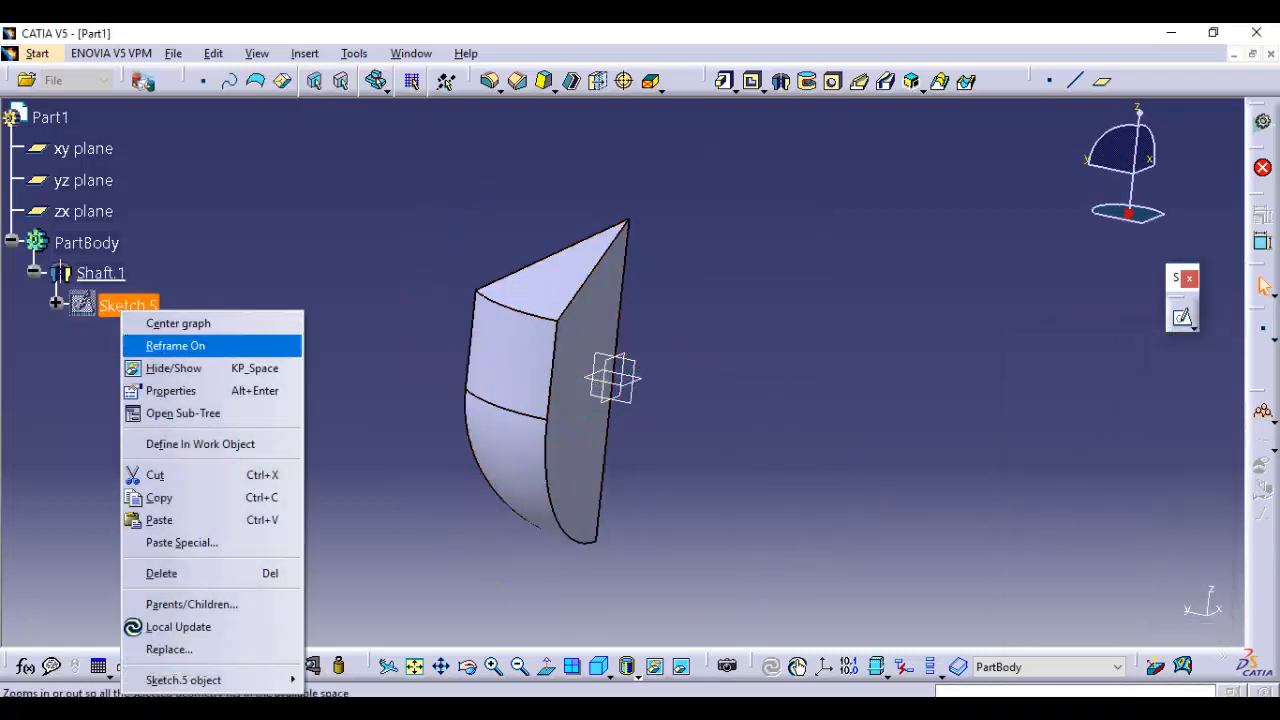
{"action": "left_click", "coordinate": [186, 366]}
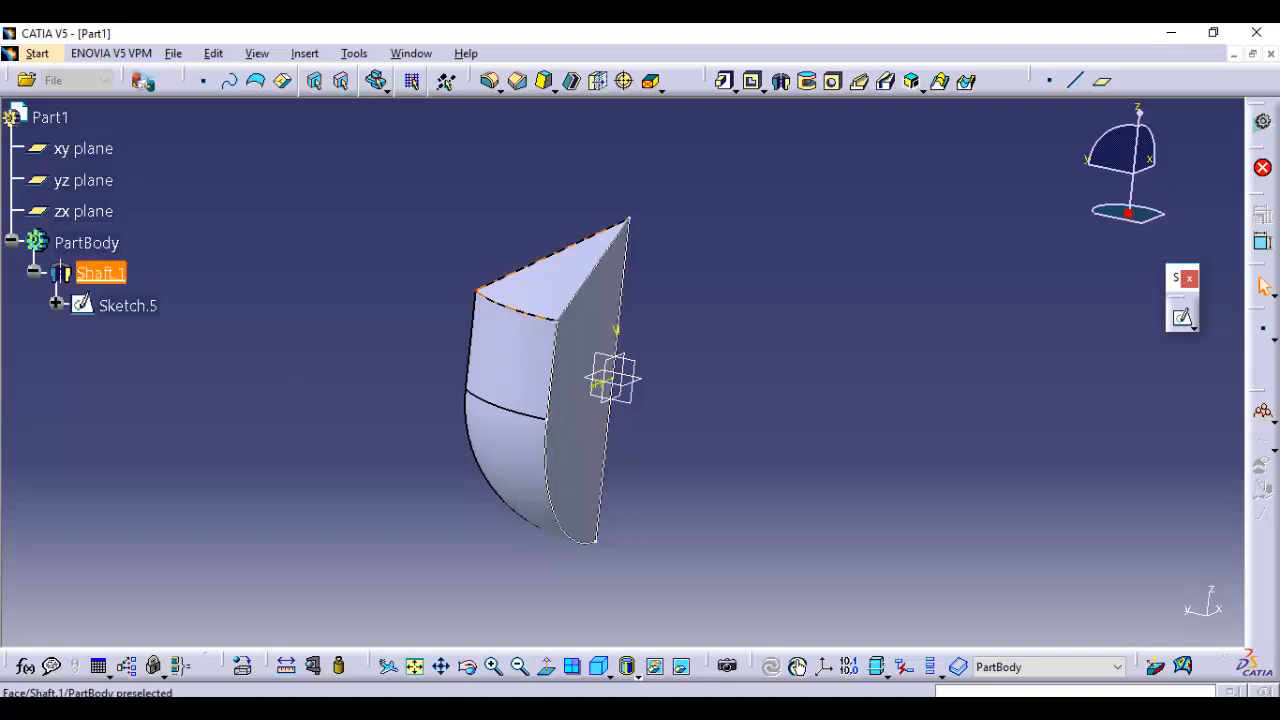
Edit the shaft, set its second angle to 70 degrees, and preview the revolution on both sides of the sketch
{"action": "double_click", "coordinate": [548, 280]}
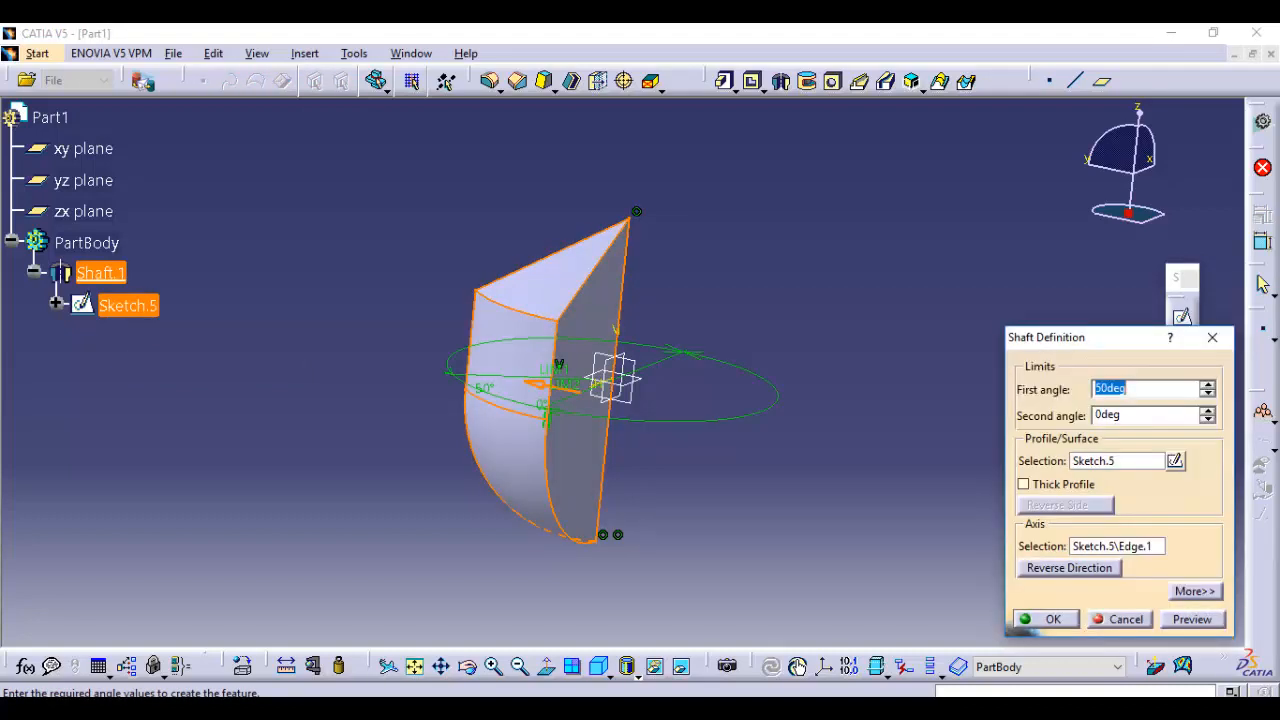
{"action": "key", "text": "Tab"}
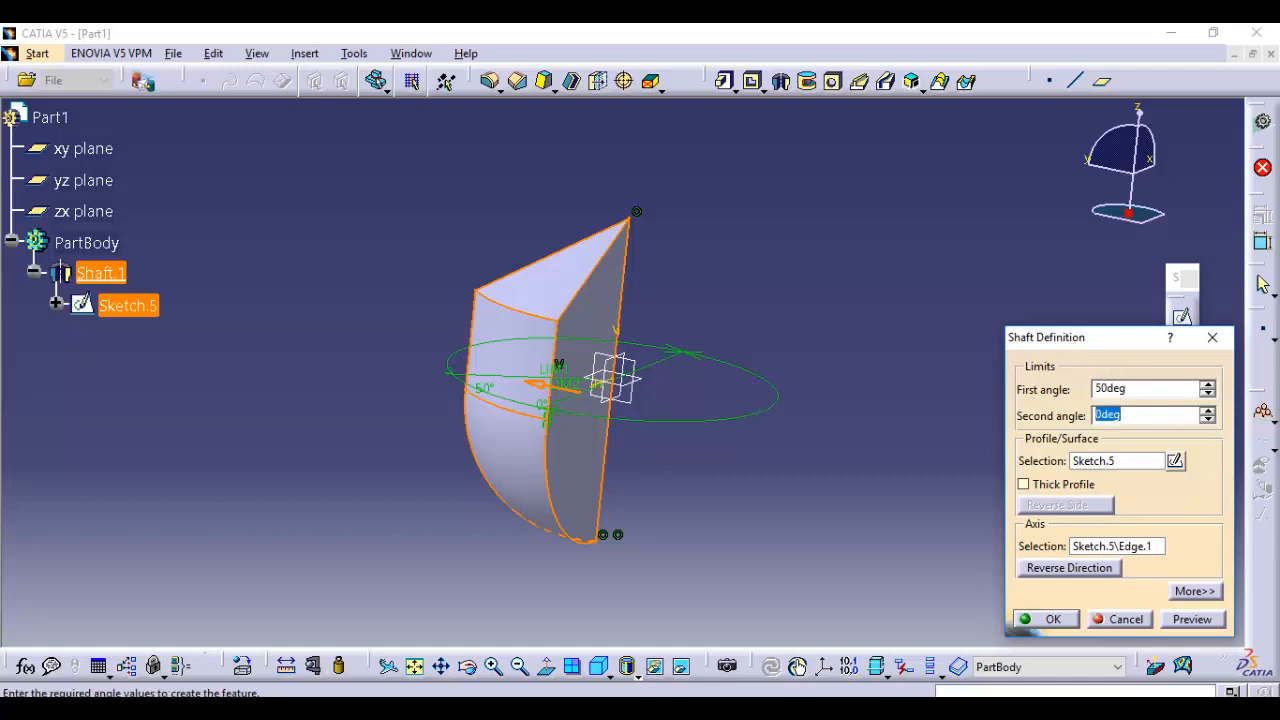
{"action": "type", "text": "70"}
{"action": "key", "text": "Return"}
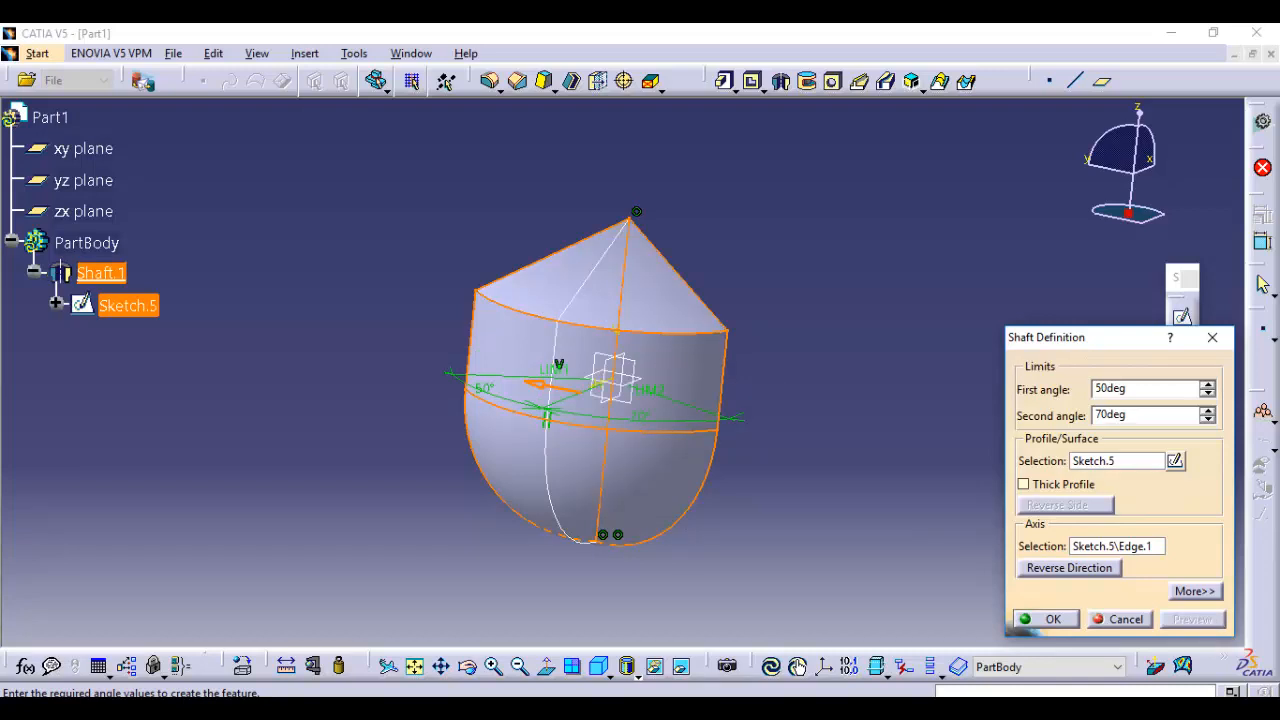
Apply the shaft's edited angular limits
{"action": "key", "text": "Return"}
Reopen the shaft, enable Thick Profile with a first thickness of 1 mm, apply it, and examine the thin wall
{"action": "double_click", "coordinate": [600, 285]}
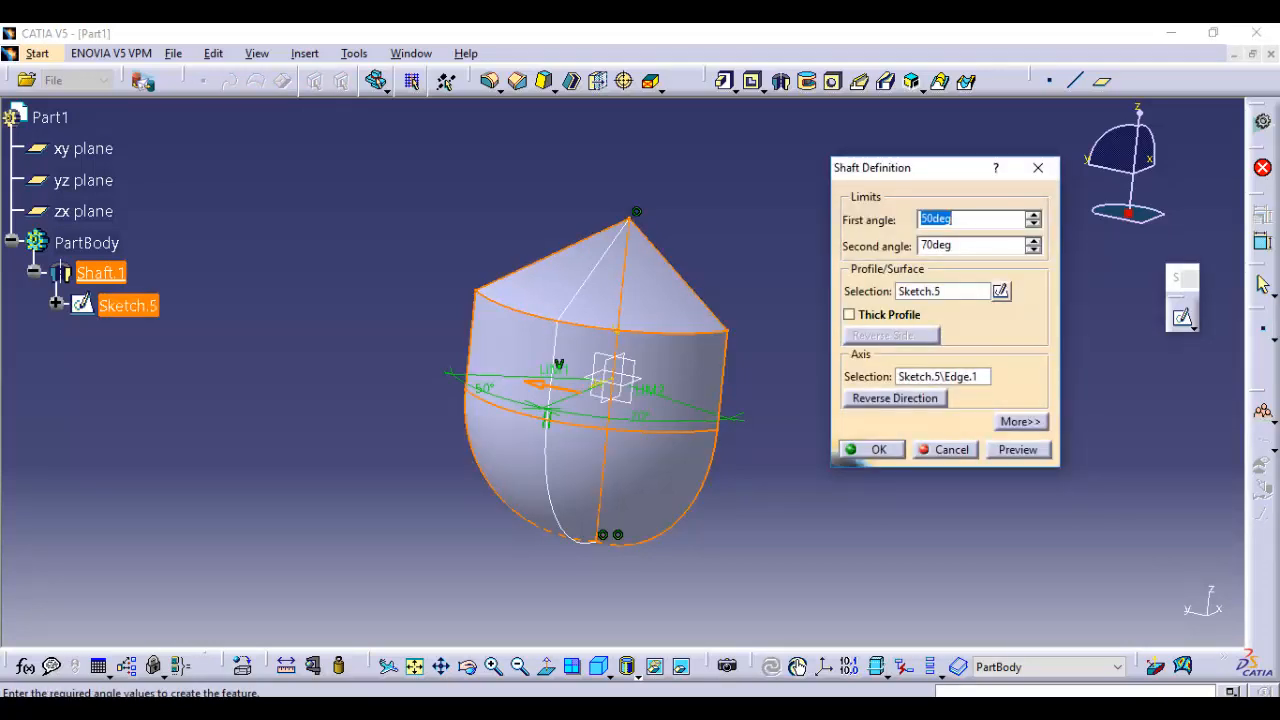
{"action": "left_click", "coordinate": [865, 314]}
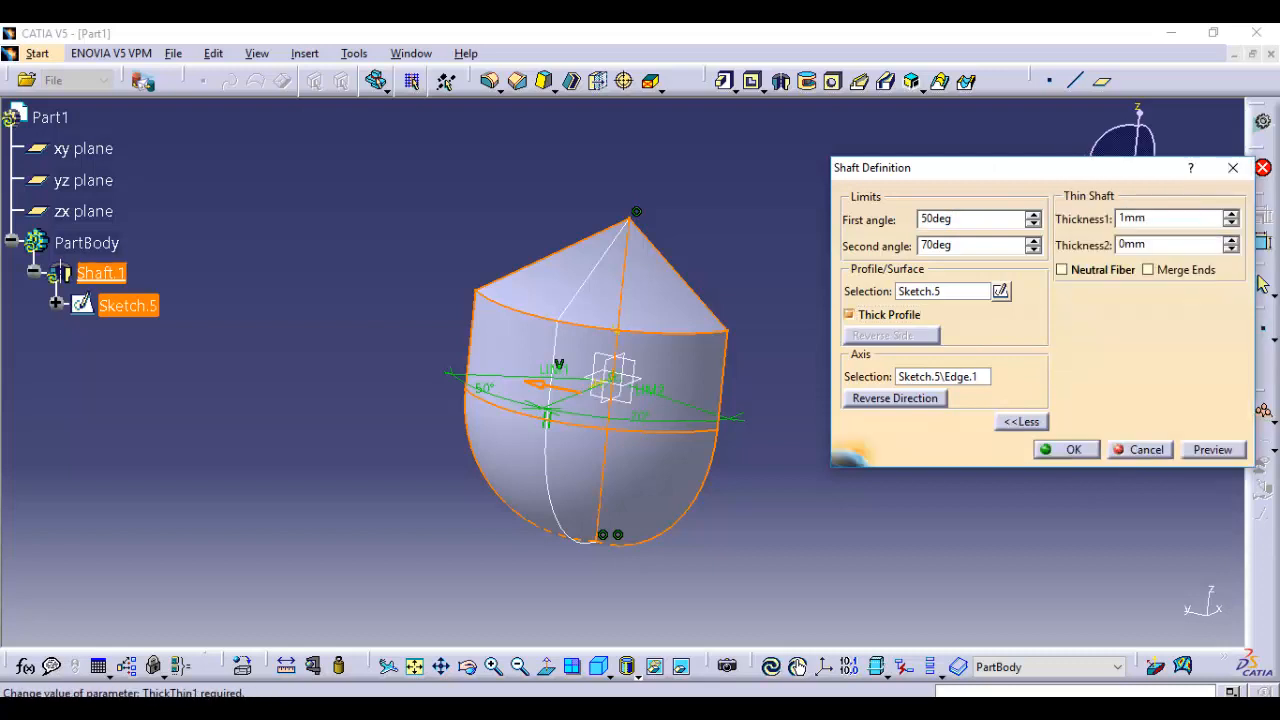
{"action": "left_click", "coordinate": [1213, 450]}
{"action": "middle_click_drag", "start_coordinate": [700, 350], "coordinate": [540, 430]}
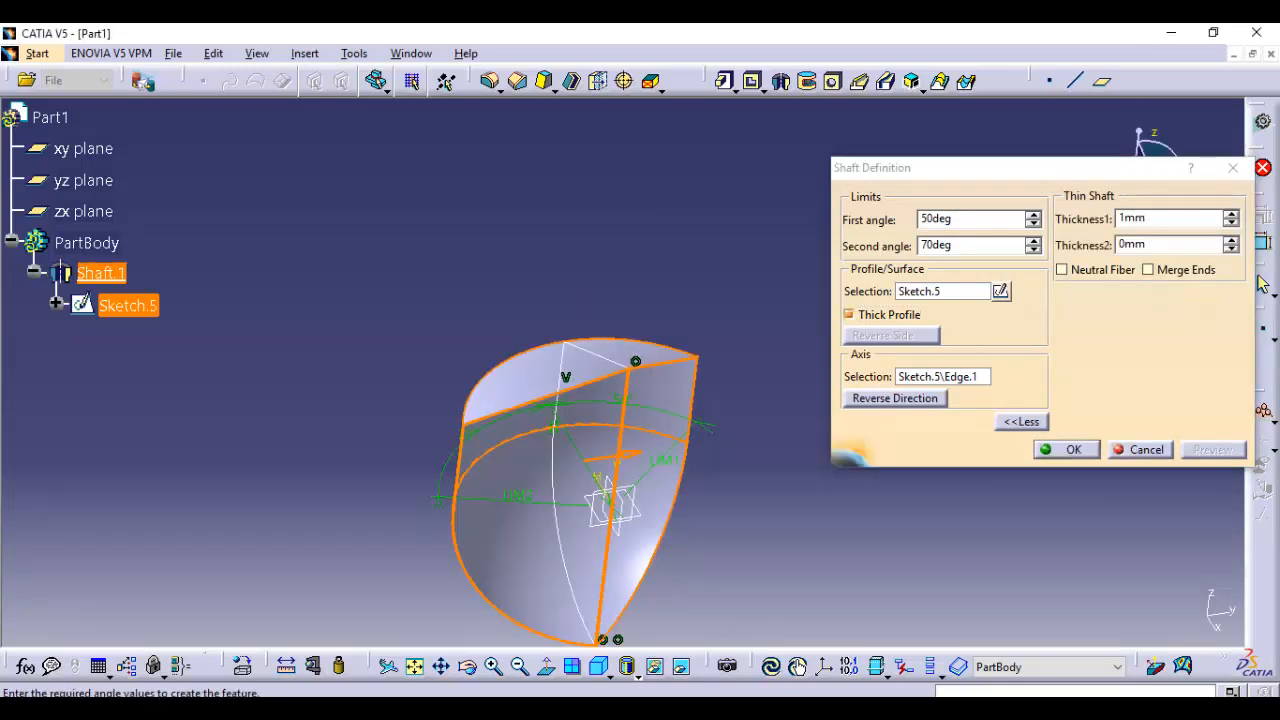
{"action": "middle_click_drag", "start_coordinate": [600, 480], "coordinate": [746, 230]}
{"action": "left_click", "coordinate": [1067, 450]}
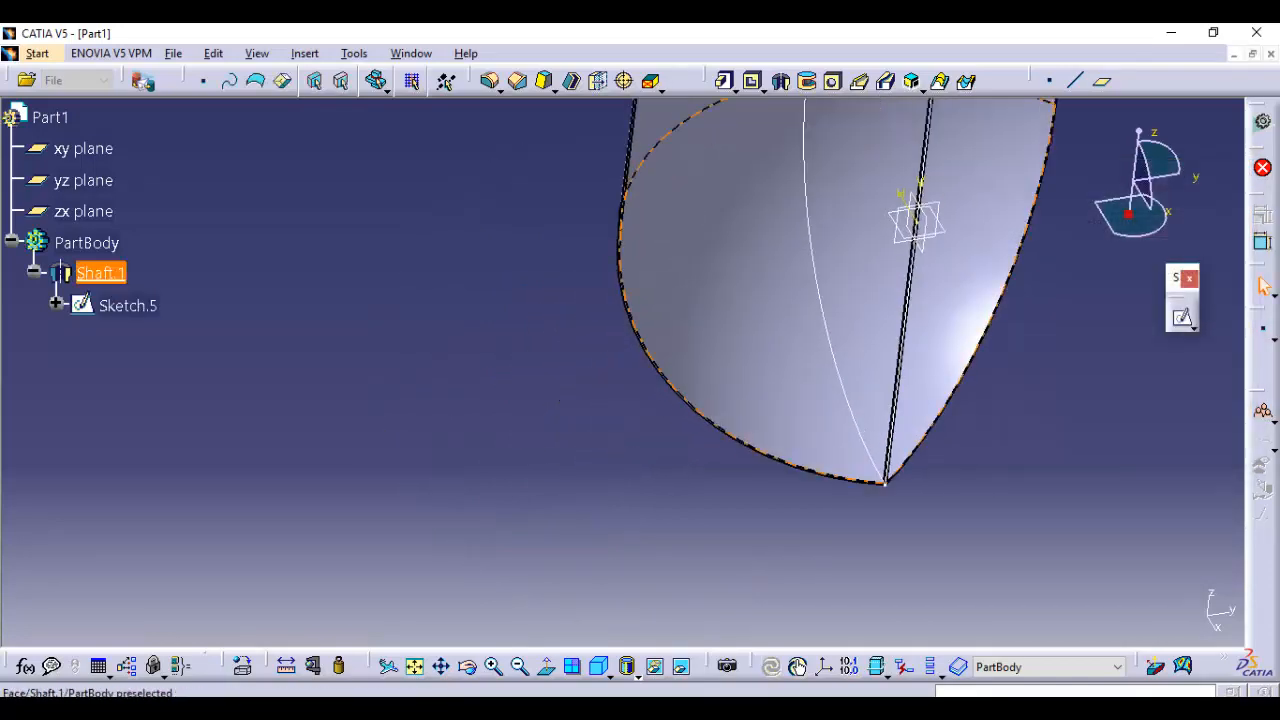
{"action": "middle_click_drag", "start_coordinate": [746, 300], "coordinate": [805, 420]}
{"action": "middle_click_drag", "start_coordinate": [700, 350], "coordinate": [656, 398]}
{"action": "mouse_move", "coordinate": [656, 398]}
{"action": "middle_mouse_down", "text": "ctrl"}
{"action": "mouse_move", "coordinate": [656, 230]}
{"action": "mouse_move", "coordinate": [656, 405]}
{"action": "middle_mouse_up", "text": "ctrl"}
{"action": "mouse_move", "coordinate": [595, 361]}
{"action": "middle_mouse_down"}
{"action": "mouse_move", "coordinate": [643, 286]}
{"action": "mouse_move", "coordinate": [643, 430]}
{"action": "mouse_move", "coordinate": [610, 359]}
{"action": "middle_mouse_up"}
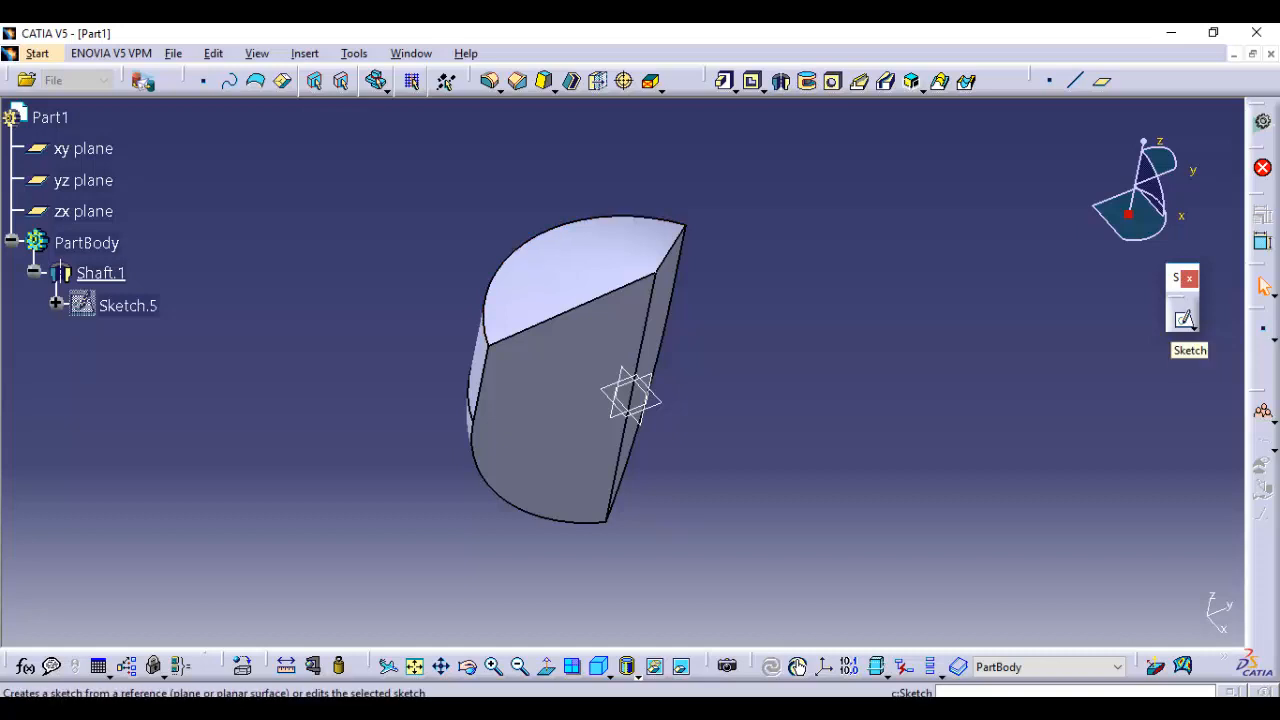
Sketch a closed triangle on the zx plane with its tip inside the shaft and a vertical side about 79 mm long outside it
{"action": "left_click", "coordinate": [1184, 318]}
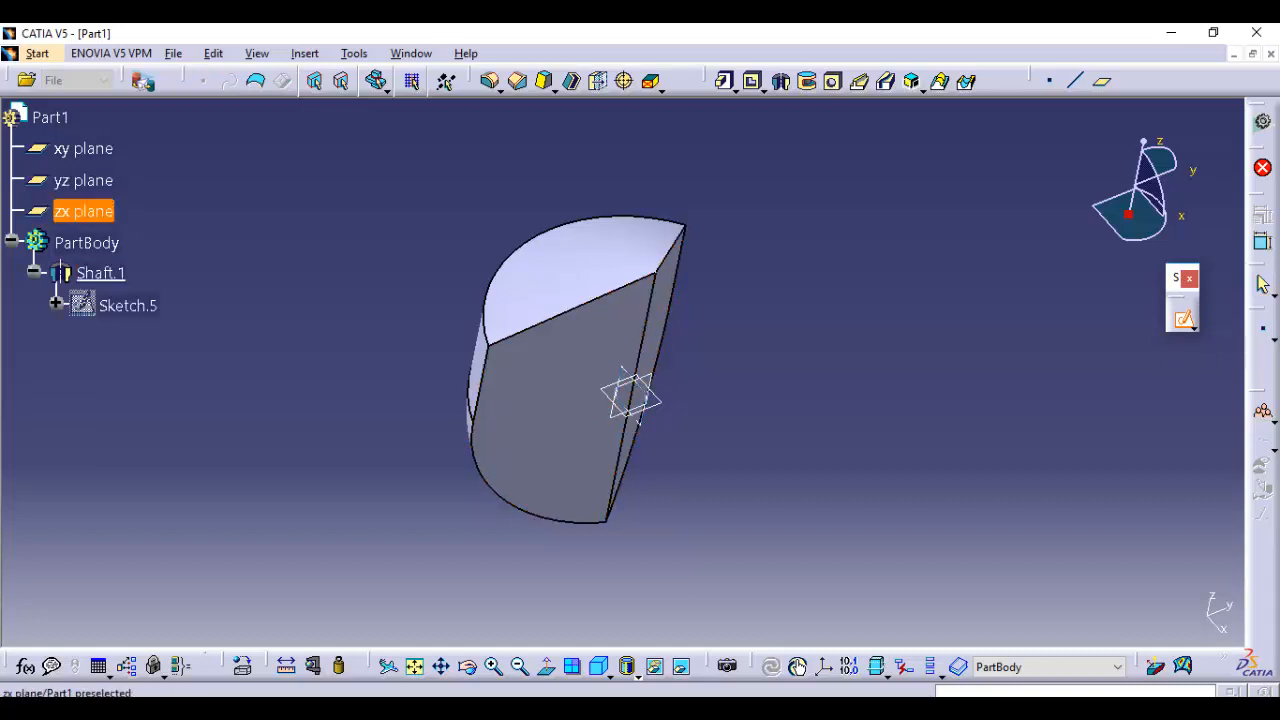
{"action": "left_click", "coordinate": [84, 211]}
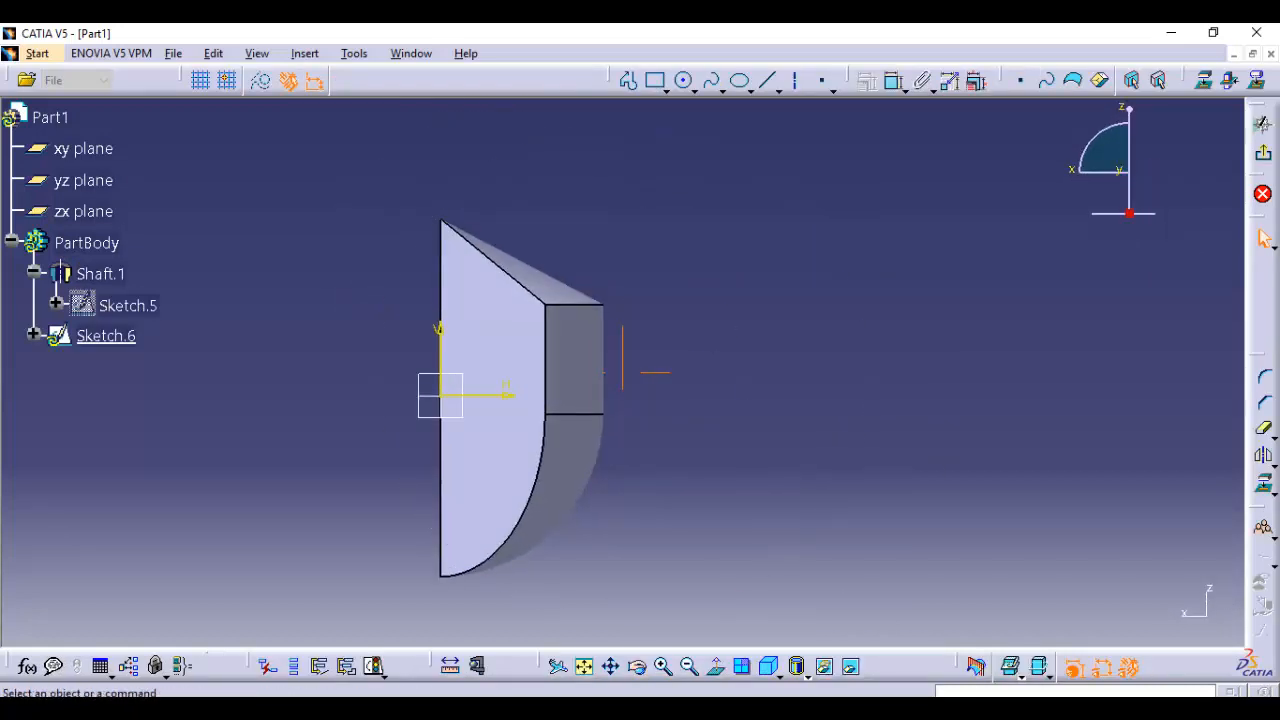
{"action": "left_click", "coordinate": [628, 80]}
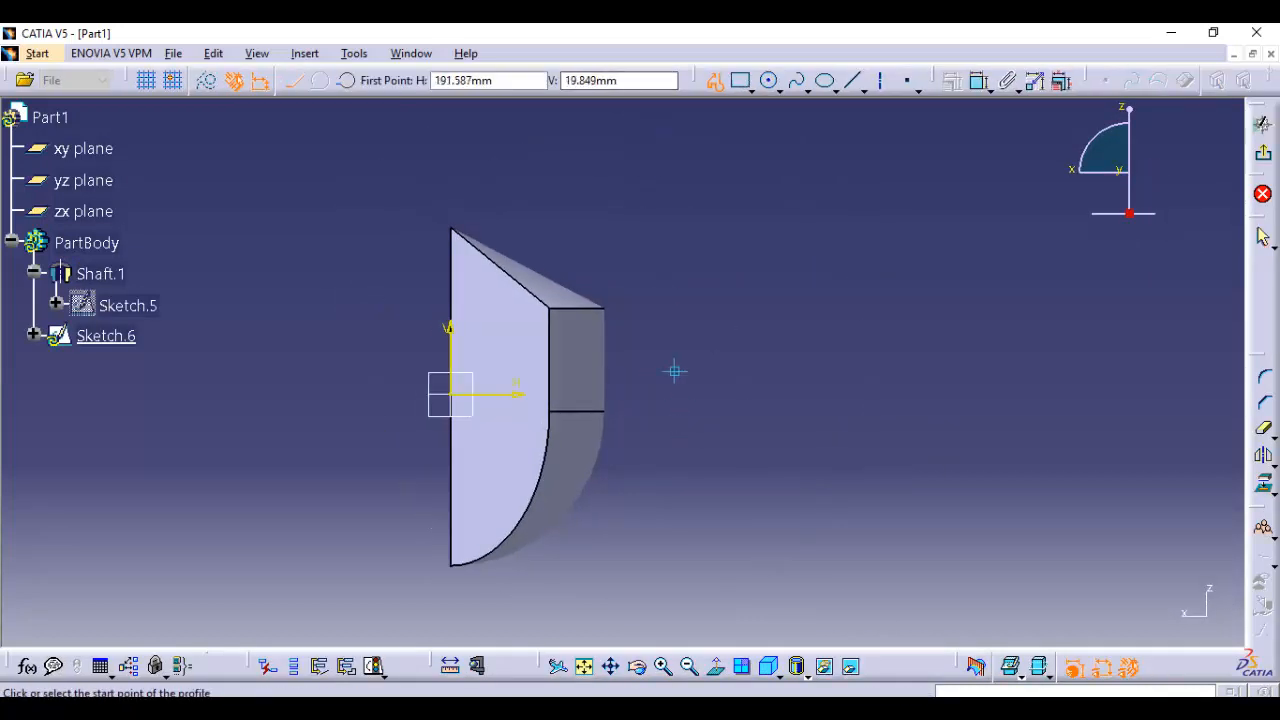
{"action": "left_click", "coordinate": [677, 345]}
{"action": "left_click", "coordinate": [506, 392]}
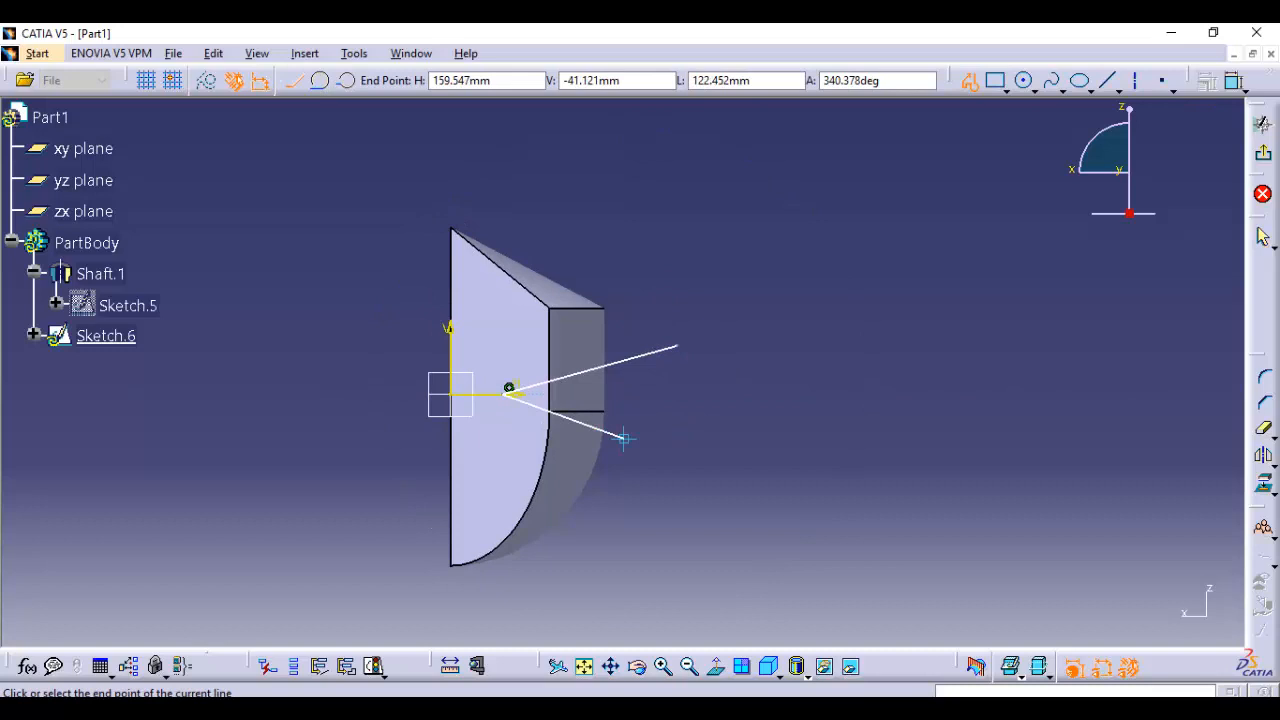
{"action": "left_click", "coordinate": [677, 437]}
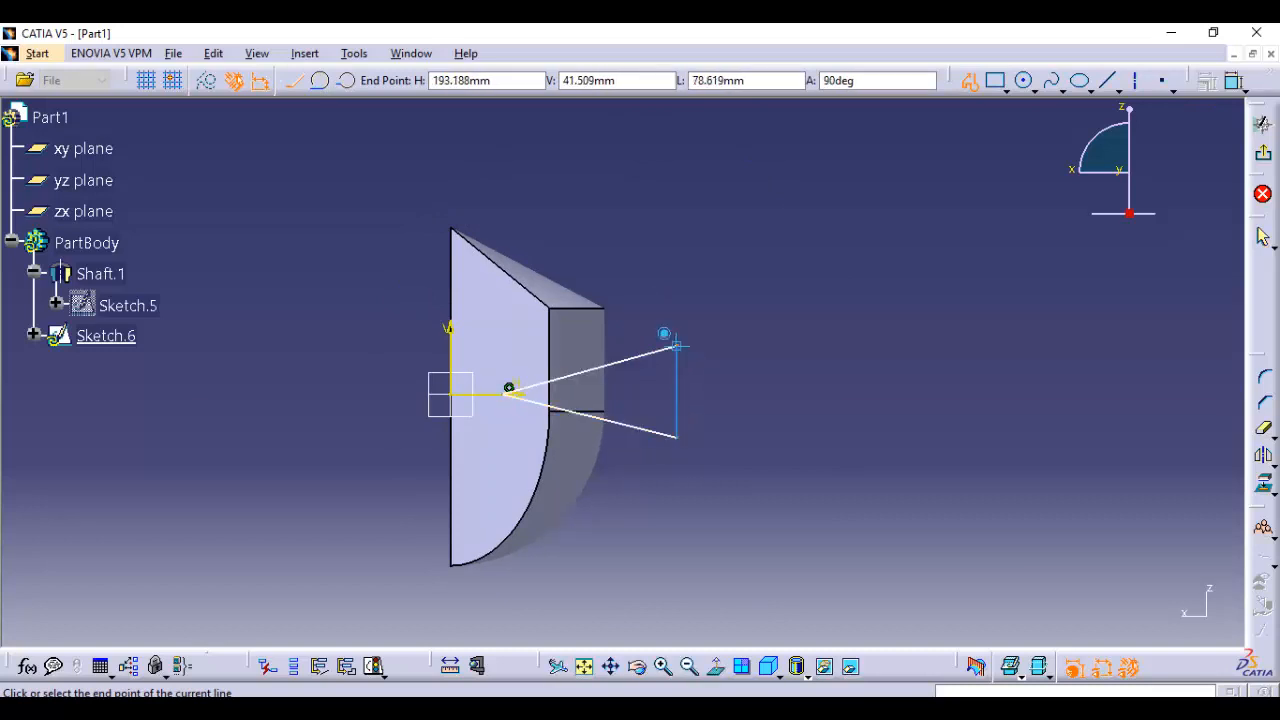
{"action": "left_click", "coordinate": [677, 345]}
{"action": "left_click", "coordinate": [1263, 122]}
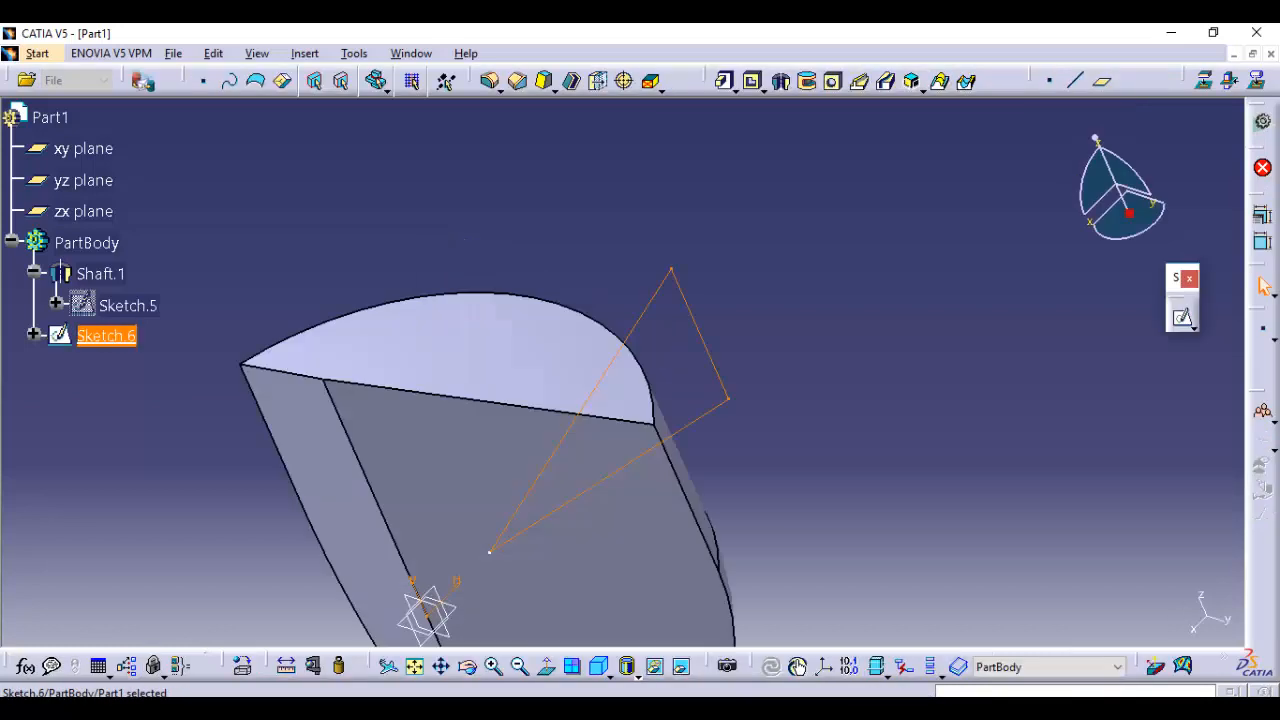
{"action": "left_click", "coordinate": [850, 450]}
{"action": "middle_click_drag", "start_coordinate": [850, 450], "coordinate": [708, 347]}
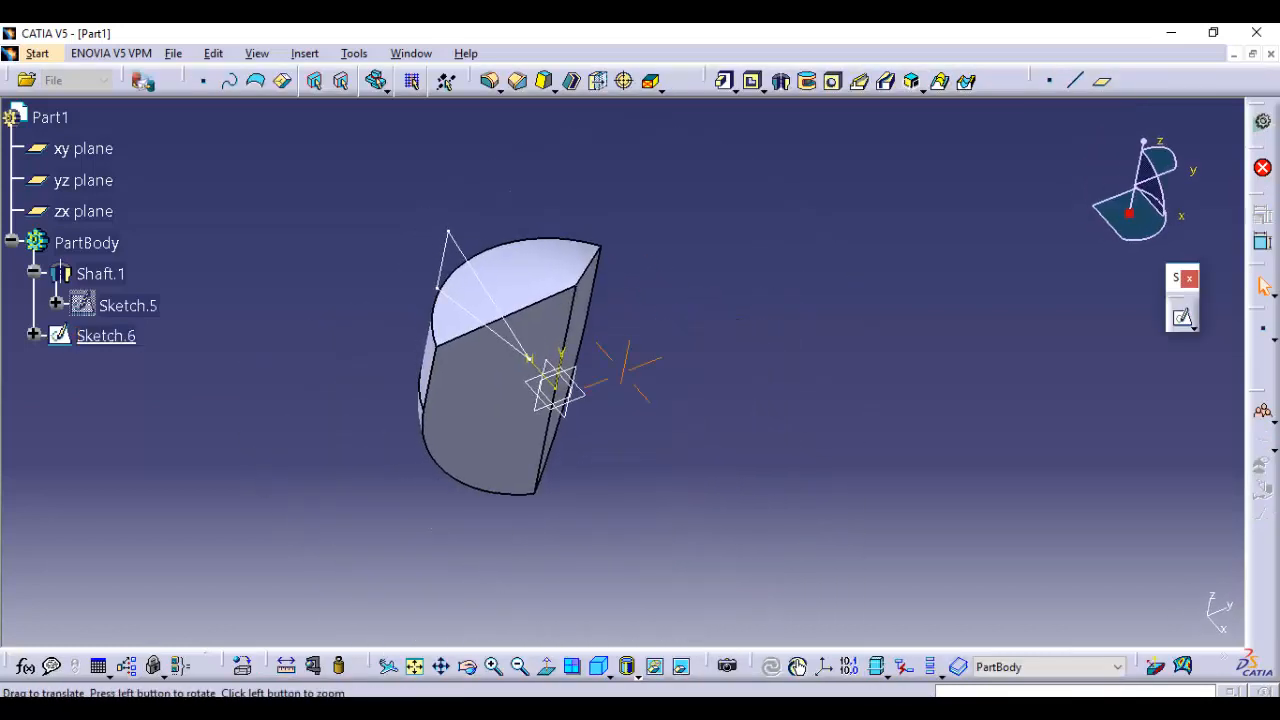
{"action": "middle_click_drag", "start_coordinate": [628, 372], "coordinate": [628, 372]}
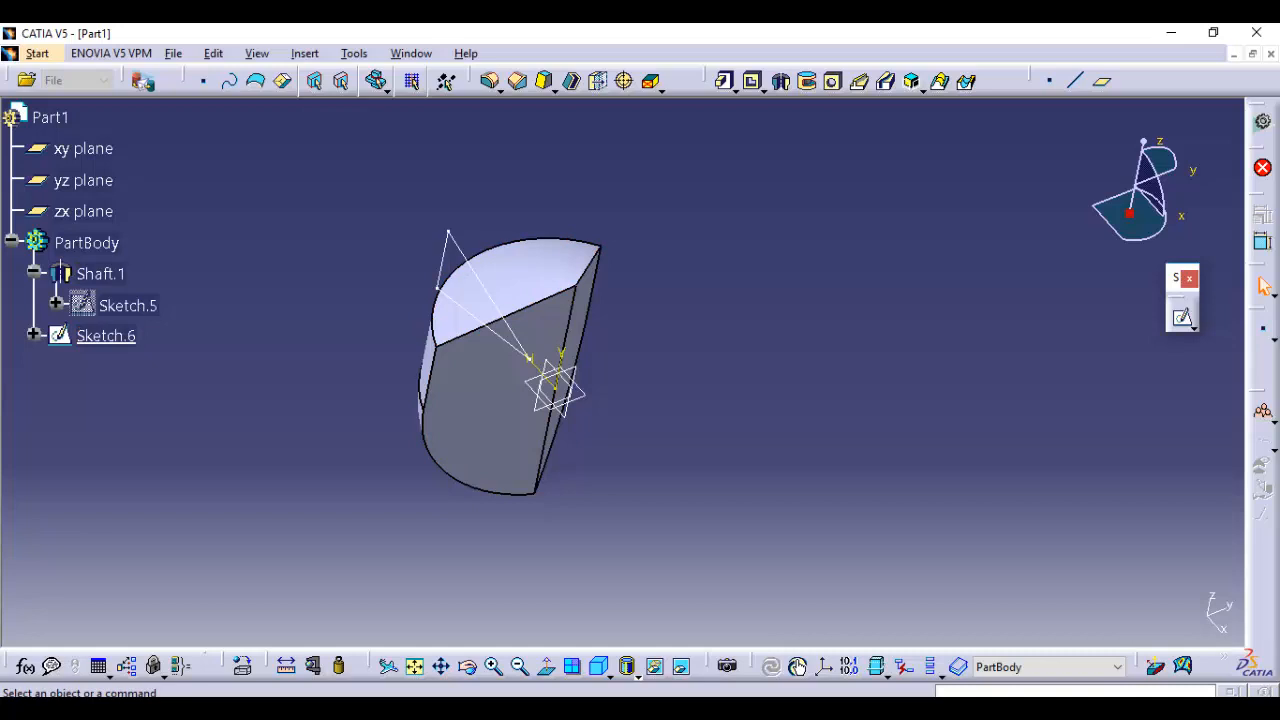
Sketch a separate vertical axis line about 506 mm long on the zx plane, about 261 mm from the origin on the side opposite the triangle
{"action": "left_click", "coordinate": [1183, 318]}
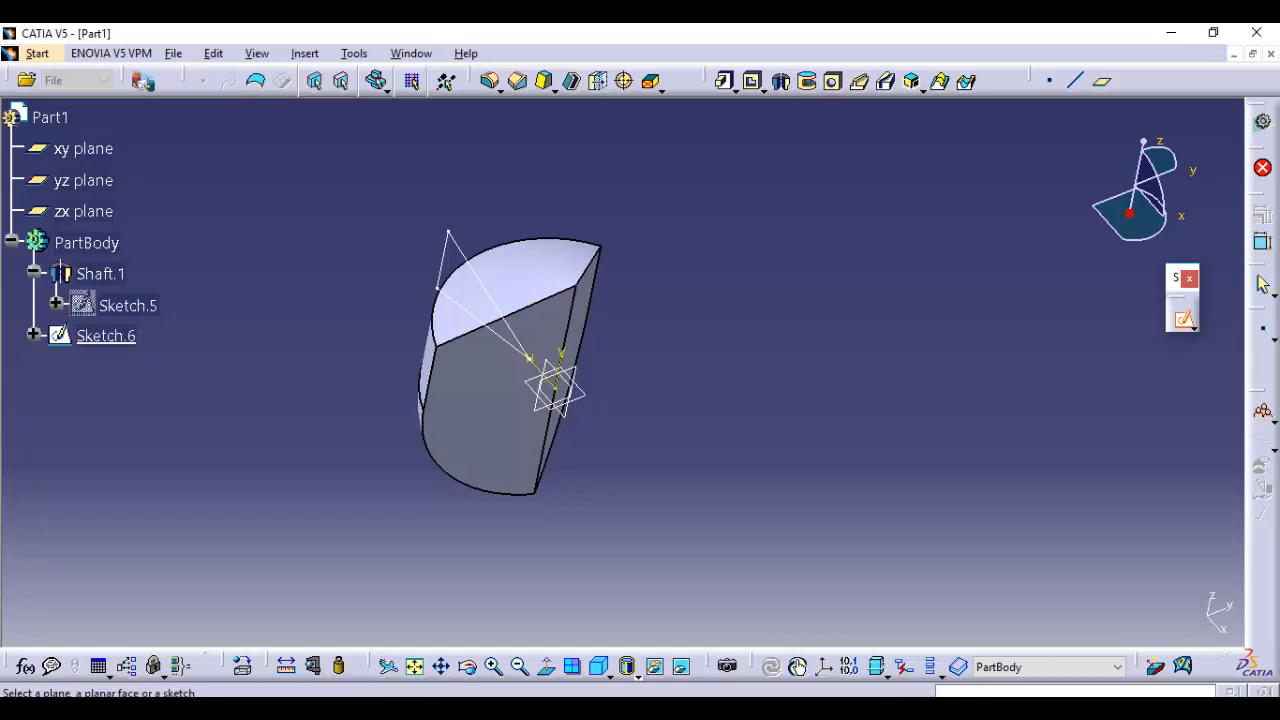
{"action": "left_click", "coordinate": [83, 211]}
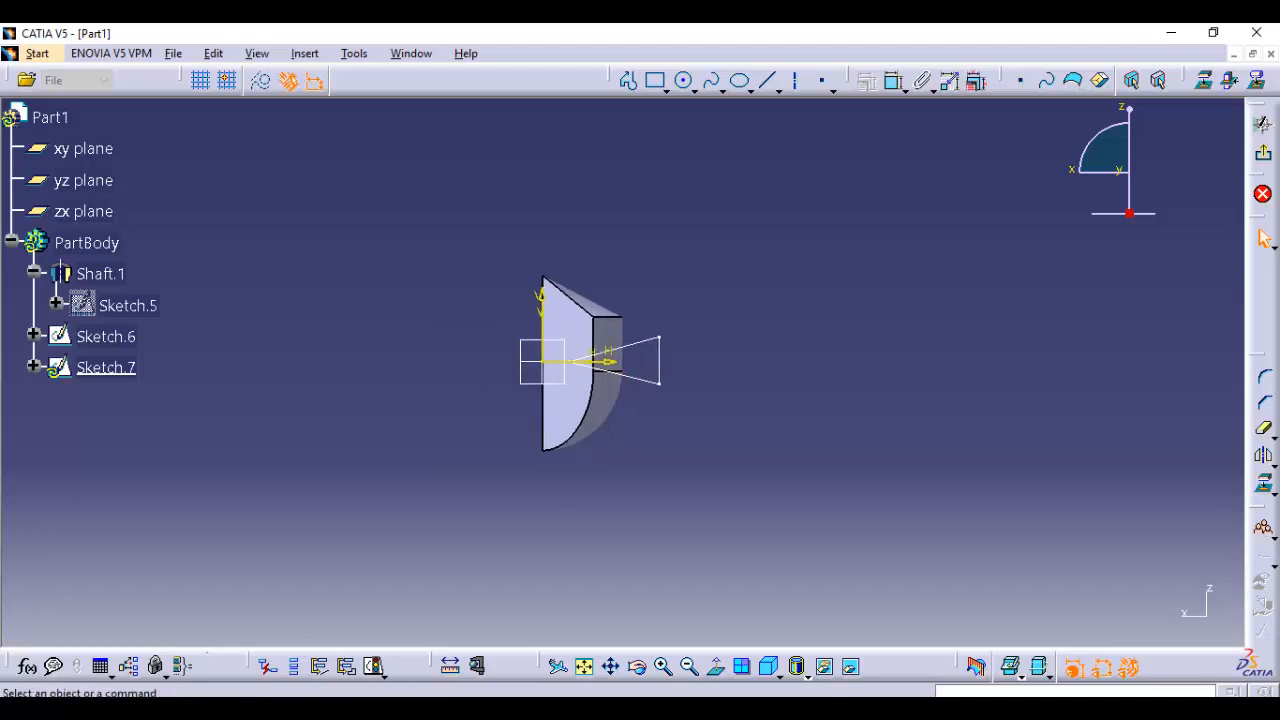
{"action": "left_click", "coordinate": [767, 80]}
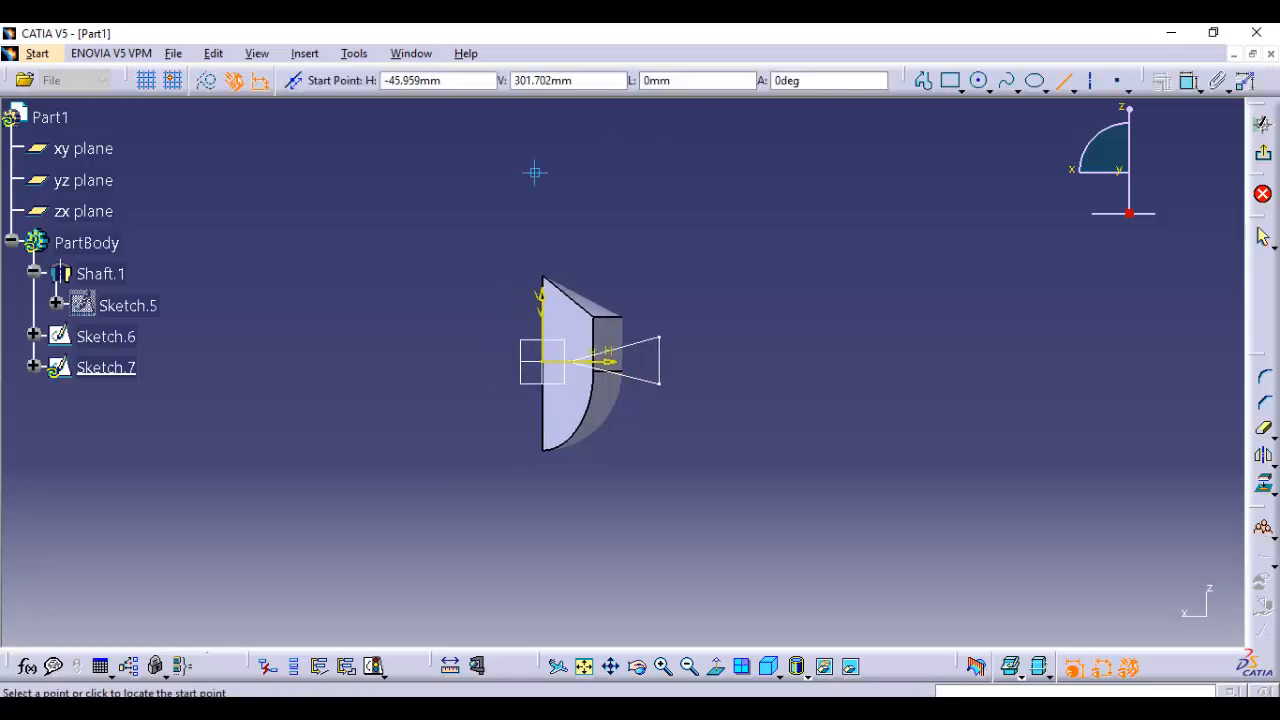
{"action": "left_click", "coordinate": [383, 206]}
{"action": "left_click", "coordinate": [390, 513]}
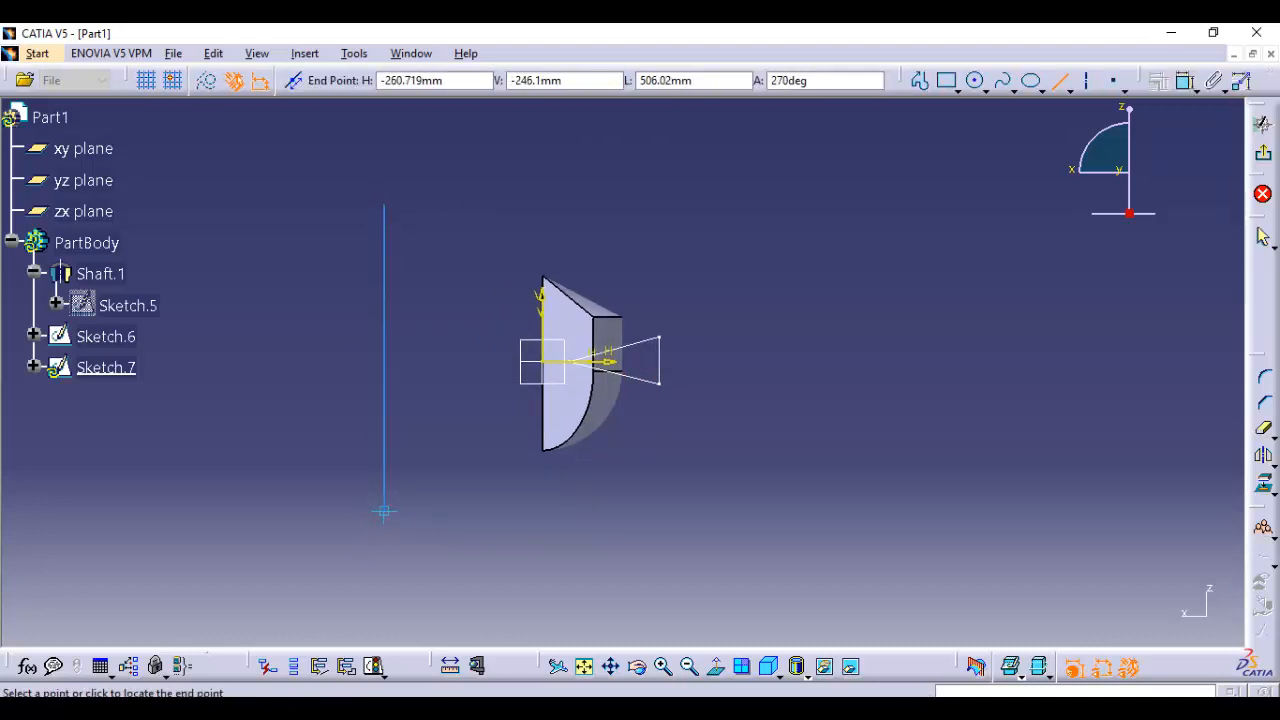
{"action": "left_click", "coordinate": [1263, 122]}
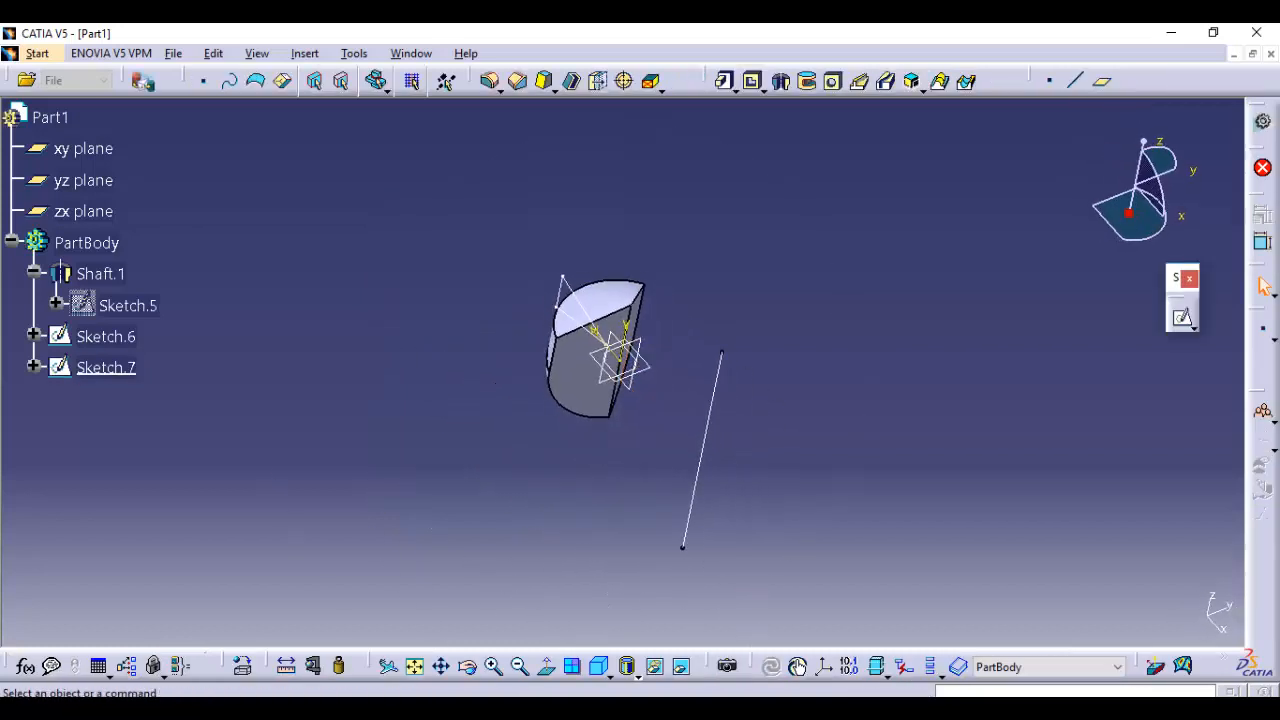
Cut a groove into the shaft by revolving the triangle sketch about the separate vertical line, with angle limits of 50 and 70 degrees
{"action": "left_click", "coordinate": [807, 81]}
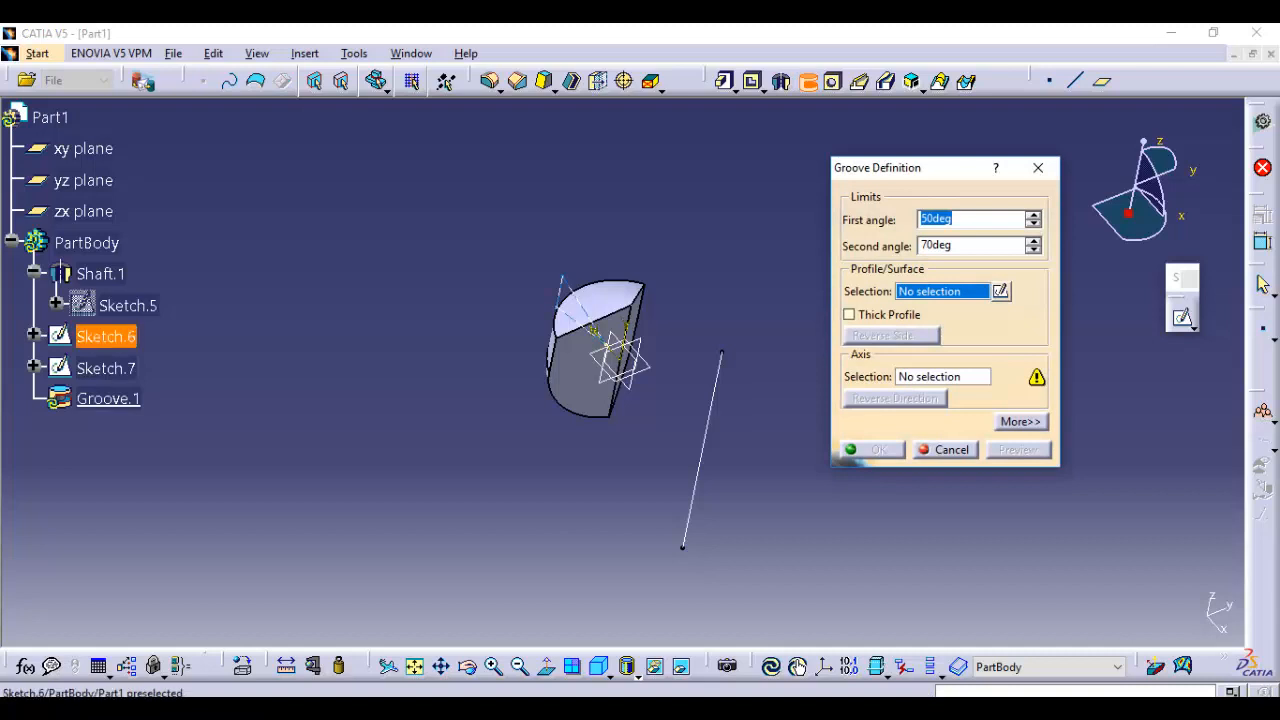
{"action": "left_click", "coordinate": [105, 336]}
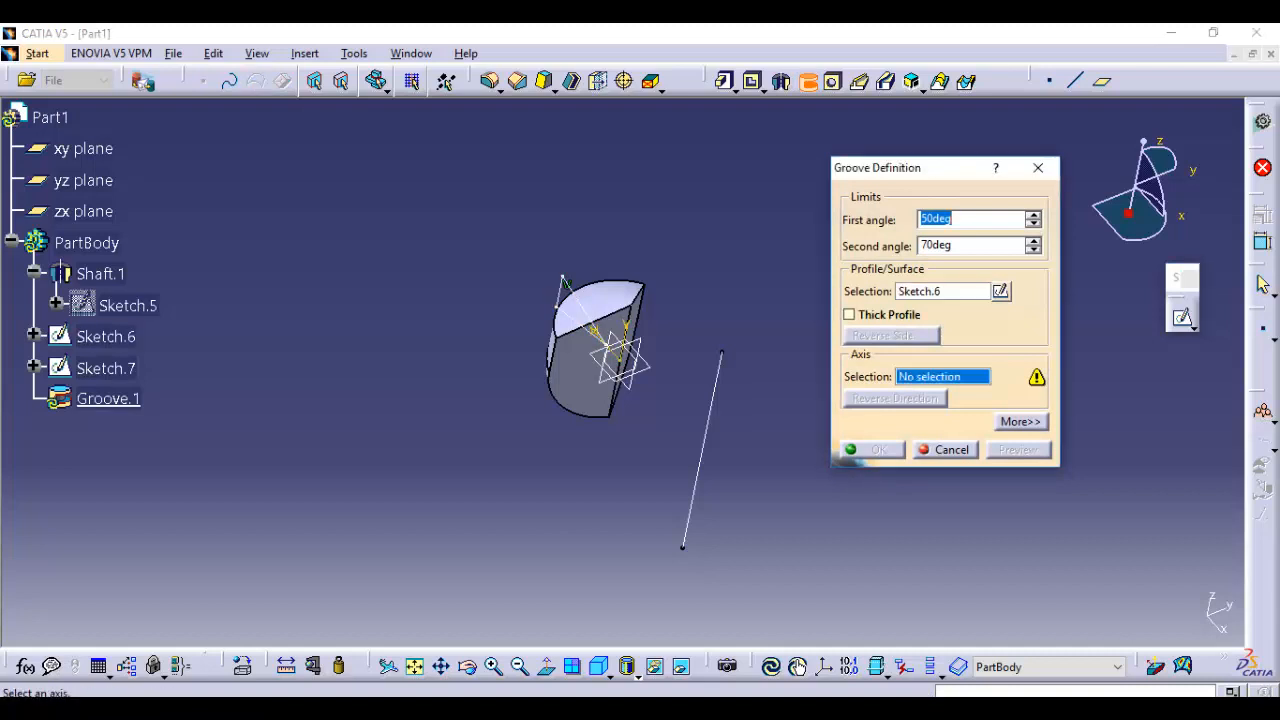
{"action": "left_click", "coordinate": [105, 368]}
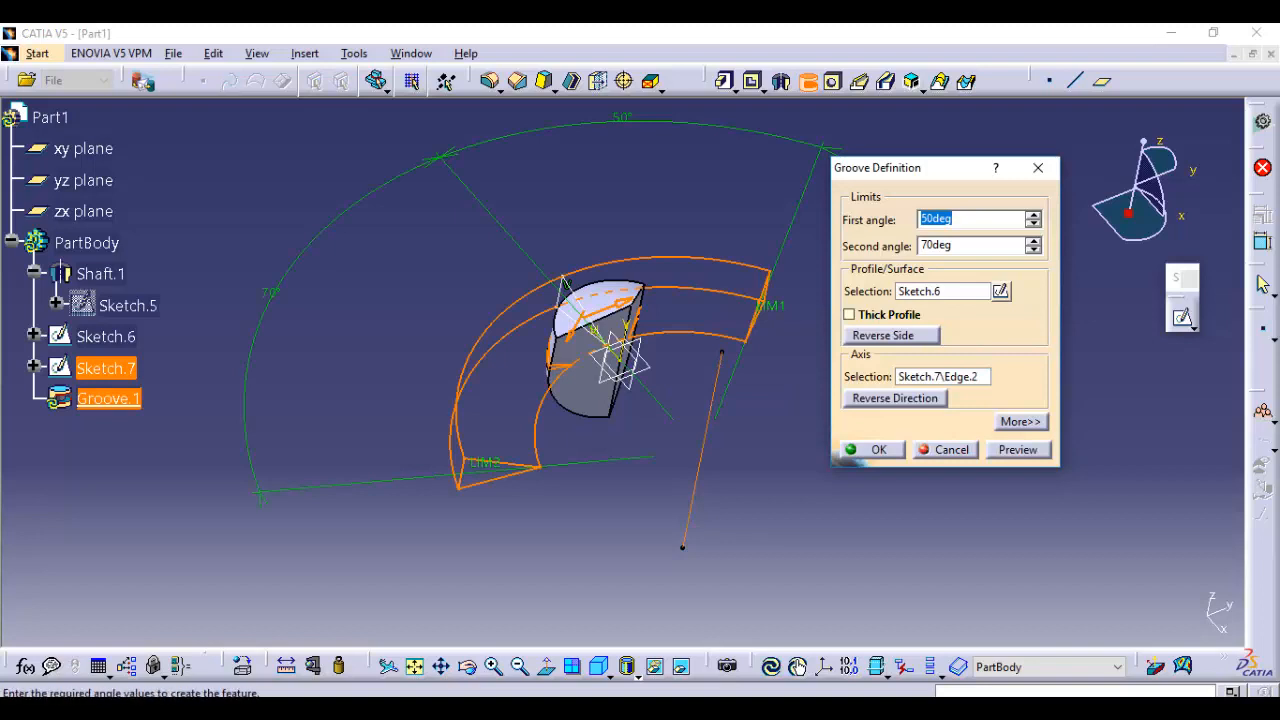
{"action": "left_click", "coordinate": [872, 450]}
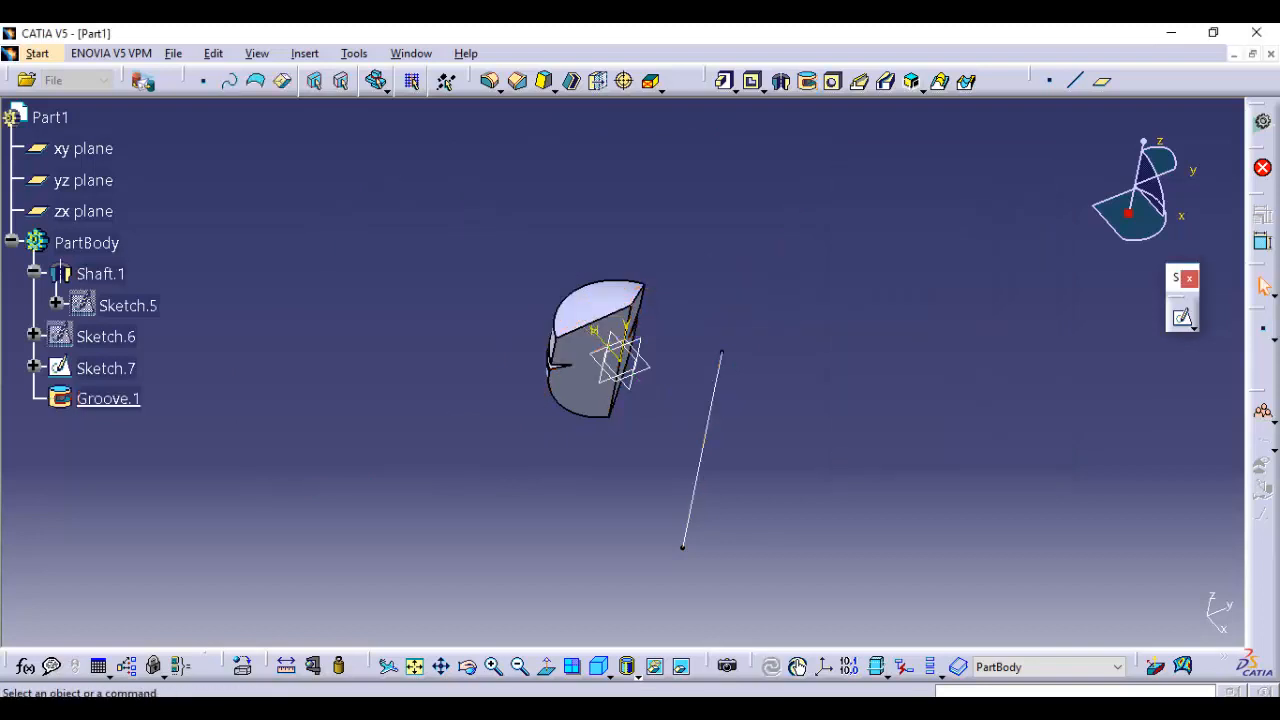
{"action": "middle_click_drag", "start_coordinate": [512, 450], "coordinate": [740, 235]}
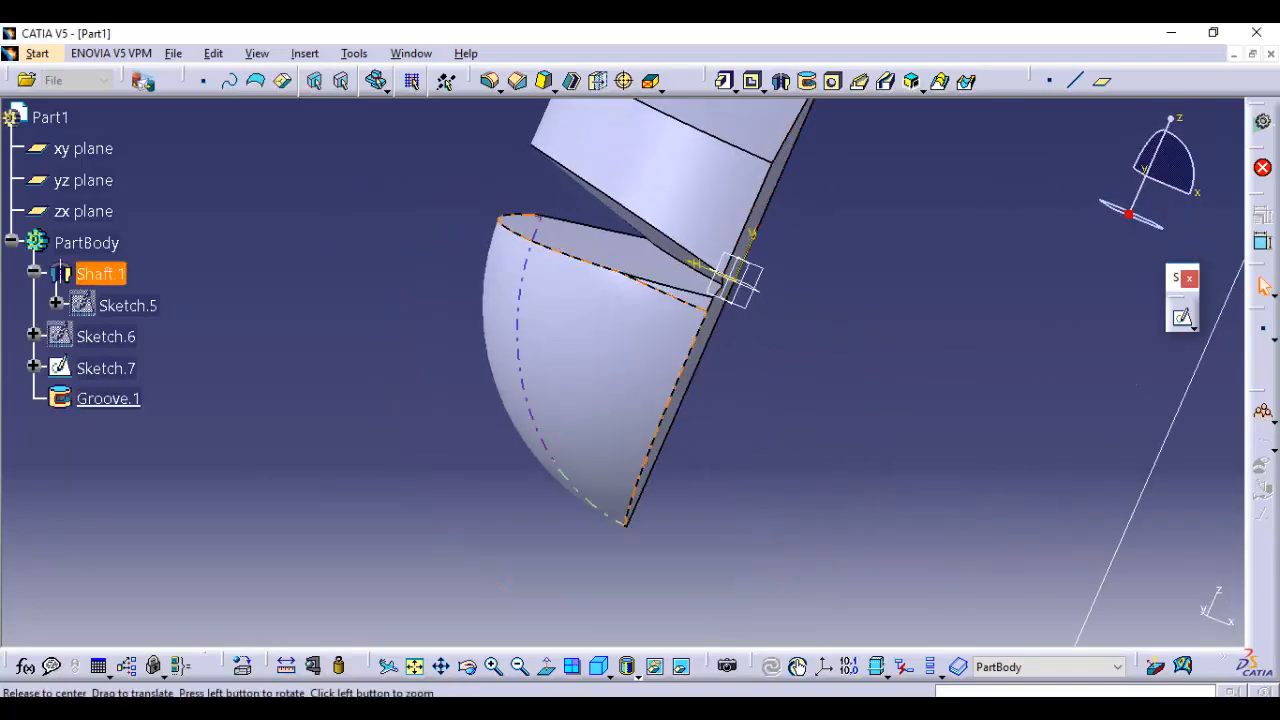
{"action": "middle_click_drag", "start_coordinate": [570, 330], "coordinate": [370, 420]}
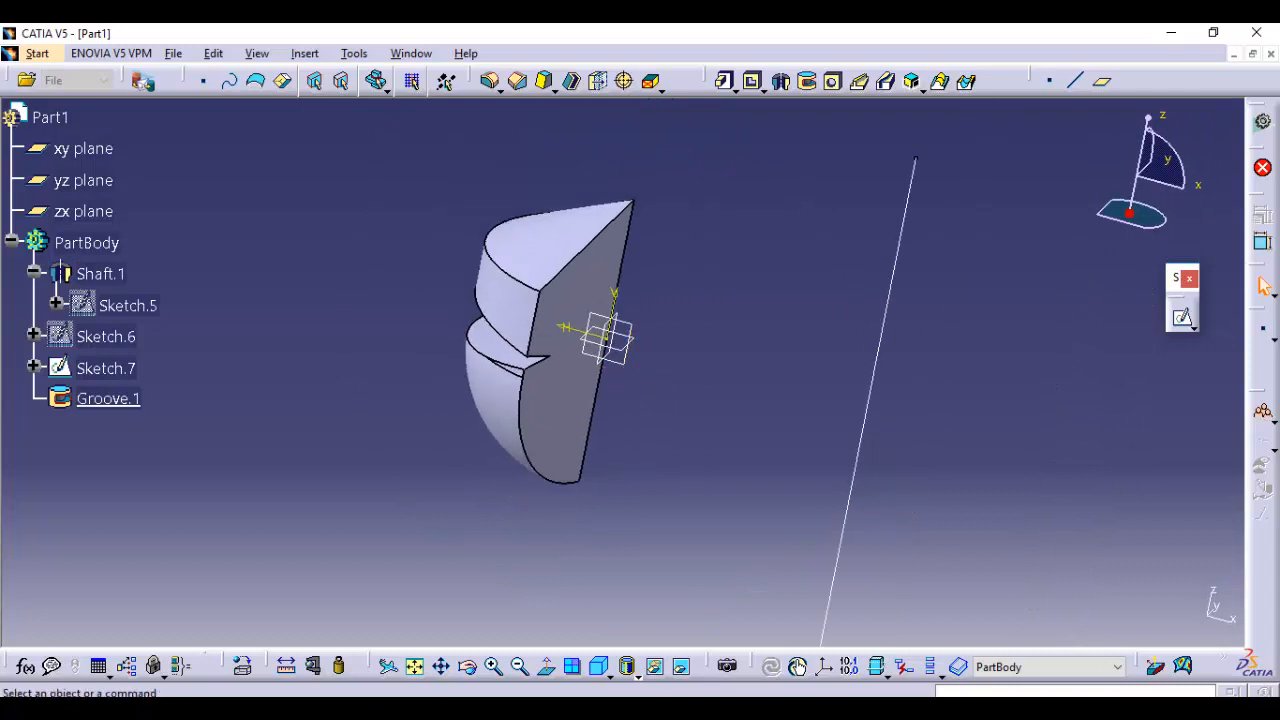
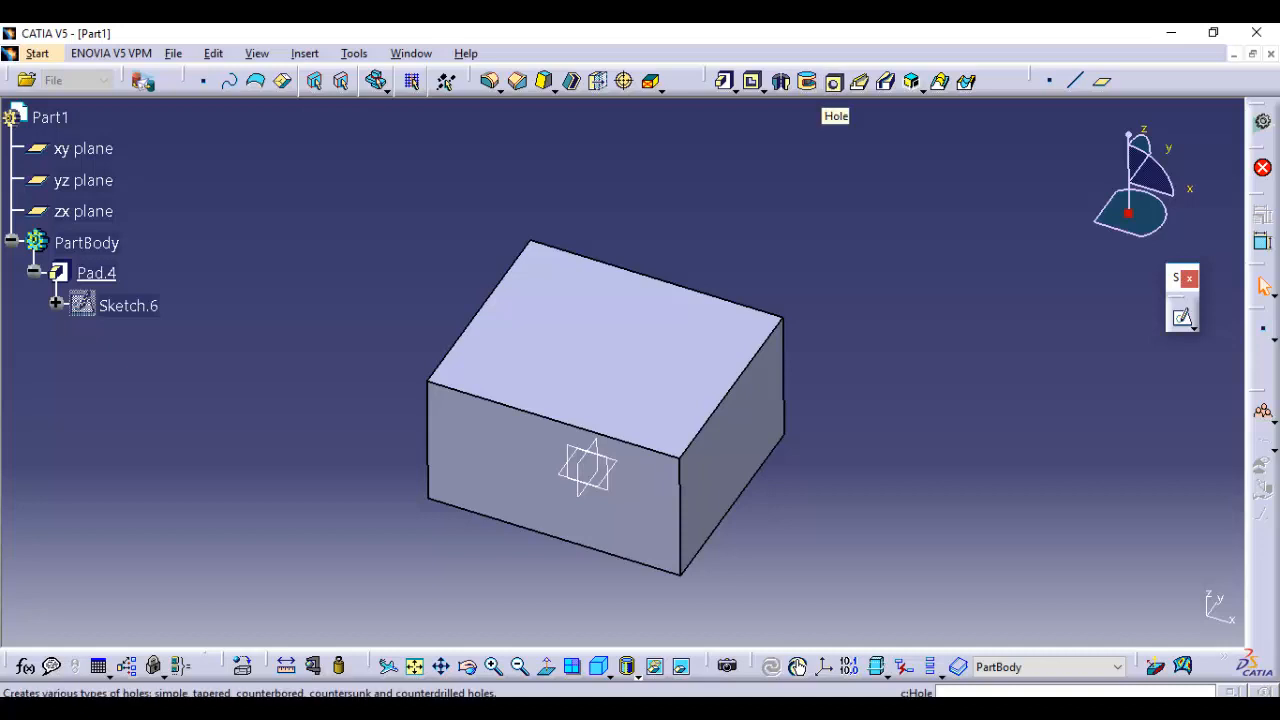
Start a hole on the block's upper face and, in its positioning sketch, dimension the centre point 50 mm from the yz plane
{"action": "left_click", "coordinate": [833, 82]}
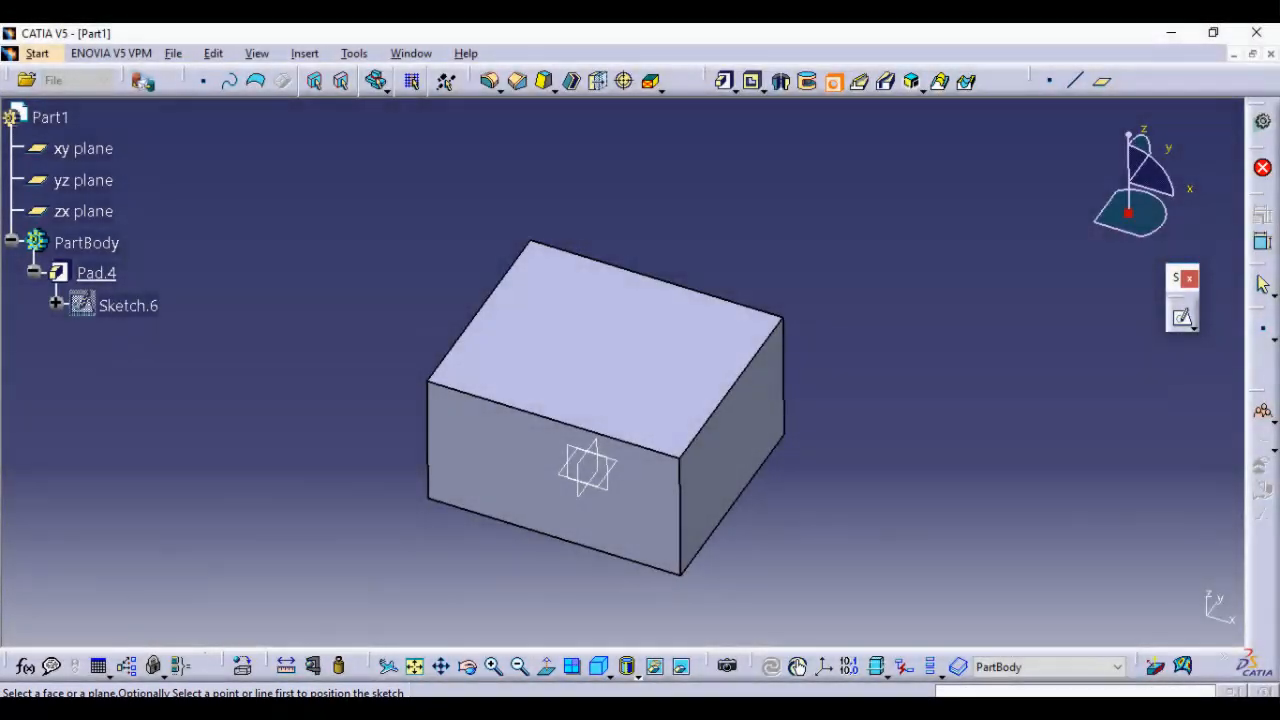
{"action": "left_click", "coordinate": [569, 350]}
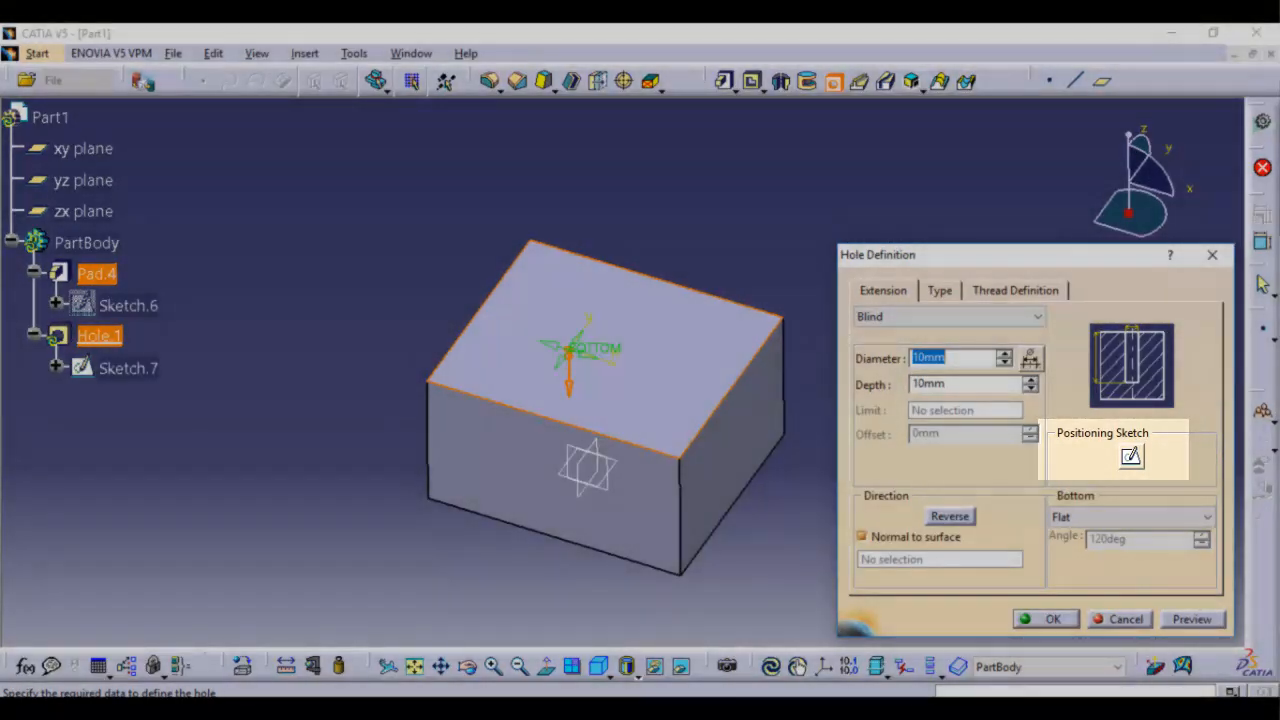
{"action": "left_click", "coordinate": [1131, 456]}
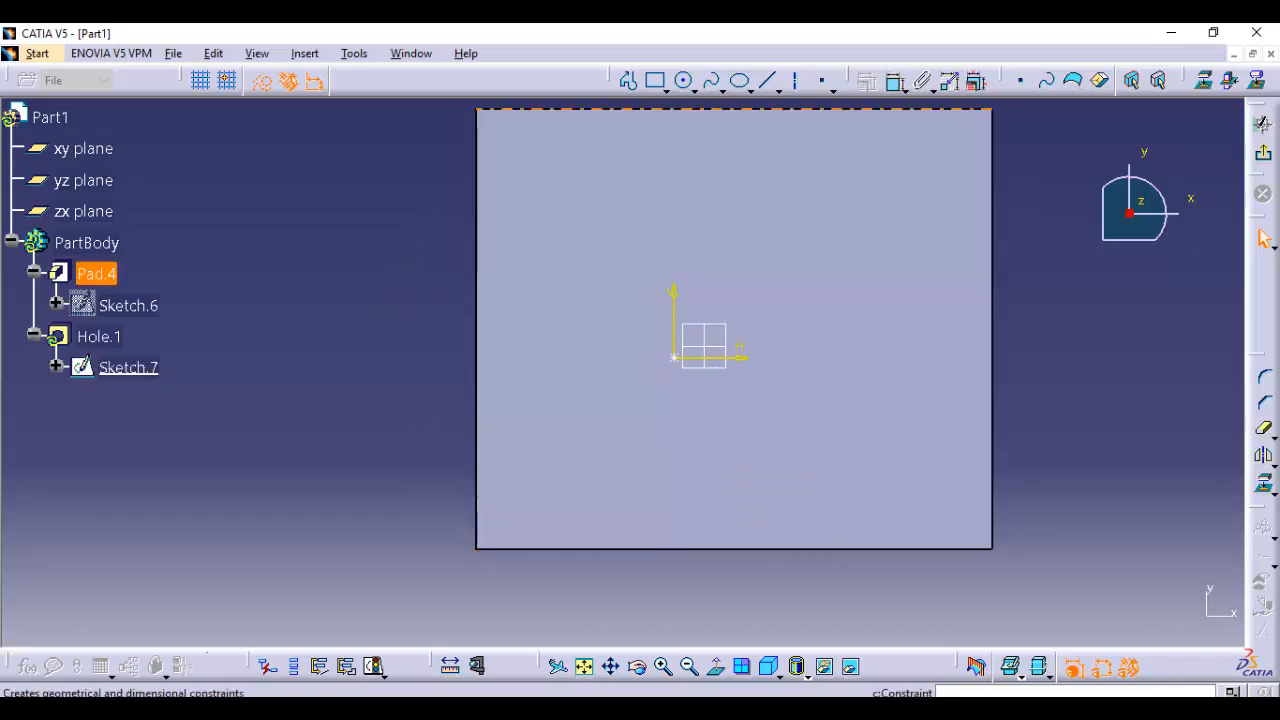
{"action": "left_click", "coordinate": [894, 80]}
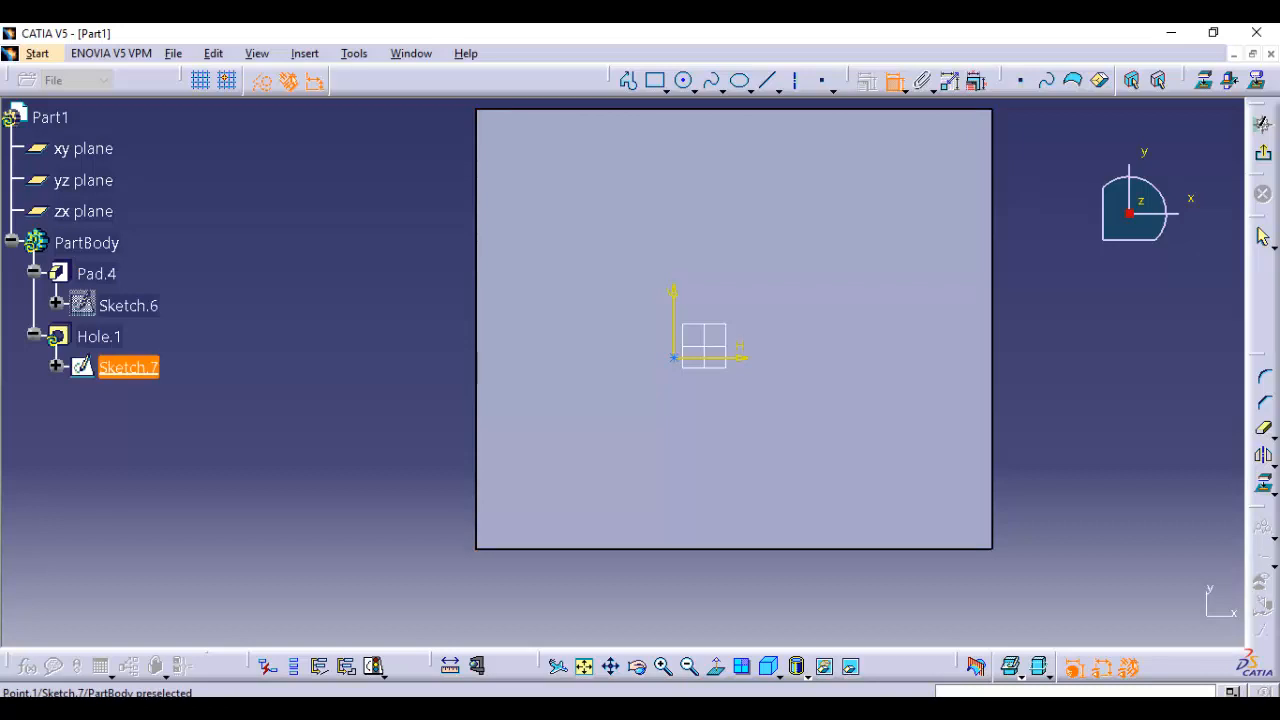
{"action": "left_click", "coordinate": [83, 180]}
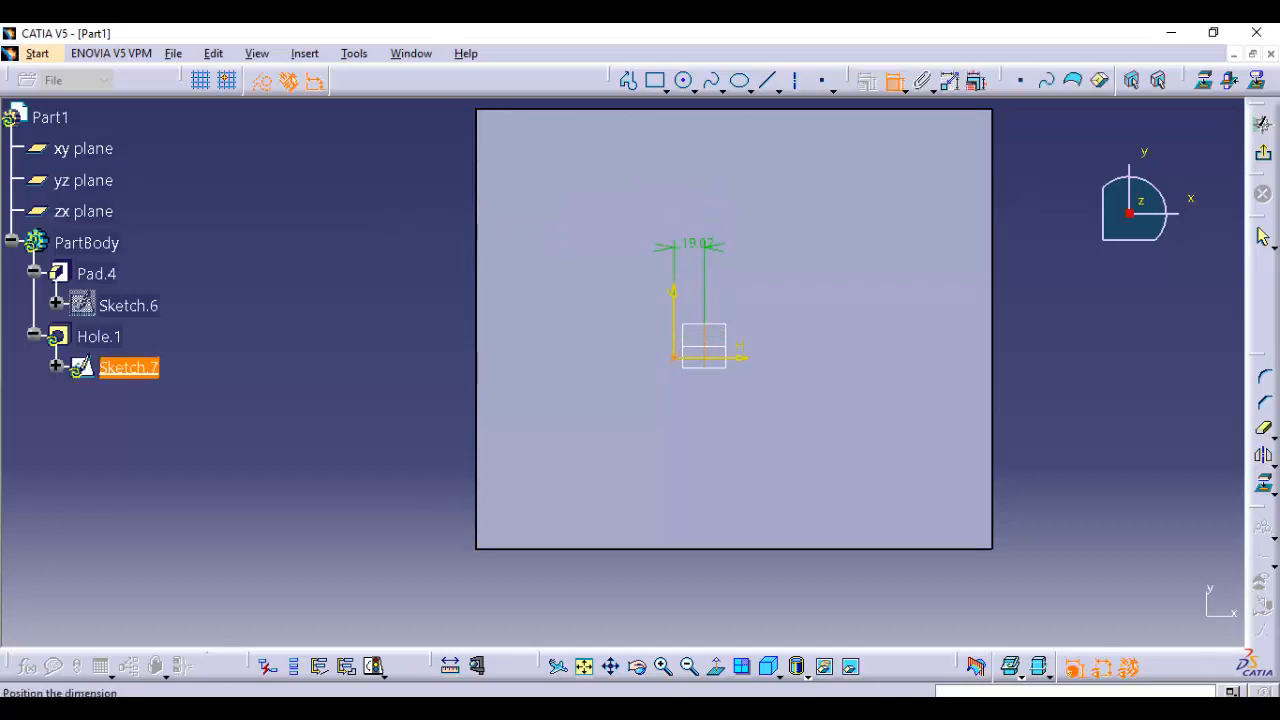
{"action": "left_click", "coordinate": [697, 243]}
{"action": "double_click", "coordinate": [697, 244]}
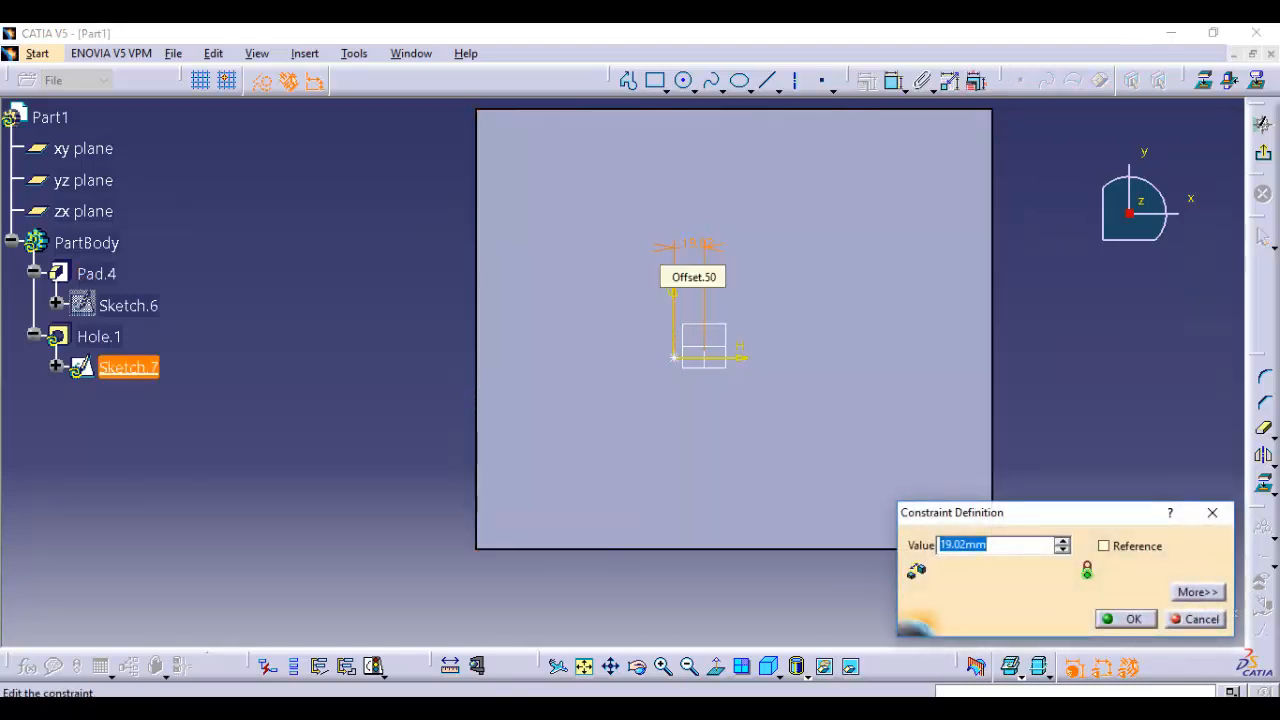
{"action": "type", "text": "50"}
{"action": "key", "text": "Return"}
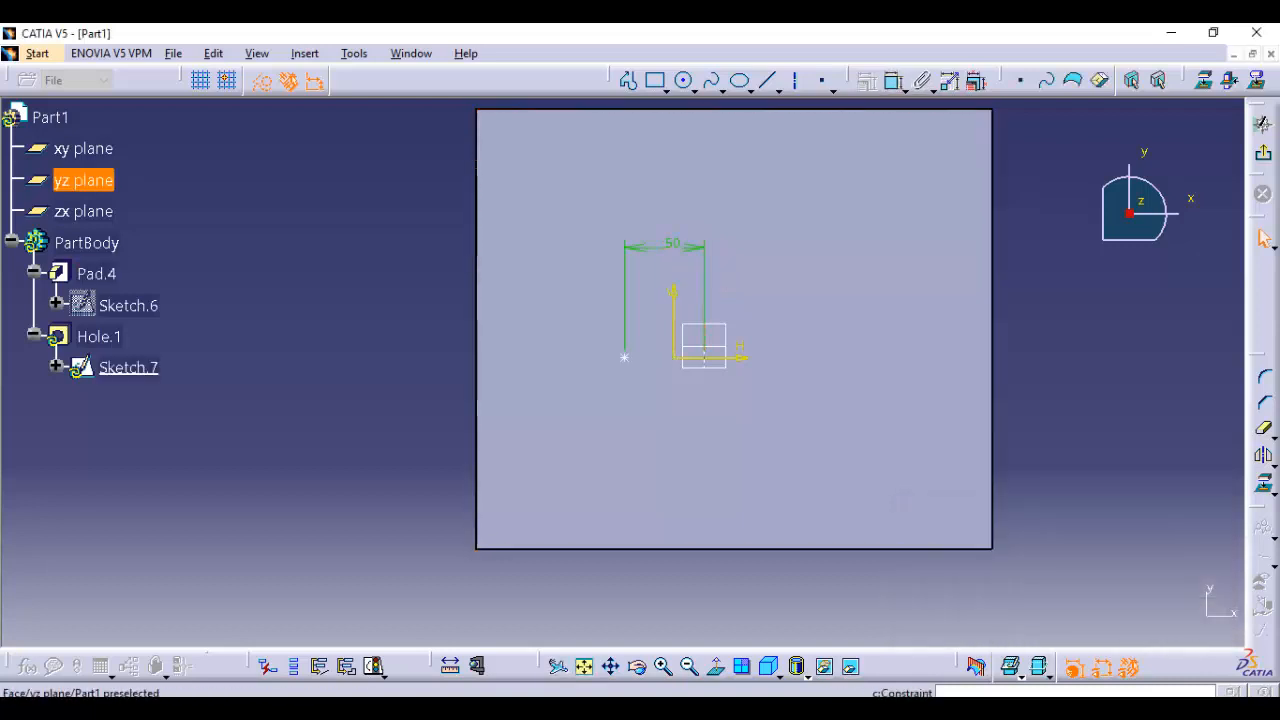
Make the hole's centre point coincident with the zx plane and finish the positioning sketch
{"action": "left_click", "coordinate": [625, 357]}
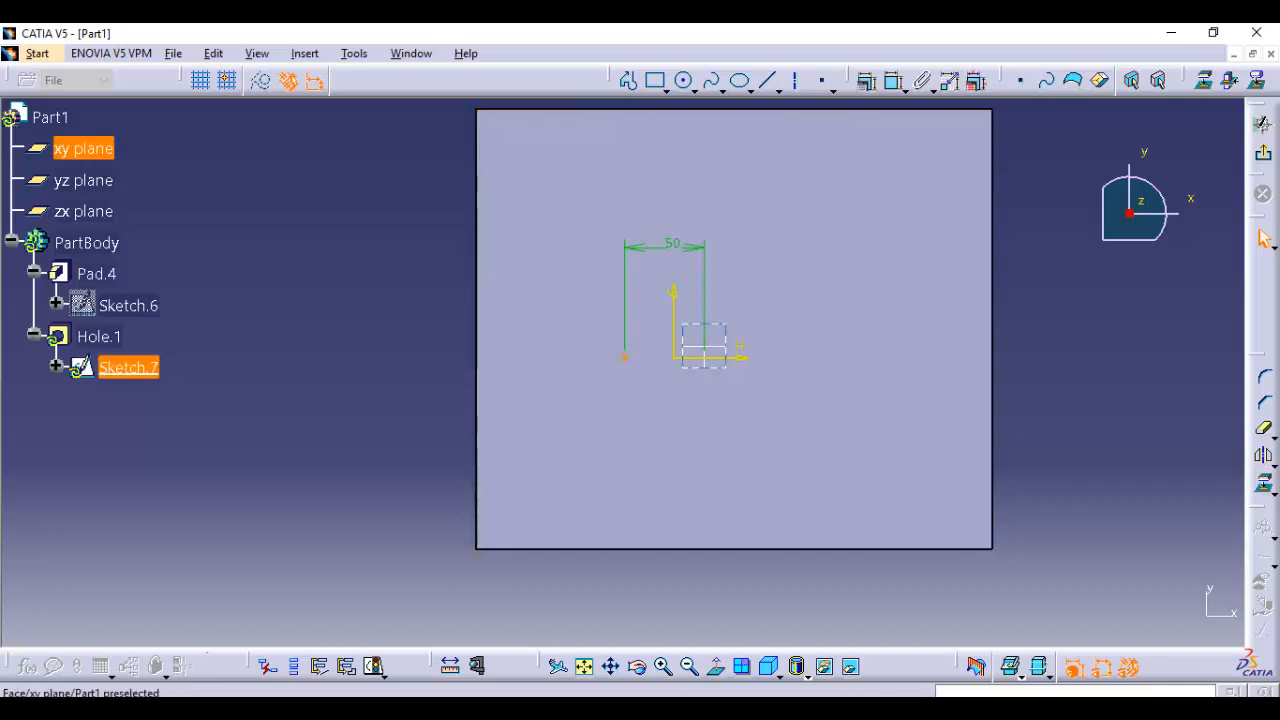
{"action": "left_click", "coordinate": [697, 347], "text": "ctrl"}
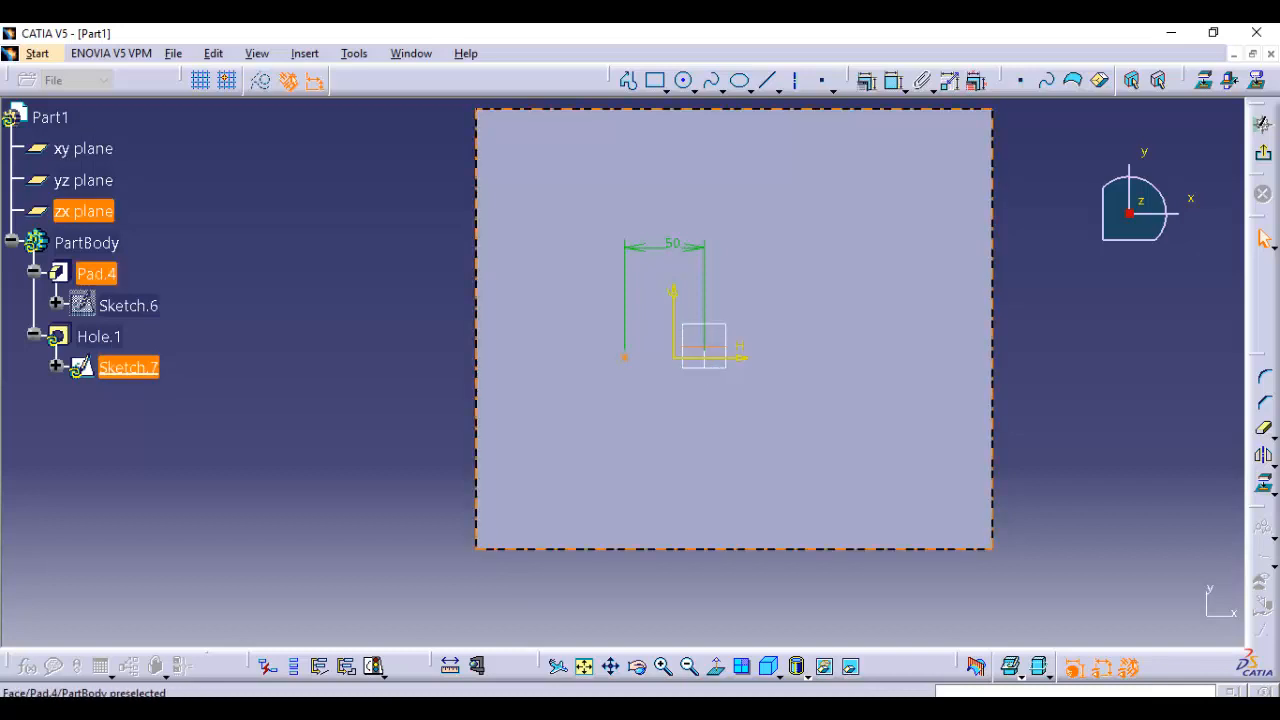
{"action": "left_click", "coordinate": [977, 81]}
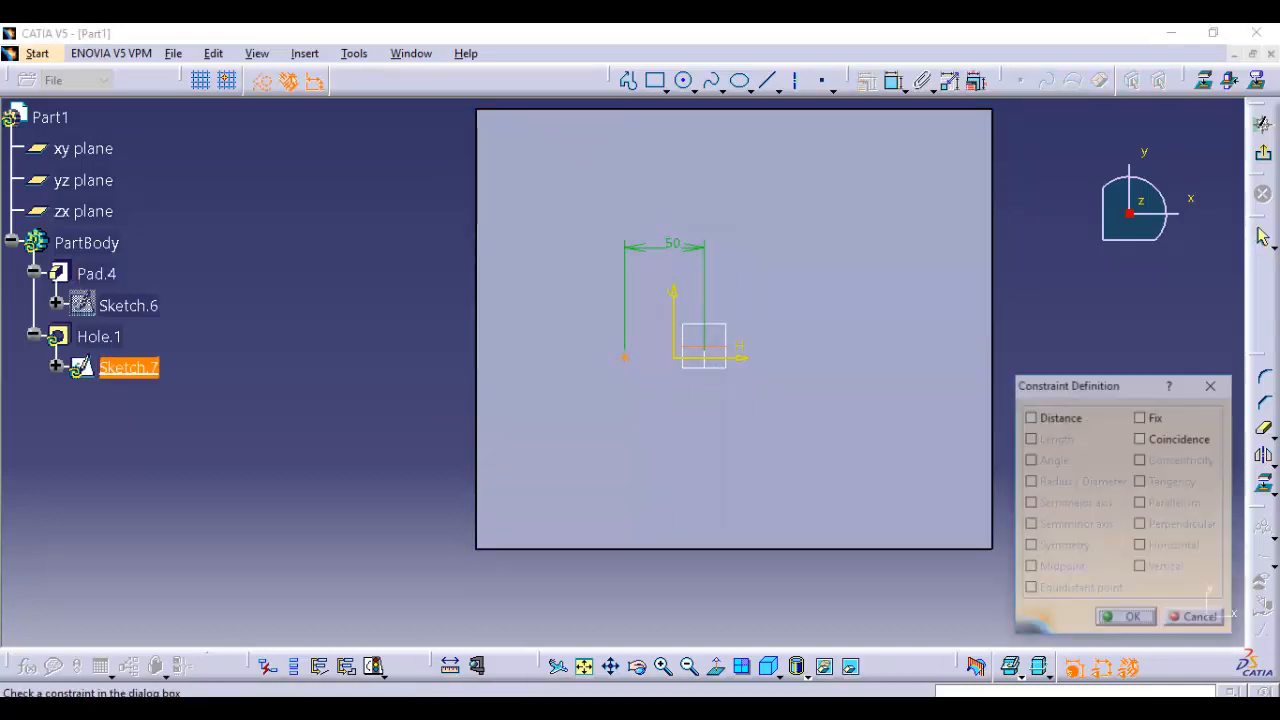
{"action": "left_click", "coordinate": [1140, 438]}
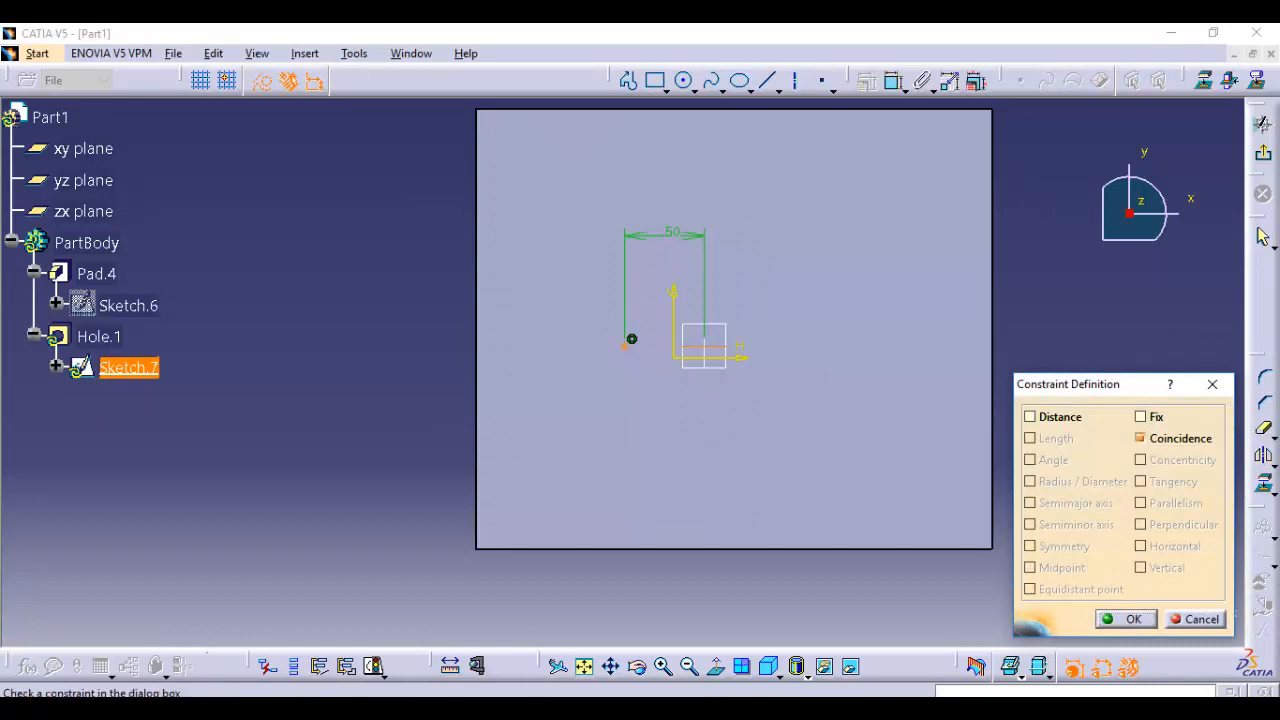
{"action": "left_click", "coordinate": [1126, 619]}
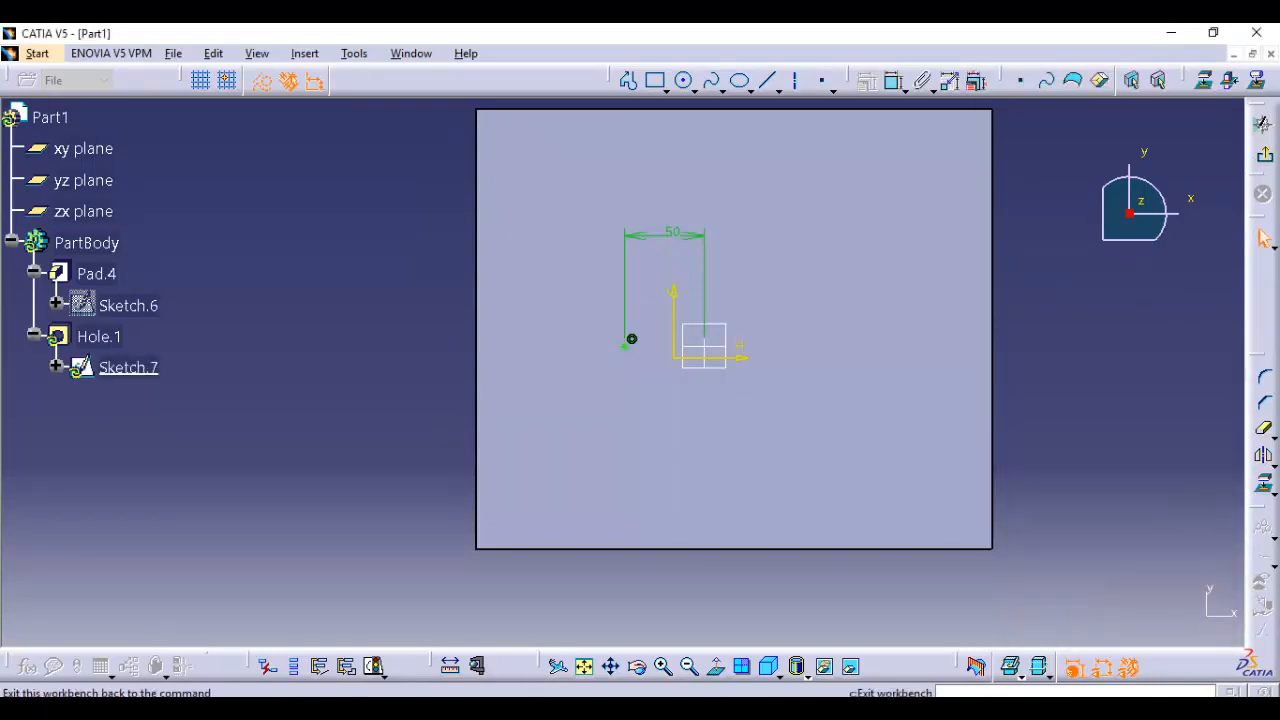
{"action": "left_click", "coordinate": [1263, 123]}
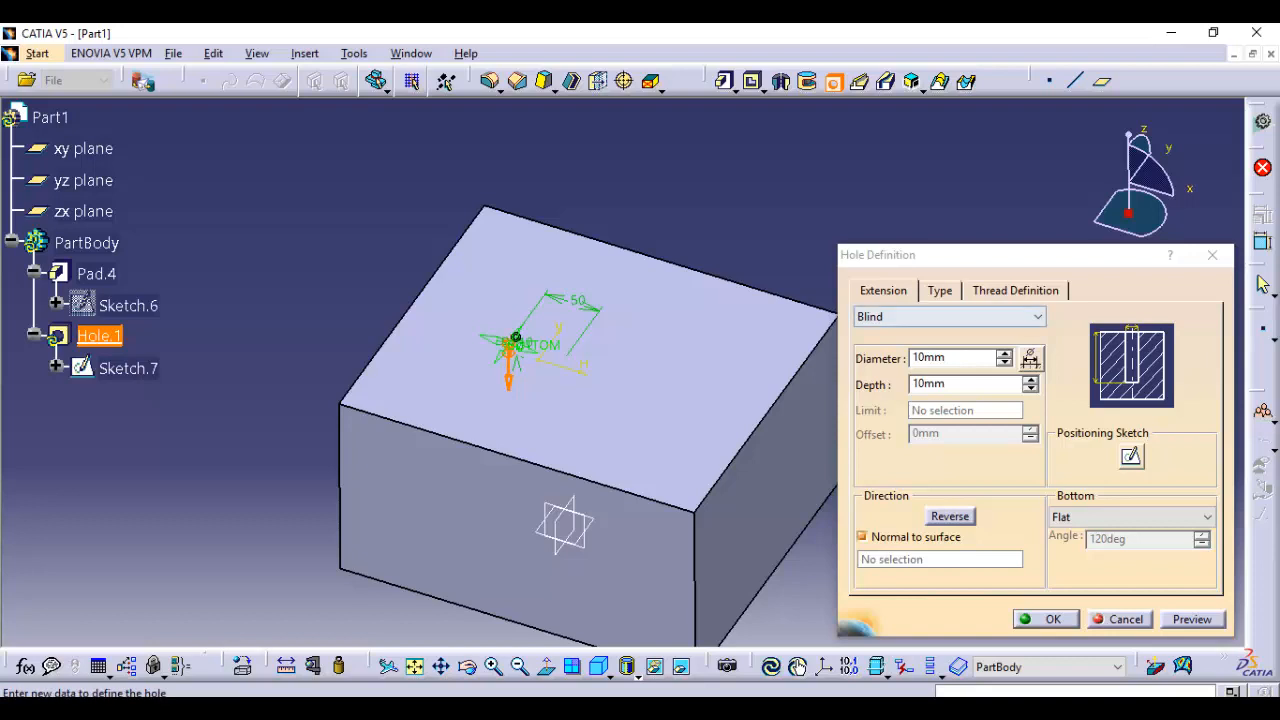
Create the hole as Blind with a 10 mm diameter, 10 mm depth and flat bottom
{"action": "left_click", "coordinate": [949, 317]}
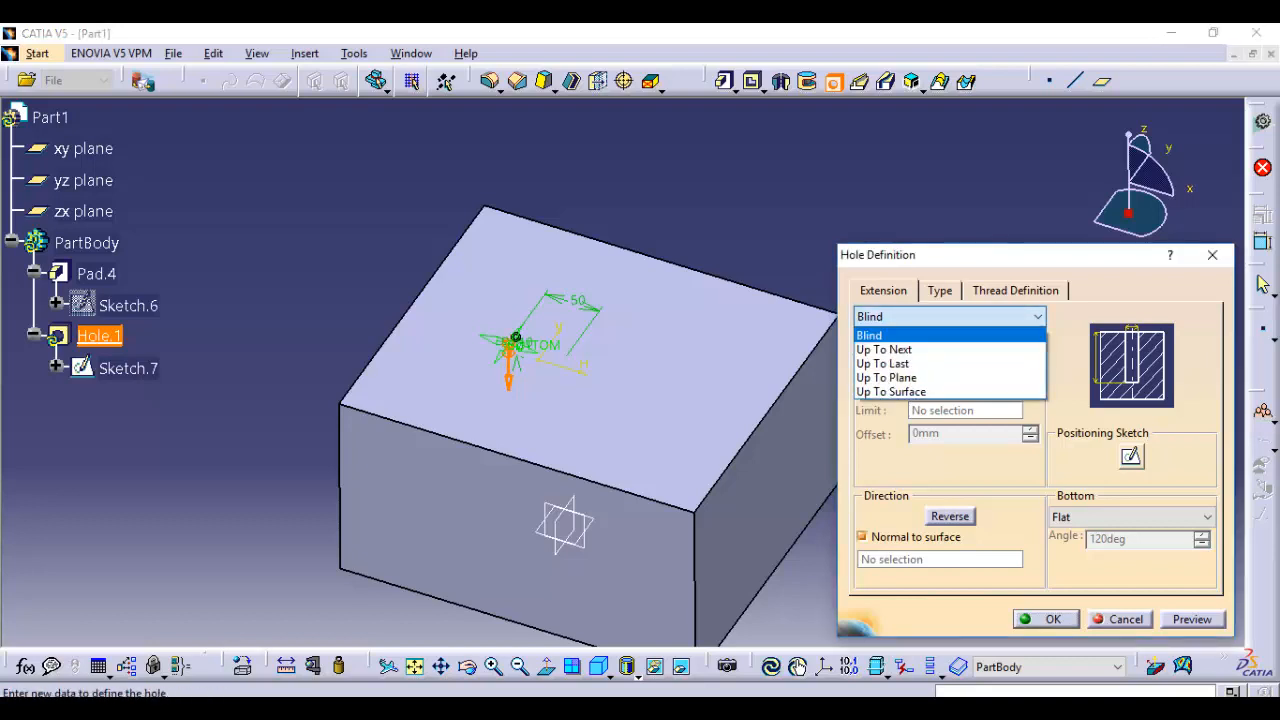
{"action": "left_click", "coordinate": [949, 317]}
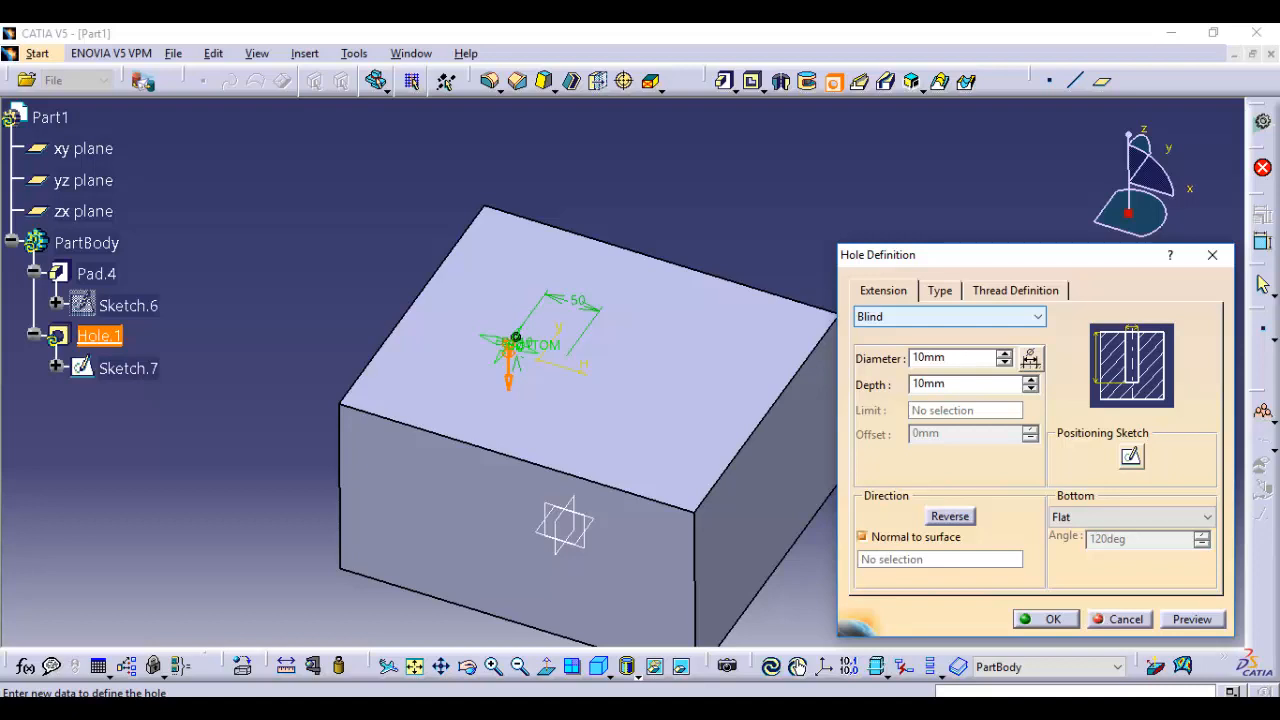
{"action": "left_click_drag", "start_coordinate": [948, 358], "coordinate": [912, 358]}
{"action": "key", "text": "Tab"}
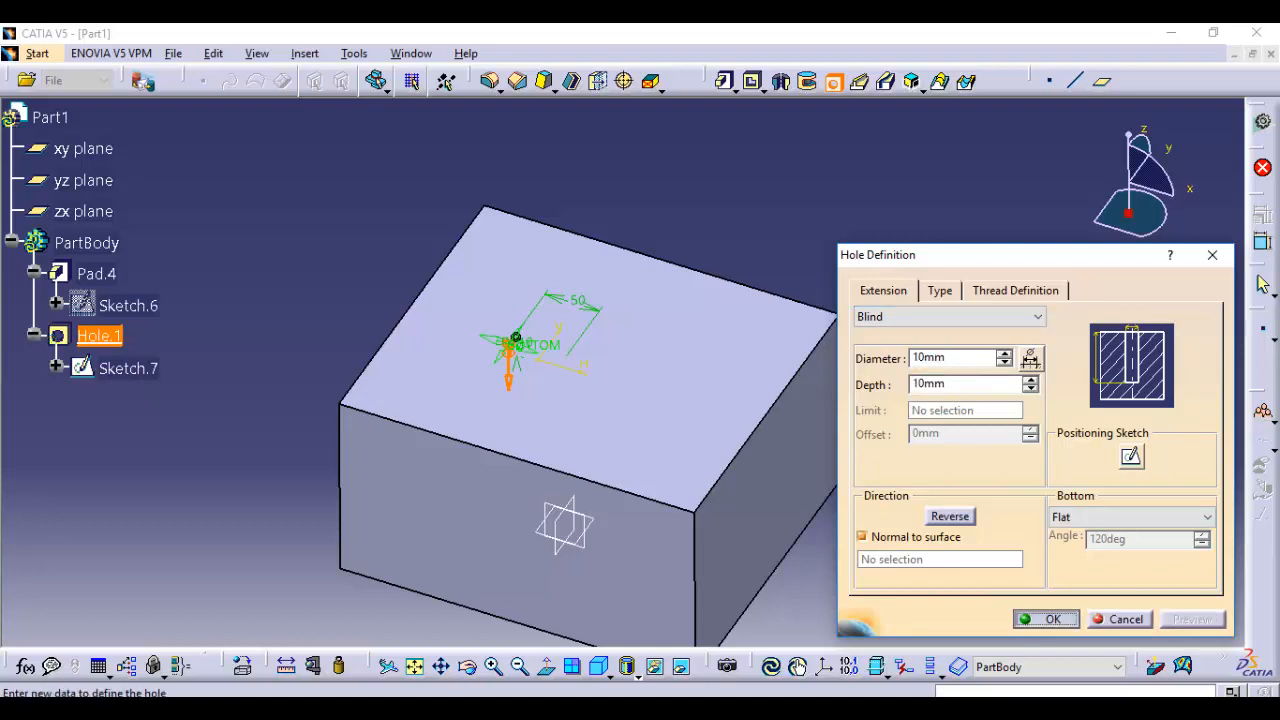
{"action": "left_click", "coordinate": [1045, 619]}
{"action": "middle_click_drag", "start_coordinate": [600, 400], "coordinate": [534, 353]}
Reopen the hole, change its bottom to V-Bottom with an angle of 130 degrees, and apply it
{"action": "double_click", "coordinate": [580, 190]}
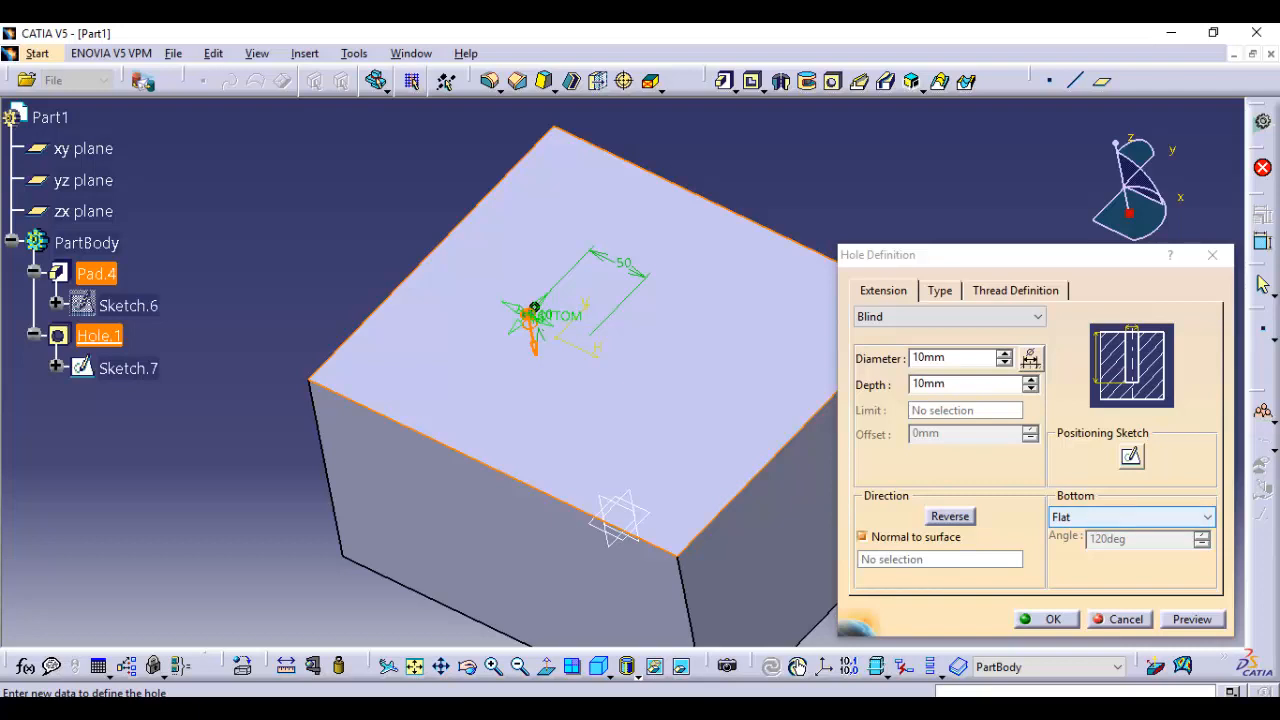
{"action": "double_click", "coordinate": [929, 358]}
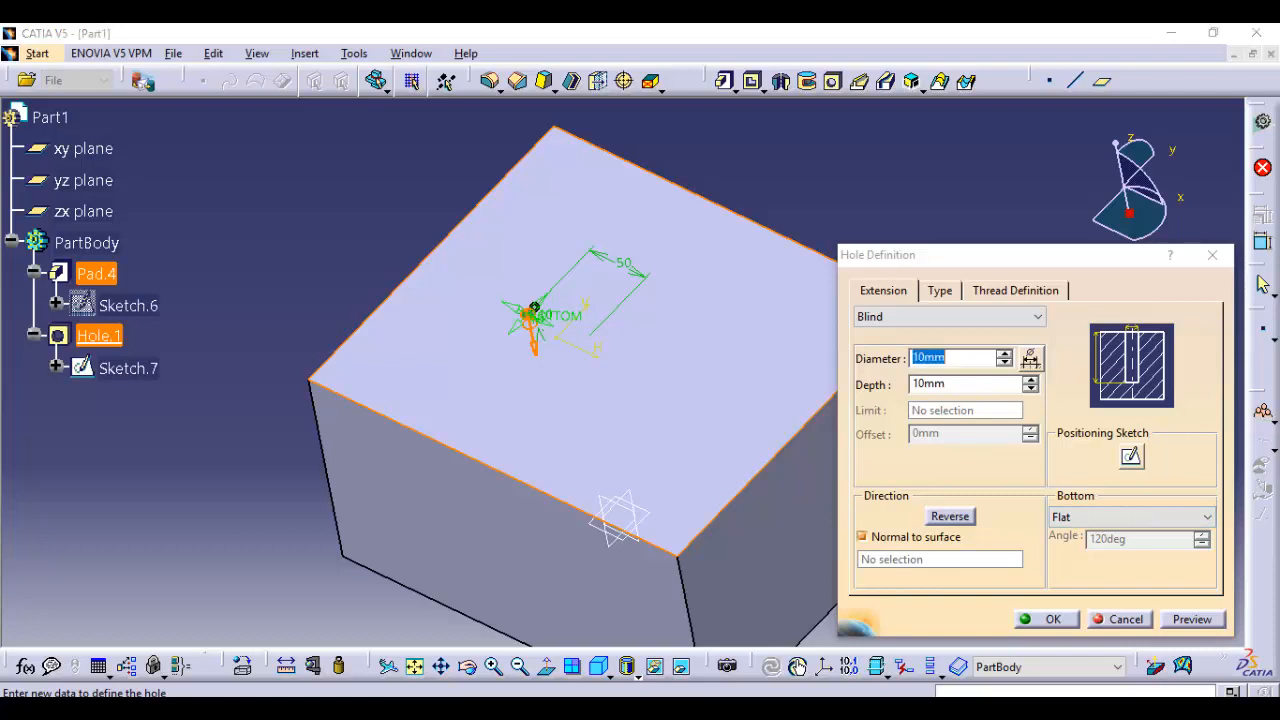
{"action": "left_click_drag", "start_coordinate": [1000, 255], "coordinate": [892, 191]}
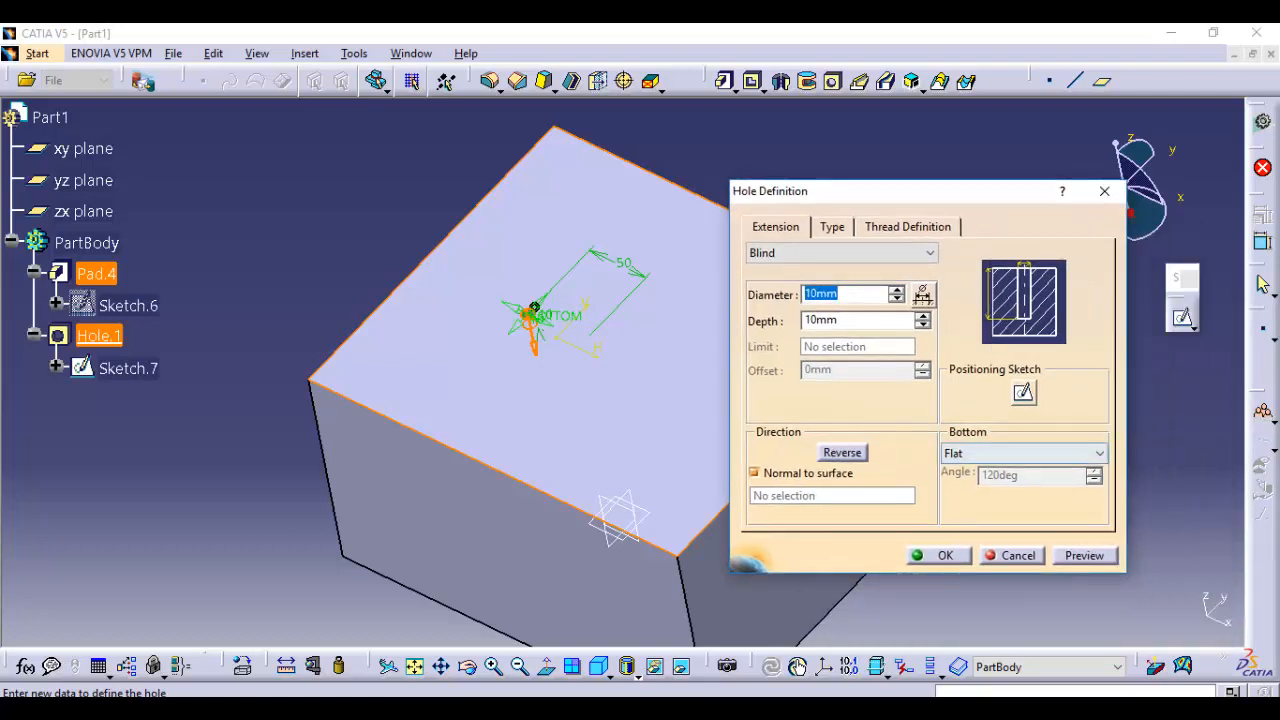
{"action": "left_click", "coordinate": [1000, 454]}
{"action": "left_click", "coordinate": [980, 486]}
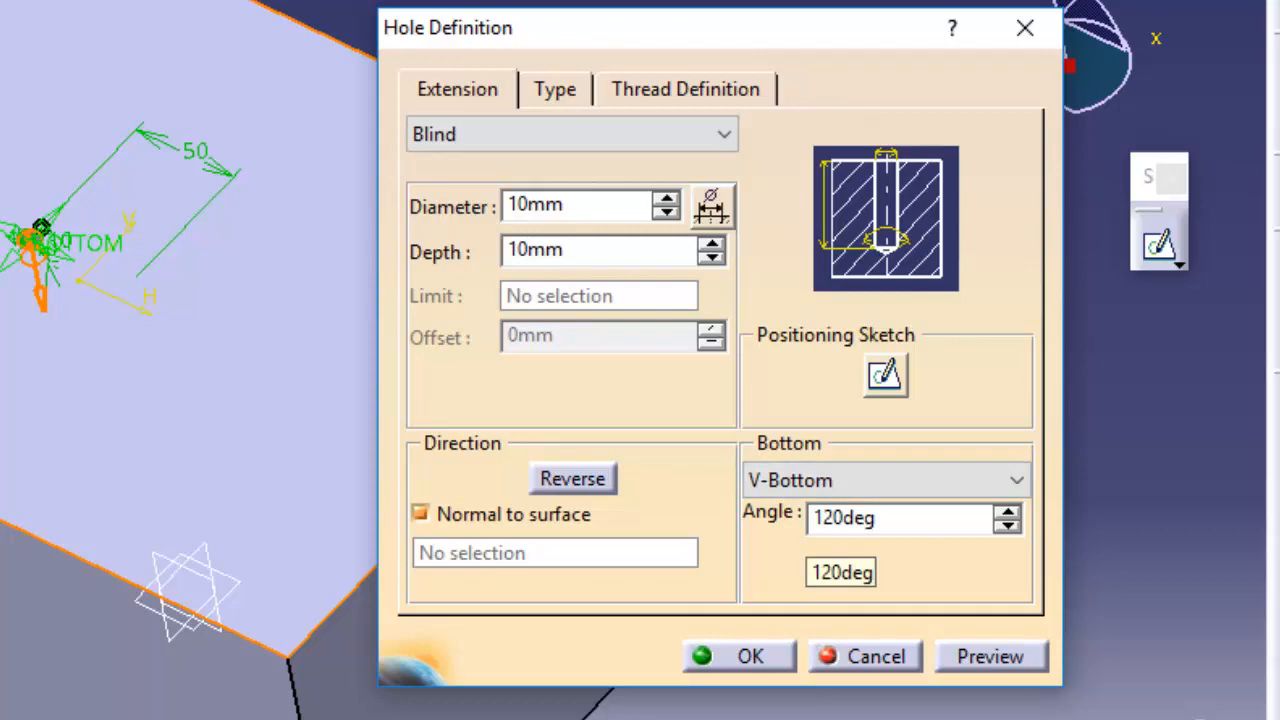
{"action": "left_click_drag", "start_coordinate": [879, 518], "coordinate": [810, 518]}
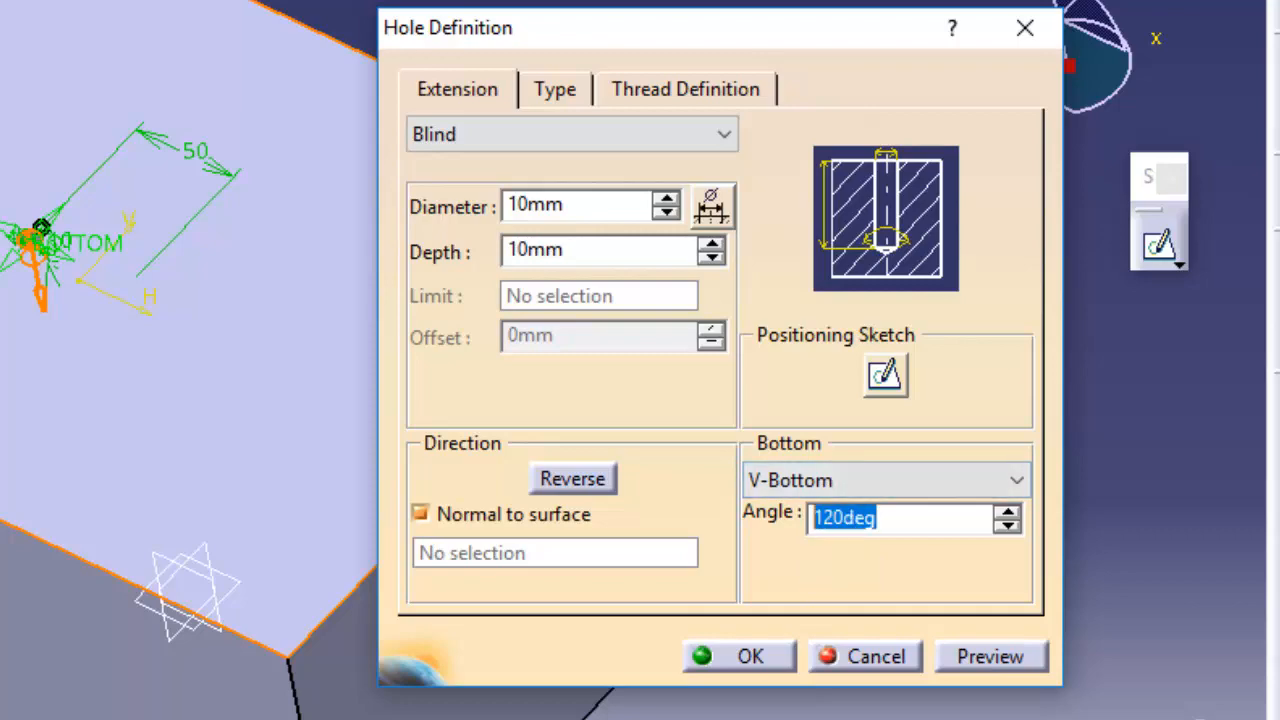
{"action": "type", "text": "1"}
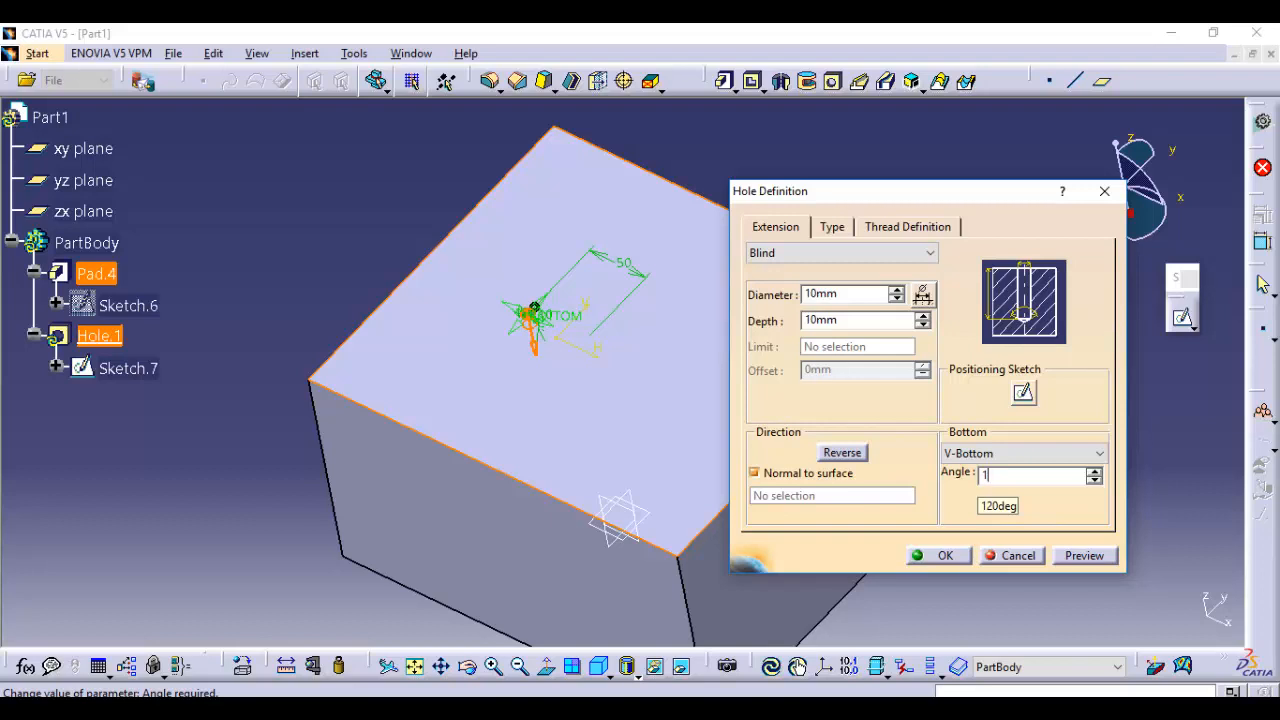
{"action": "type", "text": "30"}
{"action": "key", "text": "Return"}
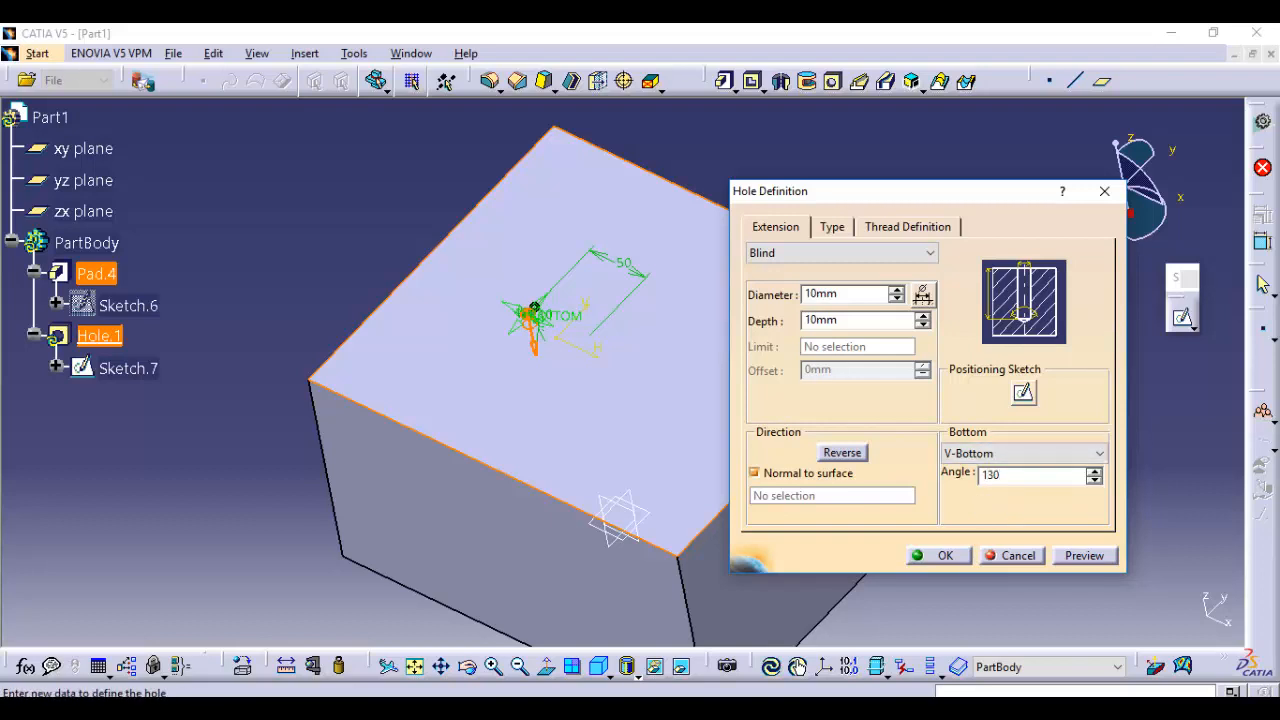
{"action": "left_click", "coordinate": [938, 555]}
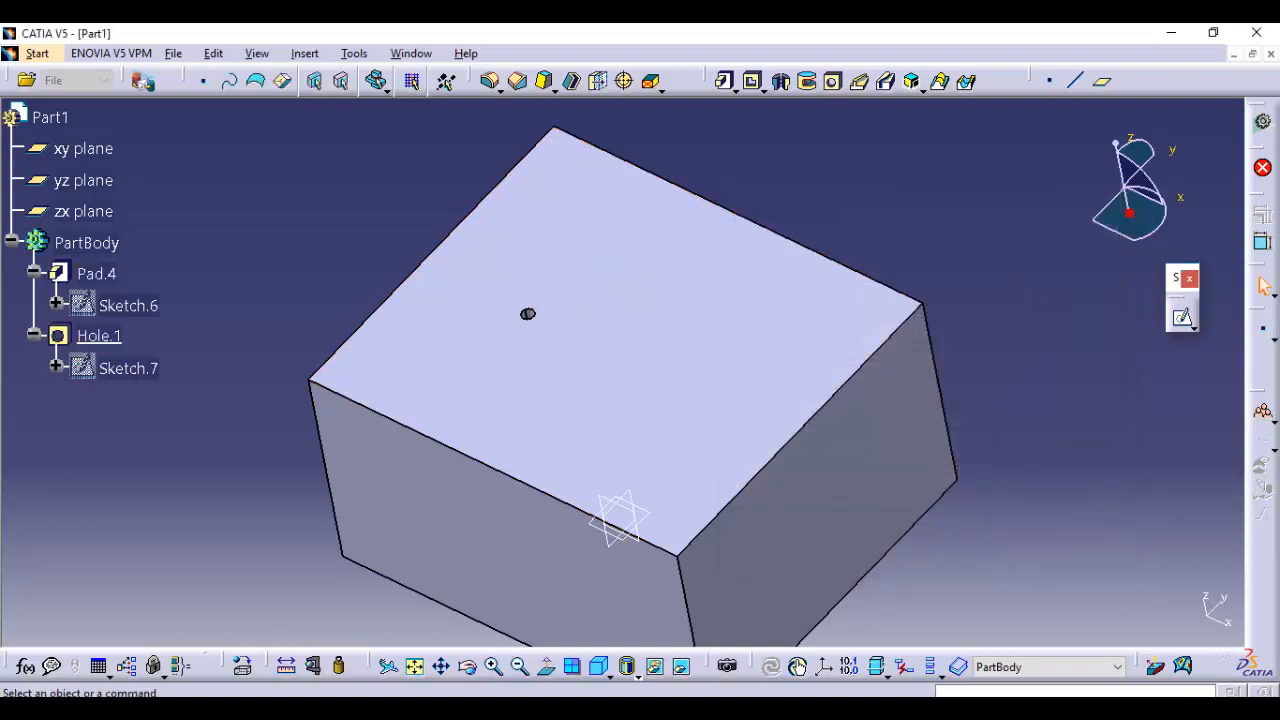
Inspect the hole in the block, then reopen its definition and set the diameter to 50 mm
{"action": "middle_click_drag", "start_coordinate": [638, 212], "coordinate": [683, 303]}
{"action": "middle_click_drag", "start_coordinate": [539, 305], "coordinate": [540, 170]}
{"action": "middle_click_drag", "start_coordinate": [644, 295], "coordinate": [785, 530]}
{"action": "middle_click_drag", "start_coordinate": [760, 330], "coordinate": [770, 560]}
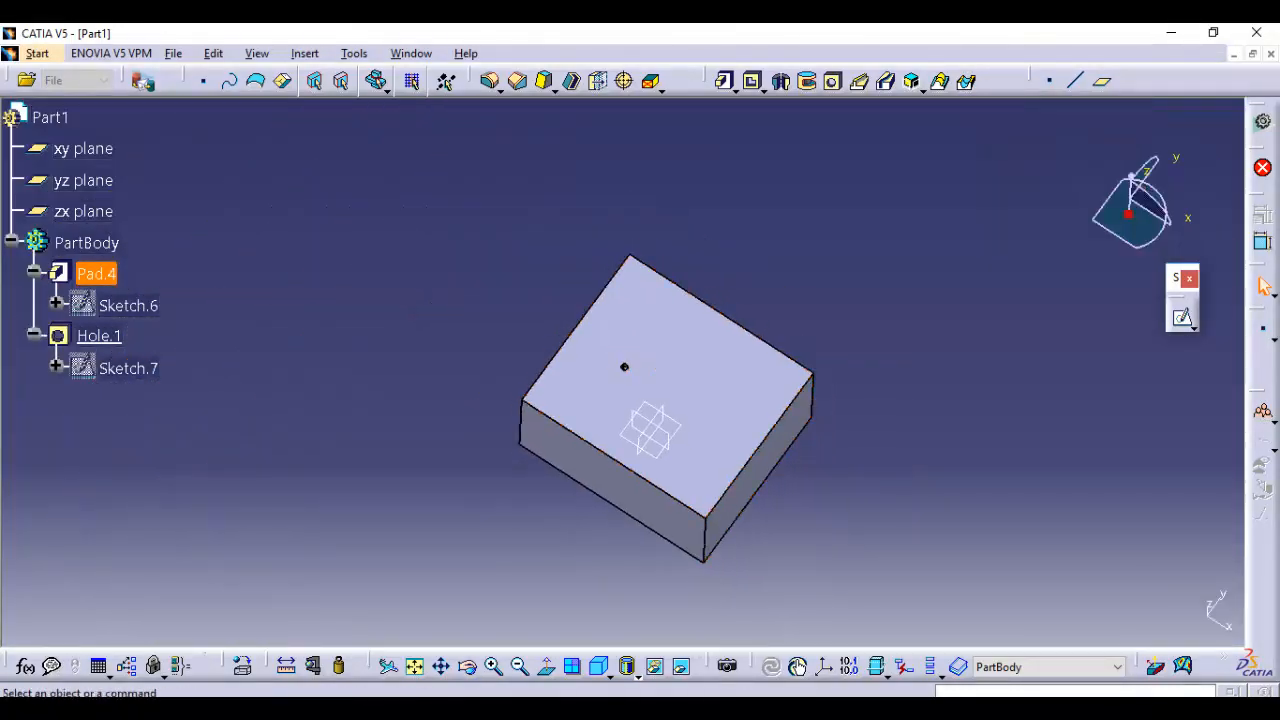
{"action": "middle_click_drag", "start_coordinate": [622, 460], "coordinate": [624, 356]}
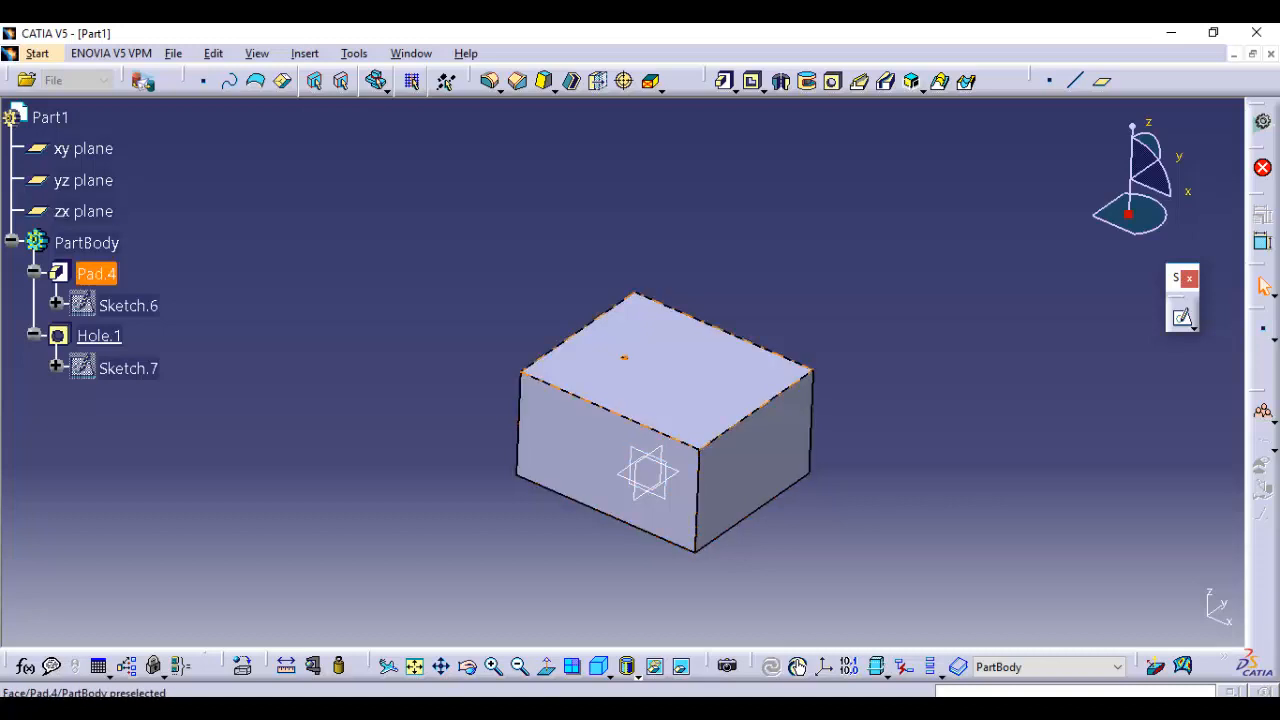
{"action": "middle_click_drag", "start_coordinate": [623, 357], "coordinate": [630, 300]}
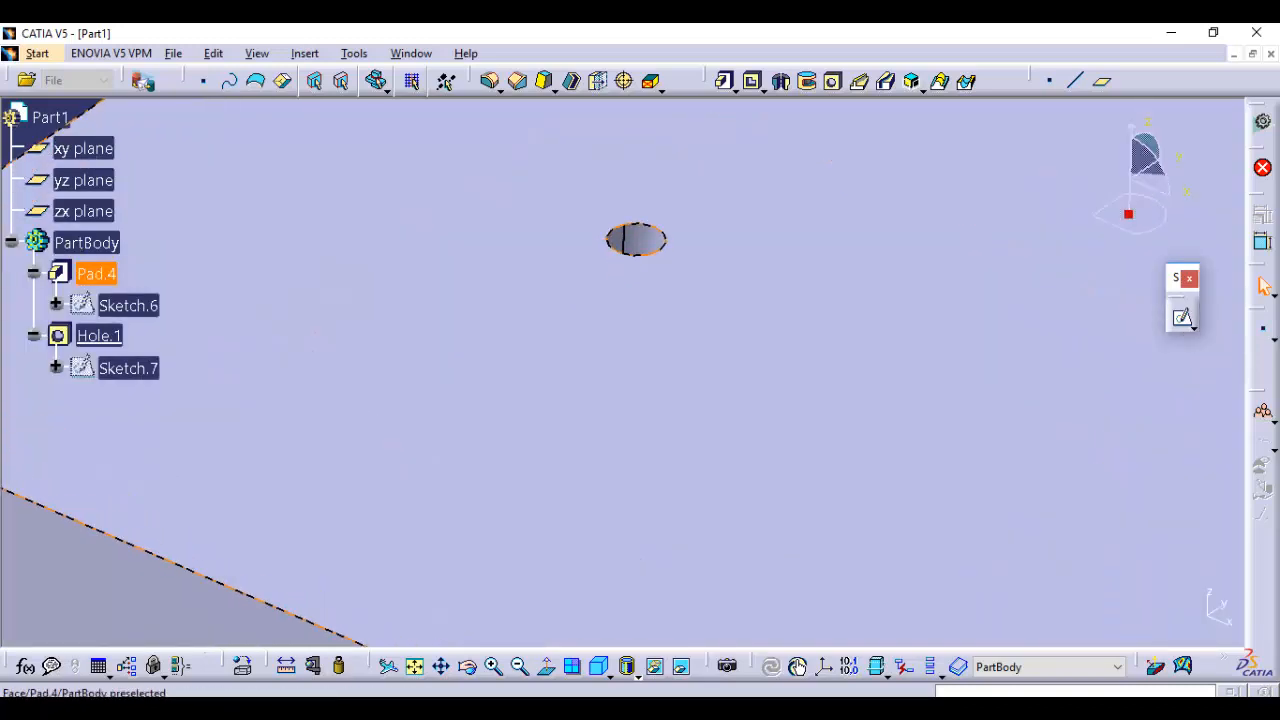
{"action": "double_click", "coordinate": [643, 233]}
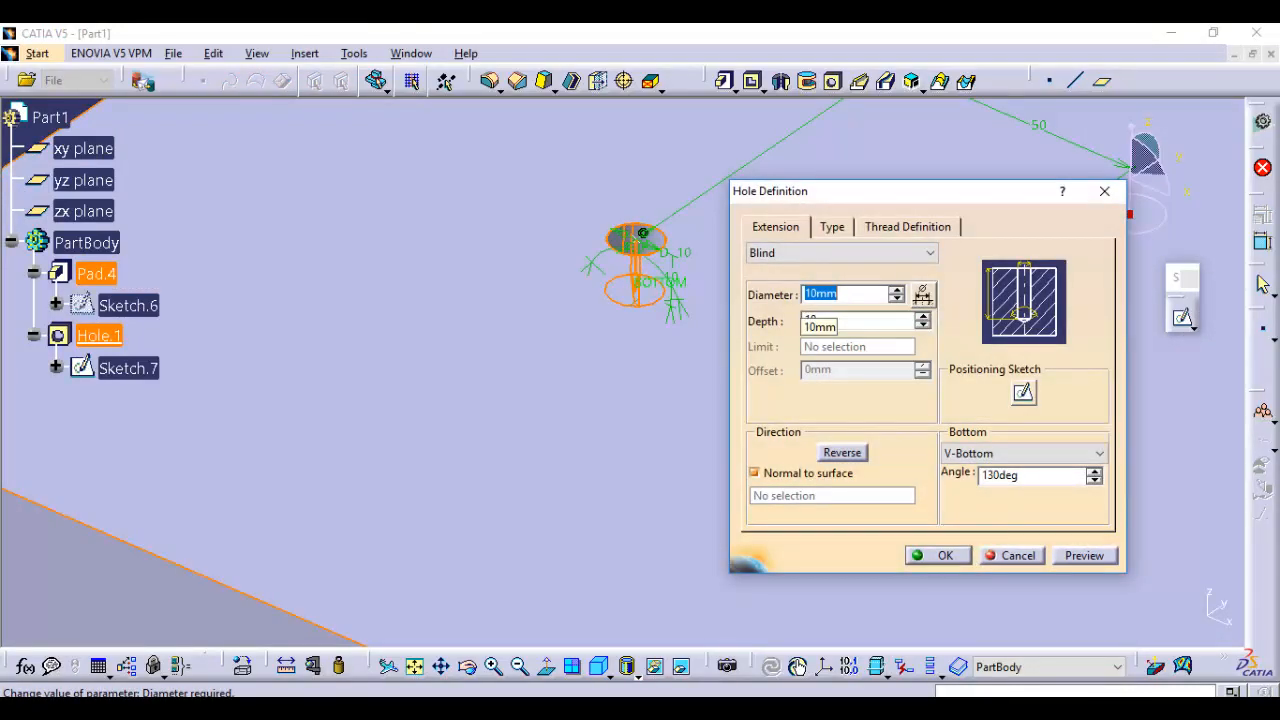
{"action": "type", "text": "50"}
{"action": "key", "text": "Return"}
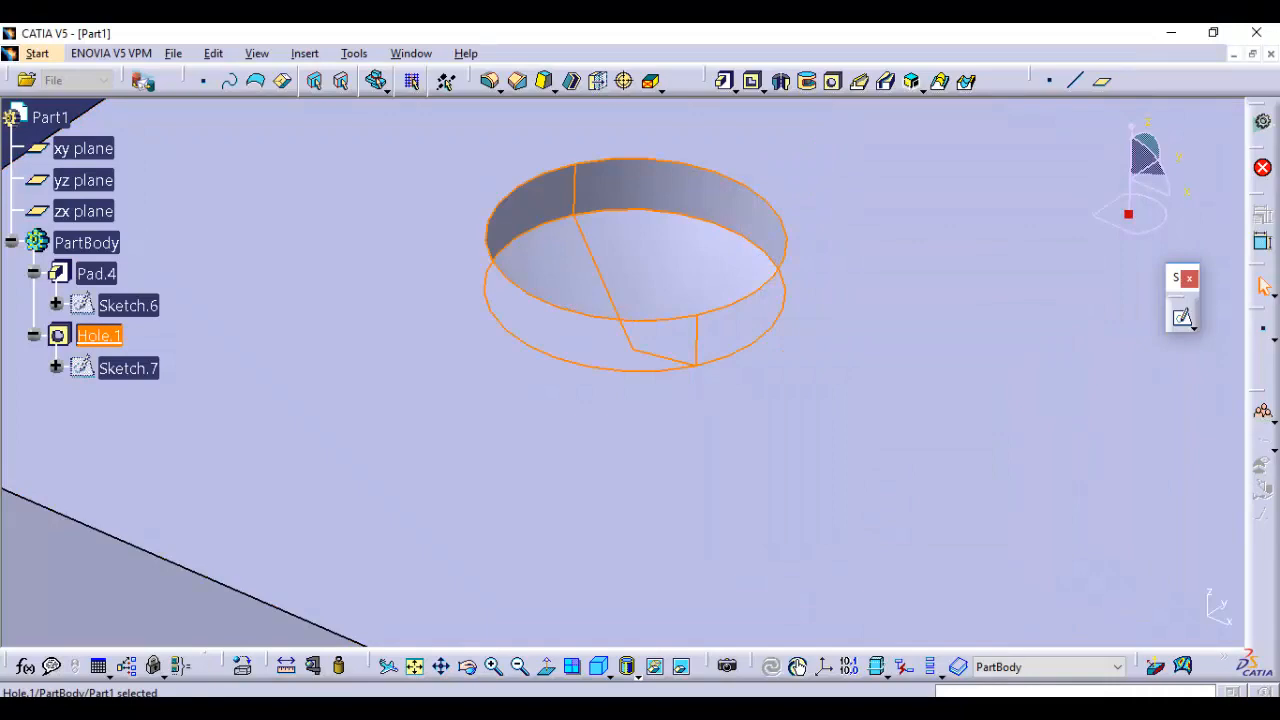
Reopen the enlarged hole, change its bottom to Flat, and preview the result
{"action": "middle_click_drag", "start_coordinate": [640, 345], "coordinate": [805, 318]}
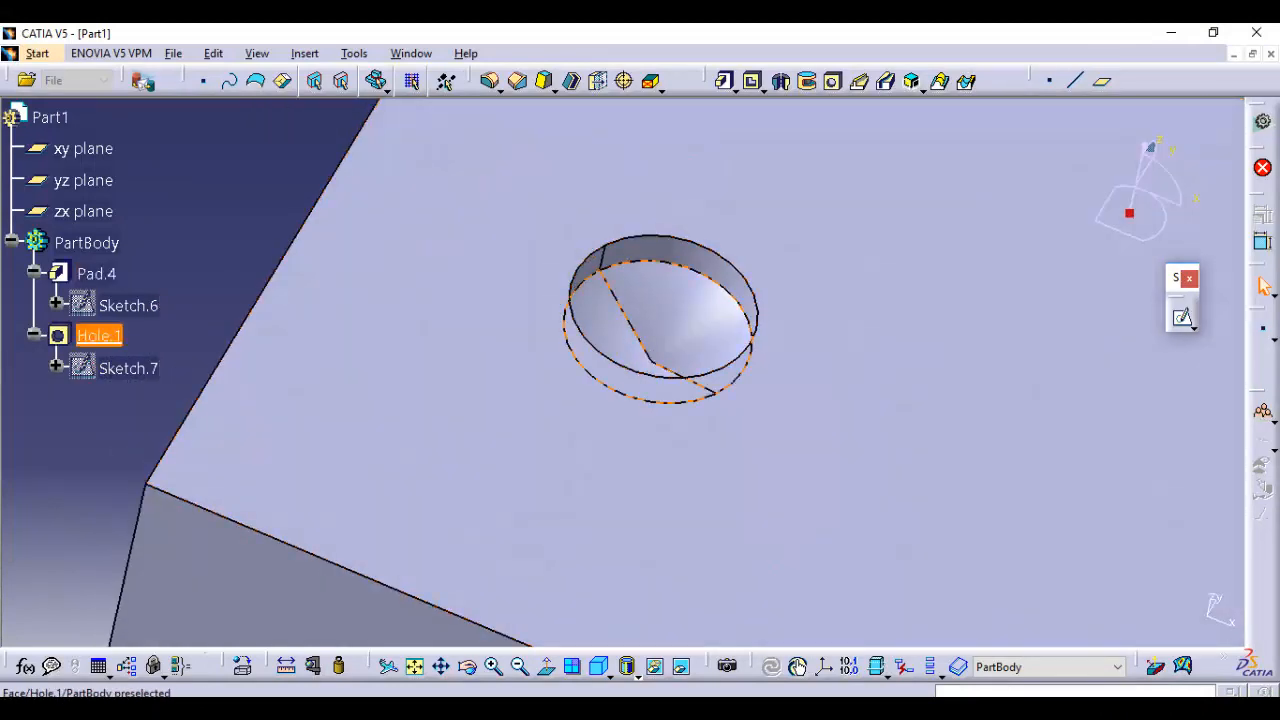
{"action": "double_click", "coordinate": [690, 325]}
{"action": "left_click", "coordinate": [1010, 454]}
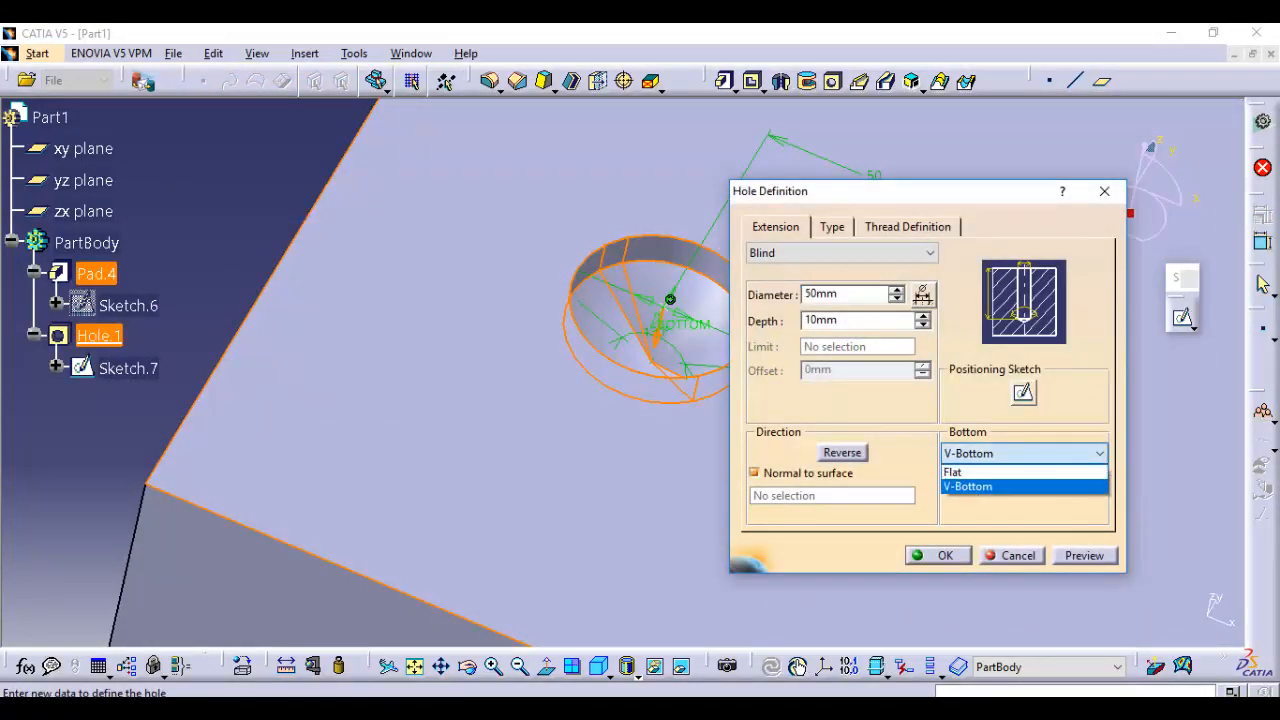
{"action": "left_click", "coordinate": [953, 471]}
{"action": "left_click", "coordinate": [1084, 555]}
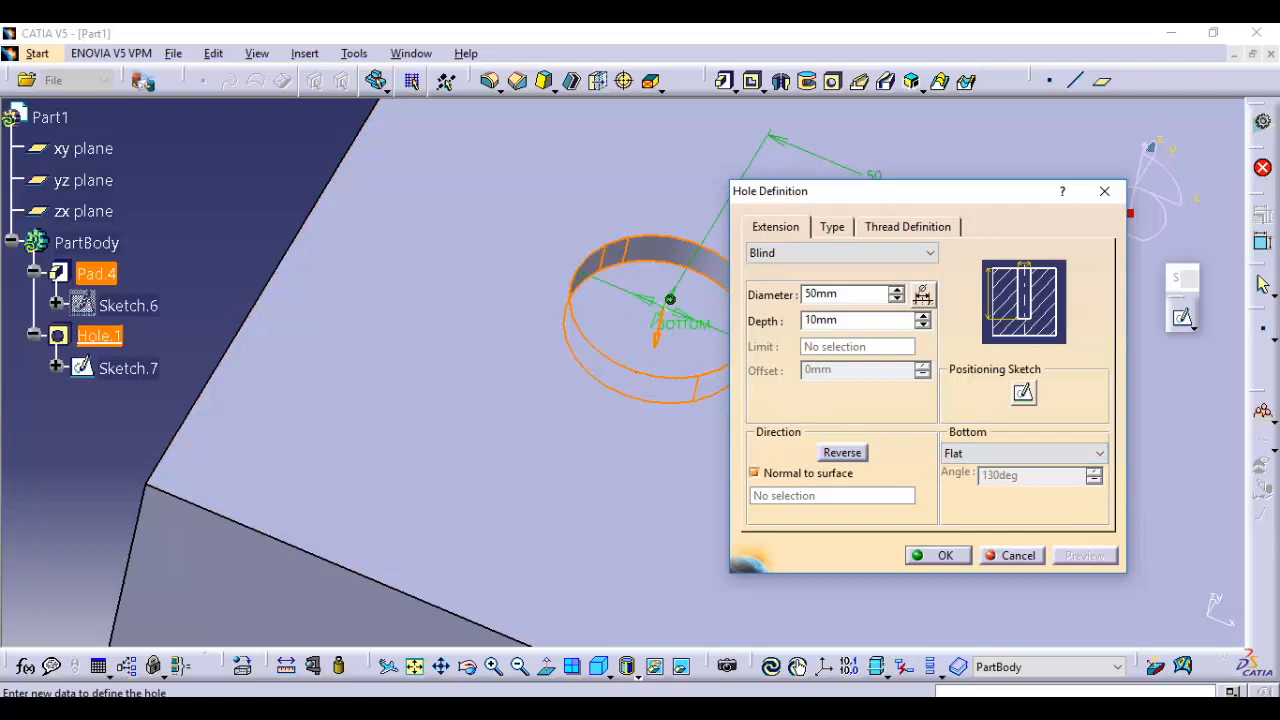
Change the hole's extension to Up To Next and preview it through the block
{"action": "left_click", "coordinate": [843, 253]}
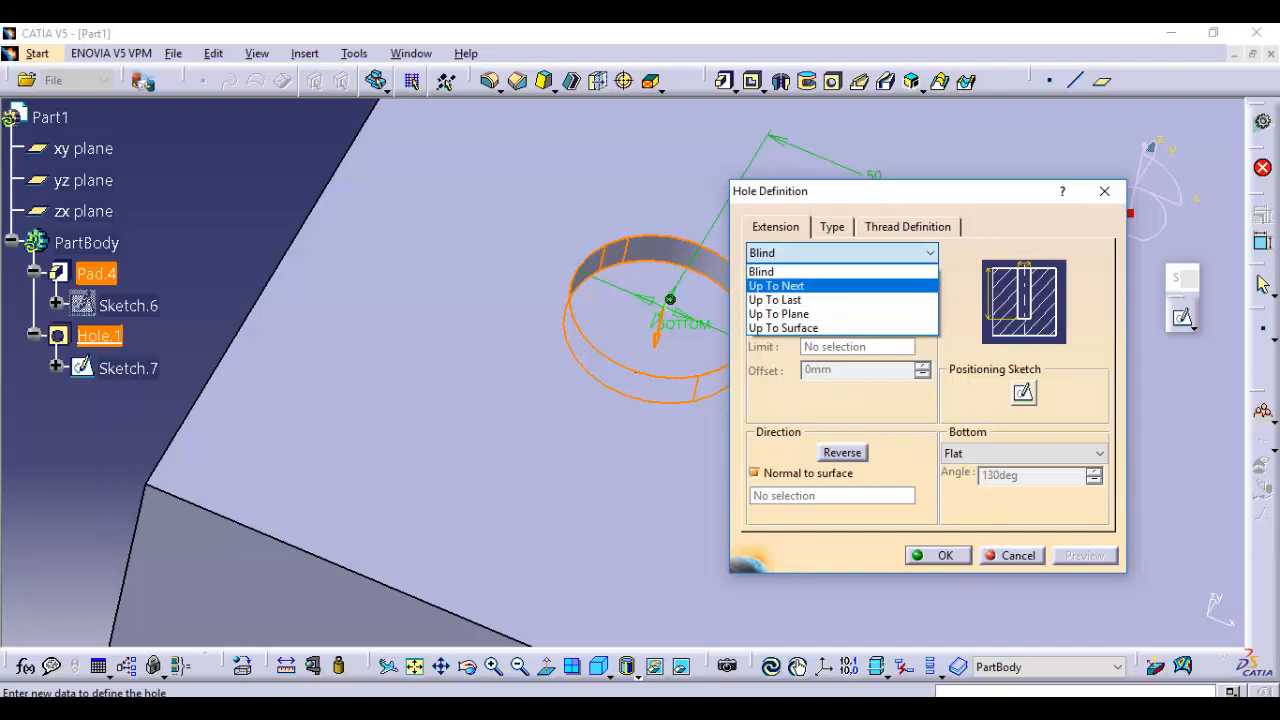
{"action": "left_click", "coordinate": [776, 286]}
{"action": "middle_click_drag", "start_coordinate": [622, 300], "coordinate": [524, 370], "text": "ctrl"}
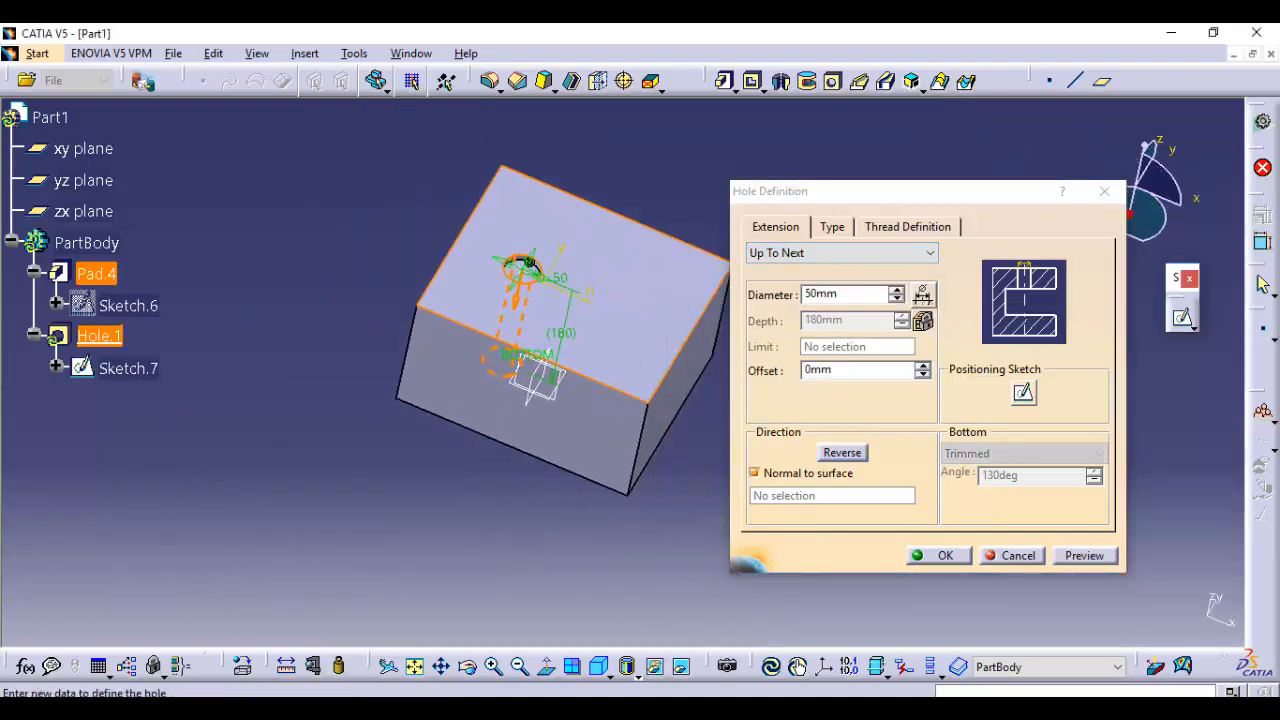
{"action": "left_click", "coordinate": [1085, 556]}
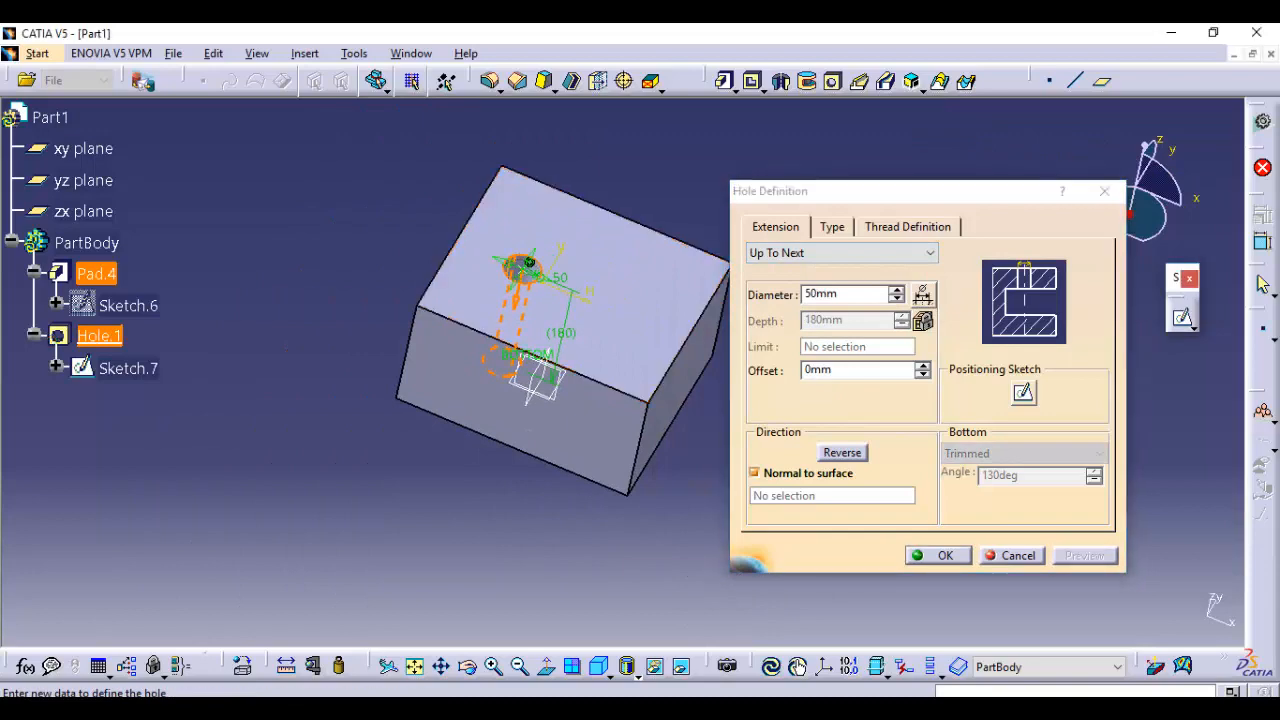
Inspect the through-hole preview in the block and return the hole's extension to Blind
{"action": "middle_click_drag", "start_coordinate": [545, 575], "coordinate": [485, 470]}
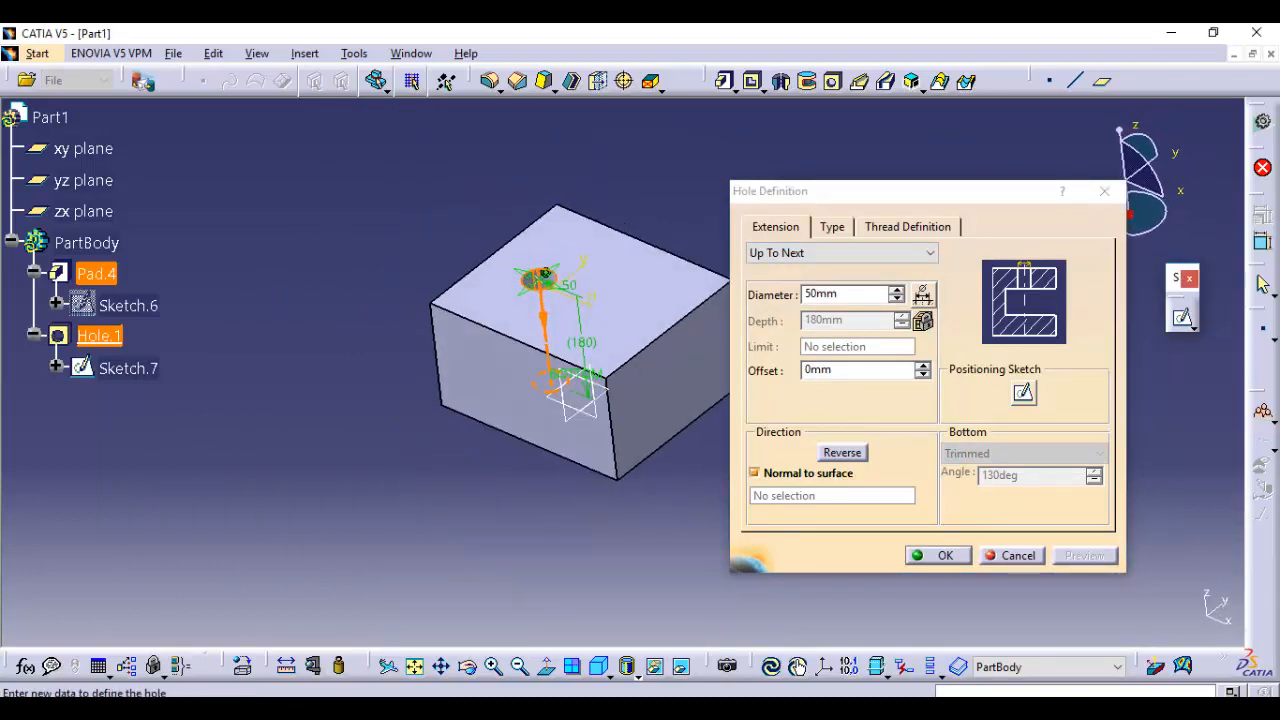
{"action": "left_click", "coordinate": [843, 253]}
{"action": "left_click", "coordinate": [800, 269]}
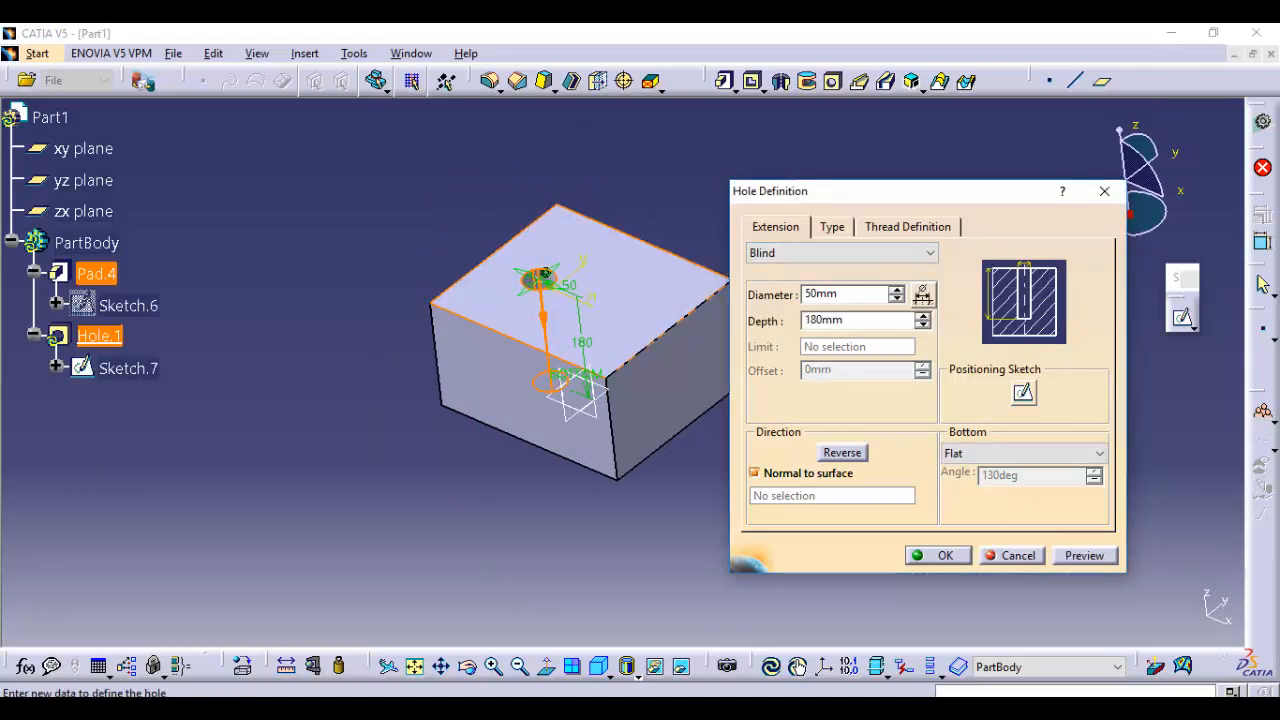
Change the hole type to Tapered with an angle of 30 degrees and preview the tapered hole
{"action": "left_click", "coordinate": [832, 226]}
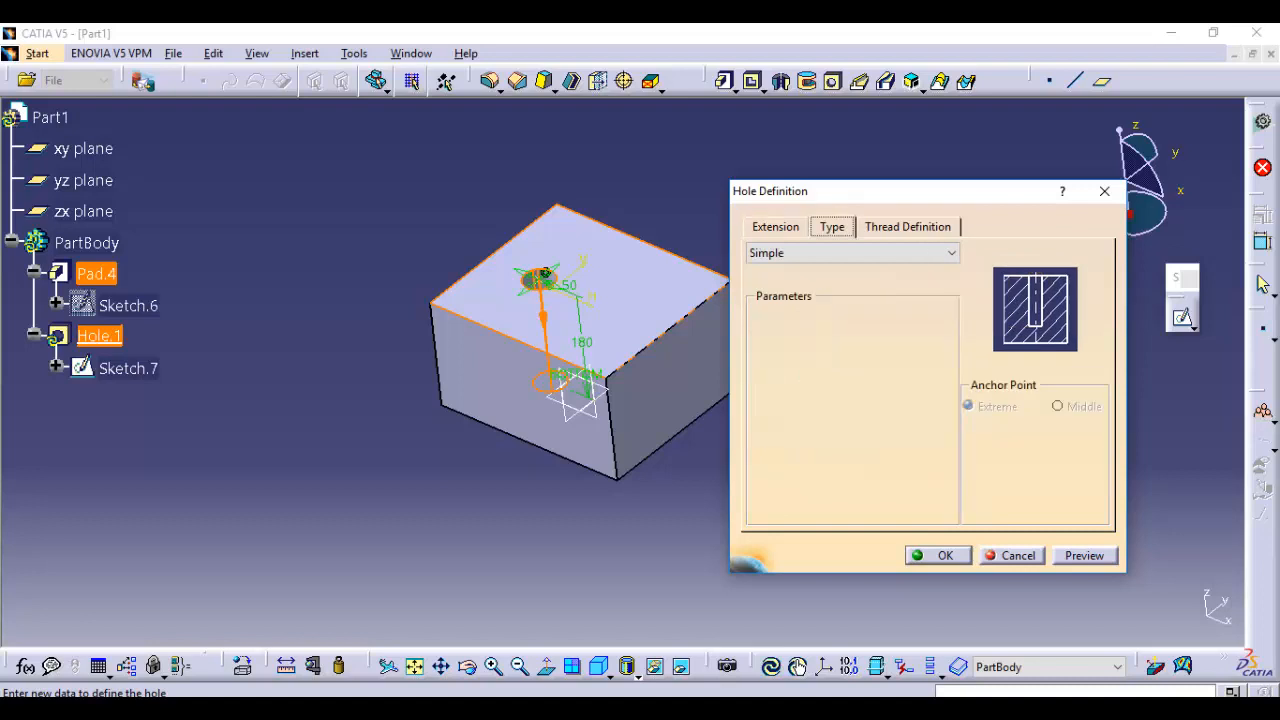
{"action": "left_click", "coordinate": [850, 253]}
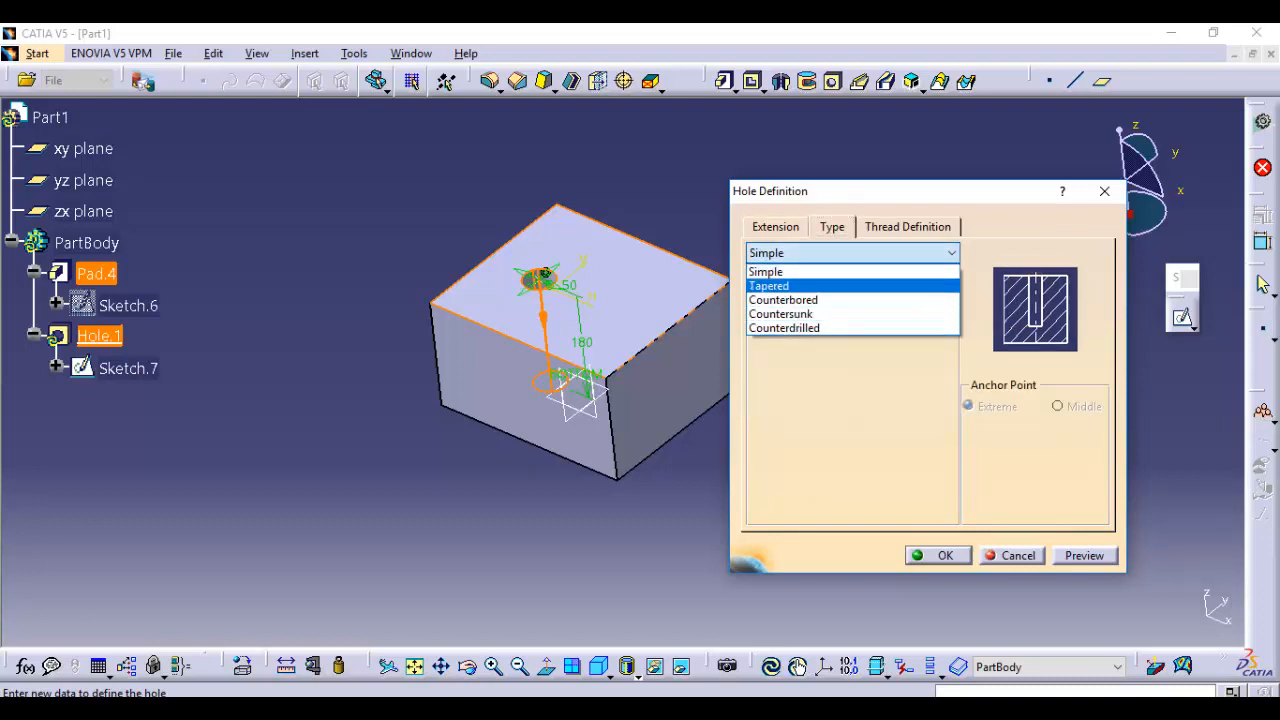
{"action": "left_click", "coordinate": [800, 286]}
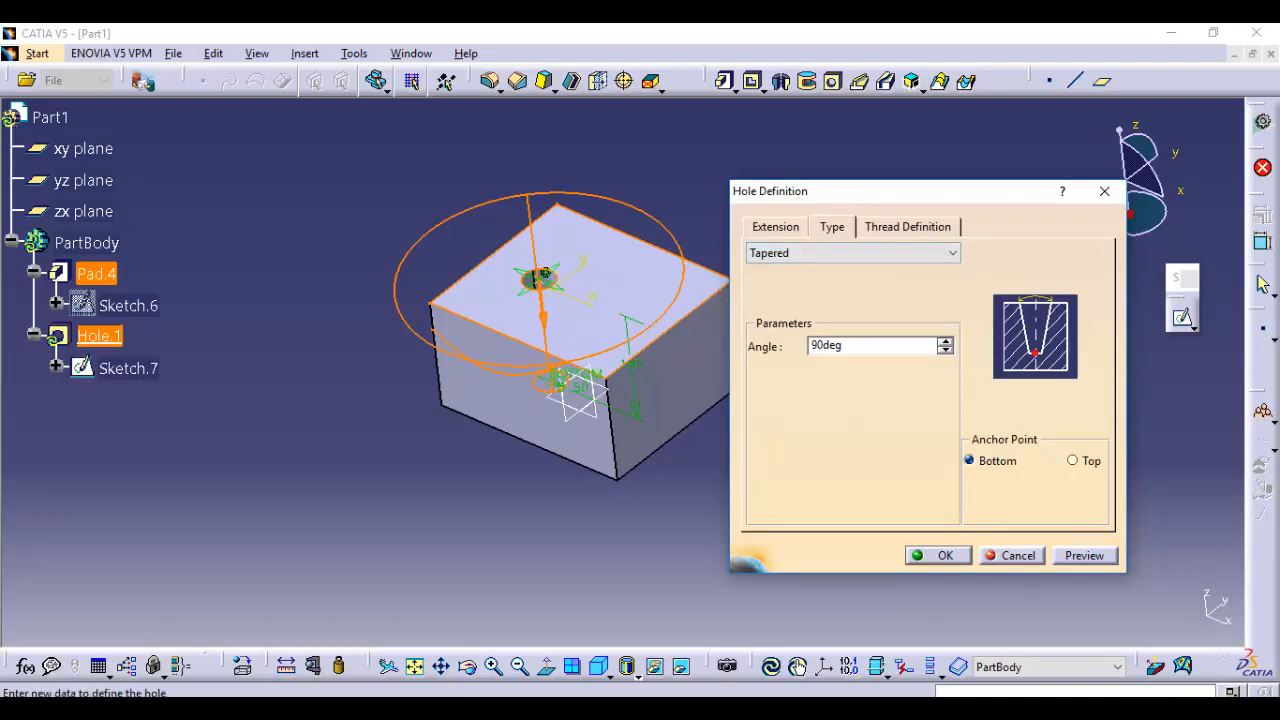
{"action": "left_click", "coordinate": [843, 345]}
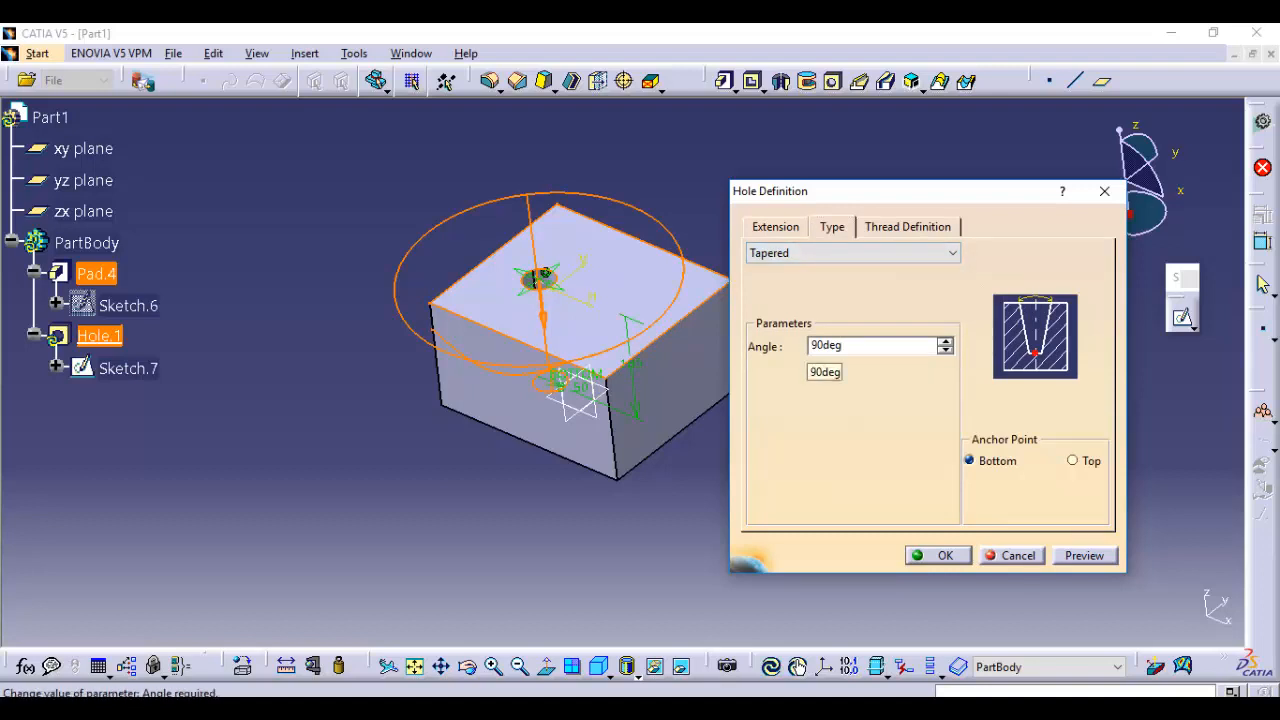
{"action": "double_click", "coordinate": [843, 345]}
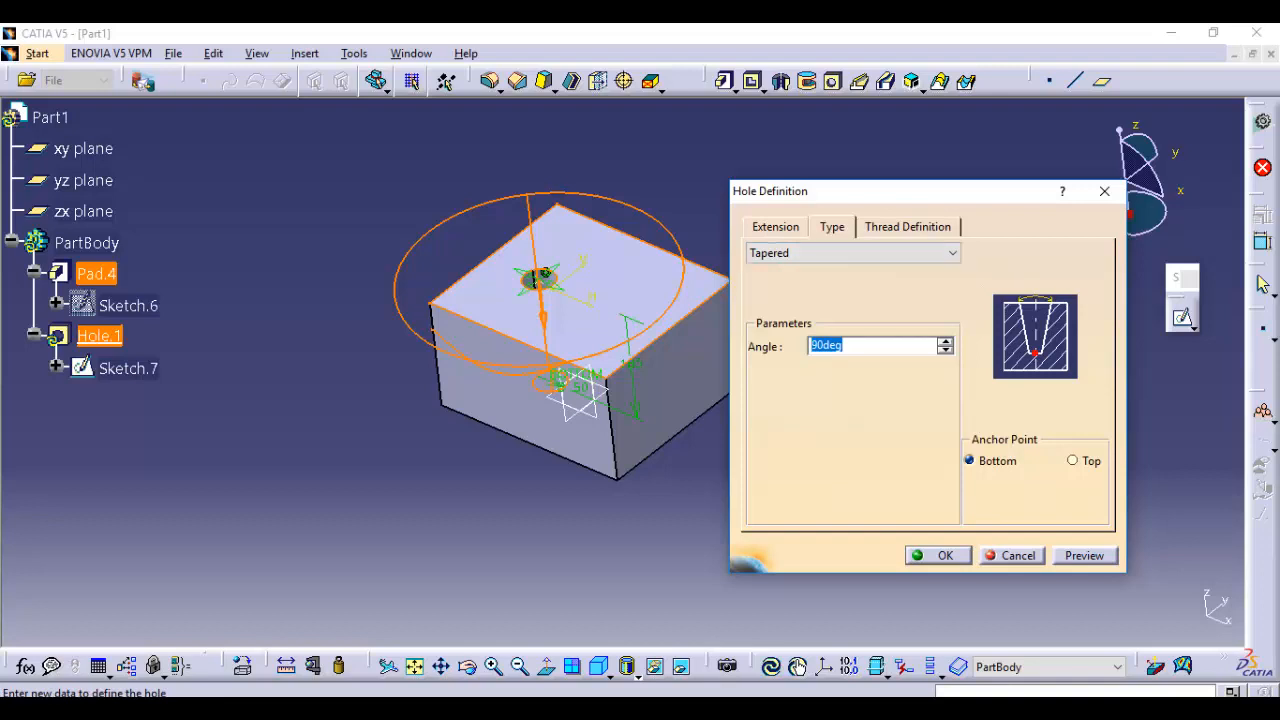
{"action": "type", "text": "30"}
{"action": "key", "text": "Return"}
{"action": "mouse_move", "coordinate": [575, 345]}
{"action": "middle_mouse_down"}
{"action": "mouse_move", "coordinate": [560, 470]}
{"action": "mouse_move", "coordinate": [590, 352]}
{"action": "middle_mouse_up"}
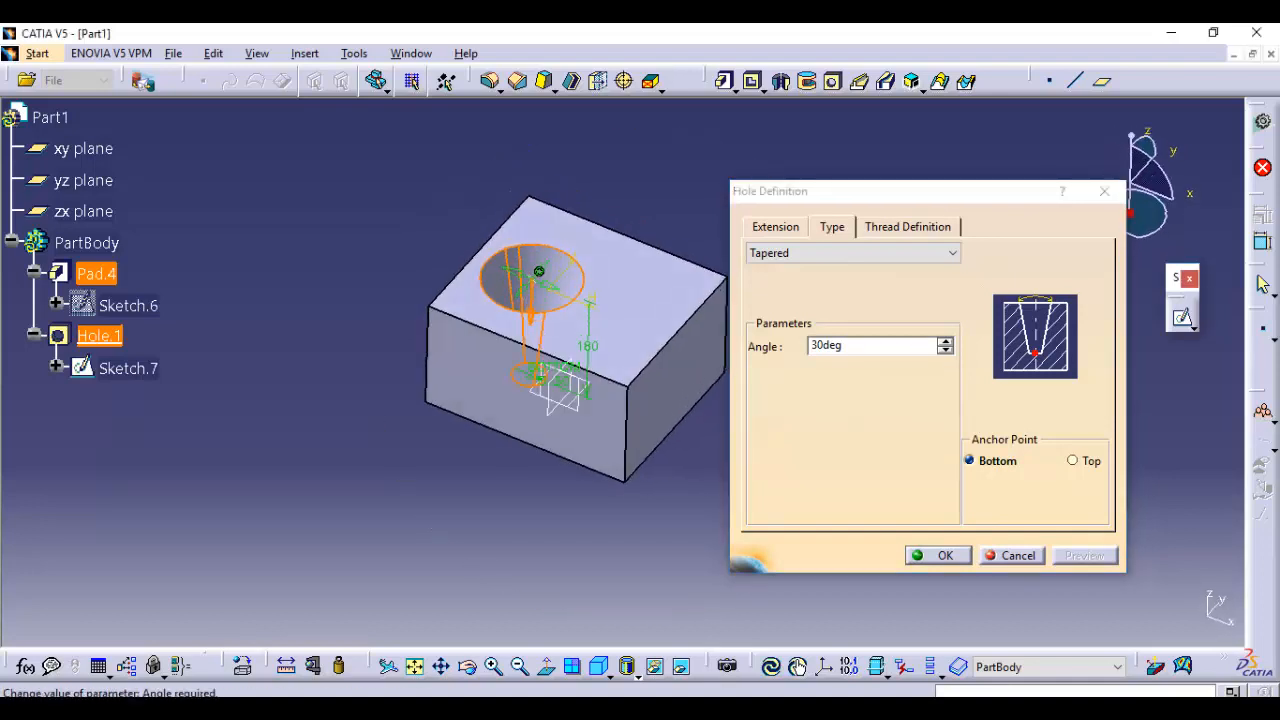
Try the Counterbored, Countersunk and Counterdrilled hole types in turn
{"action": "left_click", "coordinate": [853, 253]}
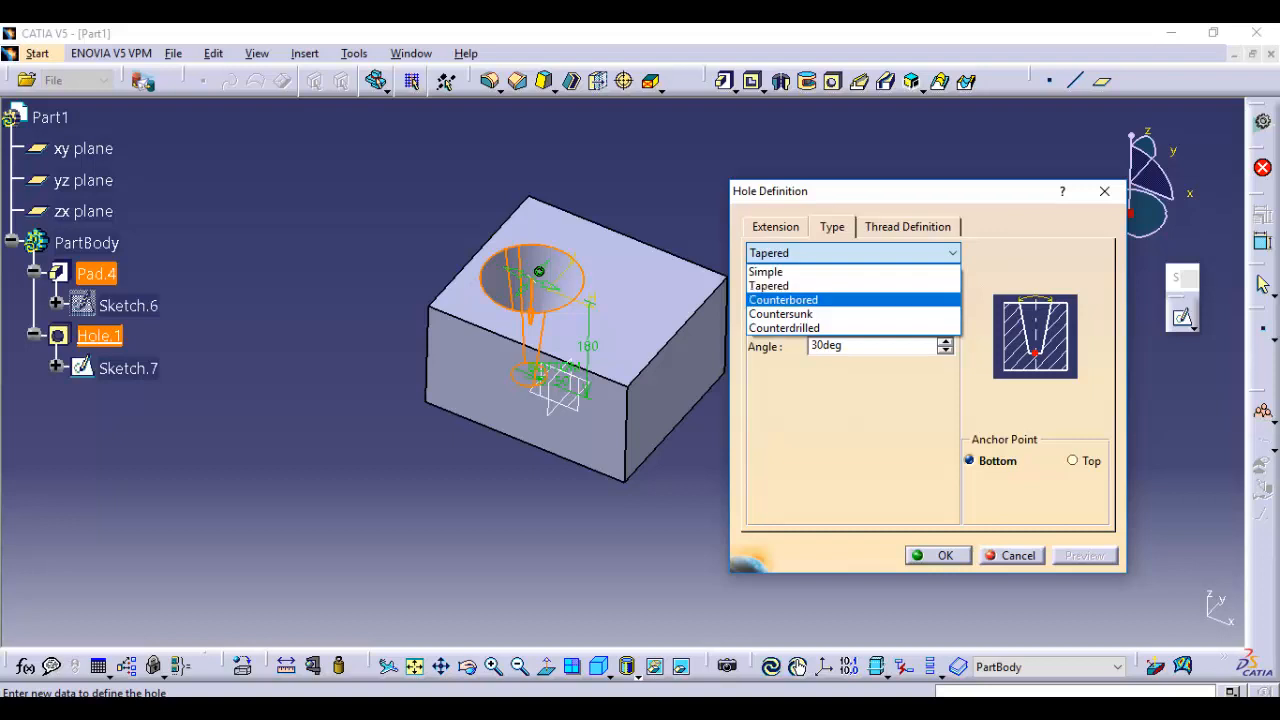
{"action": "left_click", "coordinate": [783, 300]}
{"action": "left_click", "coordinate": [858, 253]}
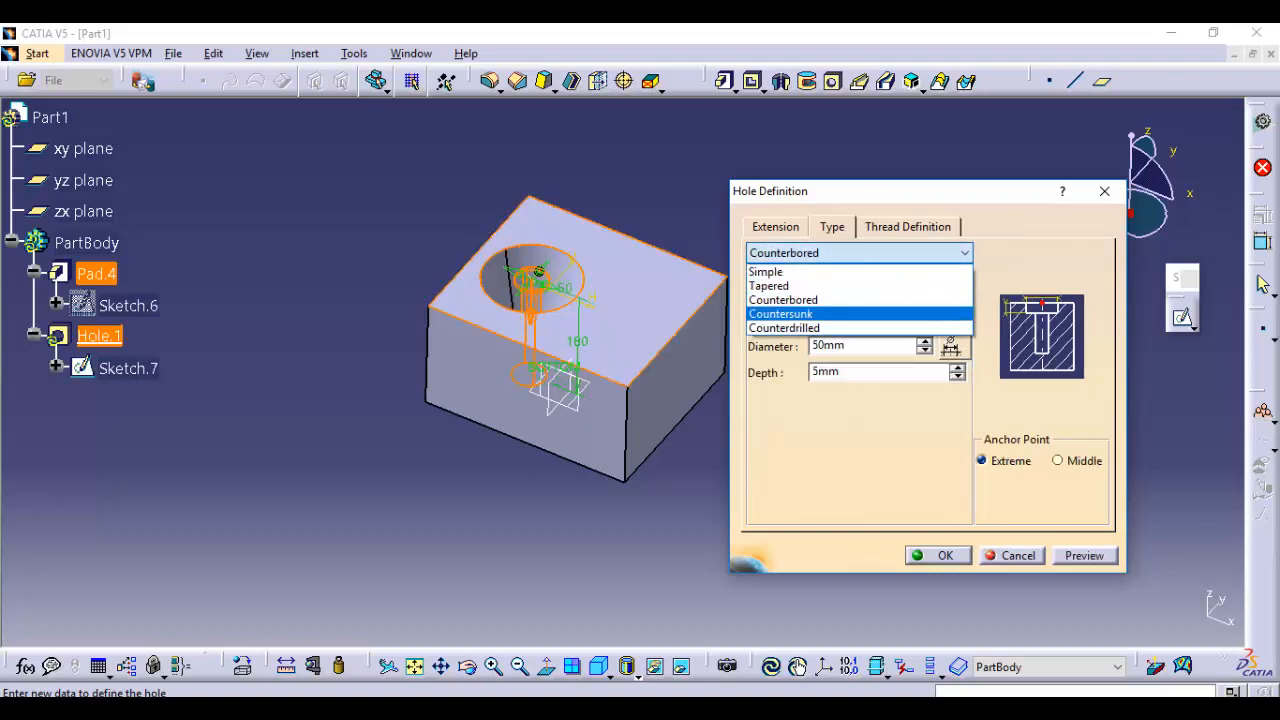
{"action": "left_click", "coordinate": [780, 314]}
{"action": "left_click", "coordinate": [848, 253]}
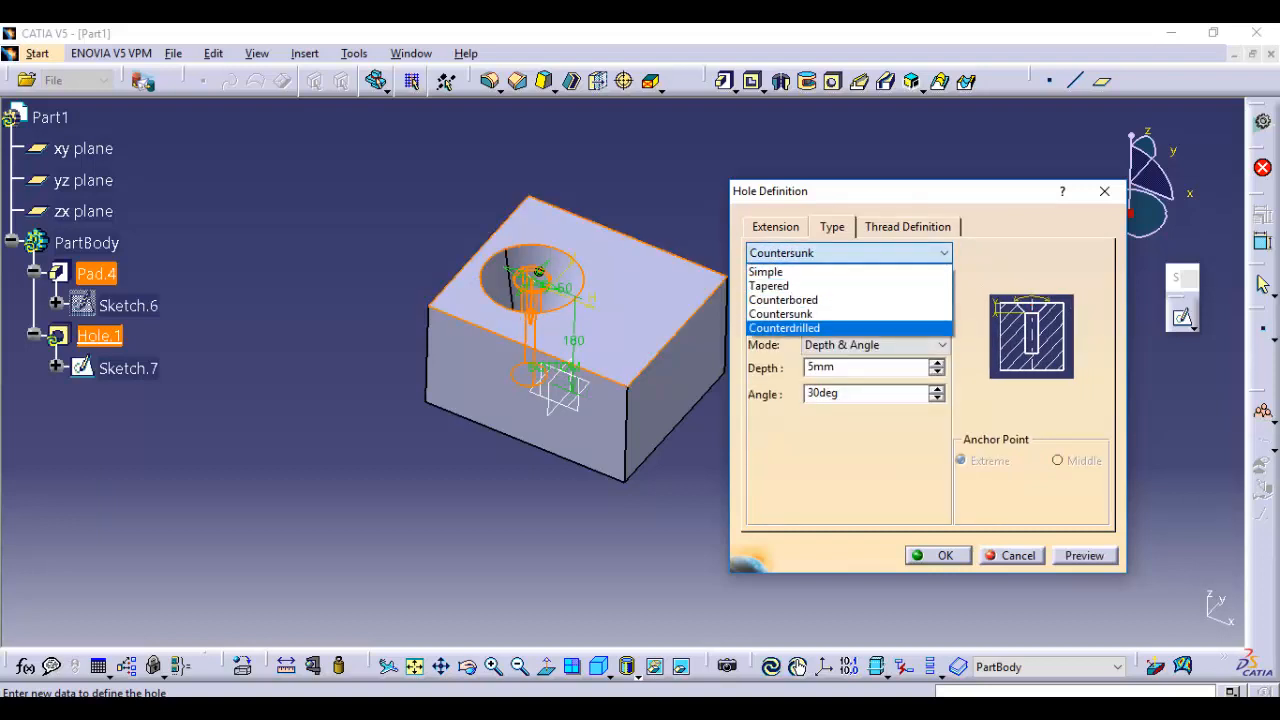
{"action": "left_click", "coordinate": [784, 328]}
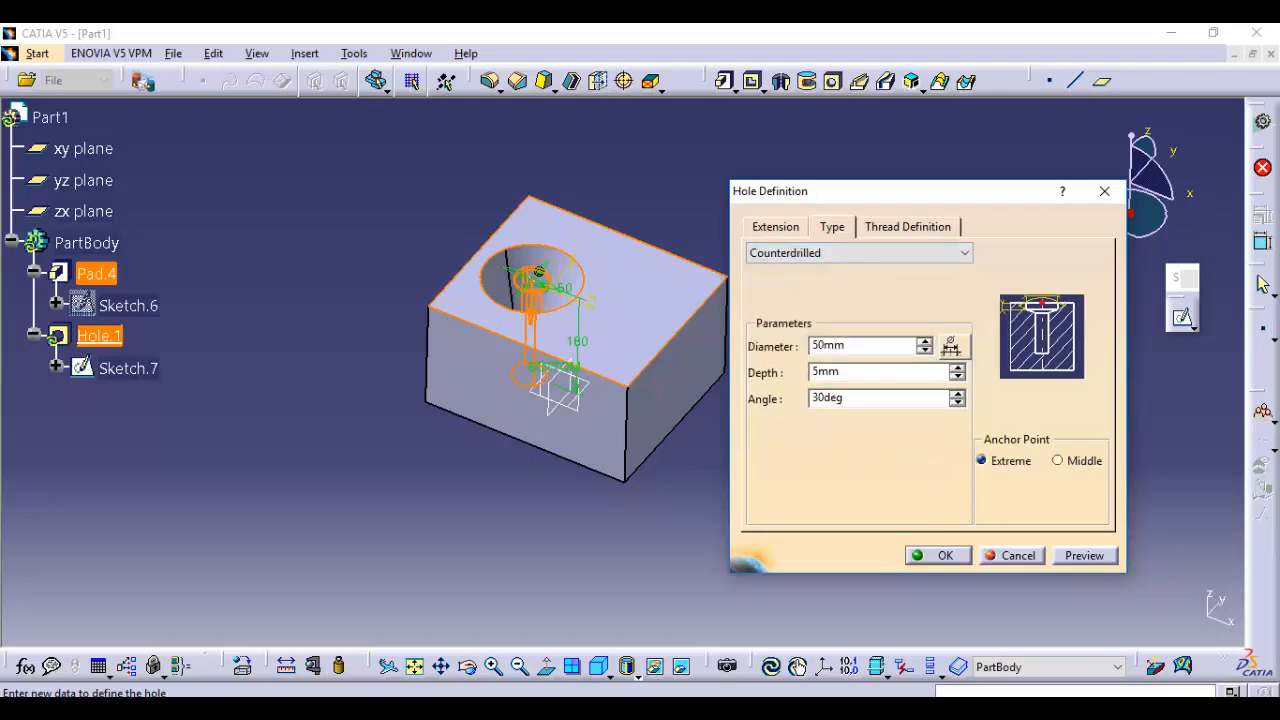
Make the hole threaded and set its type back to Simple
{"action": "left_click", "coordinate": [907, 227]}
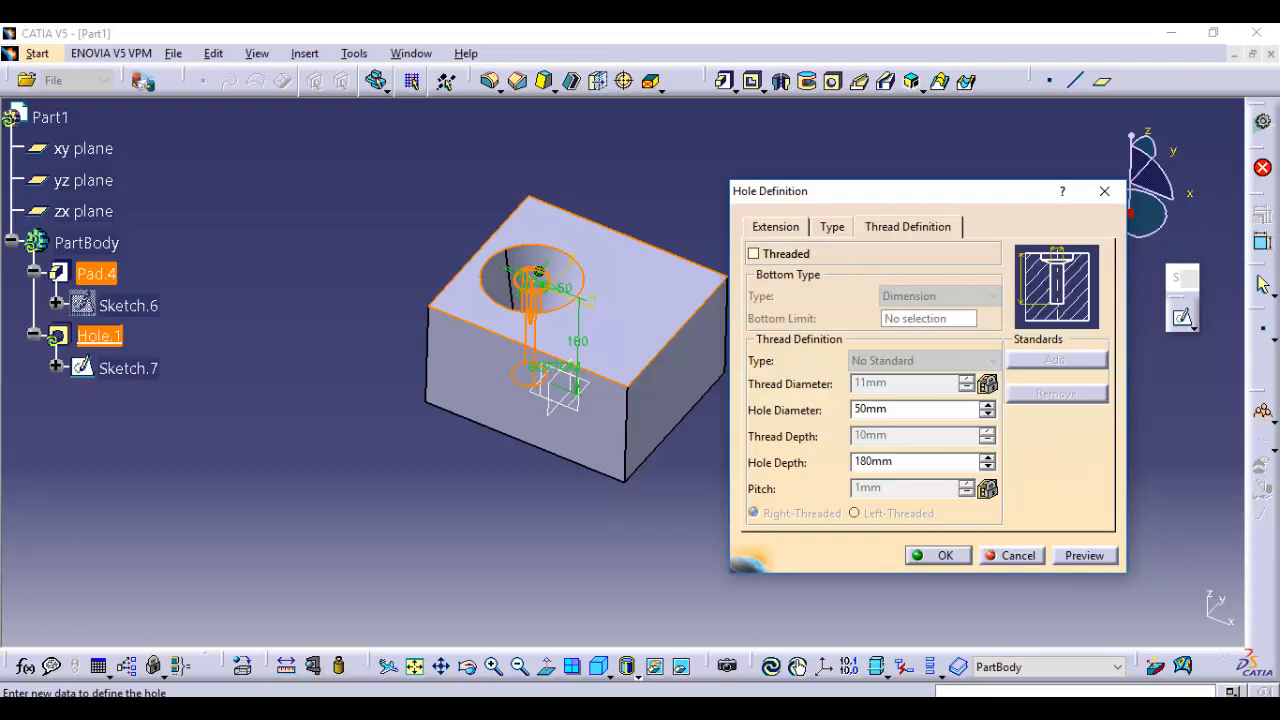
{"action": "left_click", "coordinate": [754, 254]}
{"action": "left_click", "coordinate": [832, 227]}
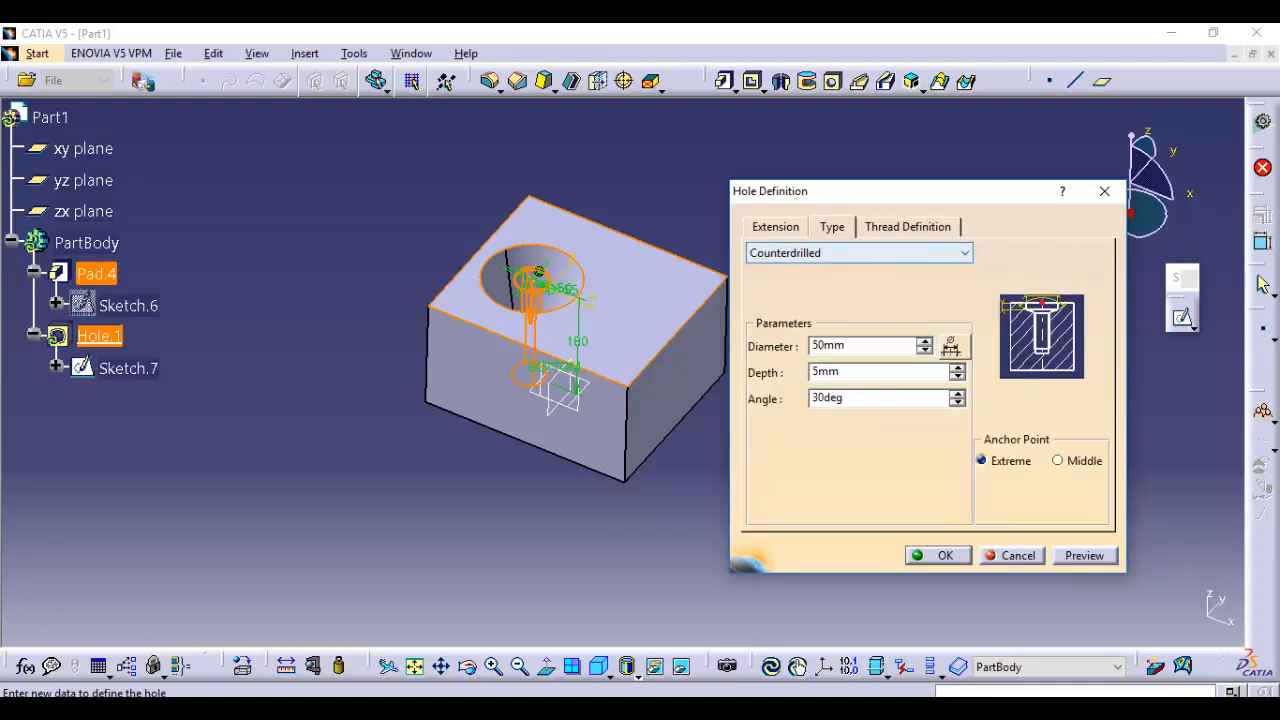
{"action": "left_click", "coordinate": [862, 253]}
{"action": "left_click", "coordinate": [850, 272]}
{"action": "left_click", "coordinate": [907, 227]}
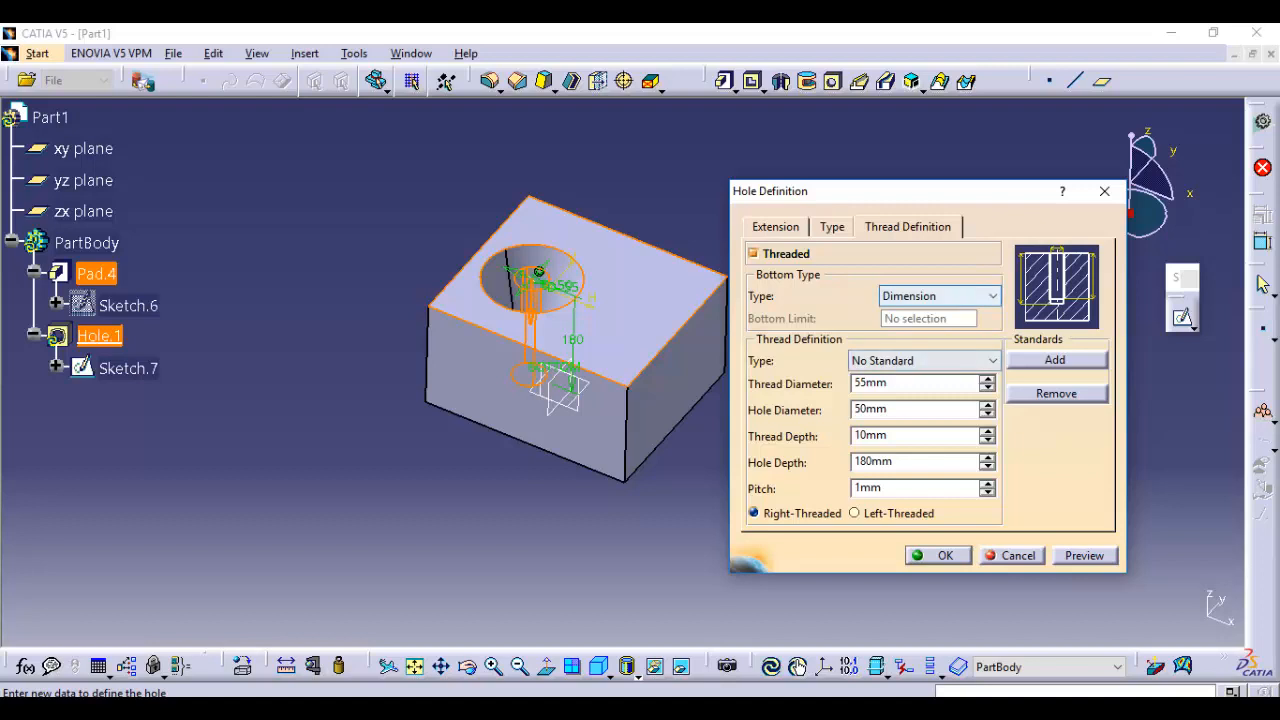
Set the hole's thread standard to Metric Thick Pitch with an M36 thread, and apply the hole
{"action": "left_click", "coordinate": [940, 361]}
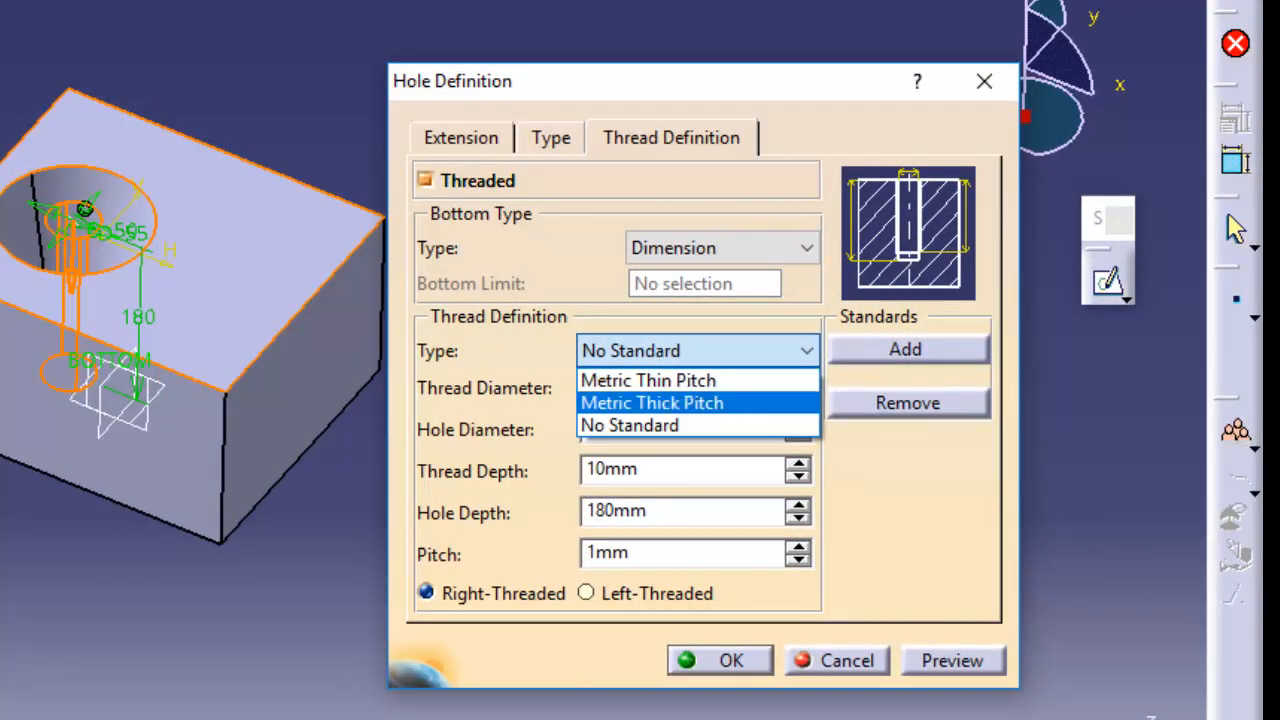
{"action": "left_click", "coordinate": [652, 403]}
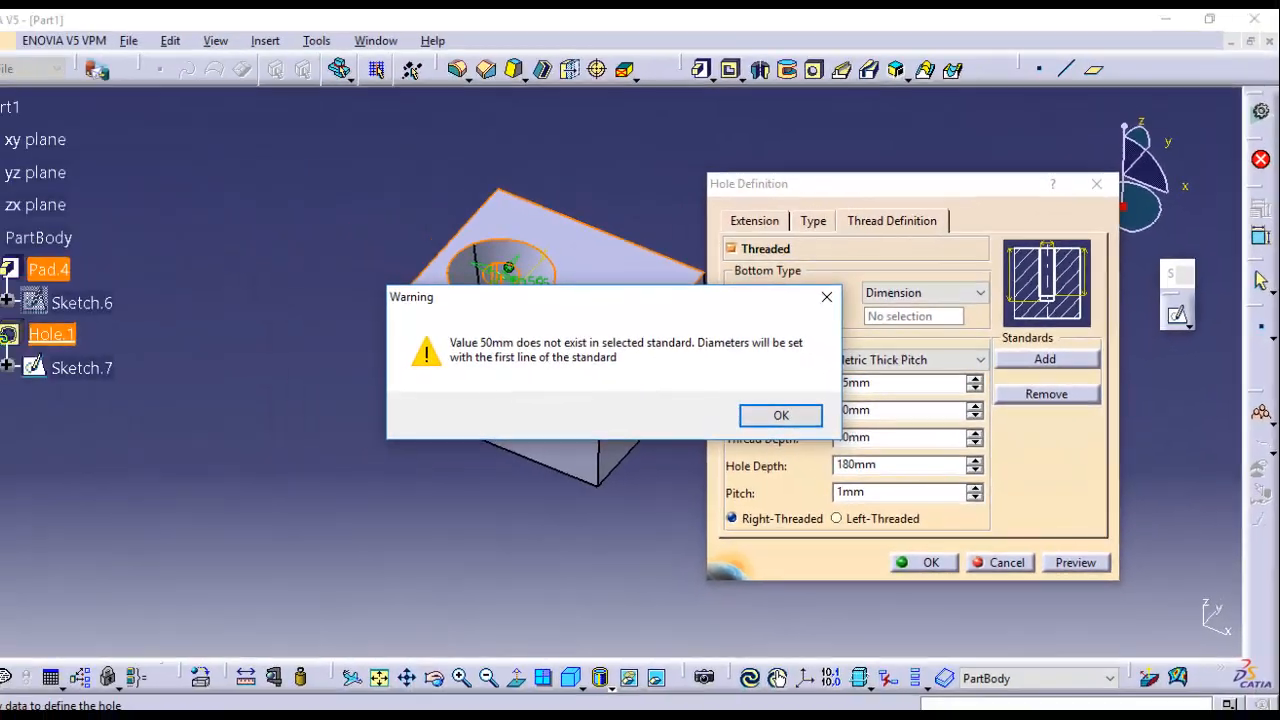
{"action": "left_click", "coordinate": [495, 434]}
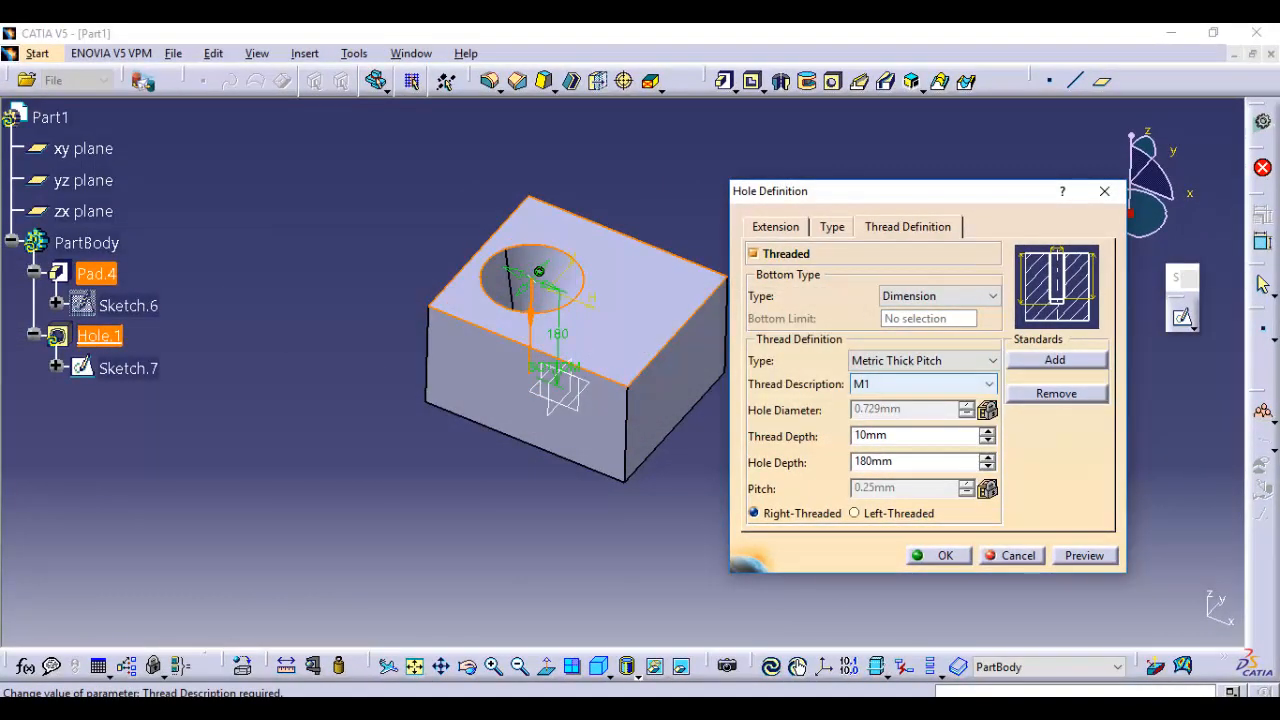
{"action": "left_click", "coordinate": [920, 384]}
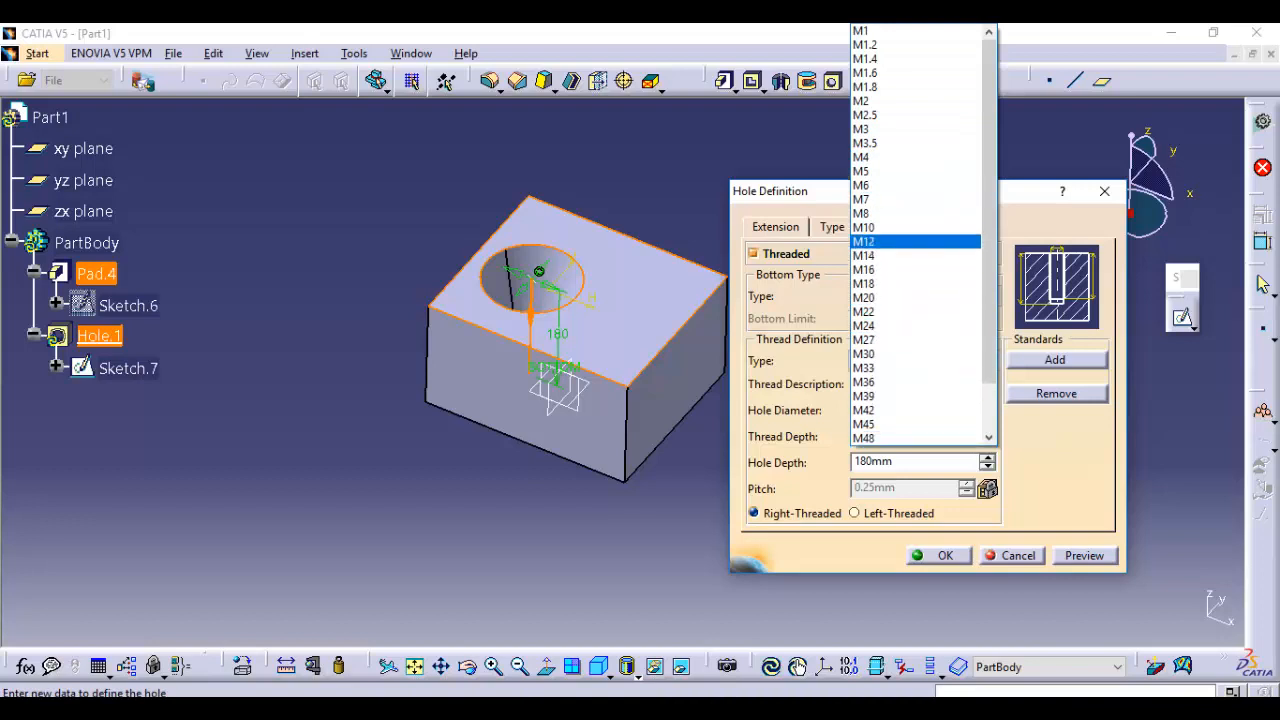
{"action": "scroll", "coordinate": [900, 240], "scroll_direction": "down", "scroll_amount": 2}
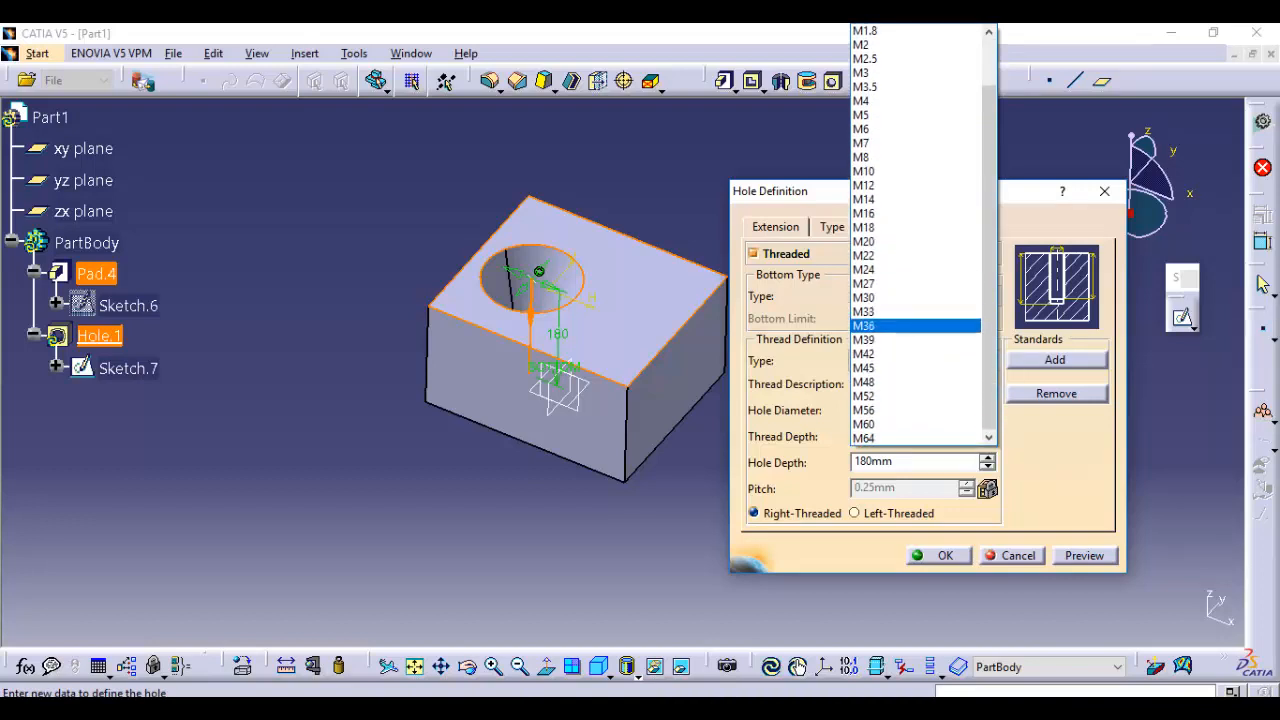
{"action": "key", "text": "Up"}
{"action": "key", "text": "Return"}
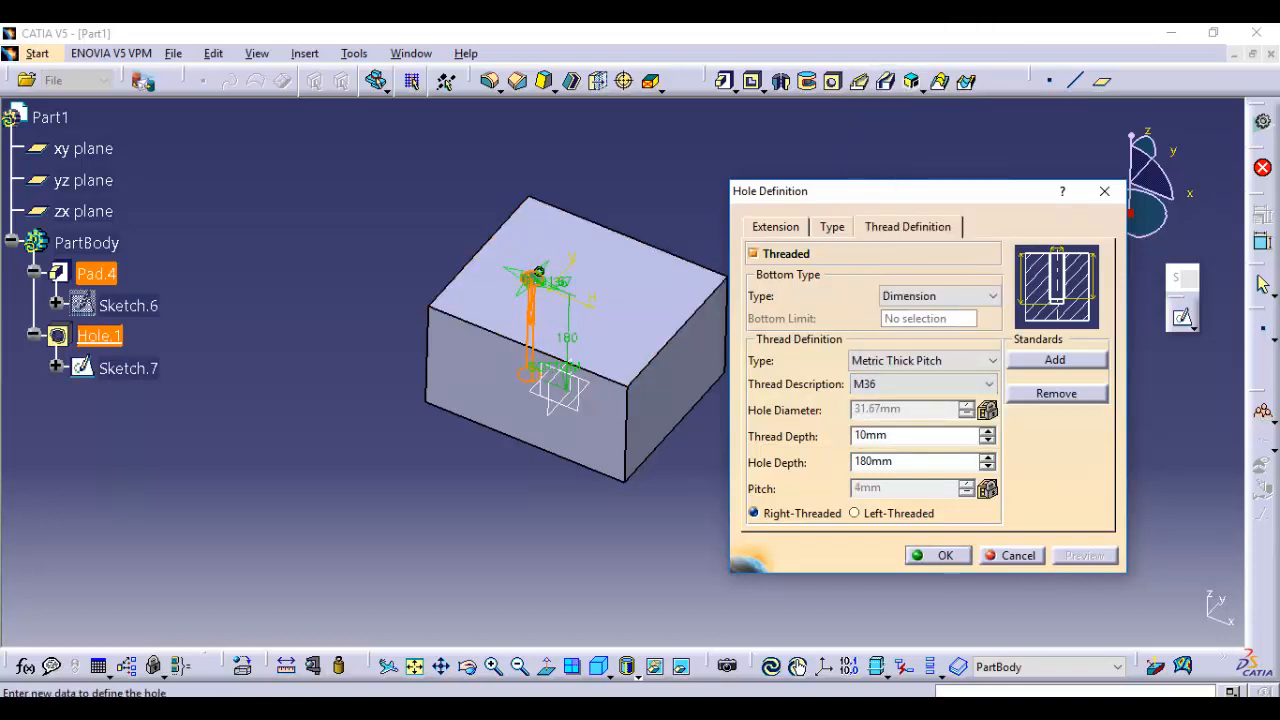
{"action": "left_click", "coordinate": [938, 555]}
Inspect the threaded hole in the block and review its thread definition
{"action": "middle_click_drag", "start_coordinate": [562, 390], "coordinate": [651, 422]}
{"action": "scroll", "coordinate": [540, 290], "scroll_direction": "up", "scroll_amount": 1}
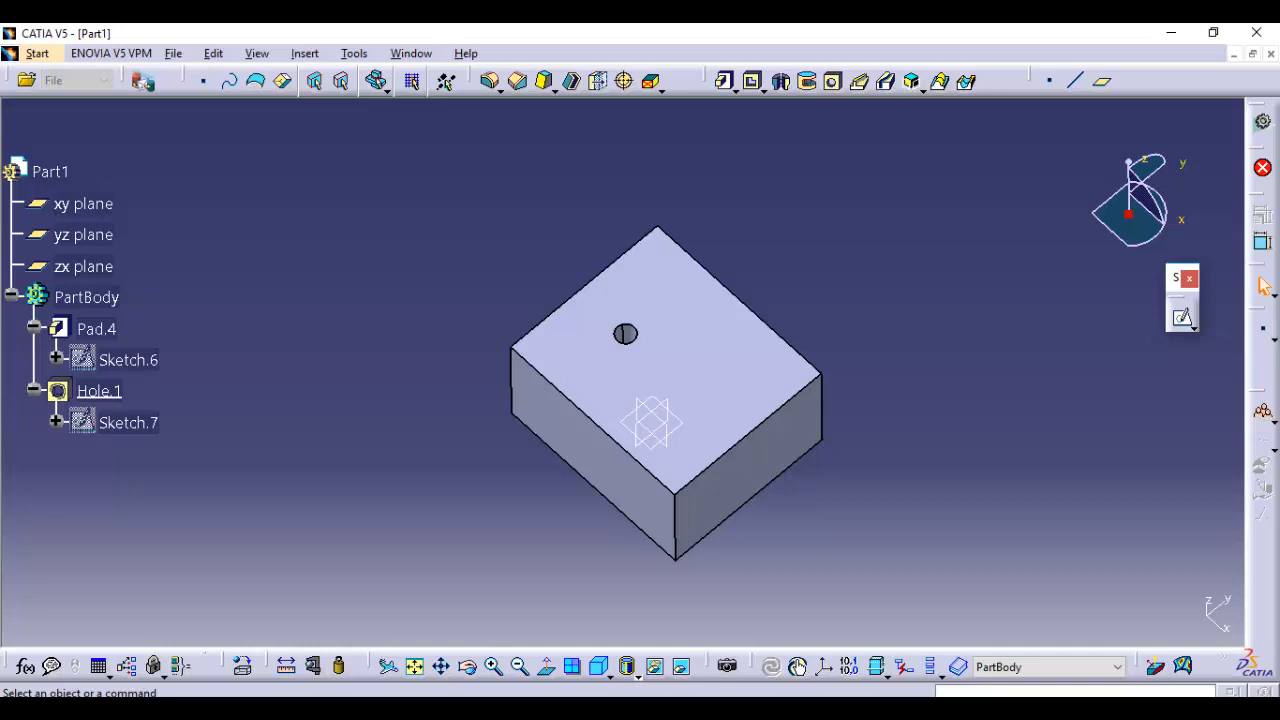
{"action": "middle_click_drag", "start_coordinate": [627, 390], "coordinate": [627, 320]}
{"action": "left_click", "coordinate": [627, 308]}
{"action": "double_click", "coordinate": [630, 303]}
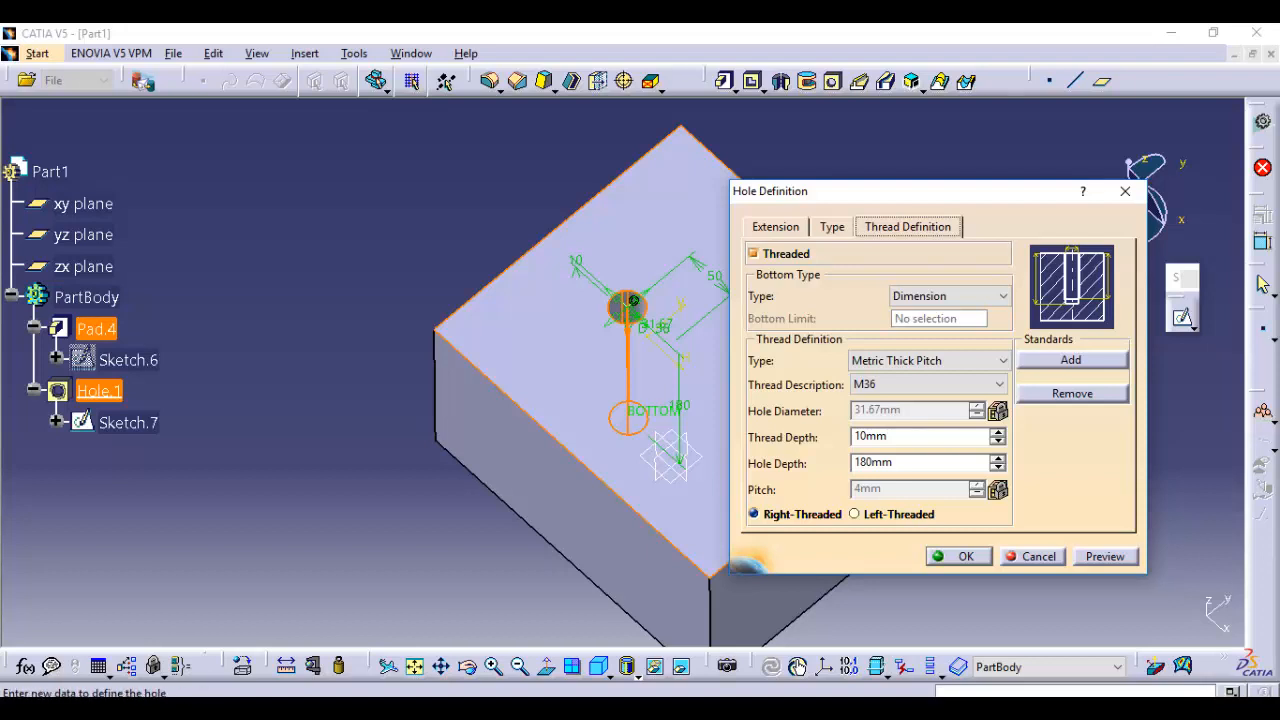
{"action": "left_click", "coordinate": [960, 556]}
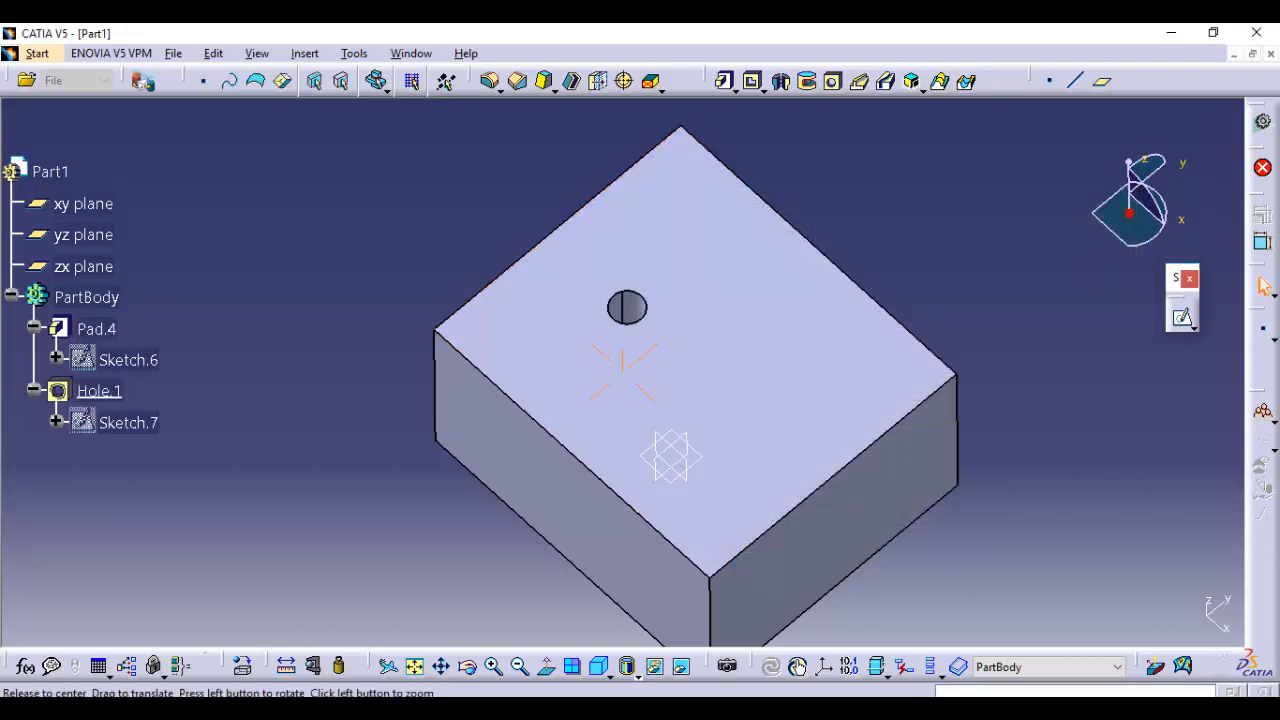
Undo the hole and the block with its sketch so that the part body is empty
{"action": "middle_click_drag", "start_coordinate": [622, 372], "coordinate": [622, 470], "text": "ctrl"}
{"action": "key", "text": "ctrl+z"}
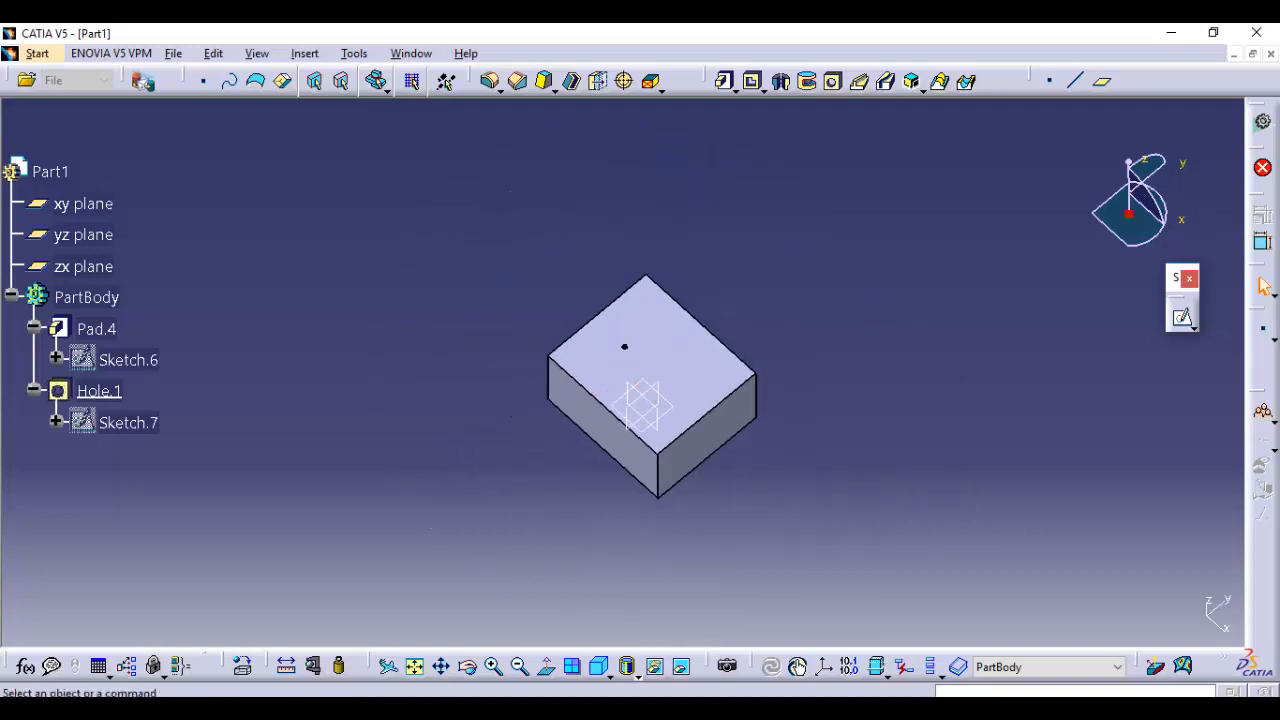
{"action": "key", "text": "ctrl+z"}
{"action": "key", "text": "ctrl+z"}
{"action": "middle_click_drag", "start_coordinate": [640, 400], "coordinate": [528, 399]}
{"action": "left_click", "coordinate": [599, 667]}
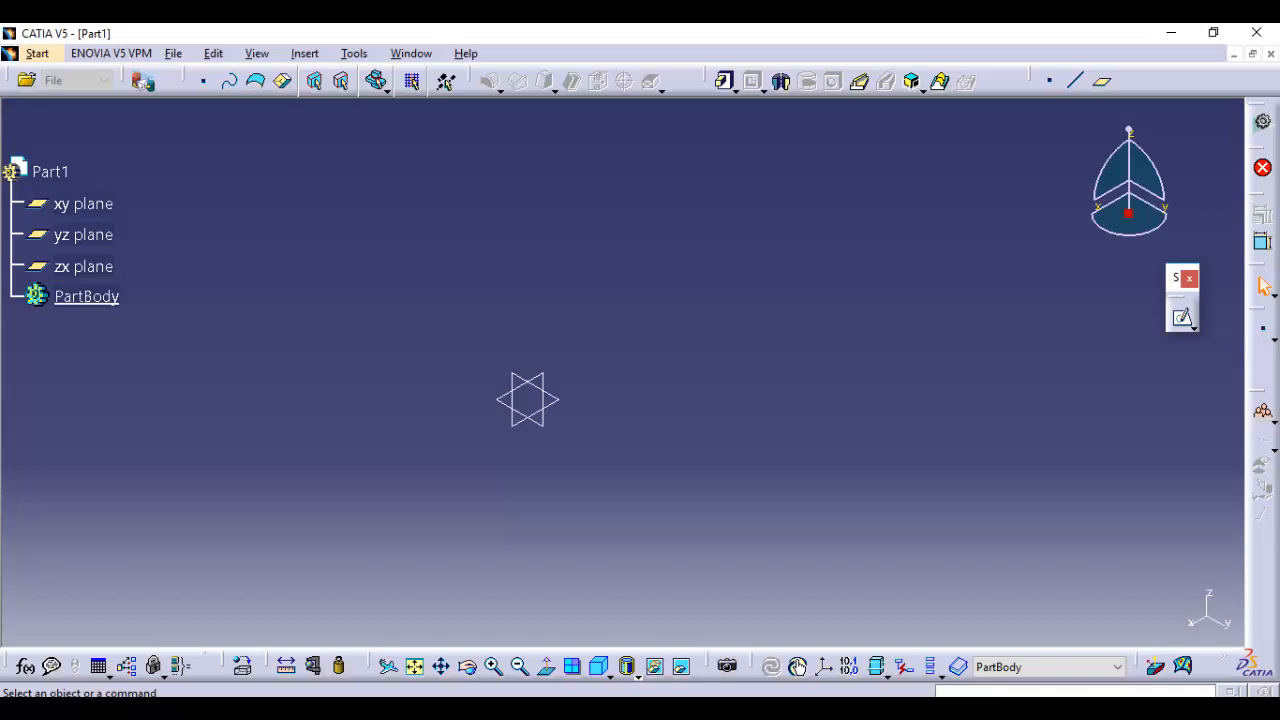
Create a sketch on the yz plane and start a profile with a sloped line rising from the origin
{"action": "left_click", "coordinate": [1182, 317]}
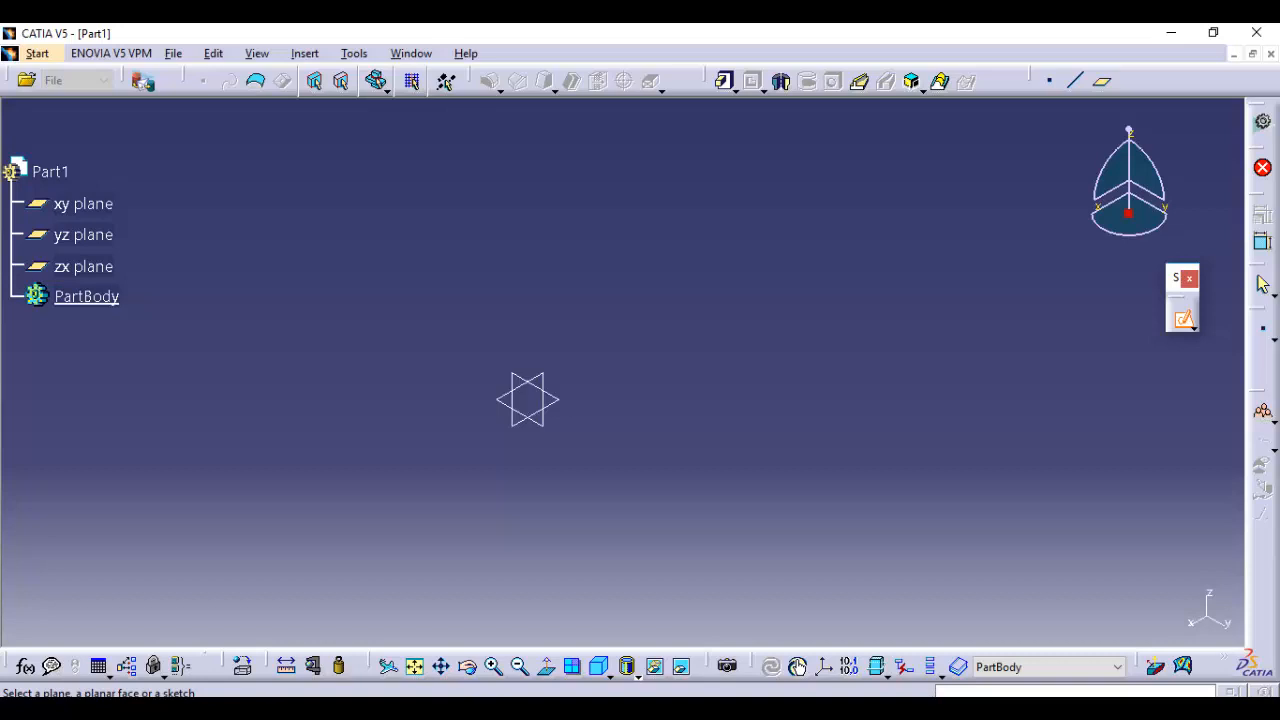
{"action": "left_click", "coordinate": [84, 234]}
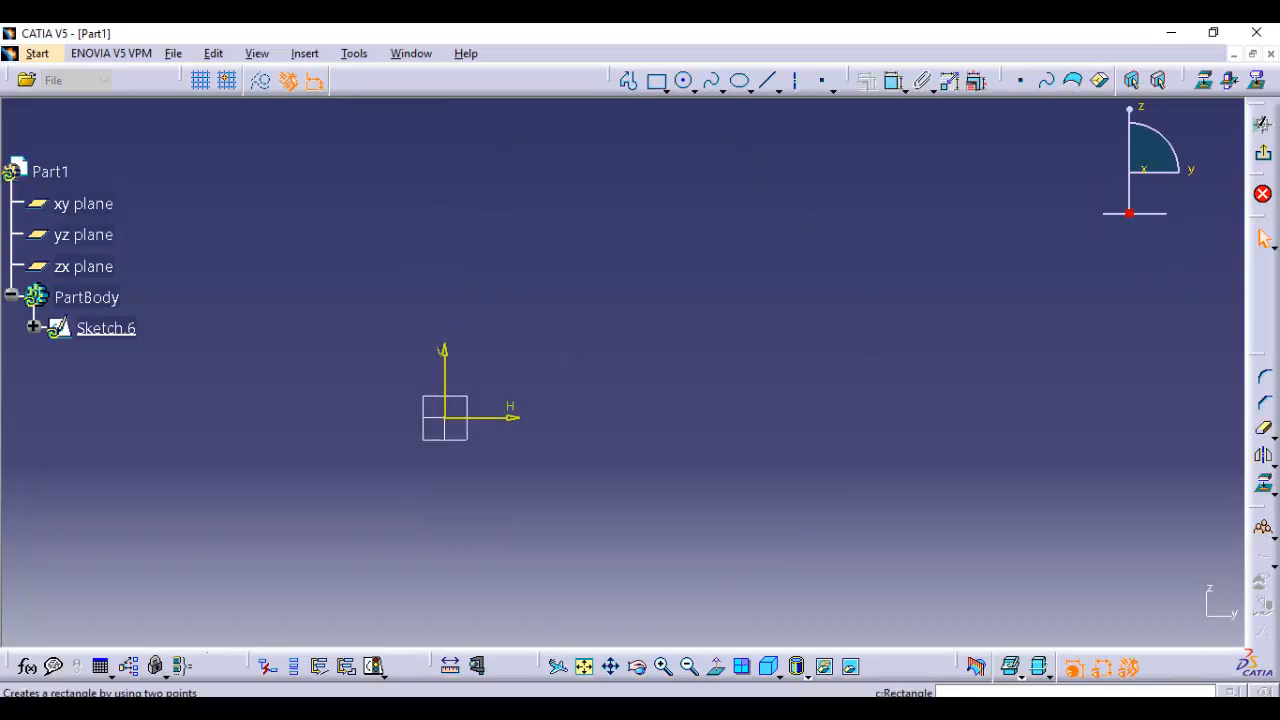
{"action": "left_click", "coordinate": [656, 80]}
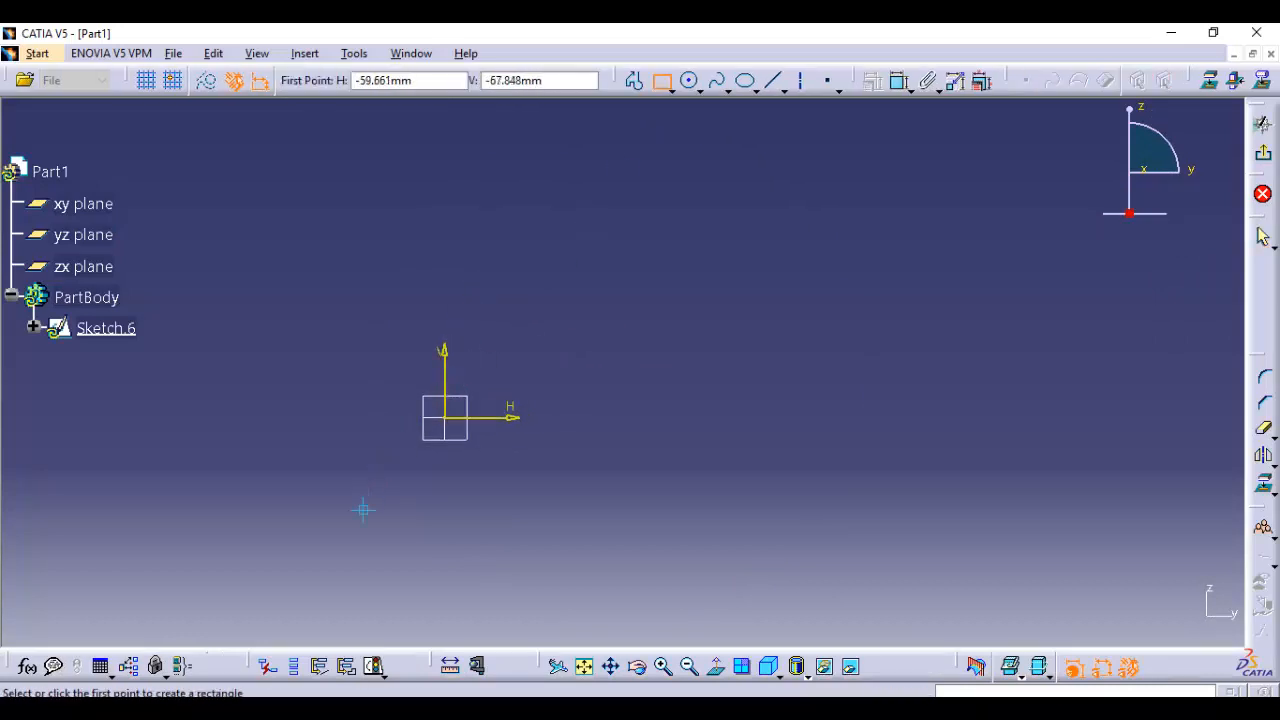
{"action": "left_click", "coordinate": [633, 80]}
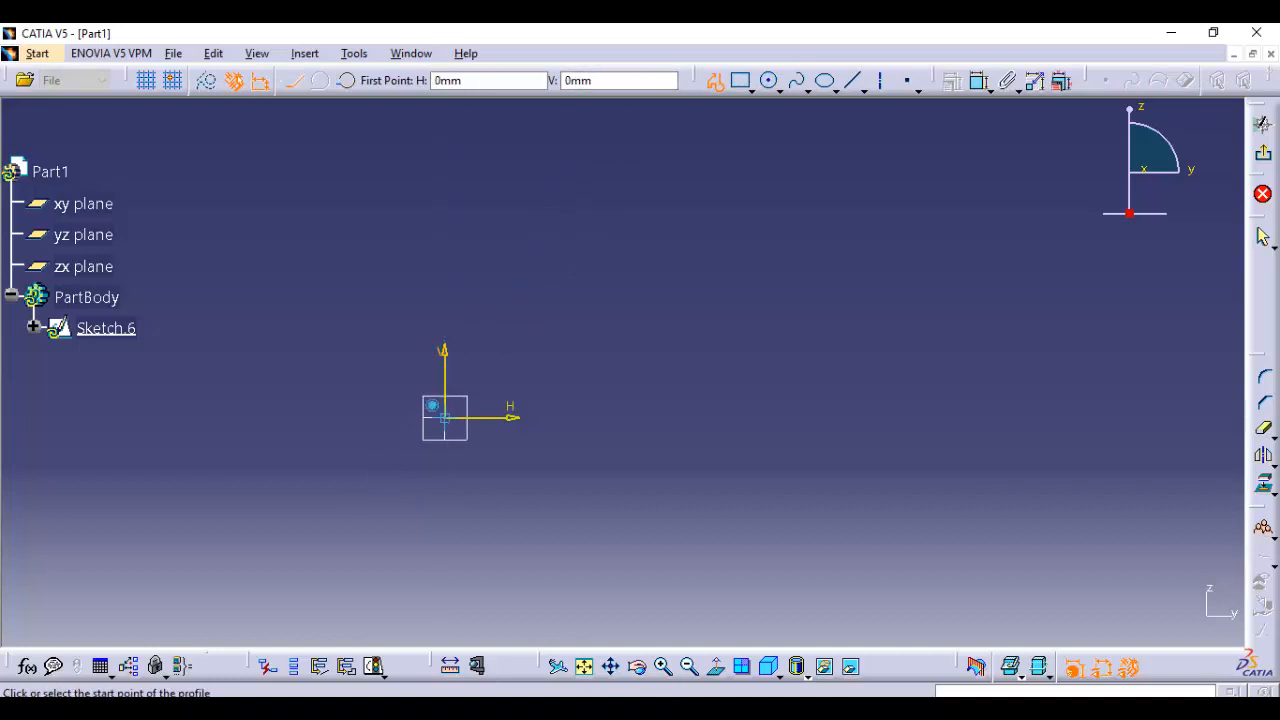
{"action": "left_click", "coordinate": [444, 416]}
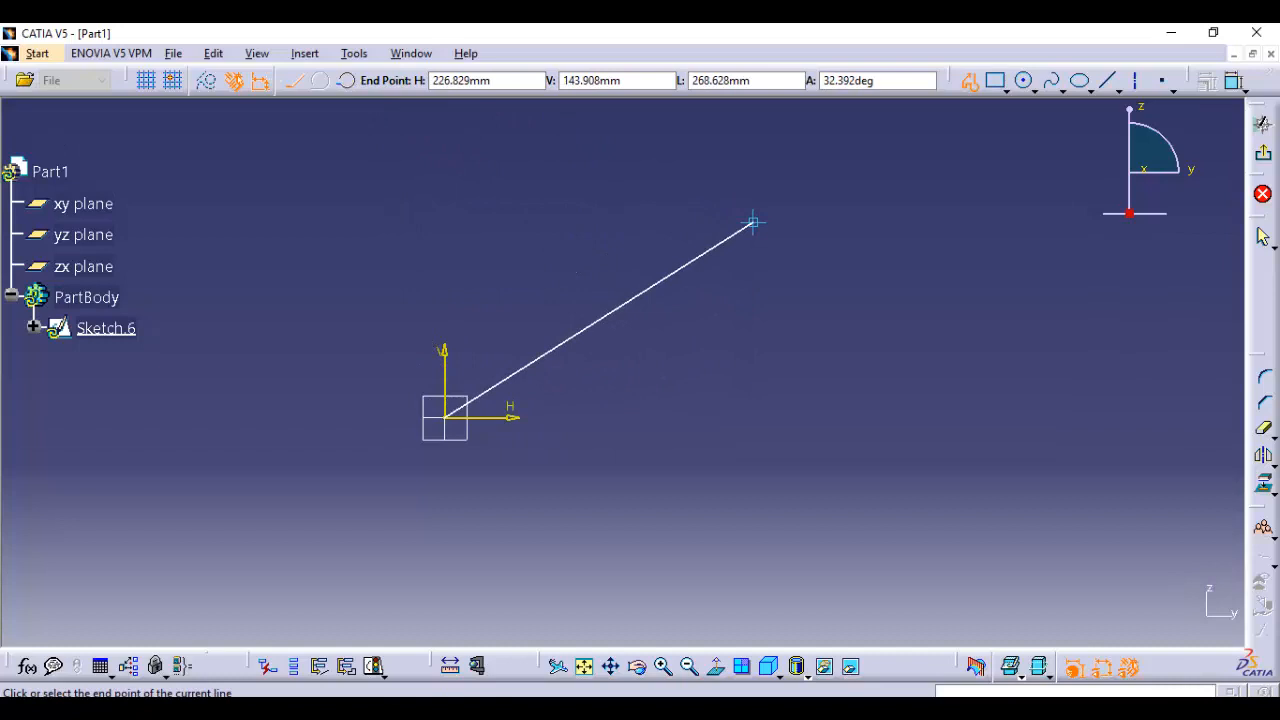
{"action": "left_click", "coordinate": [753, 222]}
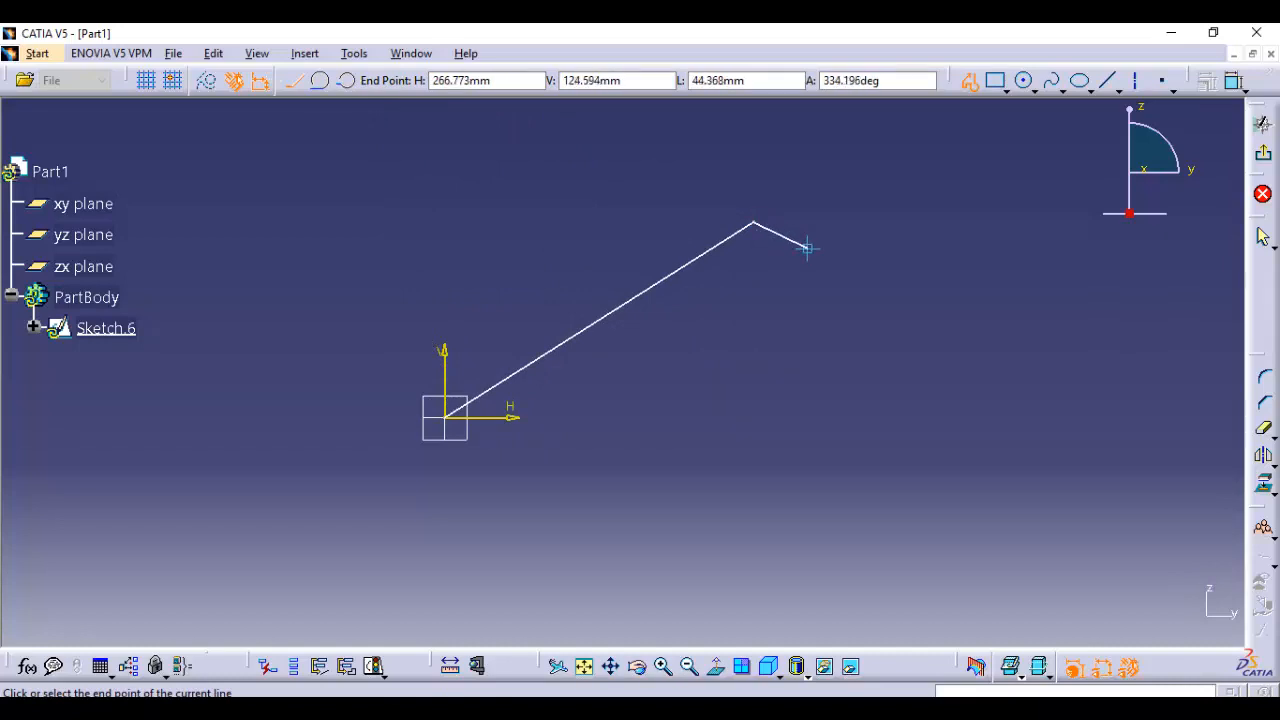
Continue the profile from the sloped line with three successive tangent arcs forming a wave, and exit the sketch
{"action": "left_click", "coordinate": [320, 80]}
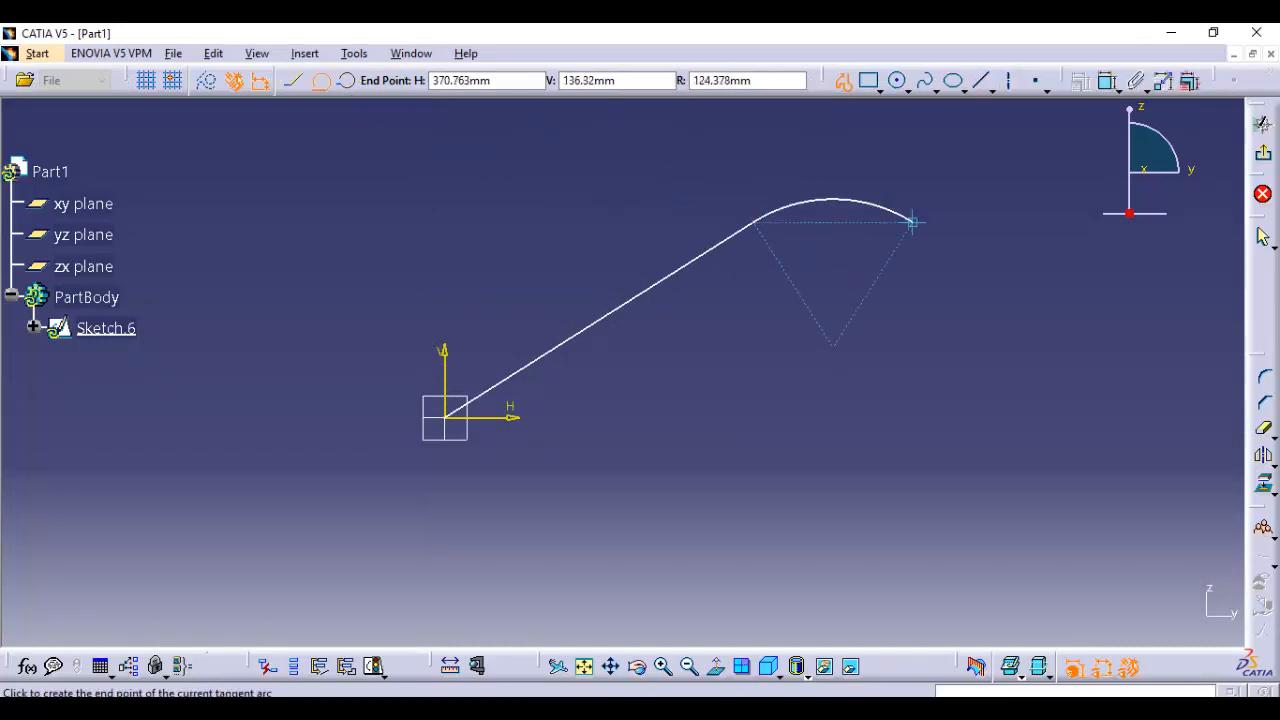
{"action": "left_click", "coordinate": [1093, 310]}
{"action": "middle_click_drag", "start_coordinate": [803, 343], "coordinate": [665, 497]}
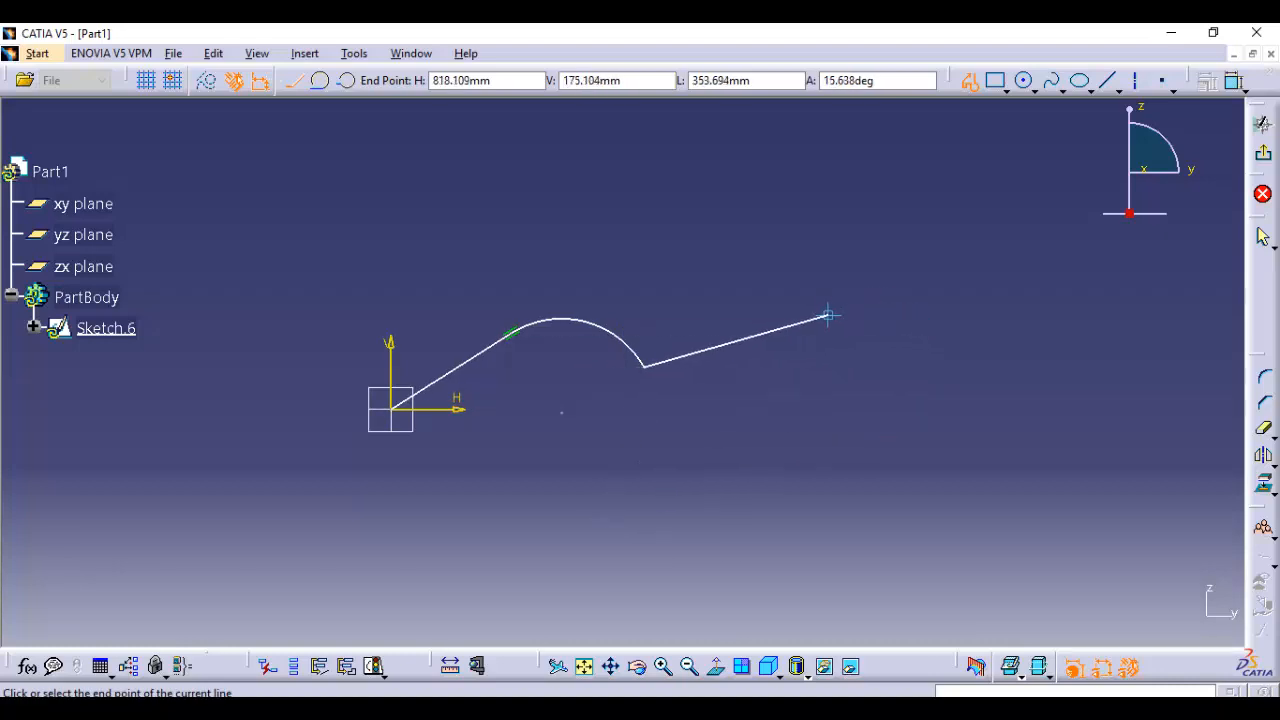
{"action": "left_click", "coordinate": [319, 80]}
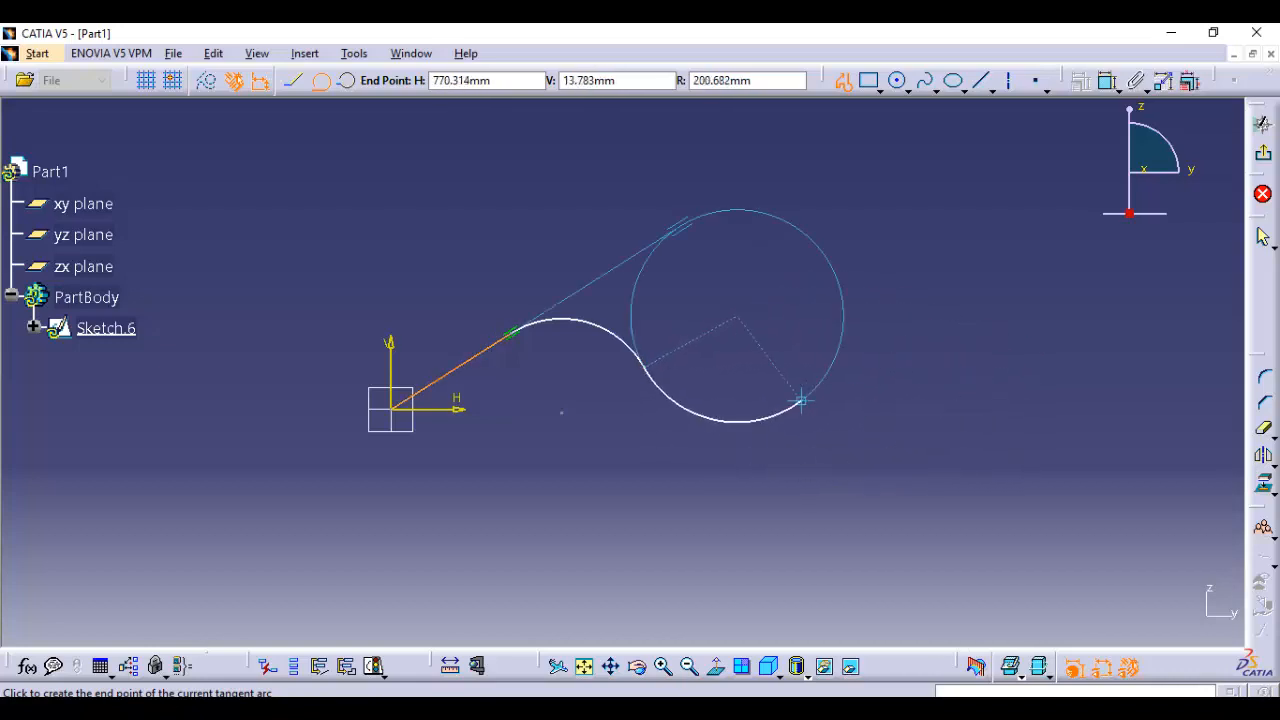
{"action": "left_click", "coordinate": [777, 389]}
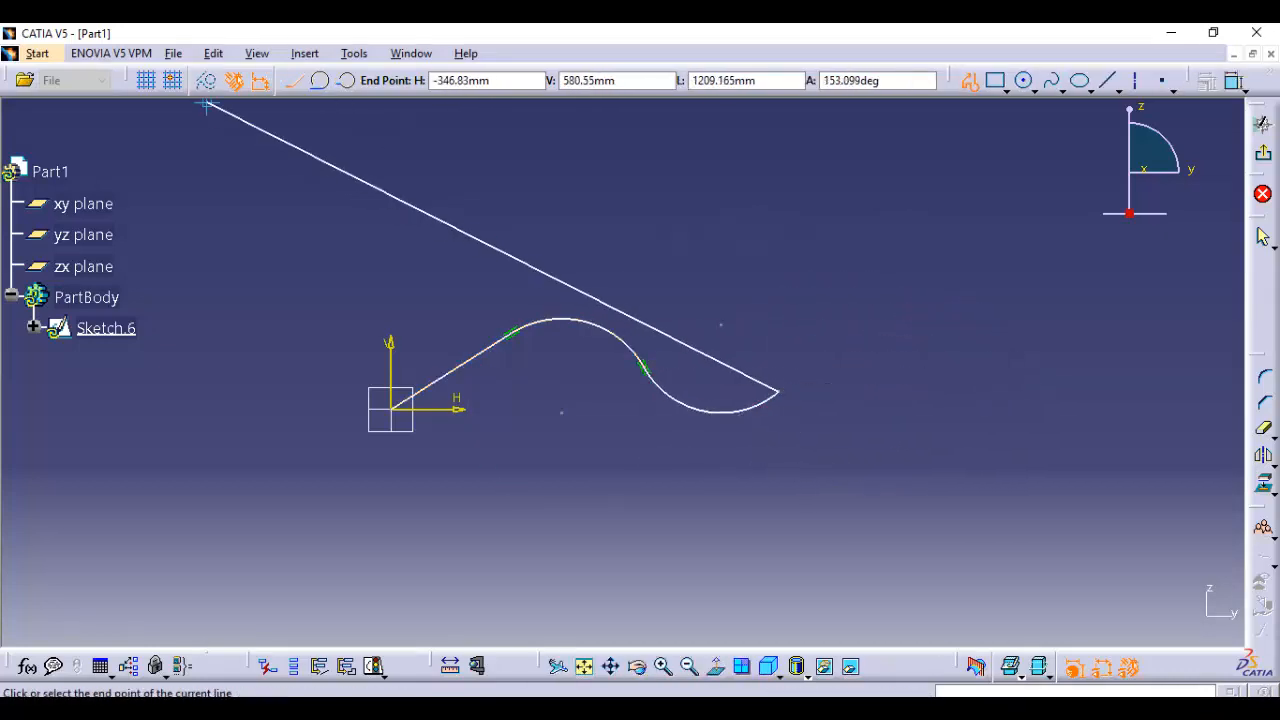
{"action": "left_click", "coordinate": [319, 80]}
{"action": "left_click", "coordinate": [987, 420]}
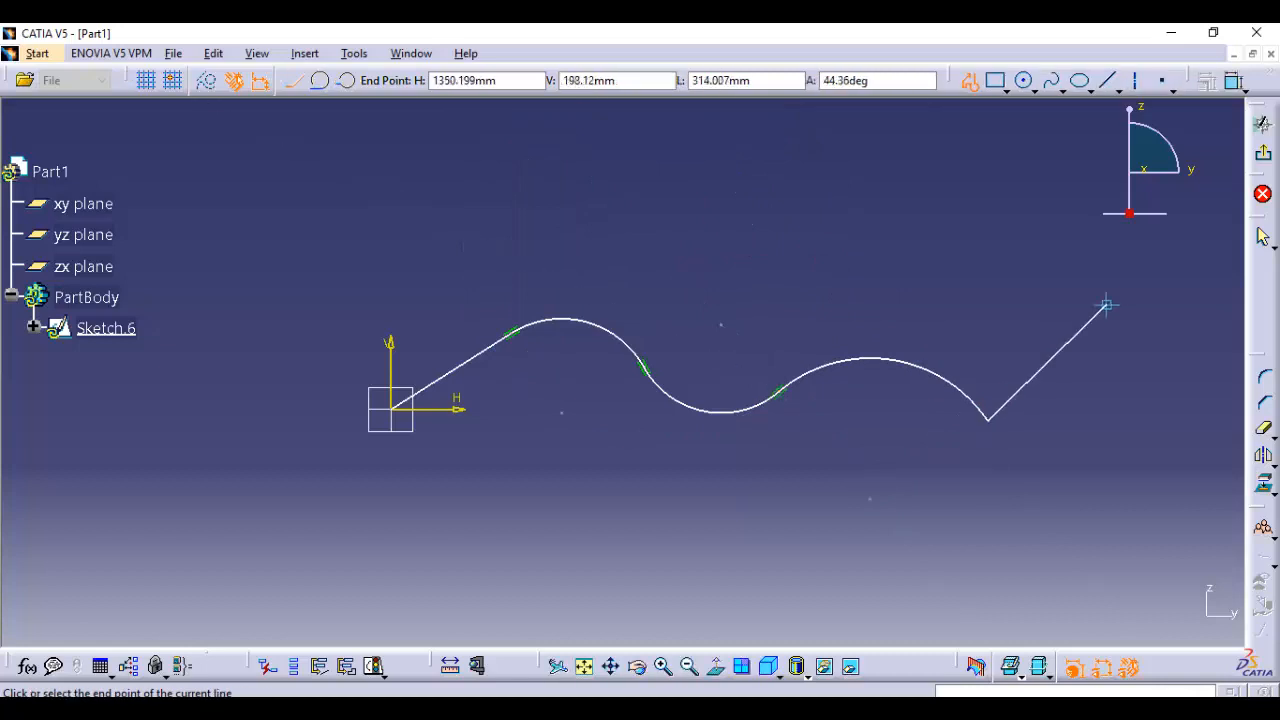
{"action": "left_click", "coordinate": [1263, 154]}
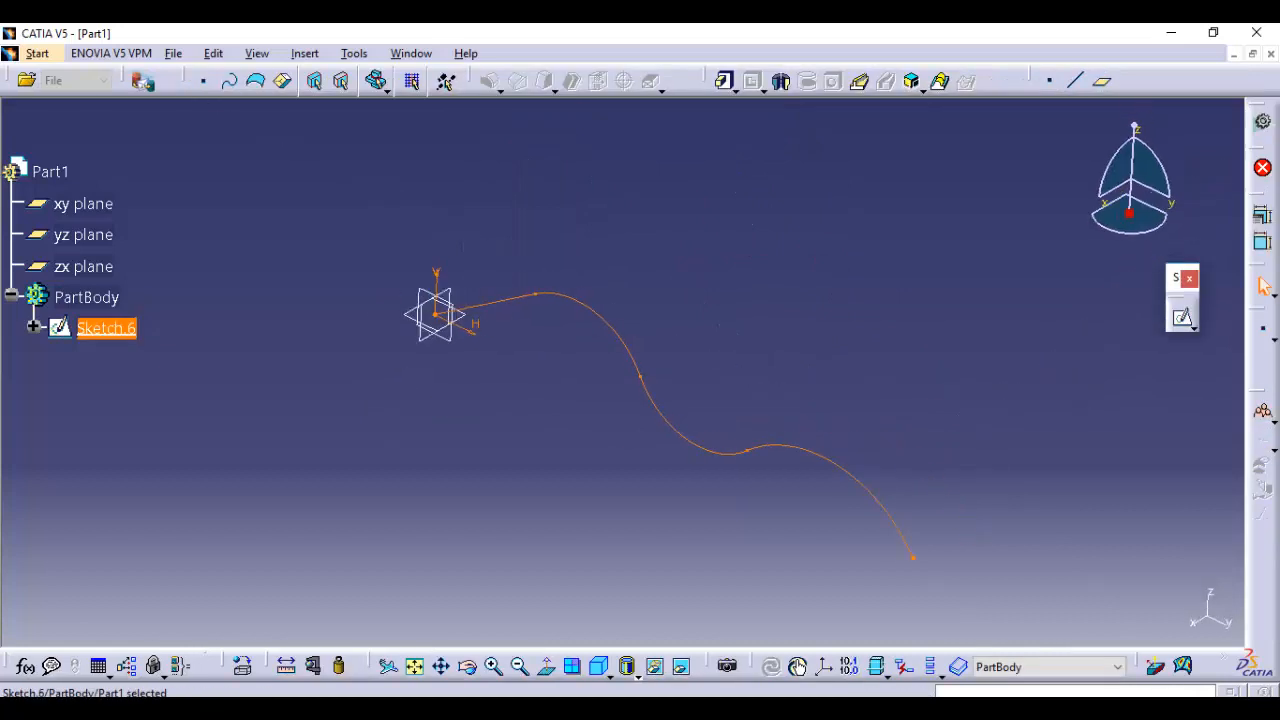
{"action": "middle_click_drag", "start_coordinate": [622, 372], "coordinate": [622, 410]}
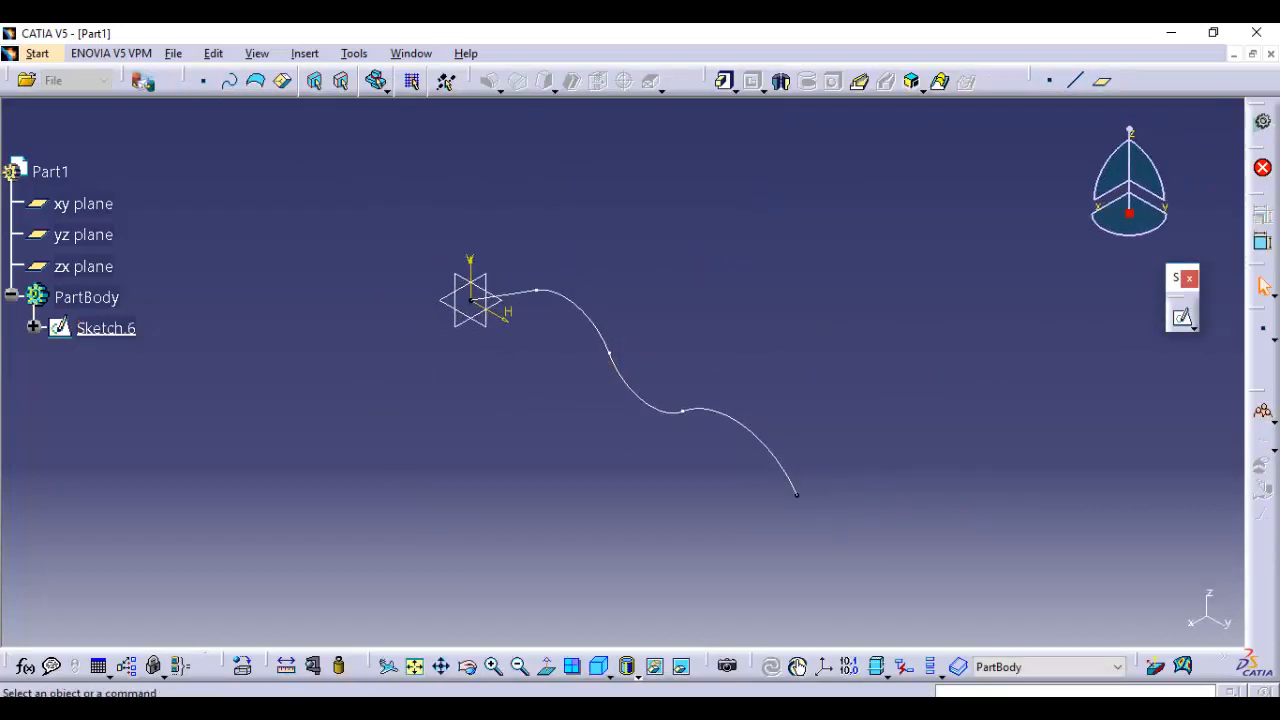
Create a sketch on the xy plane, draw a rectangle around the origin, and exit the sketch
{"action": "left_click", "coordinate": [1182, 317]}
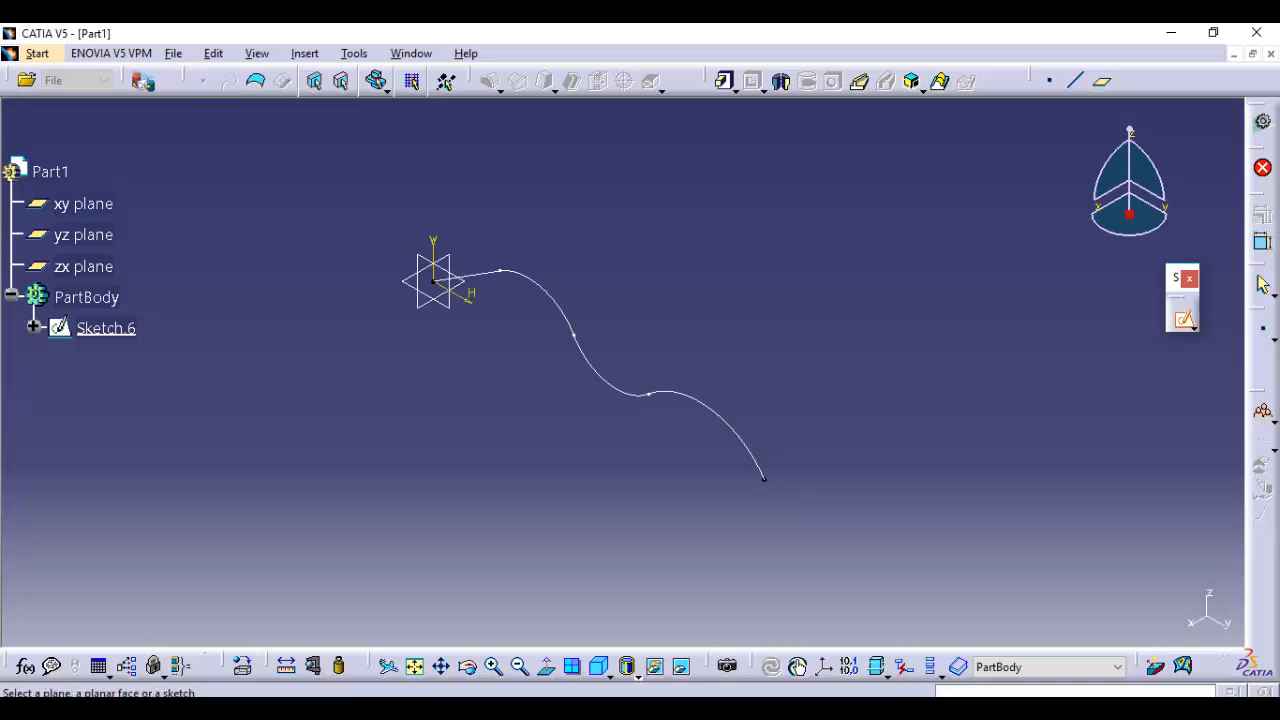
{"action": "middle_click_drag", "start_coordinate": [480, 362], "coordinate": [490, 430]}
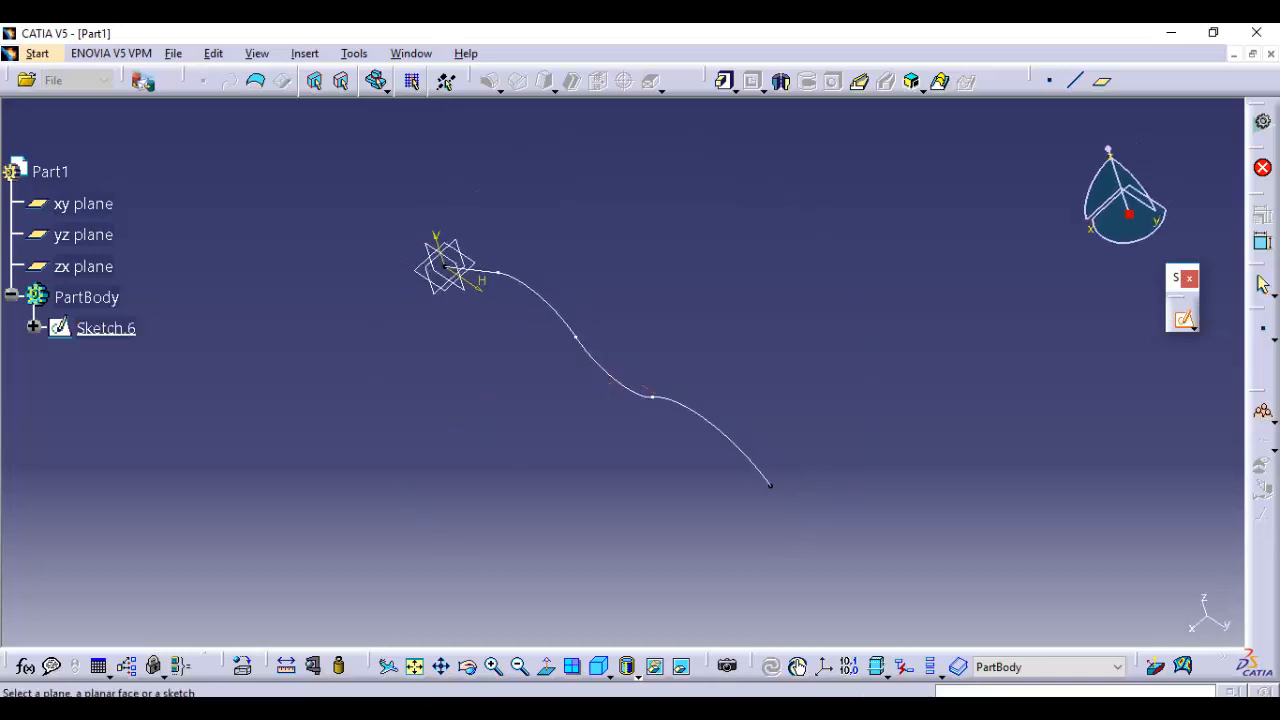
{"action": "left_click", "coordinate": [83, 204]}
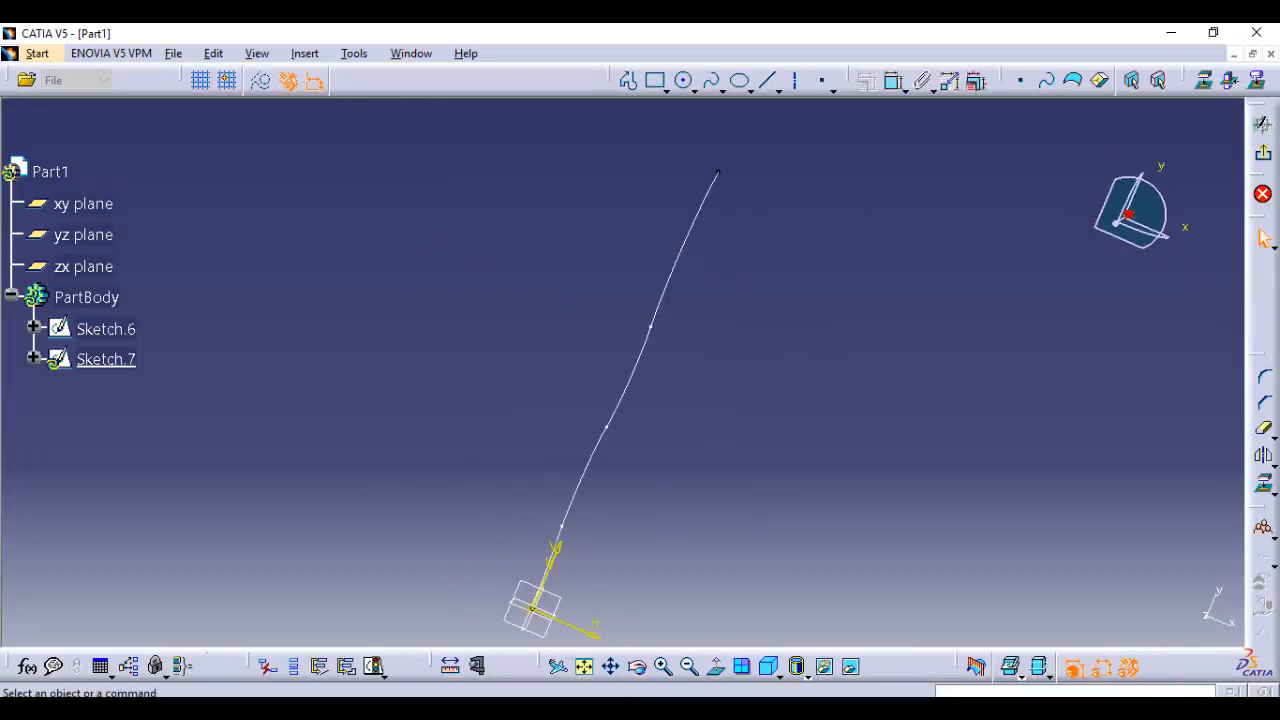
{"action": "left_click", "coordinate": [655, 80]}
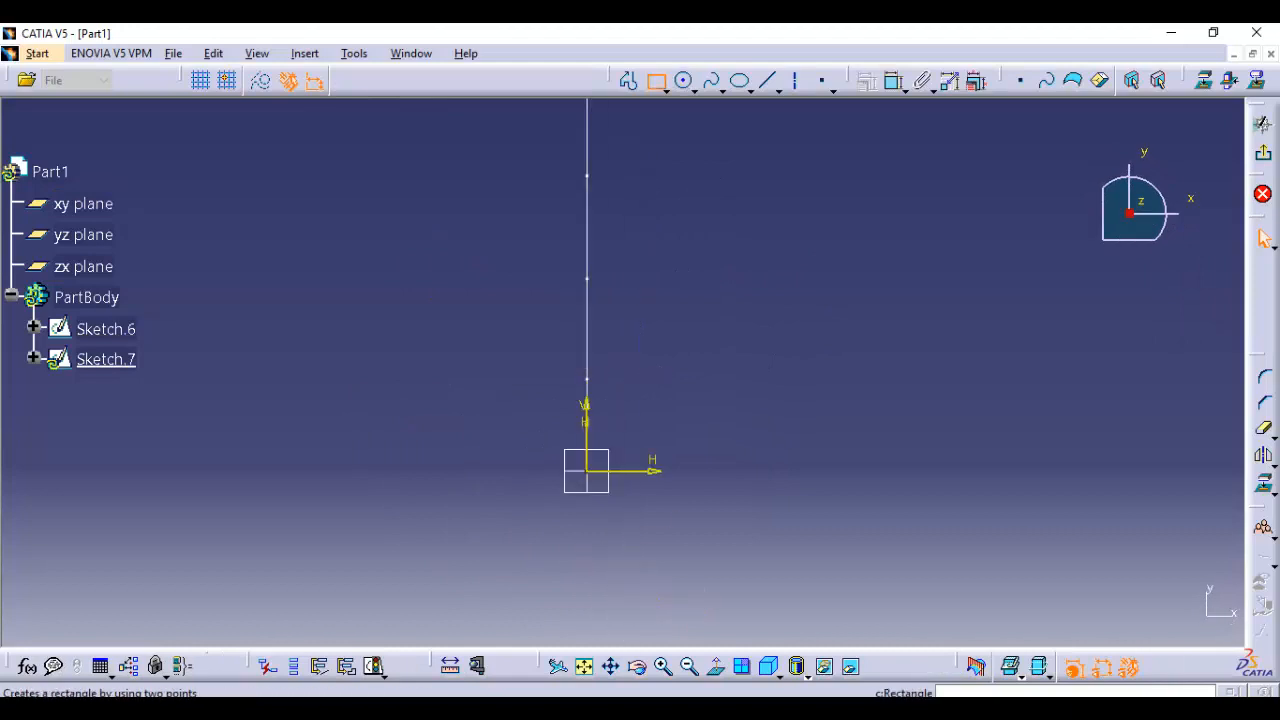
{"action": "left_click", "coordinate": [502, 535]}
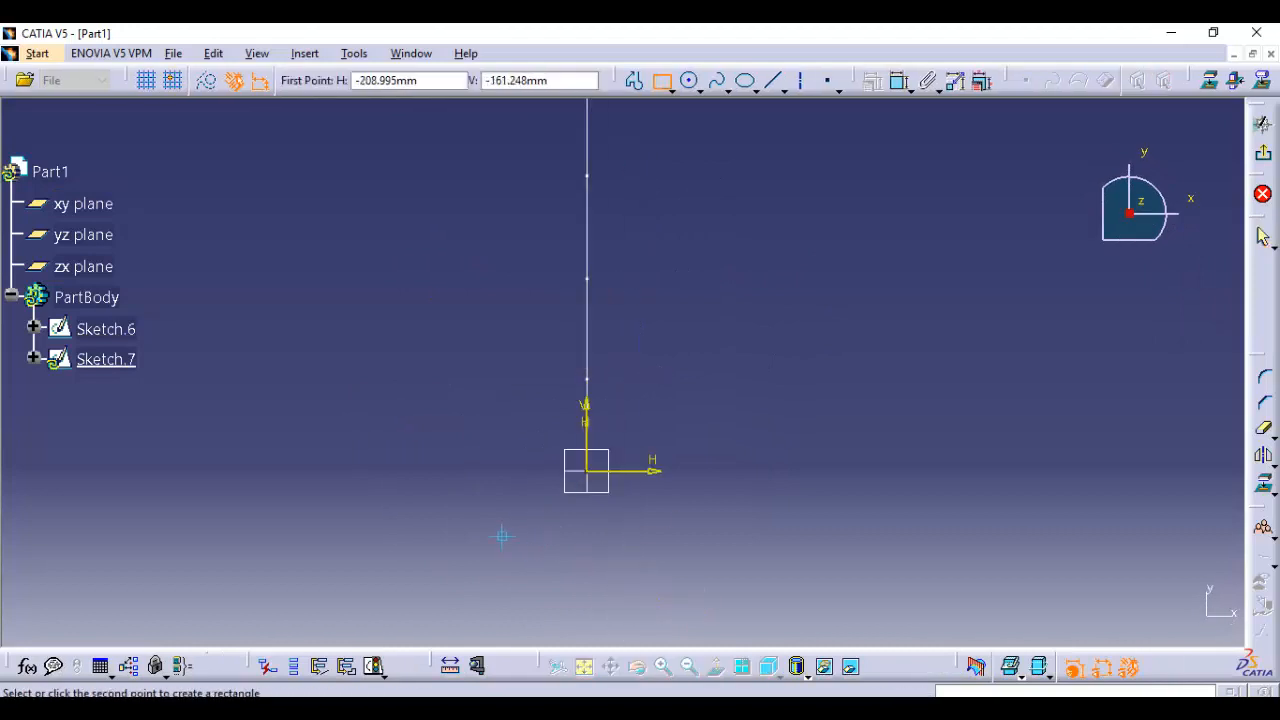
{"action": "left_click", "coordinate": [686, 417]}
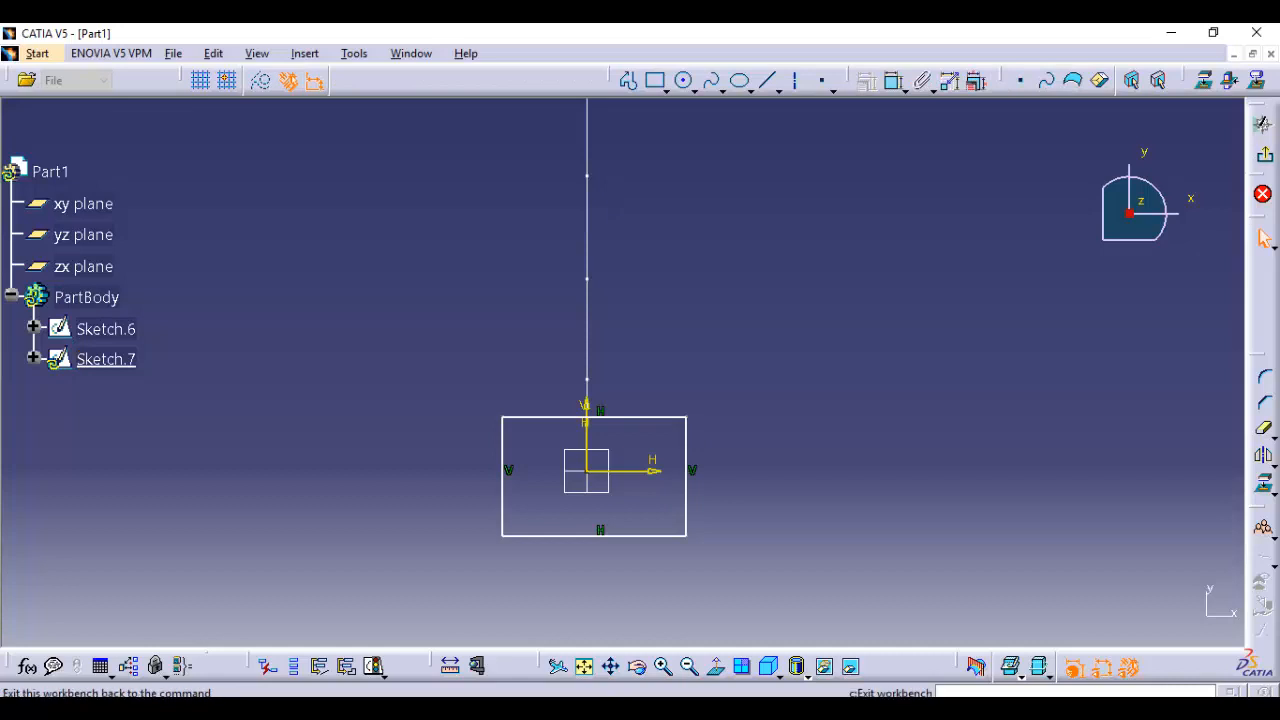
{"action": "left_click", "coordinate": [1265, 154]}
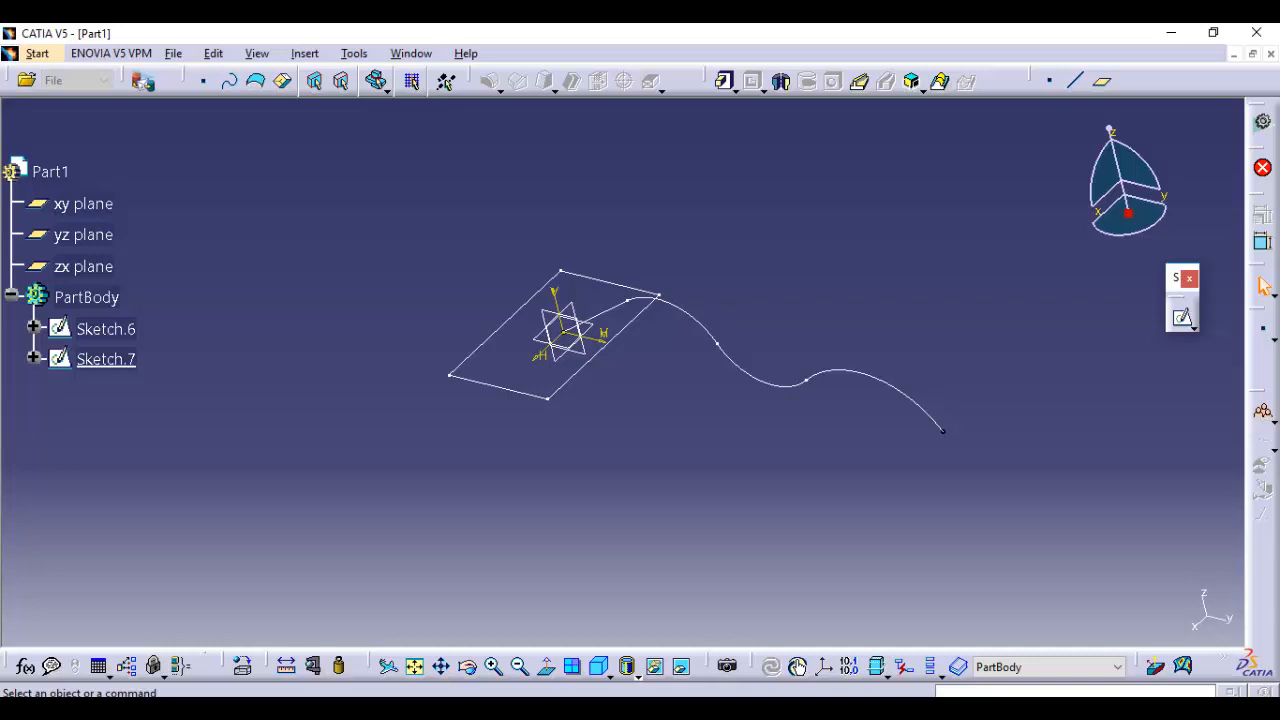
Try to create a rib from the rectangle sketch along the wavy center curve with Keep angle profile control
{"action": "left_click", "coordinate": [860, 82]}
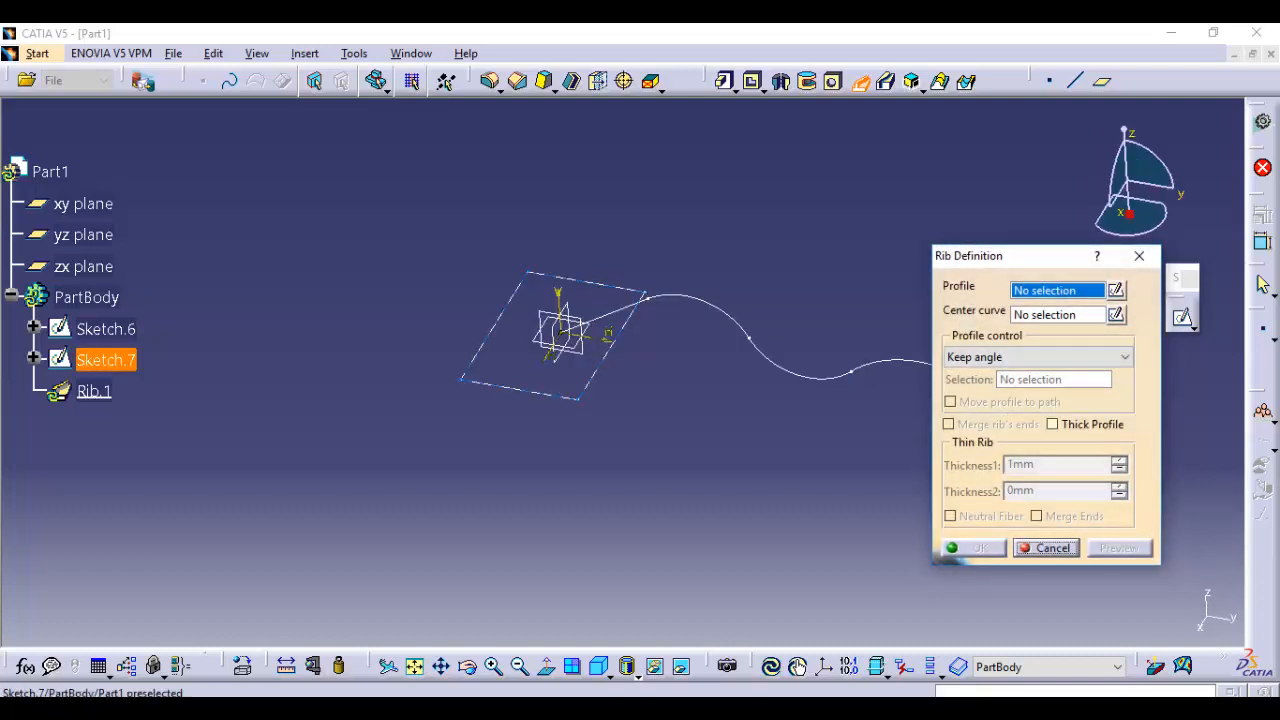
{"action": "left_click", "coordinate": [106, 359]}
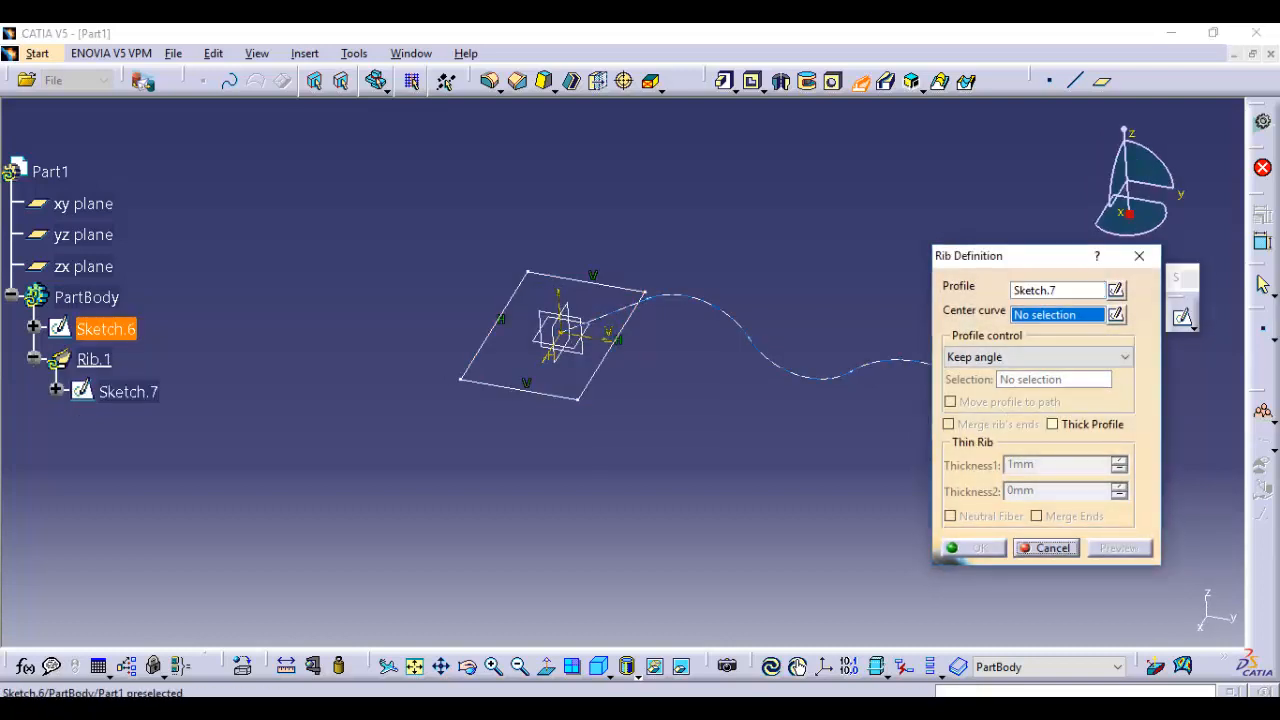
{"action": "left_click", "coordinate": [106, 329]}
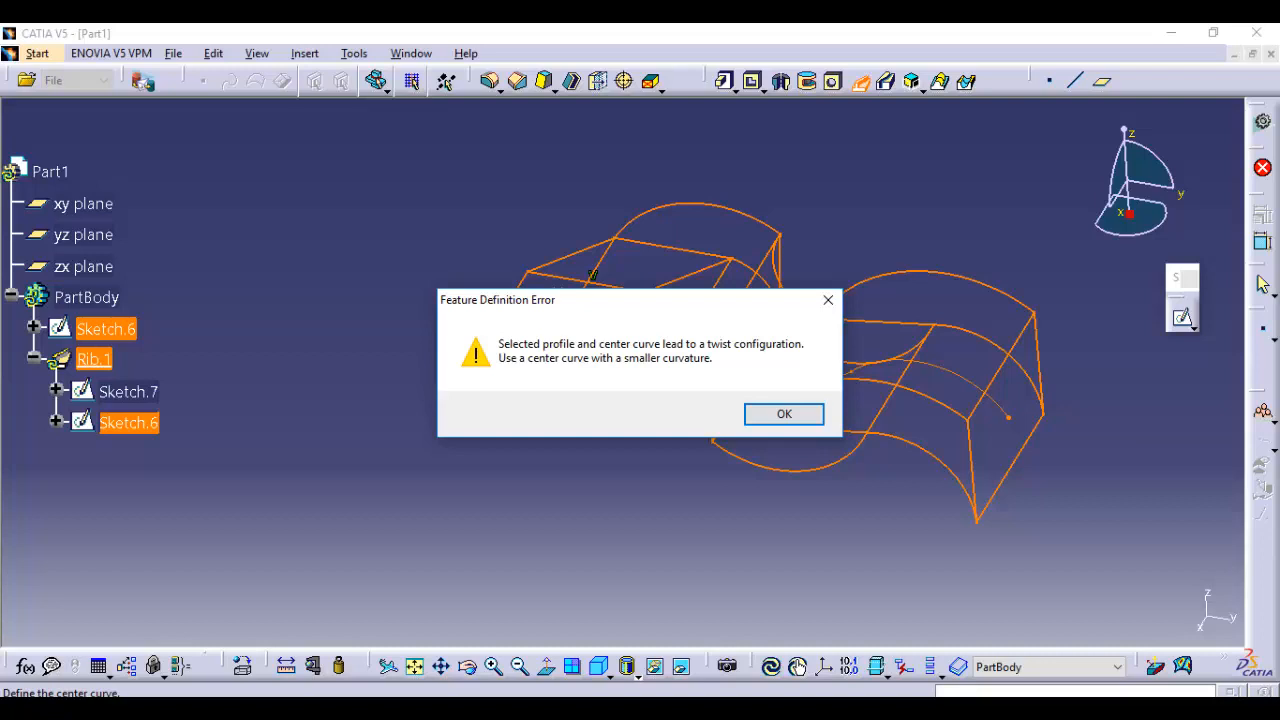
{"action": "left_click", "coordinate": [784, 414]}
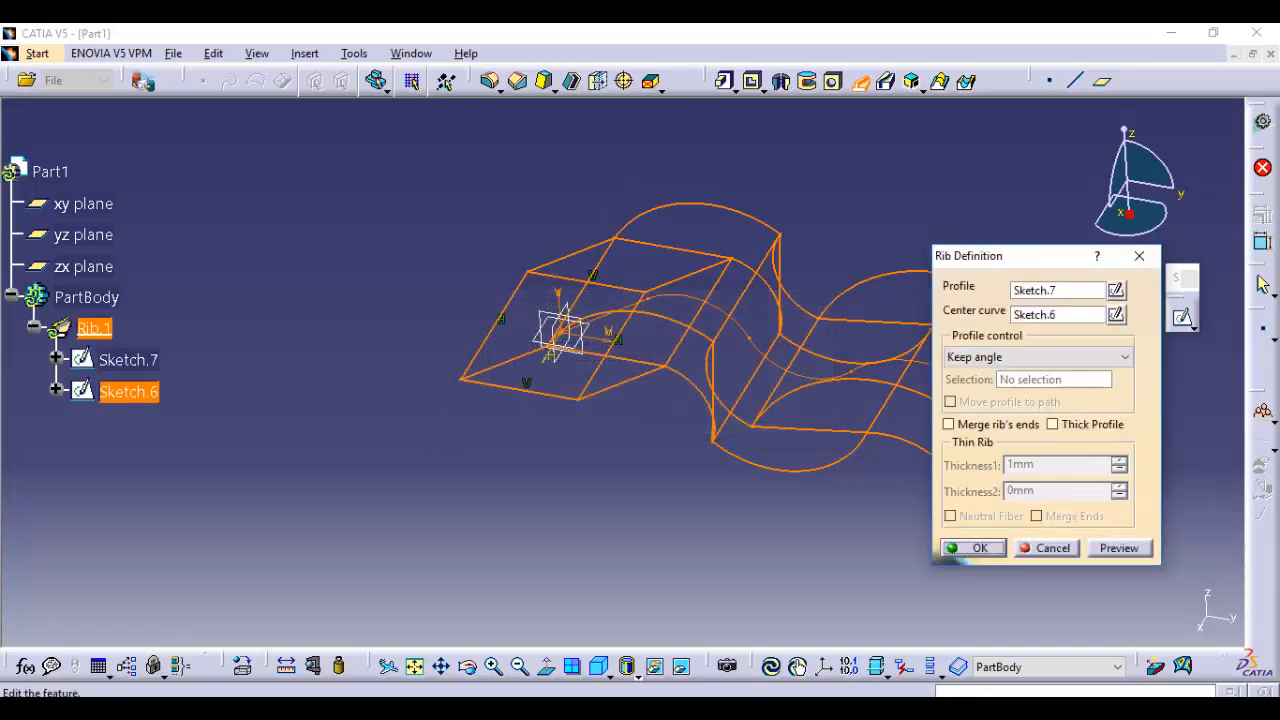
{"action": "middle_click_drag", "start_coordinate": [784, 414], "coordinate": [802, 226]}
{"action": "middle_click_drag", "start_coordinate": [622, 370], "coordinate": [556, 387]}
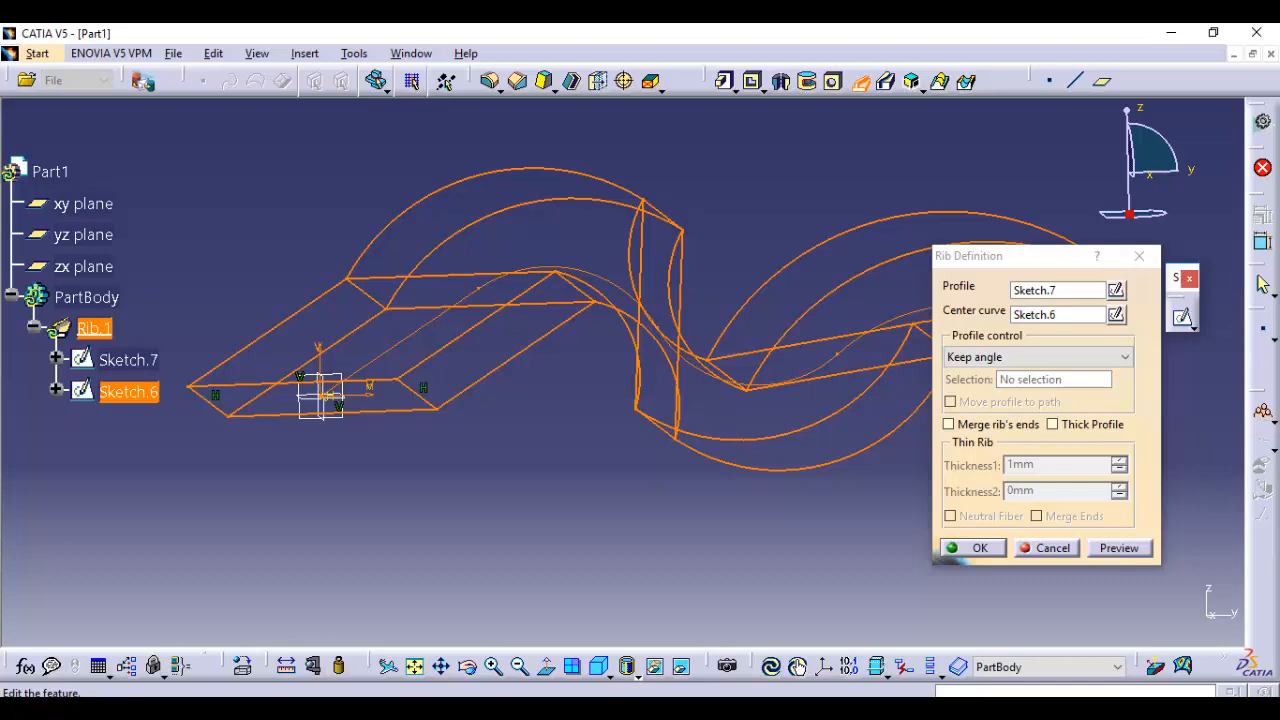
{"action": "middle_click_drag", "start_coordinate": [438, 298], "coordinate": [487, 279]}
{"action": "middle_click_drag", "start_coordinate": [486, 285], "coordinate": [501, 347]}
{"action": "middle_click_drag", "start_coordinate": [626, 378], "coordinate": [584, 407]}
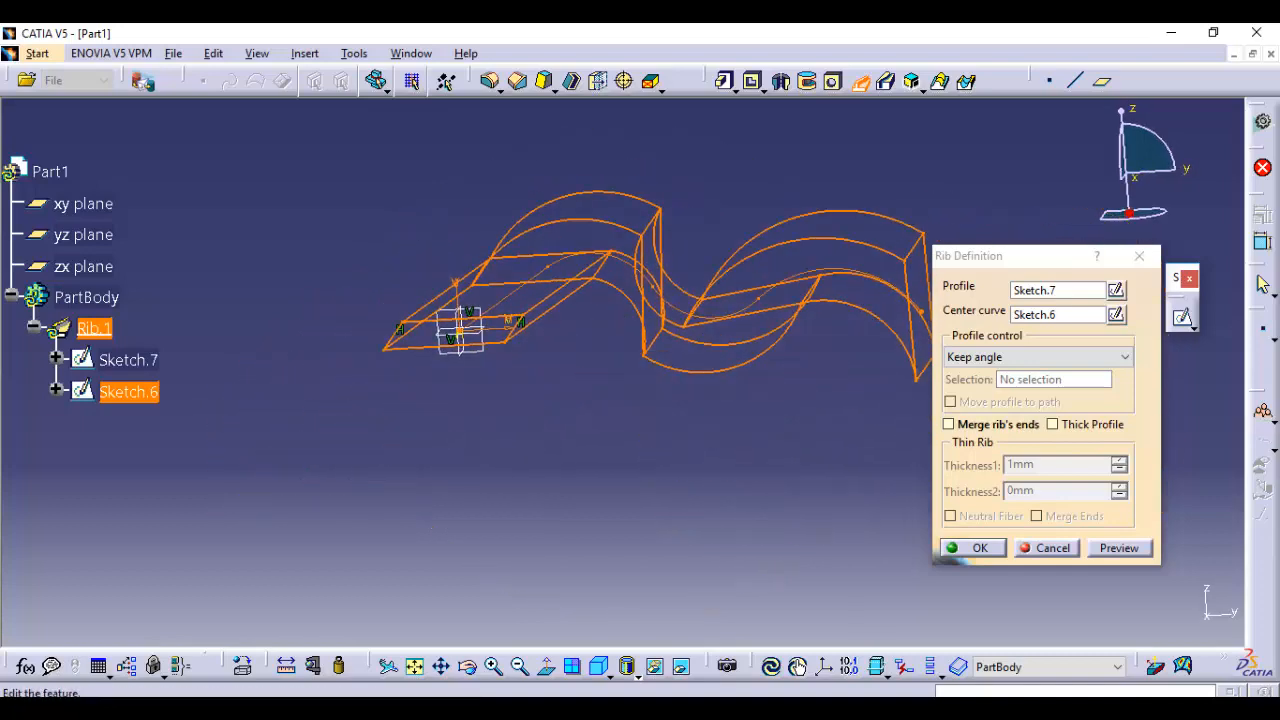
{"action": "left_click", "coordinate": [1048, 548]}
{"action": "middle_click_drag", "start_coordinate": [765, 250], "coordinate": [767, 347]}
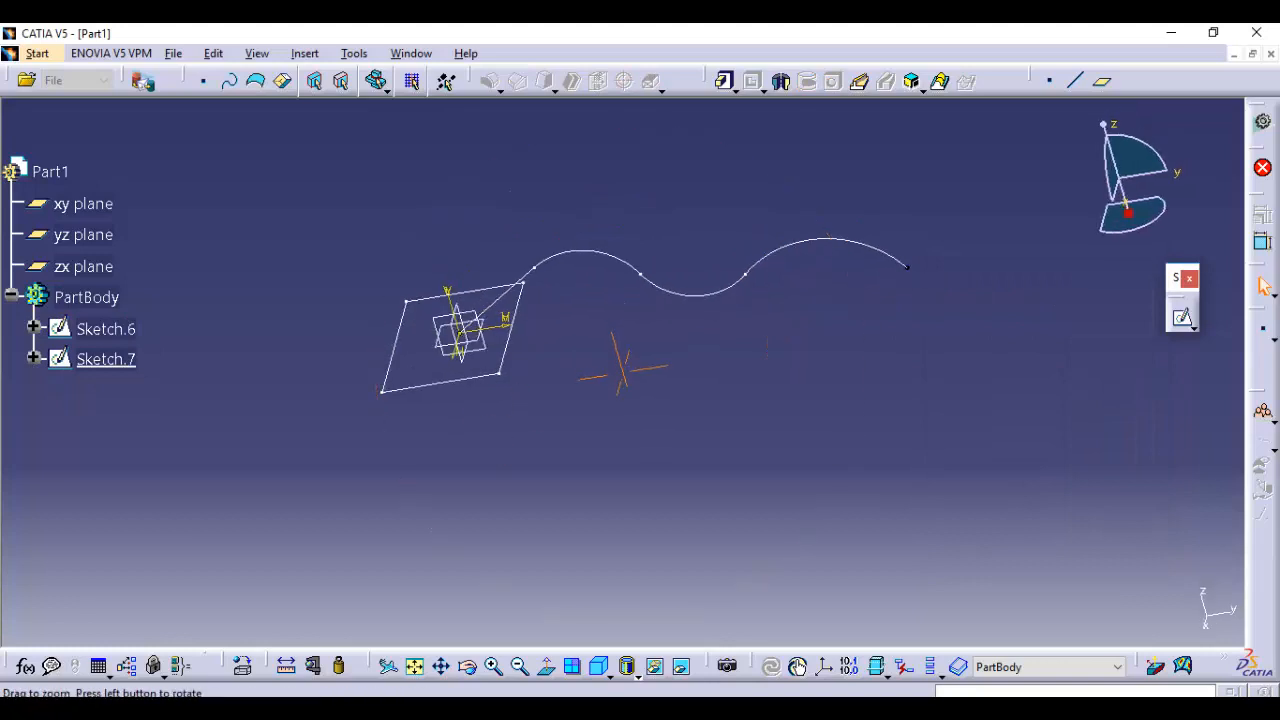
Reopen the rectangle sketch, move its sides inward to make a much smaller rectangle around the origin, and exit
{"action": "left_click", "coordinate": [448, 381]}
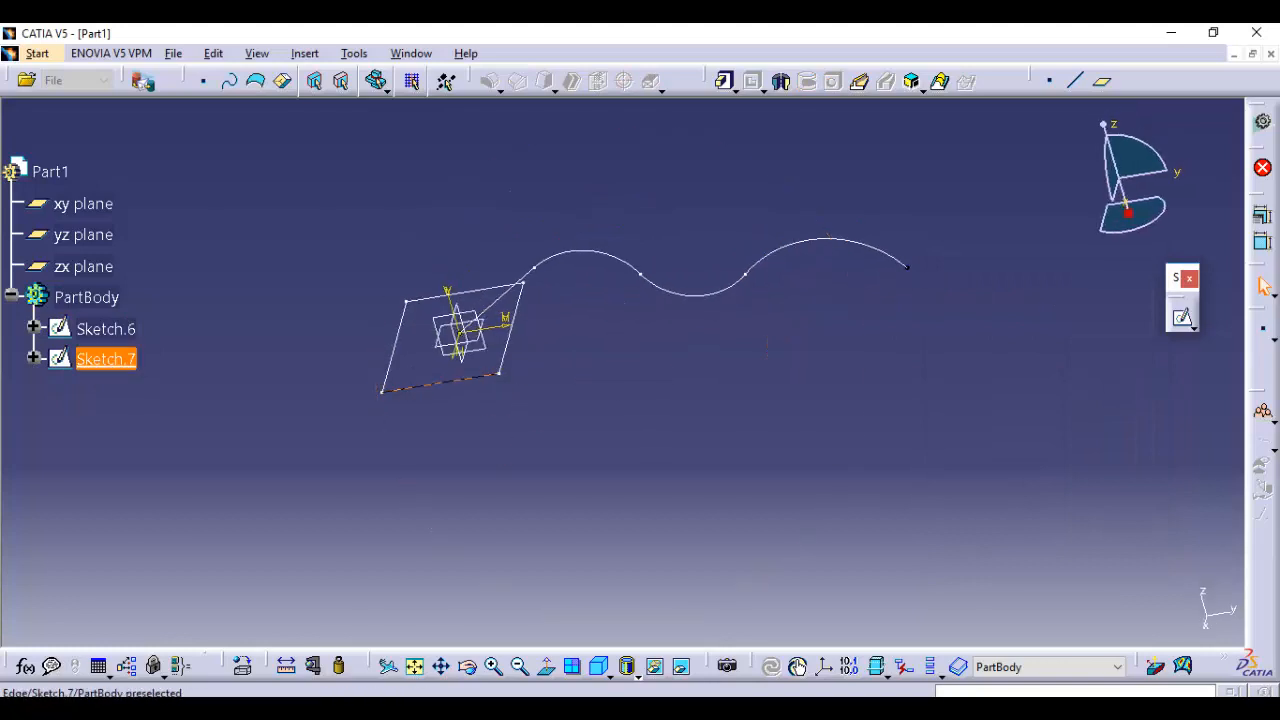
{"action": "double_click", "coordinate": [448, 381]}
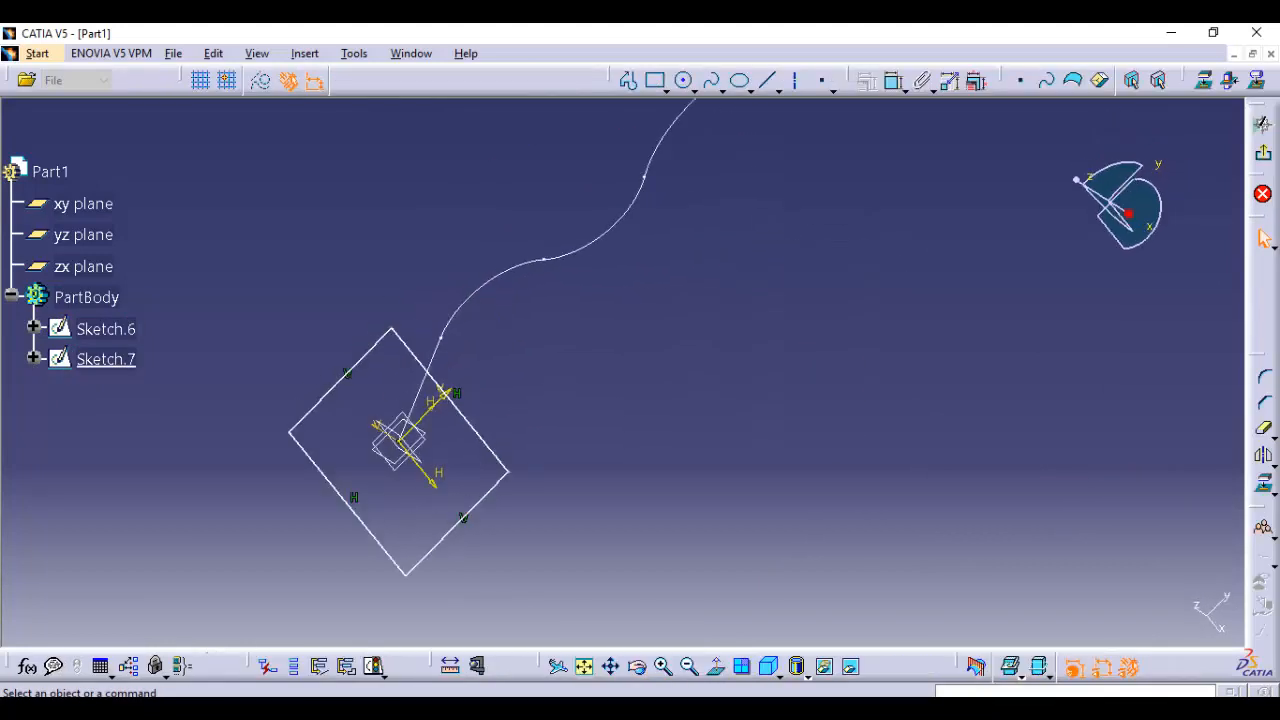
{"action": "mouse_move", "coordinate": [448, 381]}
{"action": "middle_mouse_down"}
{"action": "mouse_move", "coordinate": [461, 194]}
{"action": "mouse_move", "coordinate": [461, 234]}
{"action": "middle_mouse_up"}
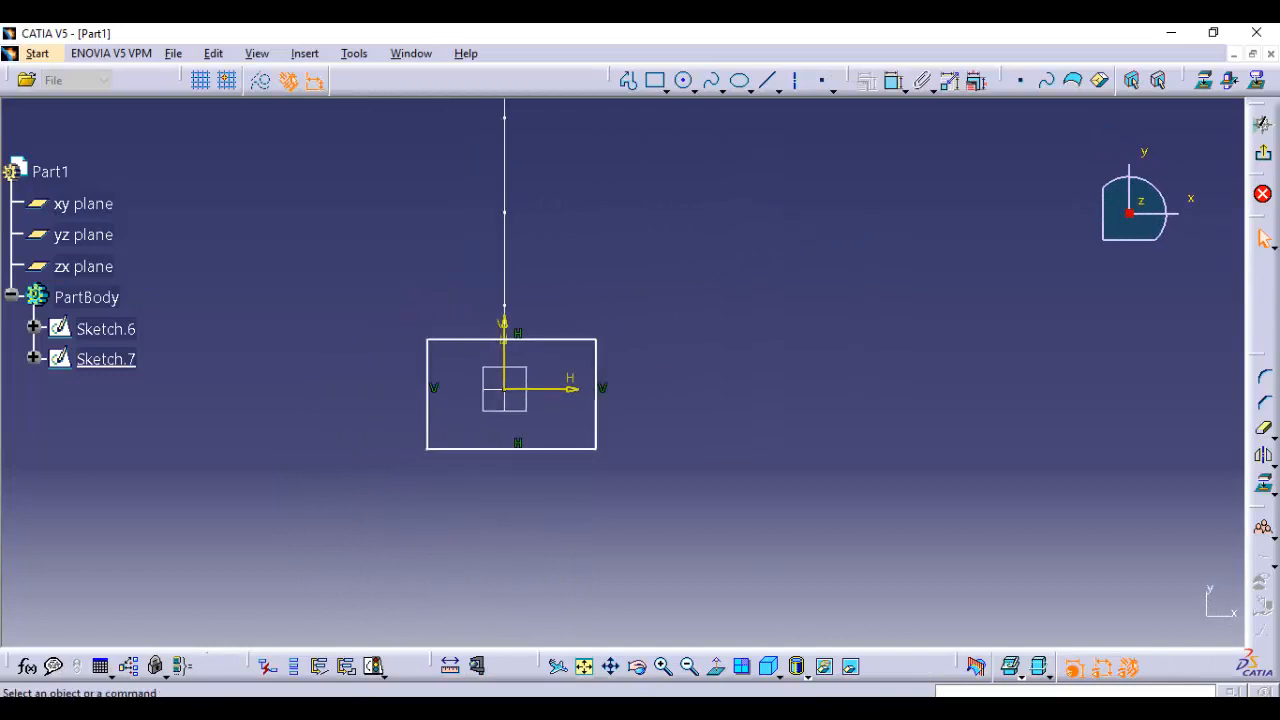
{"action": "left_click", "coordinate": [468, 339]}
{"action": "key", "text": "Escape"}
{"action": "left_click_drag", "start_coordinate": [597, 420], "coordinate": [539, 420]}
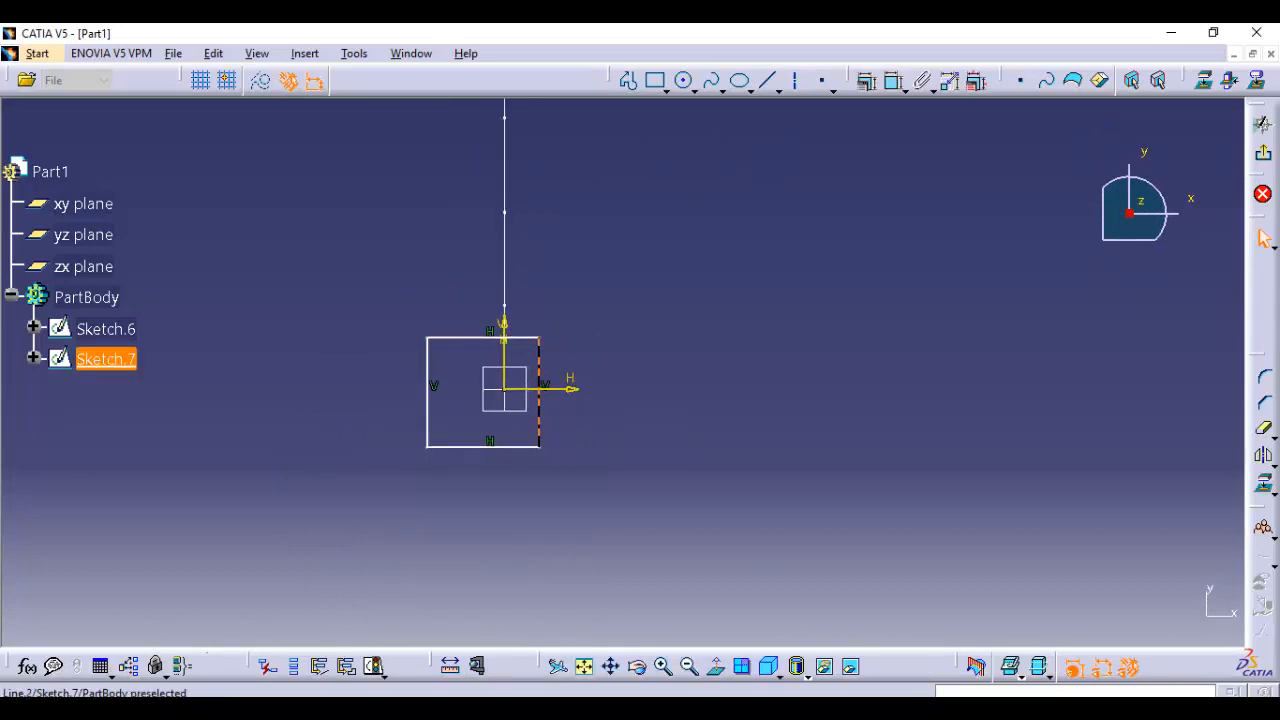
{"action": "left_click_drag", "start_coordinate": [468, 338], "coordinate": [468, 358]}
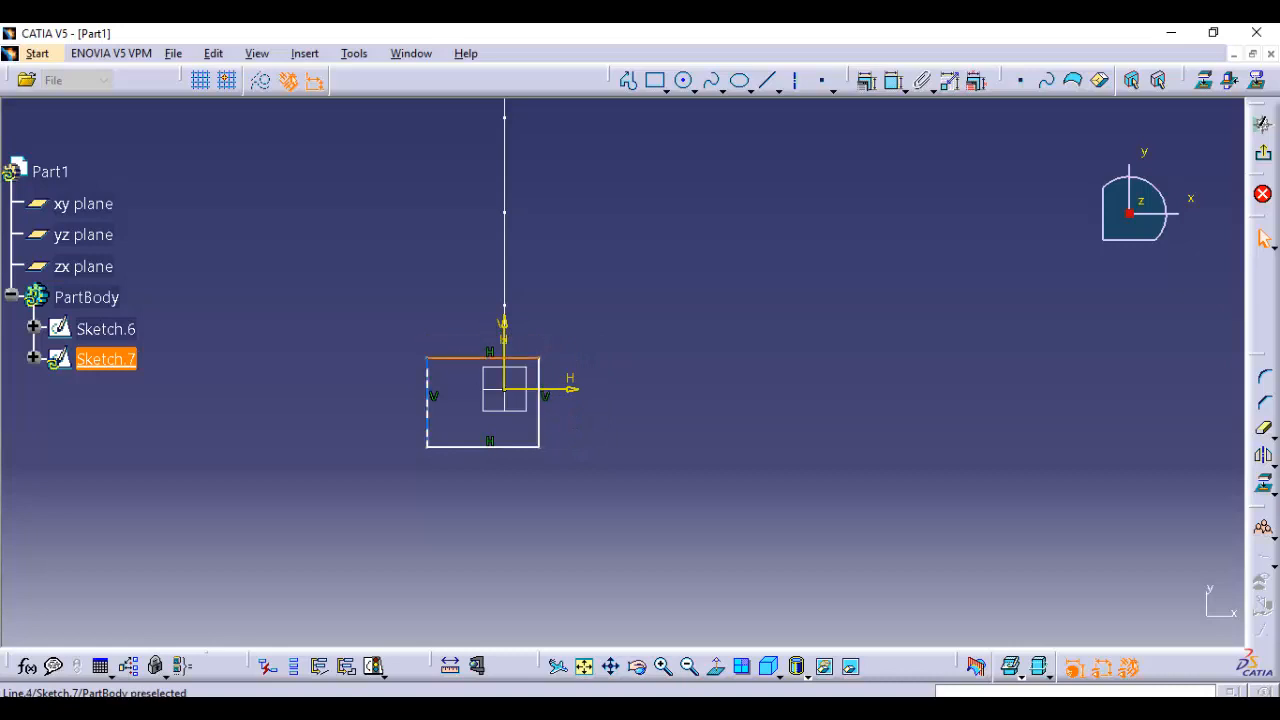
{"action": "left_click_drag", "start_coordinate": [428, 424], "coordinate": [518, 415]}
{"action": "left_click", "coordinate": [522, 452]}
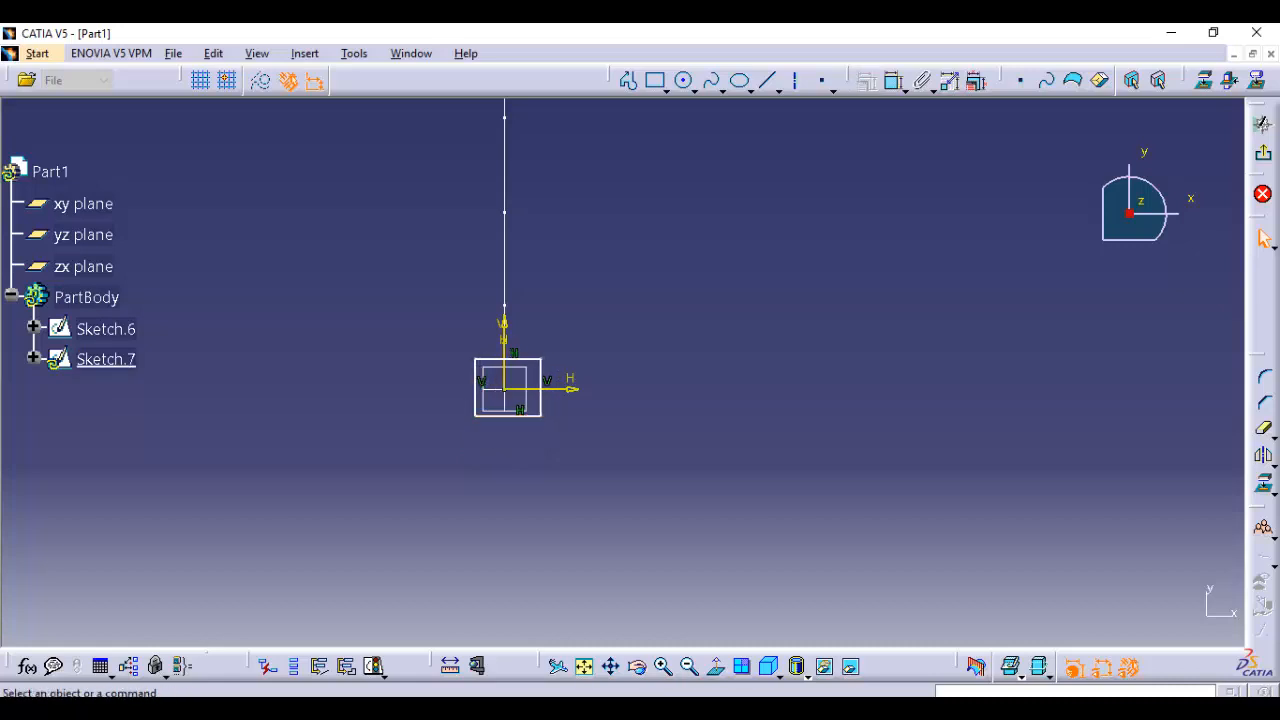
{"action": "left_click", "coordinate": [1263, 153]}
Create a rib by sweeping the reduced rectangle along the wavy center curve with Keep angle, and view it in isometric
{"action": "left_click", "coordinate": [868, 390]}
{"action": "mouse_move", "coordinate": [868, 390]}
{"action": "middle_mouse_down"}
{"action": "mouse_move", "coordinate": [665, 405]}
{"action": "mouse_move", "coordinate": [665, 388]}
{"action": "middle_mouse_up"}
{"action": "left_click", "coordinate": [860, 82]}
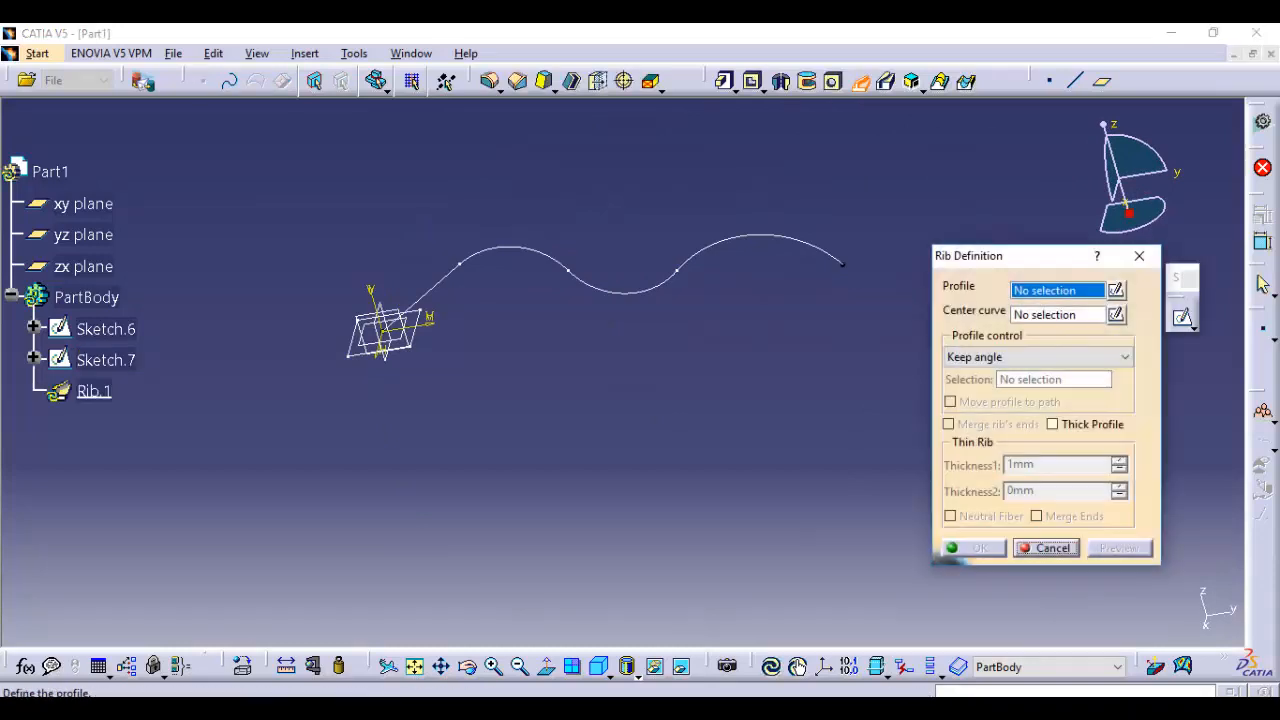
{"action": "middle_click_drag", "start_coordinate": [690, 345], "coordinate": [690, 271]}
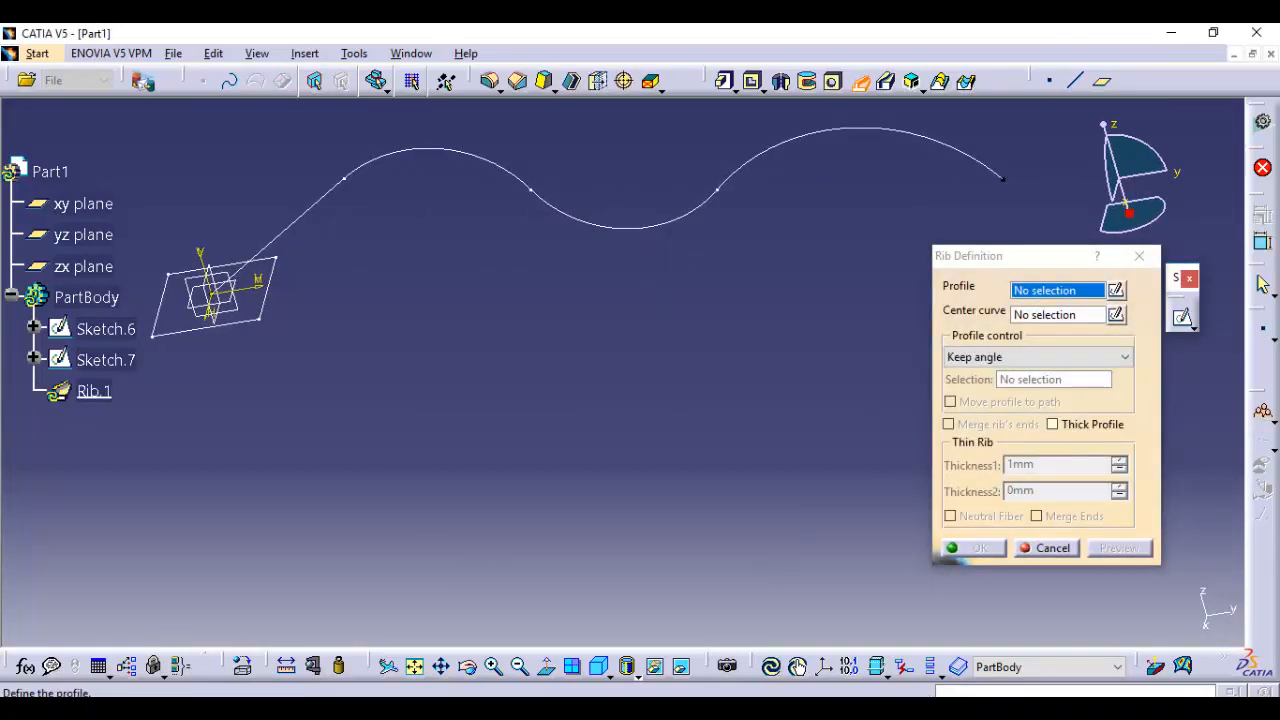
{"action": "left_click", "coordinate": [106, 359]}
{"action": "middle_click_drag", "start_coordinate": [543, 357], "coordinate": [593, 507]}
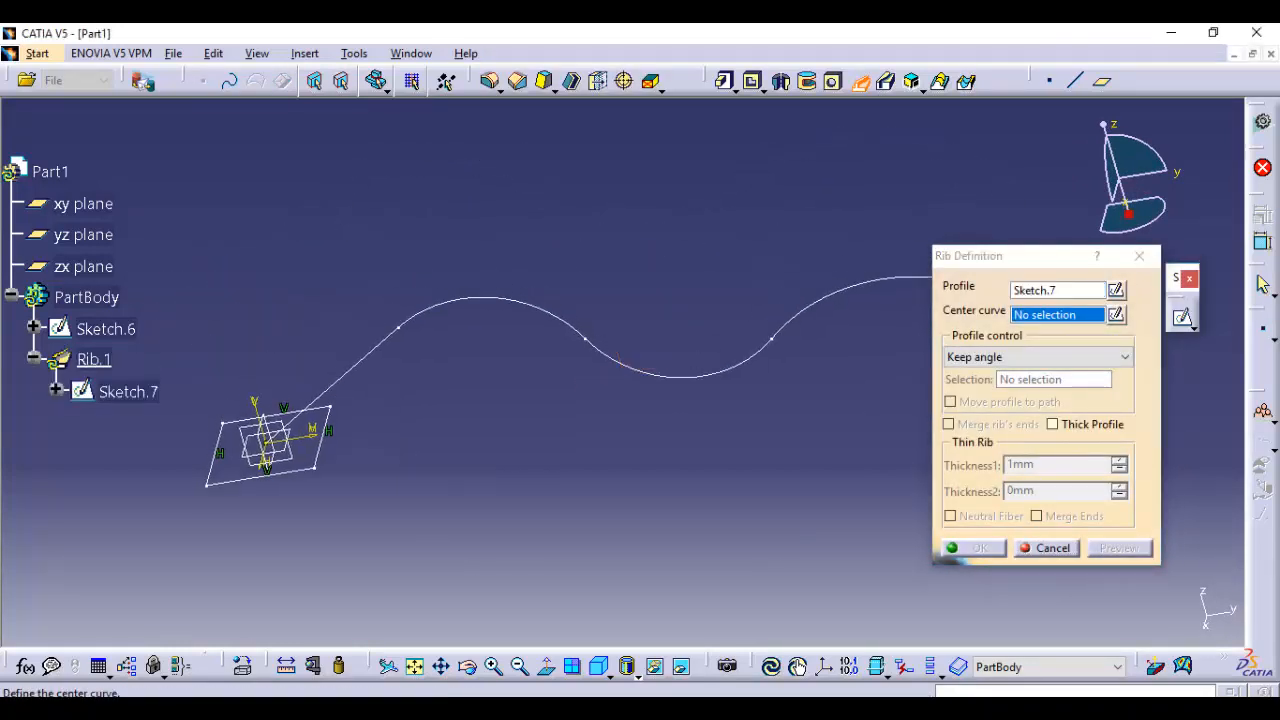
{"action": "left_click", "coordinate": [106, 329]}
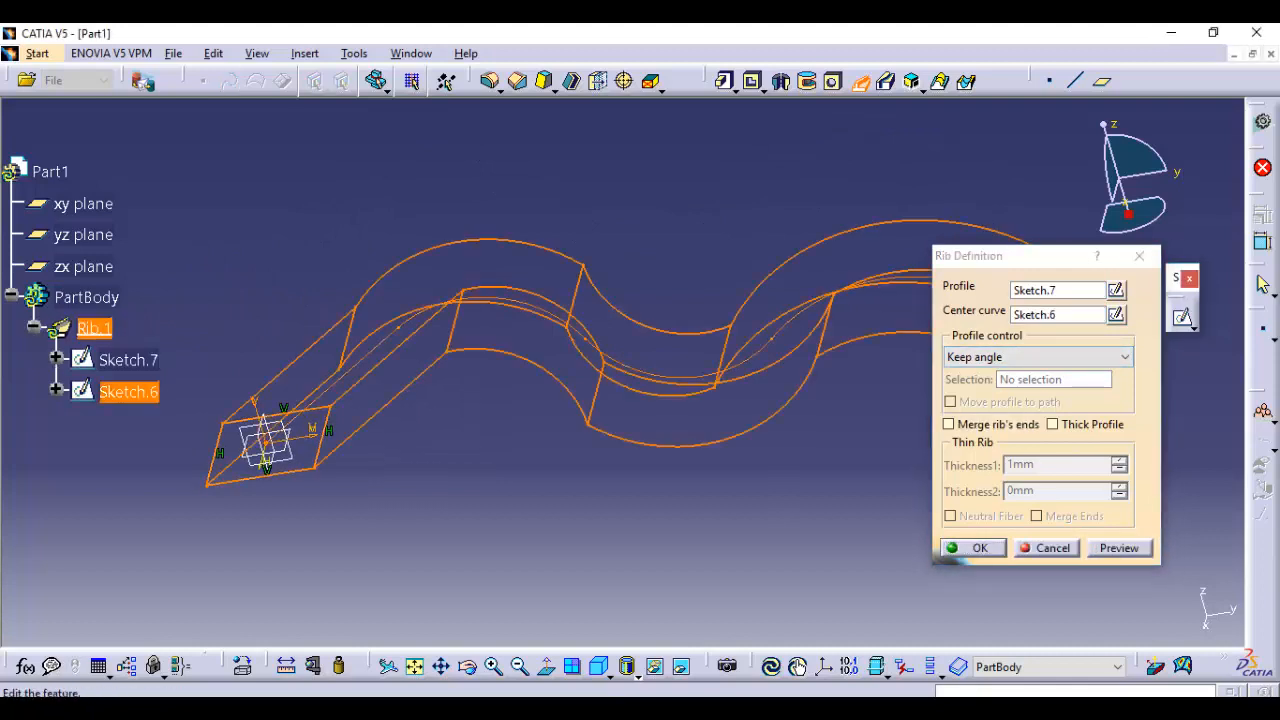
{"action": "mouse_move", "coordinate": [600, 420]}
{"action": "middle_mouse_down"}
{"action": "mouse_move", "coordinate": [514, 373]}
{"action": "mouse_move", "coordinate": [514, 430]}
{"action": "middle_mouse_up"}
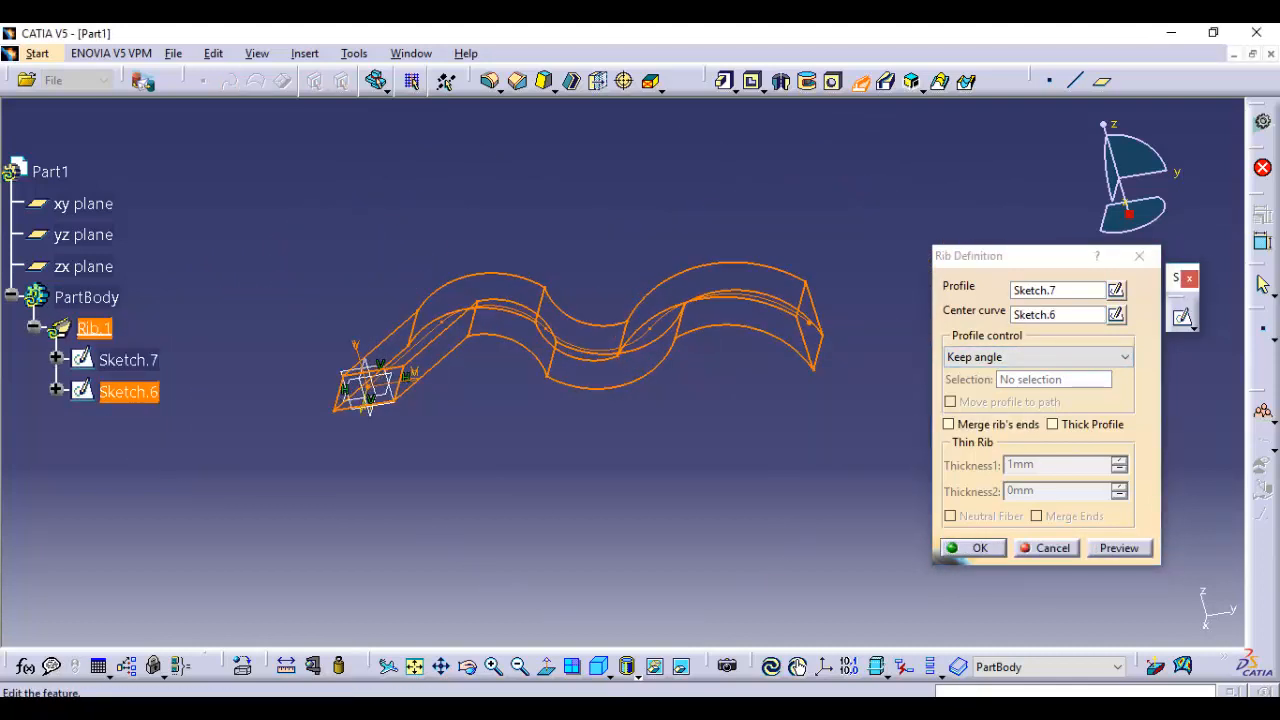
{"action": "left_click", "coordinate": [1119, 547]}
{"action": "left_click", "coordinate": [973, 548]}
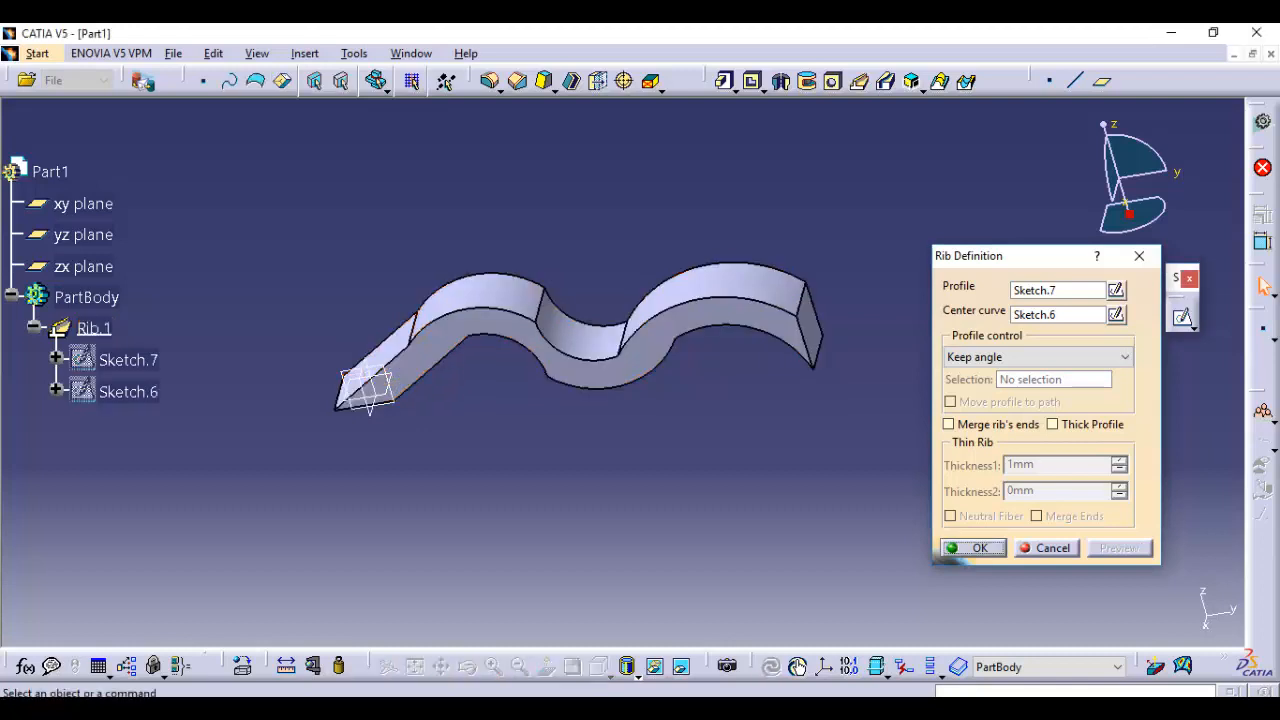
{"action": "middle_click_drag", "start_coordinate": [682, 162], "coordinate": [771, 230]}
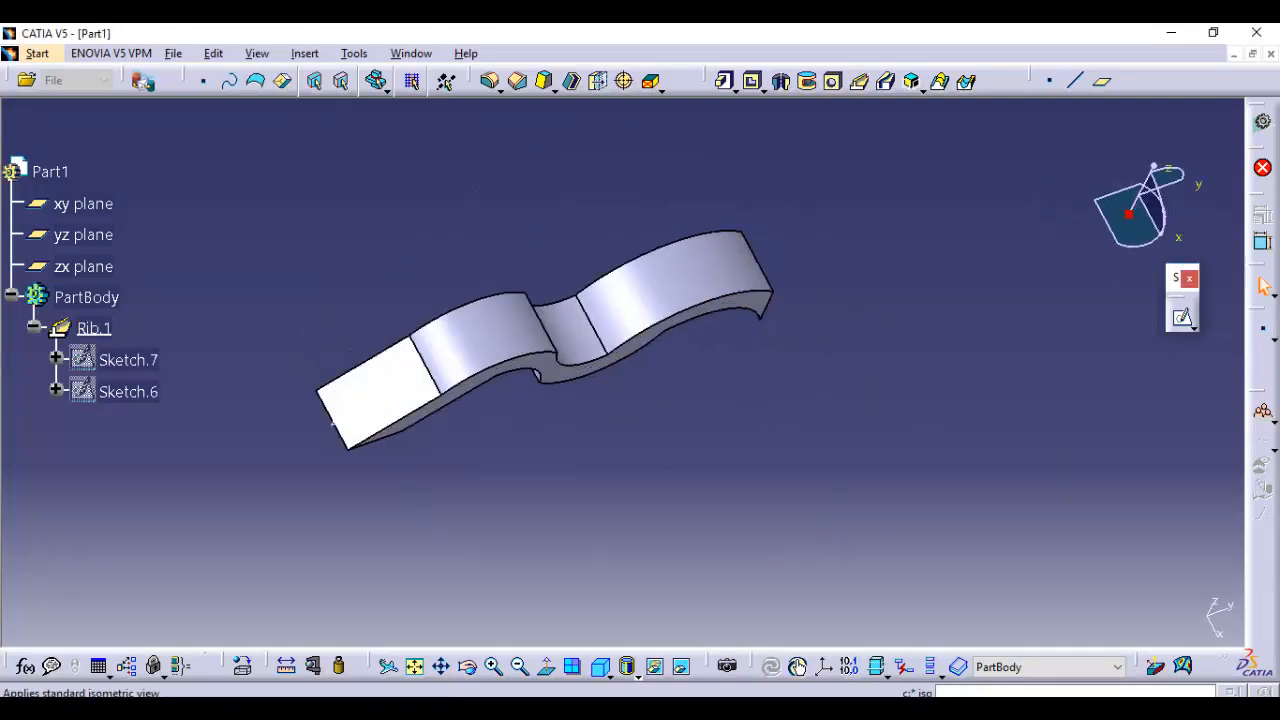
{"action": "left_click", "coordinate": [599, 667]}
{"action": "middle_click_drag", "start_coordinate": [622, 372], "coordinate": [561, 318]}
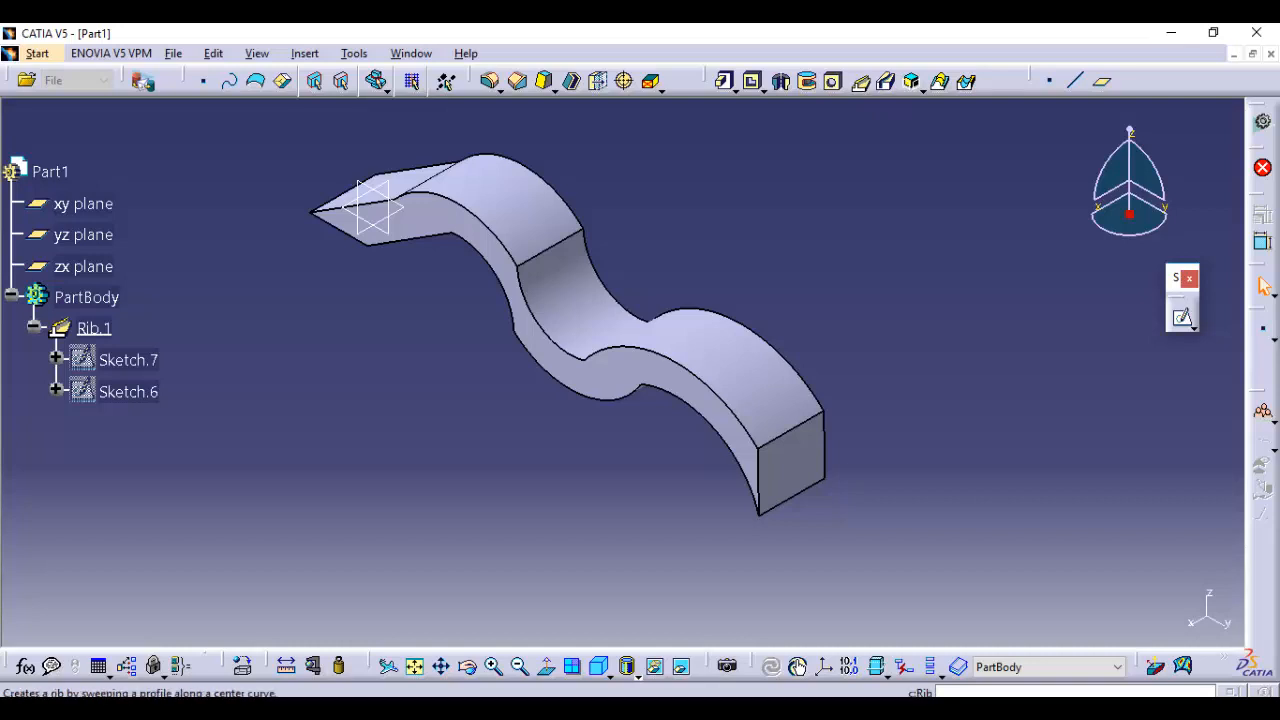
Show the hidden wavy center curve sketch used by the rib
{"action": "middle_click_drag", "start_coordinate": [565, 240], "coordinate": [720, 382]}
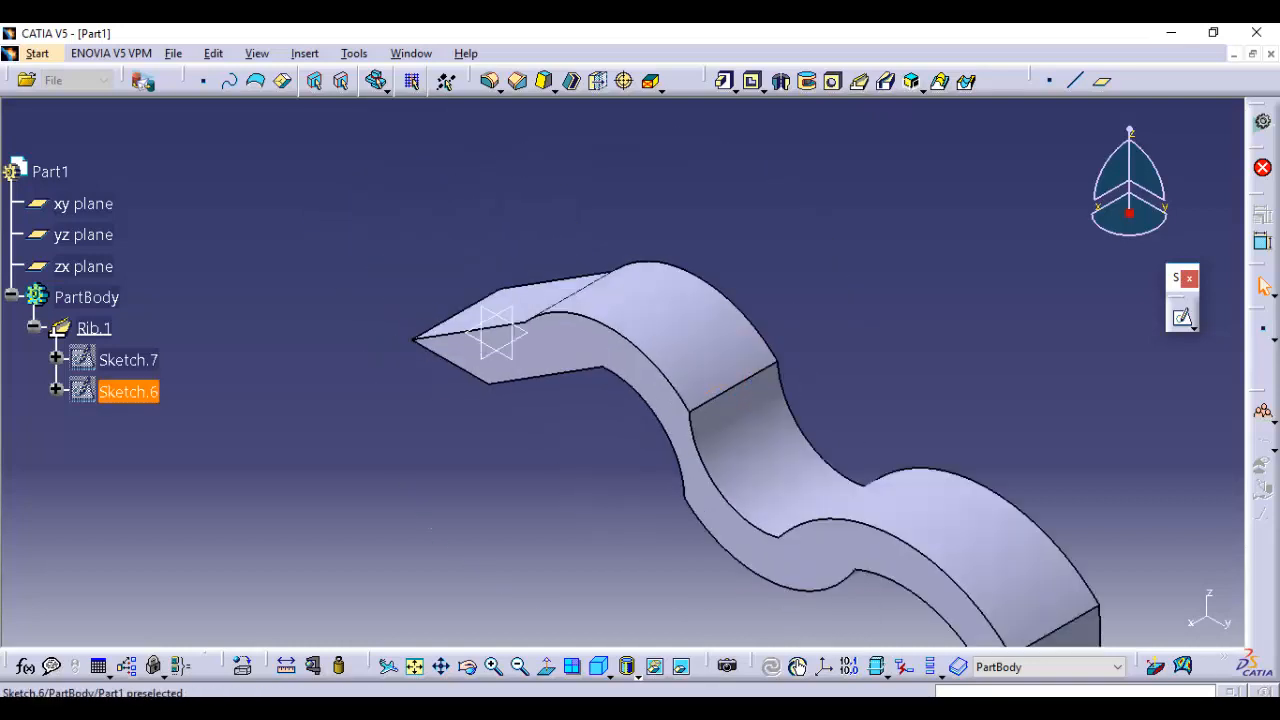
{"action": "right_click", "coordinate": [128, 391]}
{"action": "left_click", "coordinate": [180, 378]}
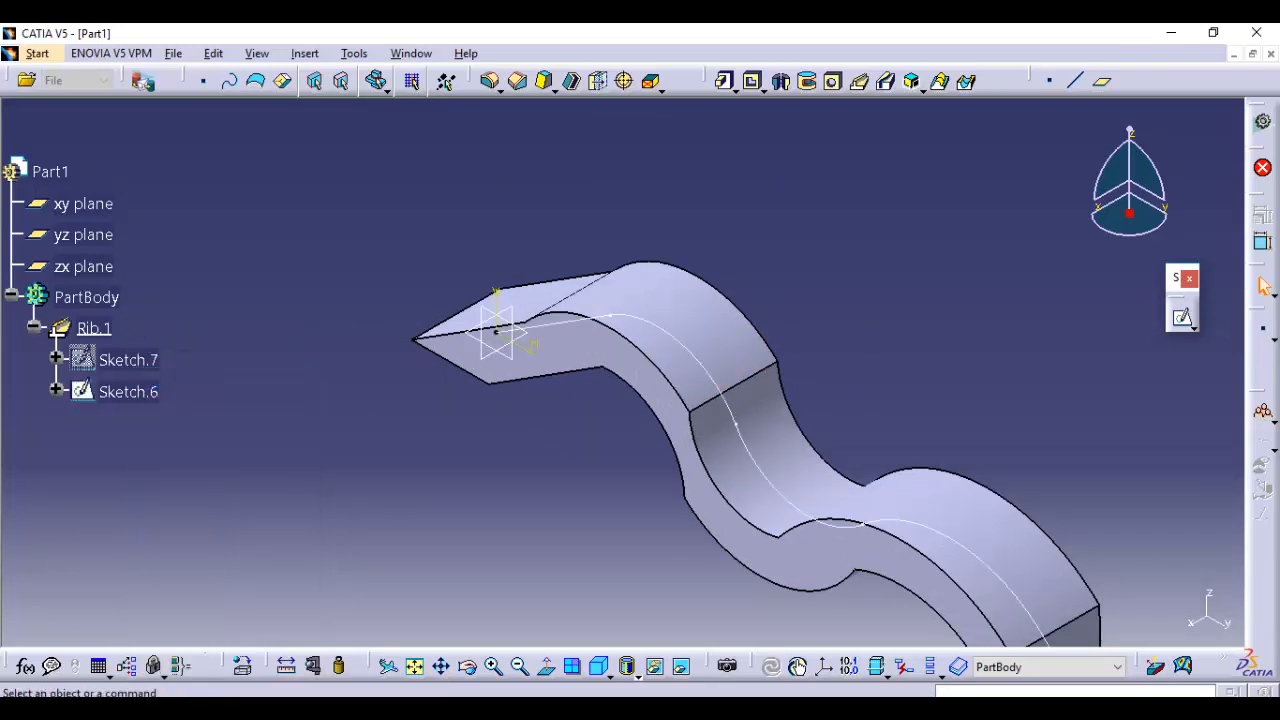
Sketch a rectangle about 127 by 61 mm on the xy plane, starting inside the rib's end and extending past its side, and exit
{"action": "middle_click_drag", "start_coordinate": [700, 400], "coordinate": [624, 410]}
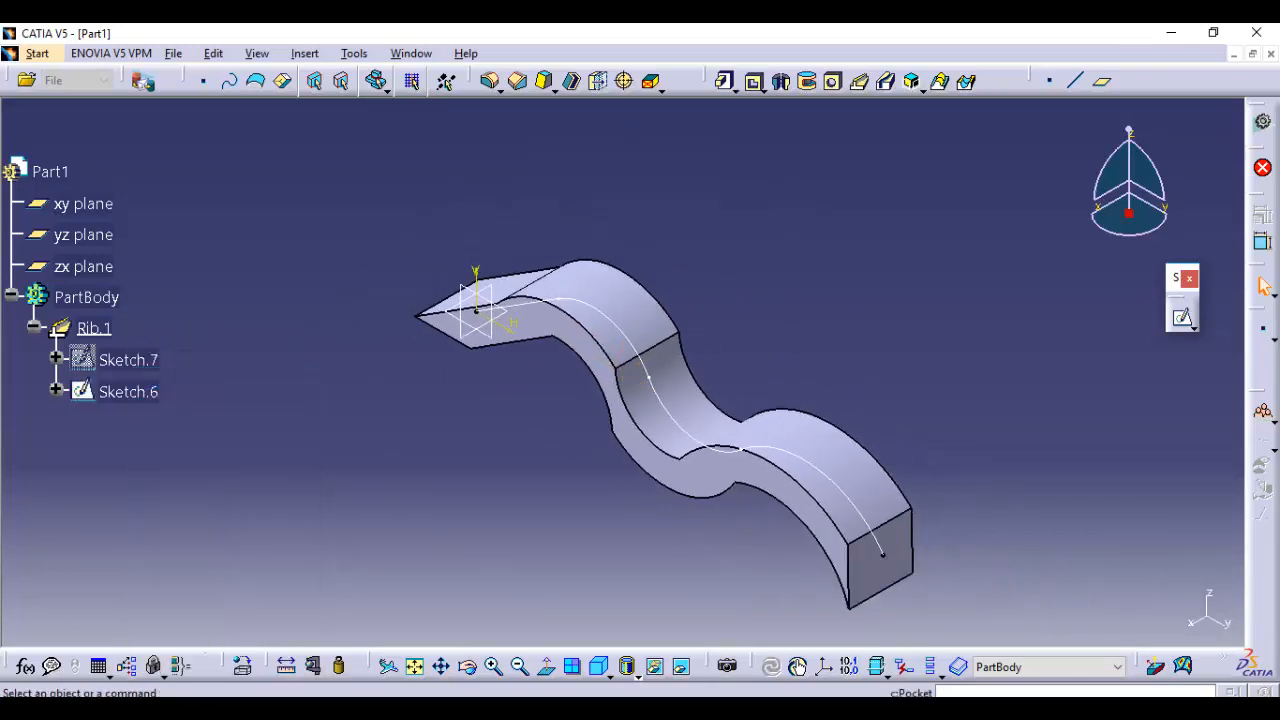
{"action": "left_click", "coordinate": [1183, 317]}
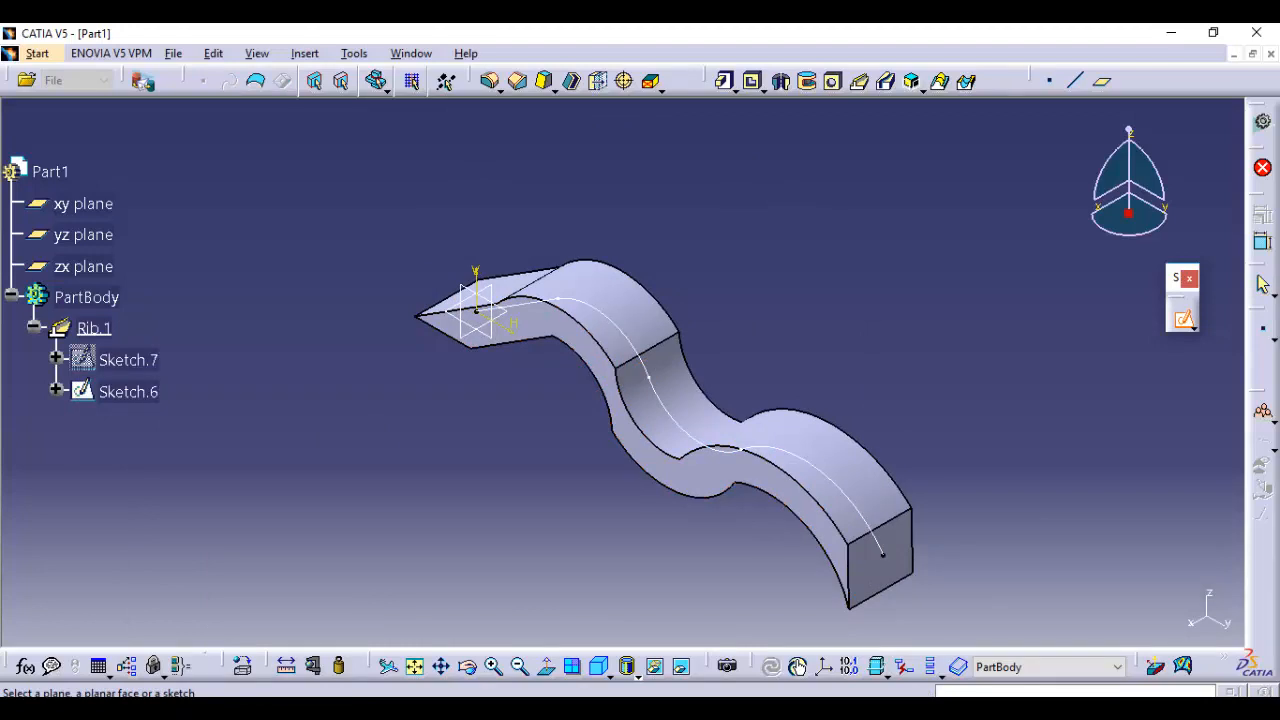
{"action": "middle_click_drag", "start_coordinate": [474, 351], "coordinate": [513, 367]}
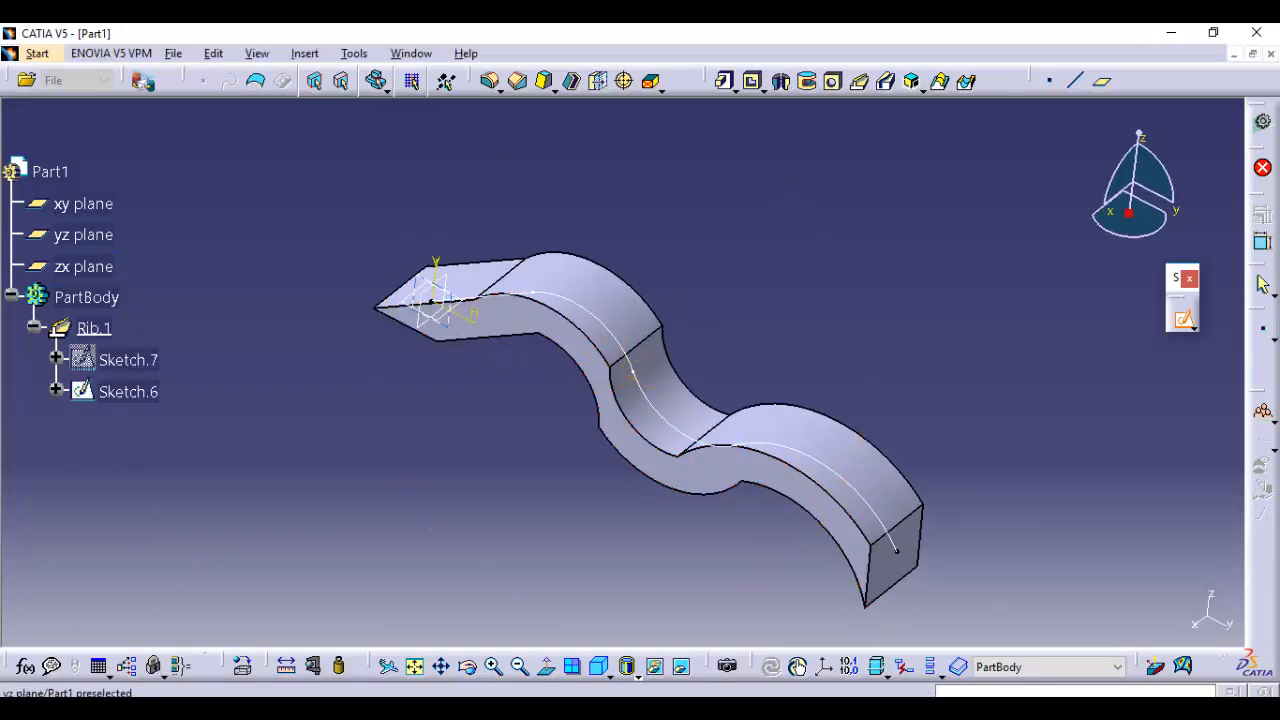
{"action": "left_click", "coordinate": [84, 204]}
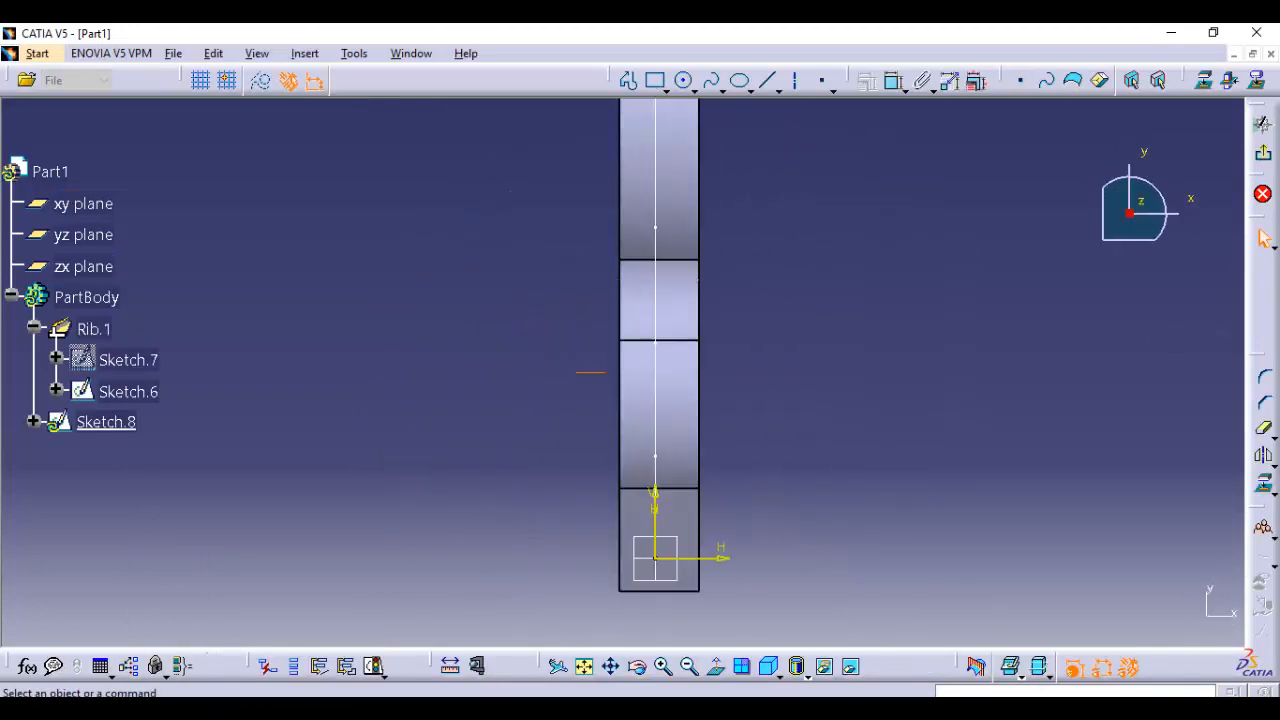
{"action": "left_click", "coordinate": [655, 80]}
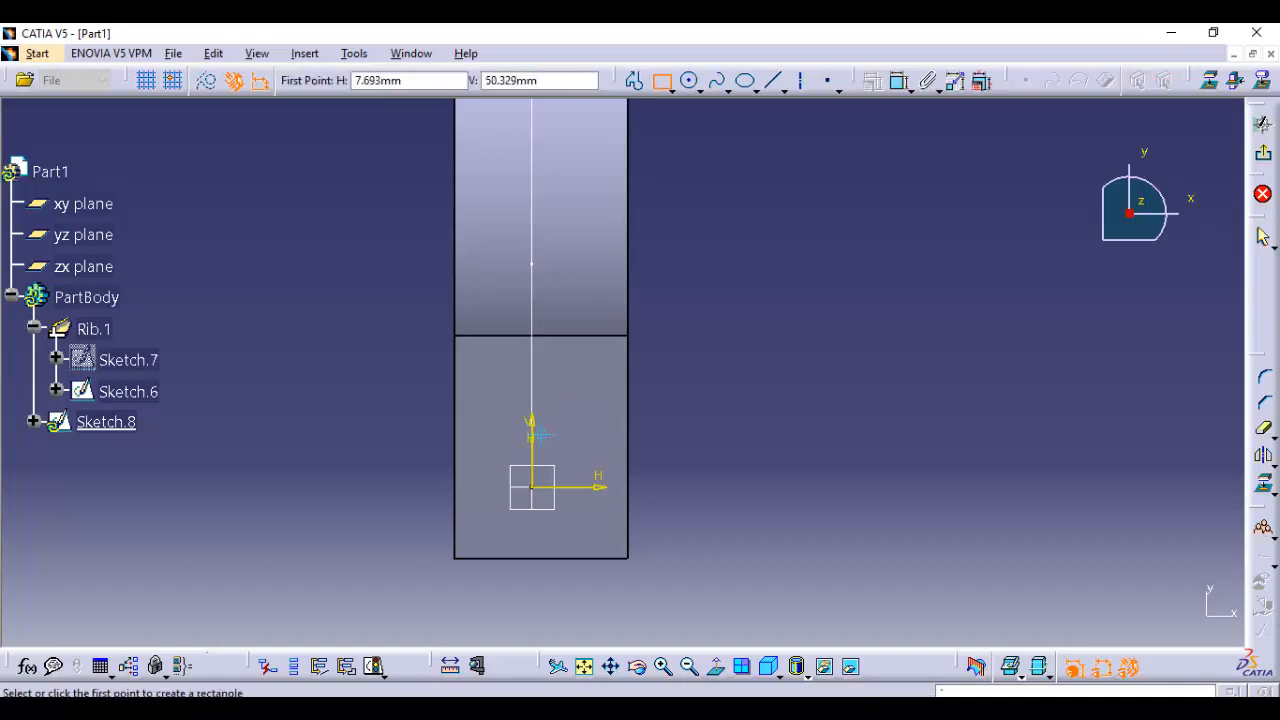
{"action": "left_click", "coordinate": [551, 513]}
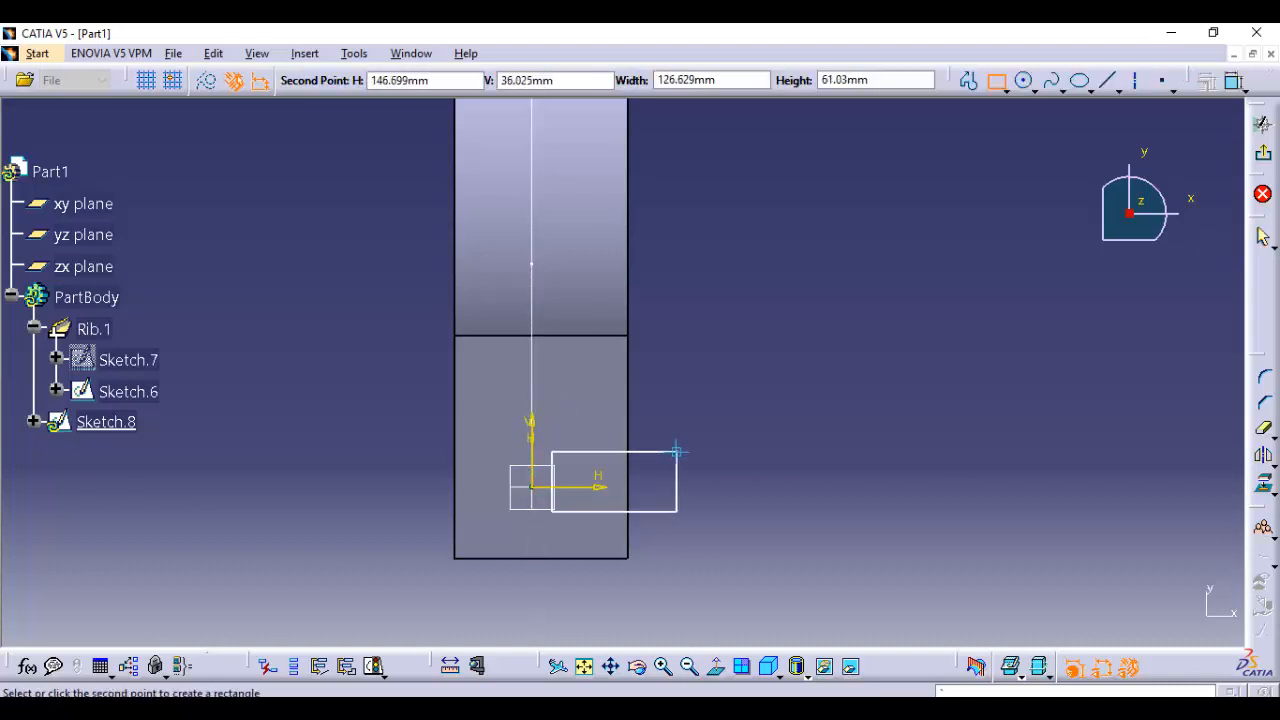
{"action": "left_click", "coordinate": [677, 452]}
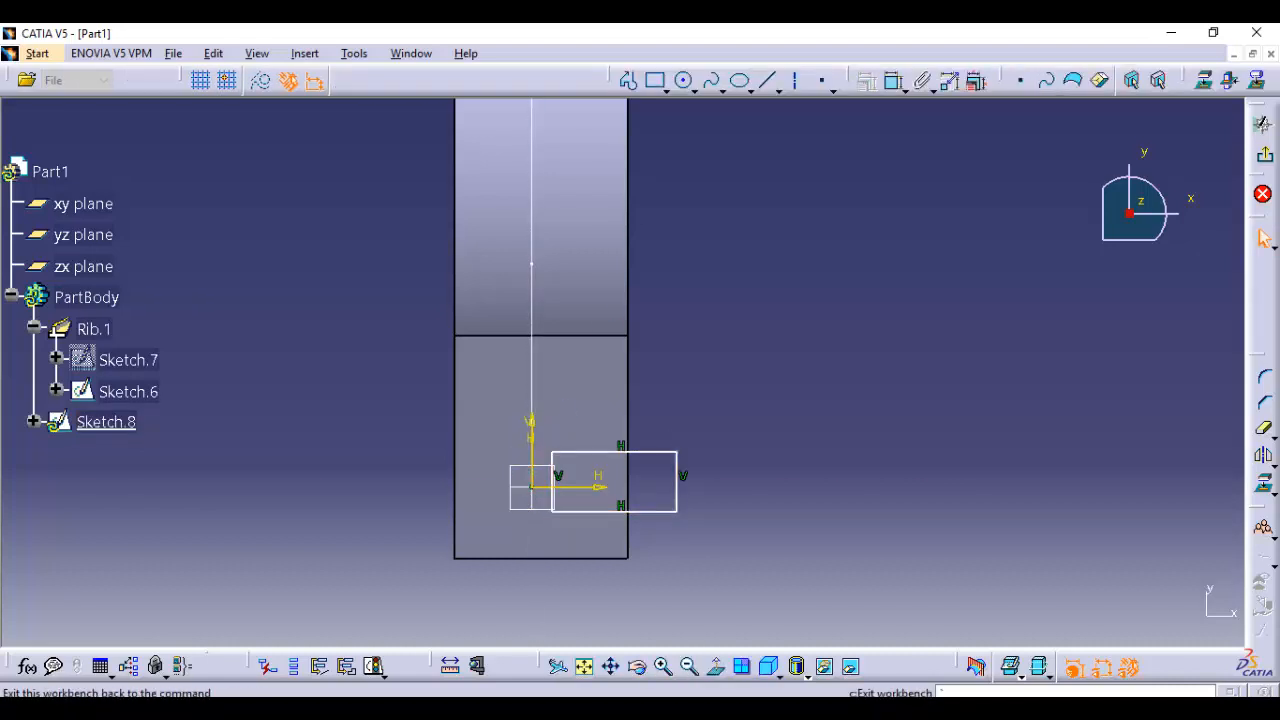
{"action": "left_click", "coordinate": [1265, 155]}
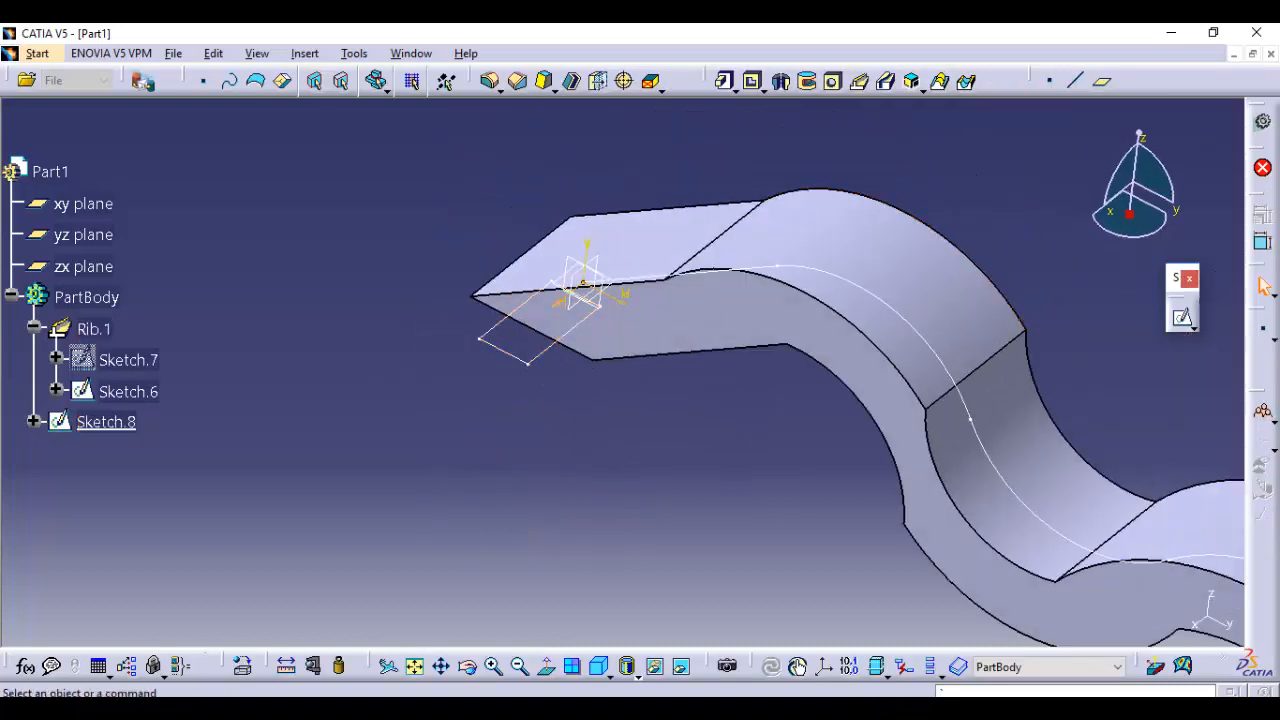
Cut a slot through the rib by sweeping the new rectangle along the wavy center curve with Keep angle profile control
{"action": "middle_click_drag", "start_coordinate": [857, 428], "coordinate": [734, 495]}
{"action": "left_click", "coordinate": [886, 82]}
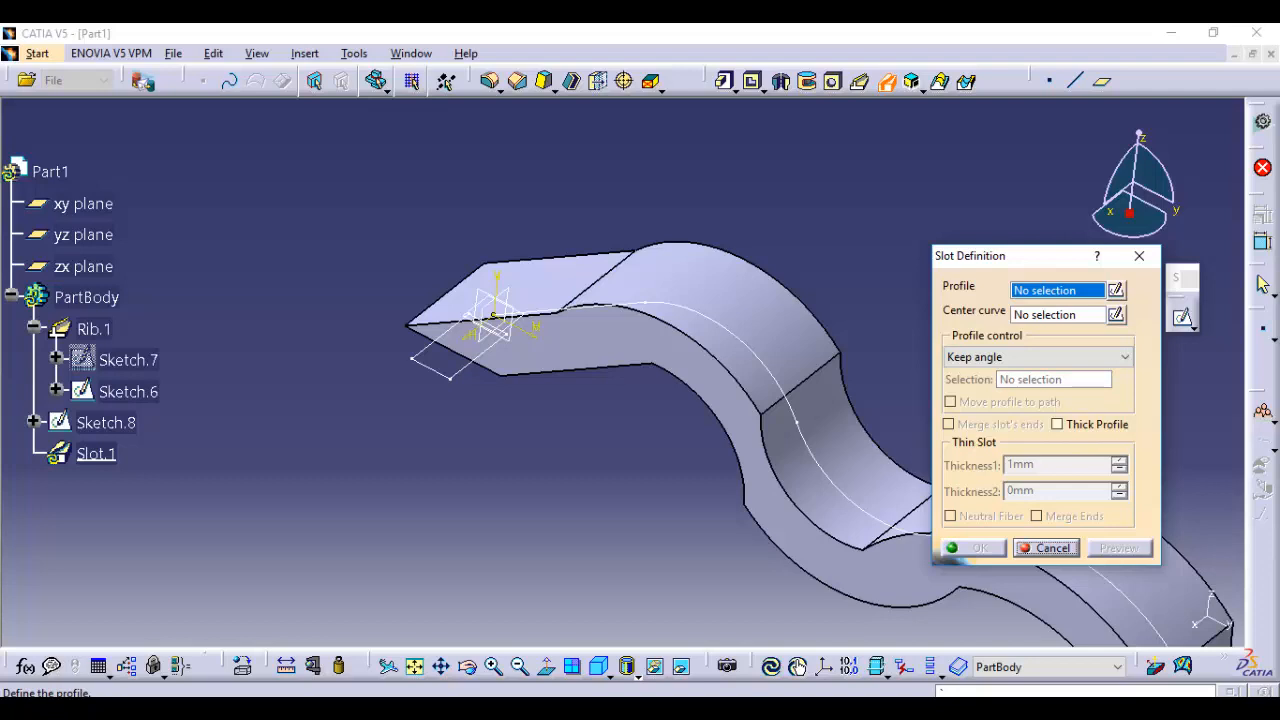
{"action": "left_click", "coordinate": [106, 422]}
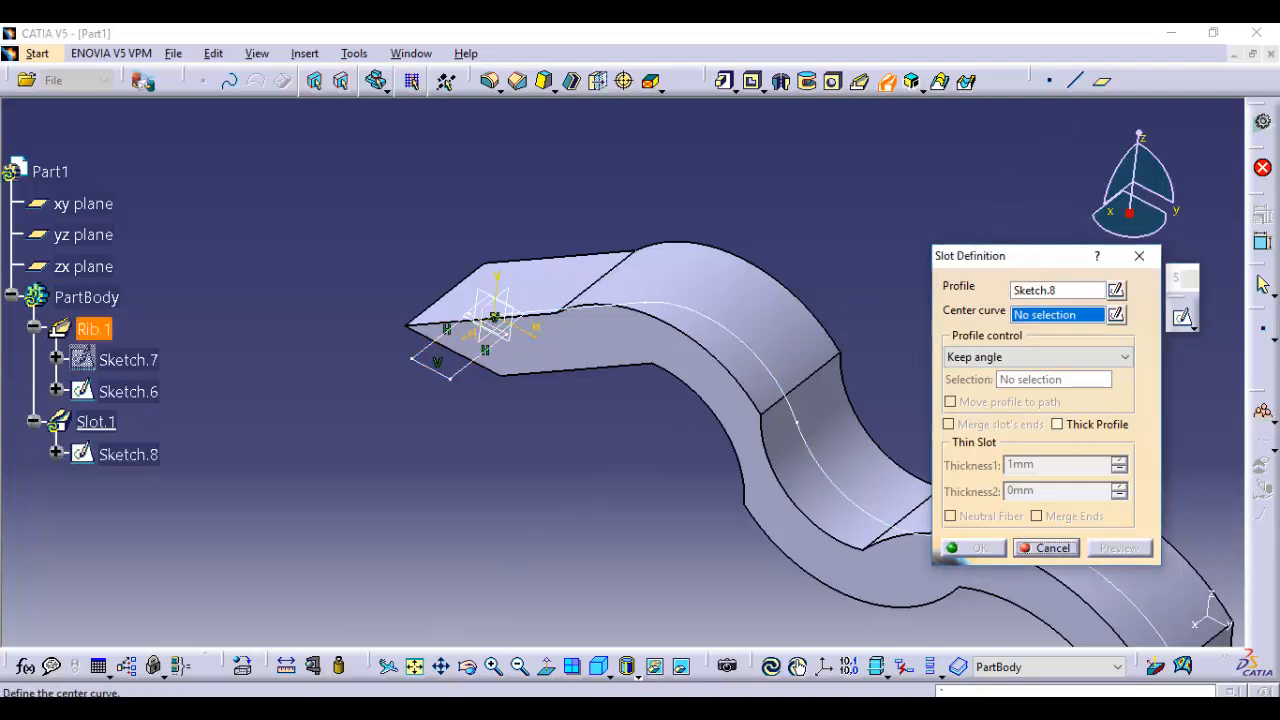
{"action": "left_click", "coordinate": [128, 392]}
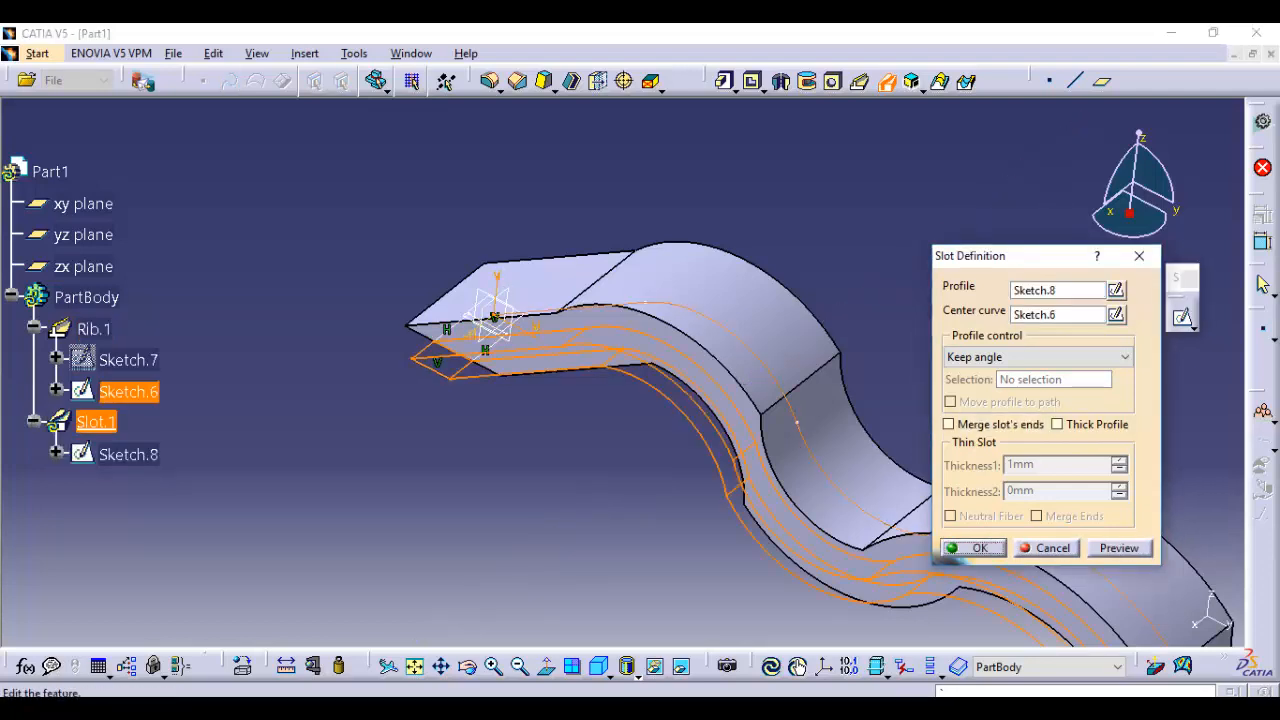
{"action": "middle_click_drag", "start_coordinate": [800, 400], "coordinate": [615, 410]}
{"action": "left_click", "coordinate": [1119, 548]}
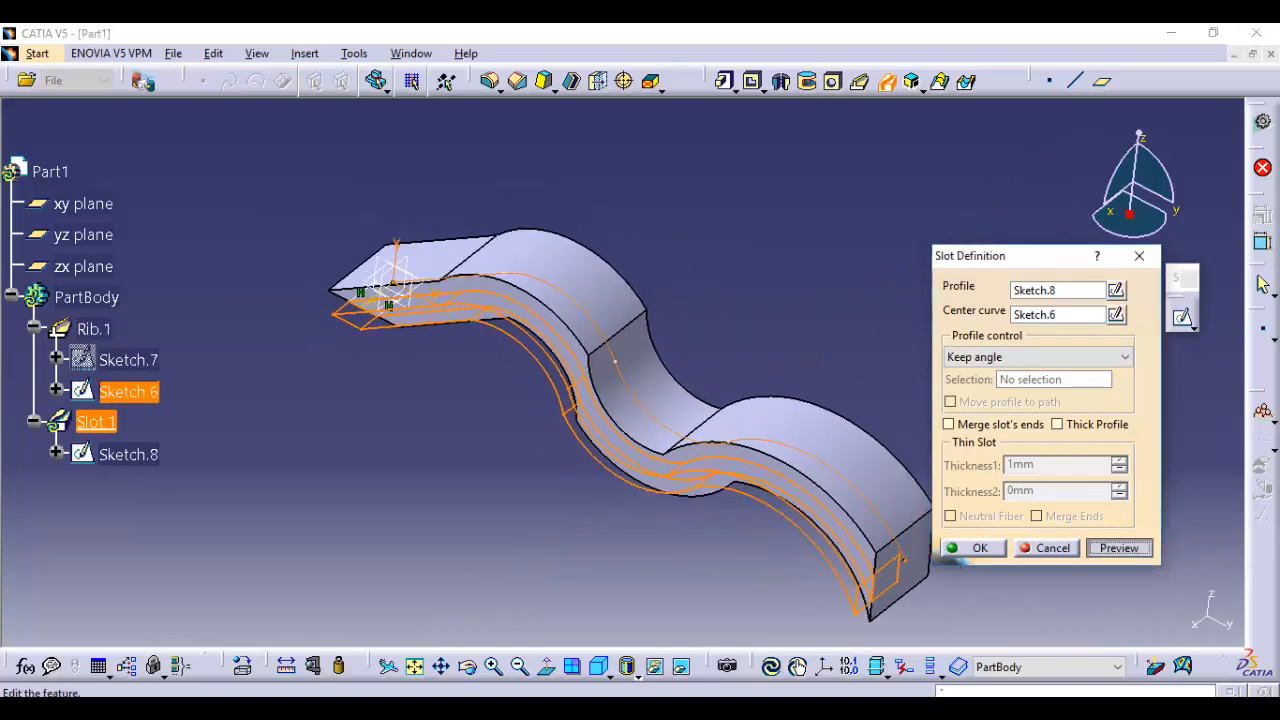
{"action": "left_click", "coordinate": [972, 548]}
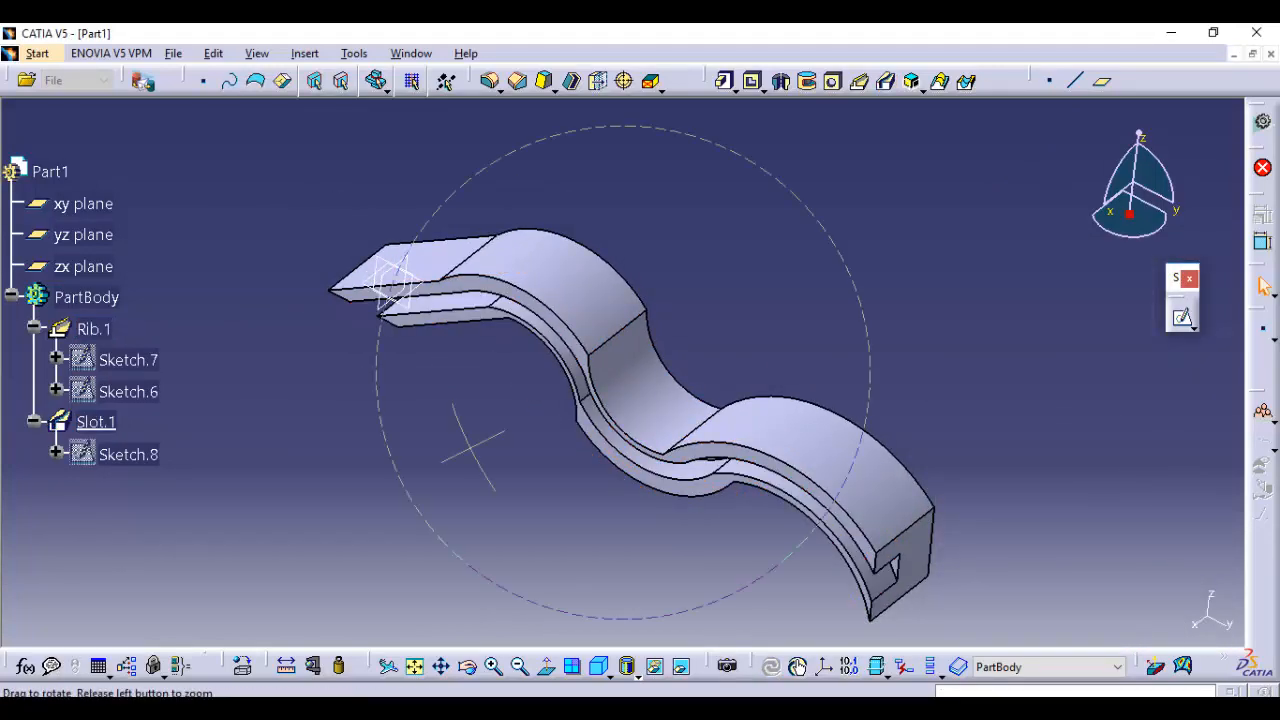
{"action": "middle_click_drag", "start_coordinate": [480, 443], "coordinate": [749, 277]}
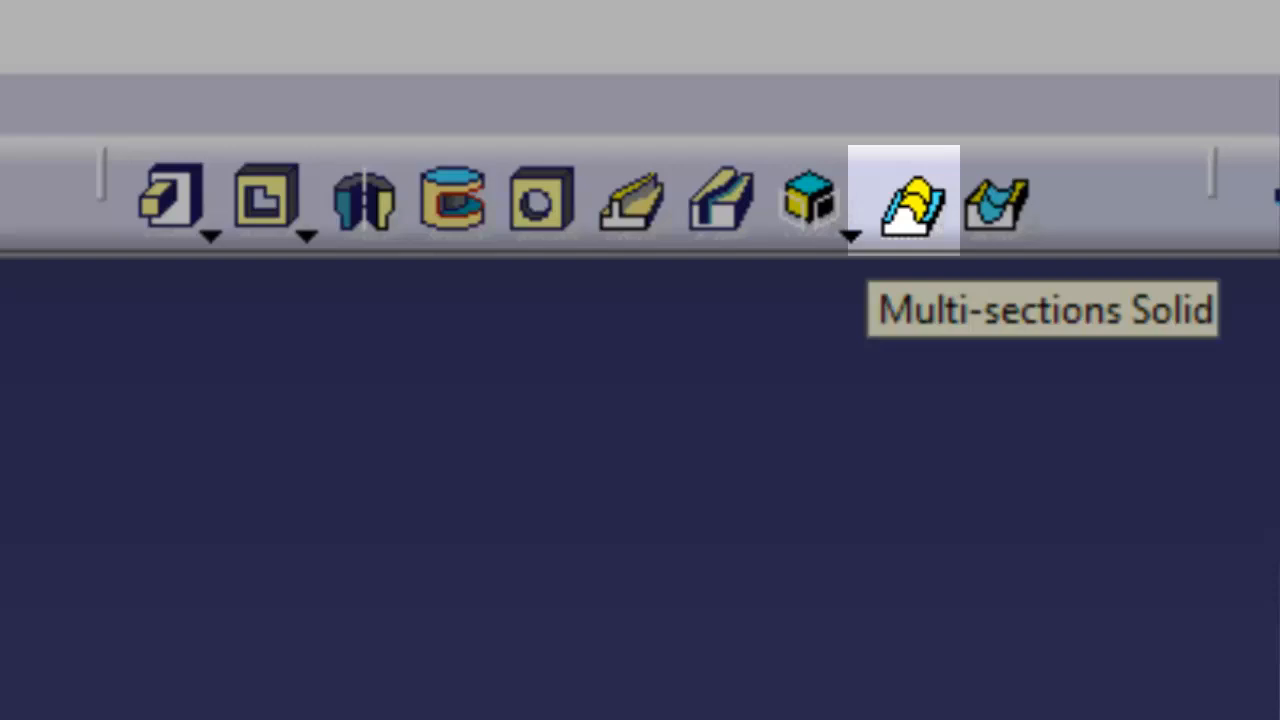
{"action": "left_click", "coordinate": [908, 202]}
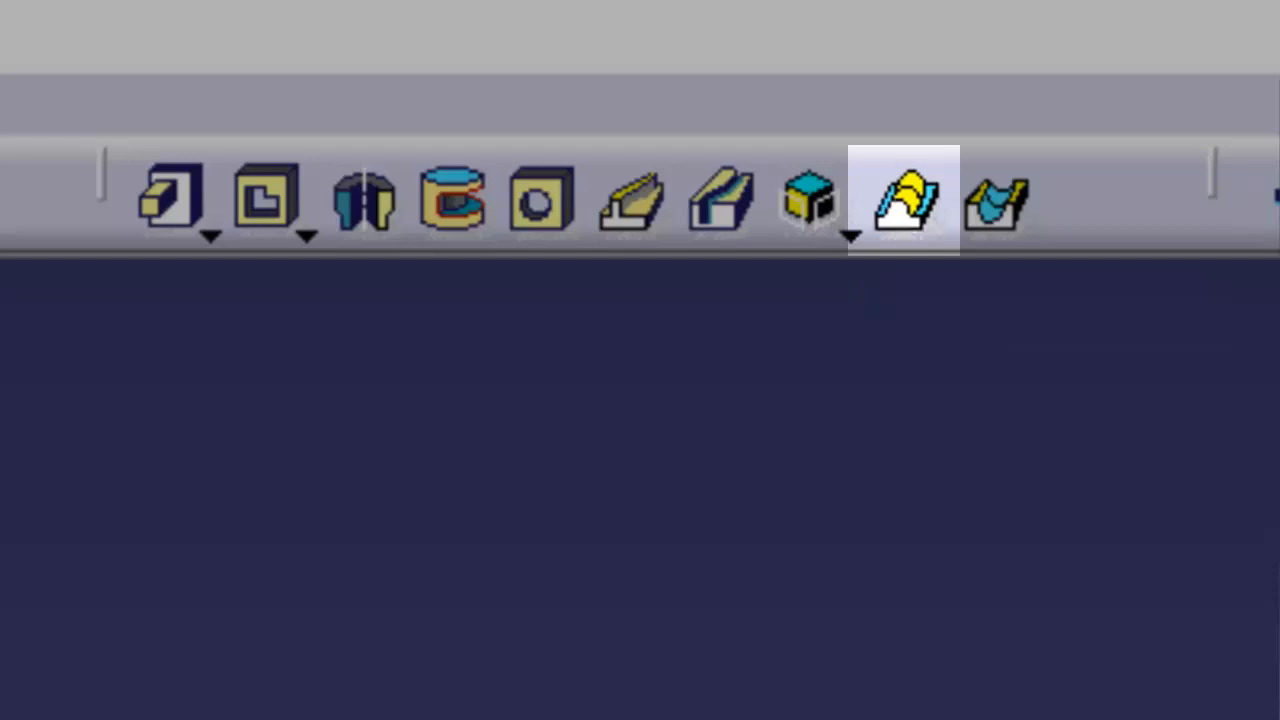